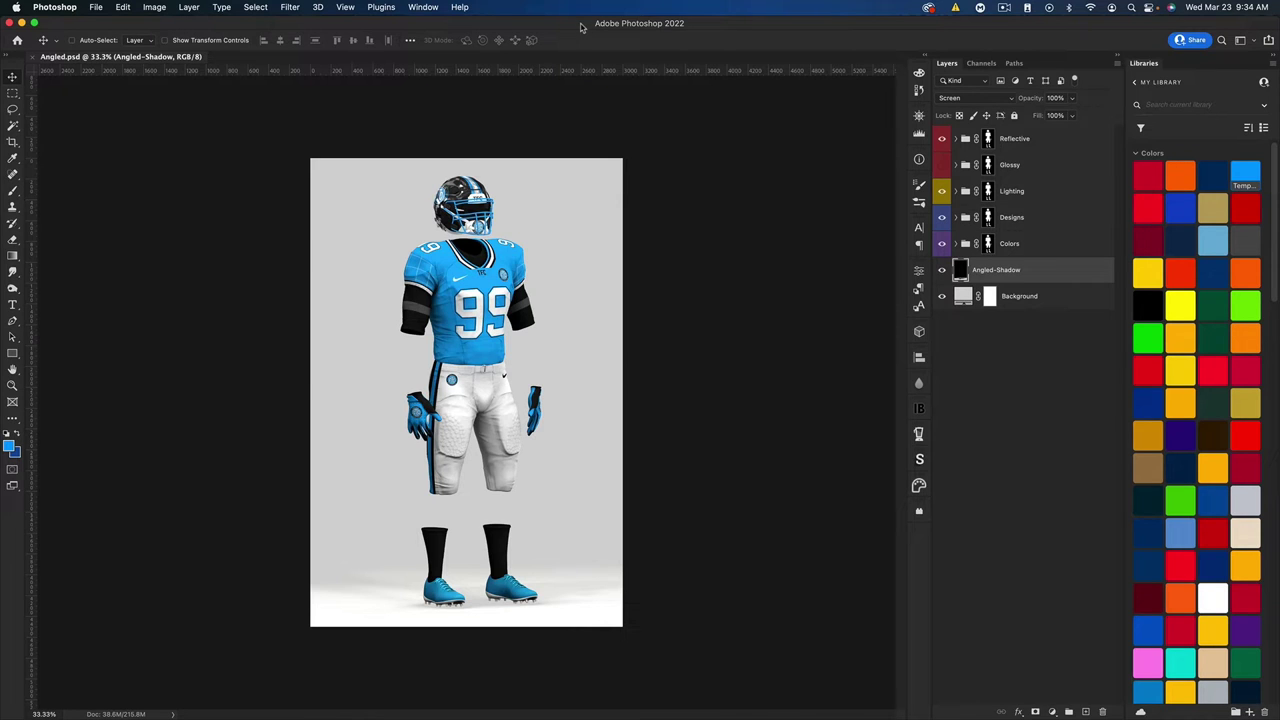
- Switch to Chrome and look over the YouTube channel's uploads and the TemplateFC home page
{"action": "key", "text": "super+Tab"}
{"action": "scroll", "coordinate": [344, 334], "scroll_direction": "down", "scroll_amount": 5}
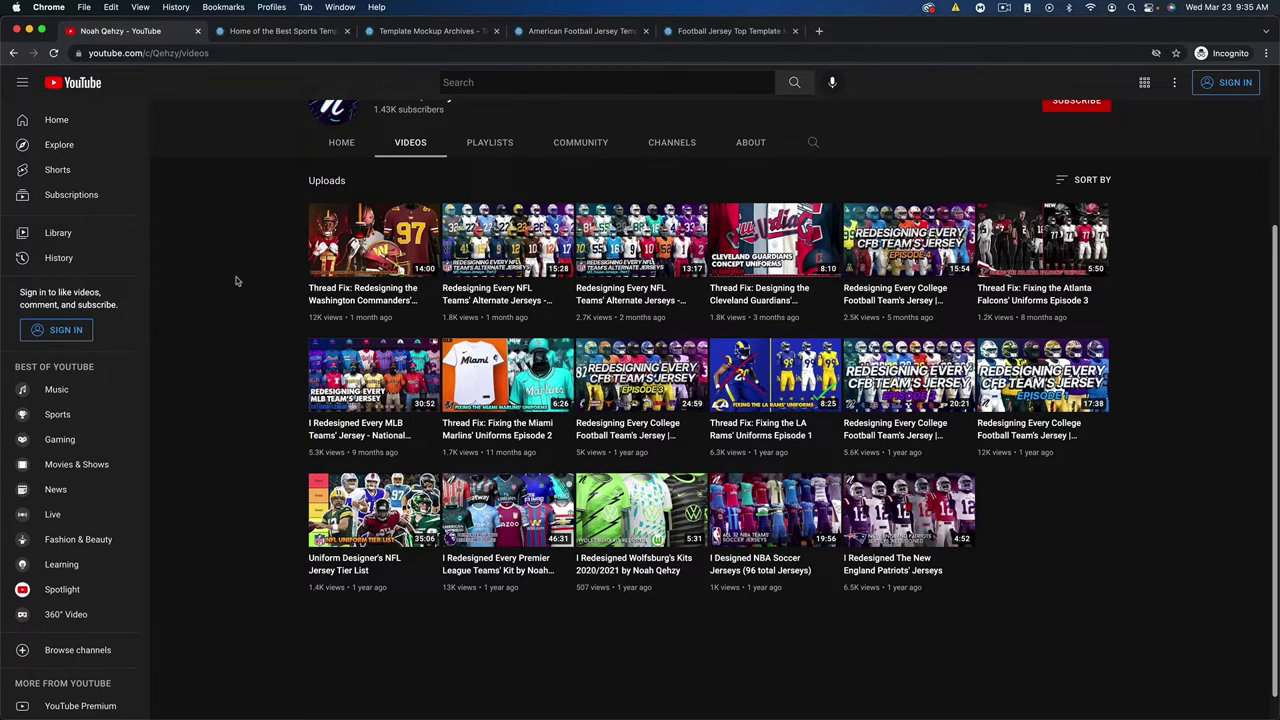
{"action": "left_click", "coordinate": [258, 36]}
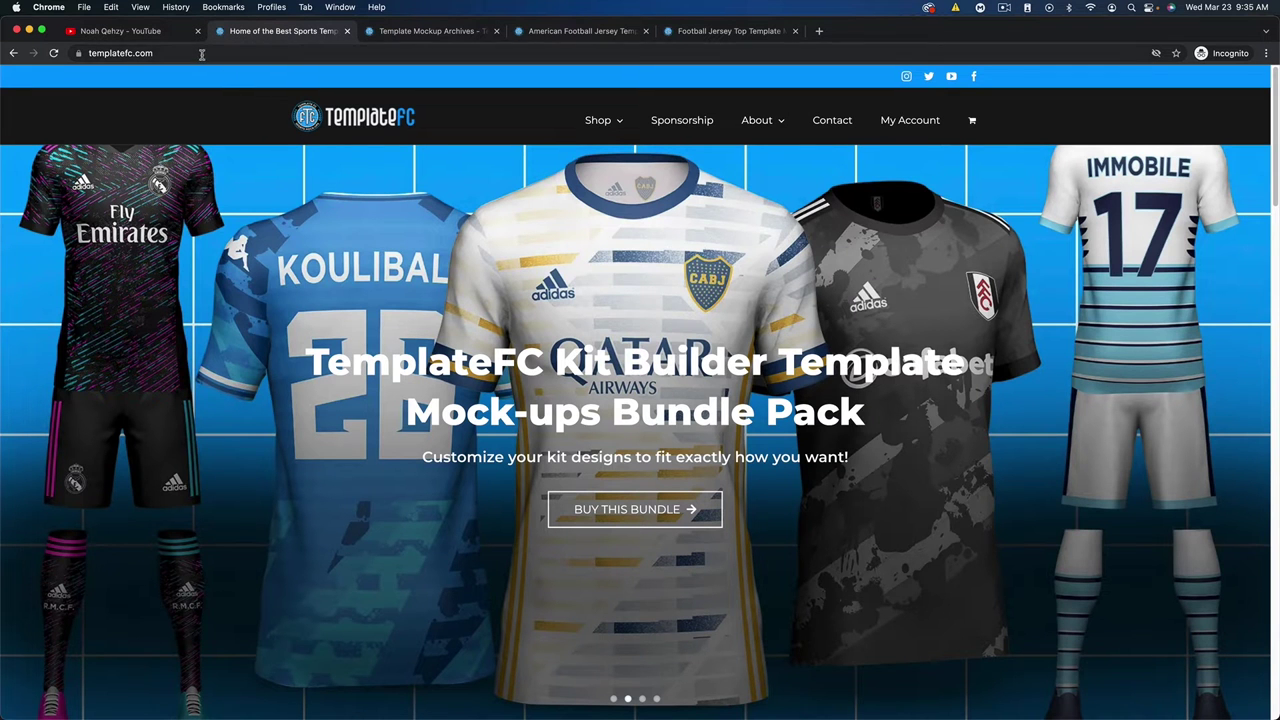
{"action": "key", "text": "super+l"}
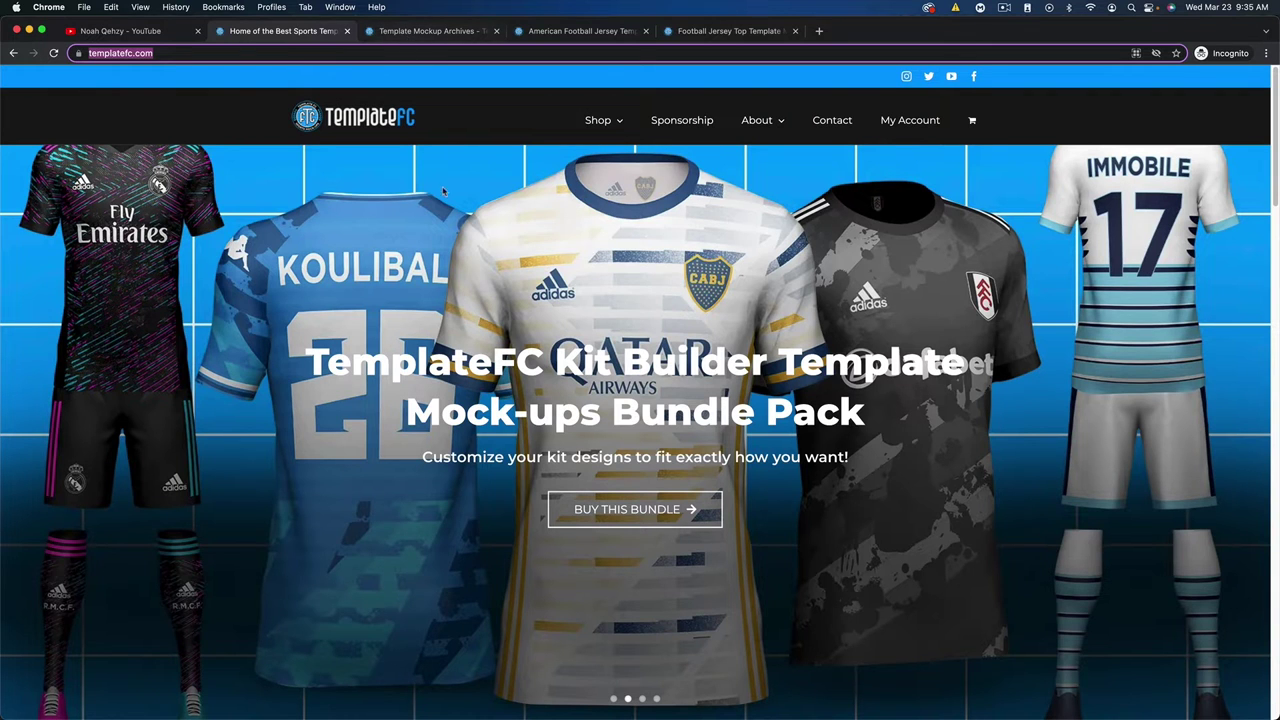
- Browse the TemplateFC Template Mockup category for the football jersey, helmet and jersey top mock-ups
{"action": "left_click", "coordinate": [436, 29]}
{"action": "scroll", "coordinate": [985, 316], "scroll_direction": "down", "scroll_amount": 3}
{"action": "scroll", "coordinate": [985, 316], "scroll_direction": "down", "scroll_amount": 2}
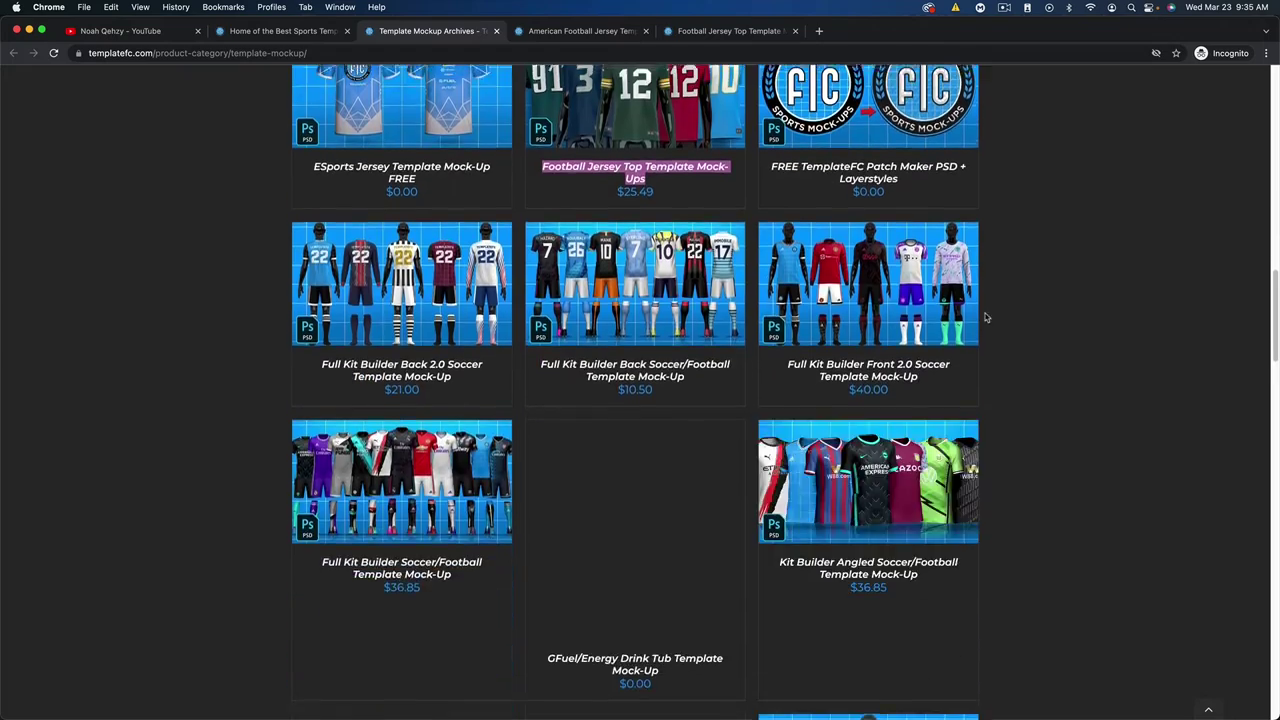
{"action": "scroll", "coordinate": [900, 320], "scroll_direction": "up", "scroll_amount": 5}
{"action": "scroll", "coordinate": [808, 320], "scroll_direction": "up", "scroll_amount": 1}
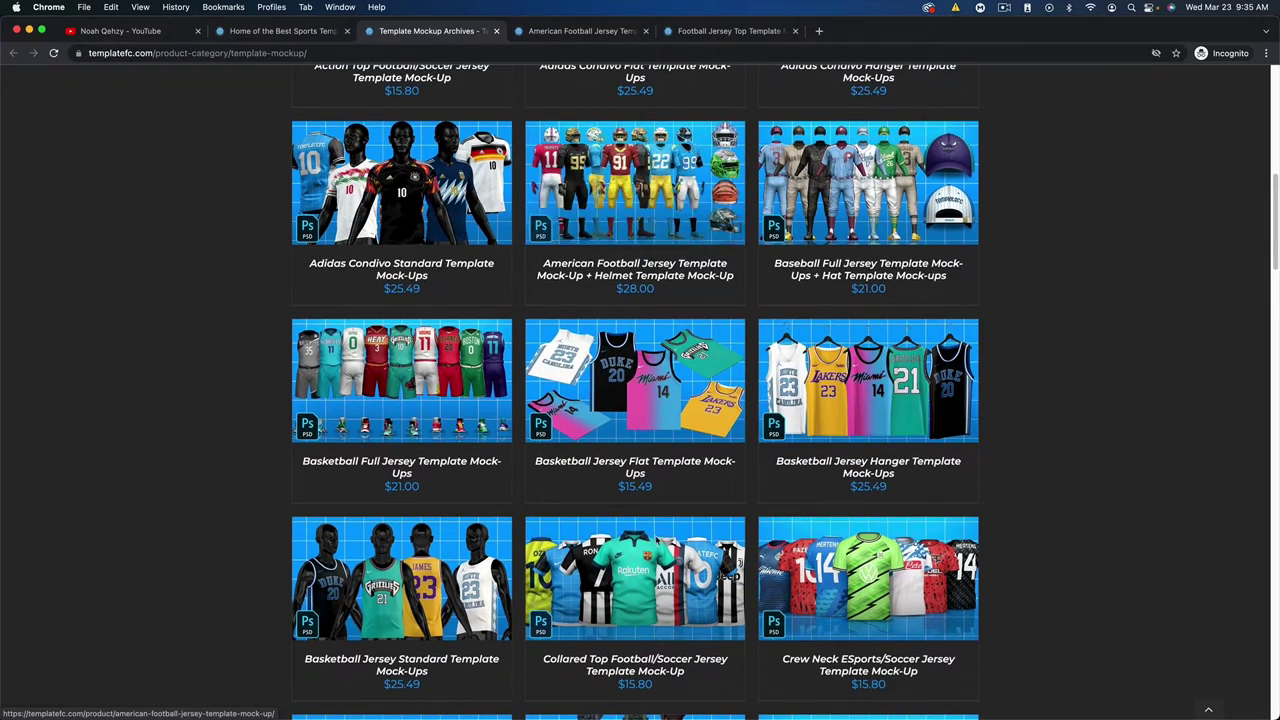
{"action": "scroll", "coordinate": [645, 527], "scroll_direction": "down", "scroll_amount": 1}
{"action": "scroll", "coordinate": [645, 527], "scroll_direction": "down", "scroll_amount": 2}
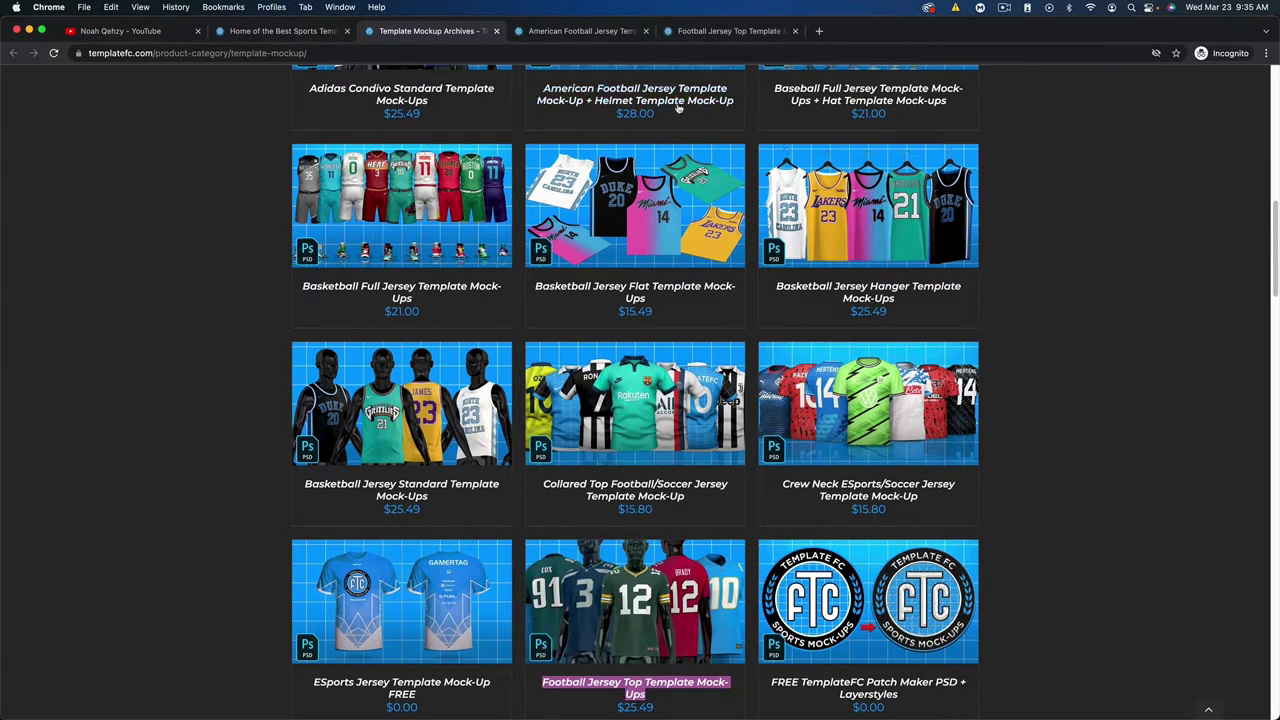
- View the product pages for the American Football Jersey + Helmet mock-up and the Football Jersey Top mock-ups
{"action": "left_click", "coordinate": [544, 33]}
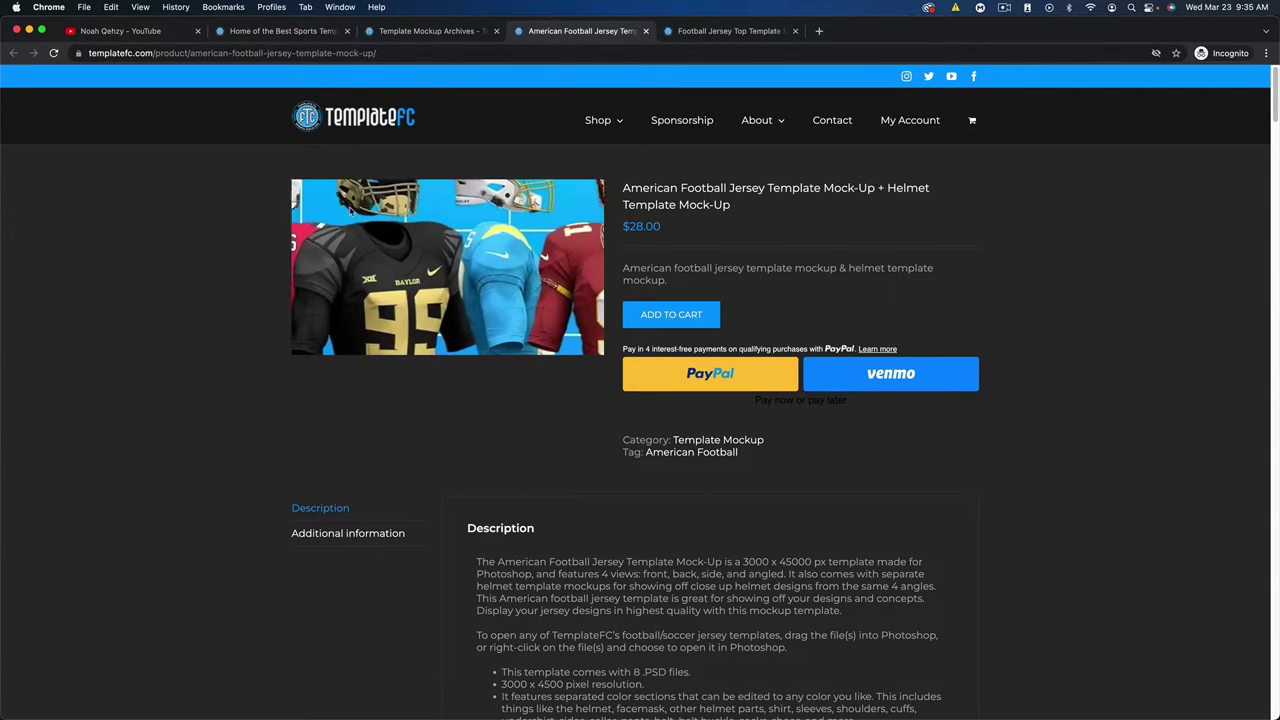
{"action": "left_click", "coordinate": [716, 33]}
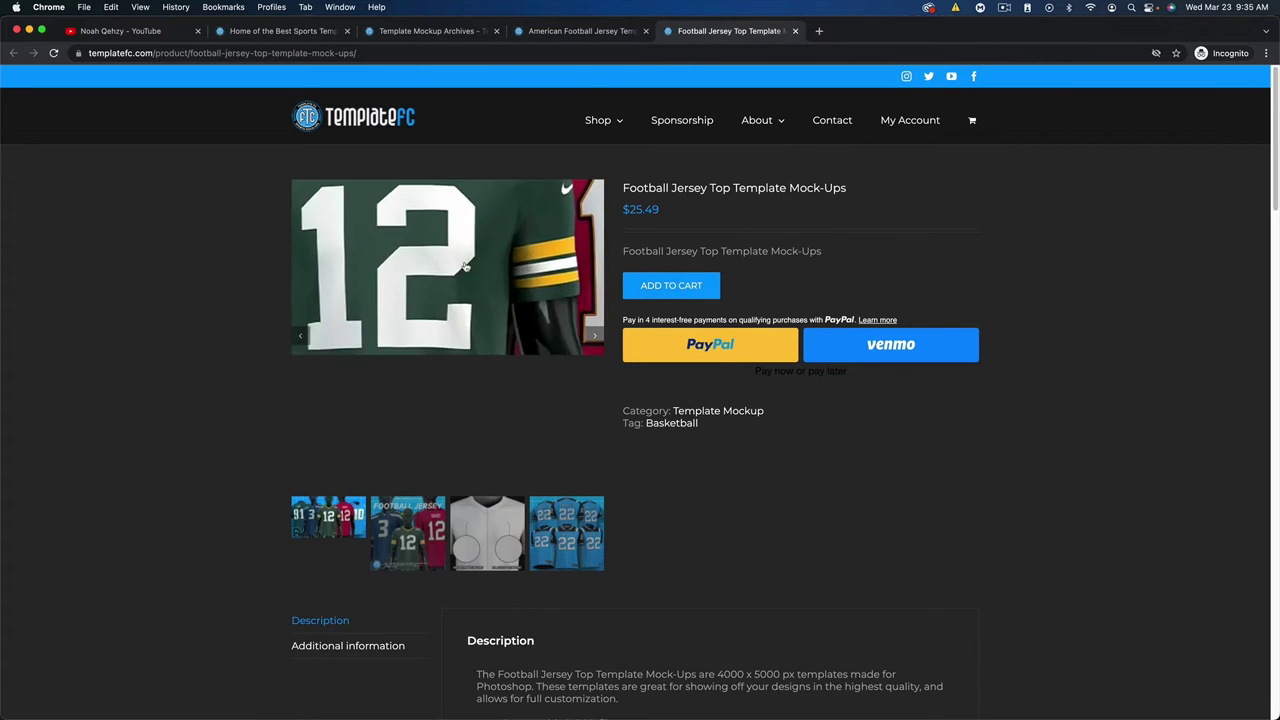
{"action": "key", "text": "ctrl+shift+Tab"}
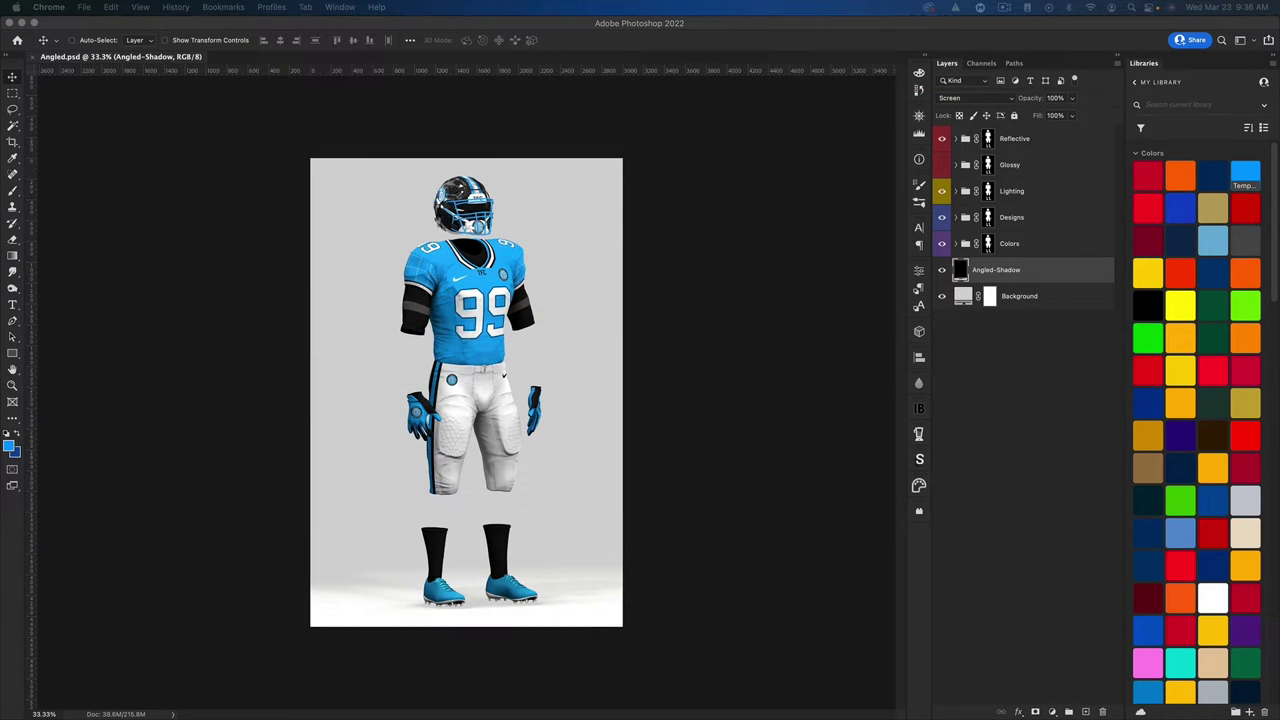
- Open photopea.com in a new incognito window, dismiss its intro banner and bring up its option to open files from the computer
{"action": "key", "text": "super+shift+n"}
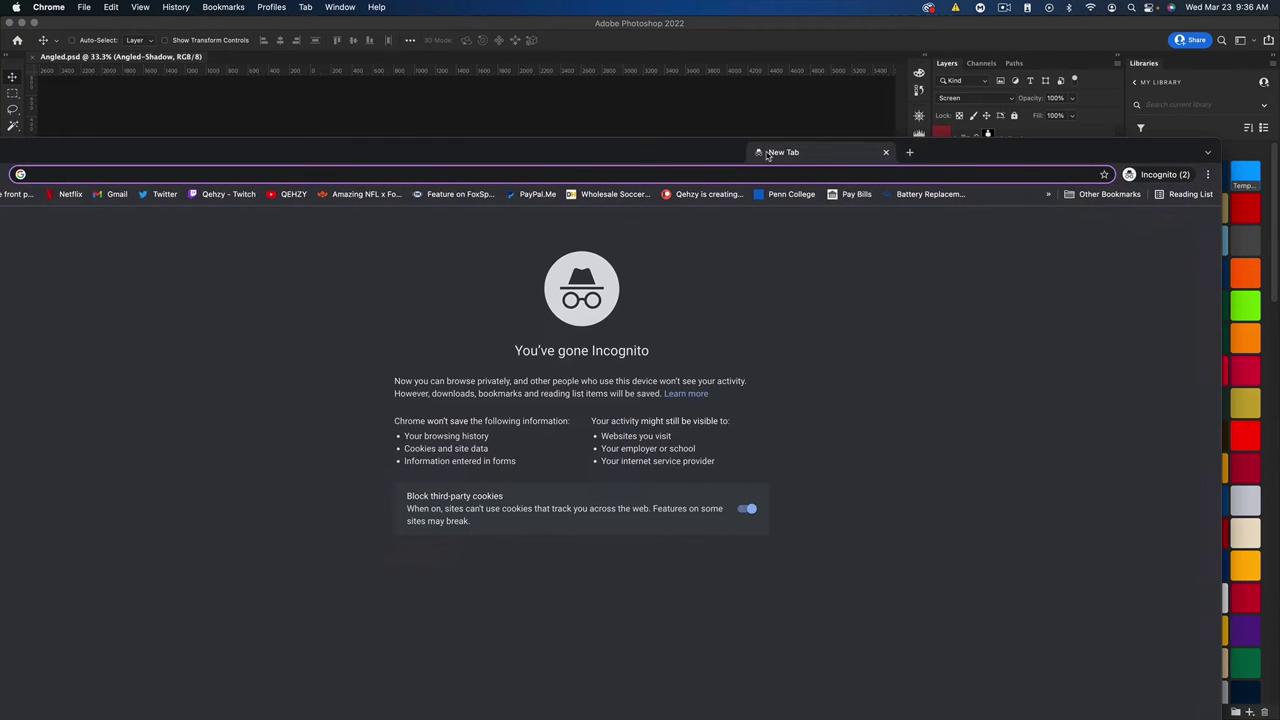
{"action": "type", "text": "p"}
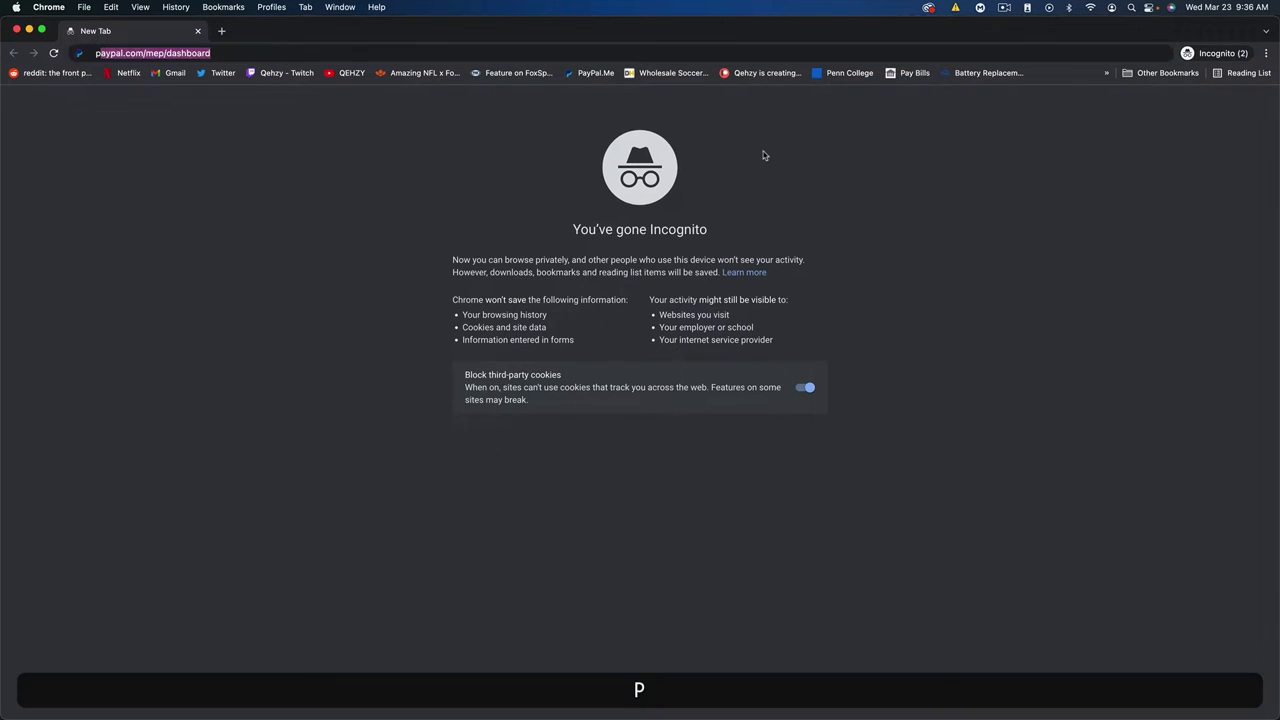
{"action": "type", "text": "hotopea.com"}
{"action": "key", "text": "Return"}
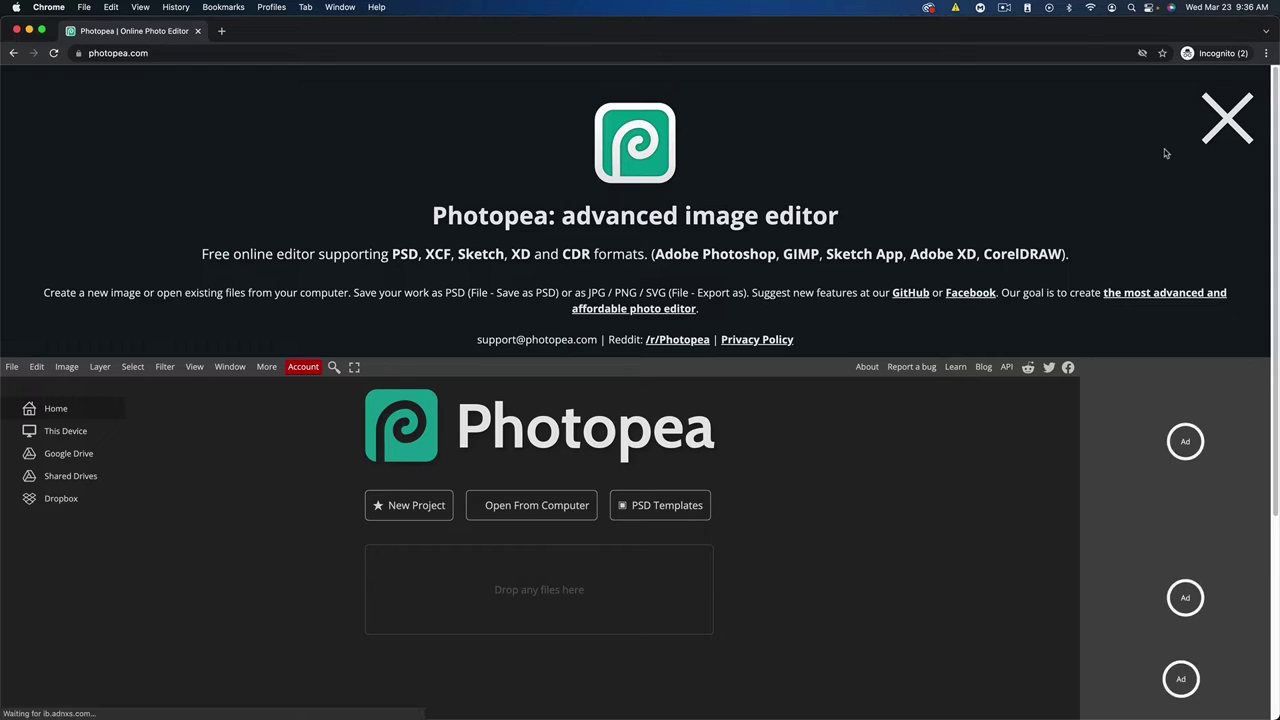
{"action": "left_click", "coordinate": [1212, 123]}
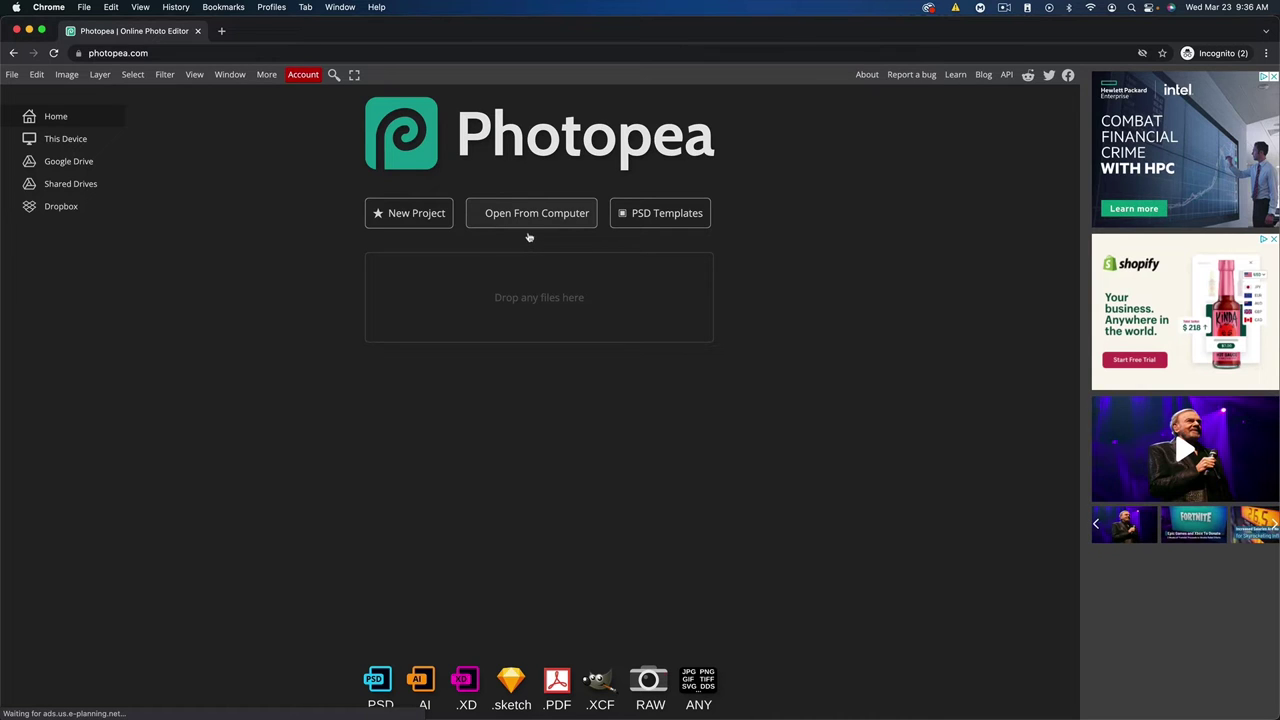
{"action": "left_click", "coordinate": [528, 215]}
{"action": "left_click", "coordinate": [835, 627]}
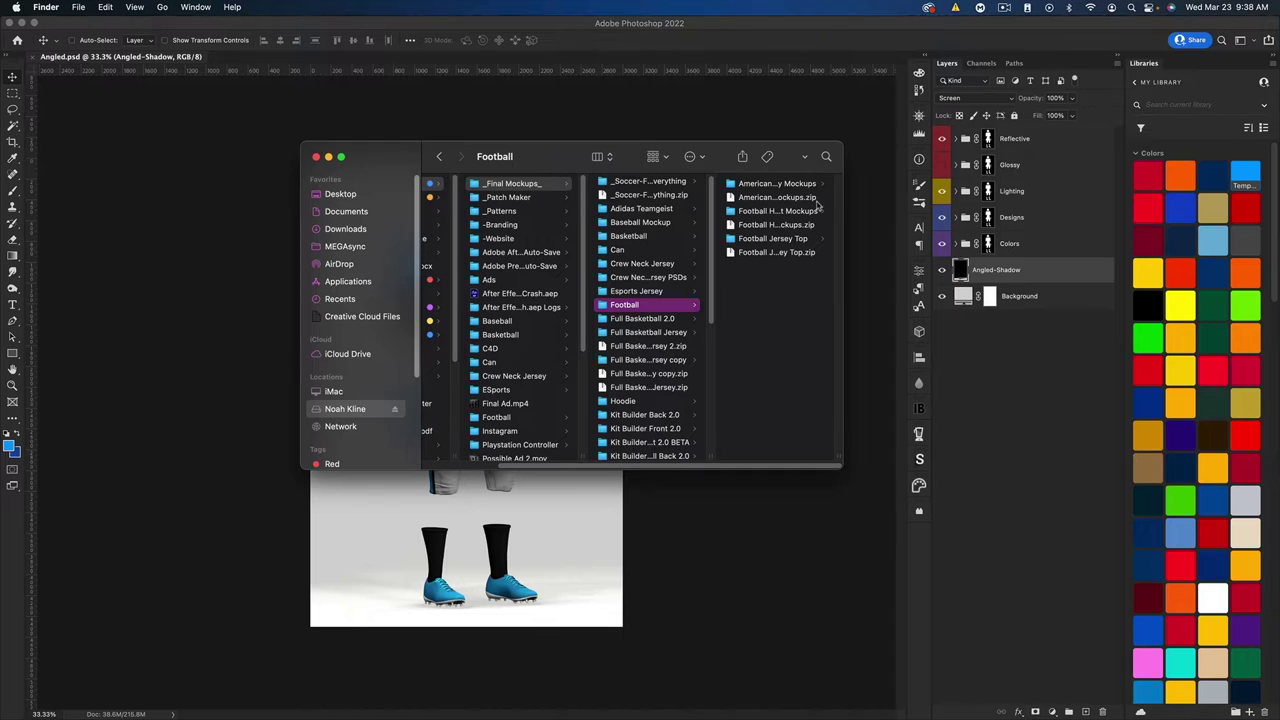
- Examine the contents of the Football Jersey Top, Football Helmet Mockups and American Football Jersey Mockups folders in Finder
{"action": "left_click", "coordinate": [770, 240]}
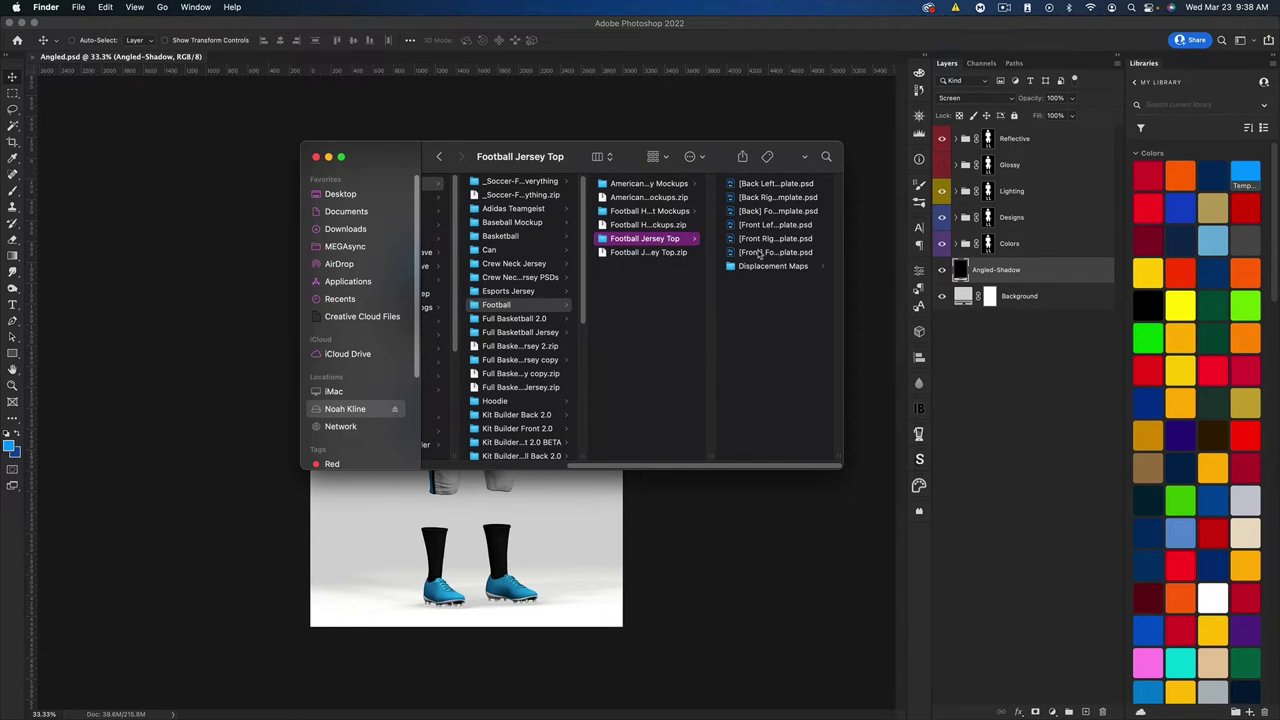
{"action": "left_click", "coordinate": [631, 213]}
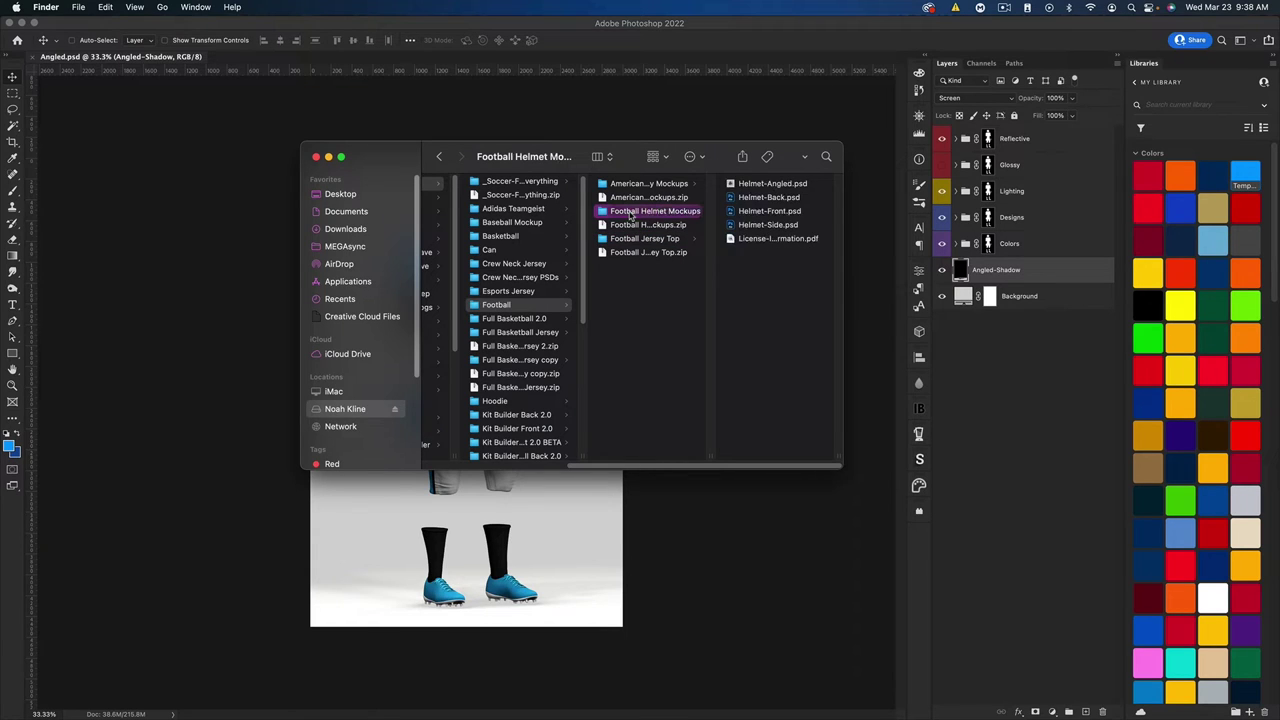
{"action": "left_click", "coordinate": [635, 190]}
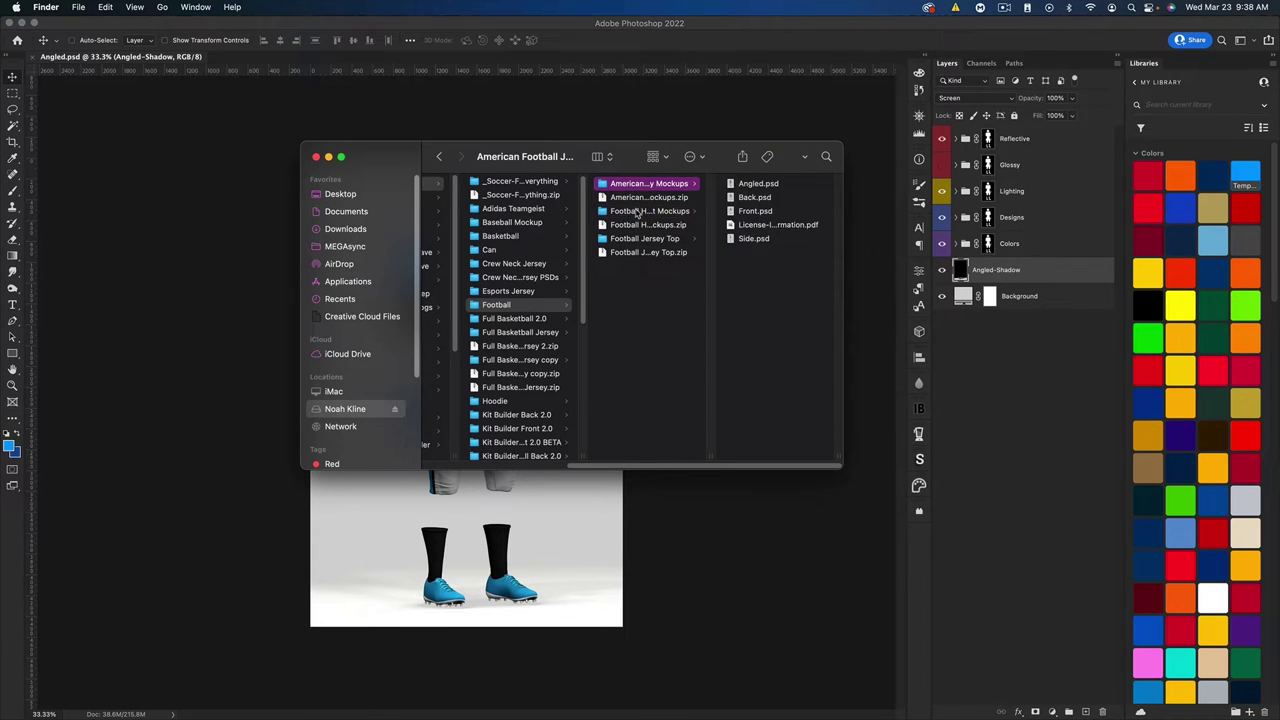
{"action": "left_click", "coordinate": [638, 211]}
{"action": "left_click", "coordinate": [655, 188]}
{"action": "left_click", "coordinate": [642, 212]}
{"action": "left_click", "coordinate": [640, 187]}
{"action": "left_click", "coordinate": [638, 239]}
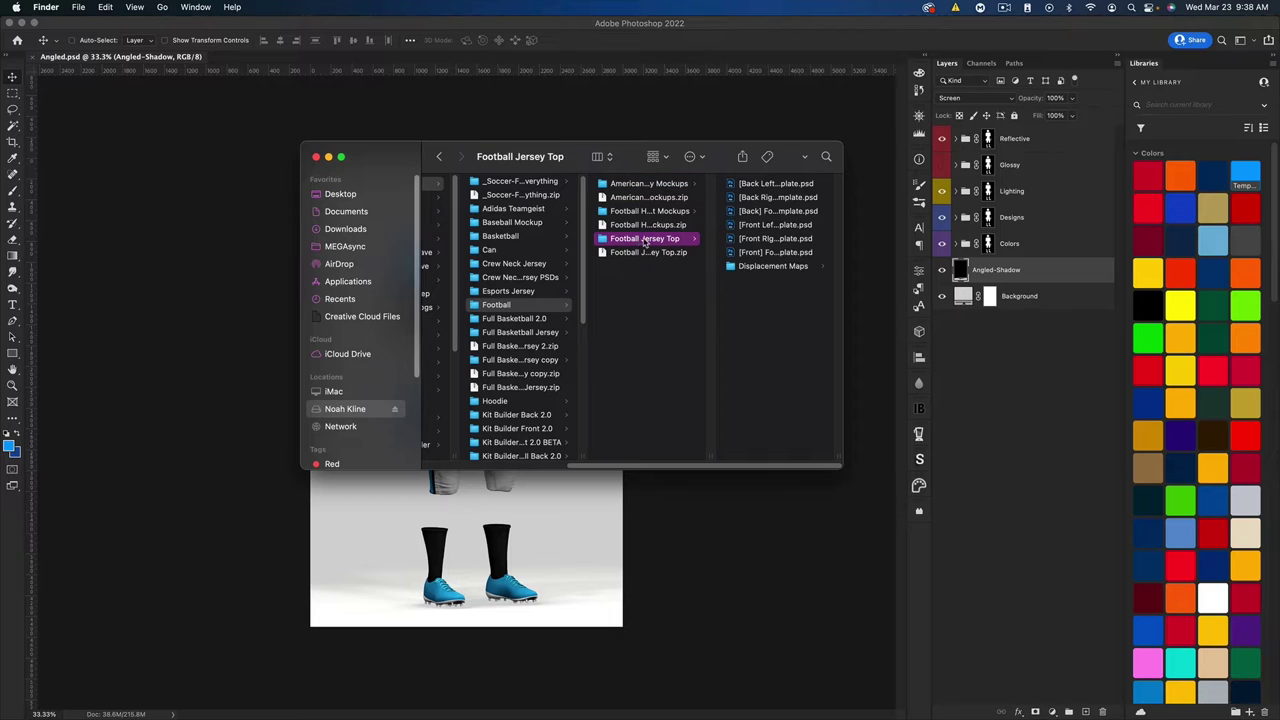
{"action": "left_click", "coordinate": [652, 187]}
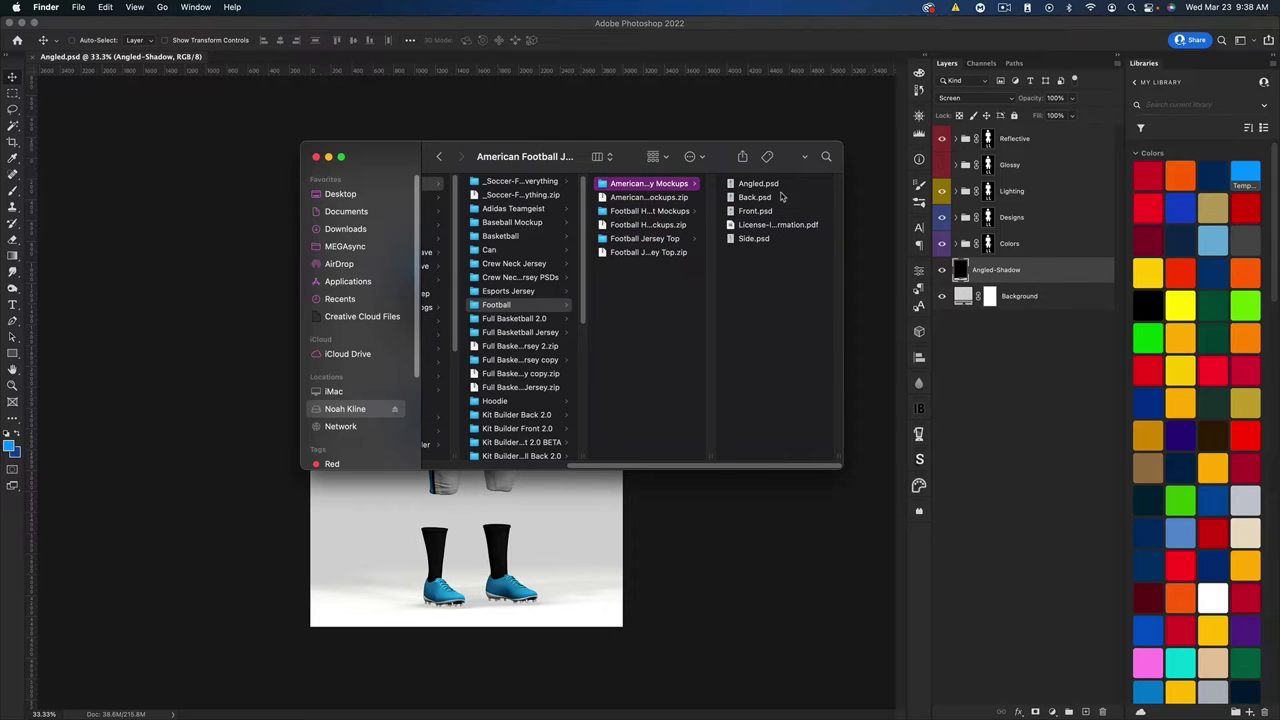
- Preview Angled.psd and Back.psd in the American Football Jersey Mockups folder and close the Finder window
{"action": "left_click", "coordinate": [758, 188]}
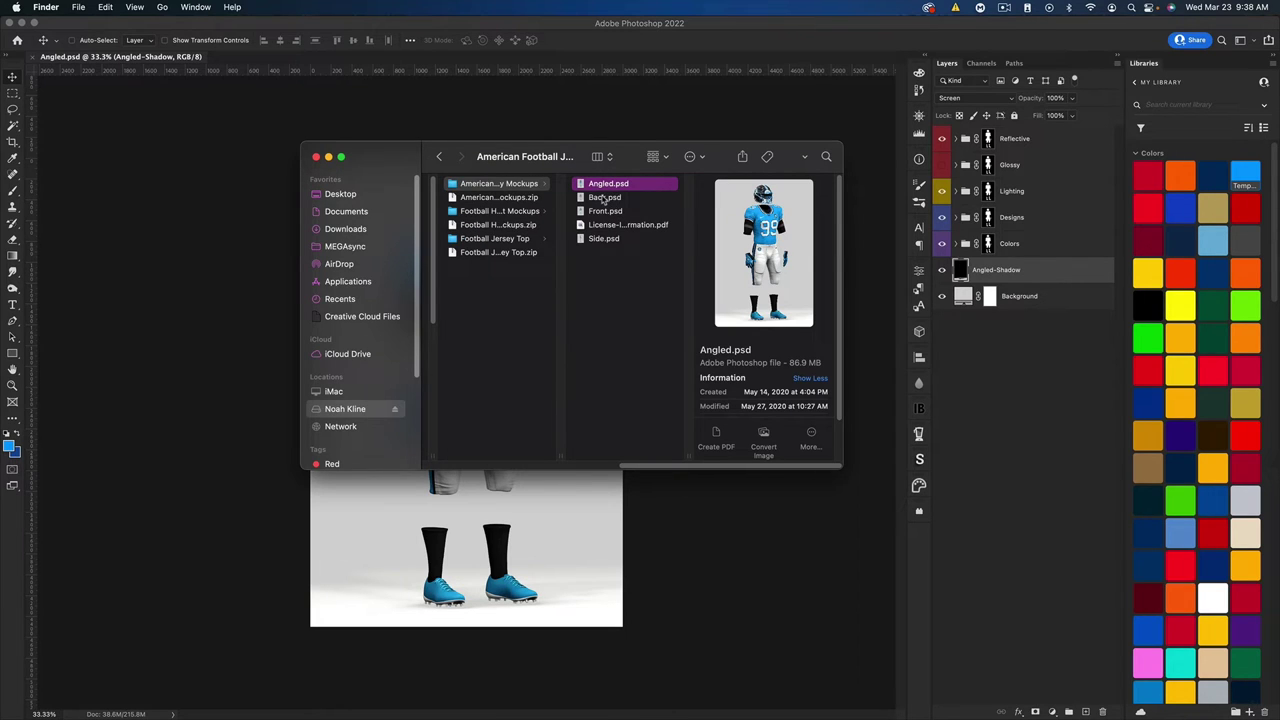
{"action": "left_click", "coordinate": [604, 198]}
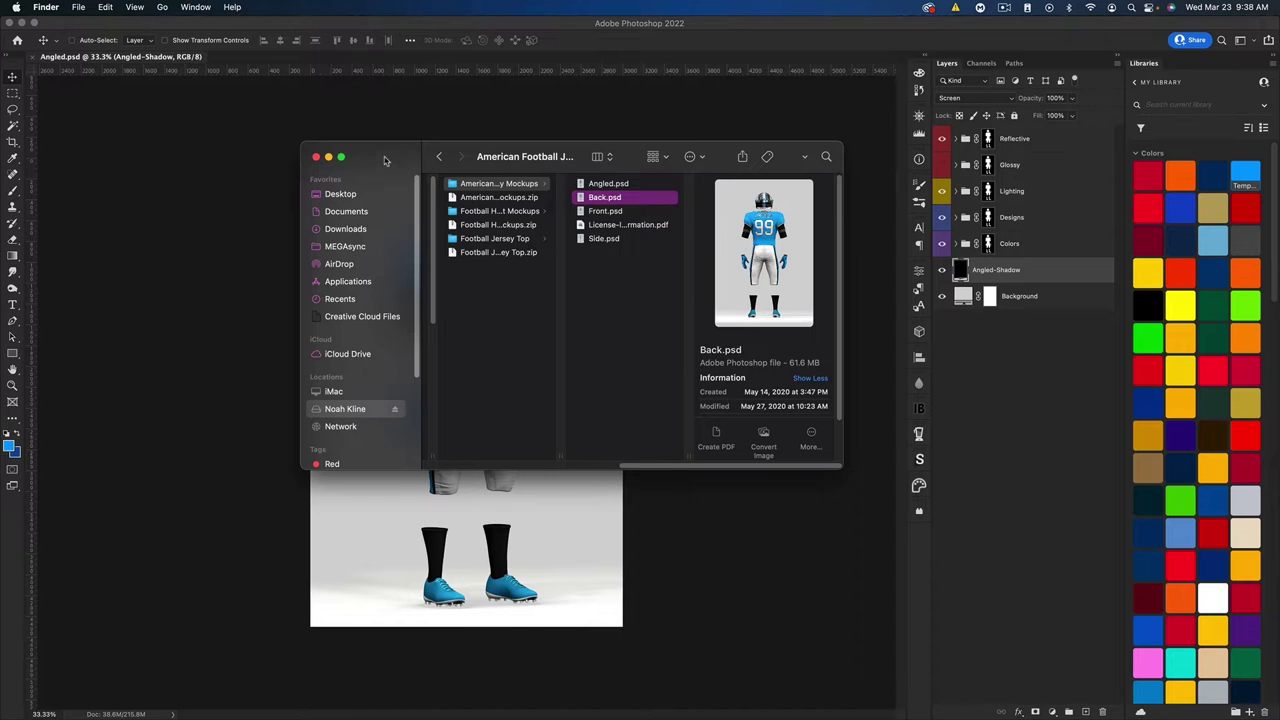
{"action": "left_click_drag", "start_coordinate": [385, 160], "coordinate": [348, 154]}
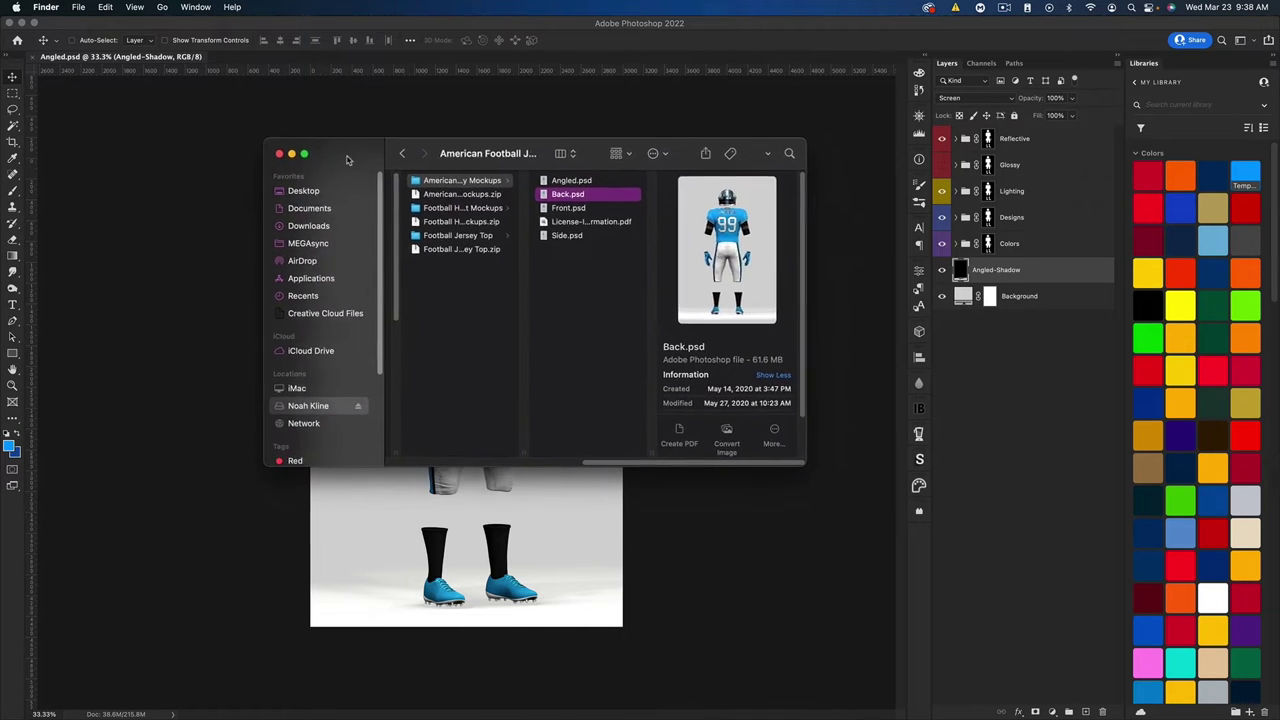
{"action": "key", "text": "super+w"}
{"action": "left_click", "coordinate": [743, 700]}
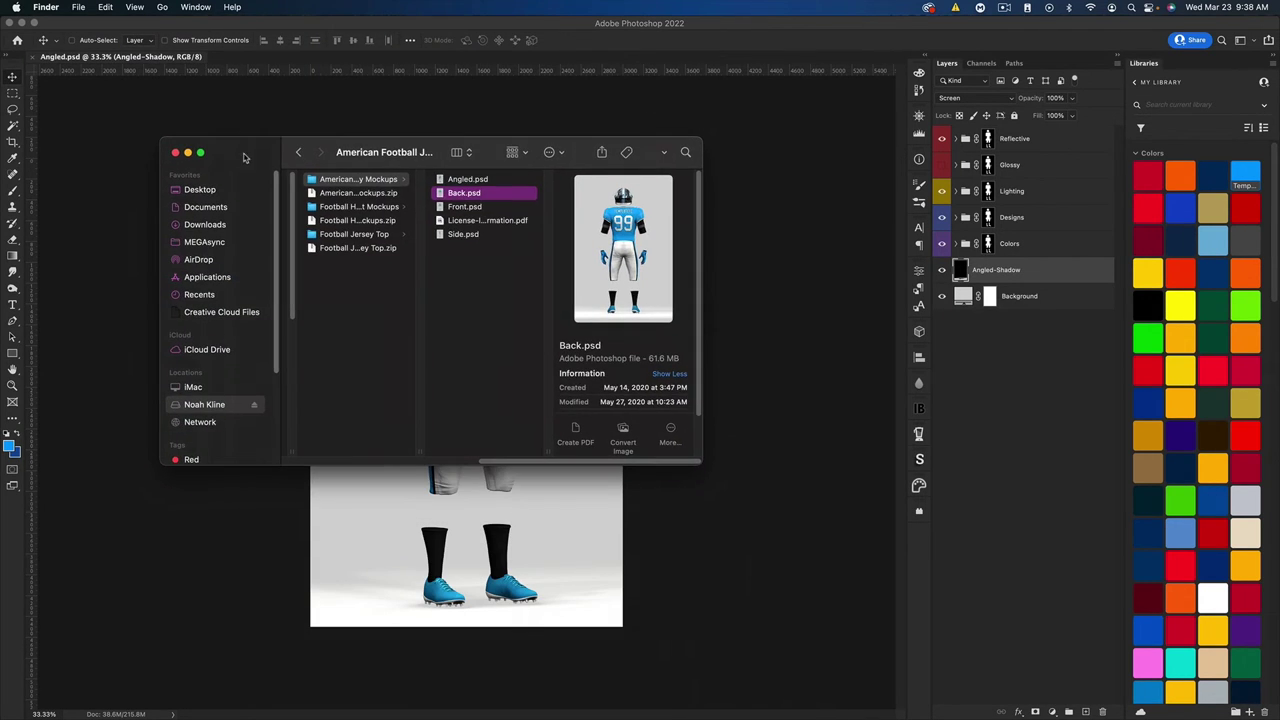
{"action": "left_click", "coordinate": [467, 182]}
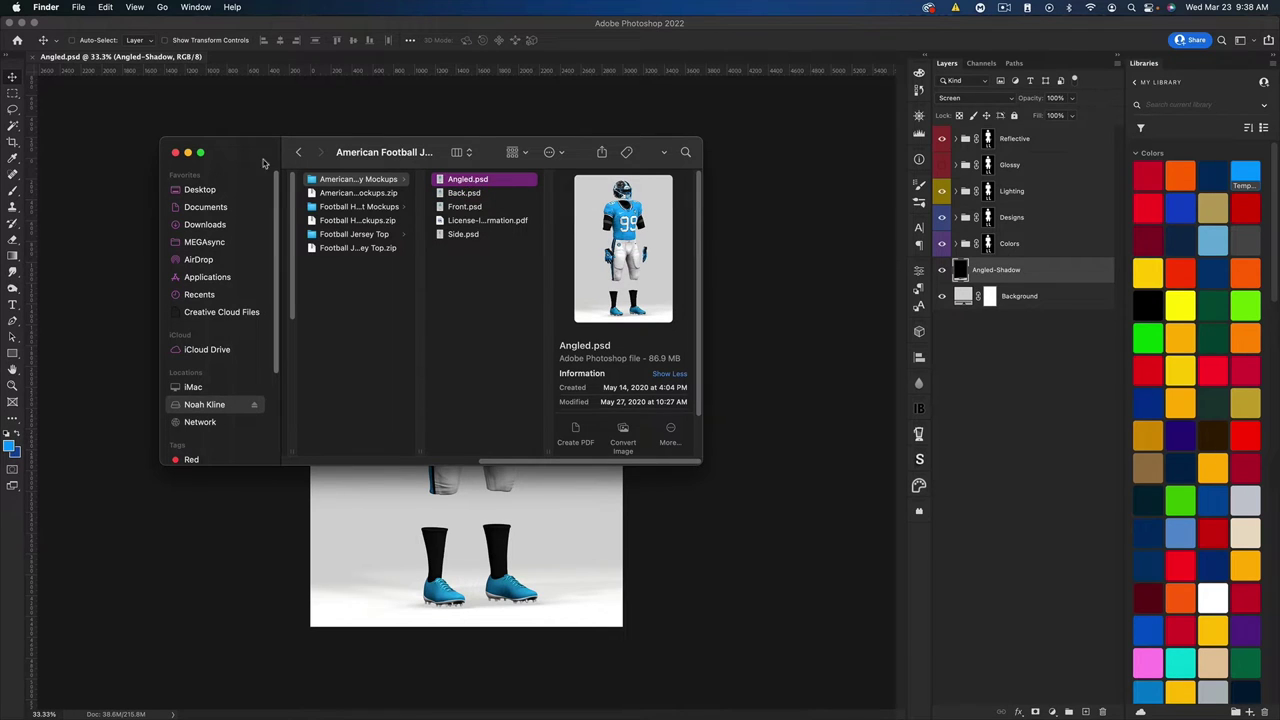
{"action": "key", "text": "super+w"}
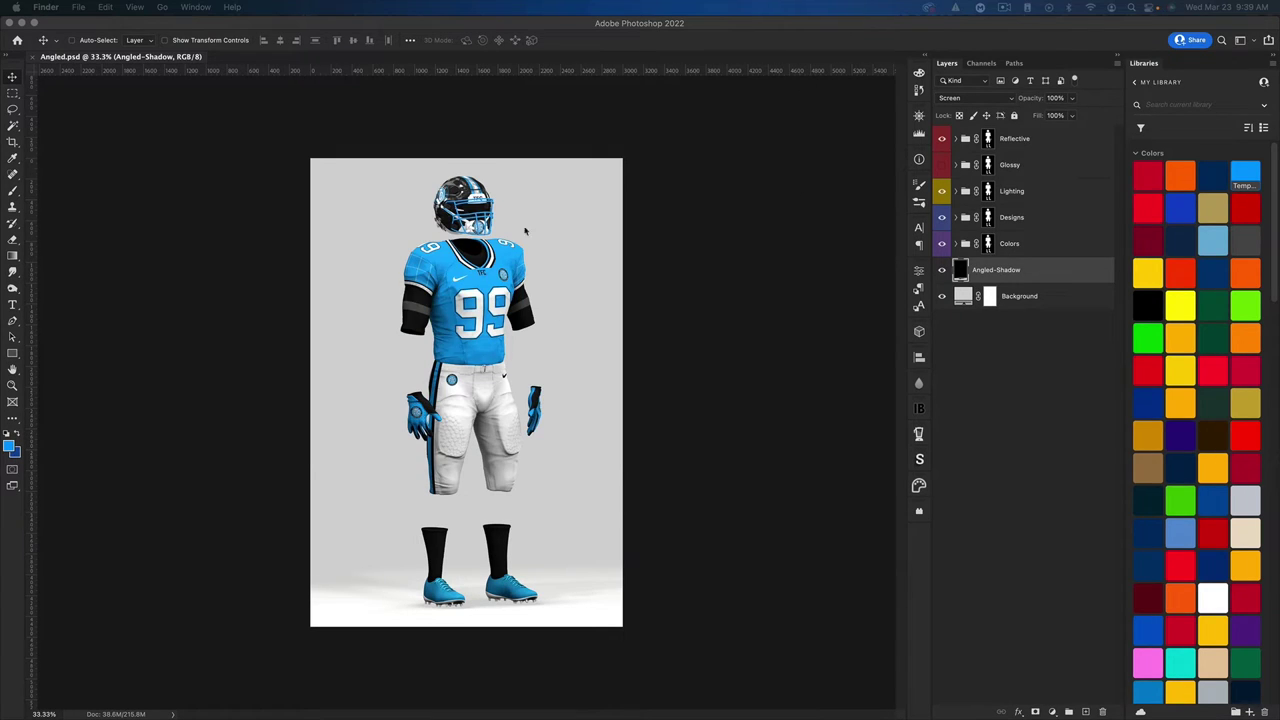
- Return to Photoshop, fit the Angled.psd mockup to the view and hide the Reflective and Glossy groups
{"action": "left_click", "coordinate": [692, 306]}
{"action": "key", "text": "super+0"}
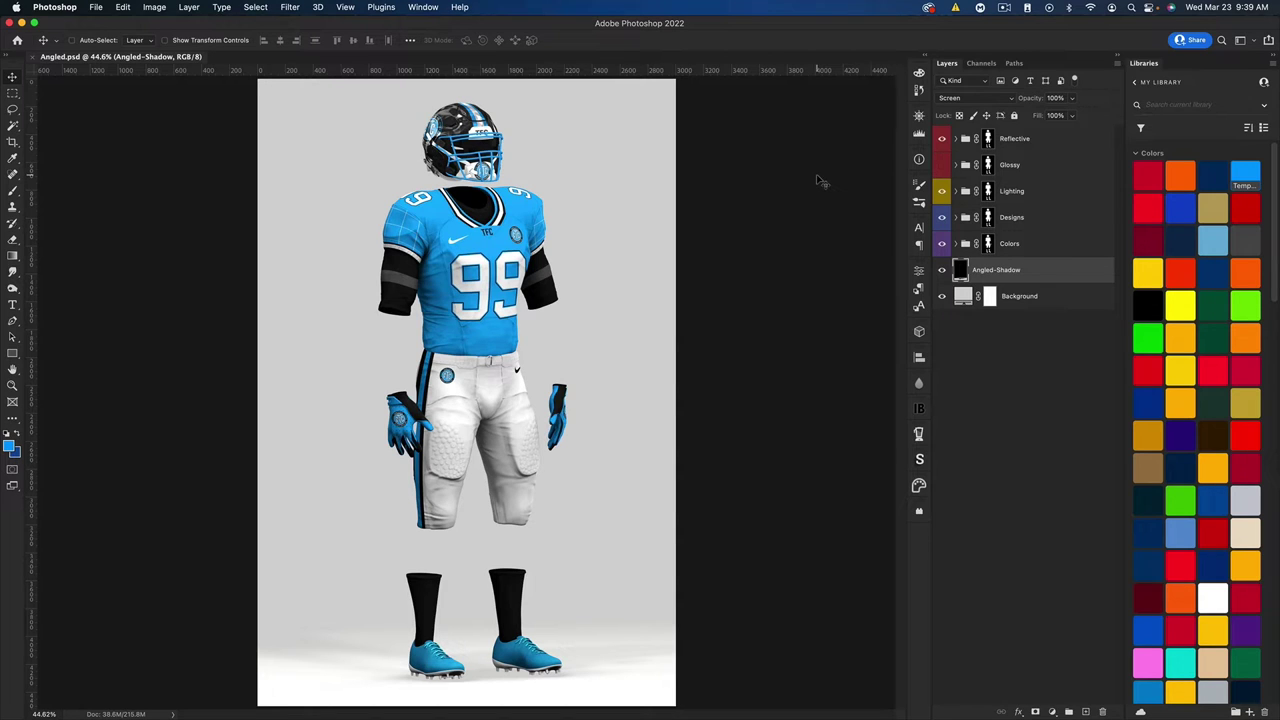
{"action": "left_click", "coordinate": [942, 165]}
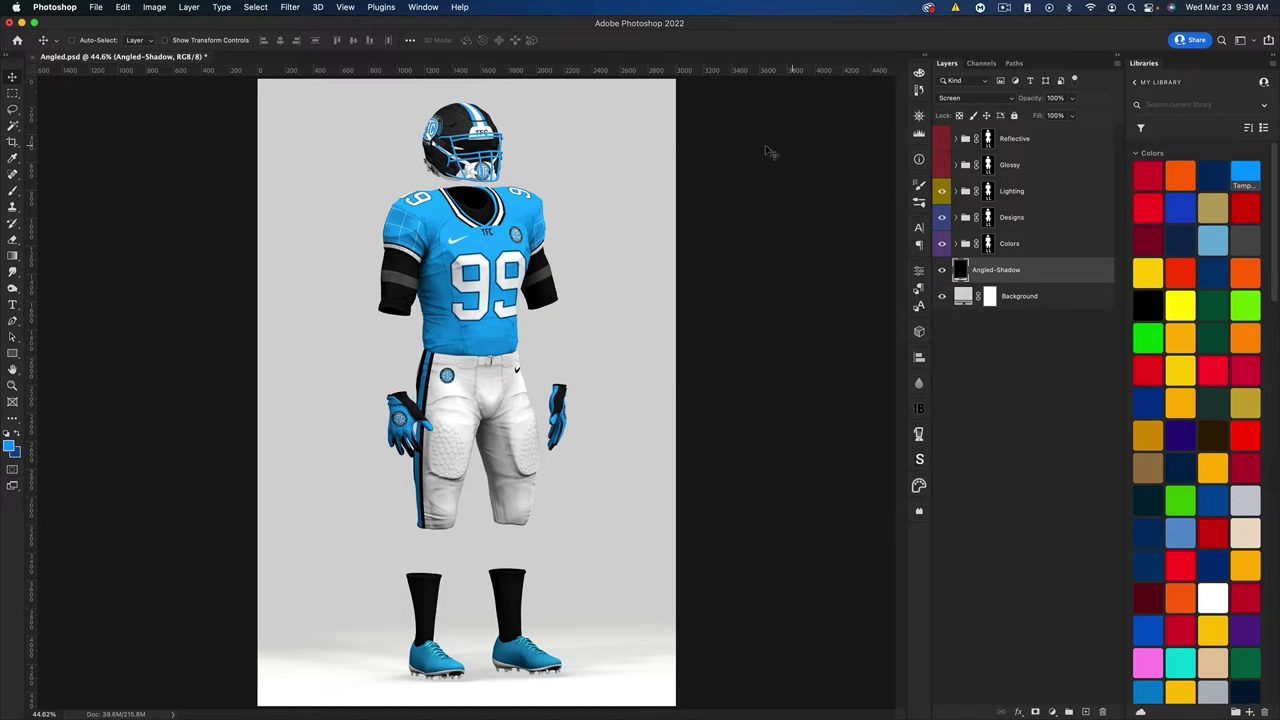
{"action": "left_click", "coordinate": [942, 165]}
{"action": "left_click", "coordinate": [942, 165]}
- Compare the uniform with and without the Lighting group and inspect the subgroups inside it
{"action": "left_click", "coordinate": [942, 191]}
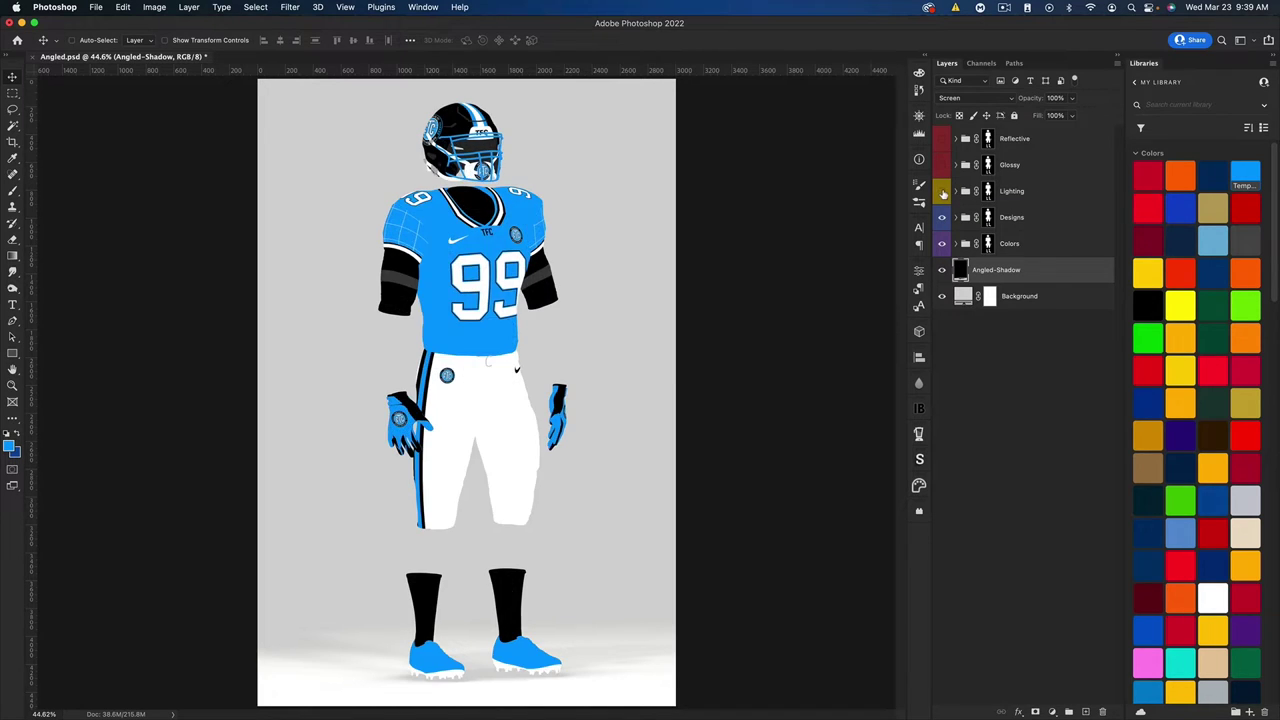
{"action": "left_click", "coordinate": [942, 191]}
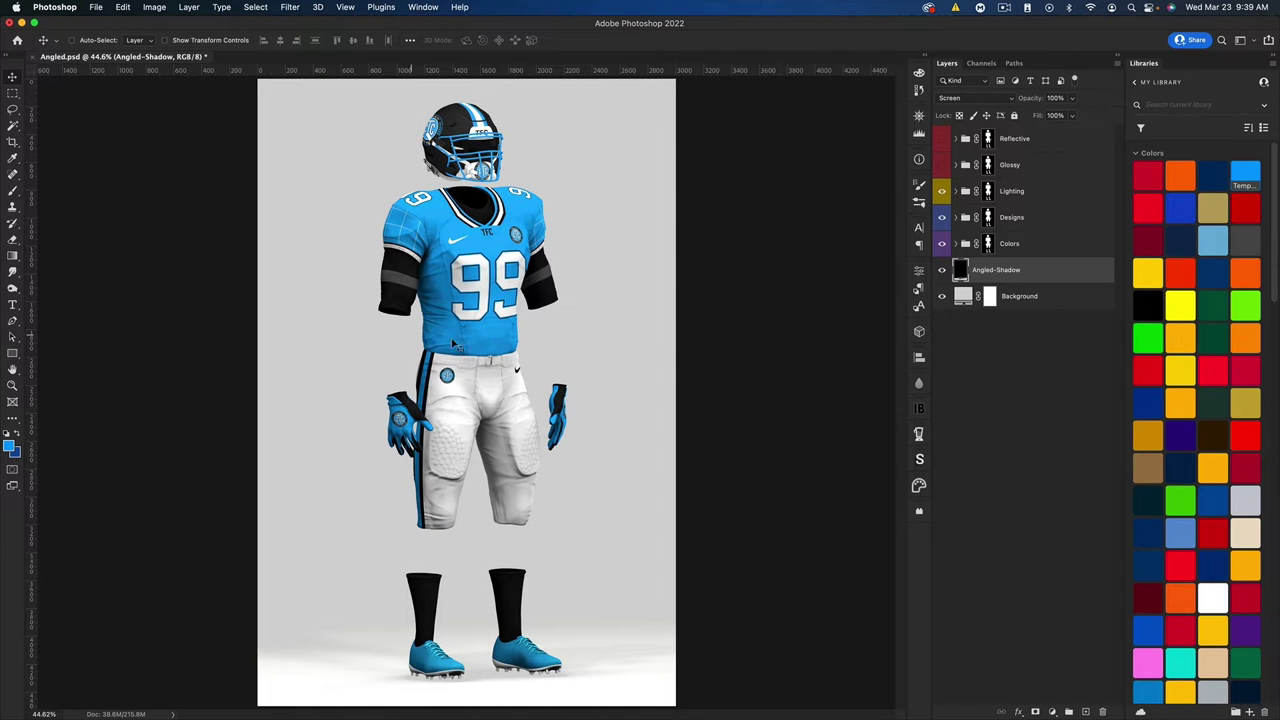
{"action": "left_click", "coordinate": [956, 191]}
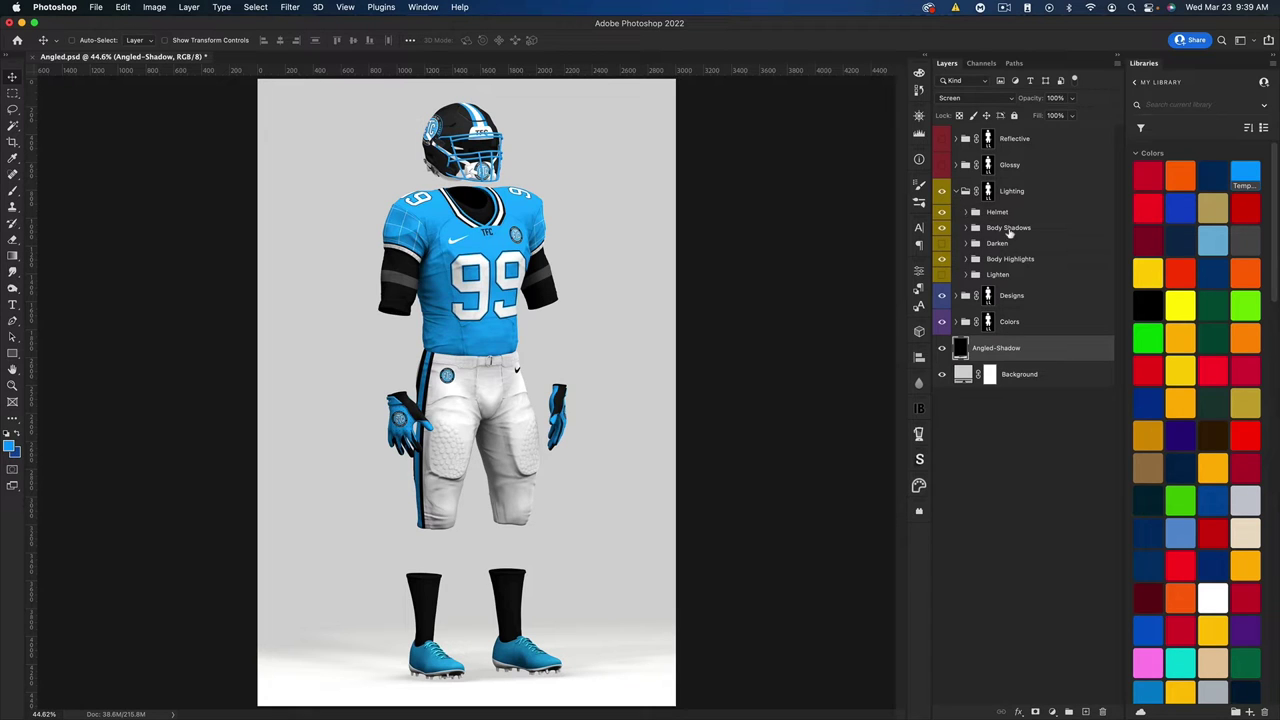
{"action": "left_click", "coordinate": [955, 192]}
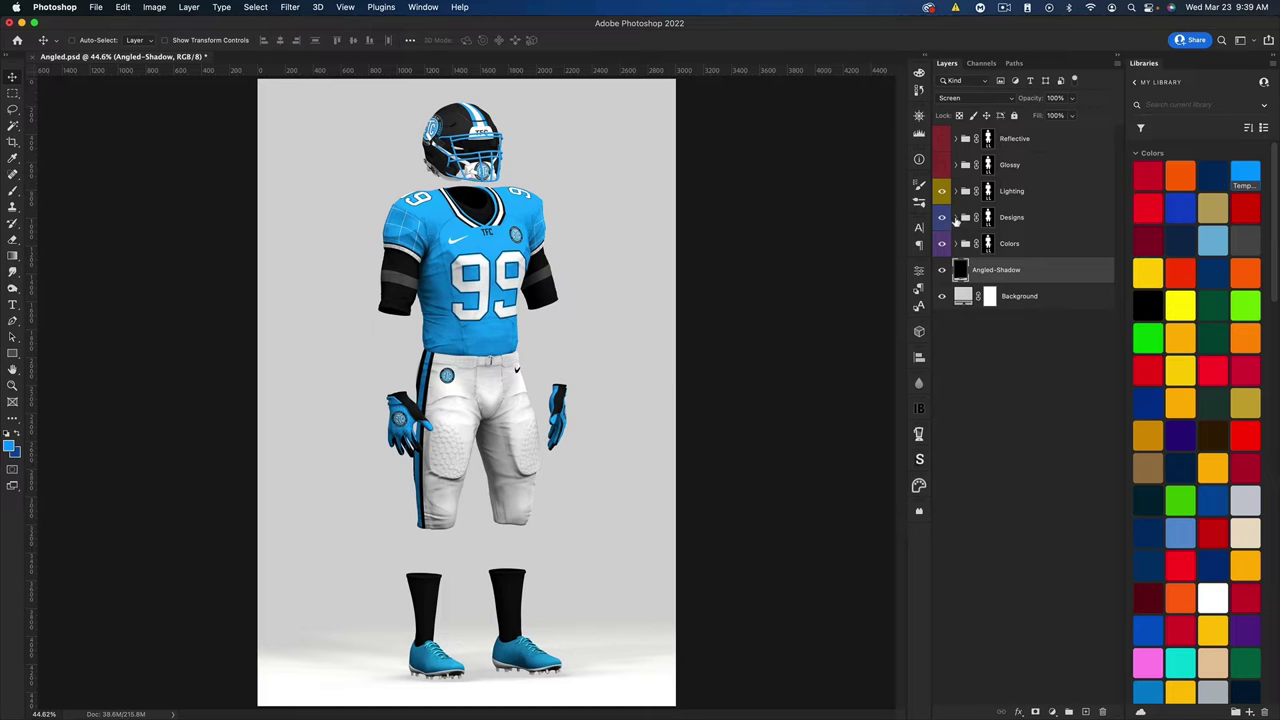
- Expand the Designs and Shirt groups, open the Shirt Design smart object to view its contents and close it
{"action": "left_click", "coordinate": [955, 219]}
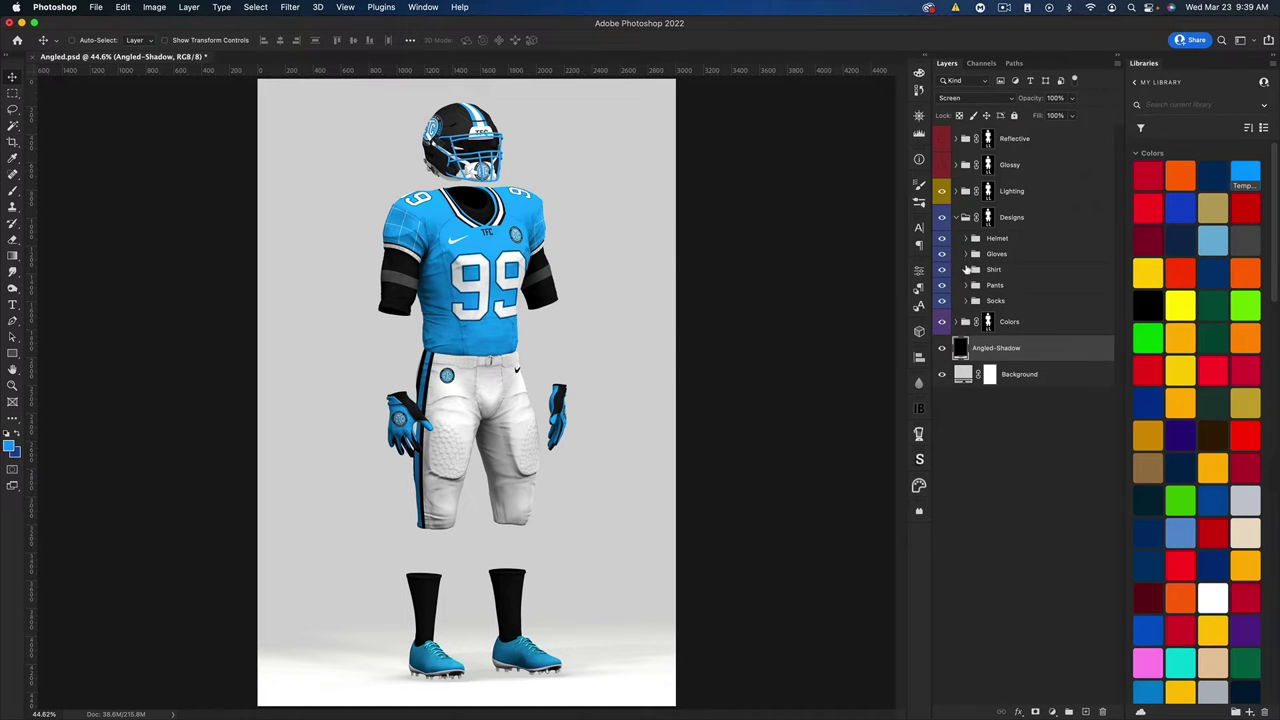
{"action": "left_click", "coordinate": [966, 270]}
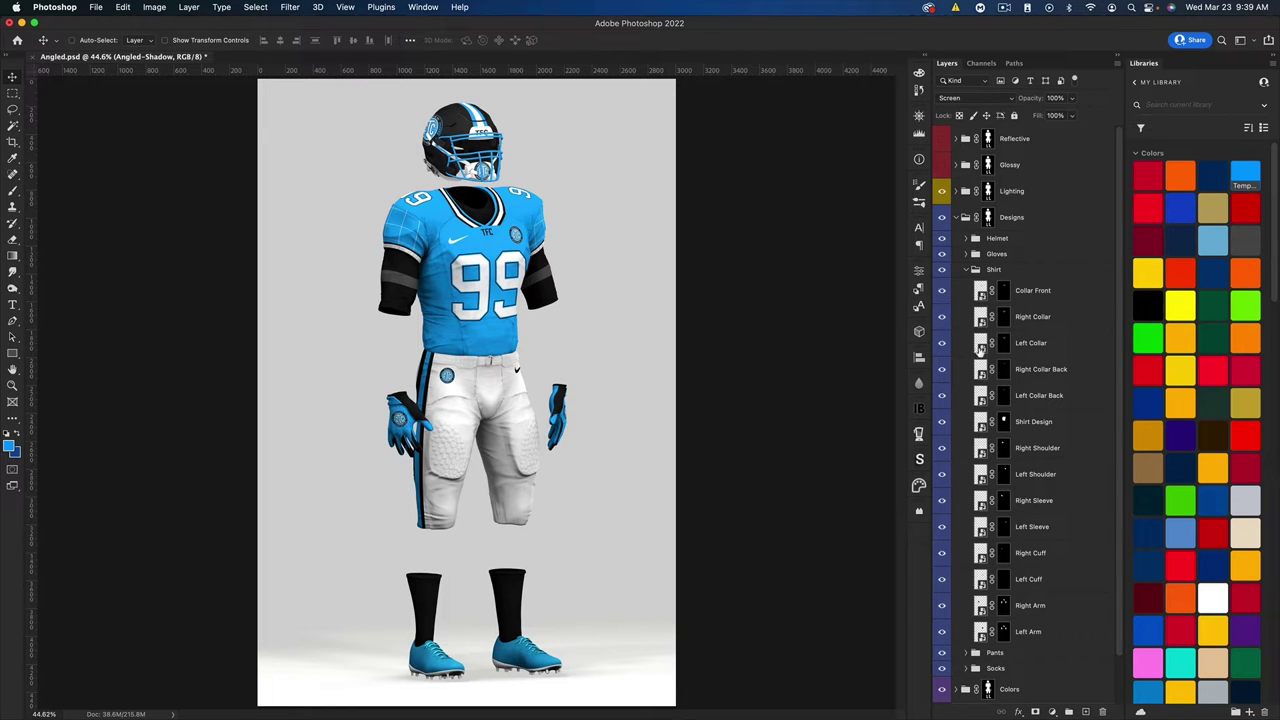
{"action": "left_click", "coordinate": [982, 428]}
{"action": "double_click", "coordinate": [982, 428]}
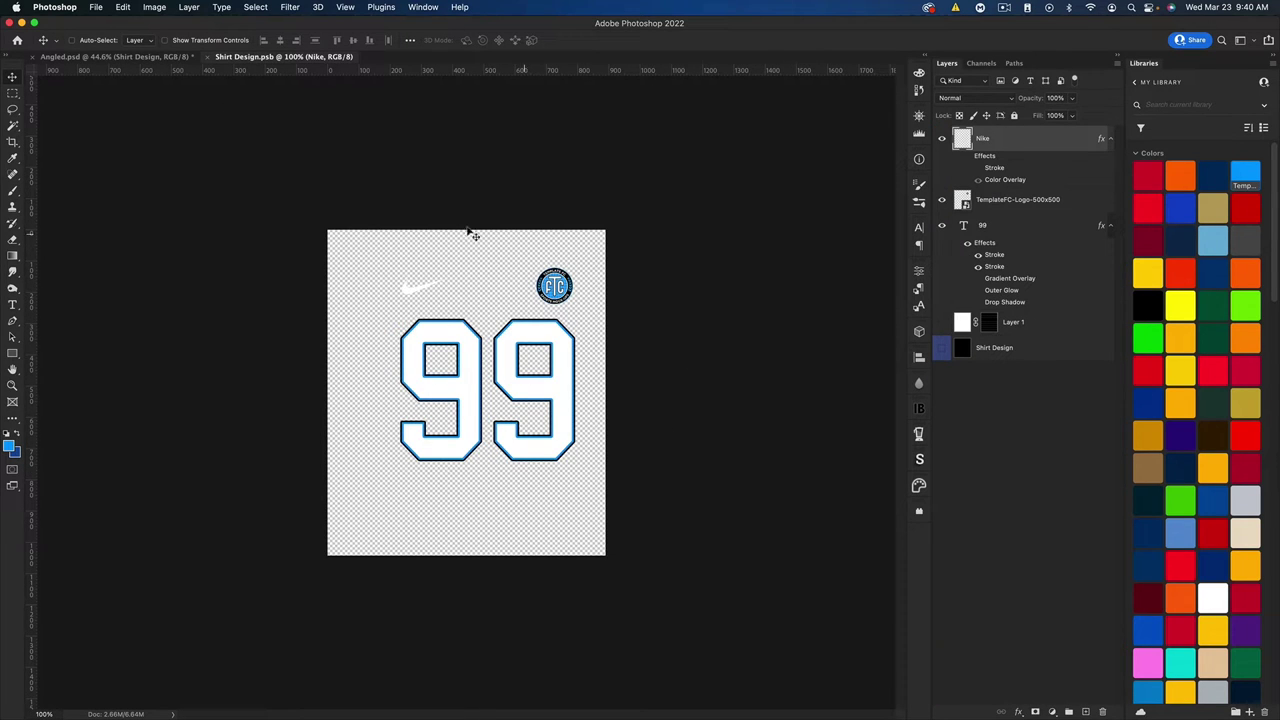
{"action": "left_click", "coordinate": [208, 57]}
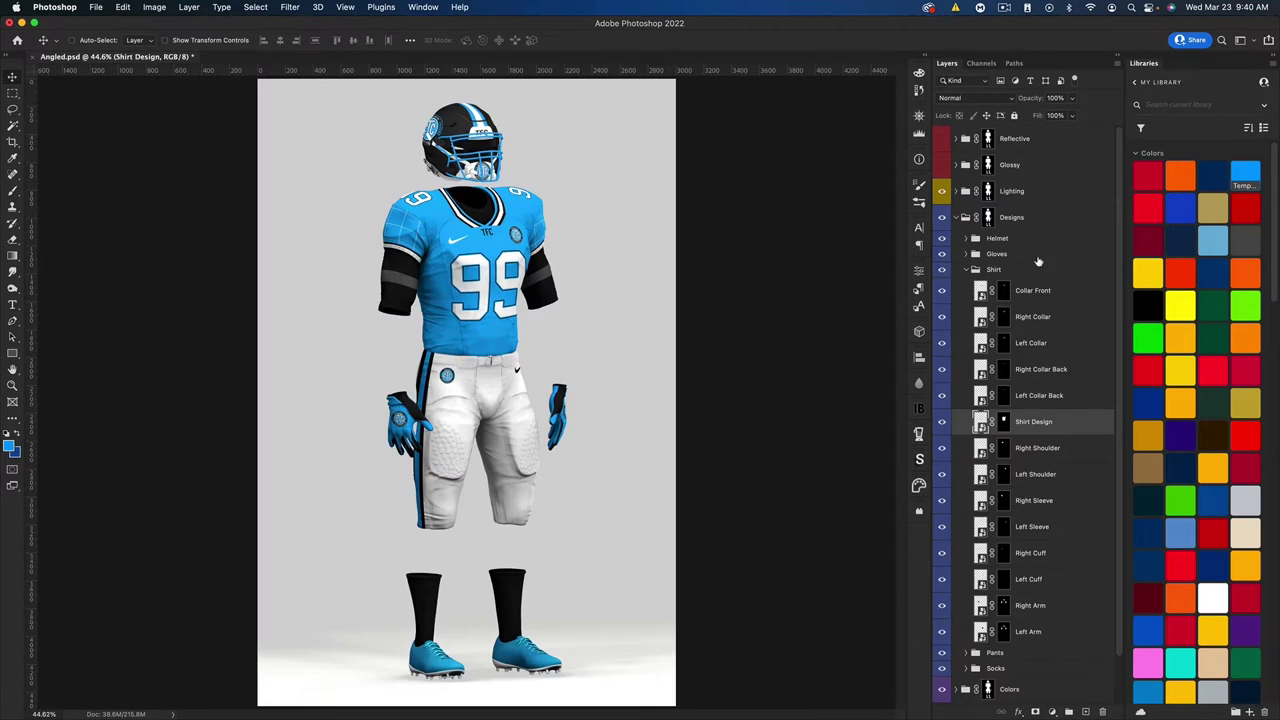
- Inspect the Helmet color layers in the Colors group, collapse the groups and check the Libraries entry among the available windows
{"action": "left_click", "coordinate": [956, 218]}
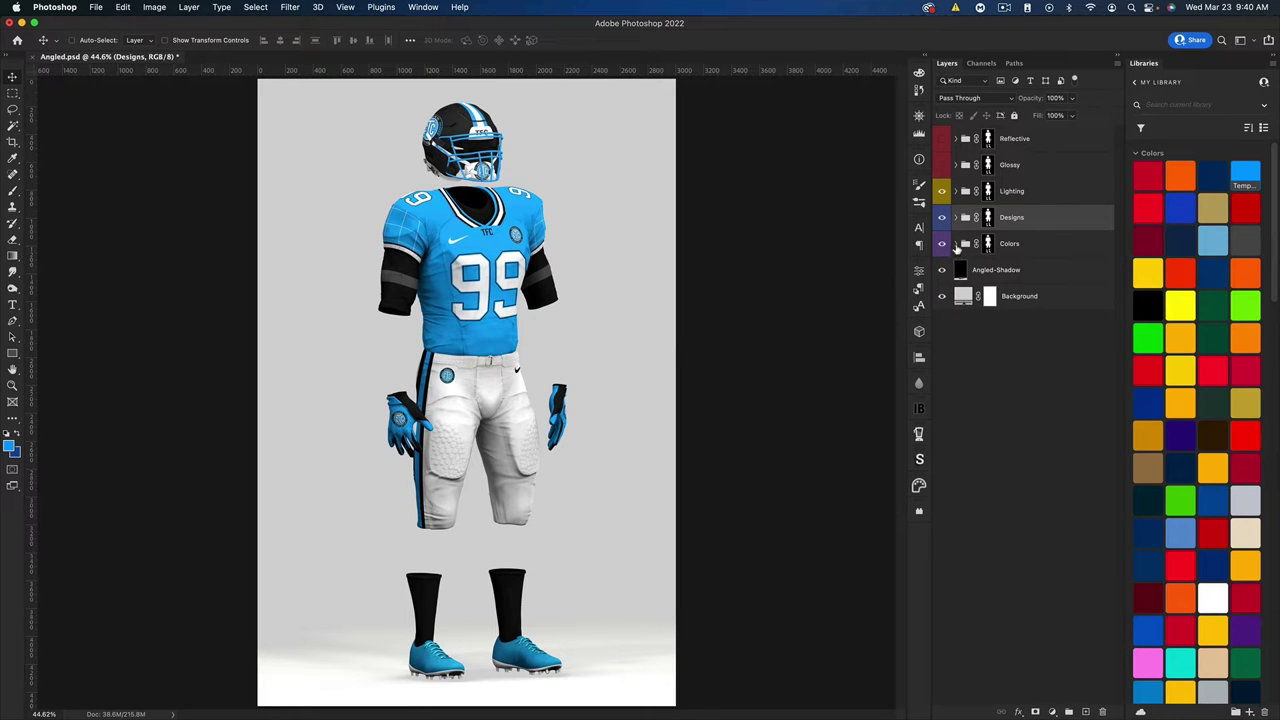
{"action": "left_click", "coordinate": [956, 244]}
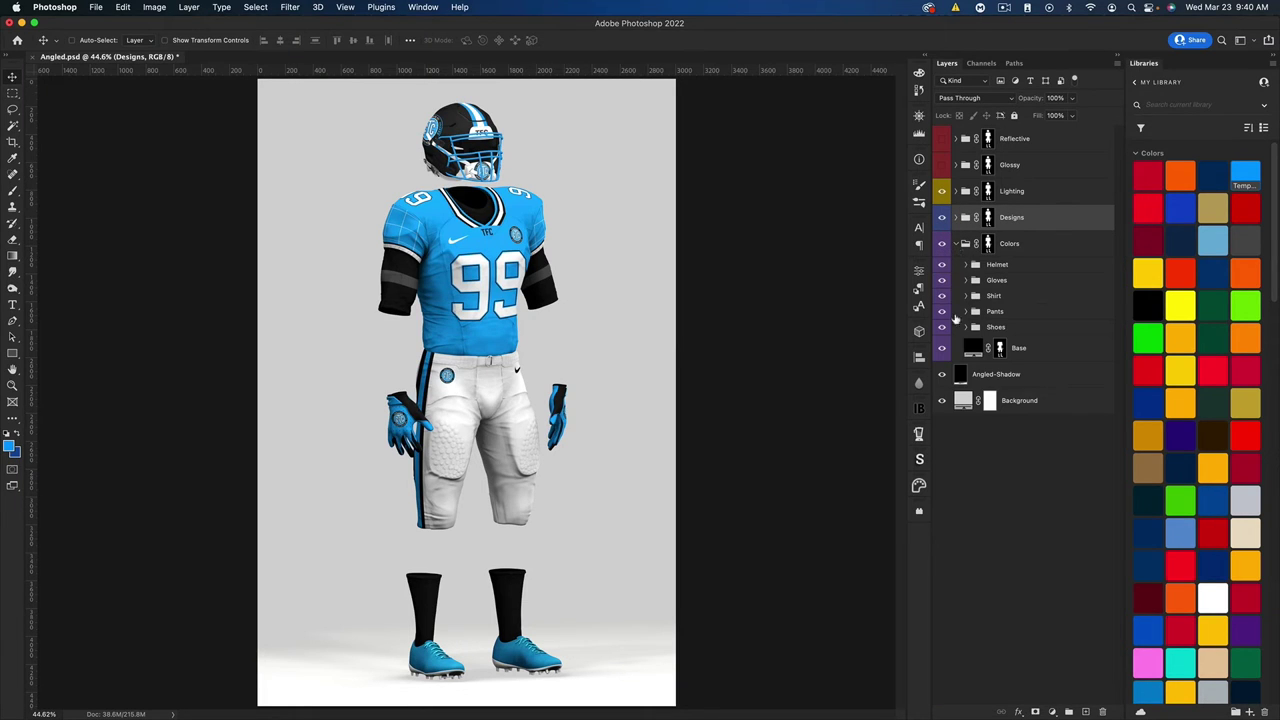
{"action": "left_click", "coordinate": [966, 265]}
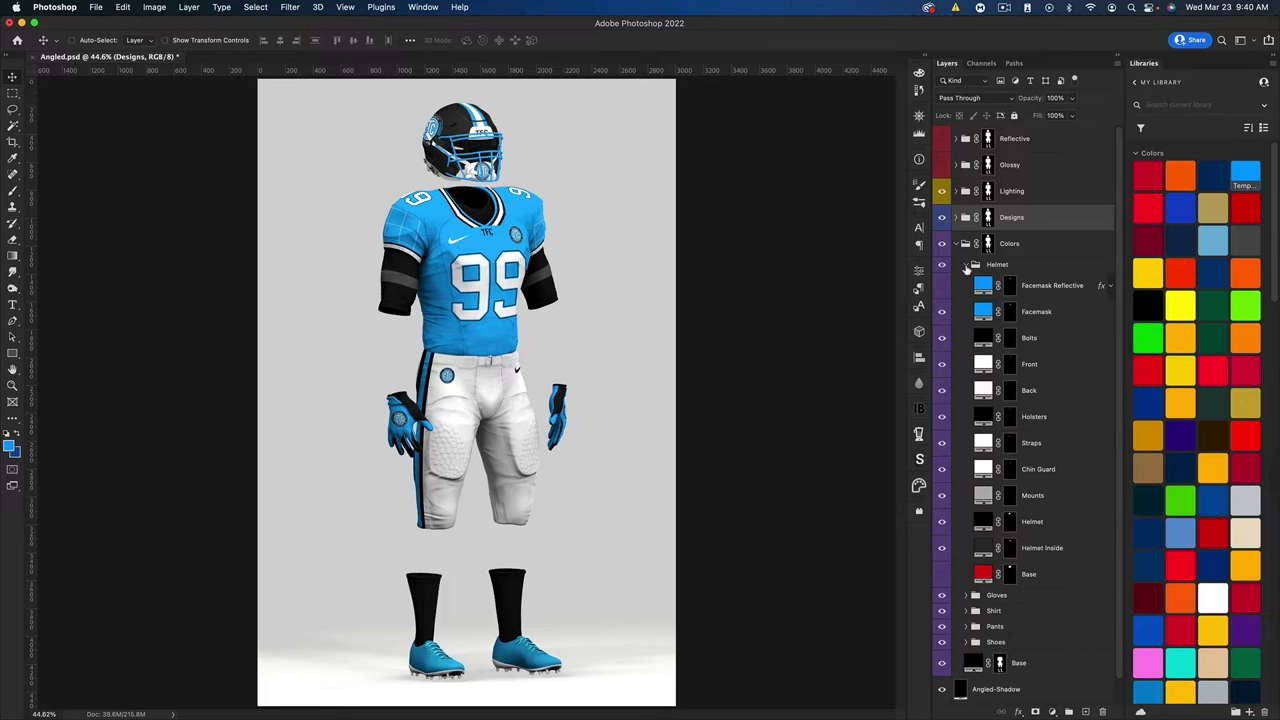
{"action": "left_click", "coordinate": [966, 265]}
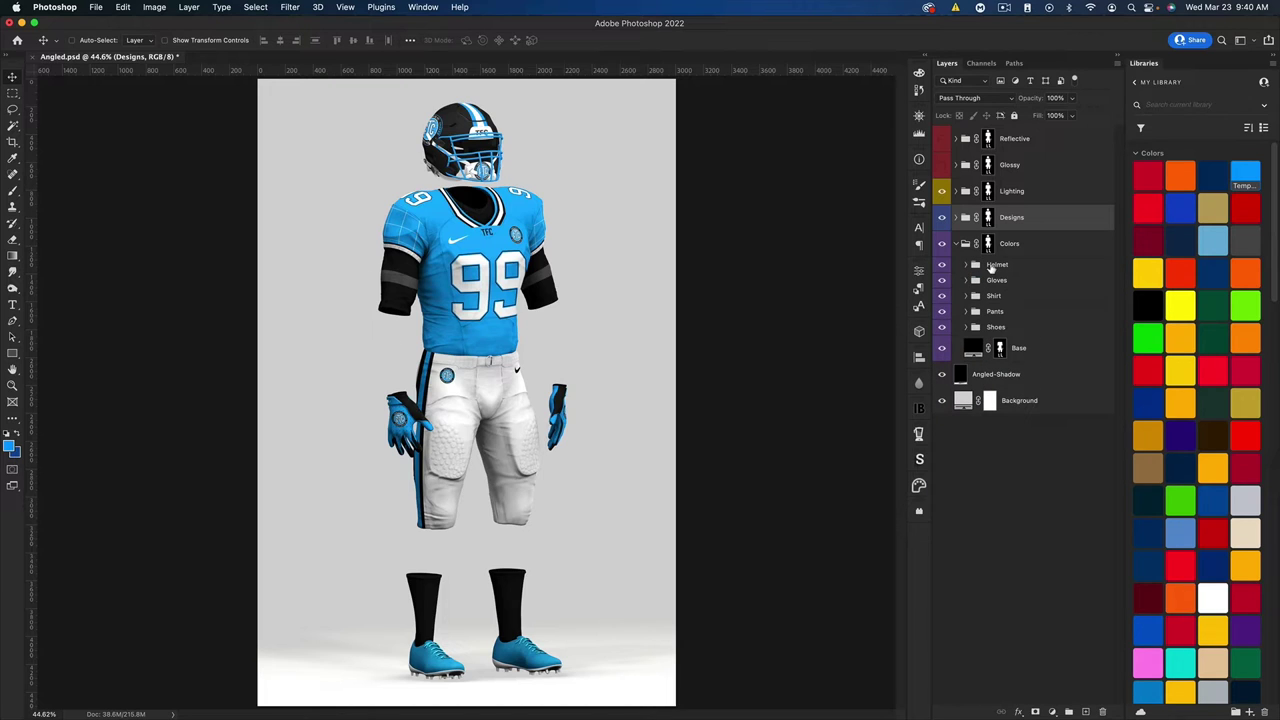
{"action": "left_click", "coordinate": [955, 244]}
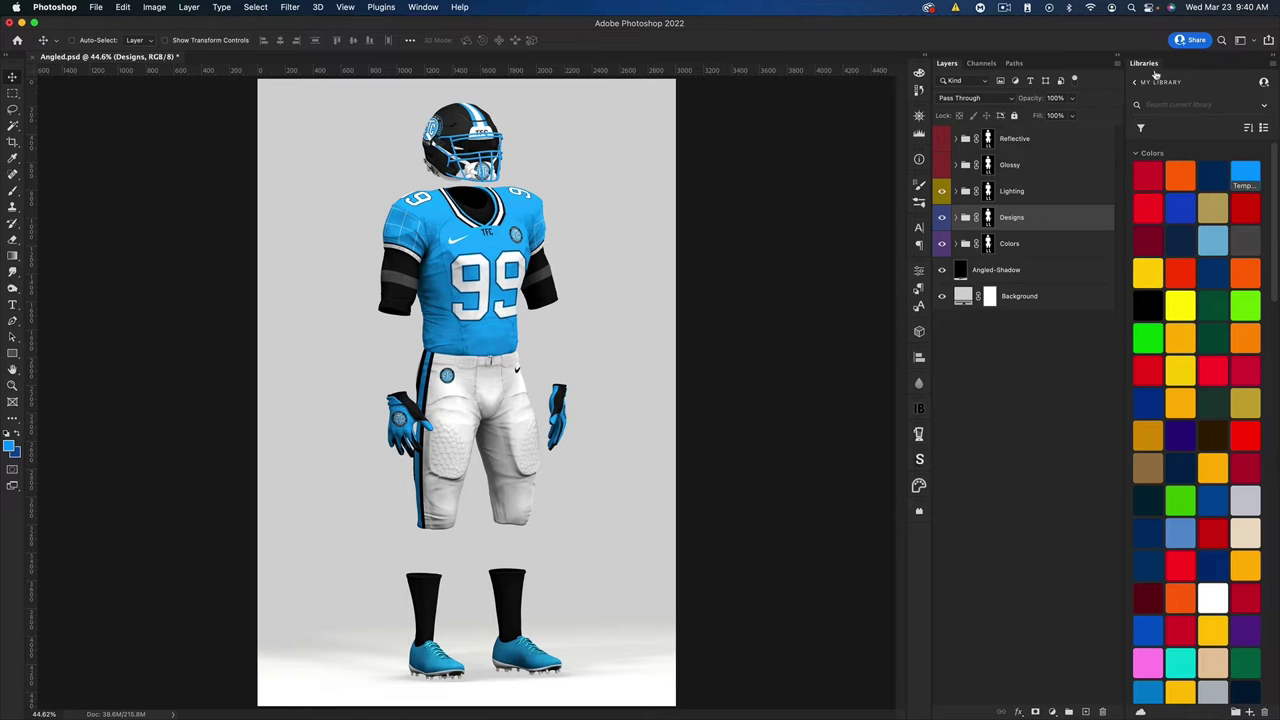
{"action": "left_click", "coordinate": [422, 7]}
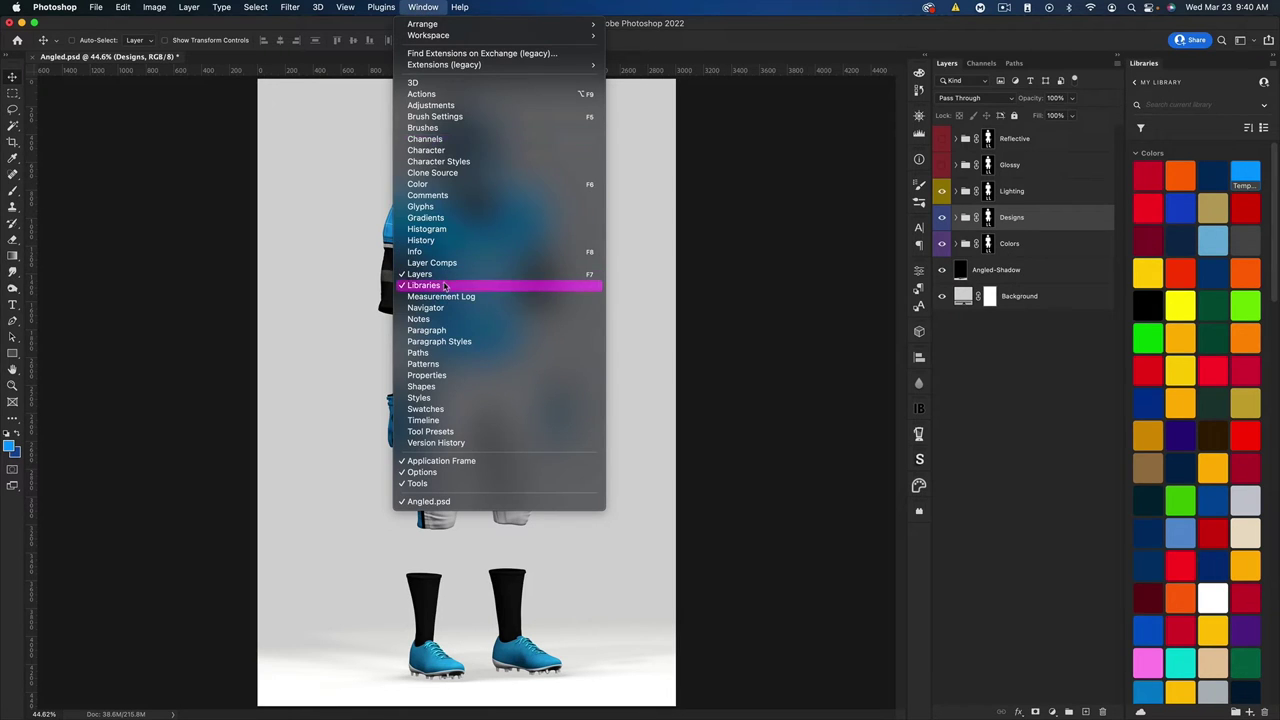
{"action": "left_click", "coordinate": [418, 10]}
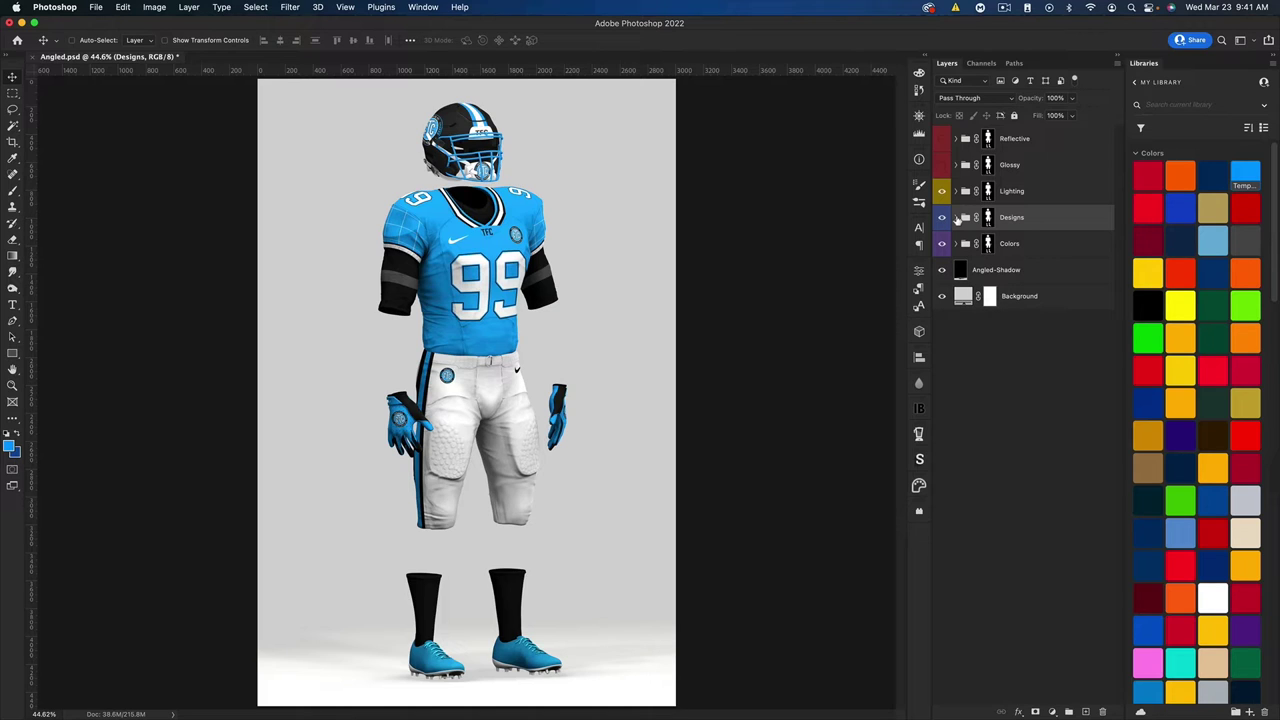
- Expand the Designs and Helmet groups and open the Helmet Design smart object
{"action": "left_click", "coordinate": [956, 218]}
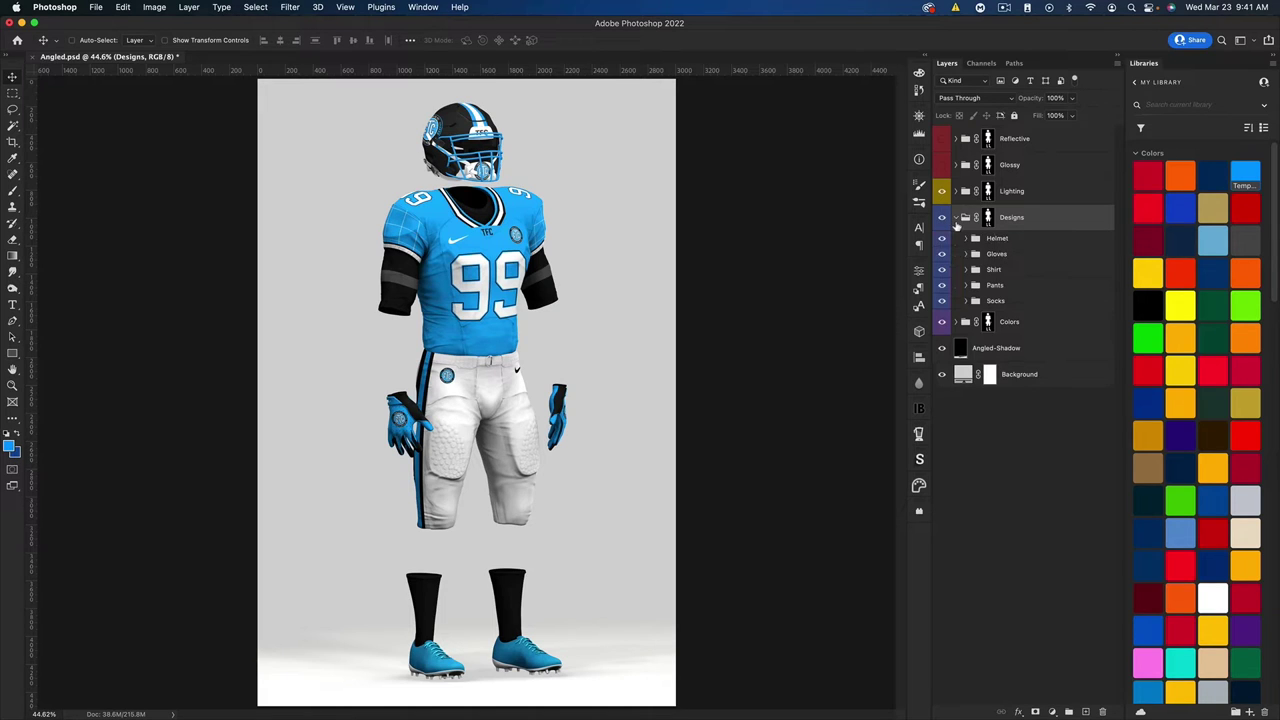
{"action": "left_click", "coordinate": [966, 240]}
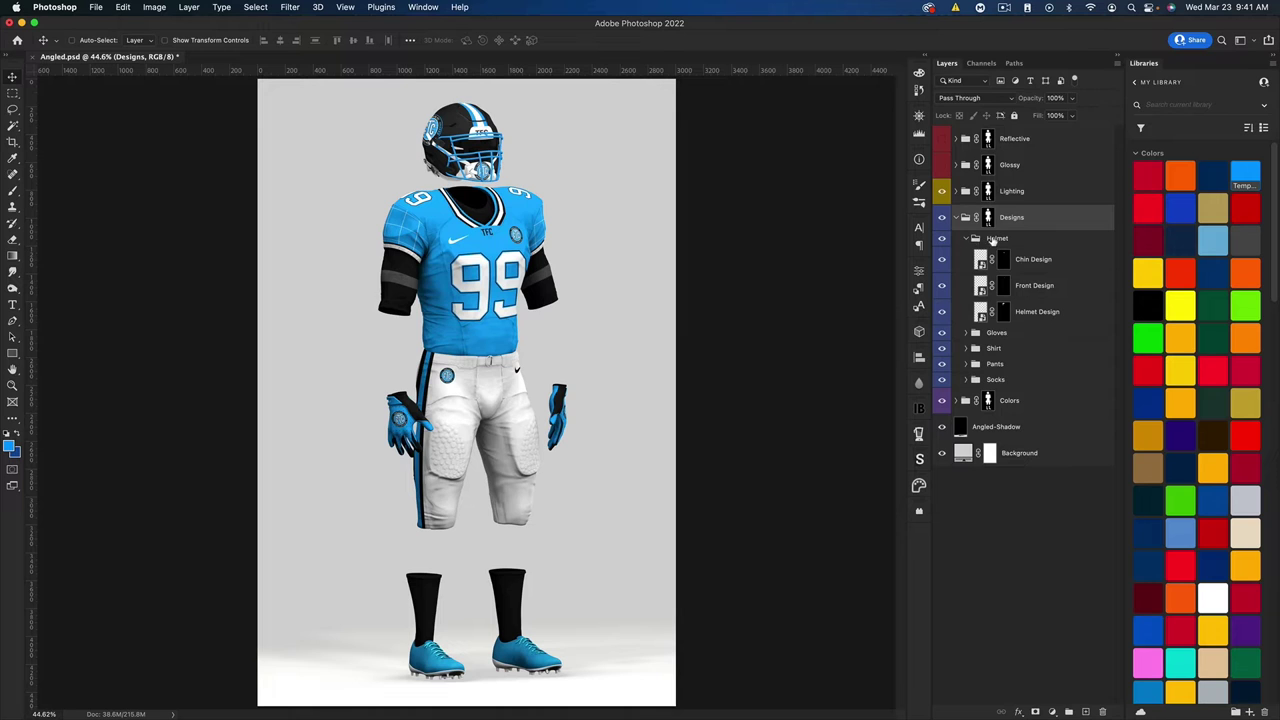
{"action": "double_click", "coordinate": [982, 318]}
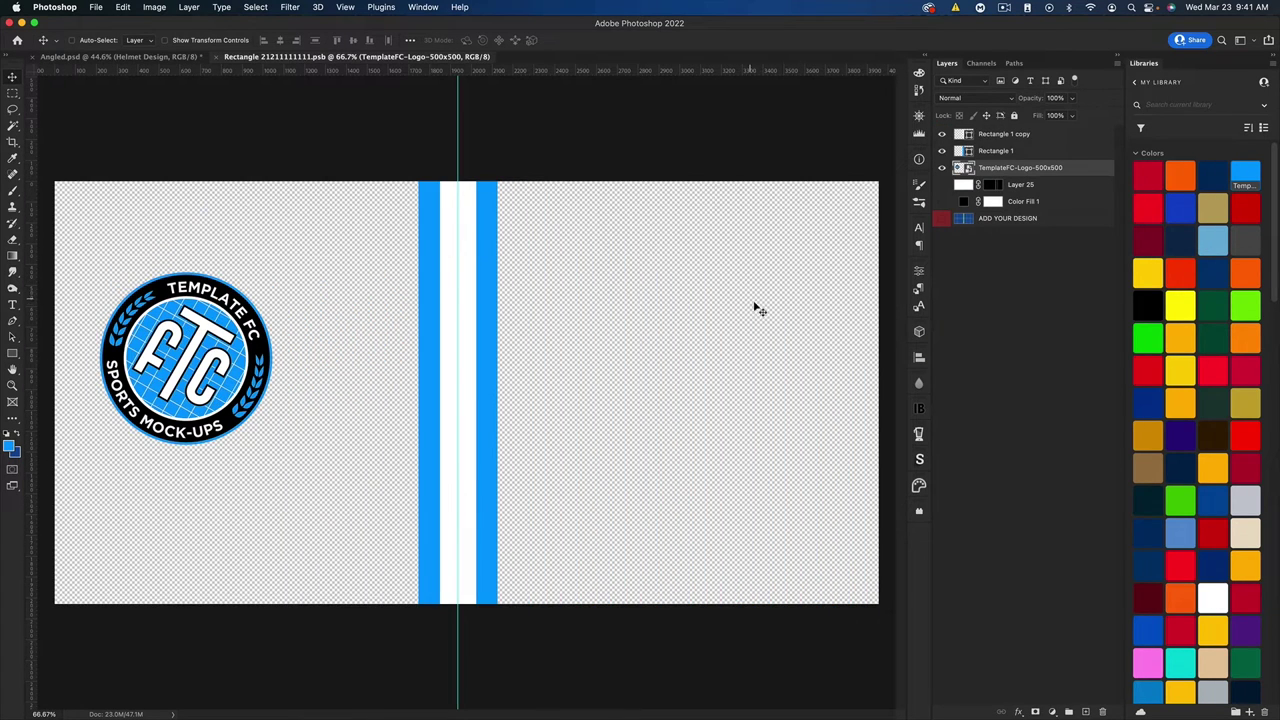
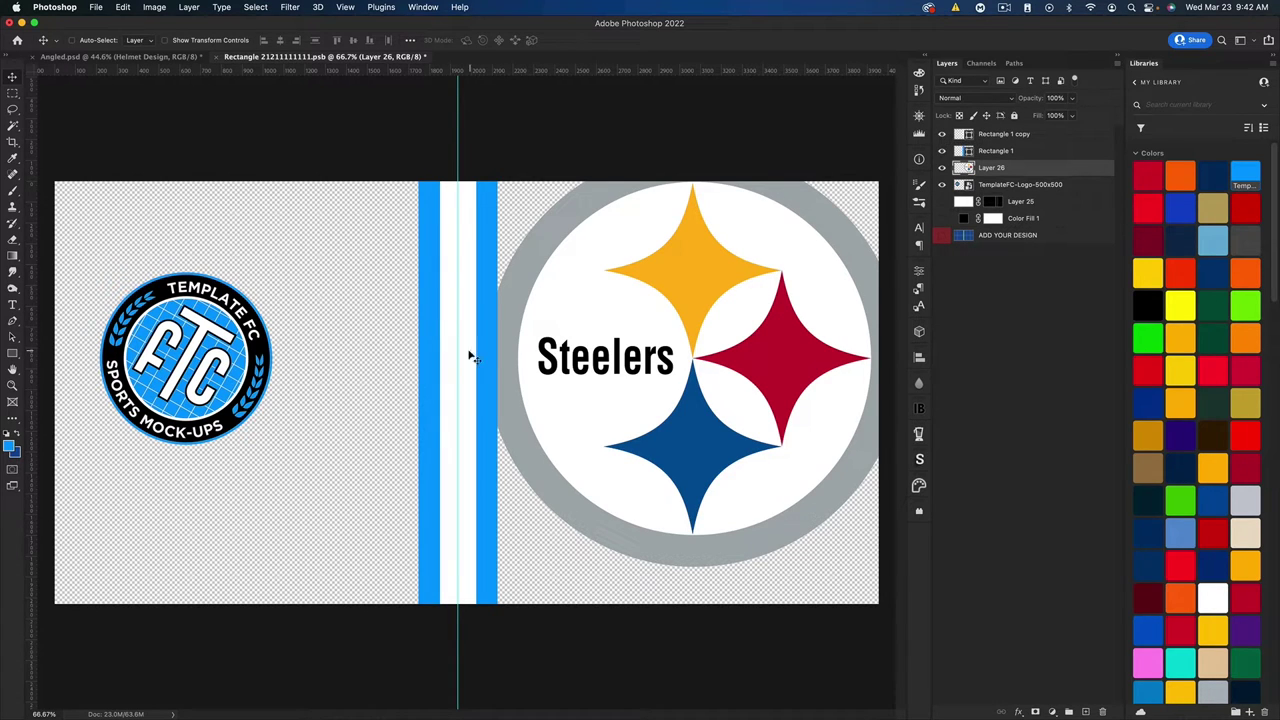
- Rename the pasted logo's layer, Layer 26, as Steelers
{"action": "double_click", "coordinate": [991, 168]}
{"action": "type", "text": "Steelers"}
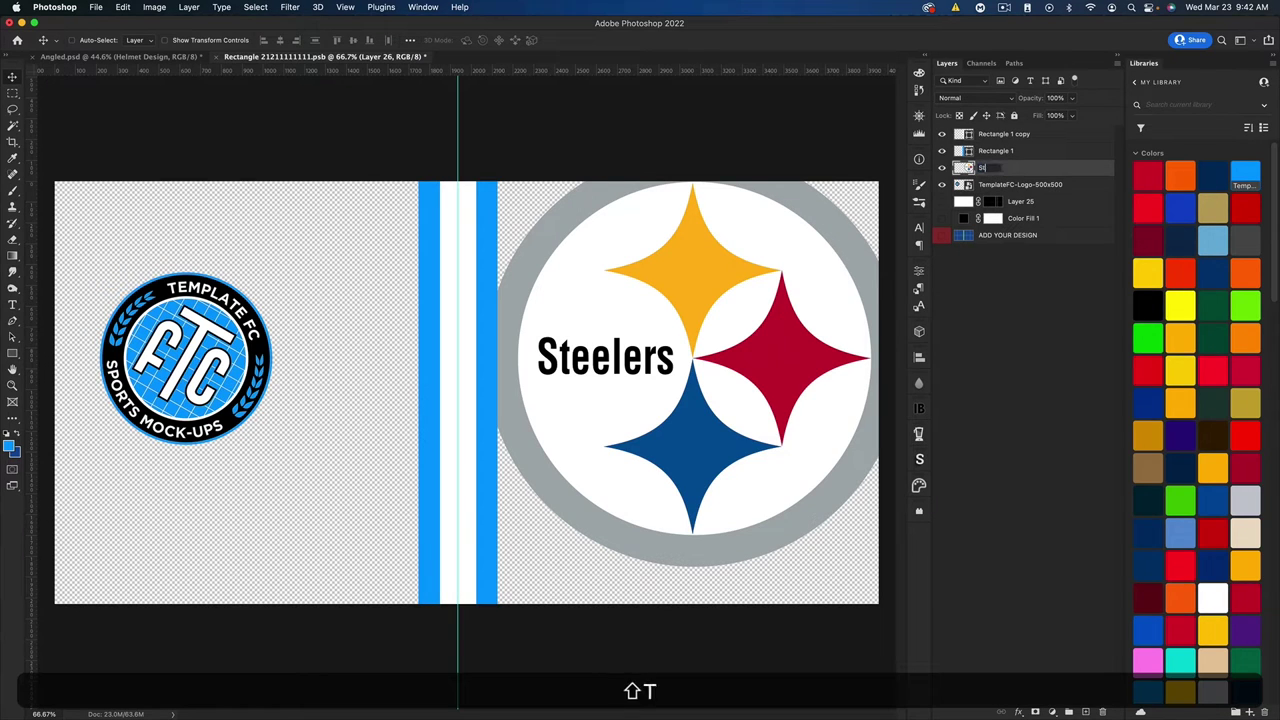
{"action": "key", "text": "Return"}
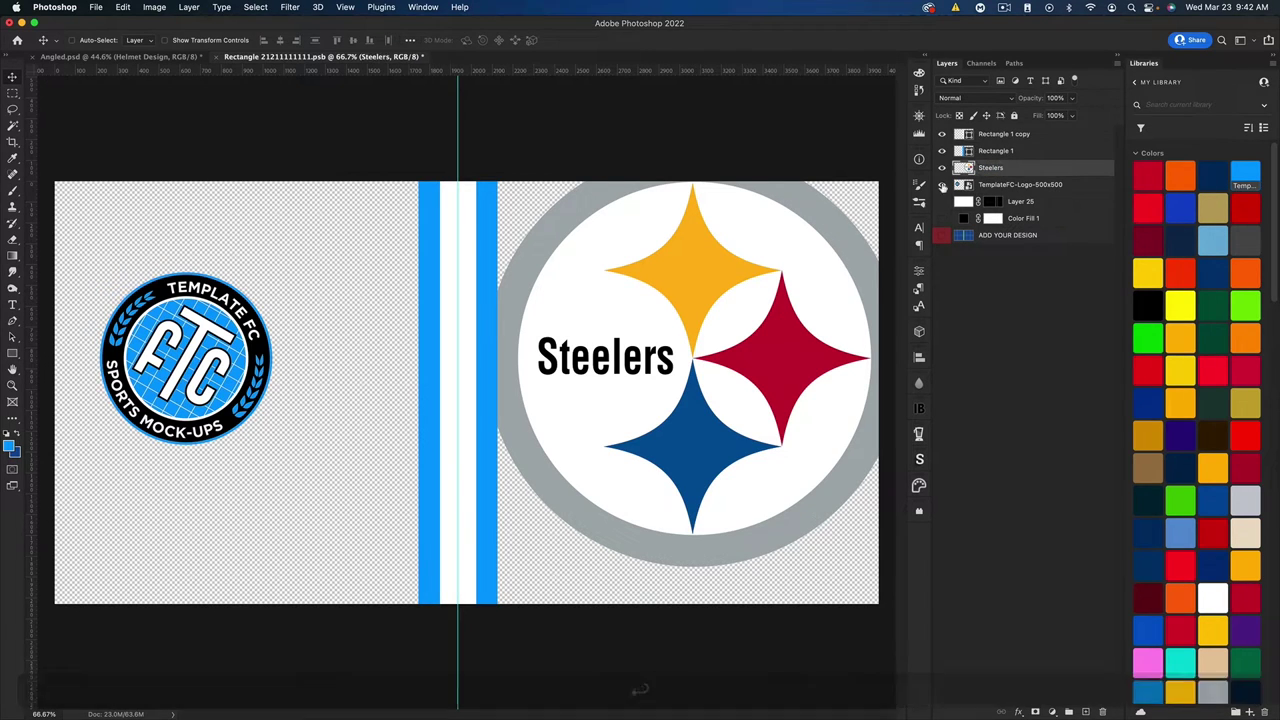
- Move the Steelers logo over the round Template FC logo and scale it down proportionally to about 34%
{"action": "left_click_drag", "start_coordinate": [757, 308], "coordinate": [306, 320]}
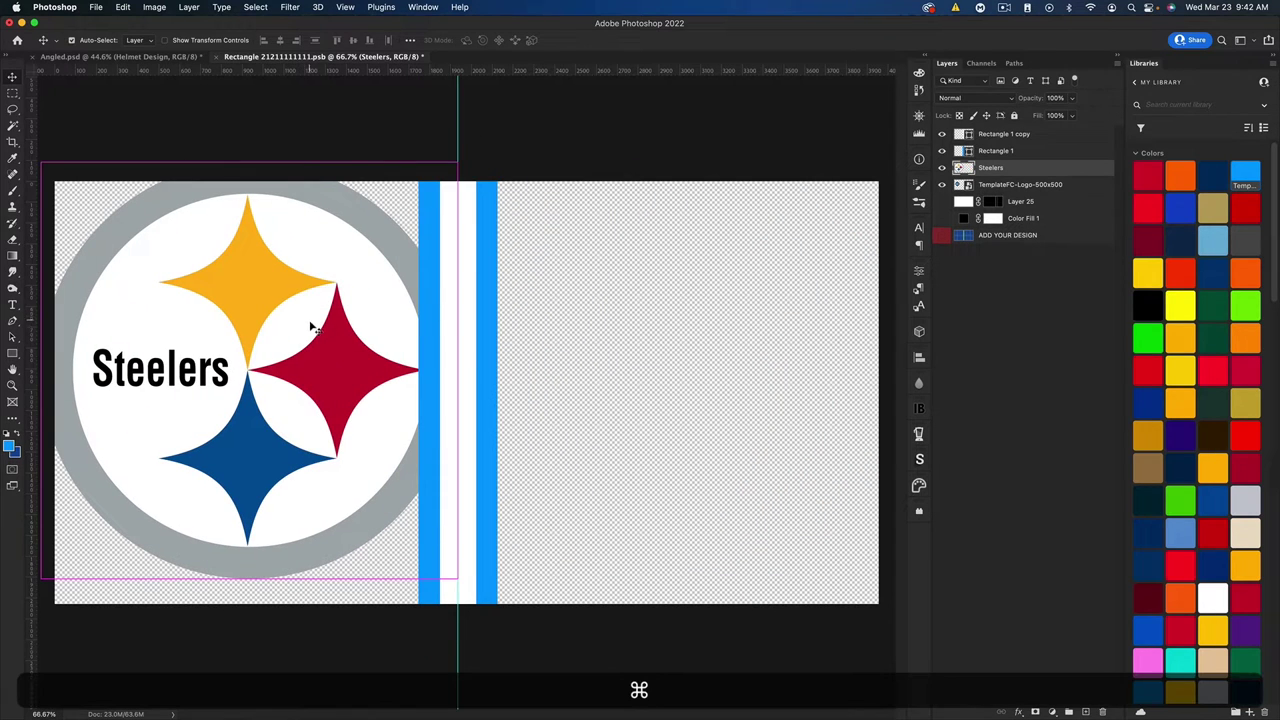
{"action": "key", "text": "super+t"}
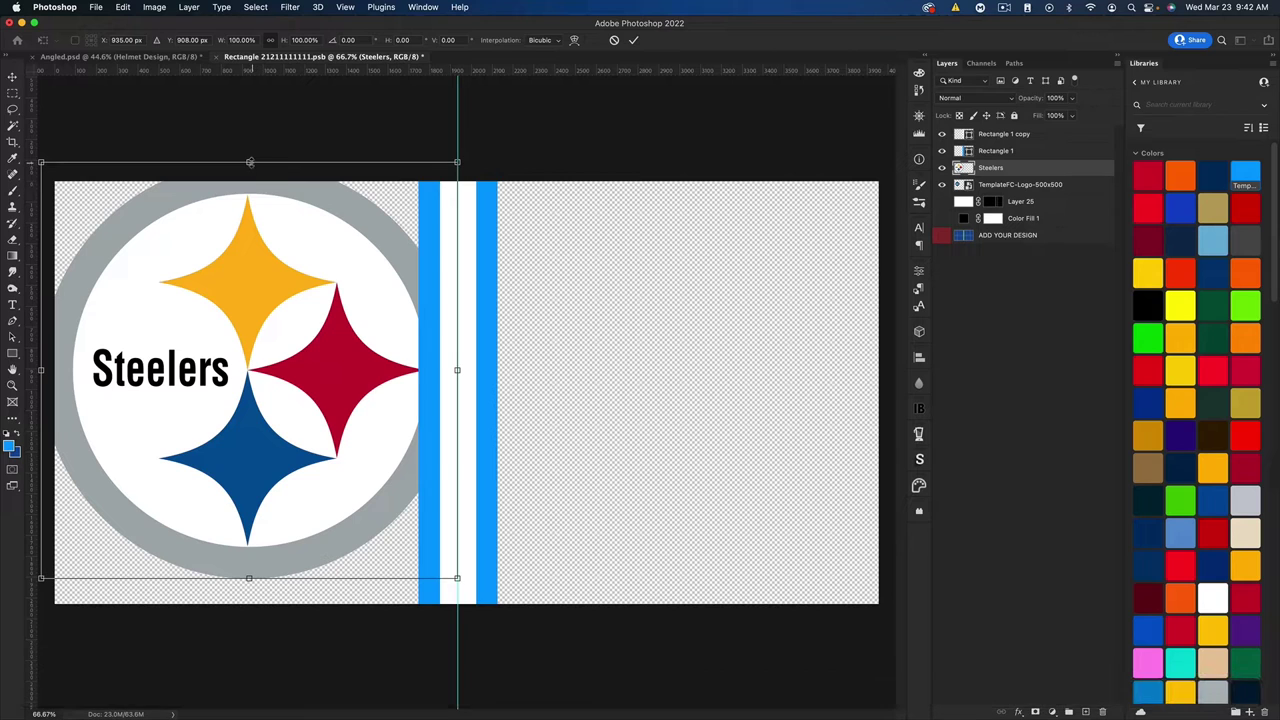
{"action": "left_click_drag", "start_coordinate": [248, 161], "coordinate": [248, 270]}
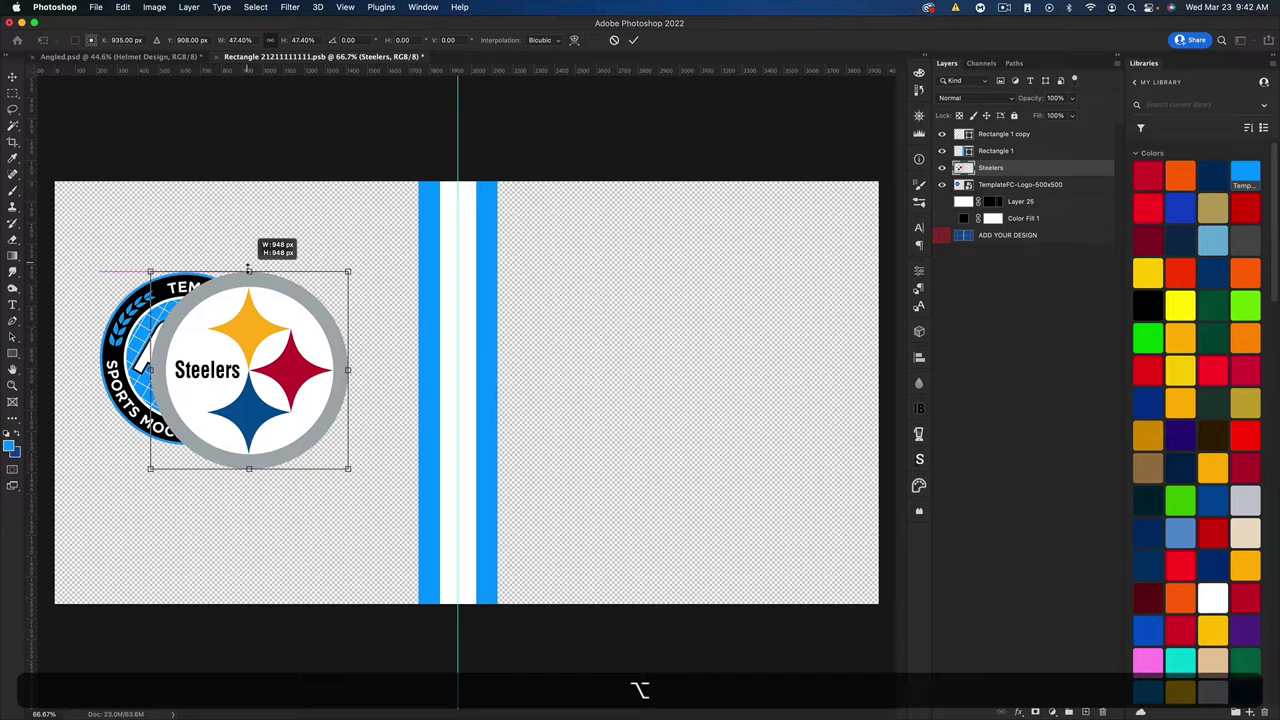
{"action": "left_click_drag", "start_coordinate": [248, 270], "coordinate": [248, 285]}
{"action": "left_click_drag", "start_coordinate": [258, 368], "coordinate": [187, 351]}
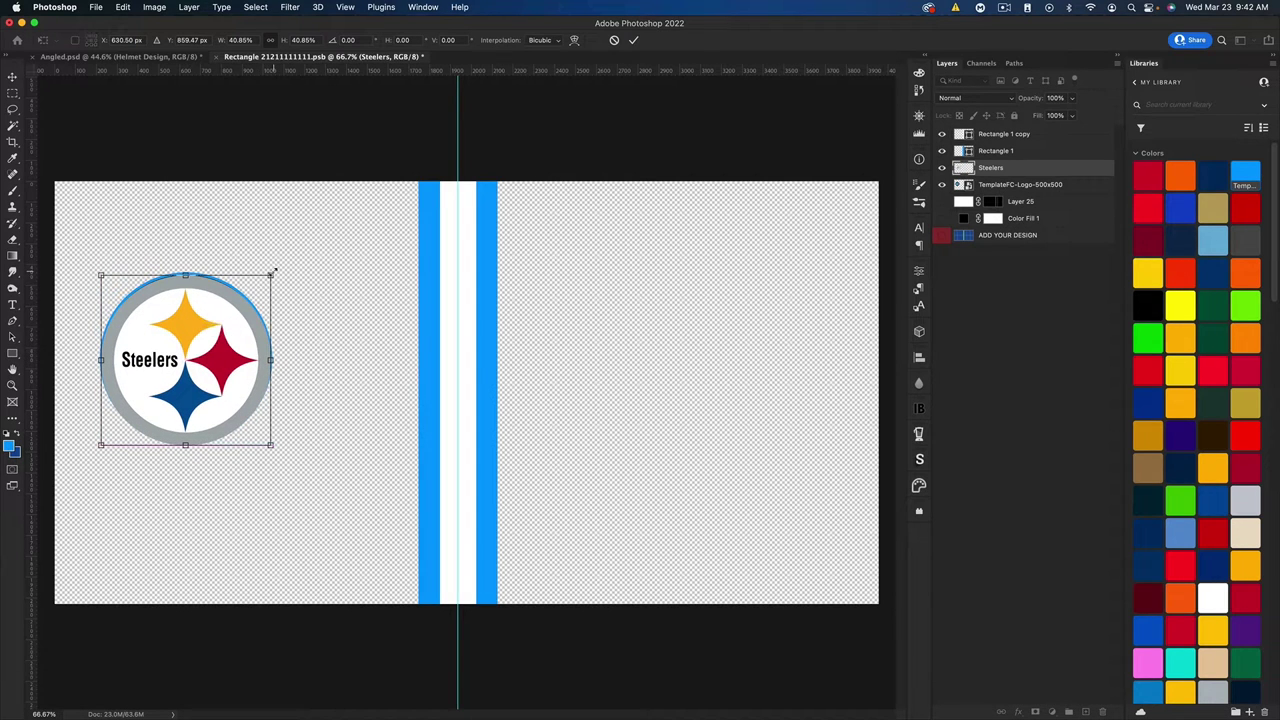
{"action": "left_click_drag", "start_coordinate": [272, 271], "coordinate": [263, 290]}
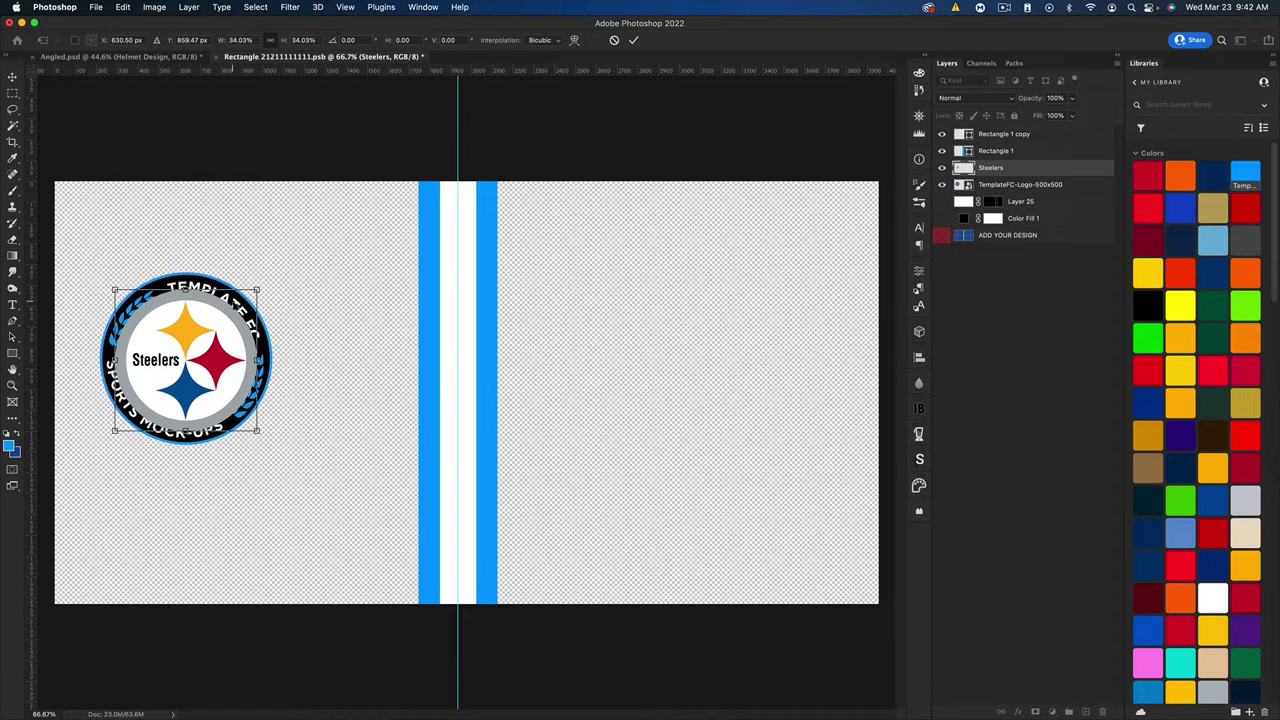
{"action": "key", "text": "Return"}
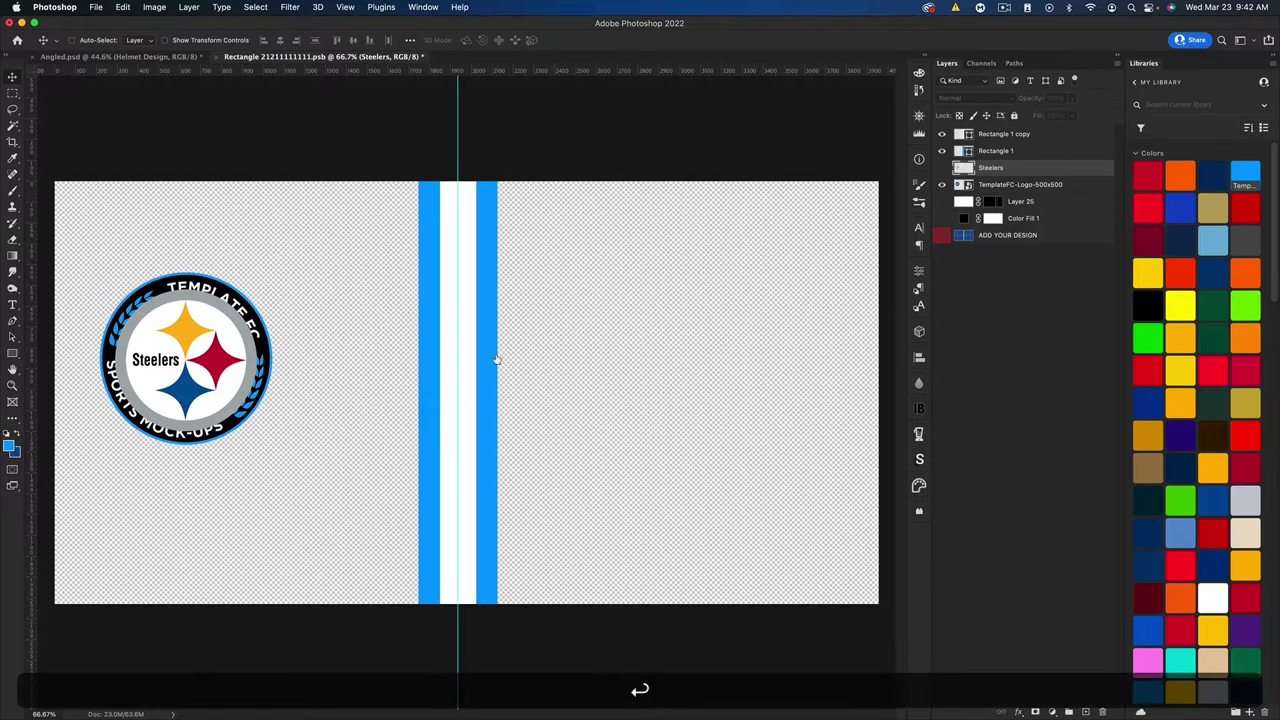
- Check the logo placement on the helmet in Angled.psd, show the Steelers layer again and rotate the logo about 30.5° clockwise
{"action": "left_click", "coordinate": [110, 57]}
{"action": "left_click", "coordinate": [313, 57]}
{"action": "key", "text": "super"}
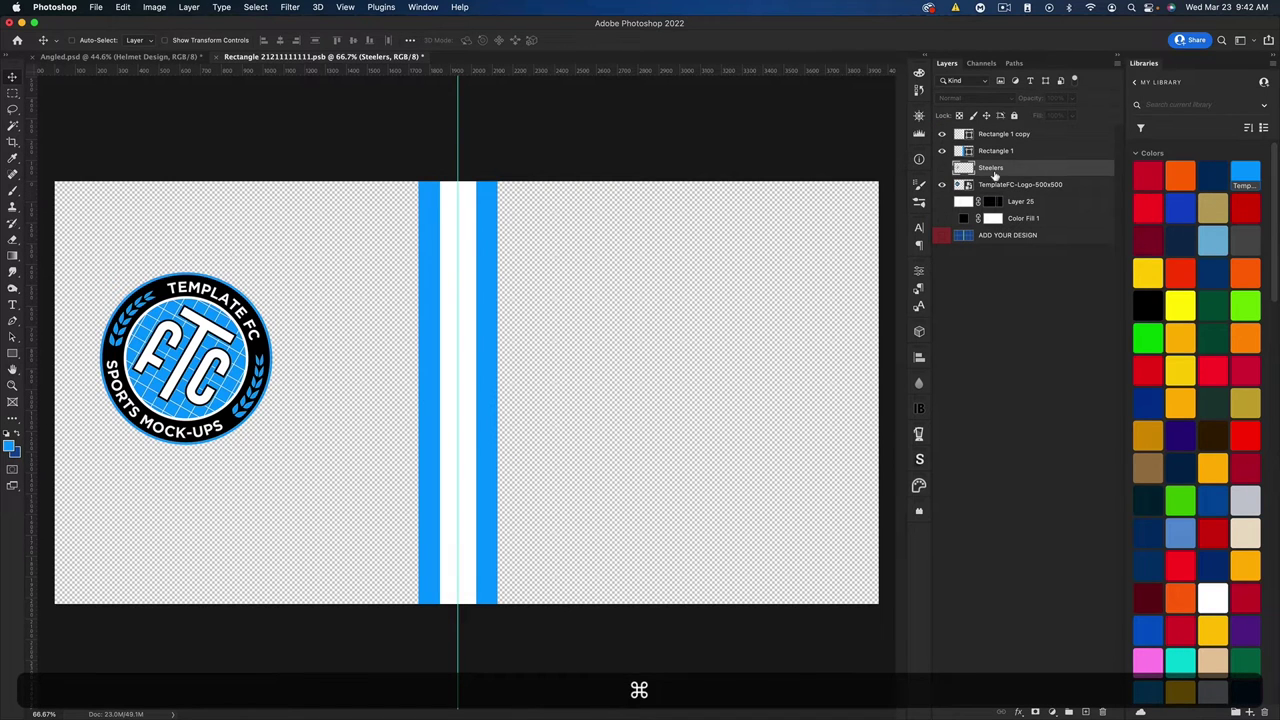
{"action": "left_click", "coordinate": [941, 168]}
{"action": "key", "text": "super+t"}
{"action": "key", "text": "super"}
{"action": "left_click_drag", "start_coordinate": [266, 276], "coordinate": [300, 328]}
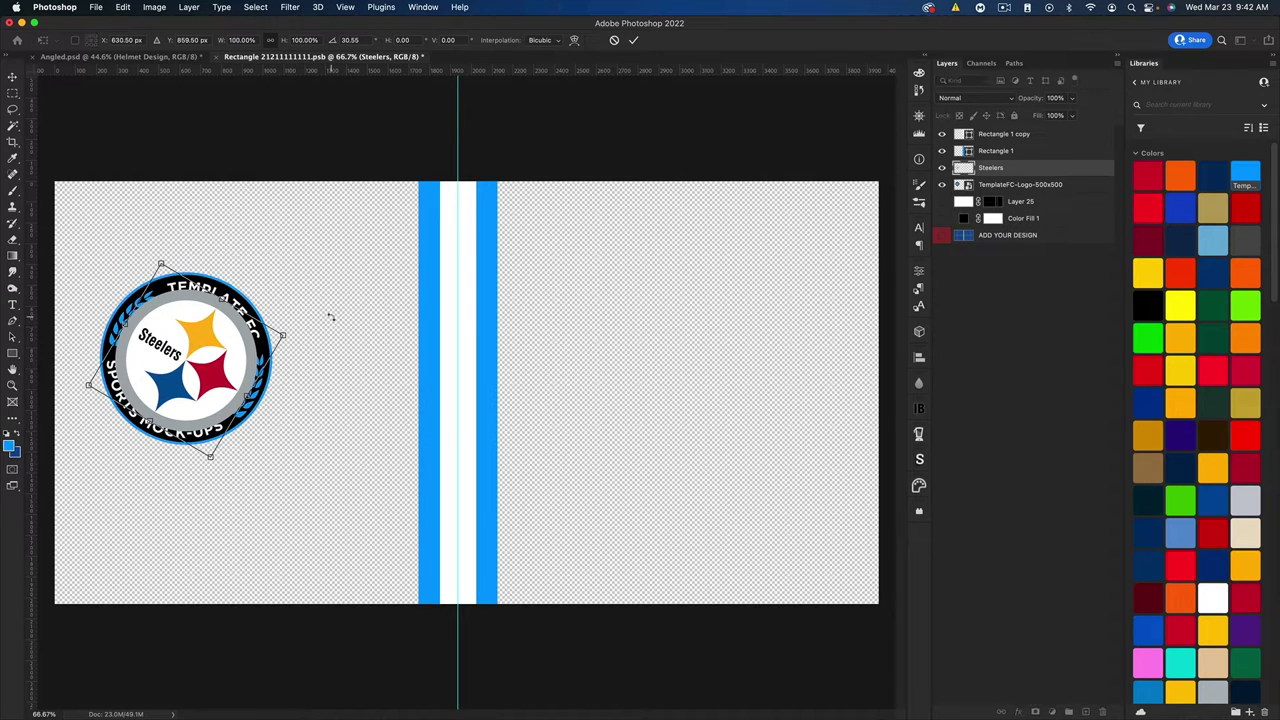
{"action": "key", "text": "Return"}
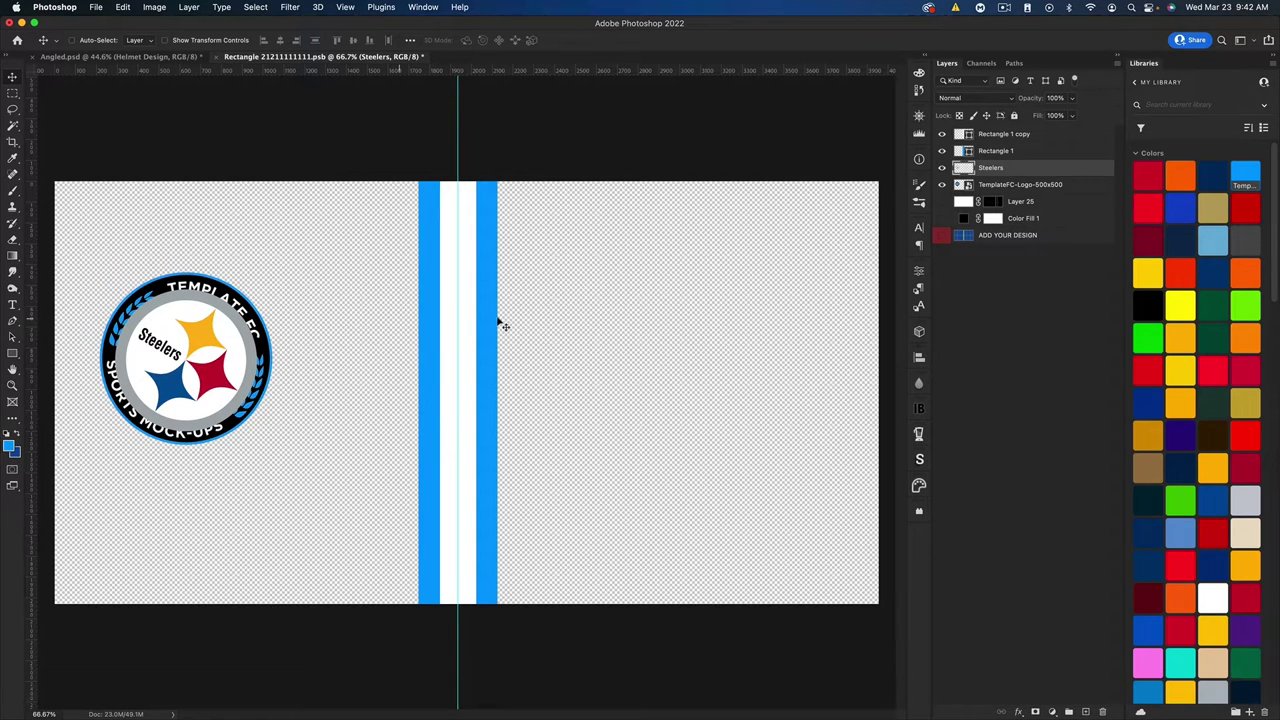
- Hide the TemplateFC-Logo-500x500 layer and the blue stripe layer, Rectangle 1
{"action": "left_click", "coordinate": [941, 185]}
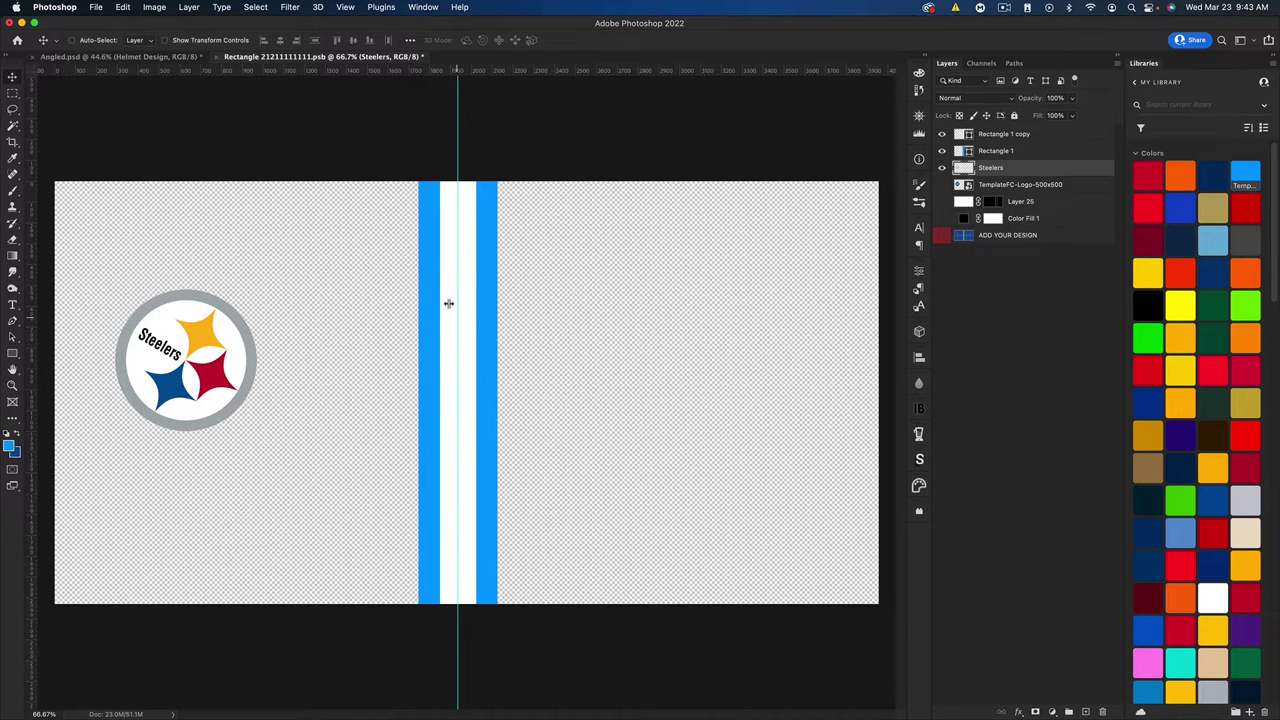
{"action": "left_click", "coordinate": [940, 151]}
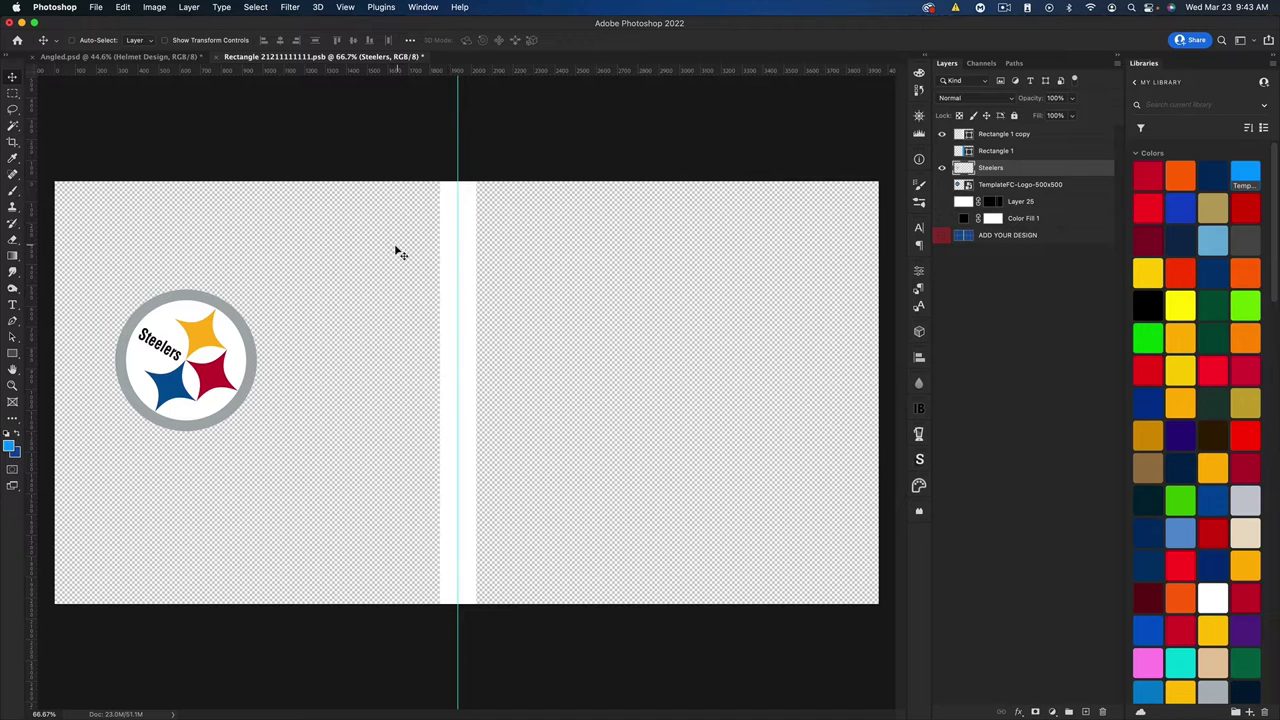
- Sample the logo's yellow (ffb612) as the background color and add it to the library as a swatch named Steelers yellow
{"action": "left_click", "coordinate": [7, 434]}
{"action": "left_click", "coordinate": [15, 452]}
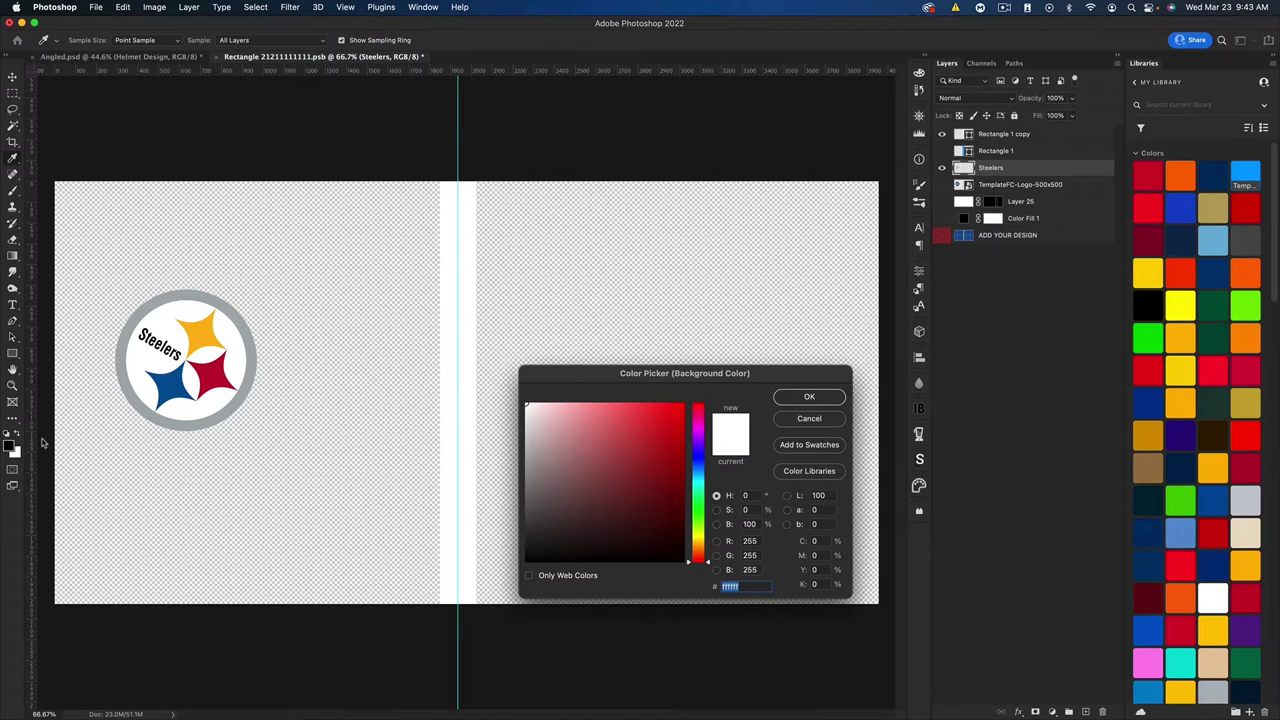
{"action": "left_click", "coordinate": [200, 337]}
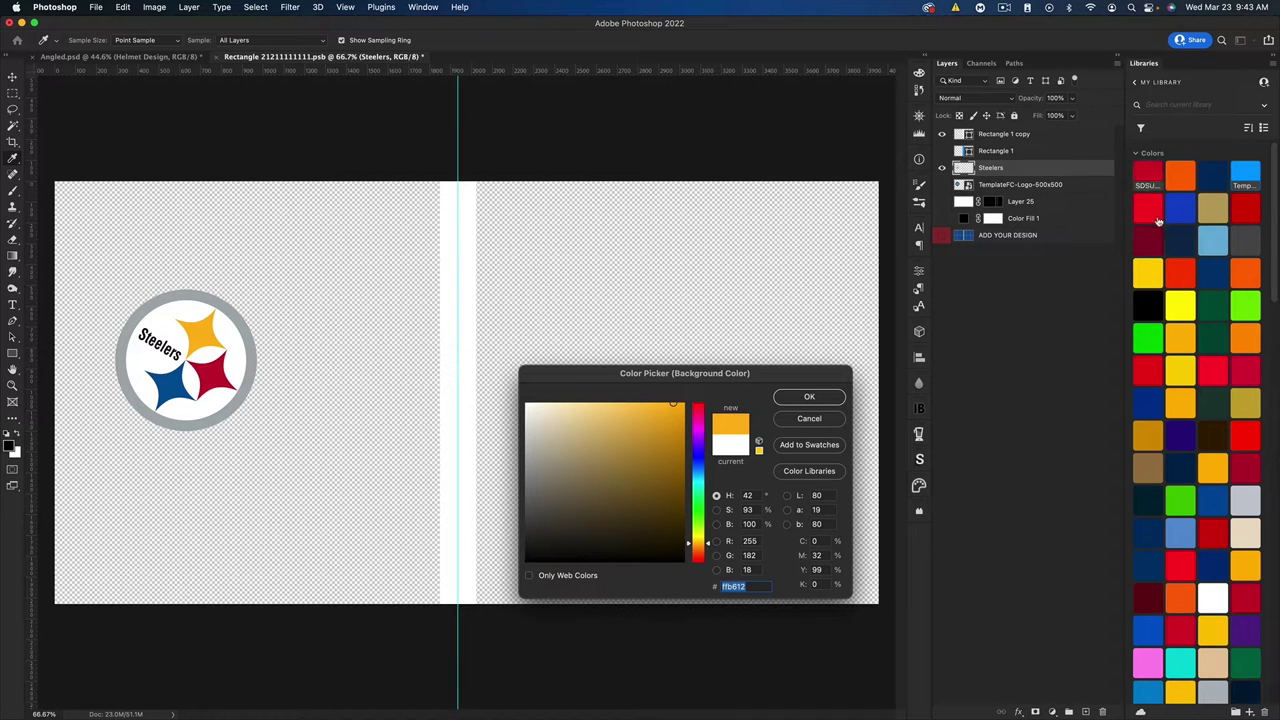
{"action": "left_click", "coordinate": [798, 446]}
{"action": "left_click_drag", "start_coordinate": [752, 645], "coordinate": [762, 301]}
{"action": "type", "text": "Steelers Yellow"}
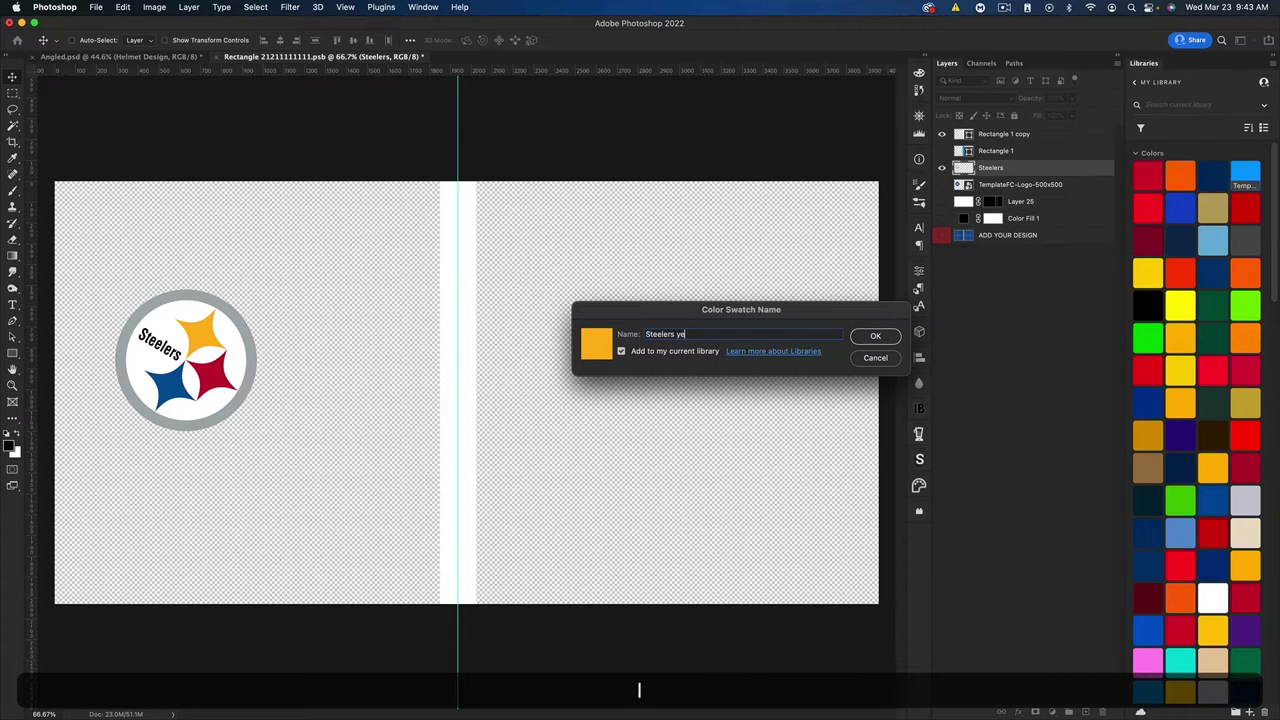
{"action": "key", "text": "Return"}
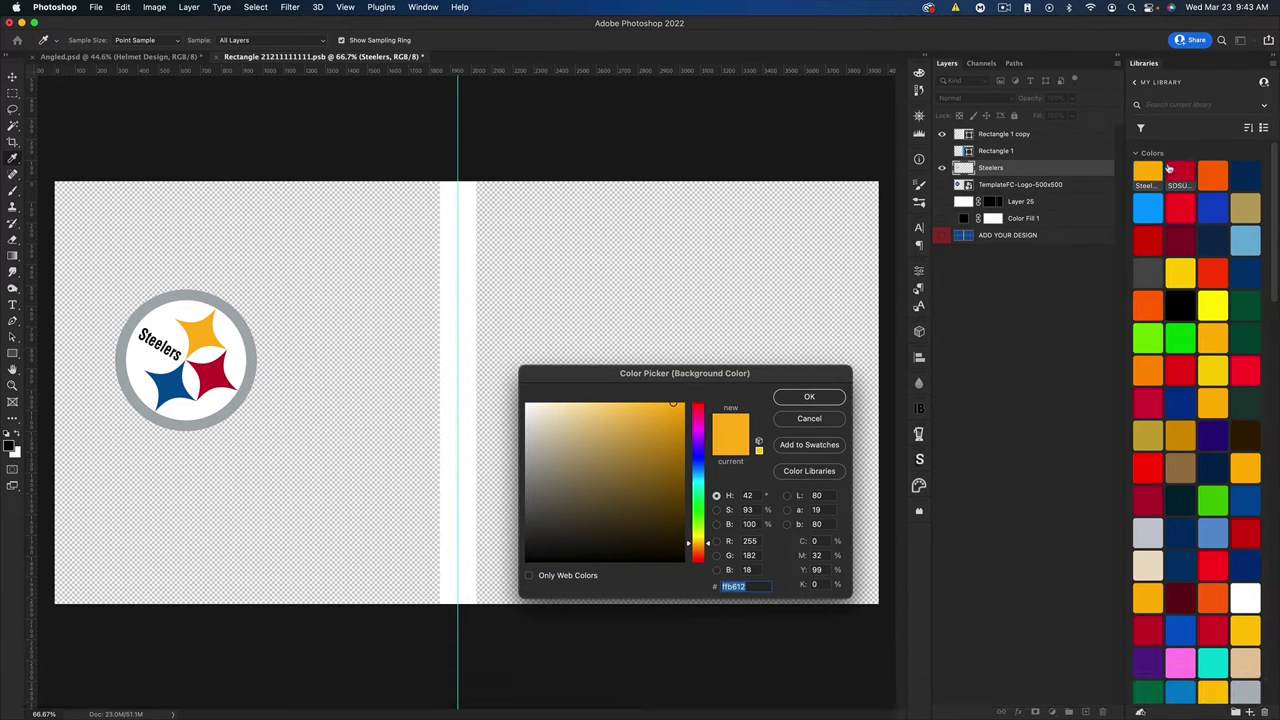
{"action": "left_click", "coordinate": [831, 400]}
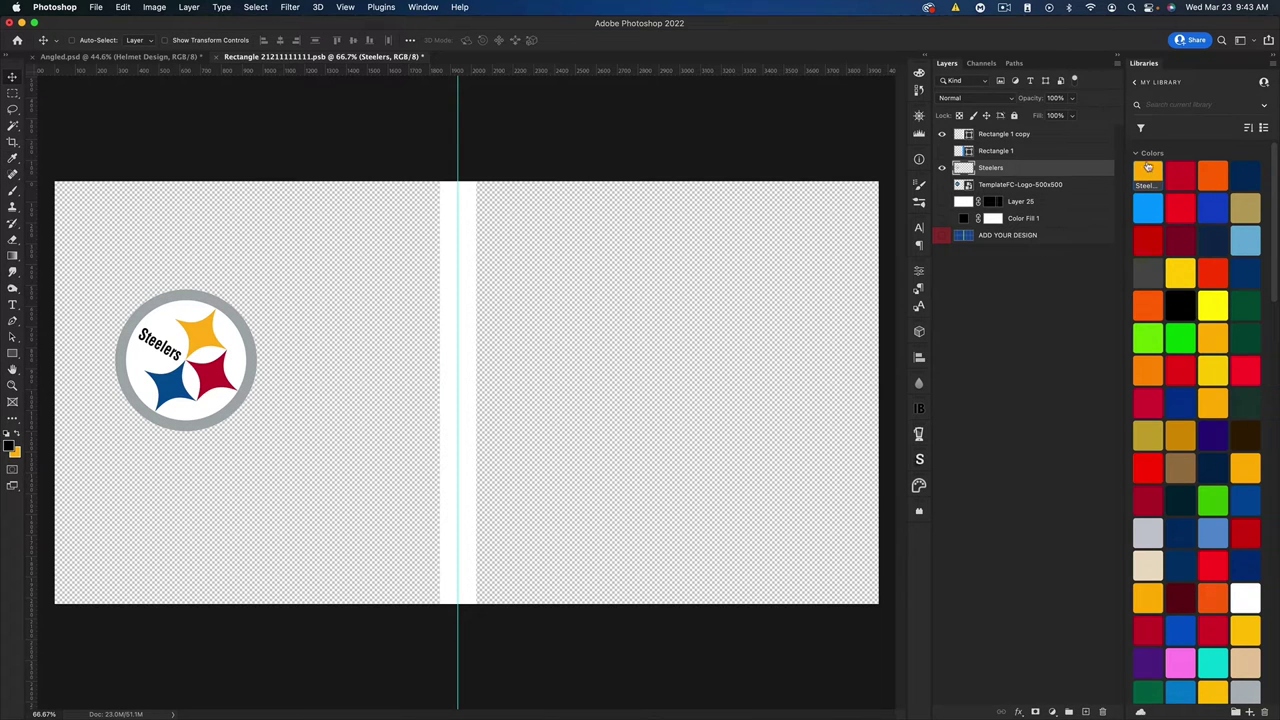
- Recolor the white center stripe, Rectangle 1 copy, with the Steelers yellow library swatch
{"action": "left_click", "coordinate": [999, 137]}
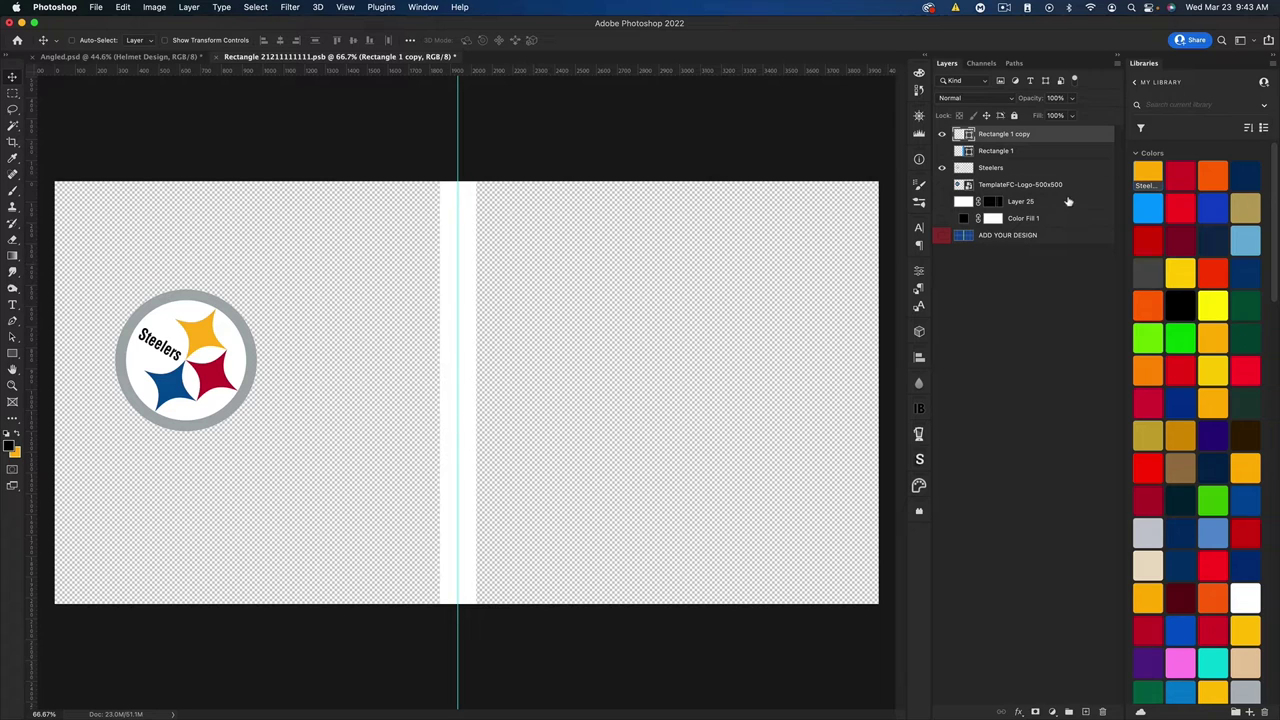
{"action": "left_click", "coordinate": [1146, 176]}
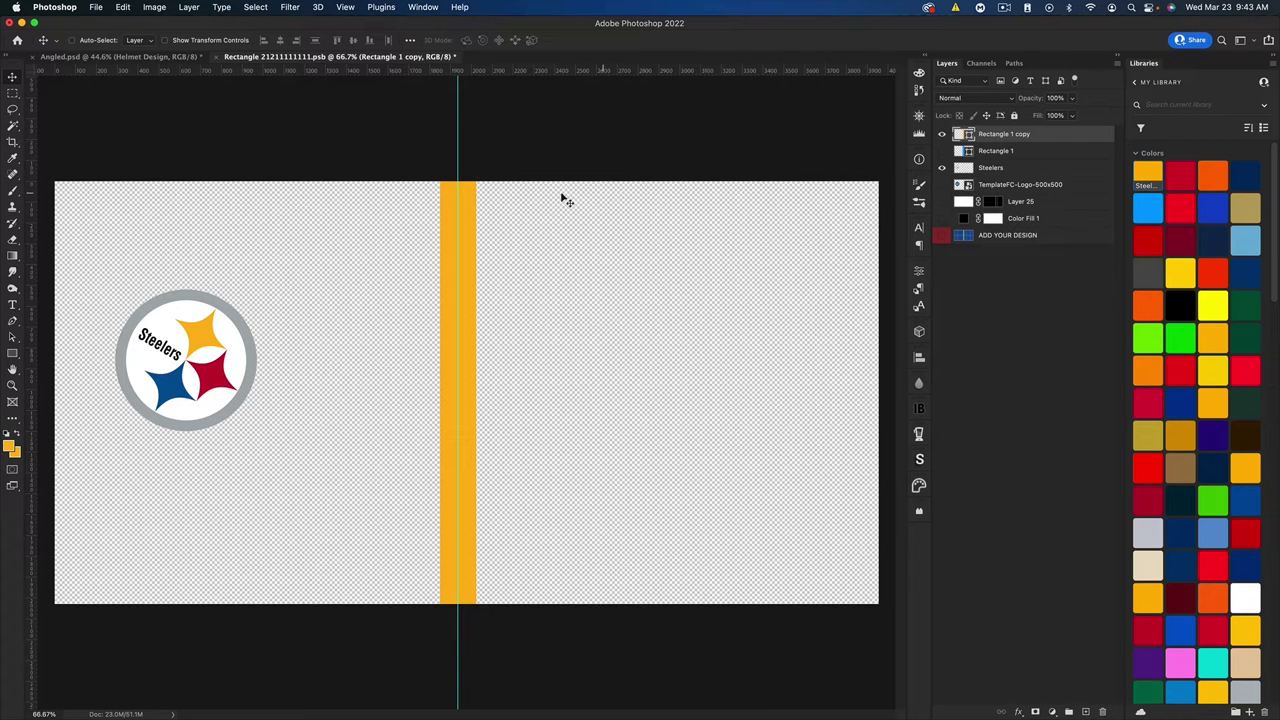
- Check the helmet in Angled.psd, shift the Steelers logo slightly toward the center stripe and save the helmet design smart object
{"action": "left_click", "coordinate": [150, 57]}
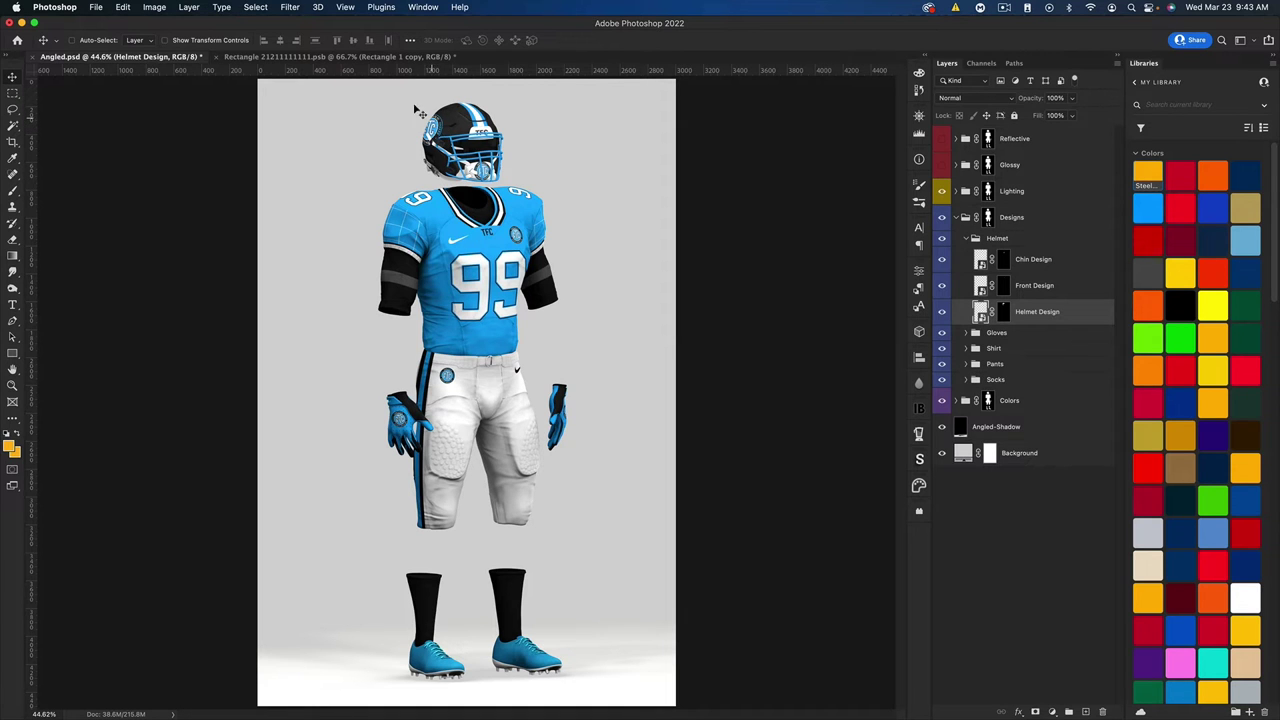
{"action": "left_click", "coordinate": [333, 57]}
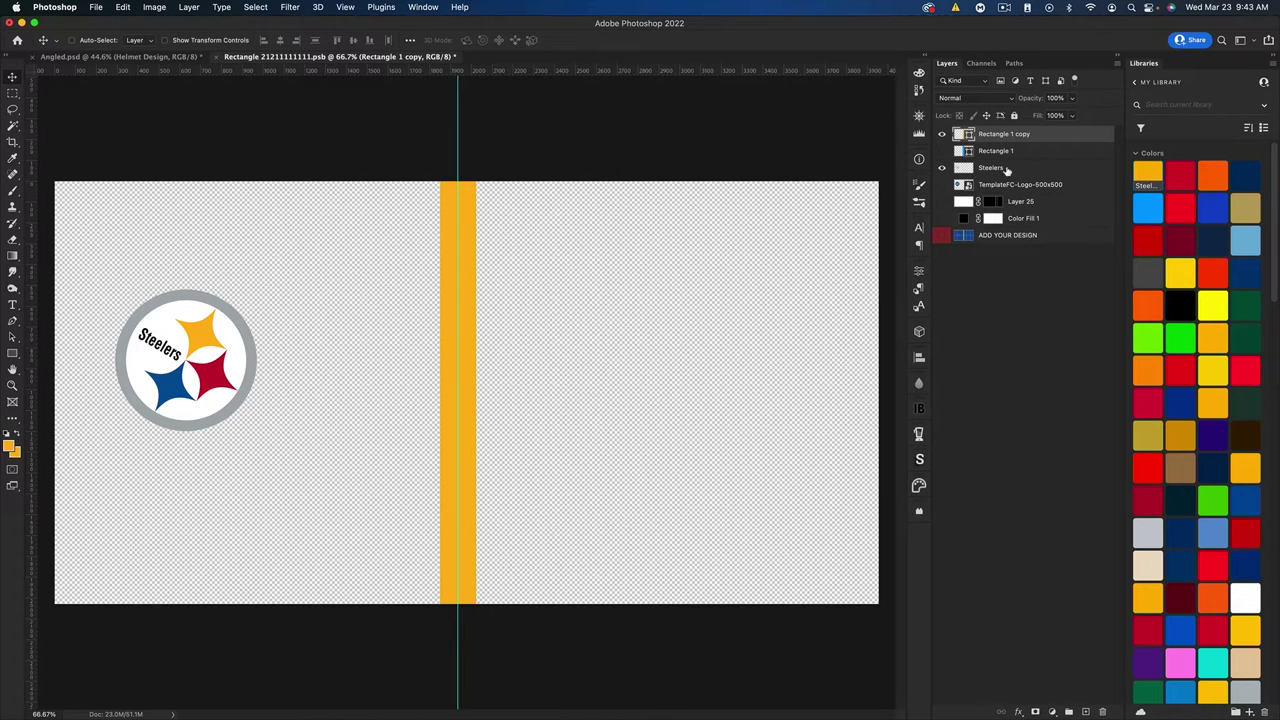
{"action": "left_click", "coordinate": [1007, 169]}
{"action": "left_click_drag", "start_coordinate": [205, 352], "coordinate": [222, 347]}
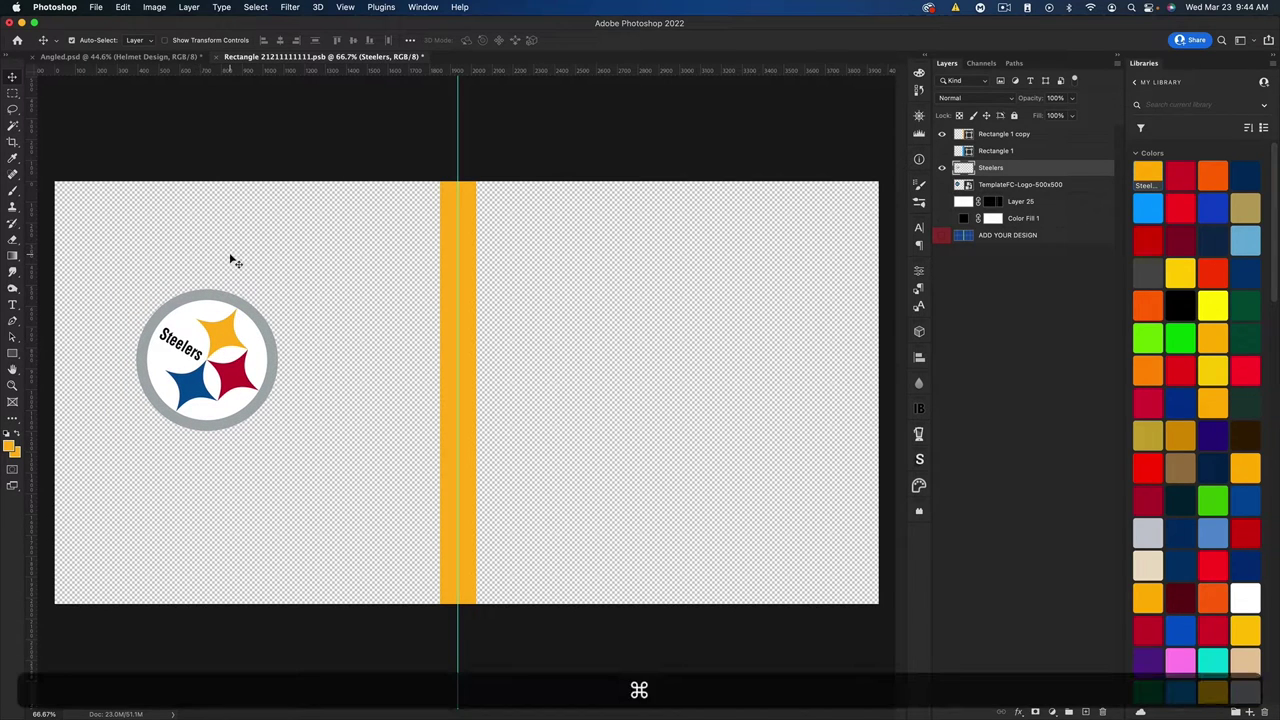
{"action": "key", "text": "super+s"}
{"action": "left_click", "coordinate": [97, 8]}
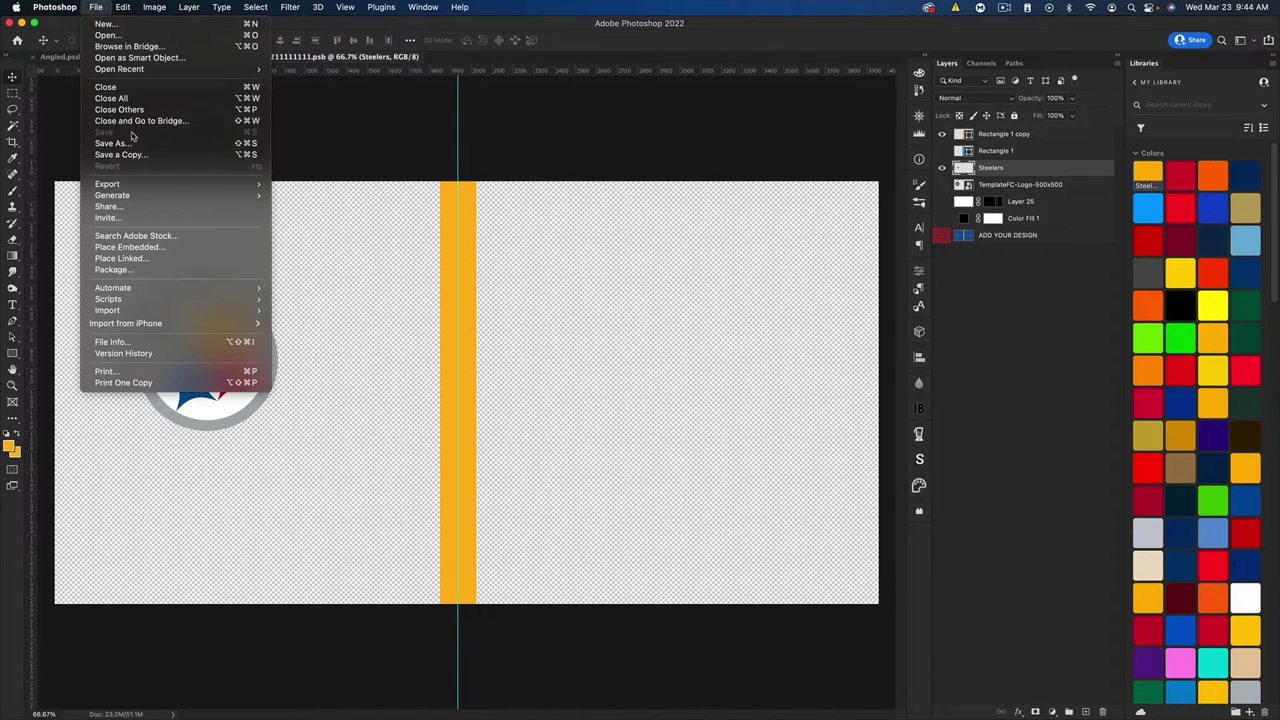
- Check the updated helmet in Angled.psd and return to the helmet design smart object
{"action": "left_click", "coordinate": [97, 8]}
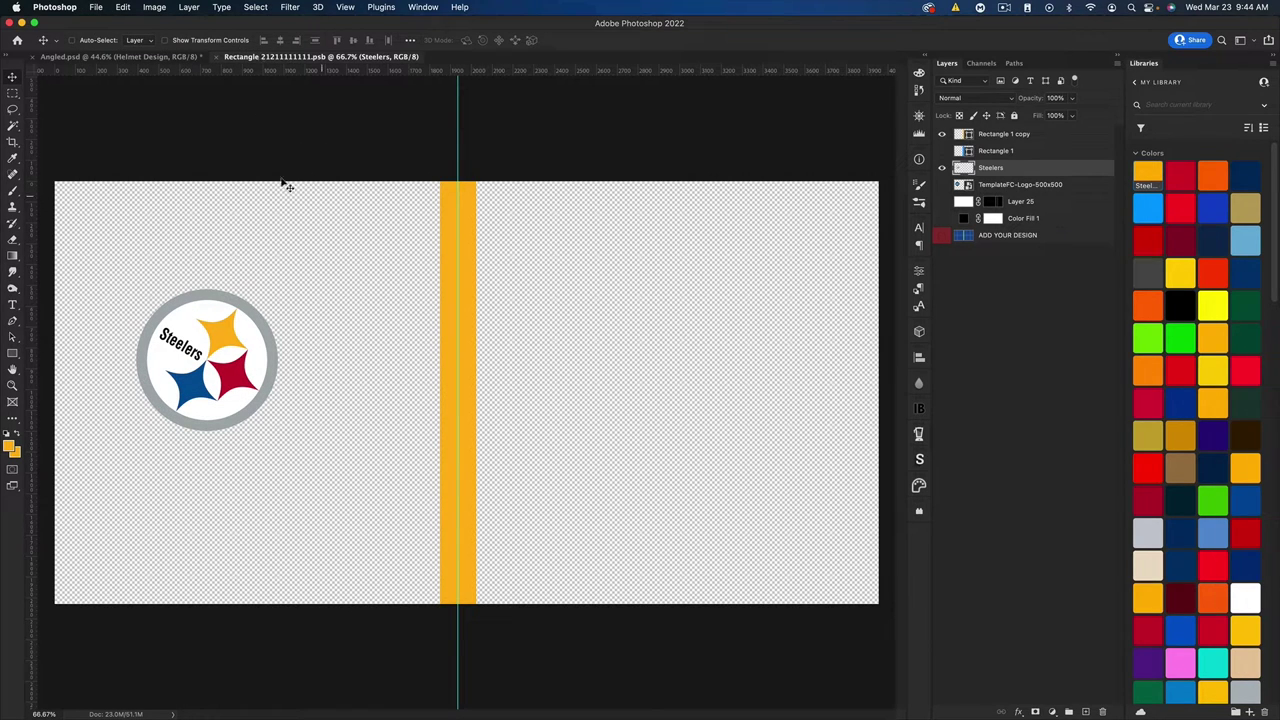
{"action": "left_click", "coordinate": [98, 58]}
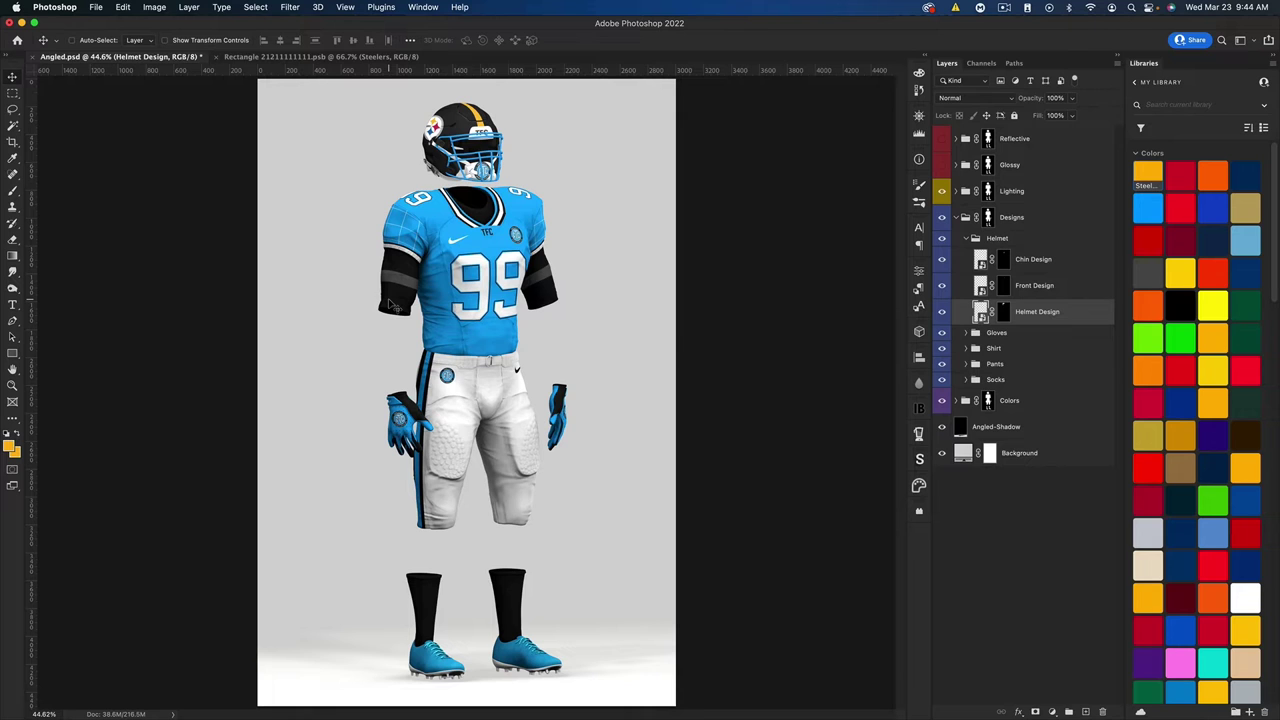
{"action": "left_click", "coordinate": [305, 57]}
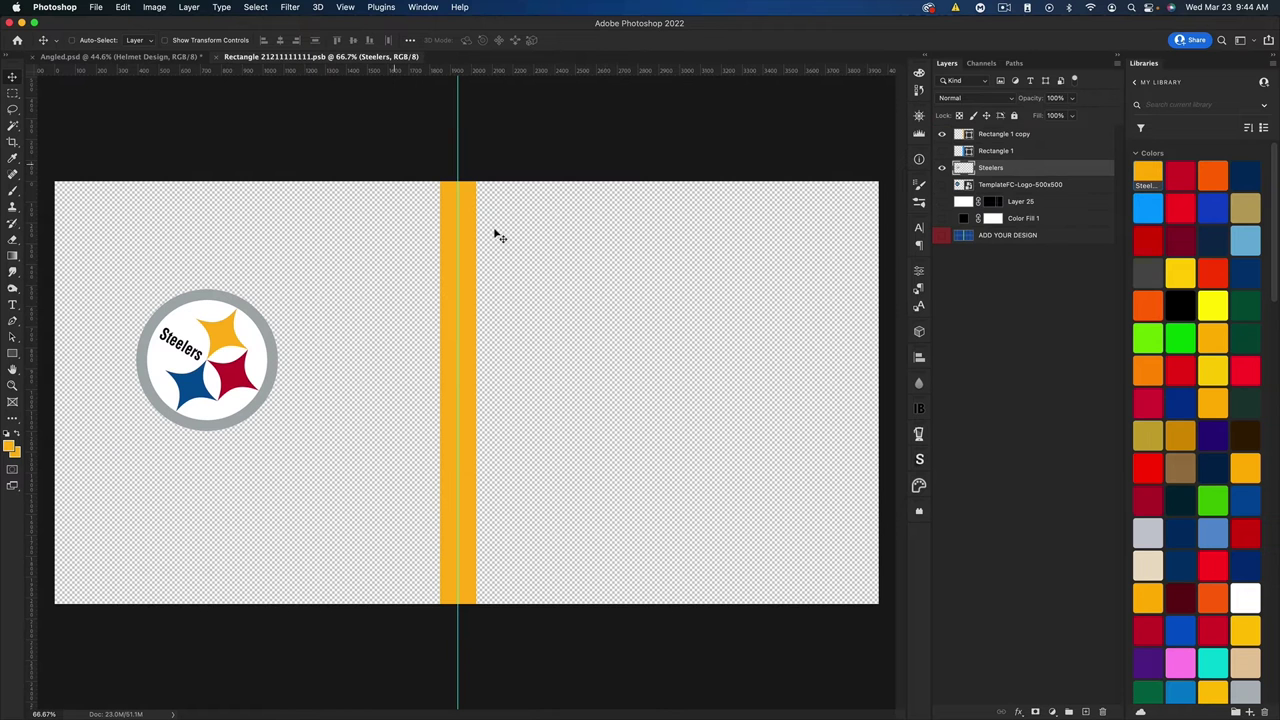
- Delete the TemplateFC-Logo-500x500, Layer 25 and ADD YOUR DESIGN layers from the helmet design
{"action": "left_click", "coordinate": [1013, 190]}
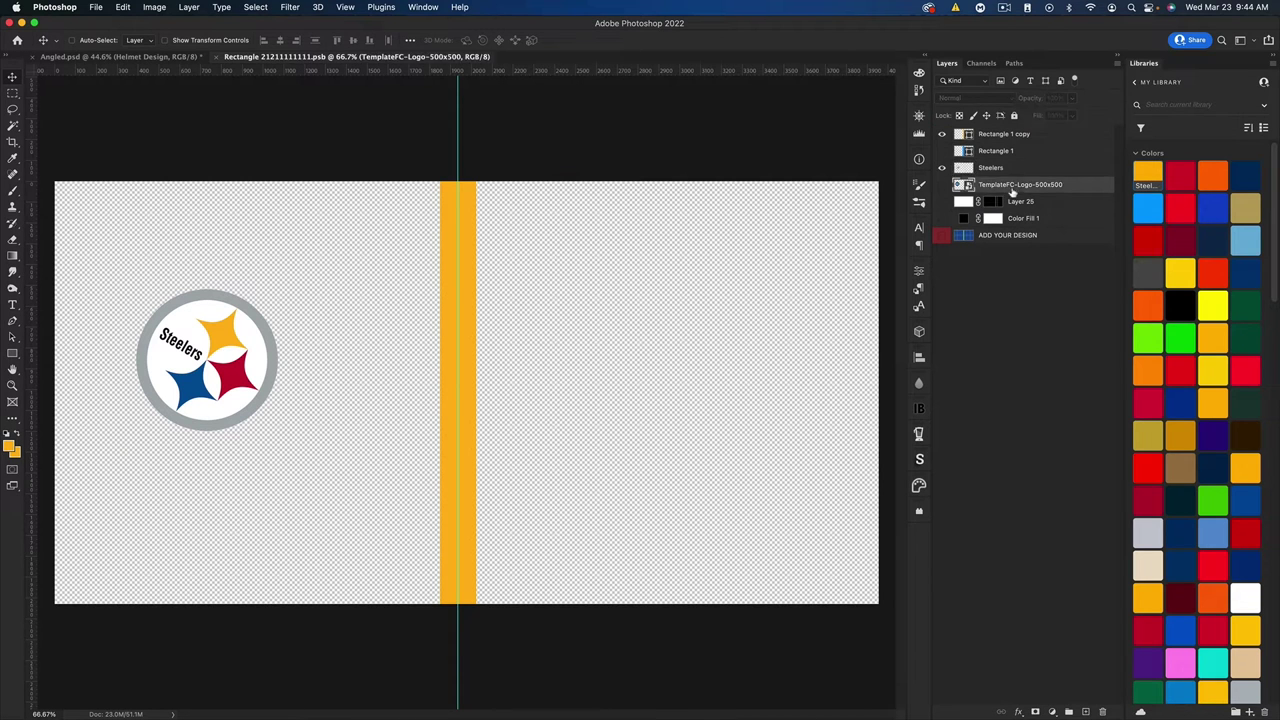
{"action": "key", "text": "shift"}
{"action": "left_click", "coordinate": [1027, 203], "text": "shift"}
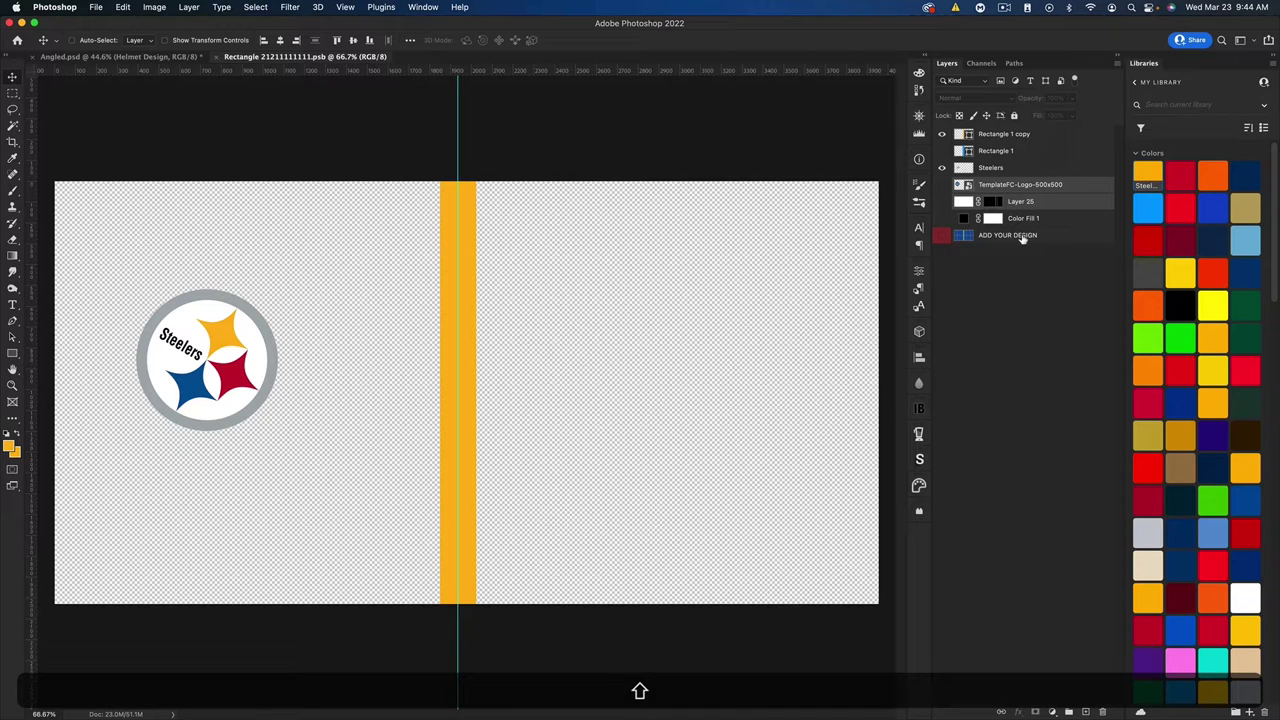
{"action": "left_click", "coordinate": [1021, 237], "text": "shift+super"}
{"action": "key", "text": "super+BackSpace"}
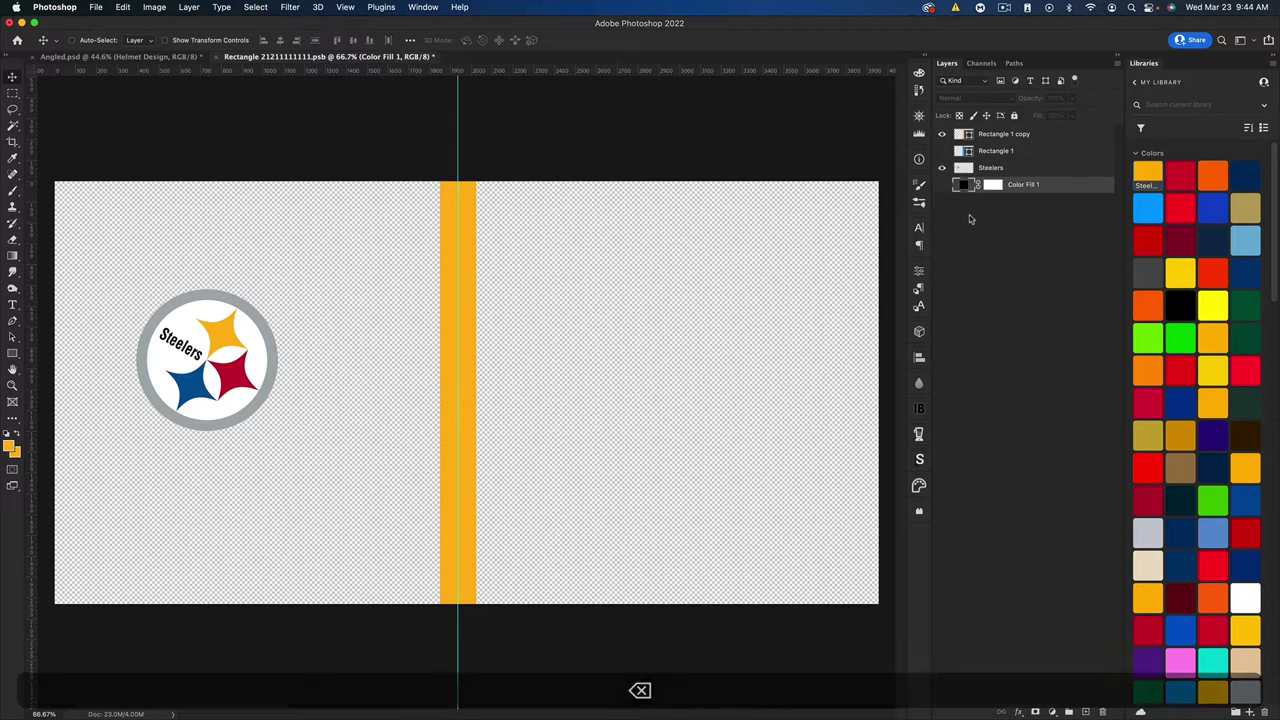
- Preview the Color Fill 1 layer behind the logo, hide it again and save the helmet design
{"action": "left_click", "coordinate": [941, 185]}
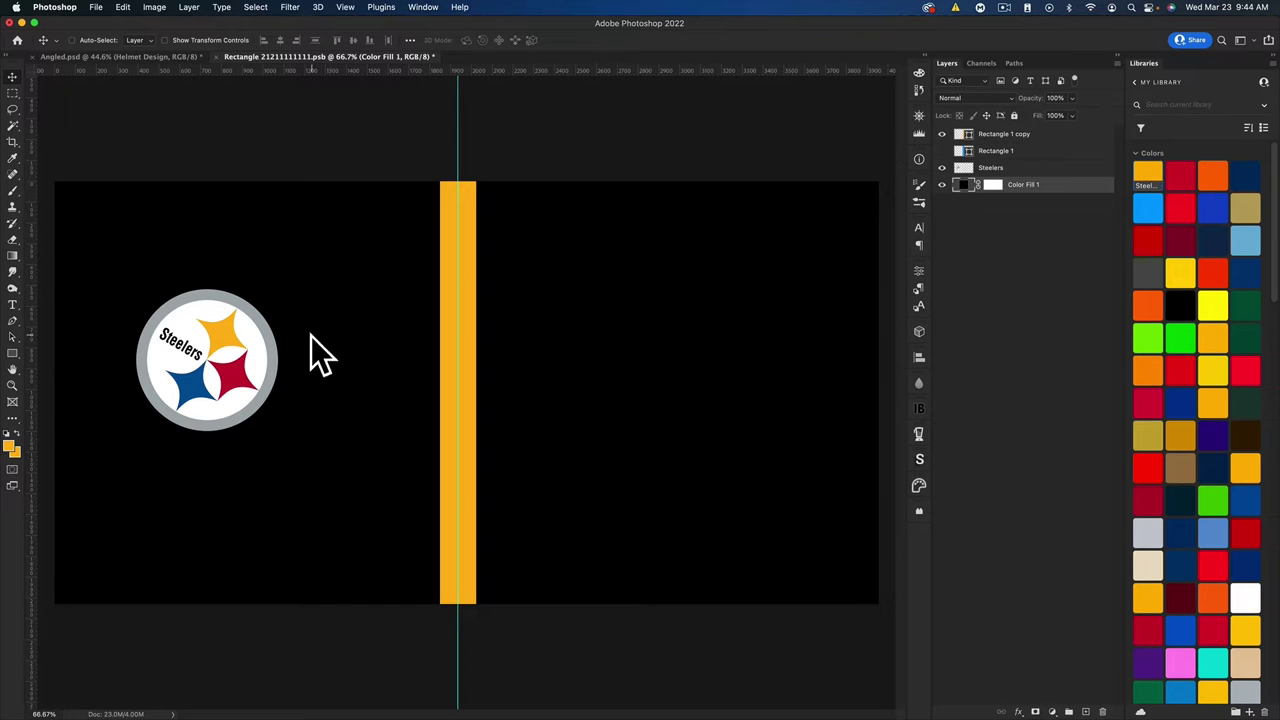
{"action": "left_click", "coordinate": [941, 186]}
{"action": "key", "text": "super+s"}
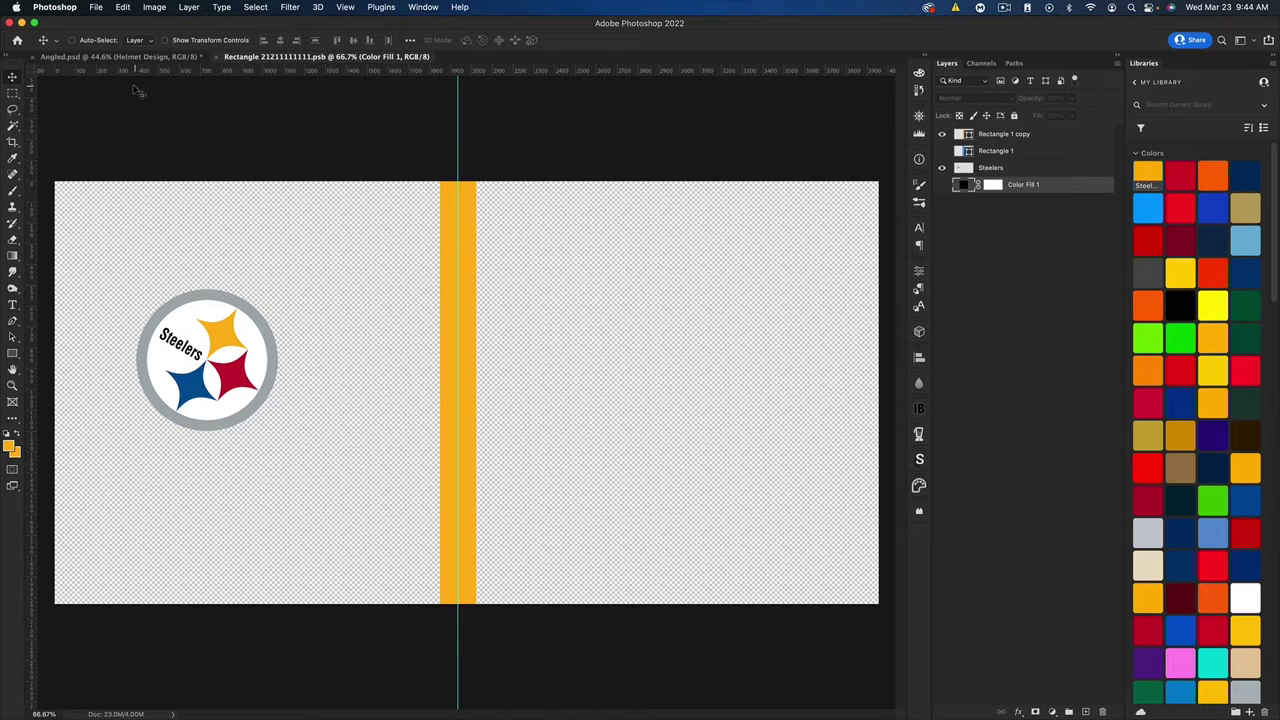
- Return to Angled.psd, hide the Designs group and select the Facemask layer in the Helmet folder of the Colors group
{"action": "left_click", "coordinate": [92, 57]}
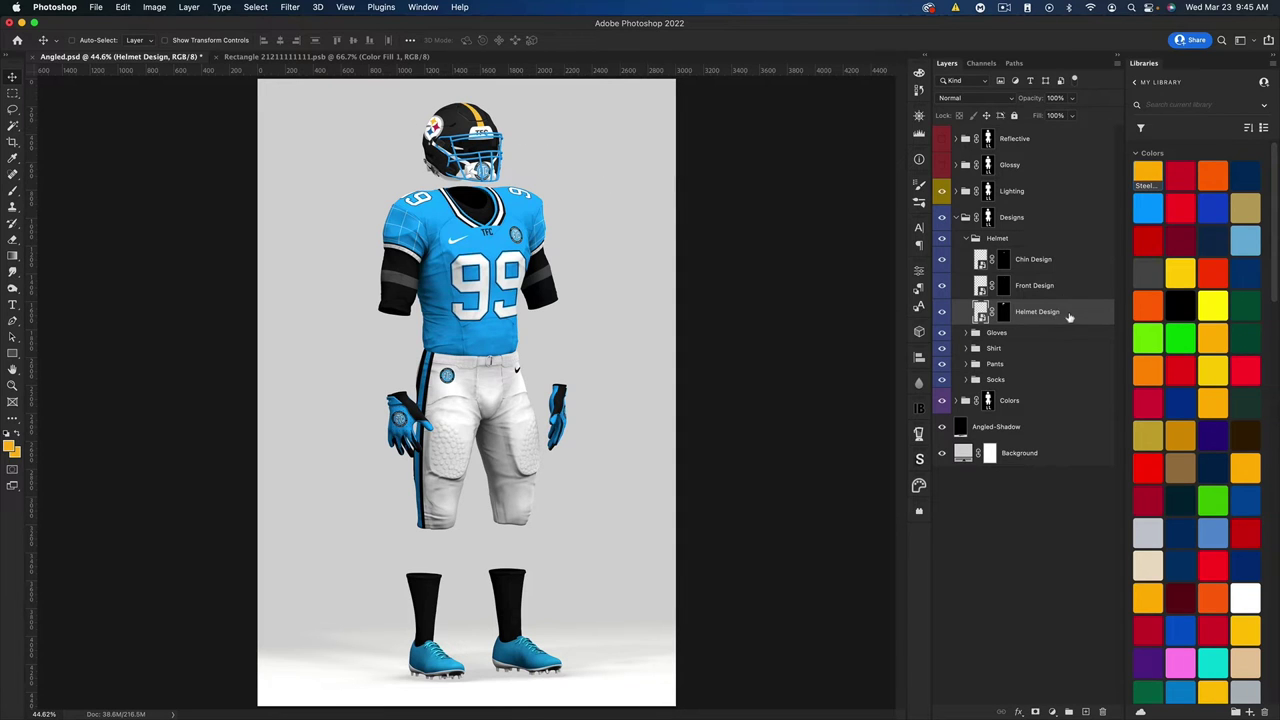
{"action": "left_click", "coordinate": [956, 217]}
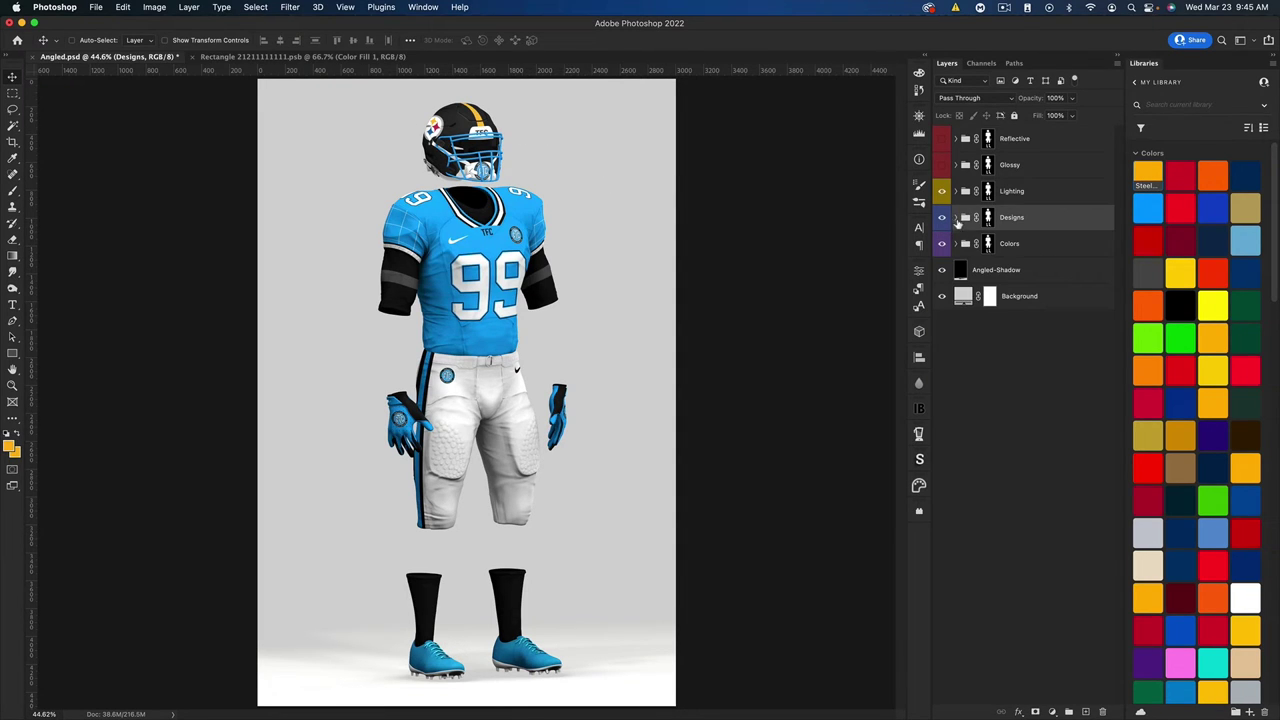
{"action": "left_click", "coordinate": [956, 244]}
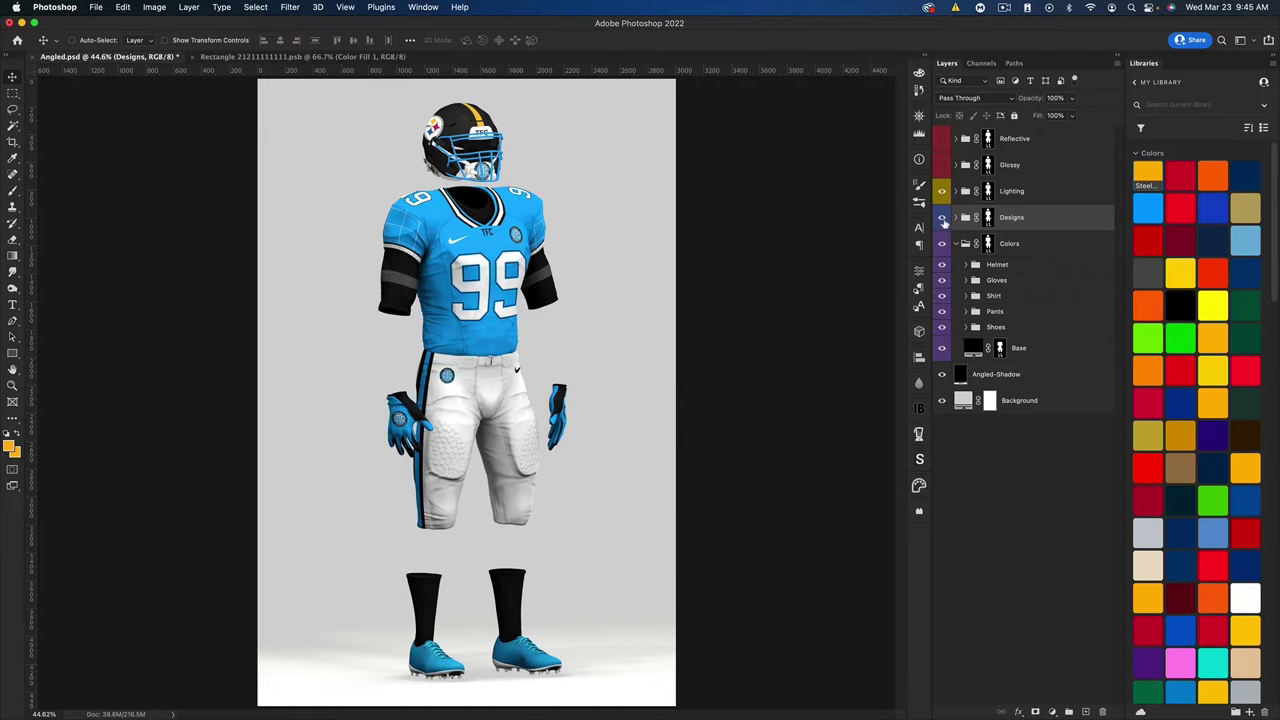
{"action": "left_click", "coordinate": [941, 217]}
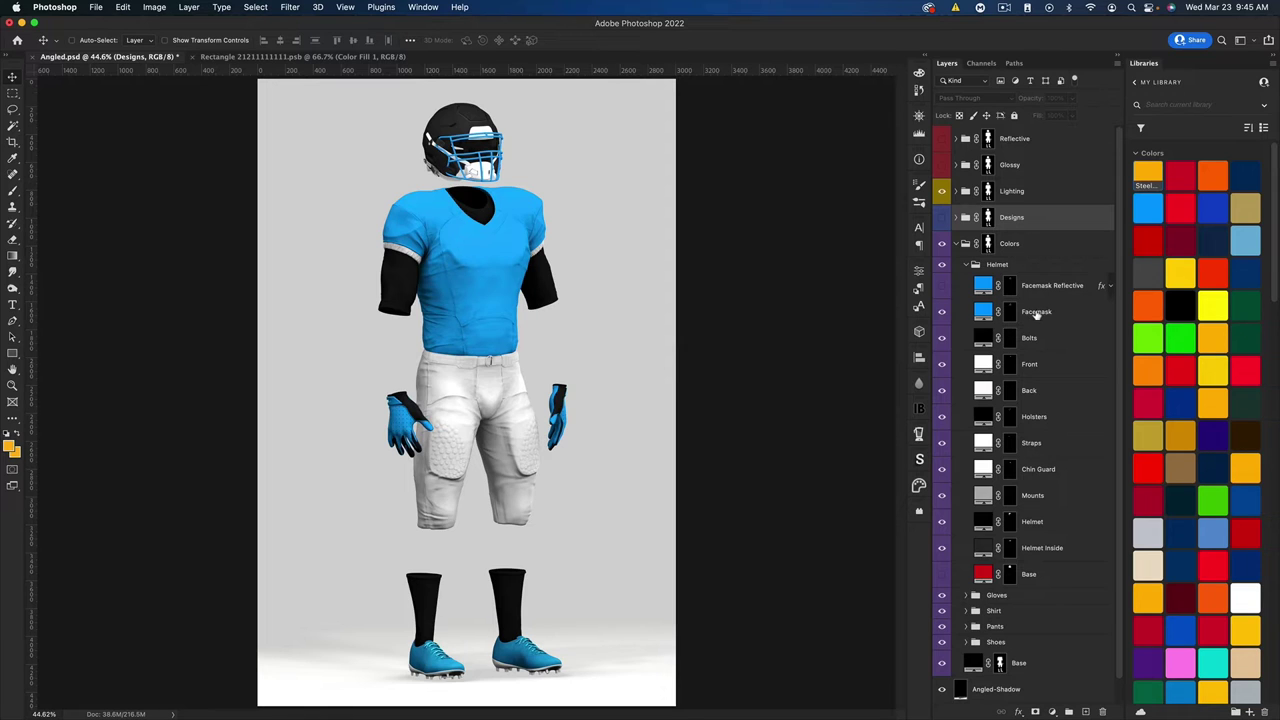
{"action": "left_click", "coordinate": [1030, 314]}
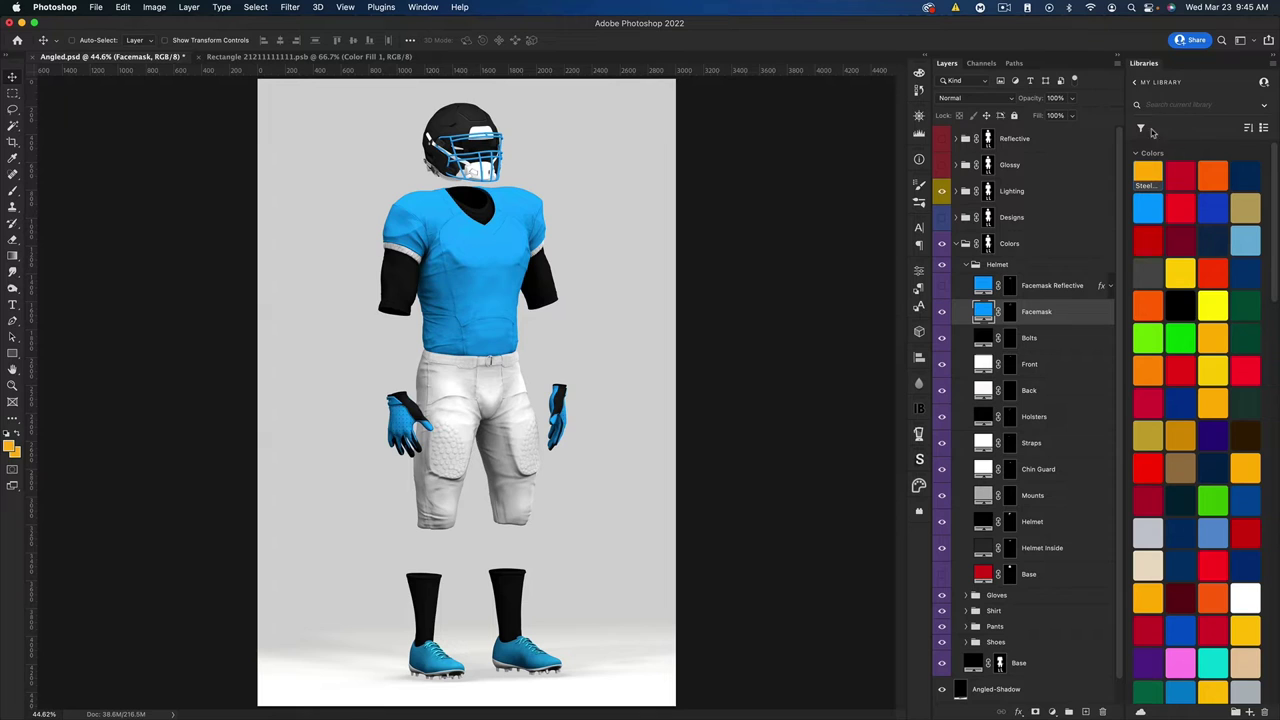
{"action": "left_click", "coordinate": [17, 455]}
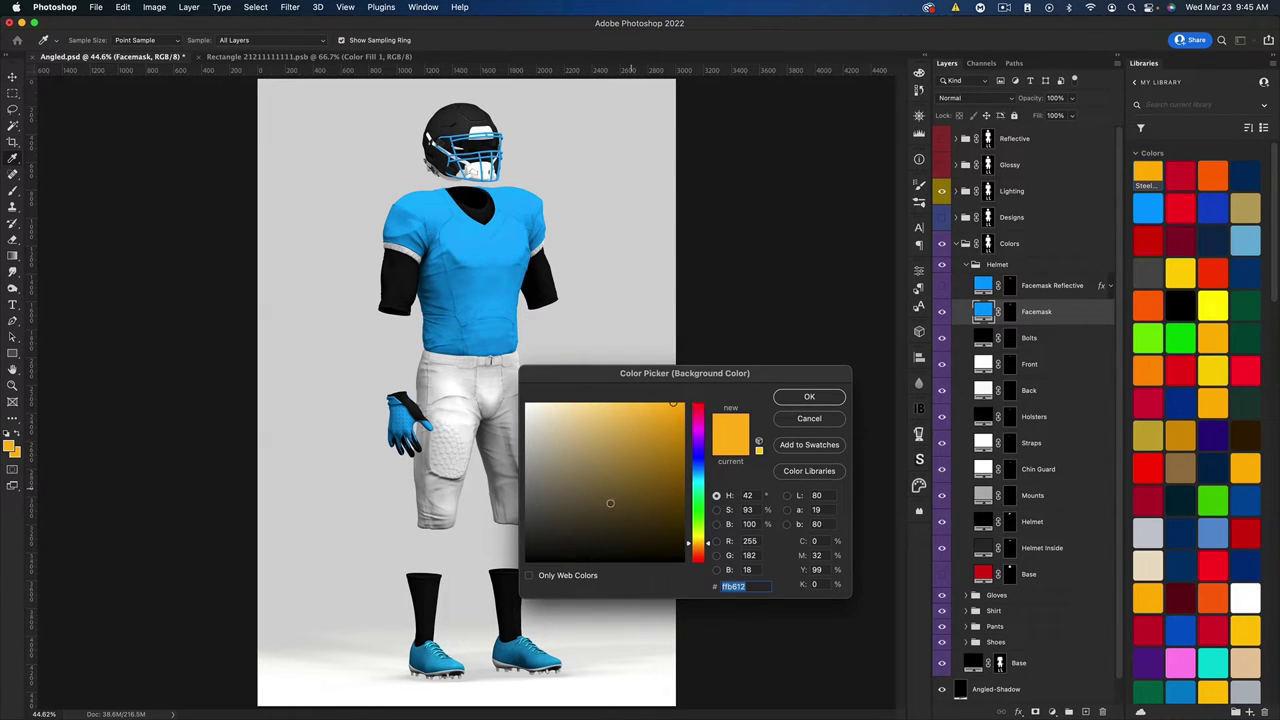
{"action": "left_click", "coordinate": [498, 587]}
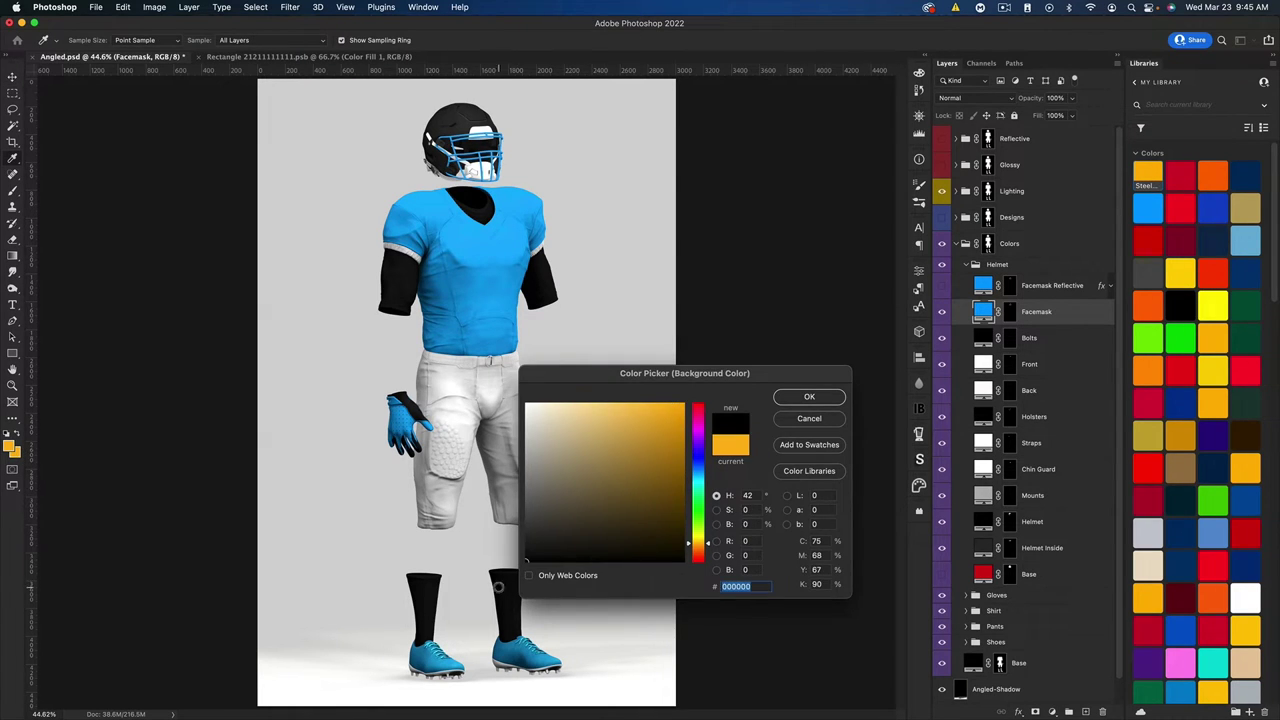
{"action": "left_click", "coordinate": [812, 418]}
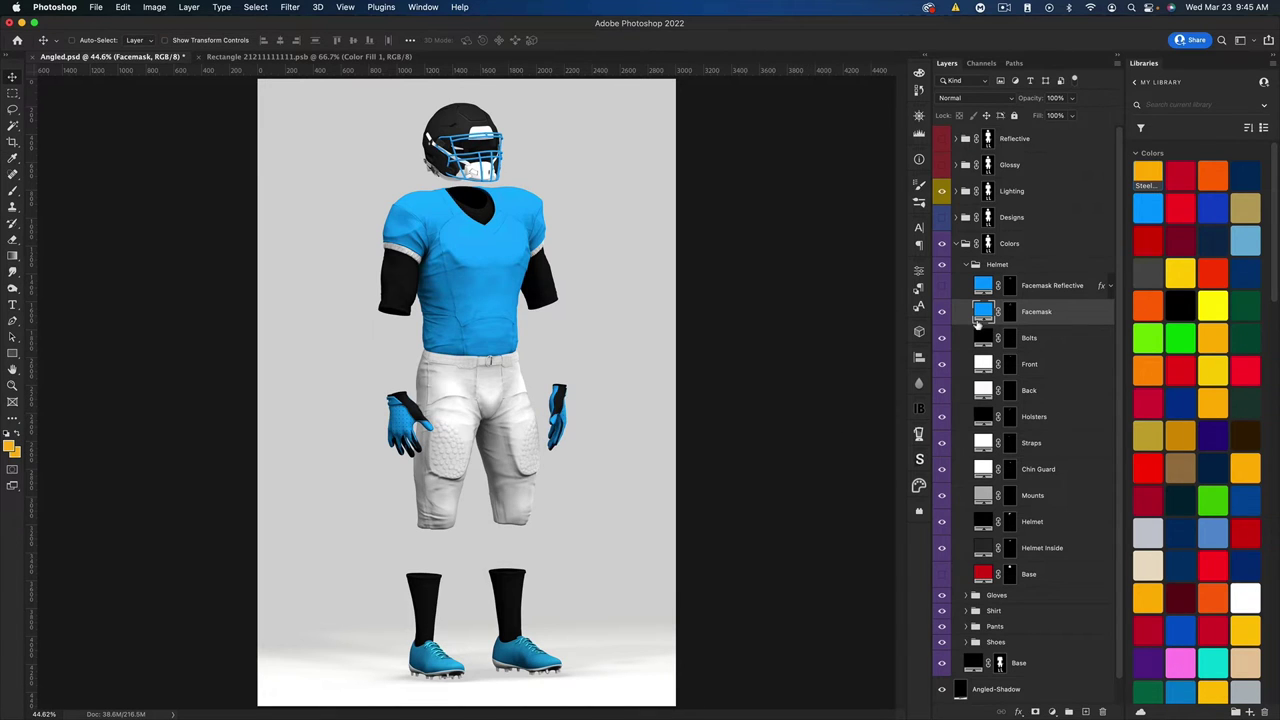
- Recolor the helmet's Facemask layer with the Black library swatch
{"action": "left_click", "coordinate": [1177, 305]}
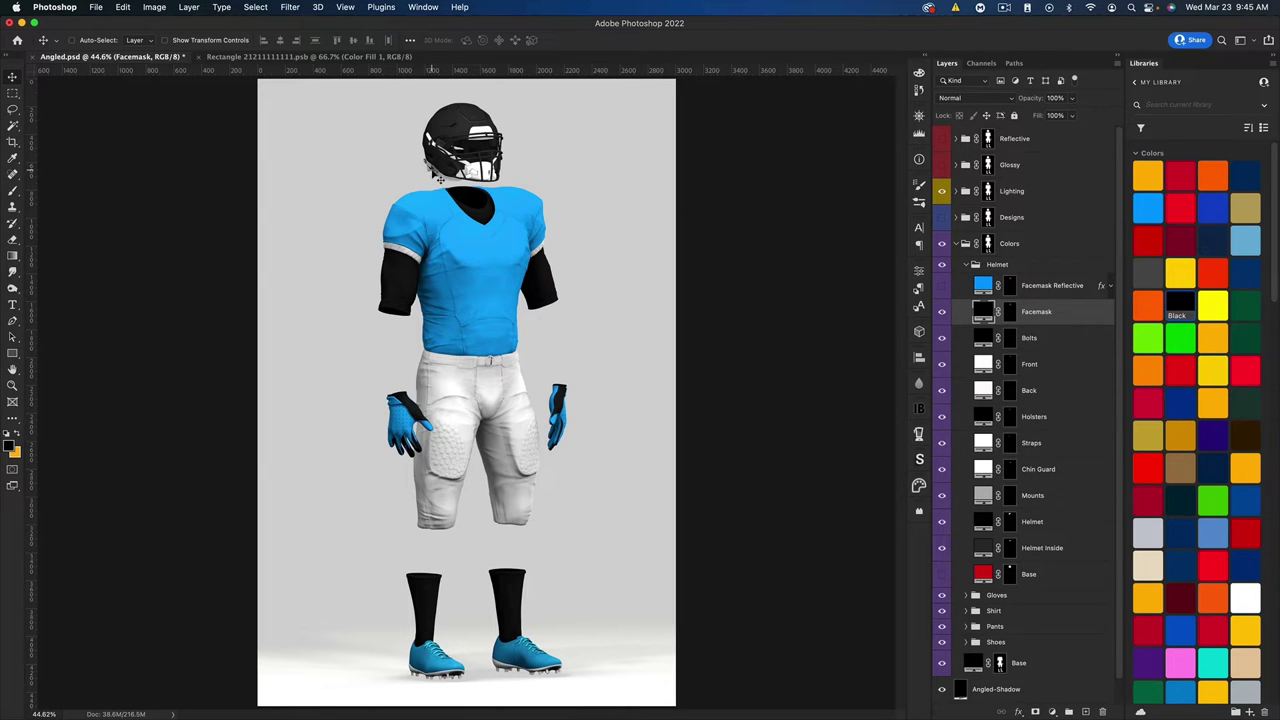
- Try black on the helmet's Mounts layer, and set its fill color to light gray bebebe instead
{"action": "left_click", "coordinate": [1033, 497]}
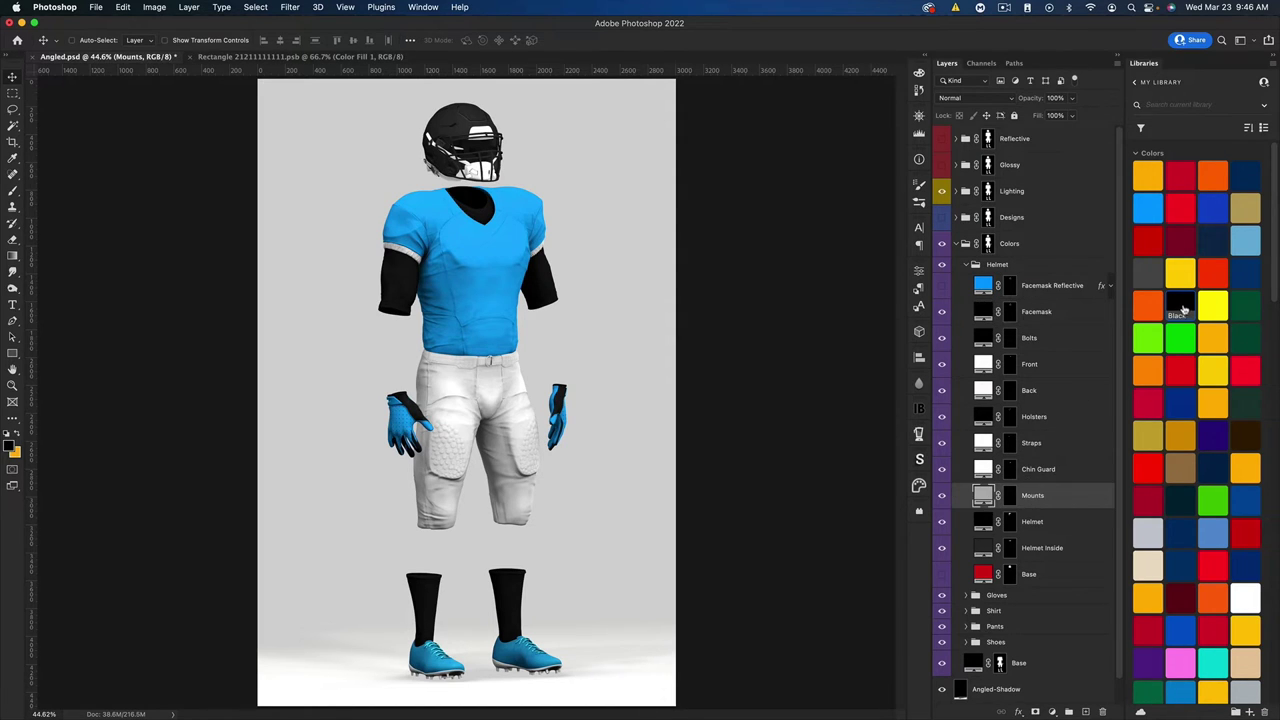
{"action": "left_click", "coordinate": [1180, 312]}
{"action": "double_click", "coordinate": [980, 497]}
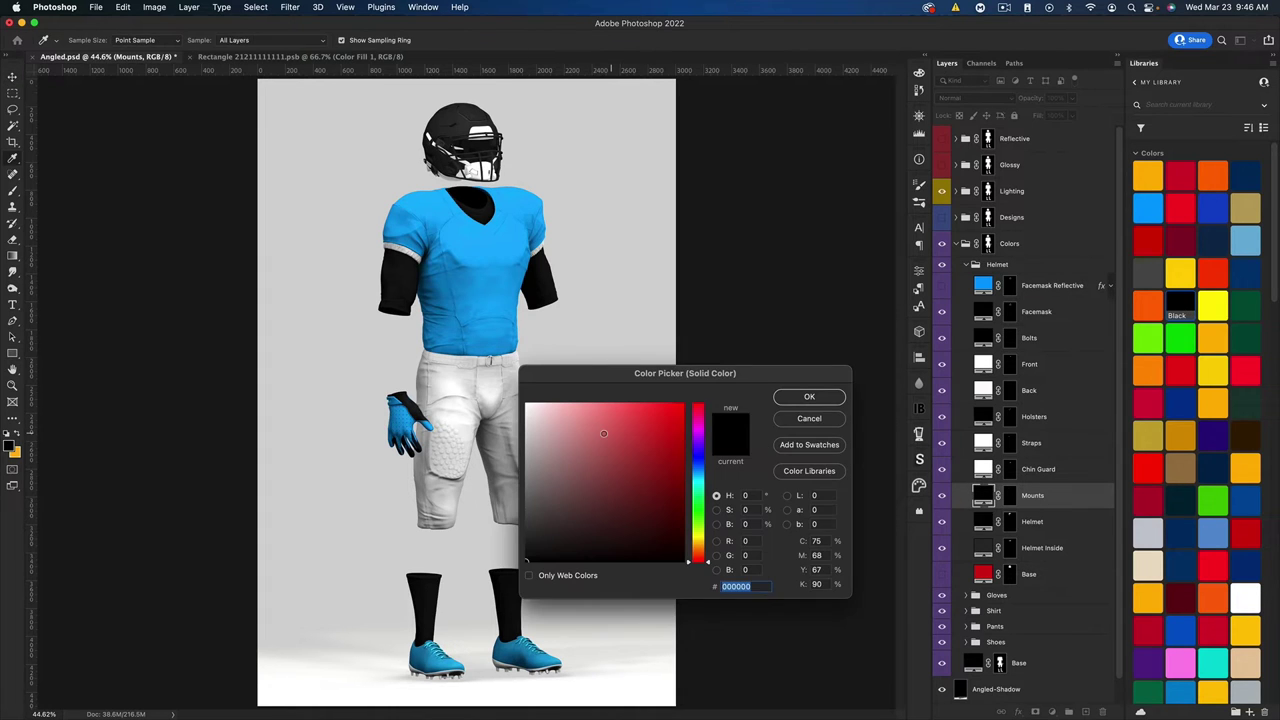
{"action": "left_click", "coordinate": [520, 442]}
{"action": "left_click", "coordinate": [521, 442]}
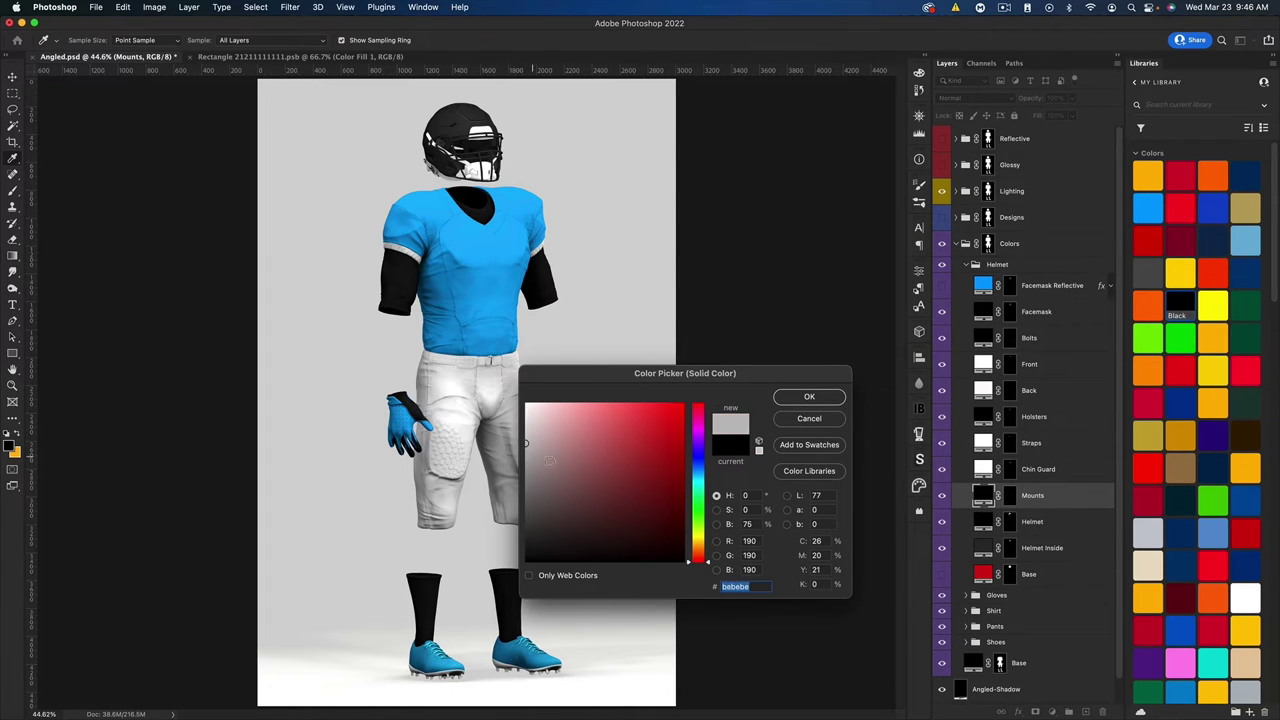
{"action": "left_click", "coordinate": [809, 398]}
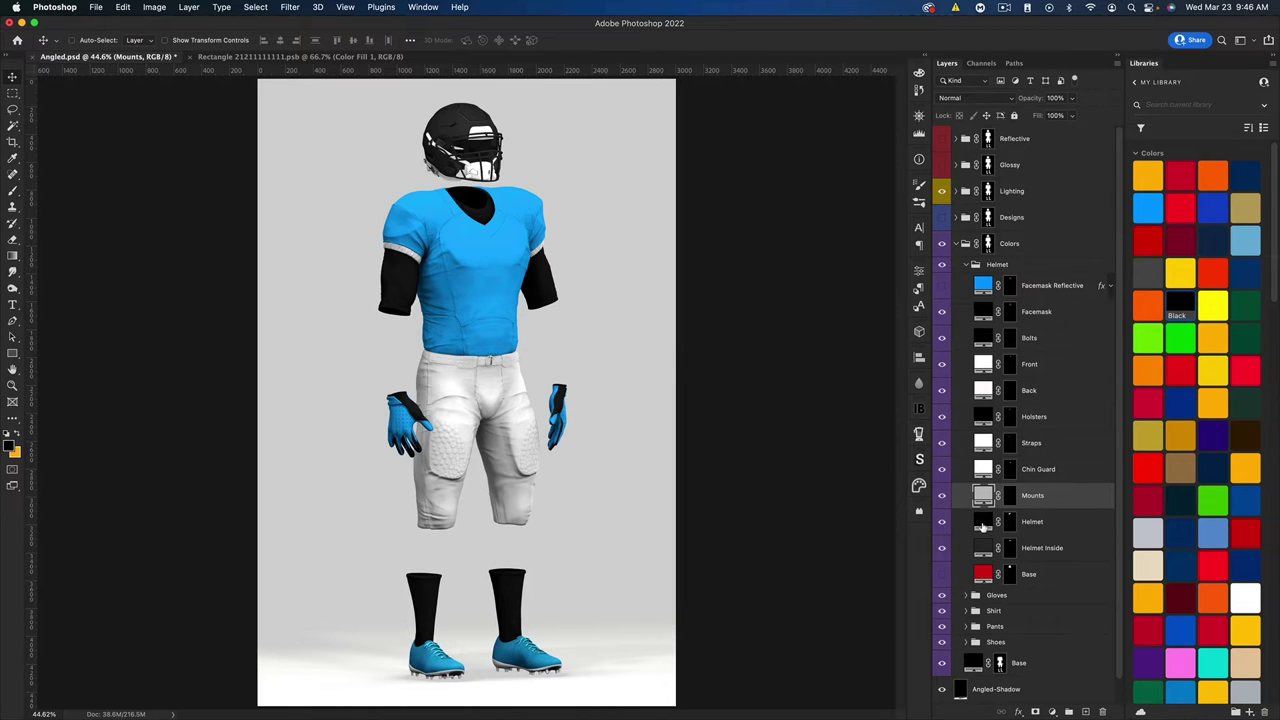
- Try the Steelers yellow library swatch on the Helmet Inside layer and undo the recolor
{"action": "left_click", "coordinate": [985, 550]}
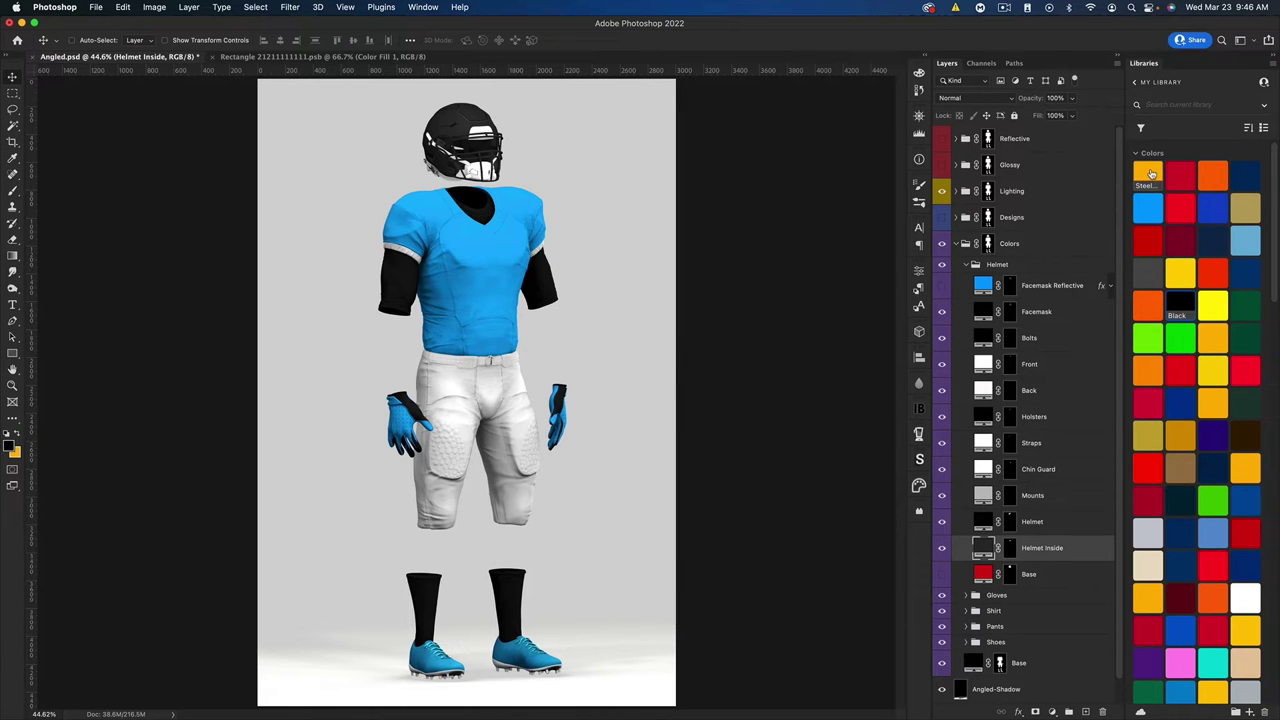
{"action": "left_click", "coordinate": [1148, 175]}
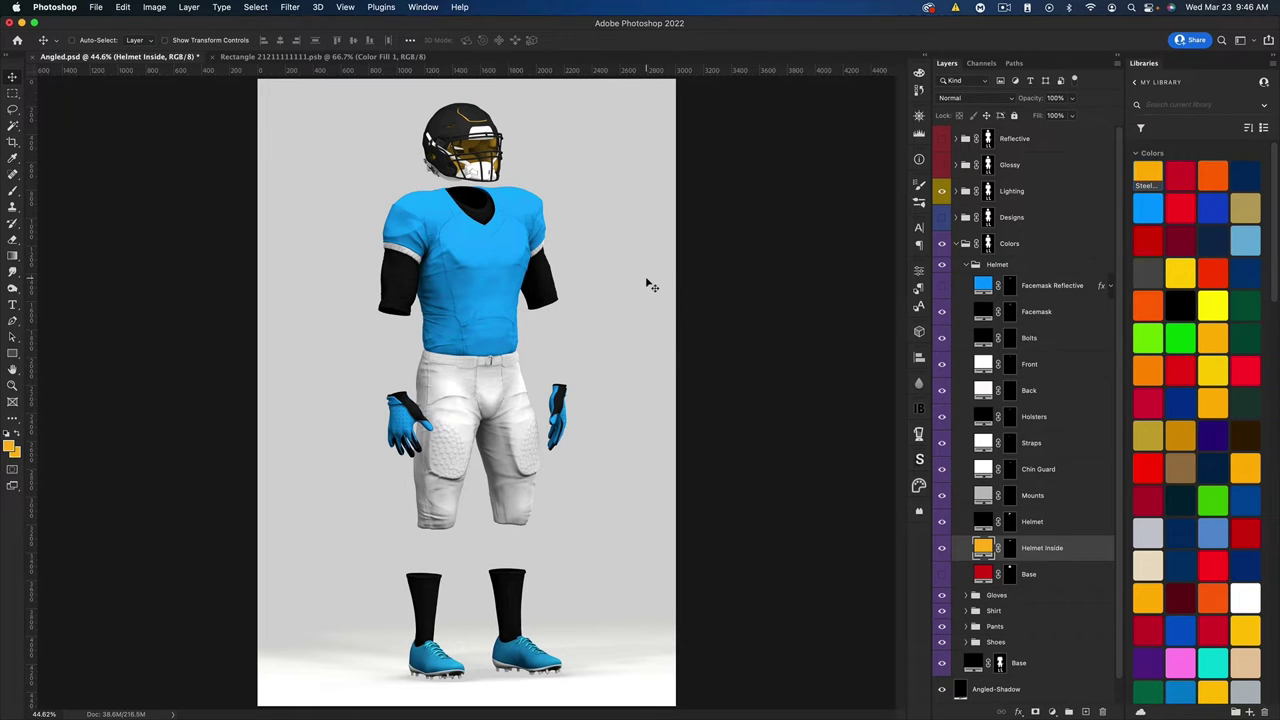
{"action": "key", "text": "super"}
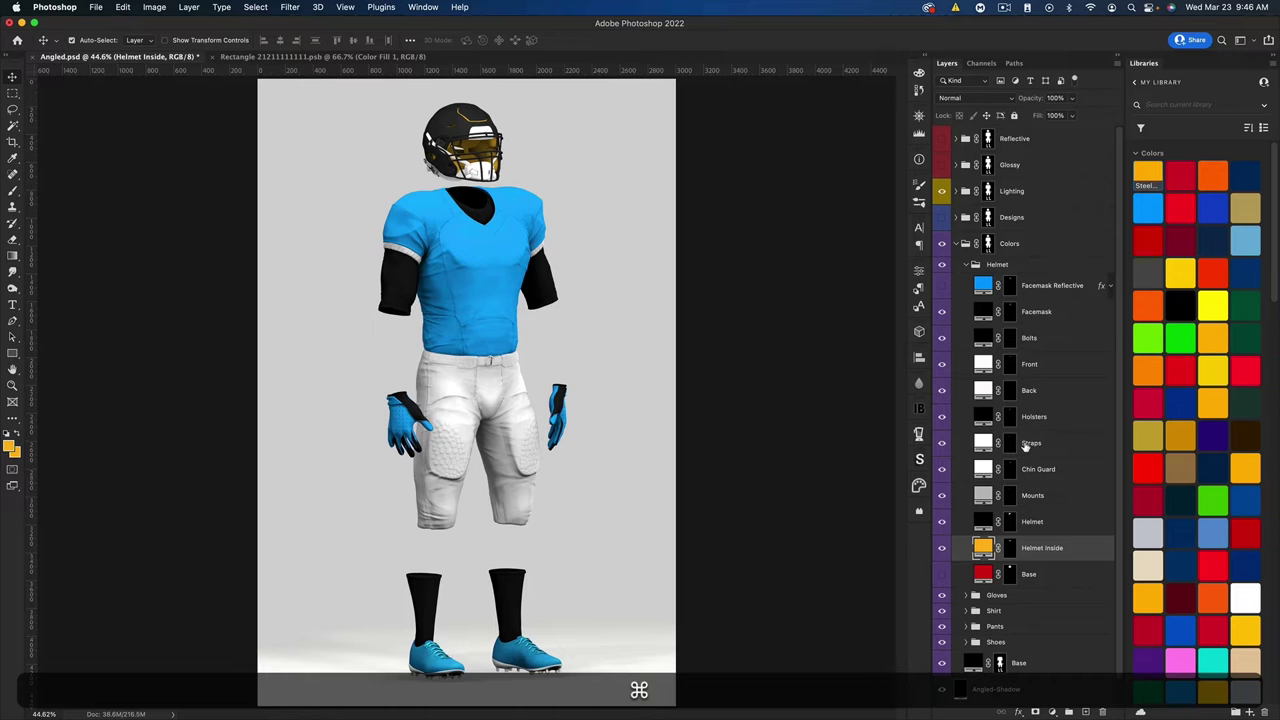
{"action": "key", "text": "super+z"}
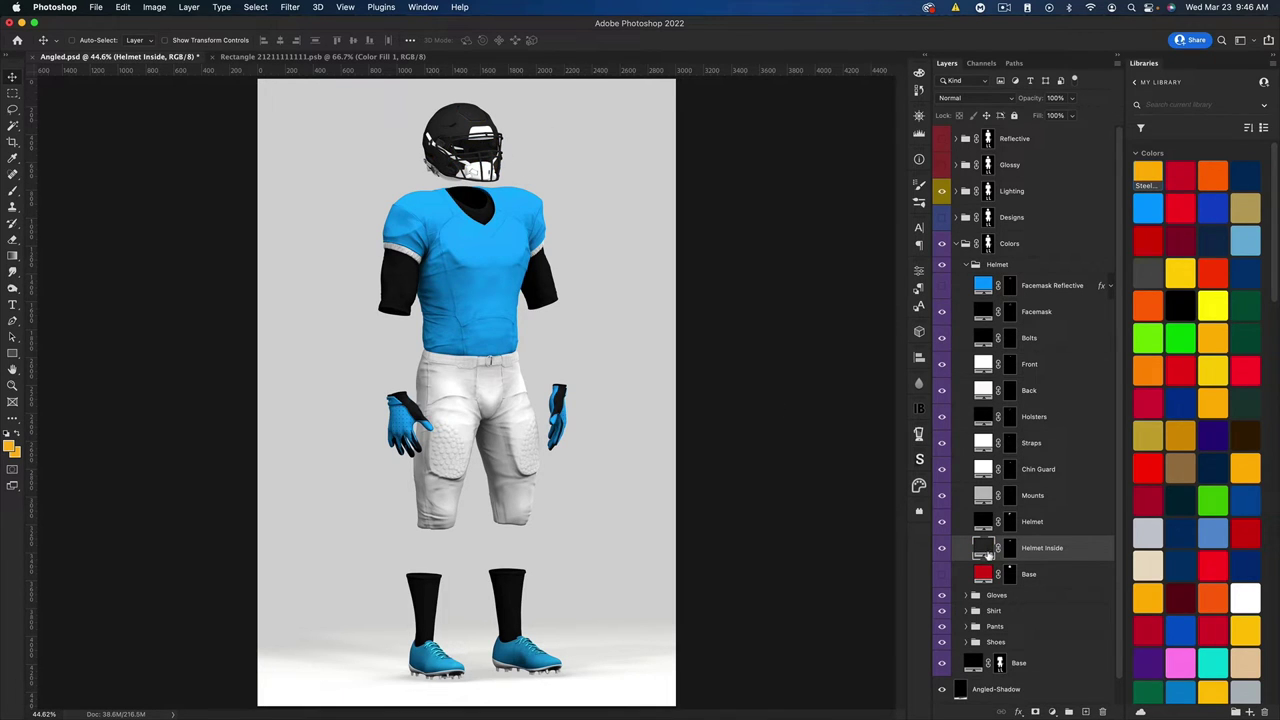
- Set the Helmet Inside layer's fill color to medium gray 747474
{"action": "double_click", "coordinate": [986, 550]}
{"action": "left_click", "coordinate": [517, 489]}
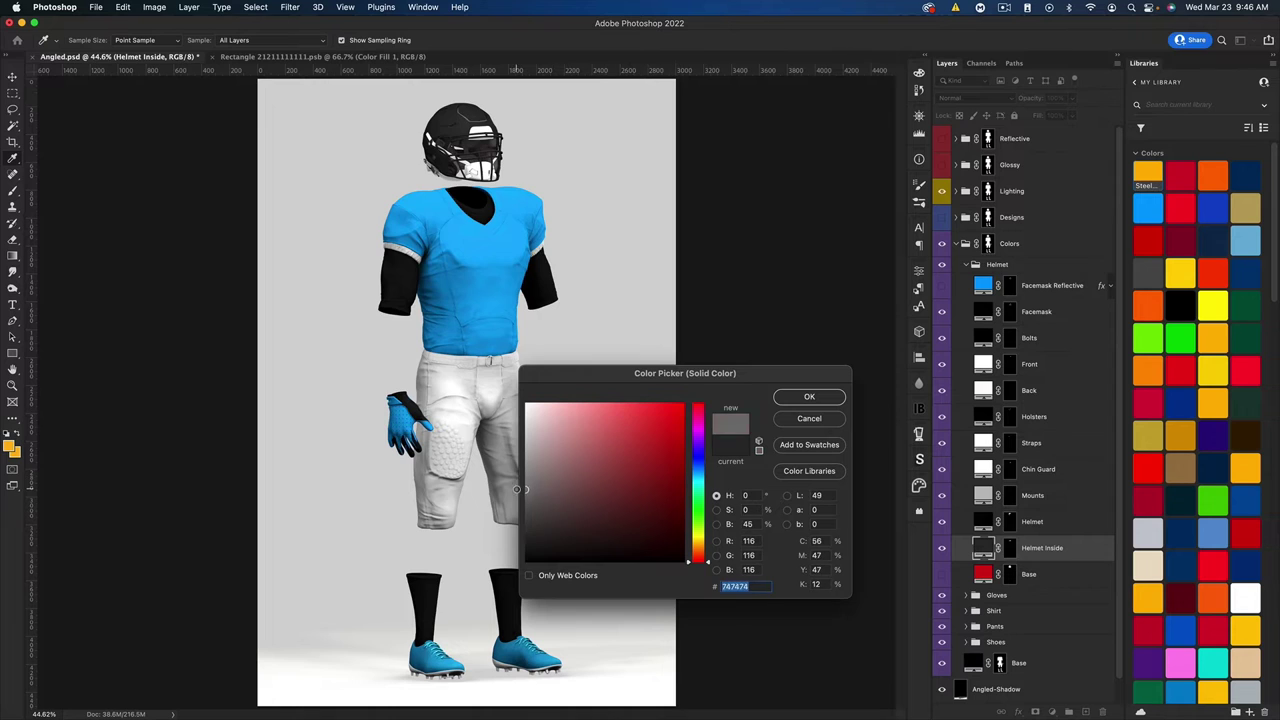
{"action": "left_click", "coordinate": [808, 398]}
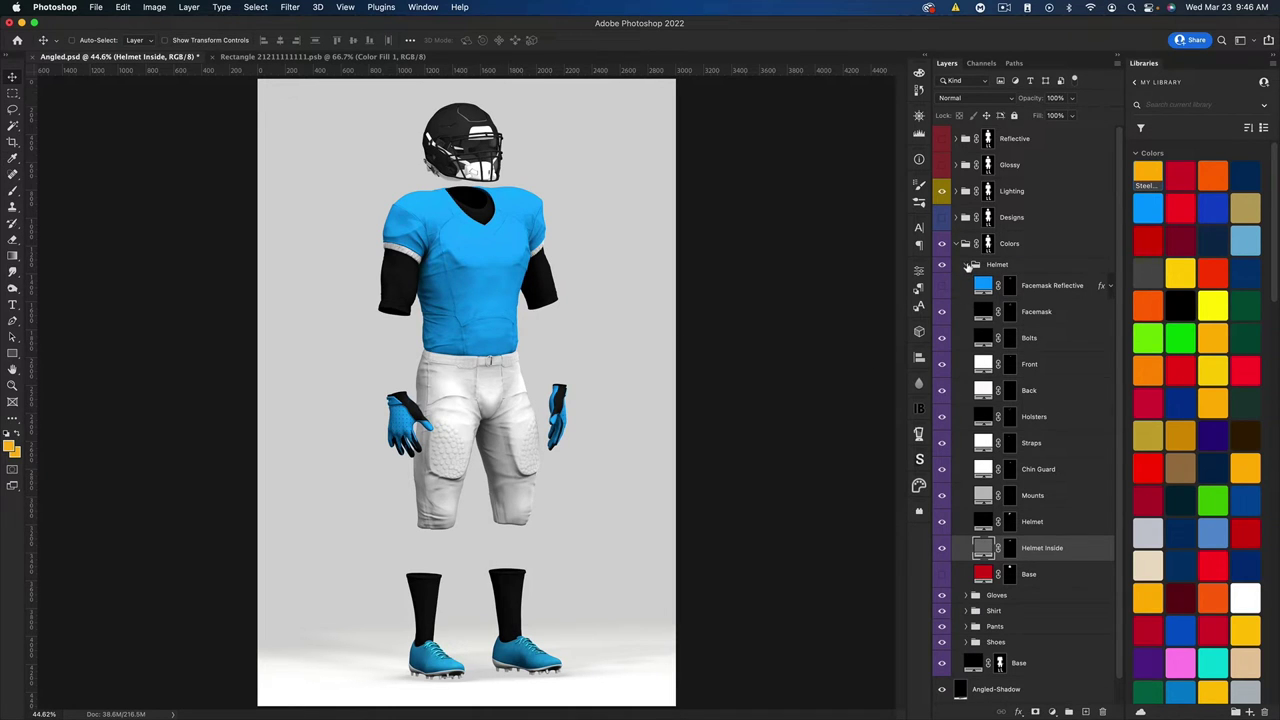
- Recolor all layers in the Gloves group, from Cuff to Gloves, with the Black library swatch
{"action": "left_click", "coordinate": [966, 265]}
{"action": "left_click", "coordinate": [966, 281]}
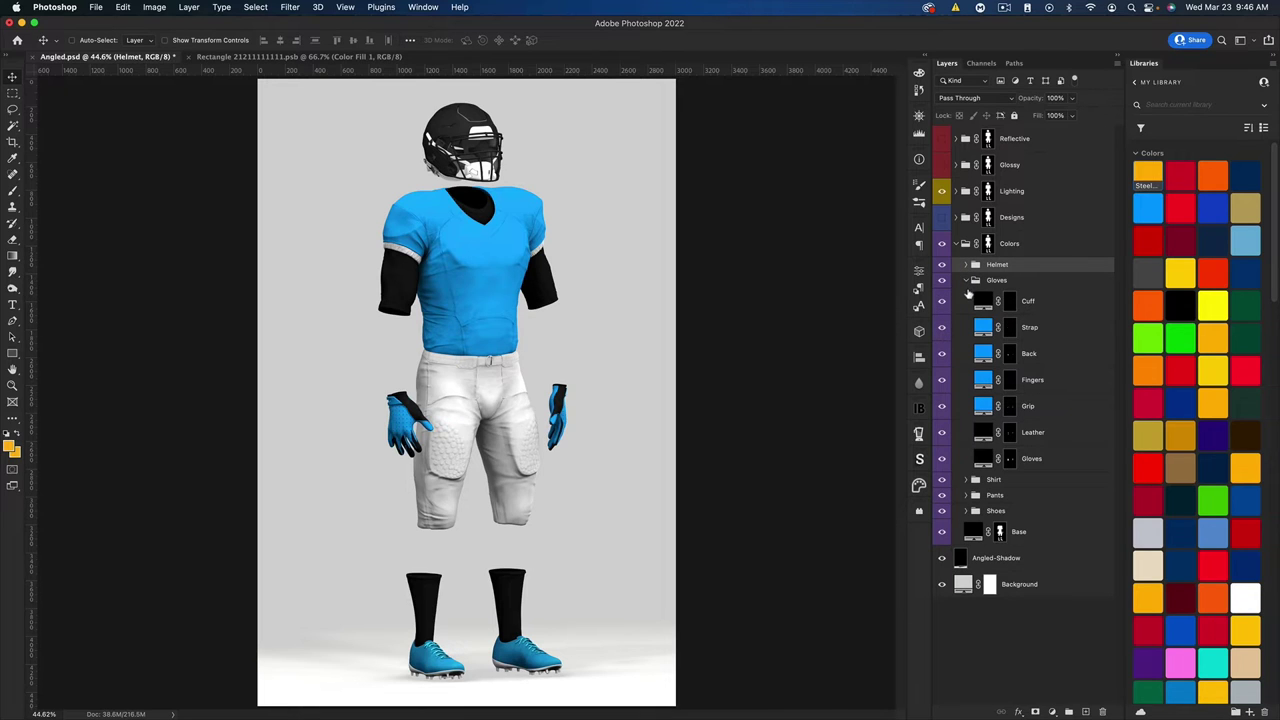
{"action": "left_click", "coordinate": [1047, 305]}
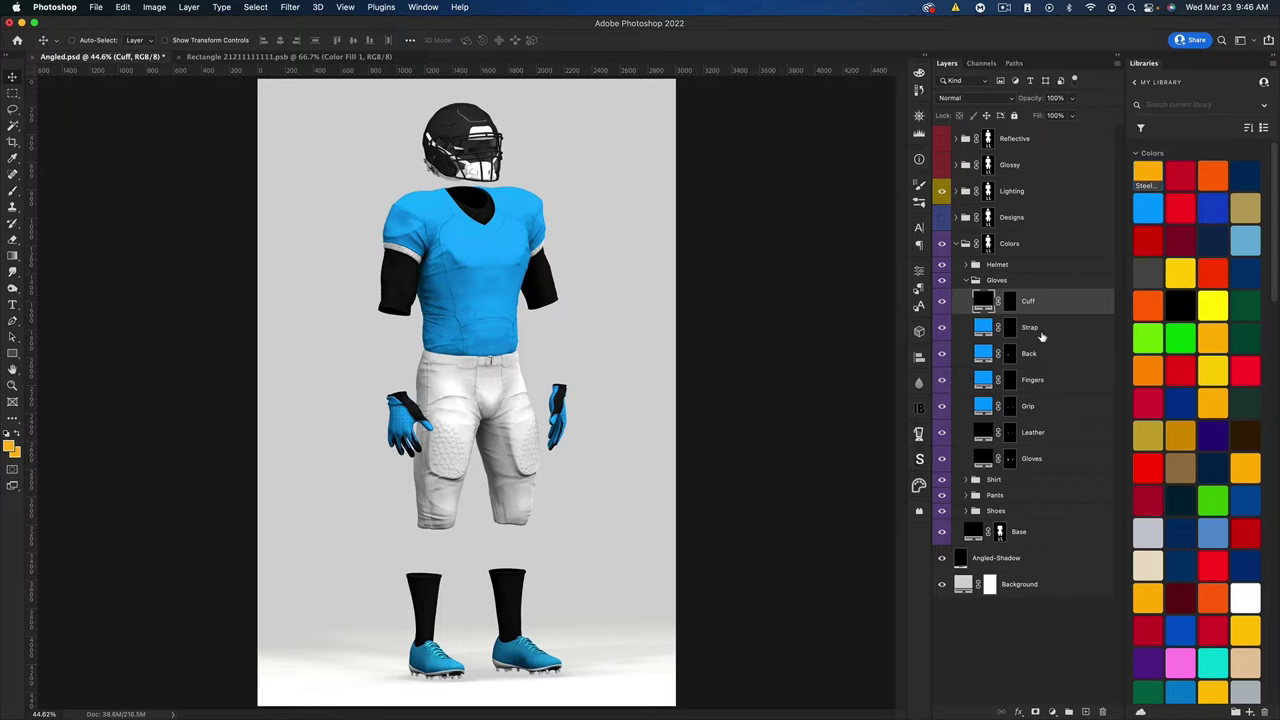
{"action": "left_click", "coordinate": [1040, 458], "text": "shift"}
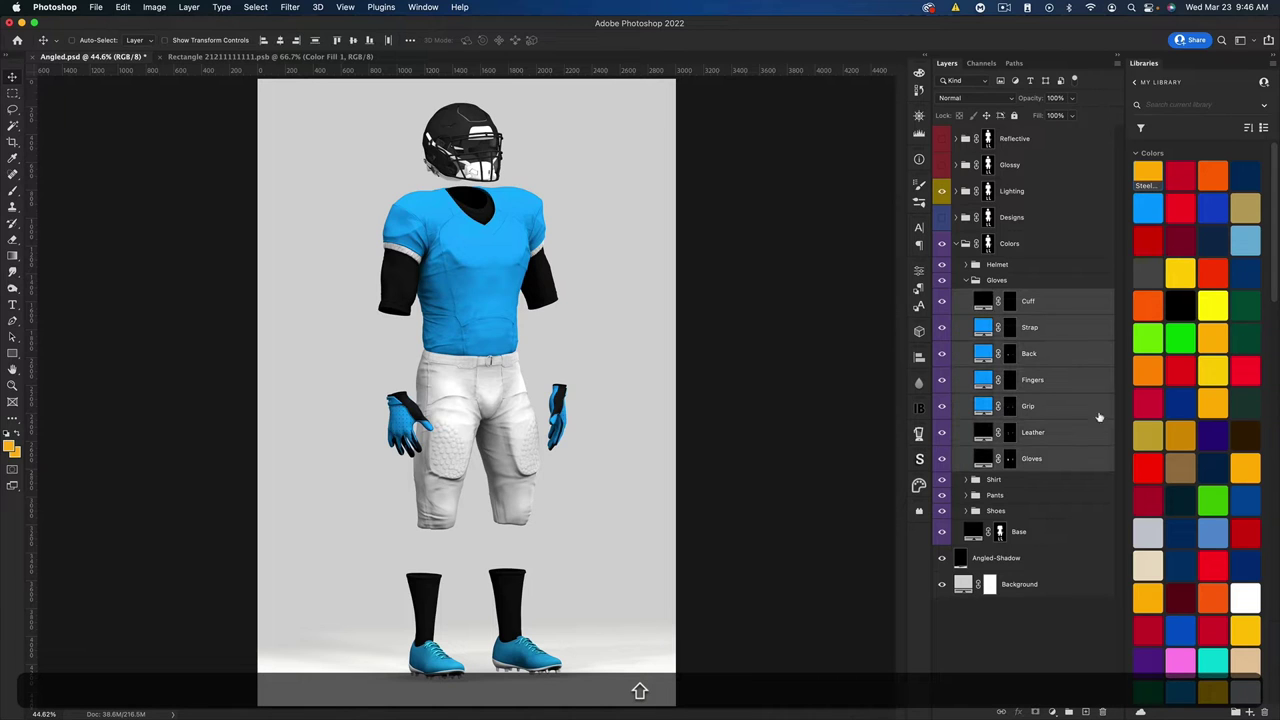
{"action": "left_click", "coordinate": [1178, 302]}
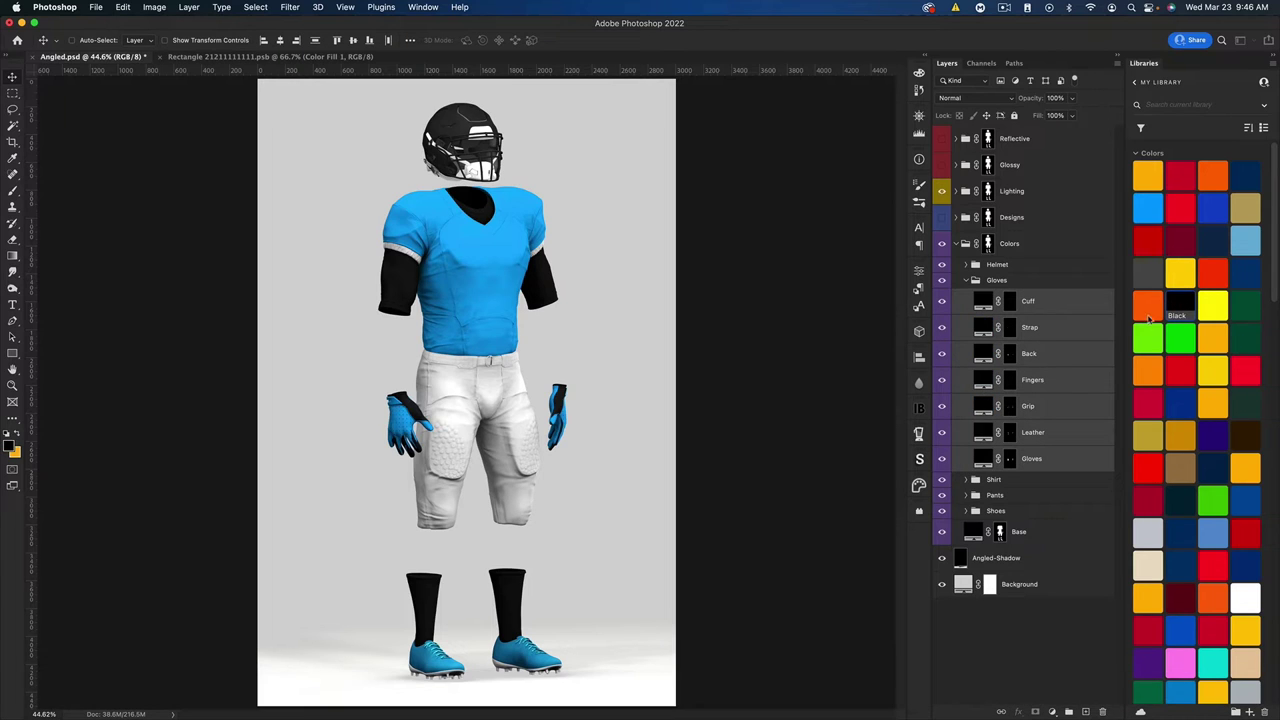
- Recolor the gloves' Strap and Fingers layers with the Steelers yellow library swatch
{"action": "left_click", "coordinate": [1038, 382]}
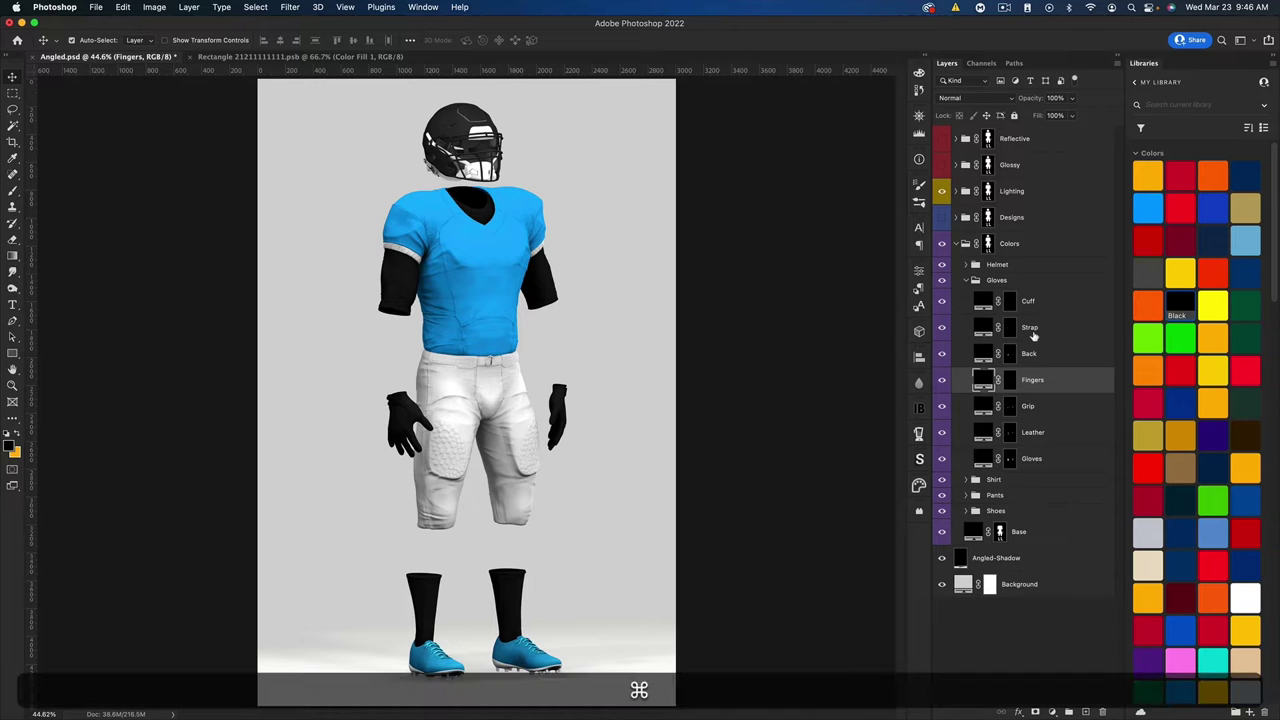
{"action": "left_click", "coordinate": [1034, 335], "text": "super"}
{"action": "left_click", "coordinate": [1147, 176]}
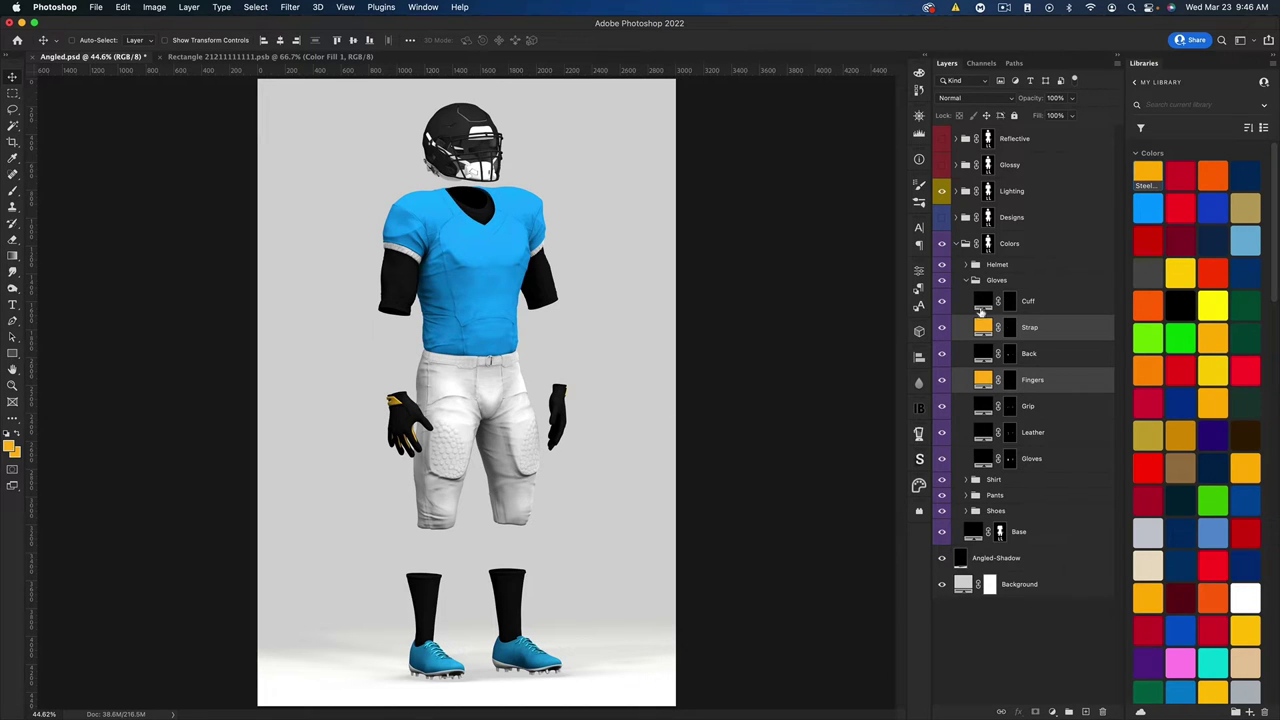
- Recolor all layers in the Shirt group, from Collar Back to Seams, with the Black library swatch
{"action": "left_click", "coordinate": [966, 281]}
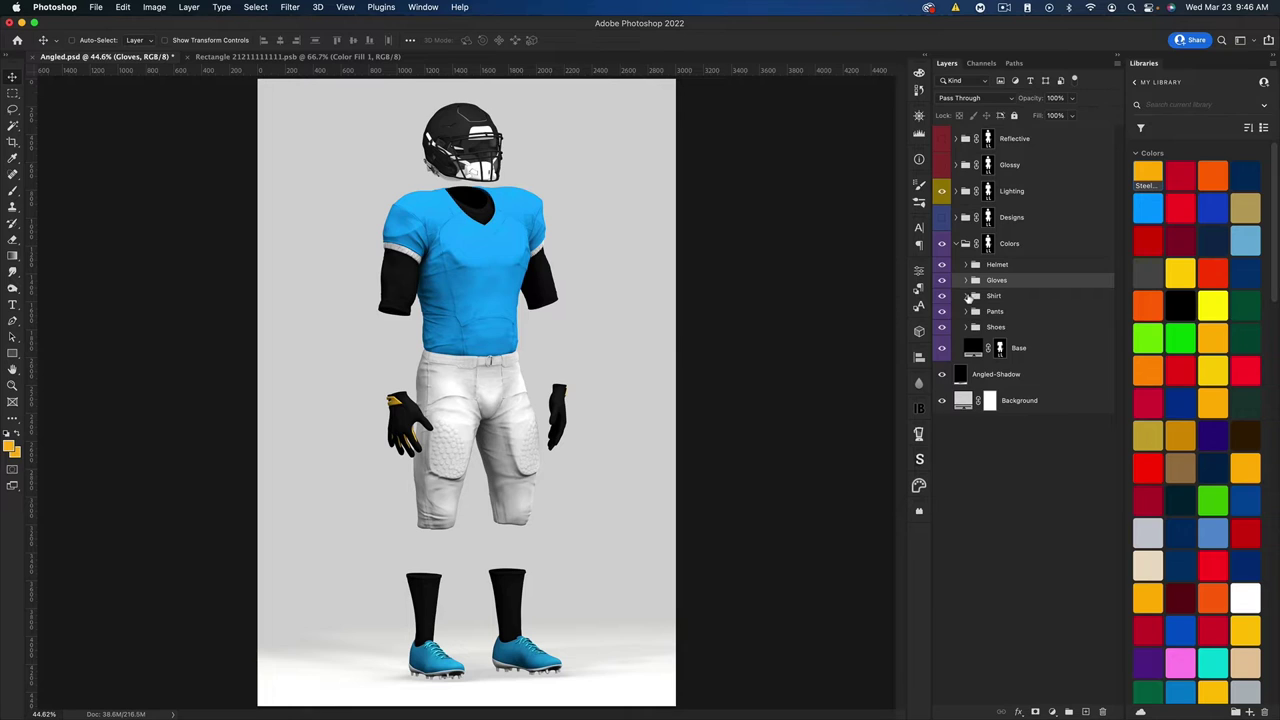
{"action": "left_click", "coordinate": [966, 296]}
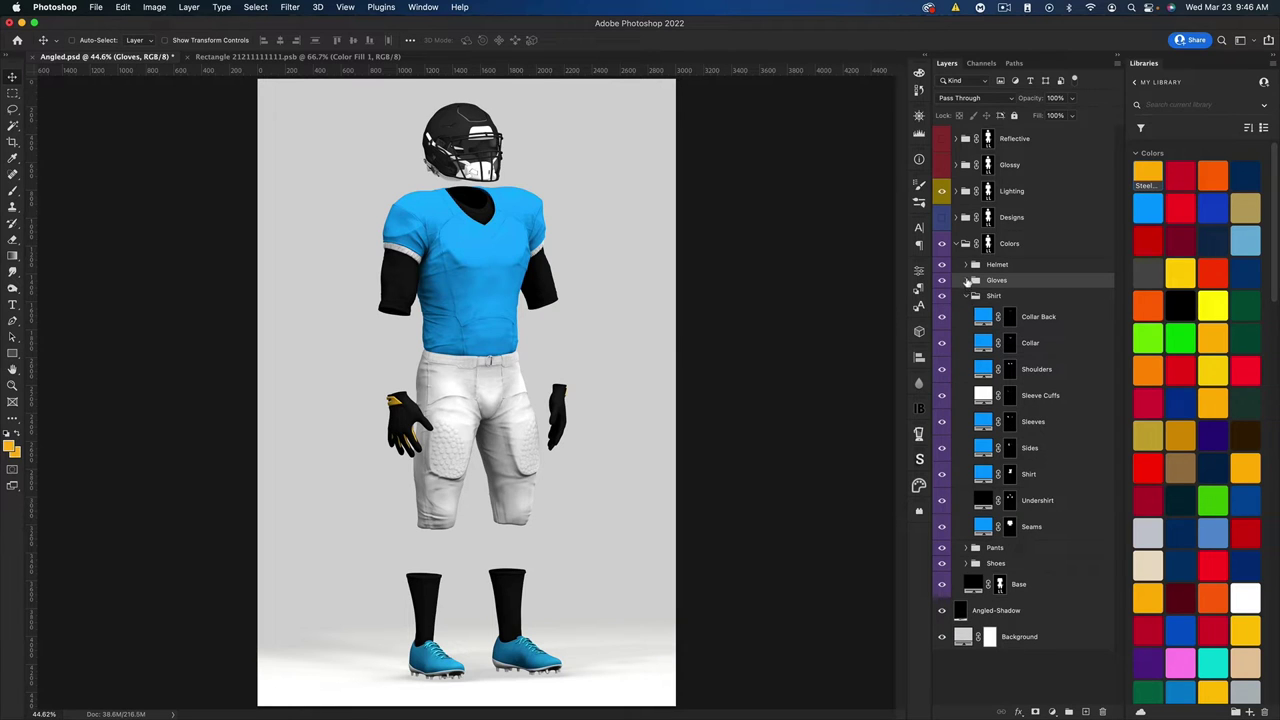
{"action": "left_click", "coordinate": [966, 281]}
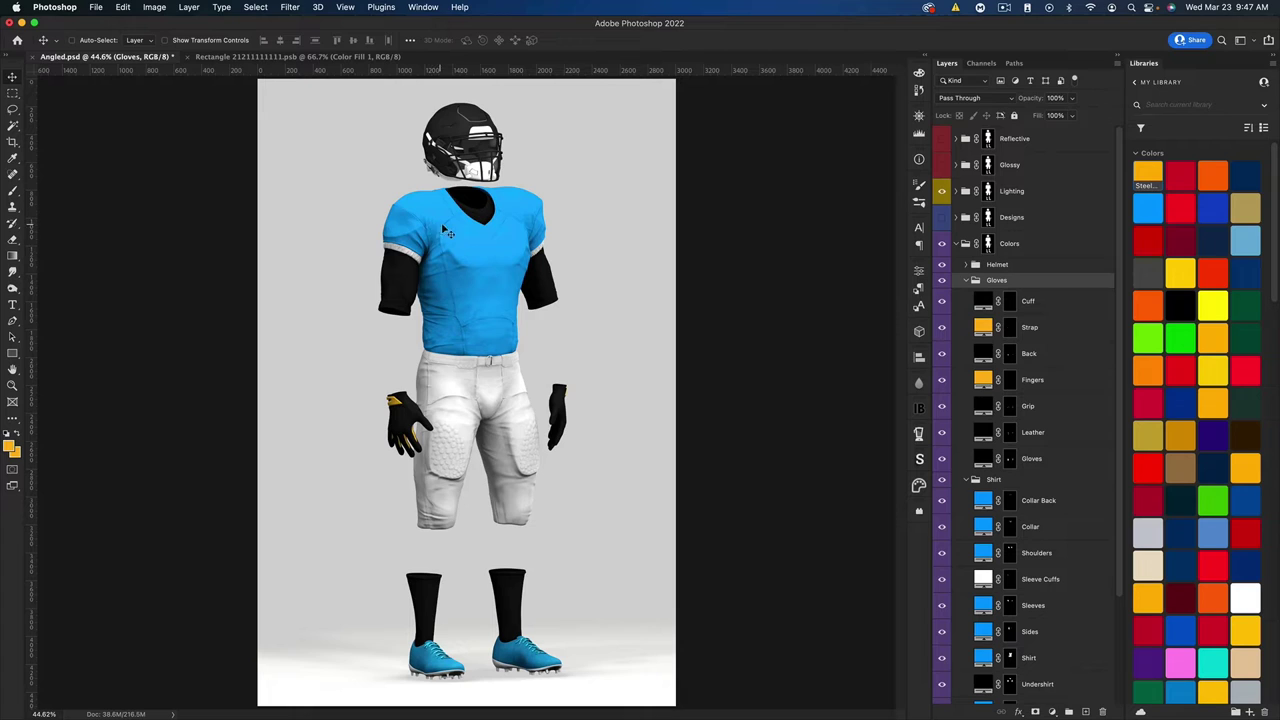
{"action": "left_click", "coordinate": [965, 281]}
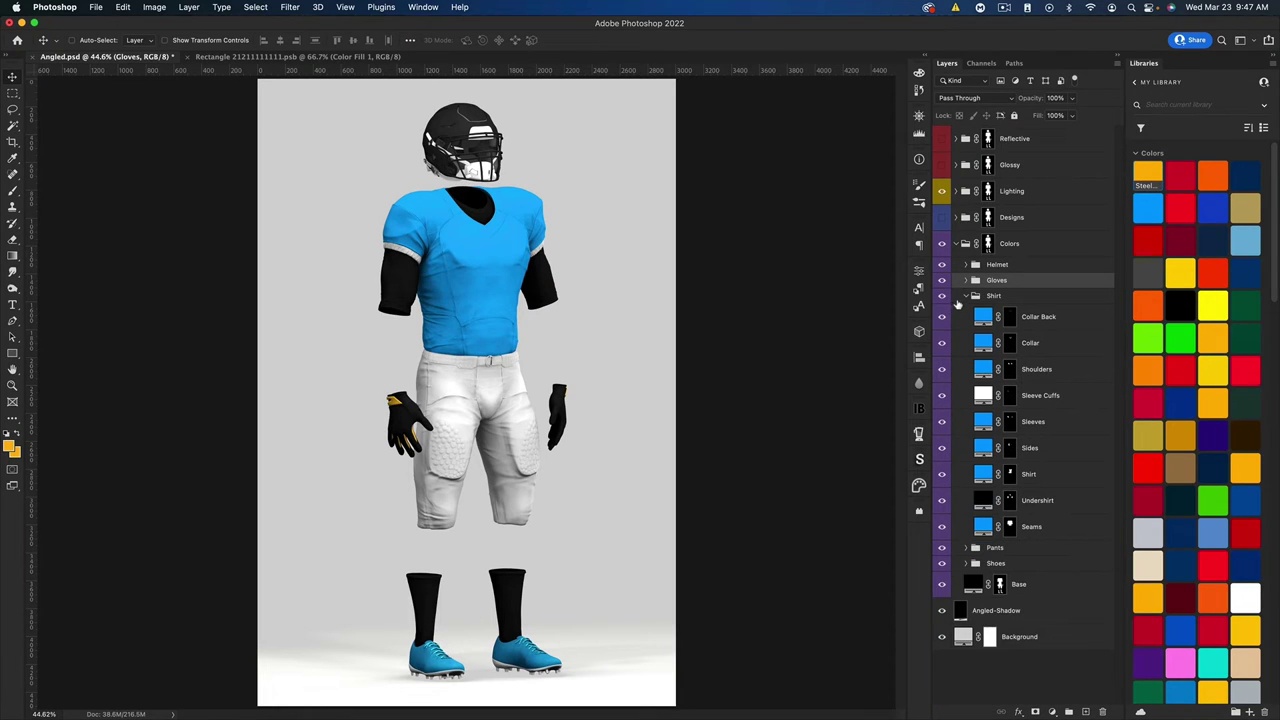
{"action": "left_click", "coordinate": [1032, 318]}
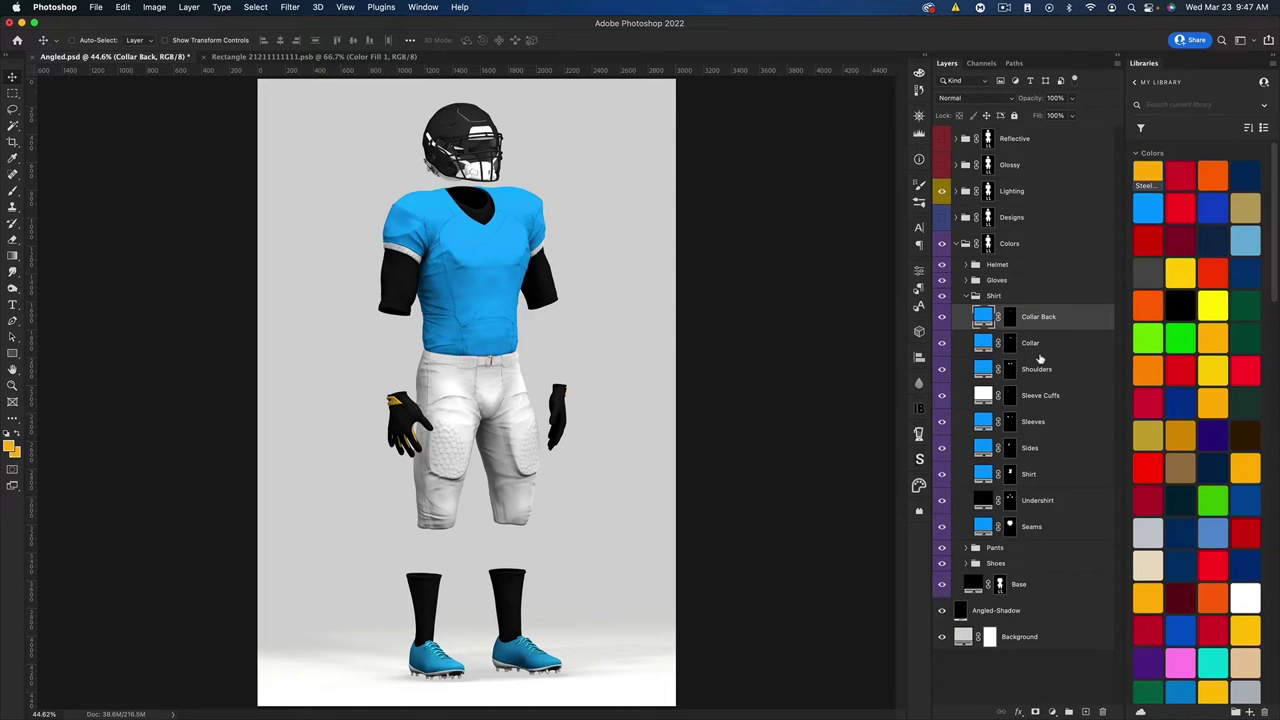
{"action": "left_click", "coordinate": [1050, 525], "text": "shift"}
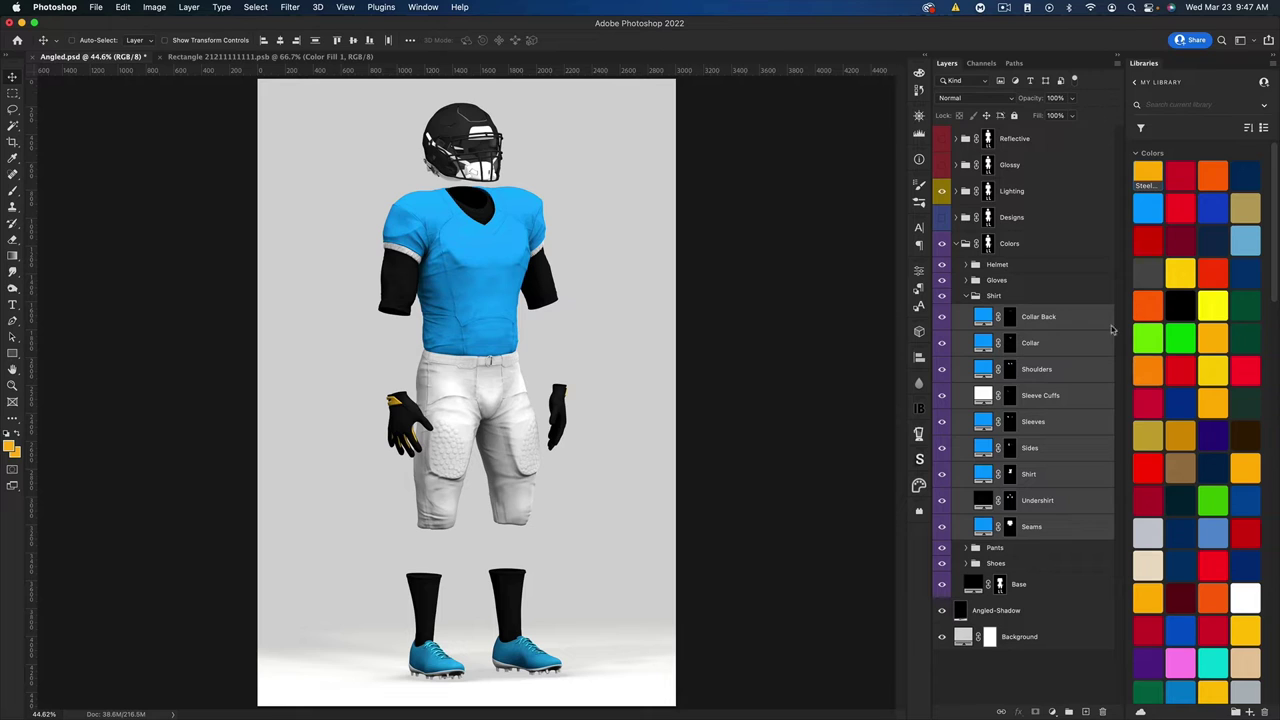
{"action": "left_click", "coordinate": [1063, 322]}
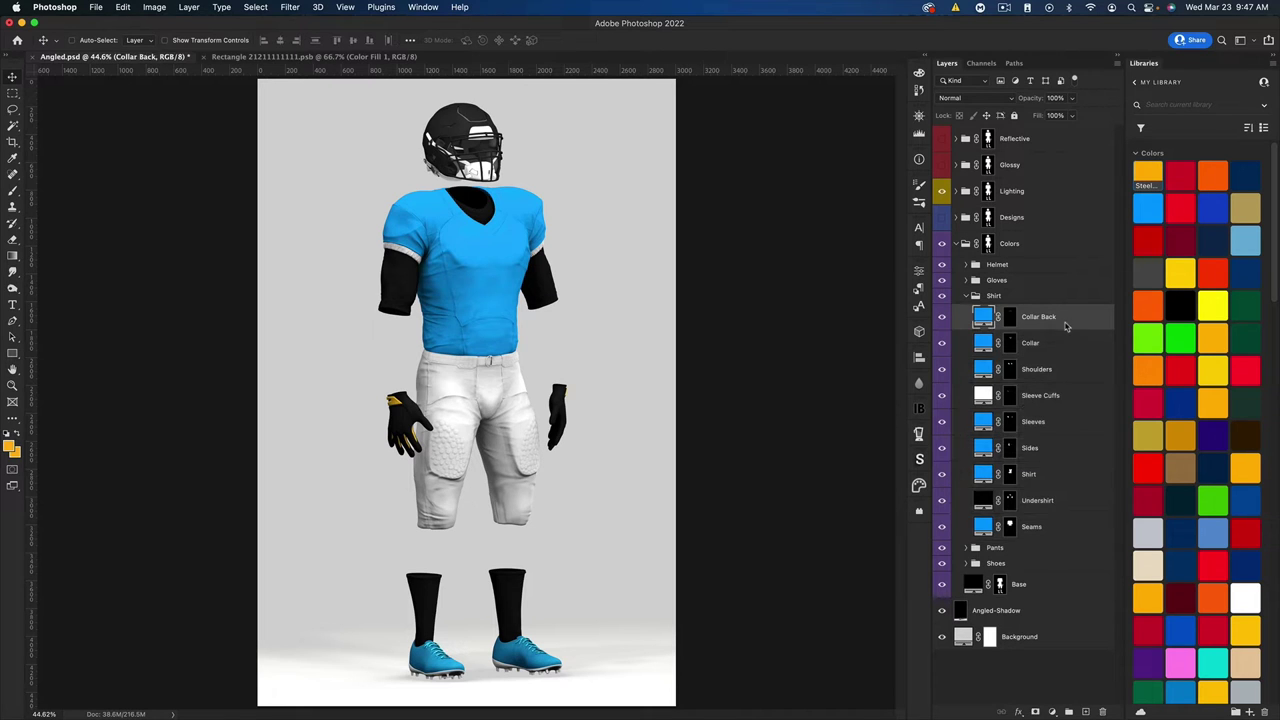
{"action": "left_click", "coordinate": [1040, 524], "text": "shift"}
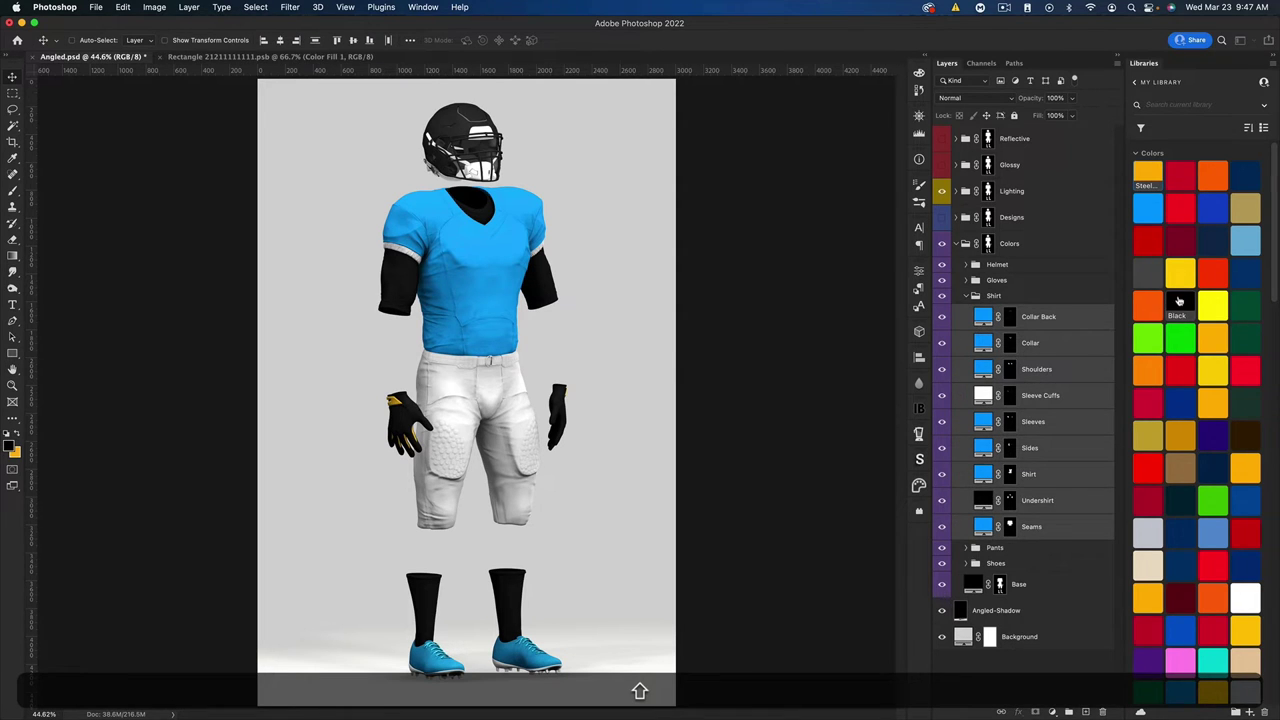
{"action": "left_click", "coordinate": [1180, 303]}
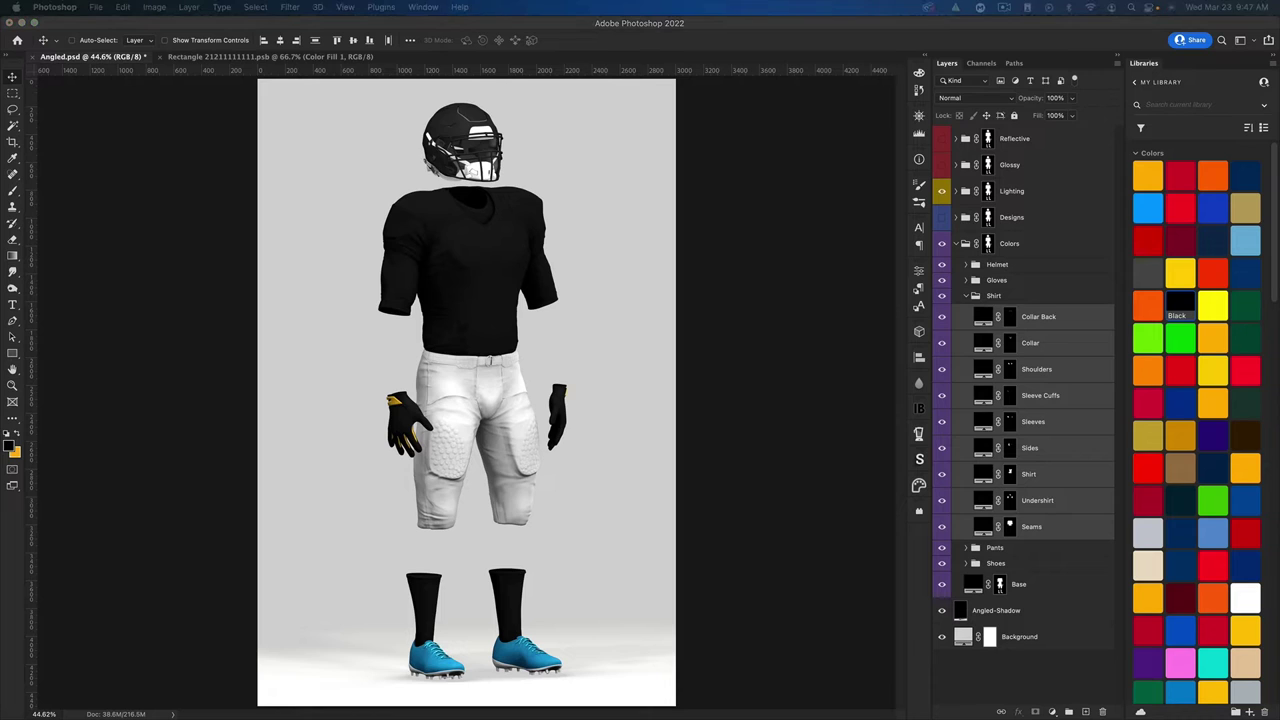
{"action": "left_click", "coordinate": [571, 27]}
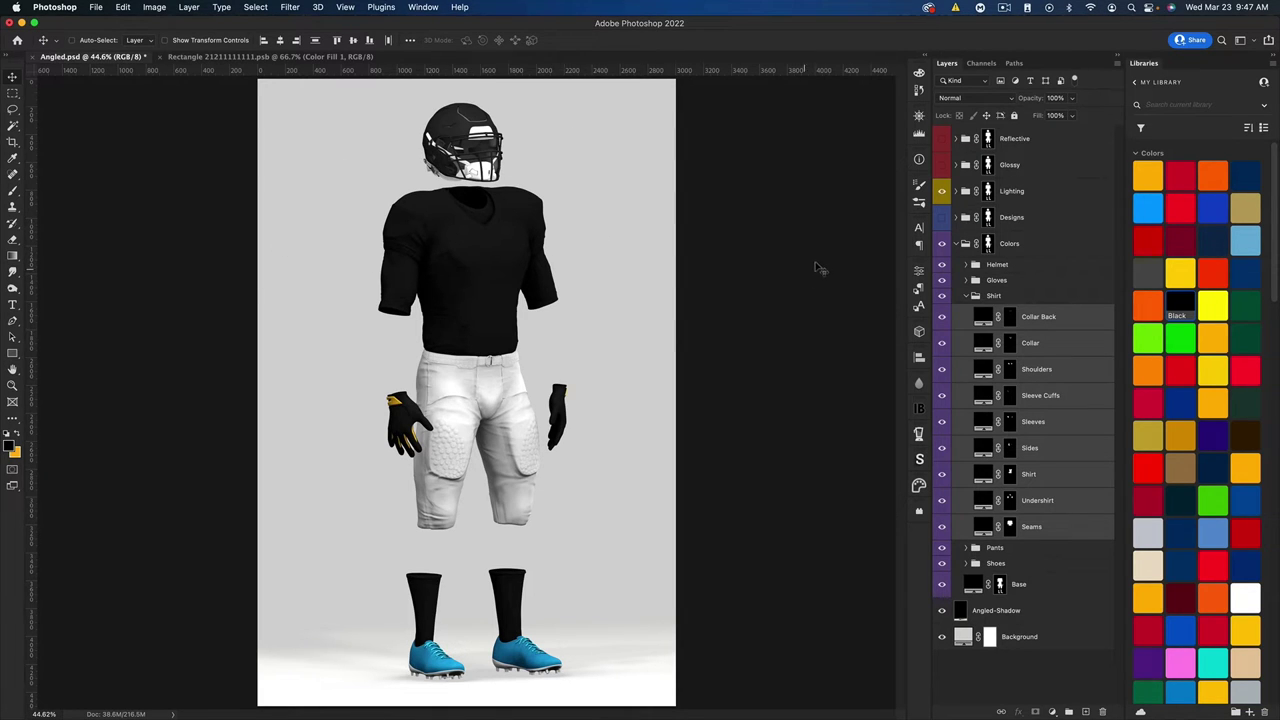
- Recolor the Pants group's layers from Band Front to Pants with the Steelers yellow library swatch
{"action": "left_click", "coordinate": [967, 297]}
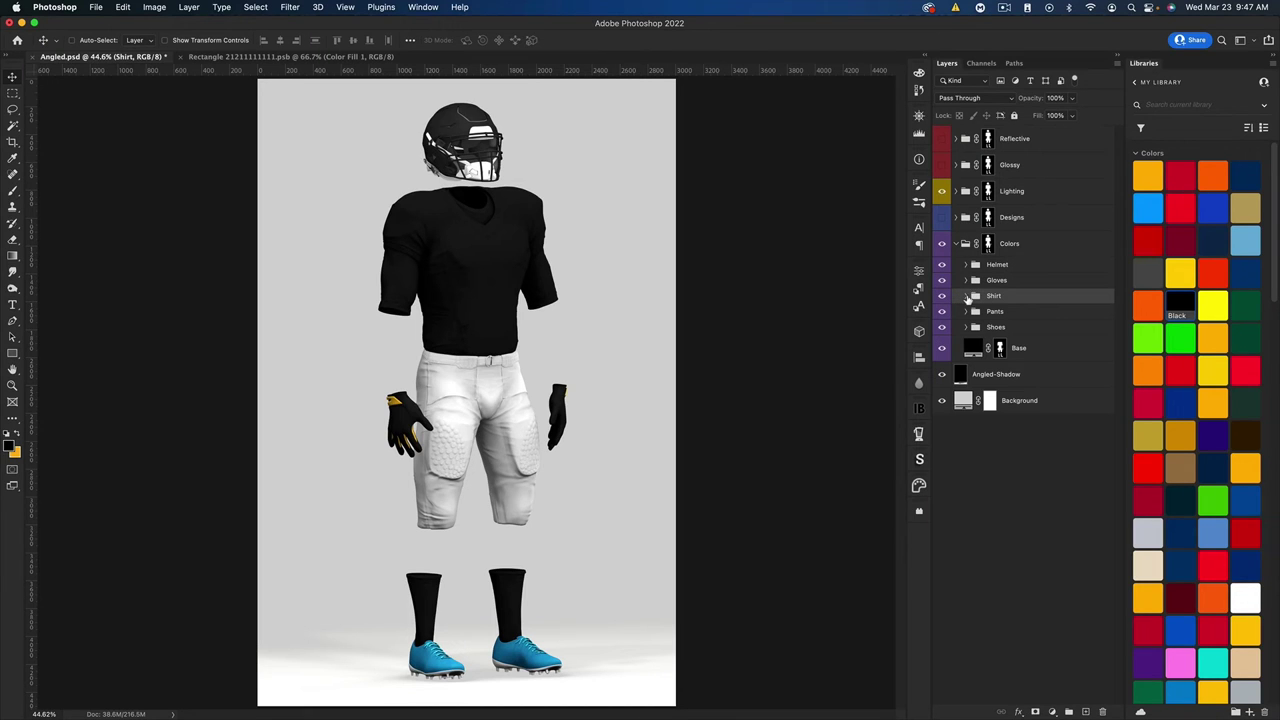
{"action": "left_click", "coordinate": [967, 312]}
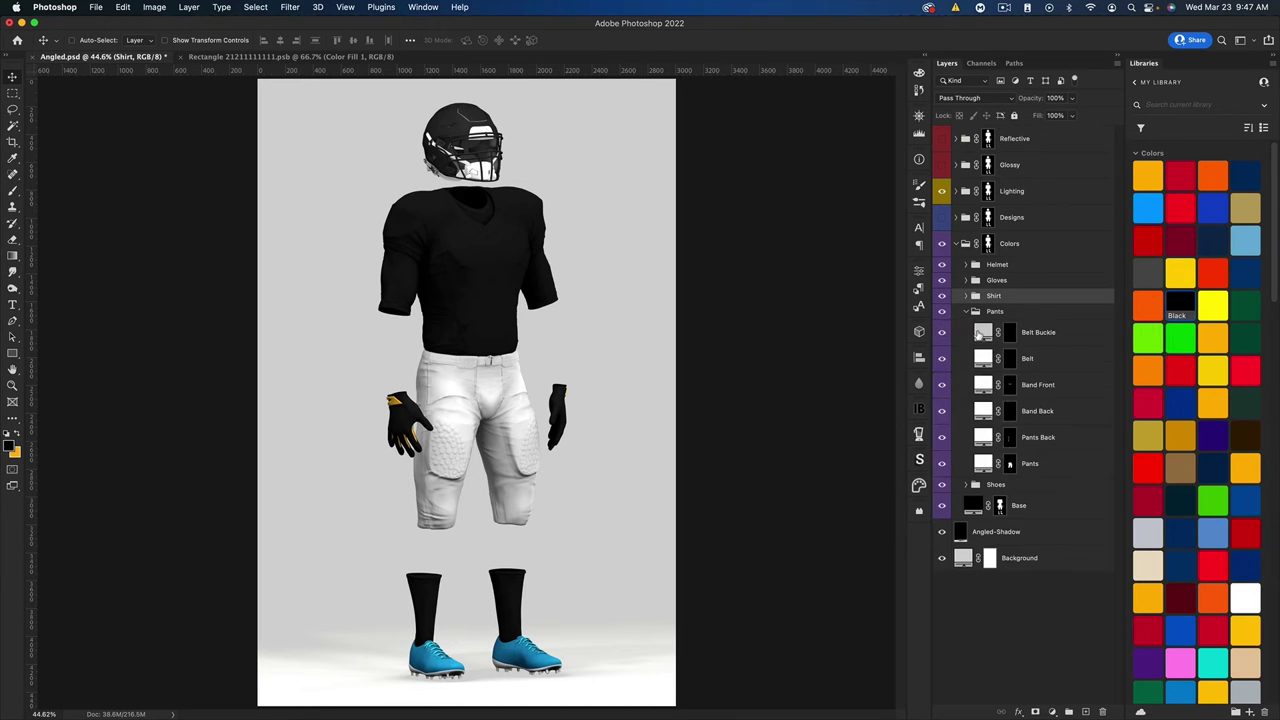
{"action": "left_click", "coordinate": [1034, 386]}
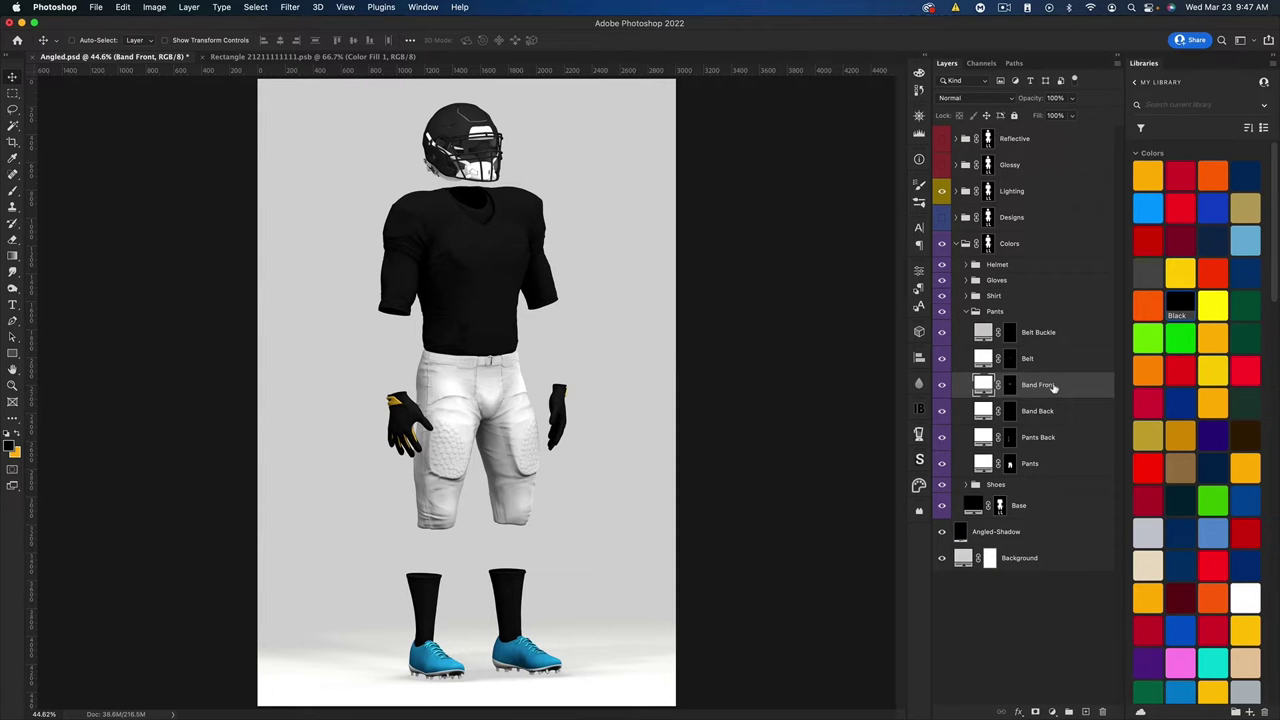
{"action": "left_click", "coordinate": [1052, 472], "text": "shift"}
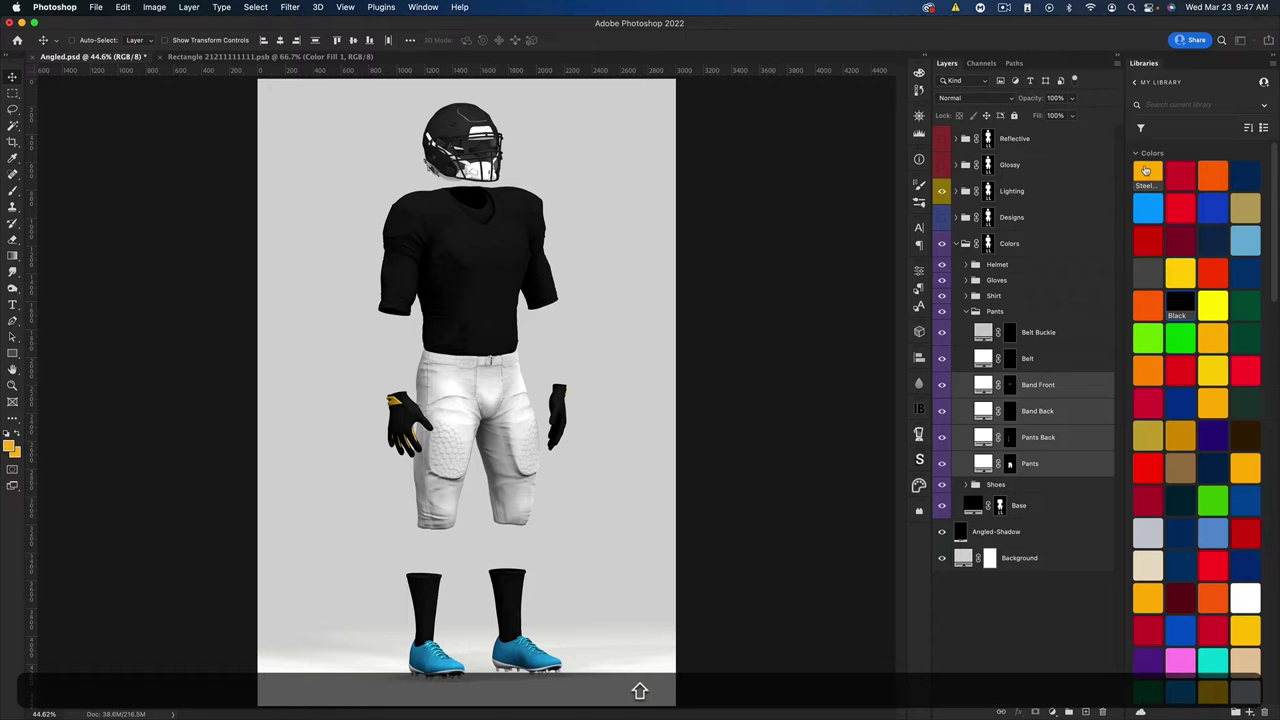
{"action": "left_click", "coordinate": [1146, 172]}
- Recolor the pants' Belt layer with the Black library swatch and collapse the Pants group
{"action": "left_click", "coordinate": [1030, 360]}
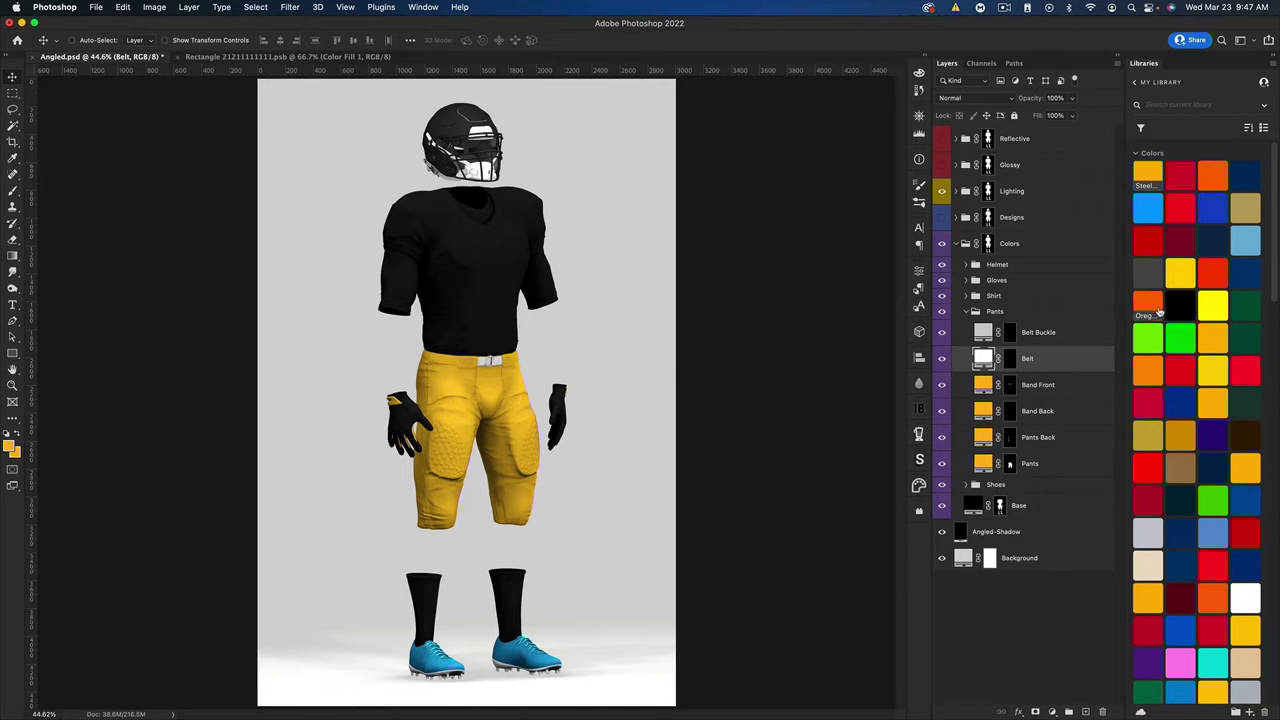
{"action": "left_click", "coordinate": [1188, 304]}
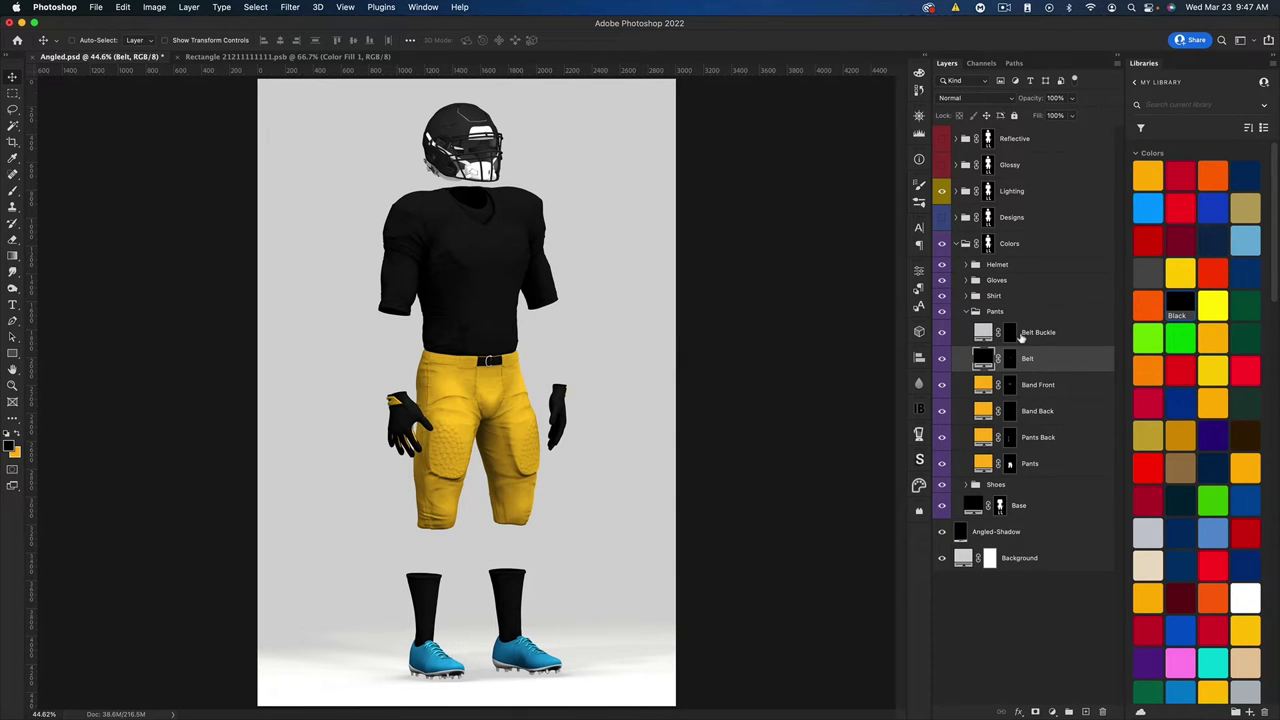
{"action": "left_click", "coordinate": [975, 311]}
- In the Shoes group, recolor the Shoes layer Black and the Shoes Bottom layer Steelers yellow using the library swatches
{"action": "left_click", "coordinate": [975, 327]}
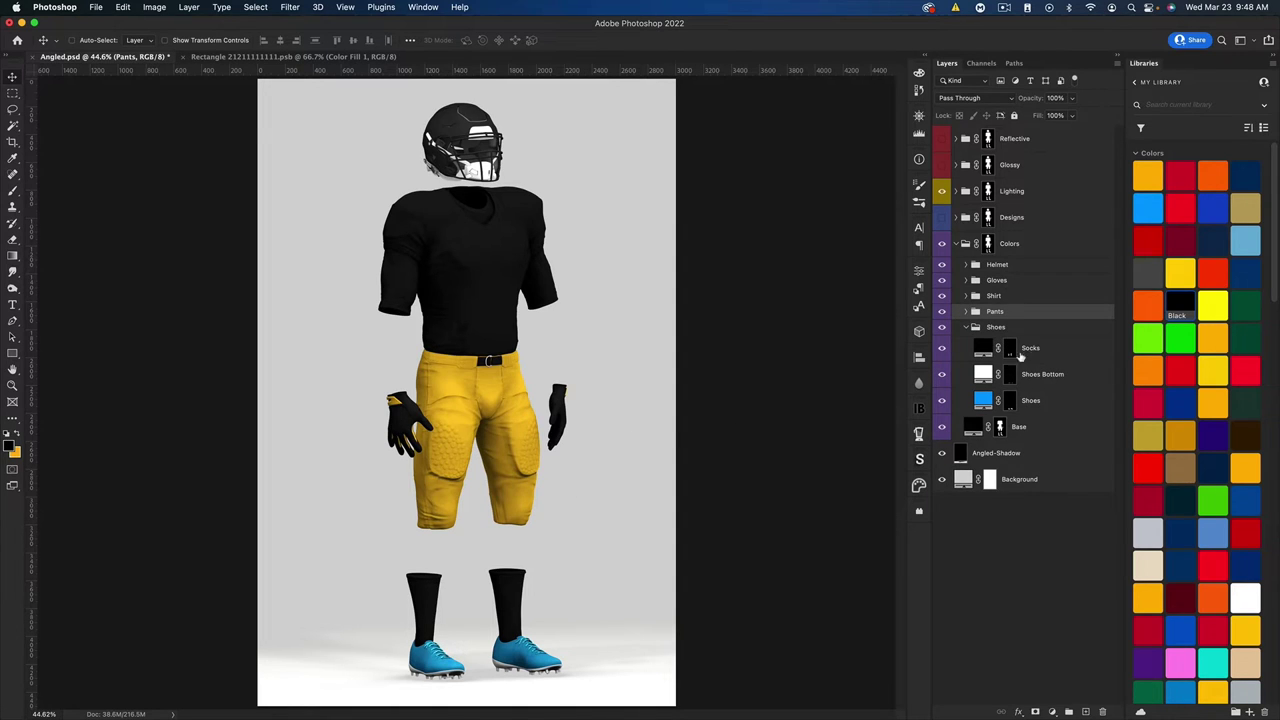
{"action": "left_click", "coordinate": [1040, 402]}
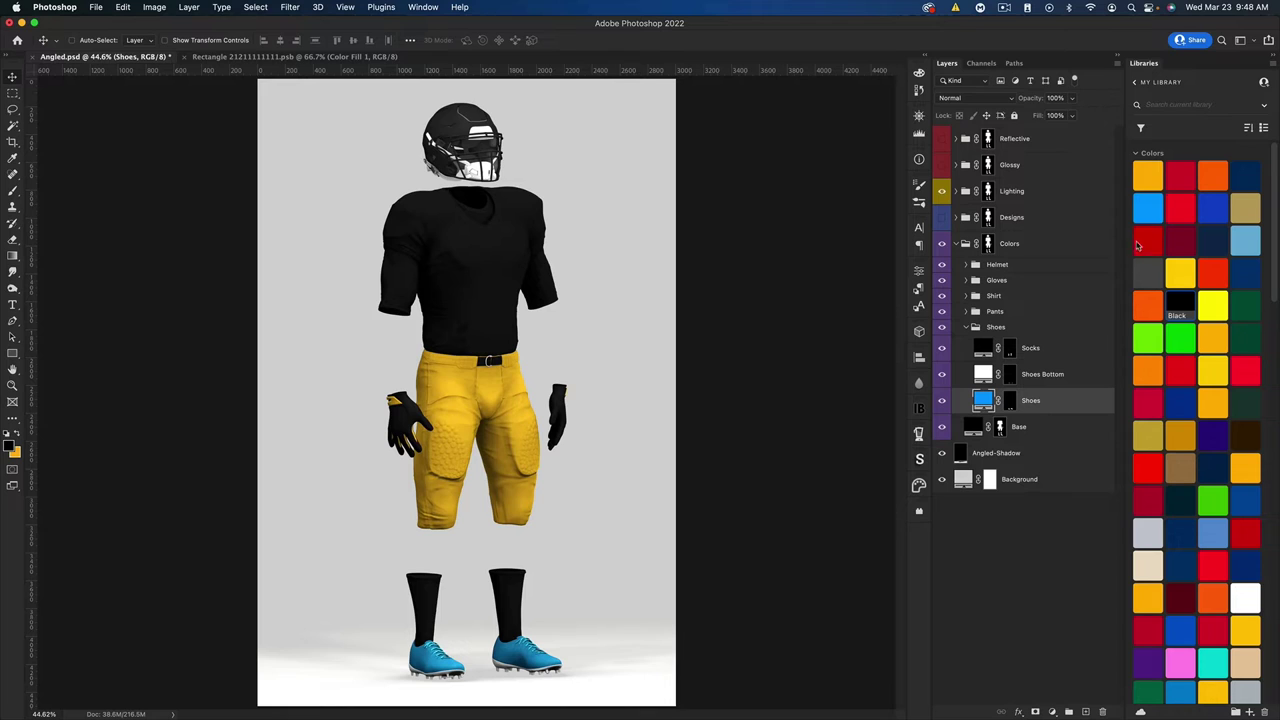
{"action": "left_click", "coordinate": [1178, 301]}
{"action": "left_click", "coordinate": [1030, 380]}
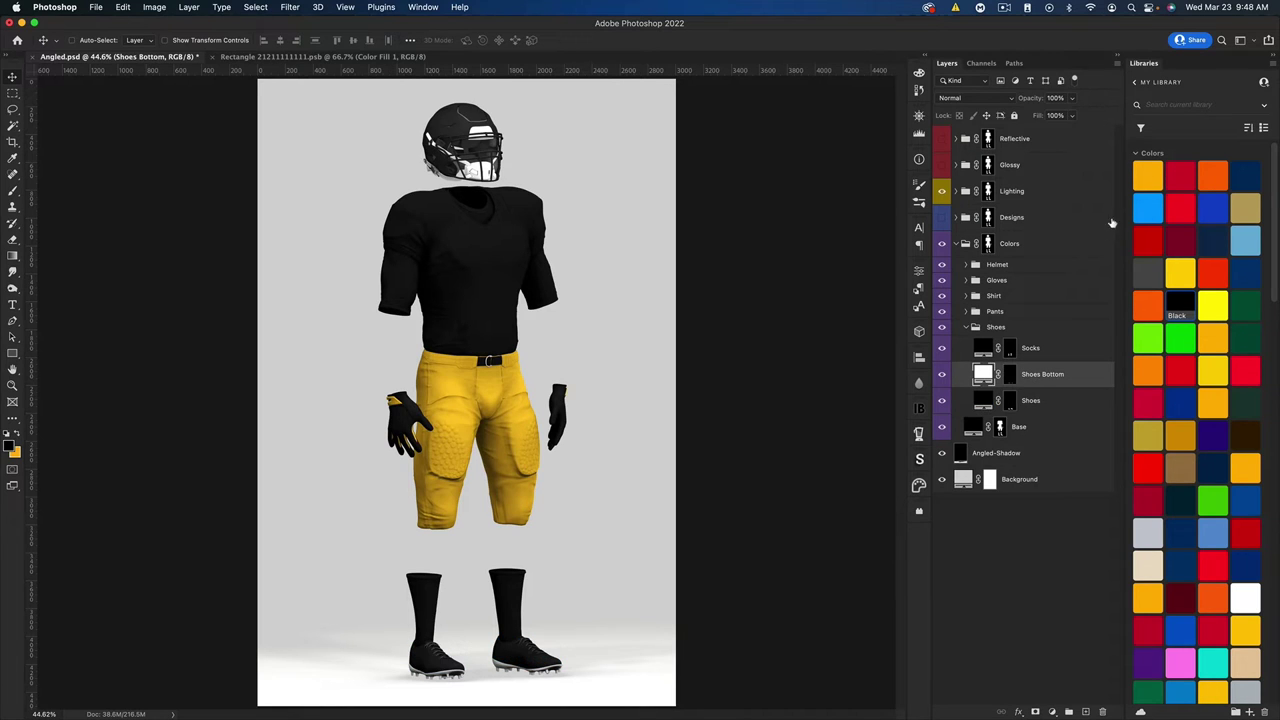
{"action": "left_click", "coordinate": [1148, 176]}
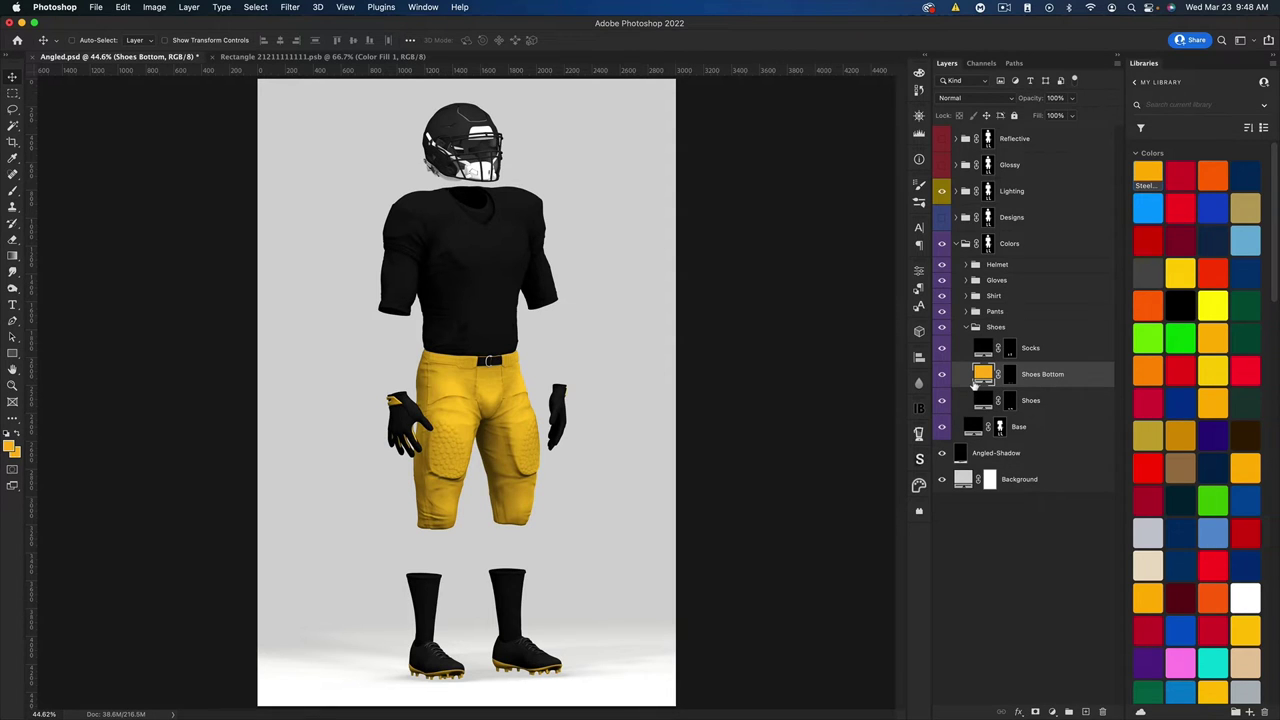
{"action": "left_click", "coordinate": [966, 328]}
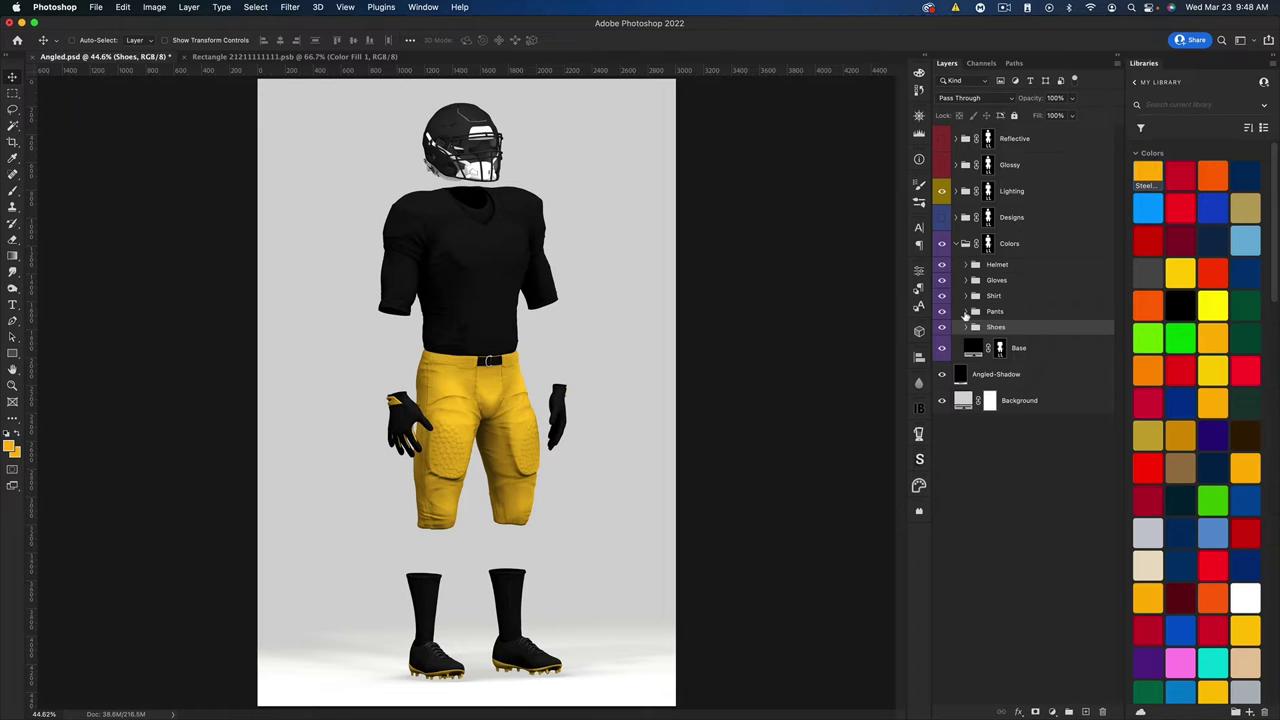
- Try the Steelers yellow library swatch on the pants' Belt layer and restore it to Black
{"action": "left_click", "coordinate": [966, 312]}
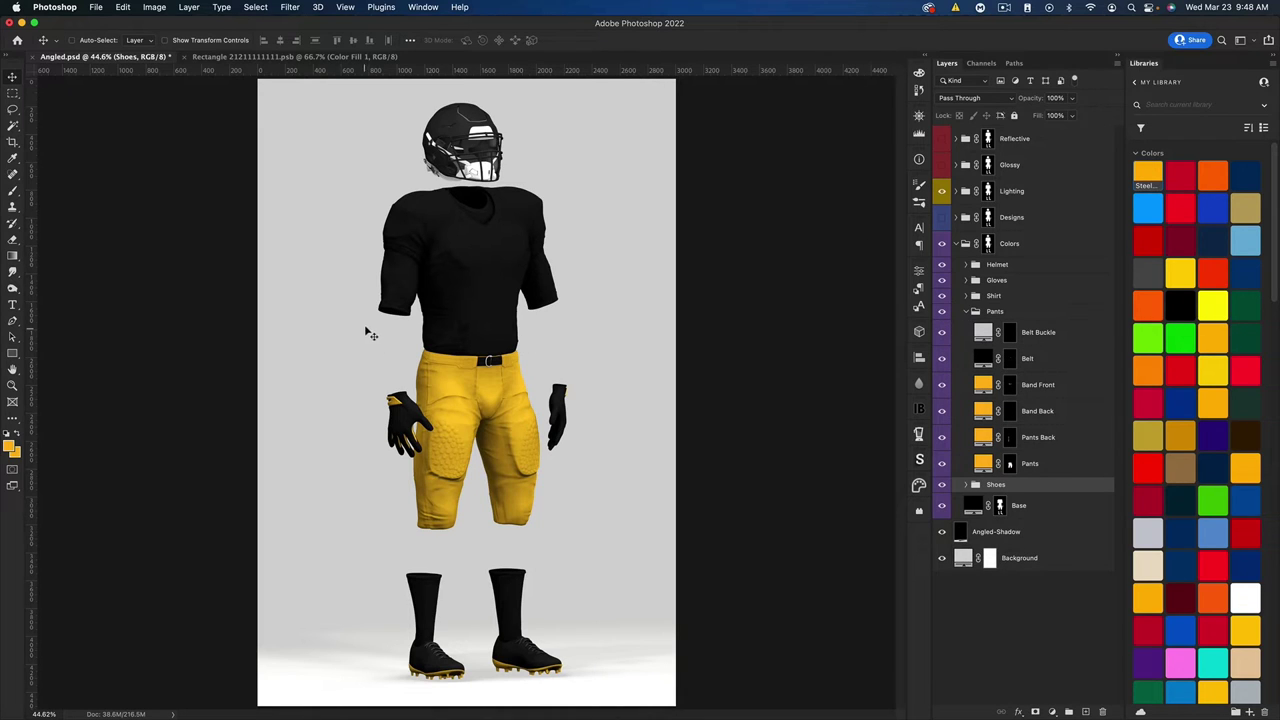
{"action": "left_click", "coordinate": [1025, 362]}
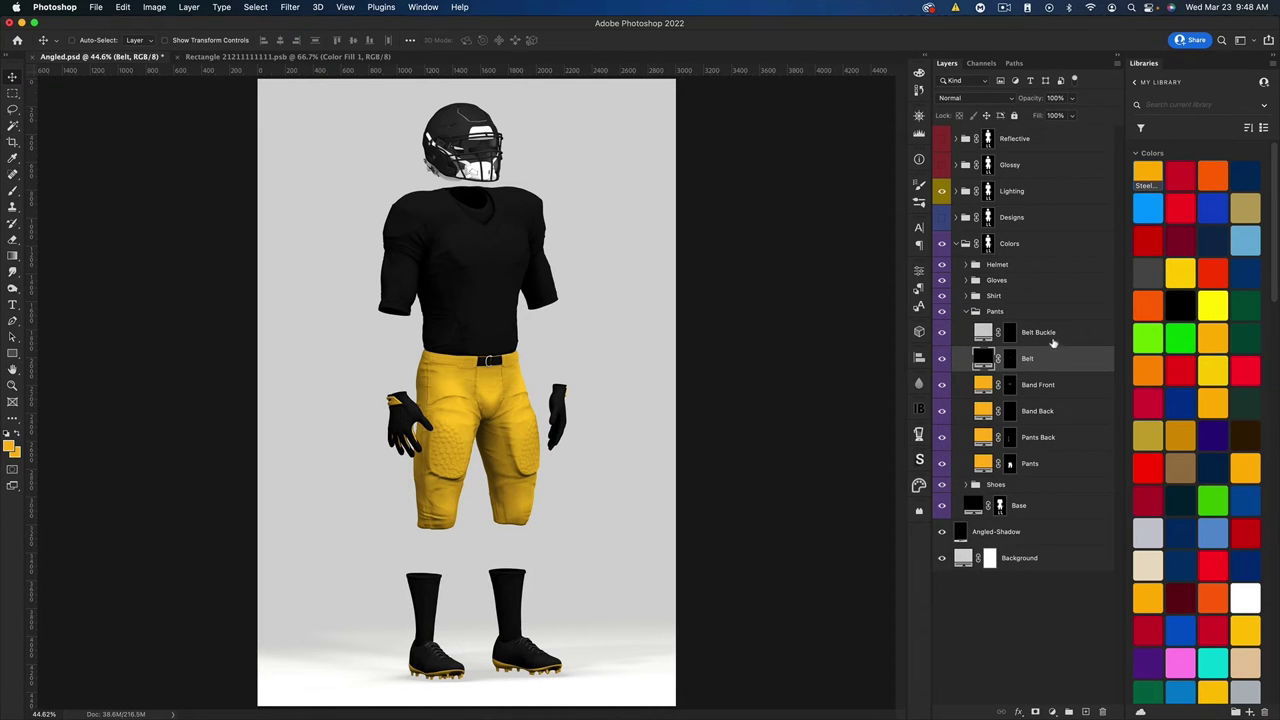
{"action": "left_click", "coordinate": [1146, 172]}
{"action": "left_click", "coordinate": [1181, 302]}
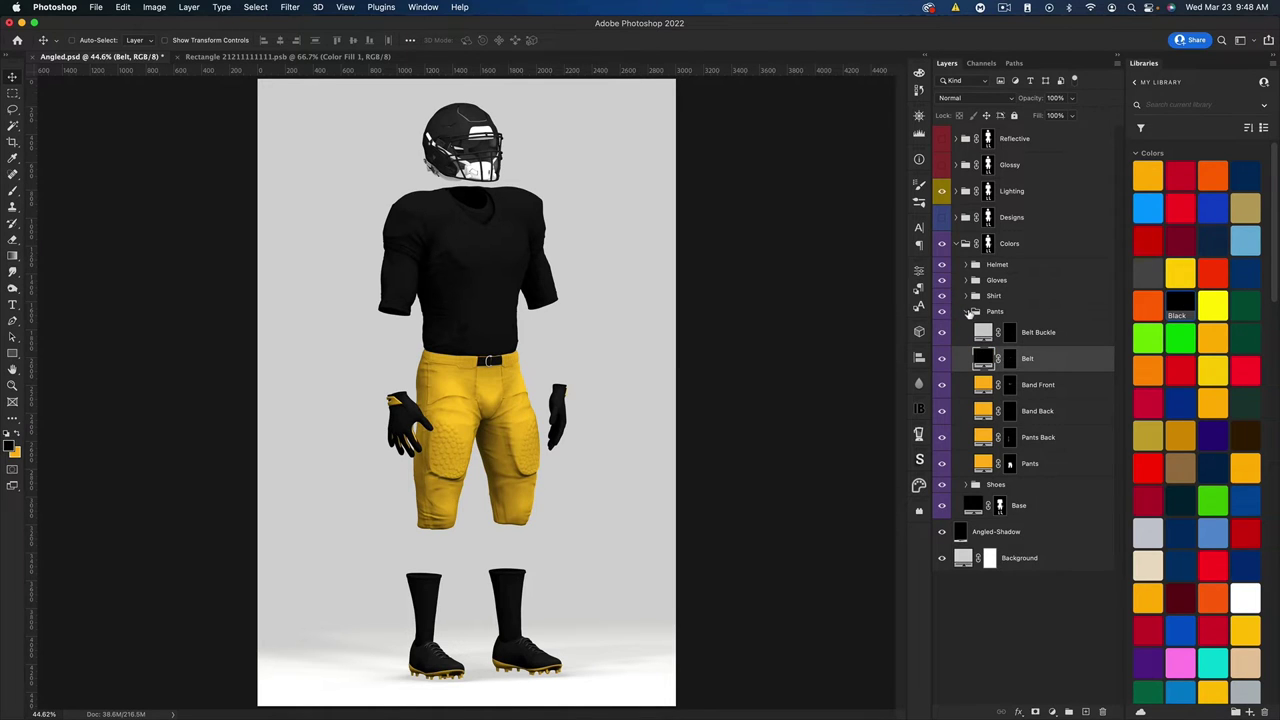
- Collapse the Pants and Colors groups and make the Designs group visible
{"action": "left_click", "coordinate": [968, 312]}
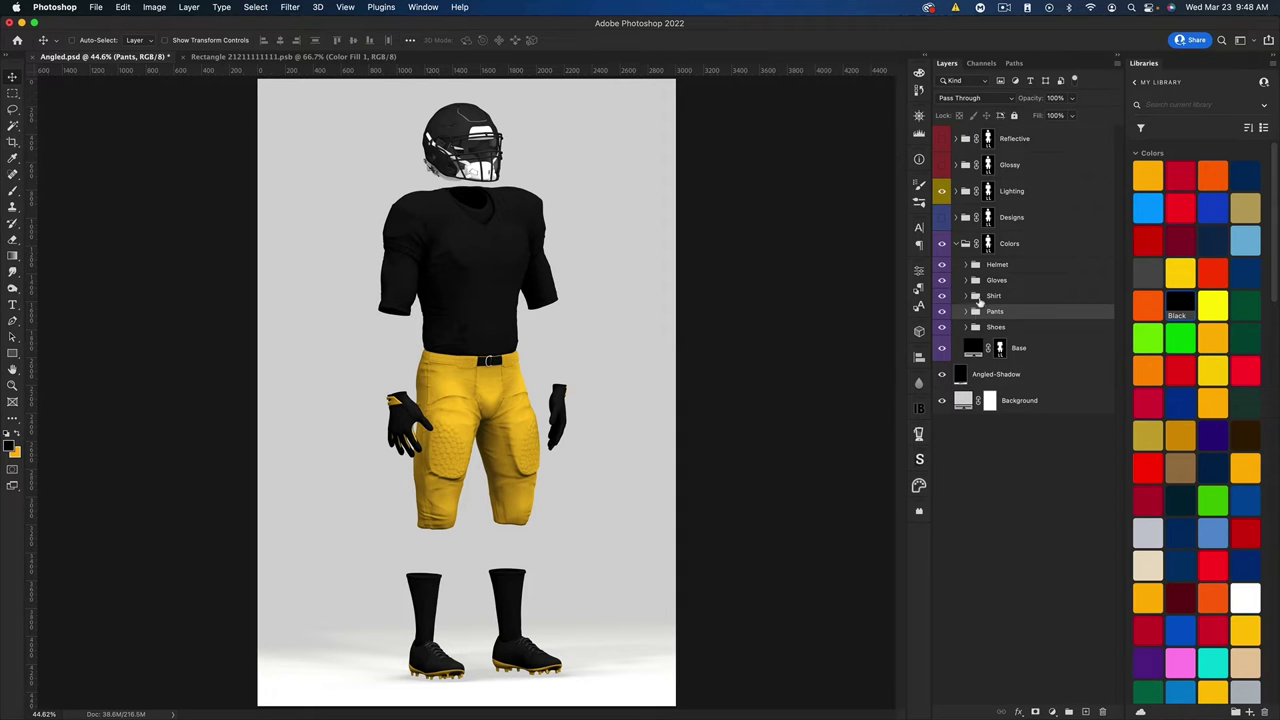
{"action": "left_click", "coordinate": [956, 244]}
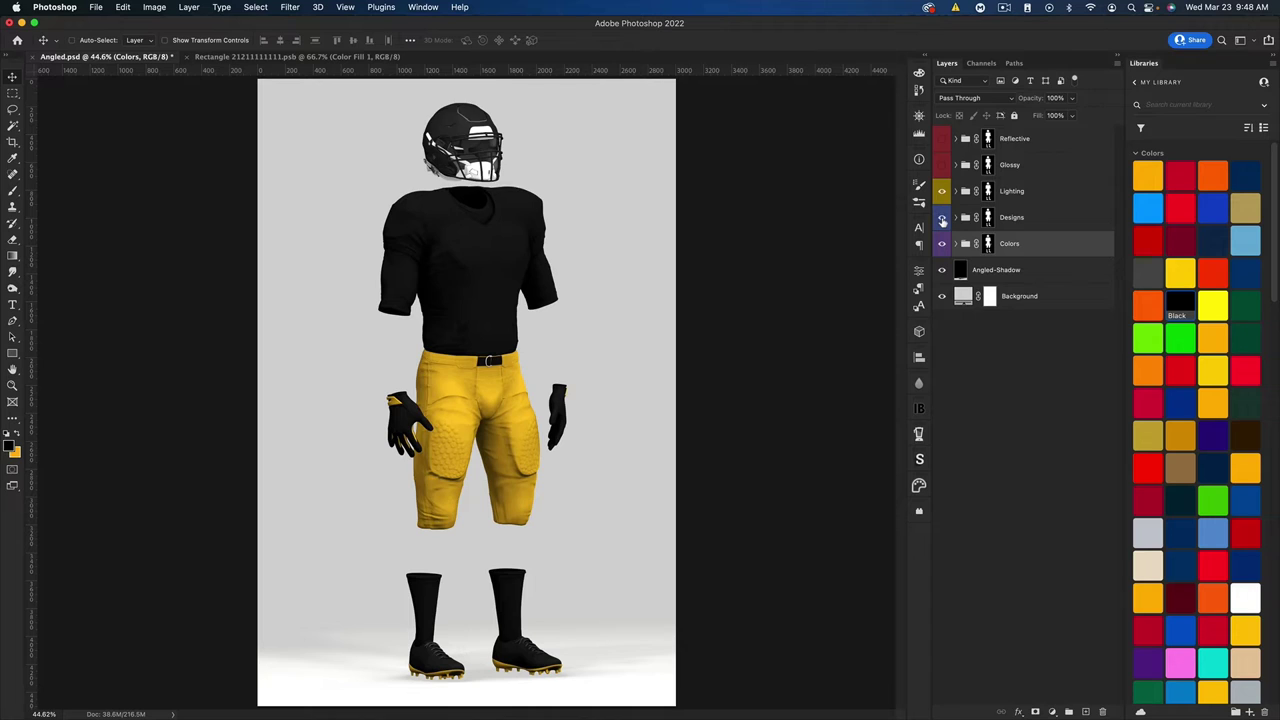
{"action": "left_click", "coordinate": [941, 218]}
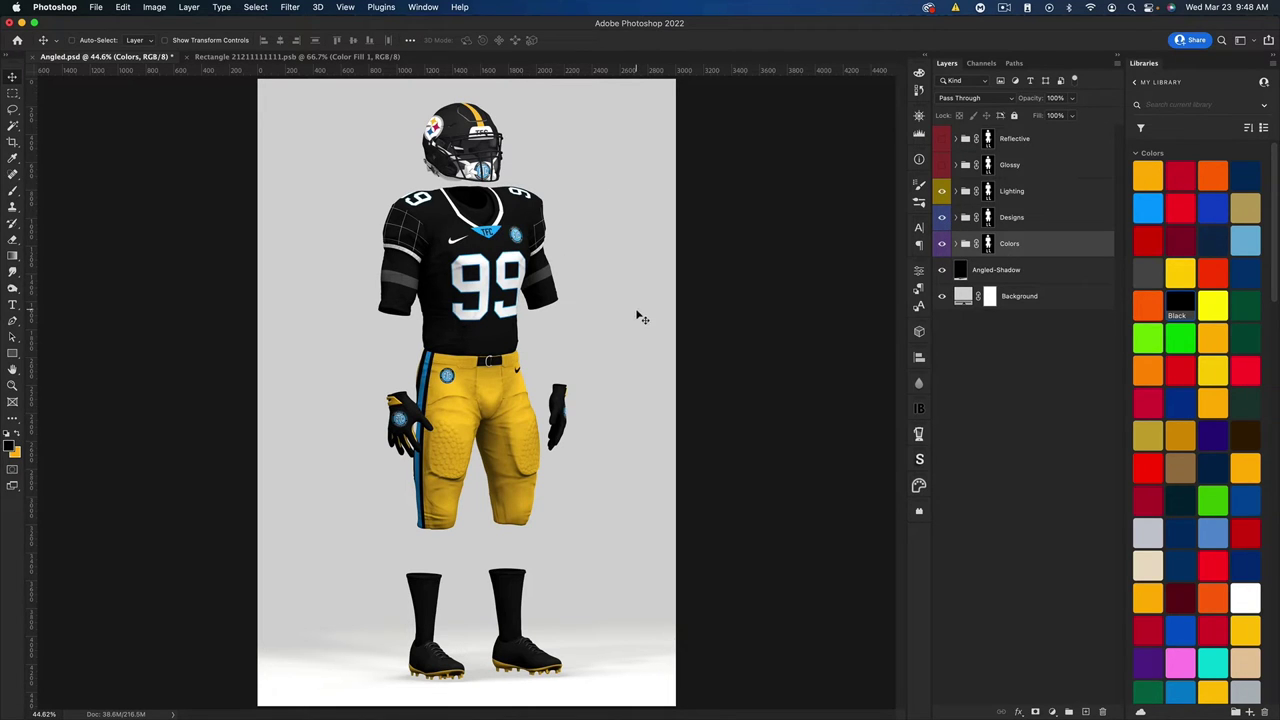
- Make the Lighten group inside Lighting visible and set its opacity to 50%
{"action": "left_click", "coordinate": [956, 191]}
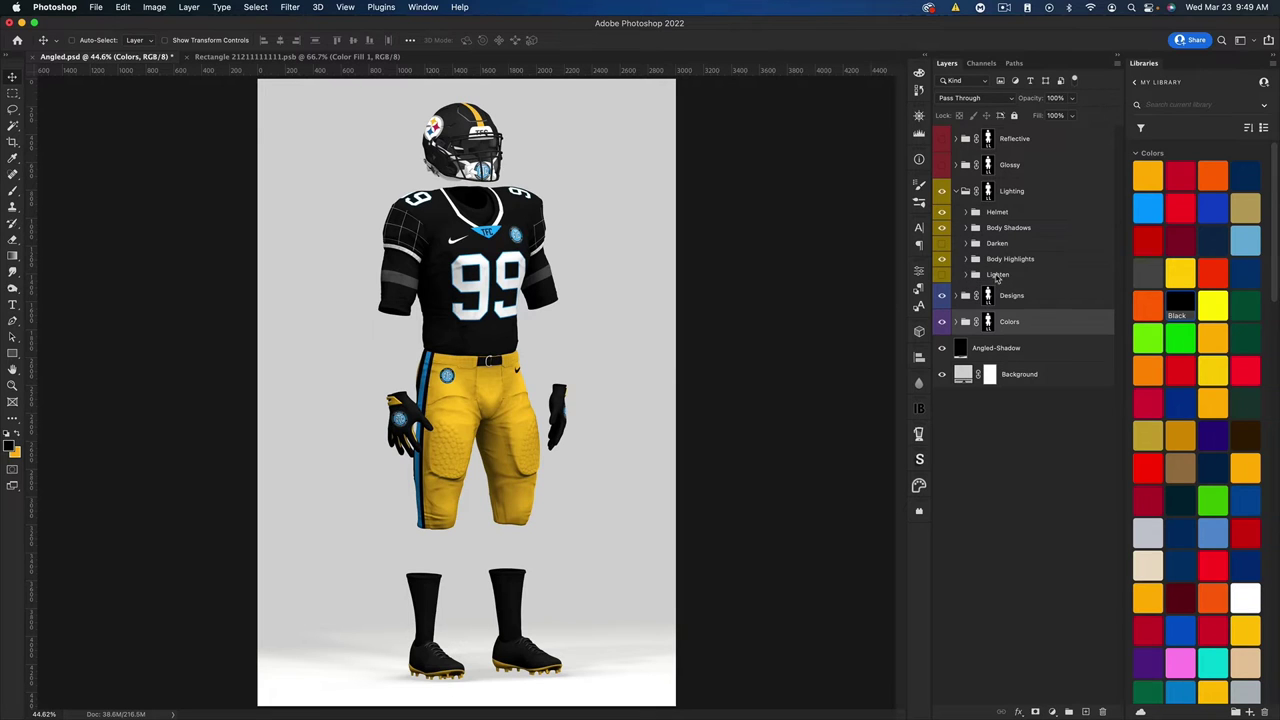
{"action": "left_click", "coordinate": [997, 276]}
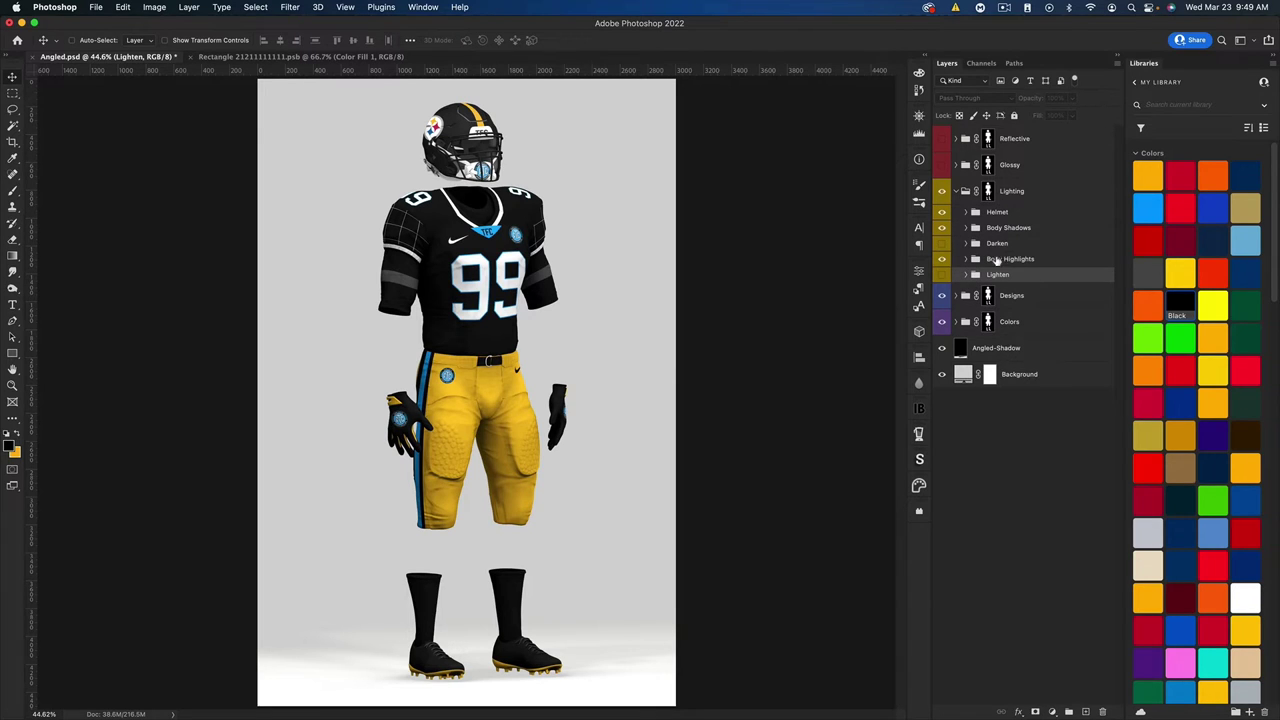
{"action": "left_click", "coordinate": [941, 274]}
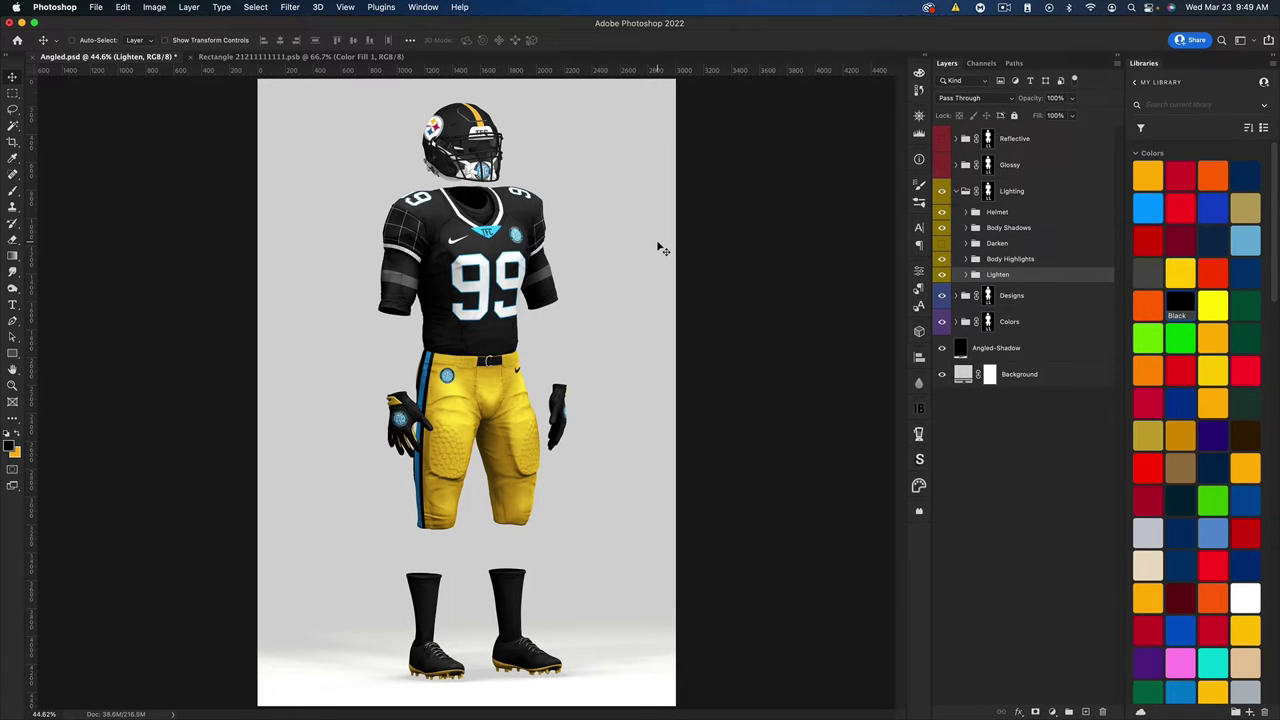
{"action": "left_click", "coordinate": [1055, 97]}
{"action": "type", "text": "50"}
{"action": "key", "text": "Return"}
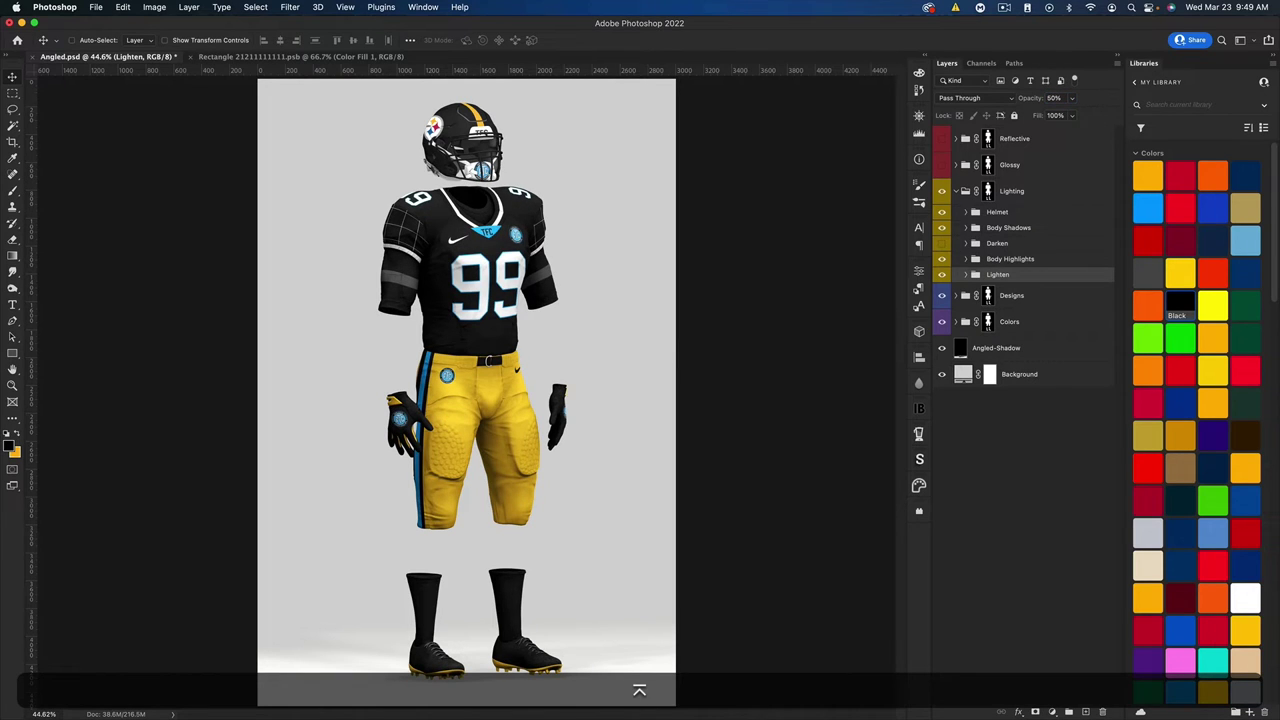
- Expand the Colors group and compare the uniform with the Lighten group hidden and shown
{"action": "left_click", "coordinate": [962, 322]}
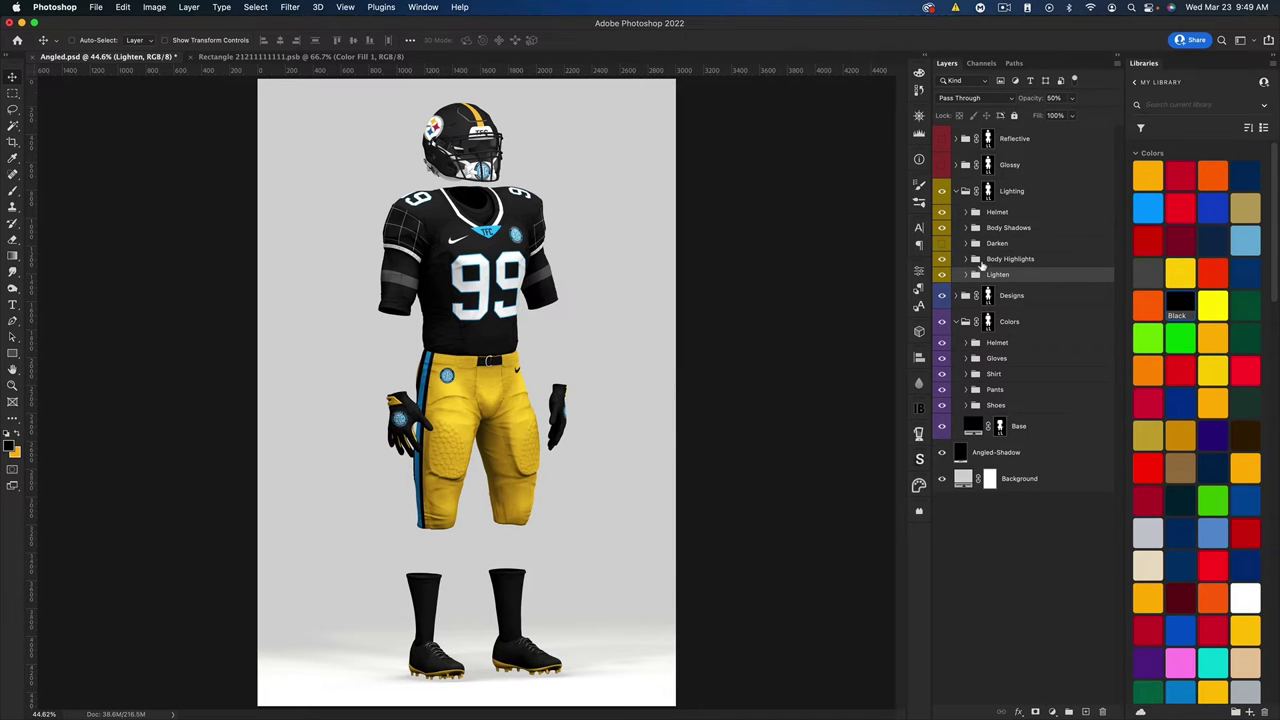
{"action": "left_click", "coordinate": [941, 274]}
{"action": "left_click", "coordinate": [941, 274]}
- Expand the Pants color group and load the Pants layer's mask as a selection
{"action": "left_click", "coordinate": [968, 390]}
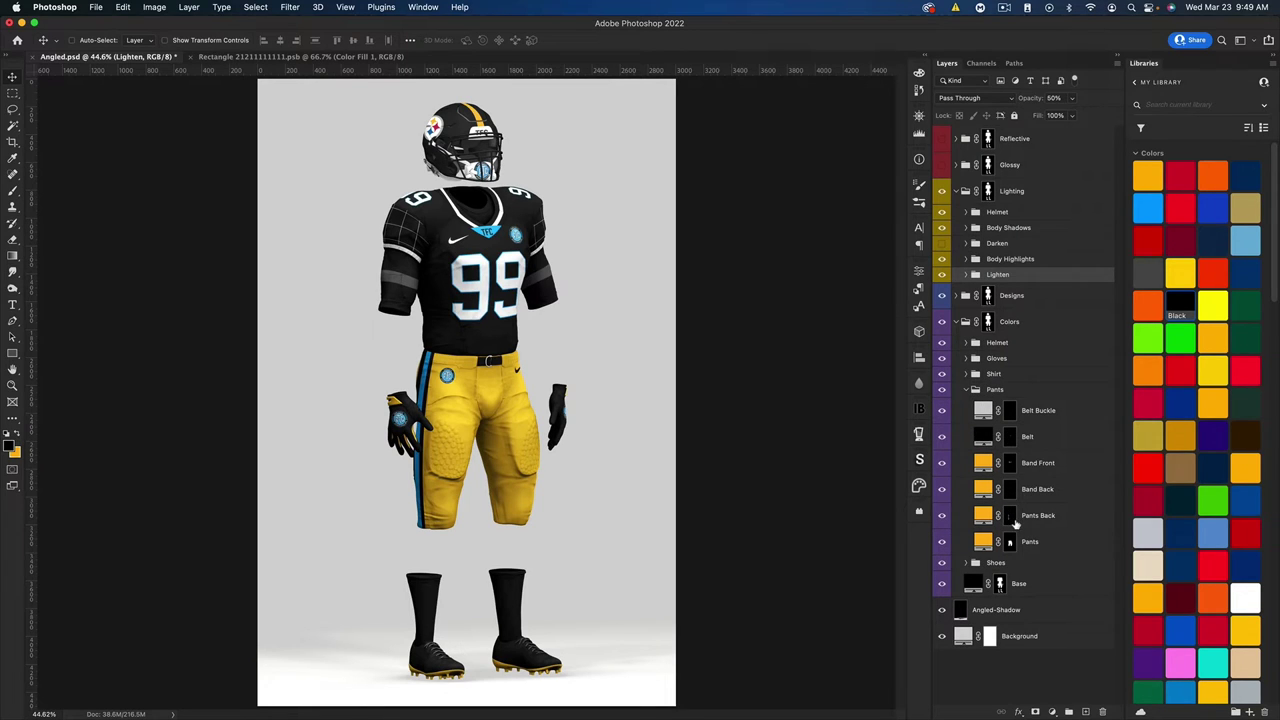
{"action": "key", "text": "super"}
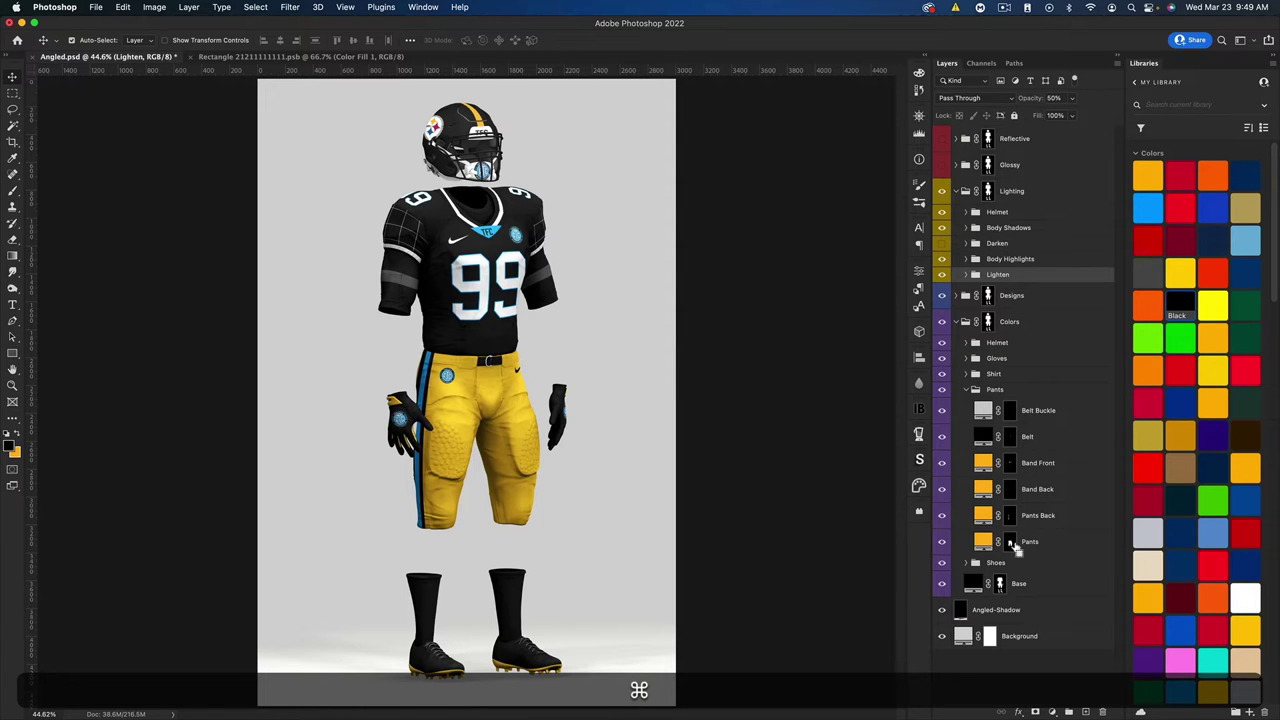
{"action": "left_click", "coordinate": [1010, 545], "text": "super"}
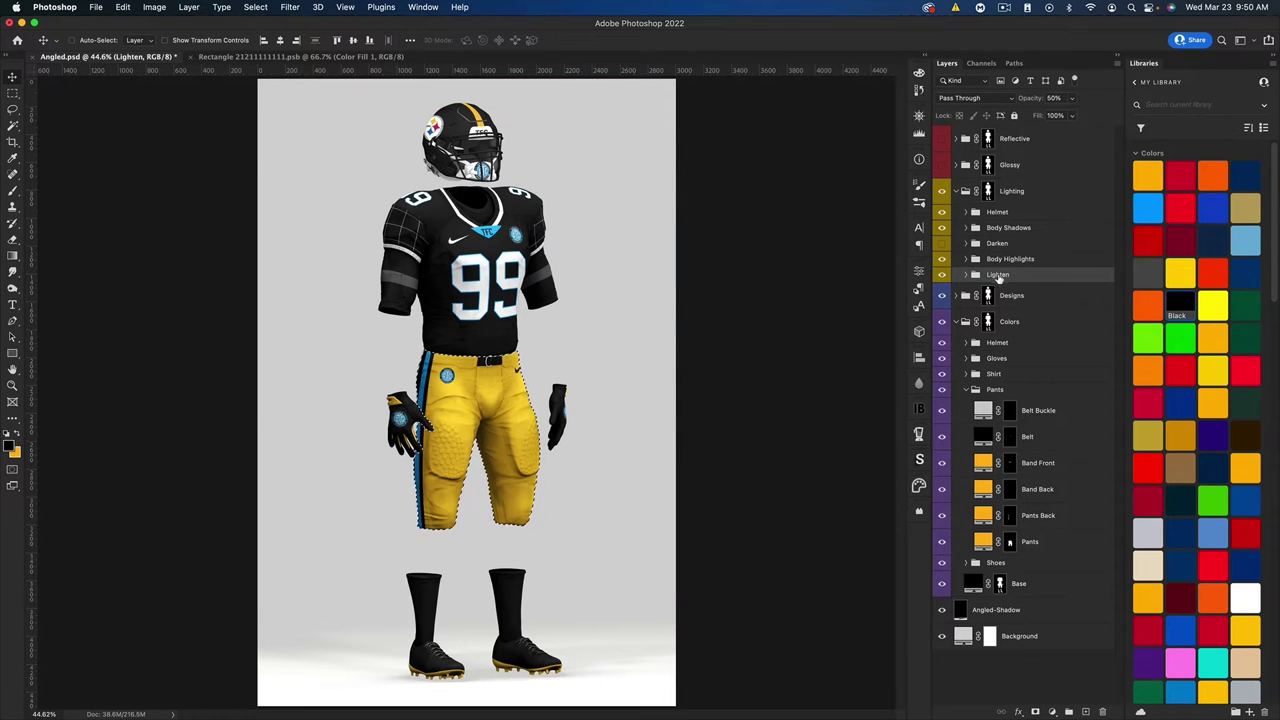
- Add a layer mask to the Lighten group from the pants selection and invert the mask
{"action": "left_click", "coordinate": [1035, 712]}
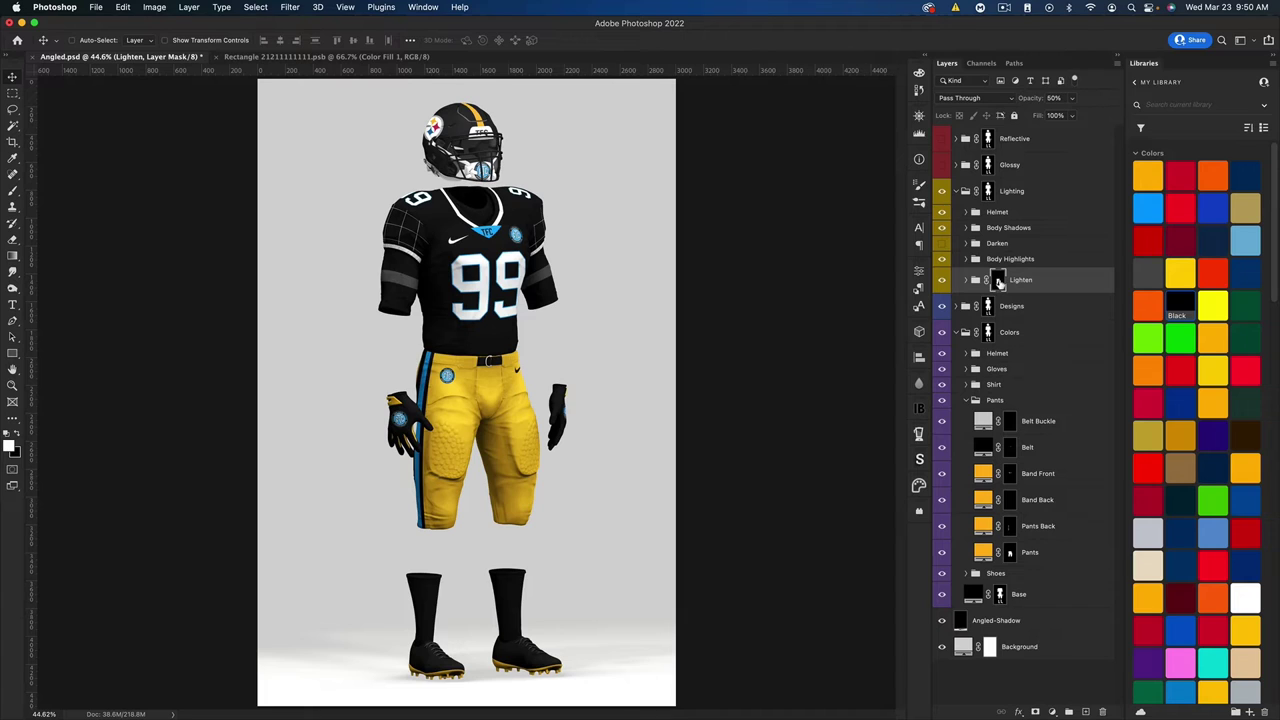
{"action": "key", "text": "super"}
{"action": "key", "text": "super+i"}
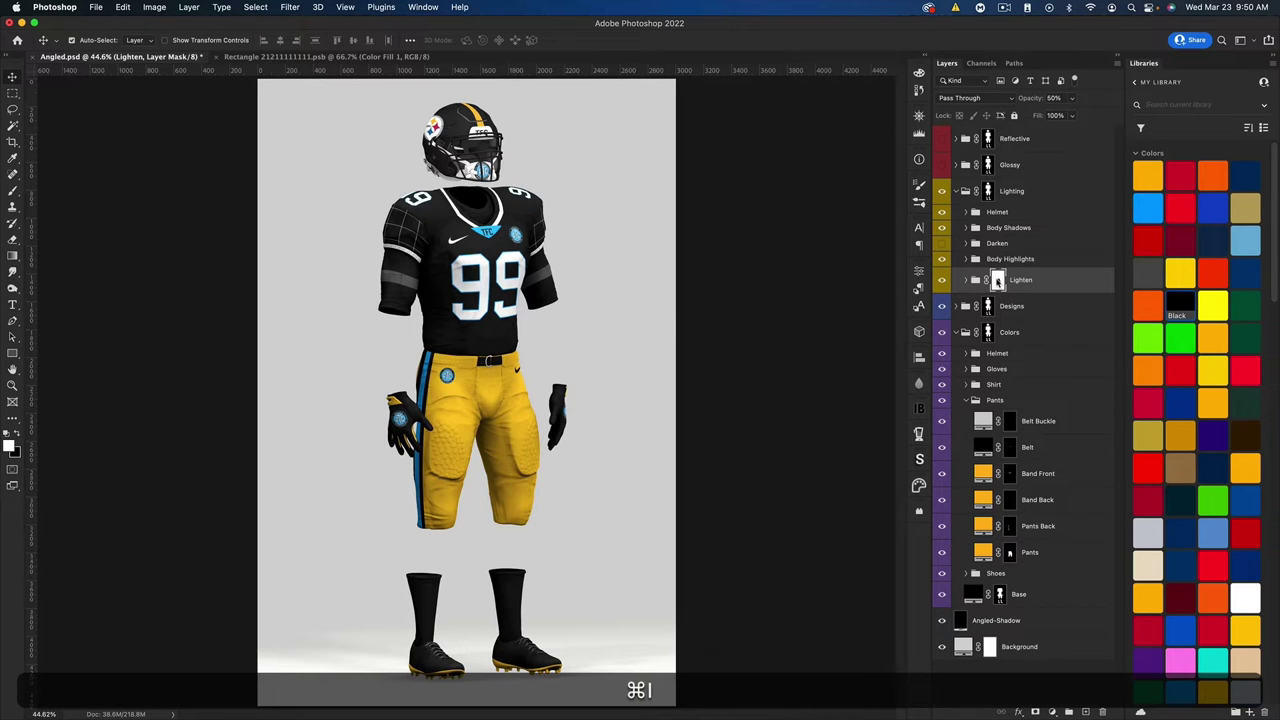
{"action": "key", "text": "super"}
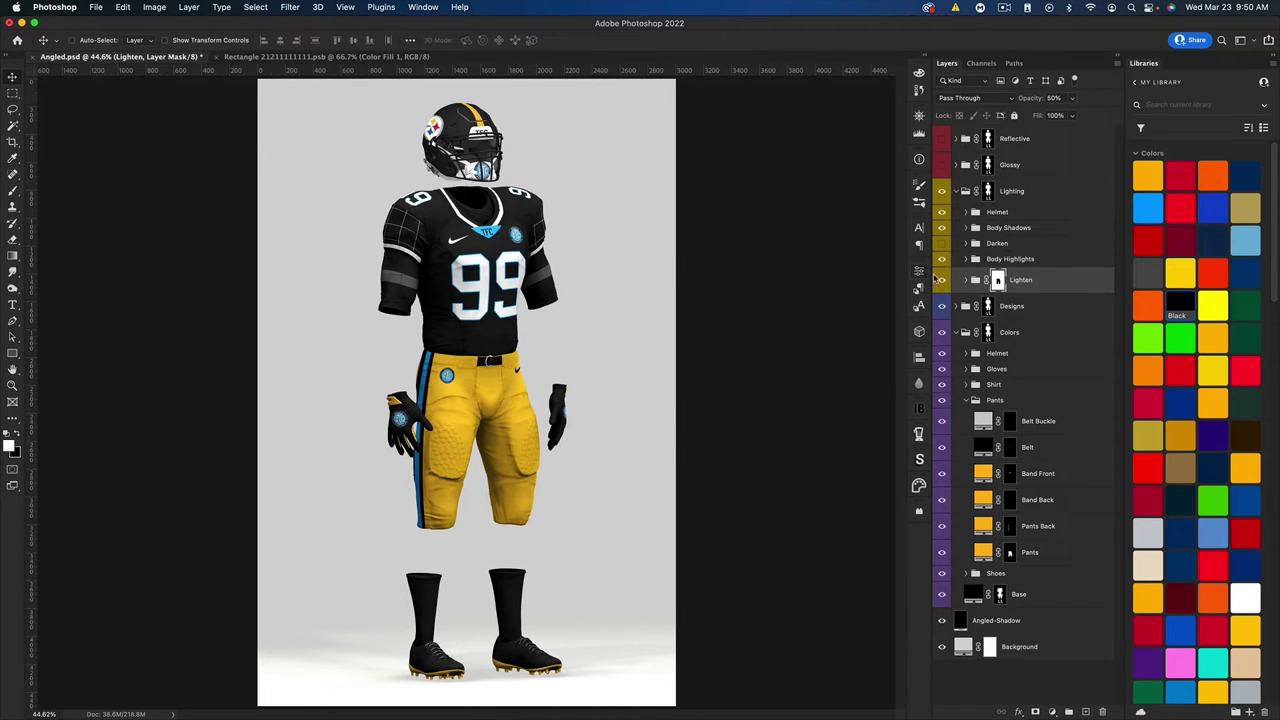
- Delete the layer mask from the Lighten group
{"action": "right_click", "coordinate": [998, 281]}
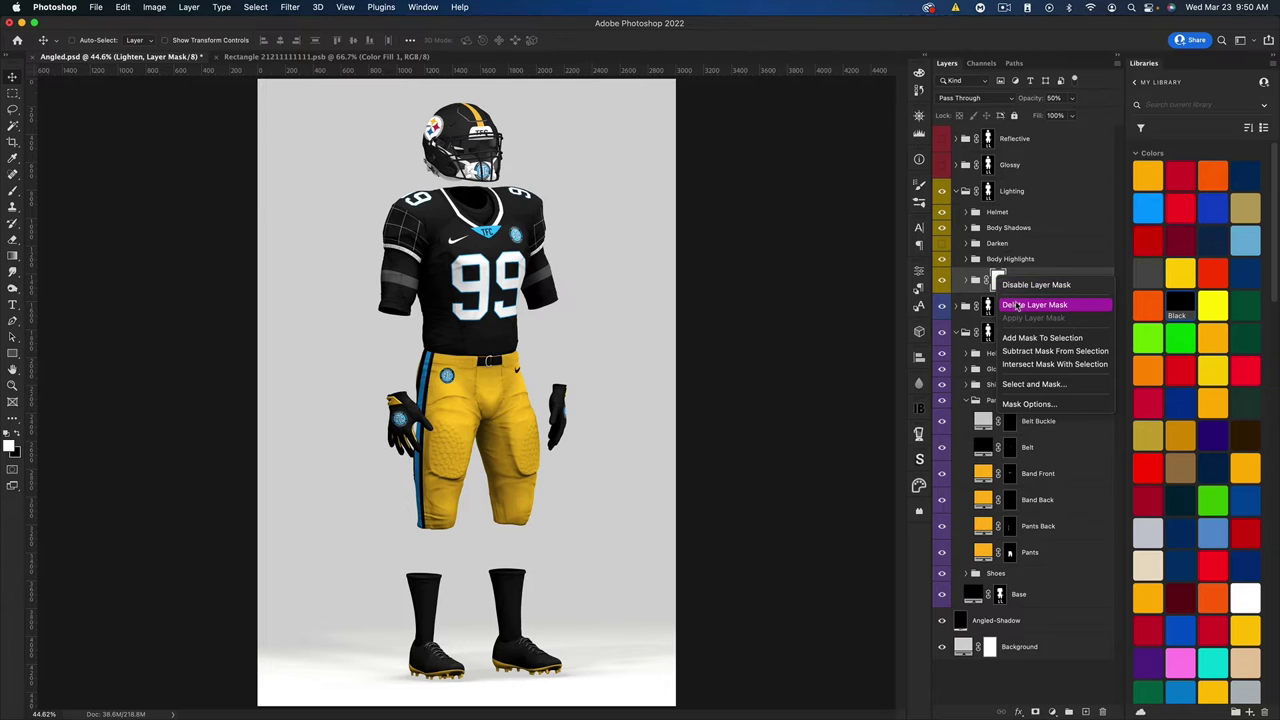
{"action": "left_click", "coordinate": [1007, 306]}
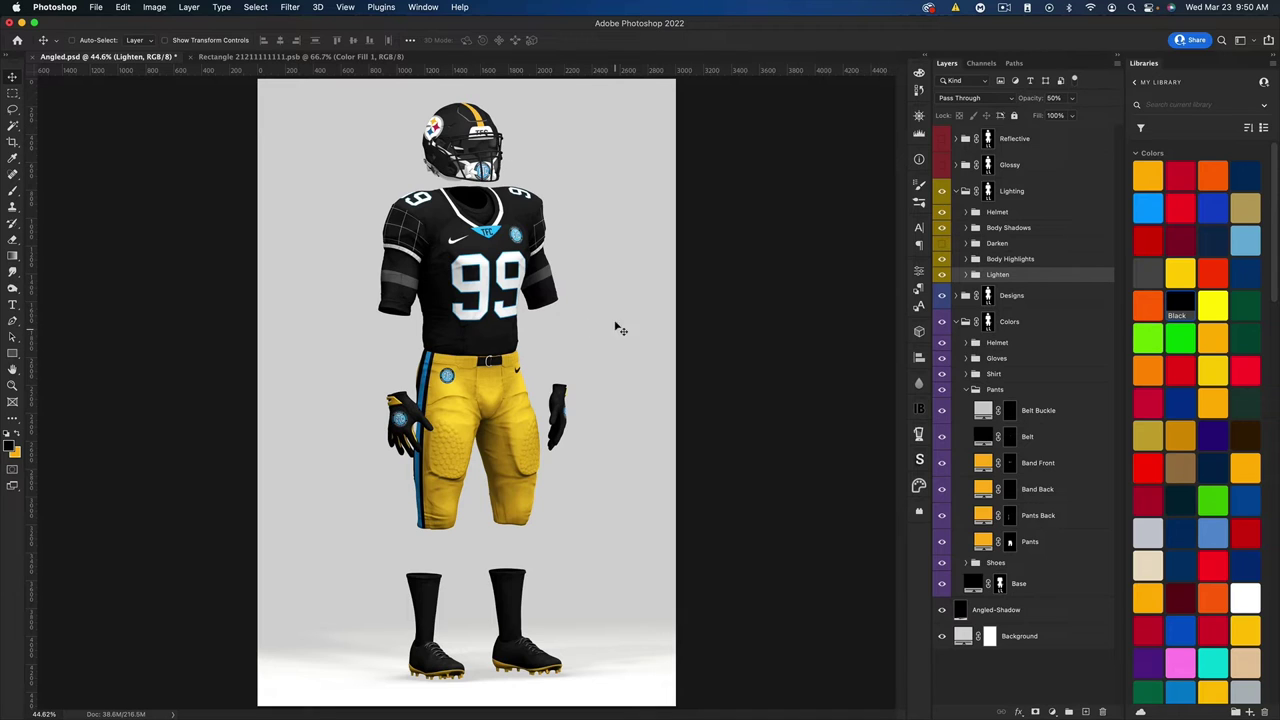
- Compare the uniform with the Lighten and Darken groups shown and hidden, and check the Body Highlights opacity
{"action": "left_click", "coordinate": [942, 275]}
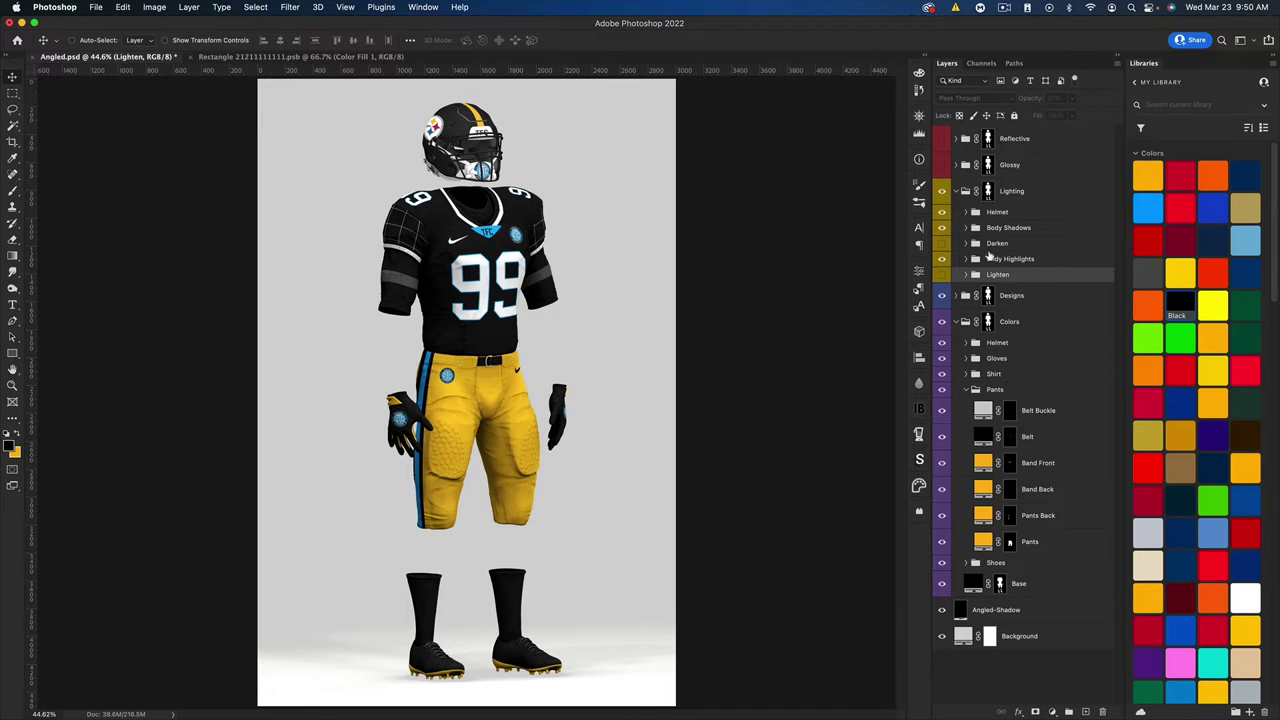
{"action": "left_click", "coordinate": [942, 243]}
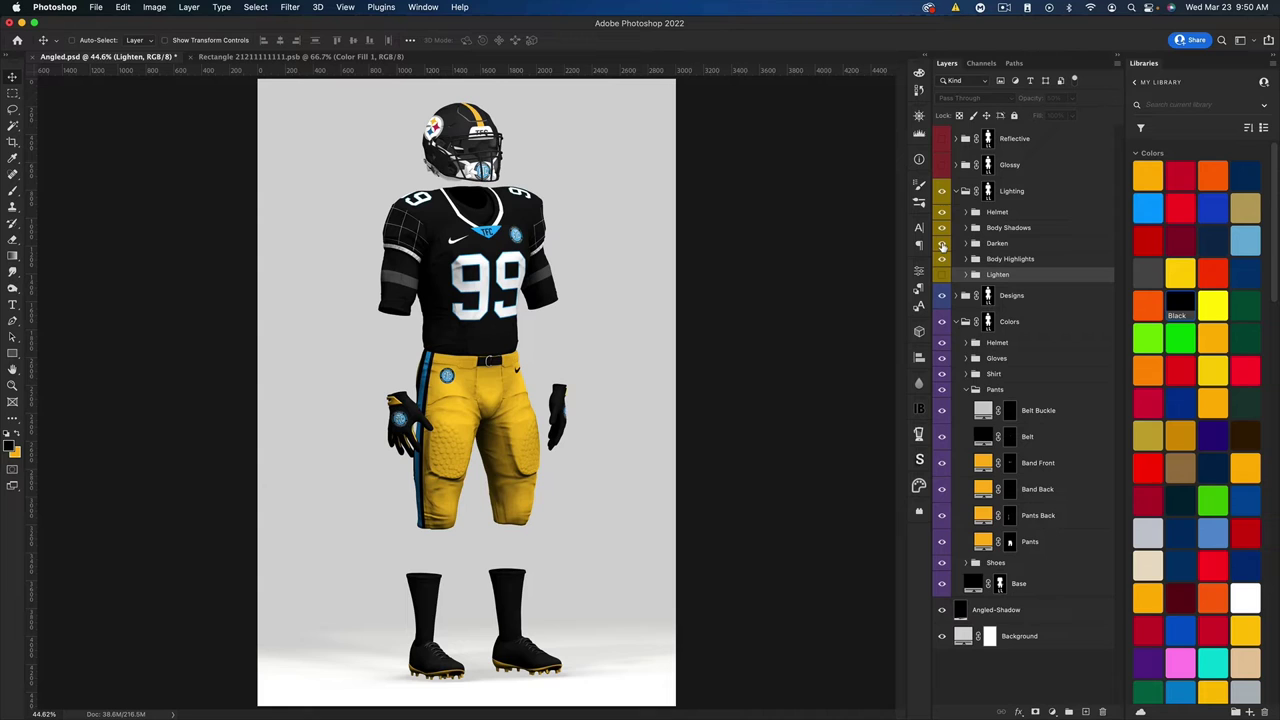
{"action": "left_click", "coordinate": [942, 243]}
{"action": "left_click", "coordinate": [942, 275]}
{"action": "left_click", "coordinate": [942, 243]}
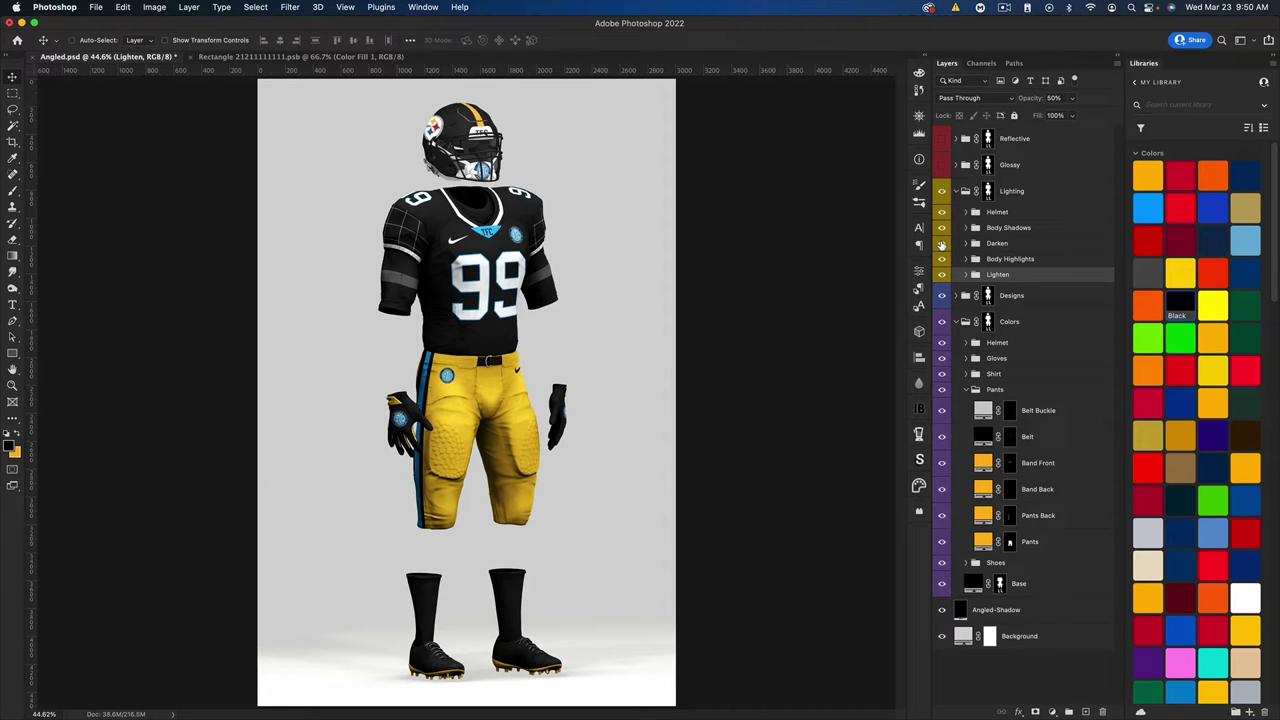
{"action": "left_click", "coordinate": [942, 243]}
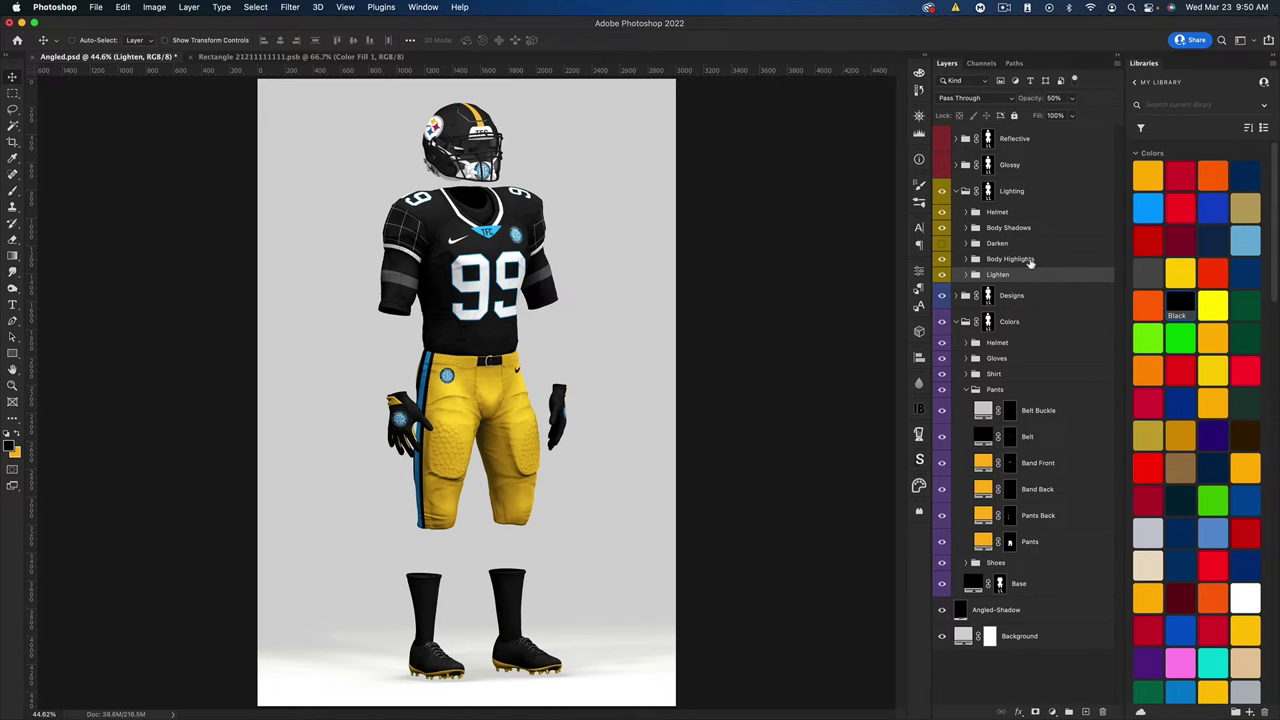
{"action": "left_click", "coordinate": [1003, 260]}
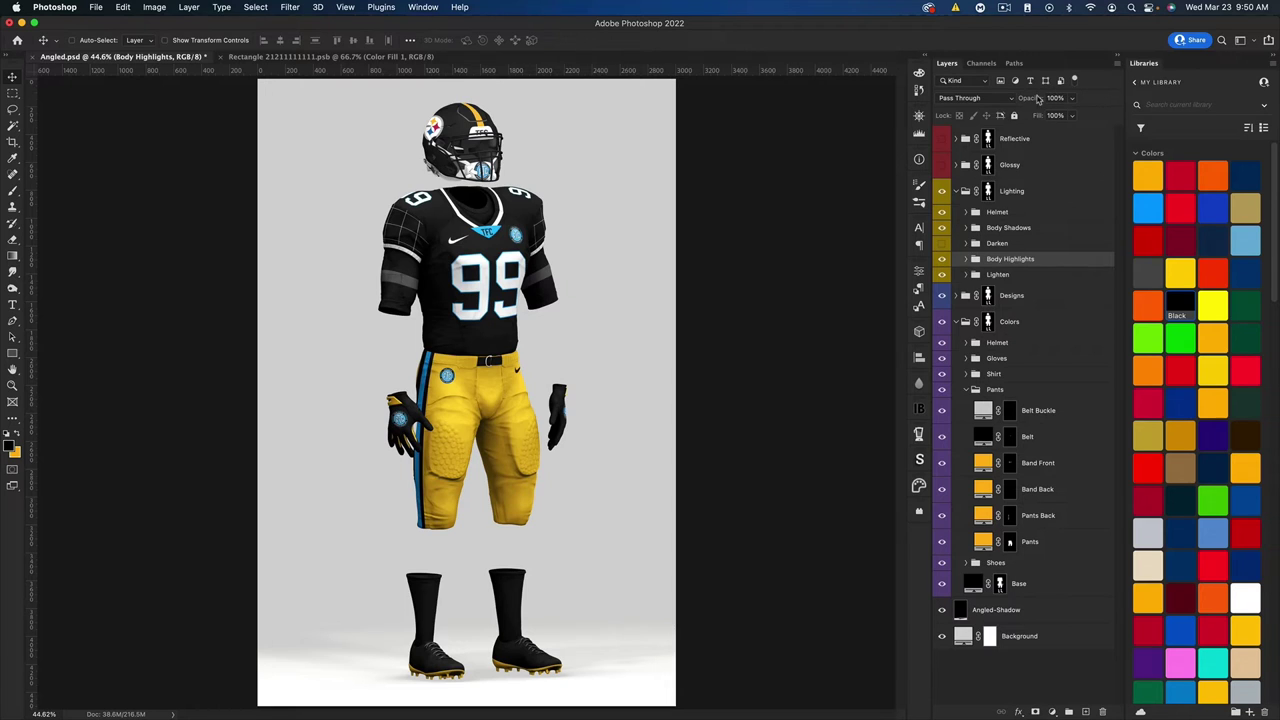
{"action": "left_click", "coordinate": [1011, 277]}
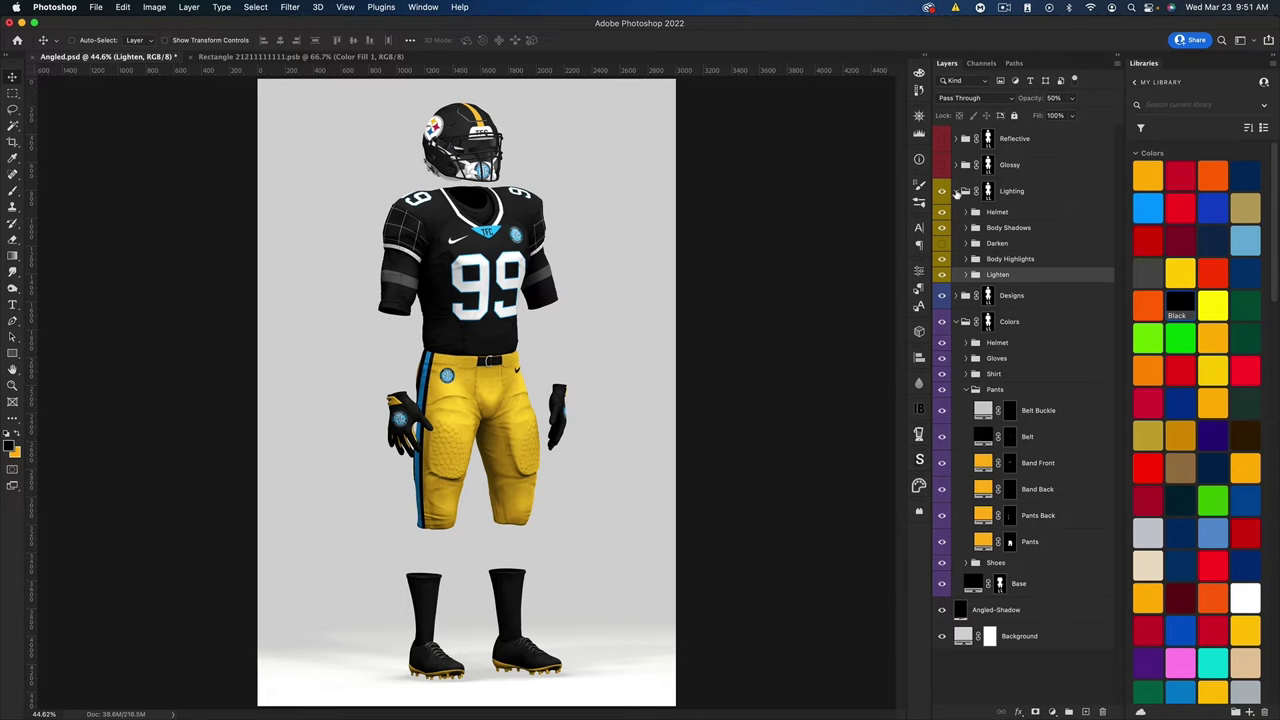
- Collapse the Lighting, Pants and Colors groups and expand the Designs group
{"action": "left_click", "coordinate": [957, 191]}
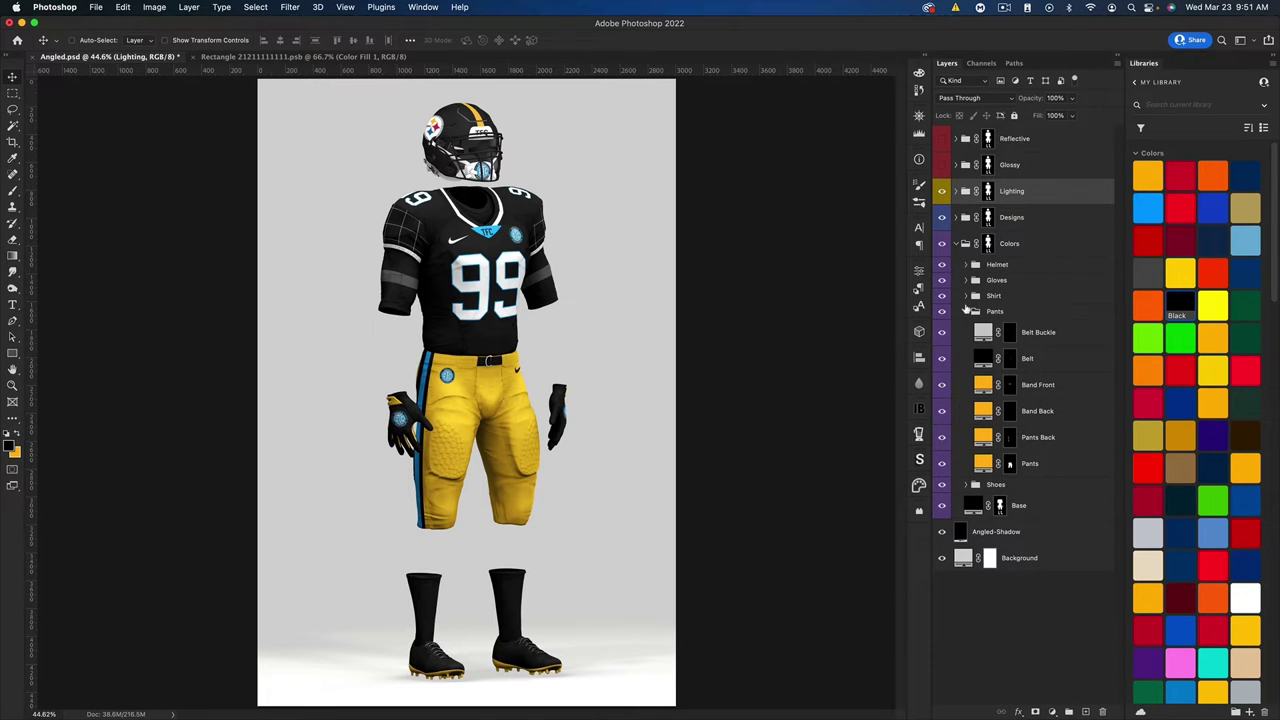
{"action": "left_click", "coordinate": [966, 311]}
{"action": "left_click", "coordinate": [956, 243]}
{"action": "left_click", "coordinate": [956, 217]}
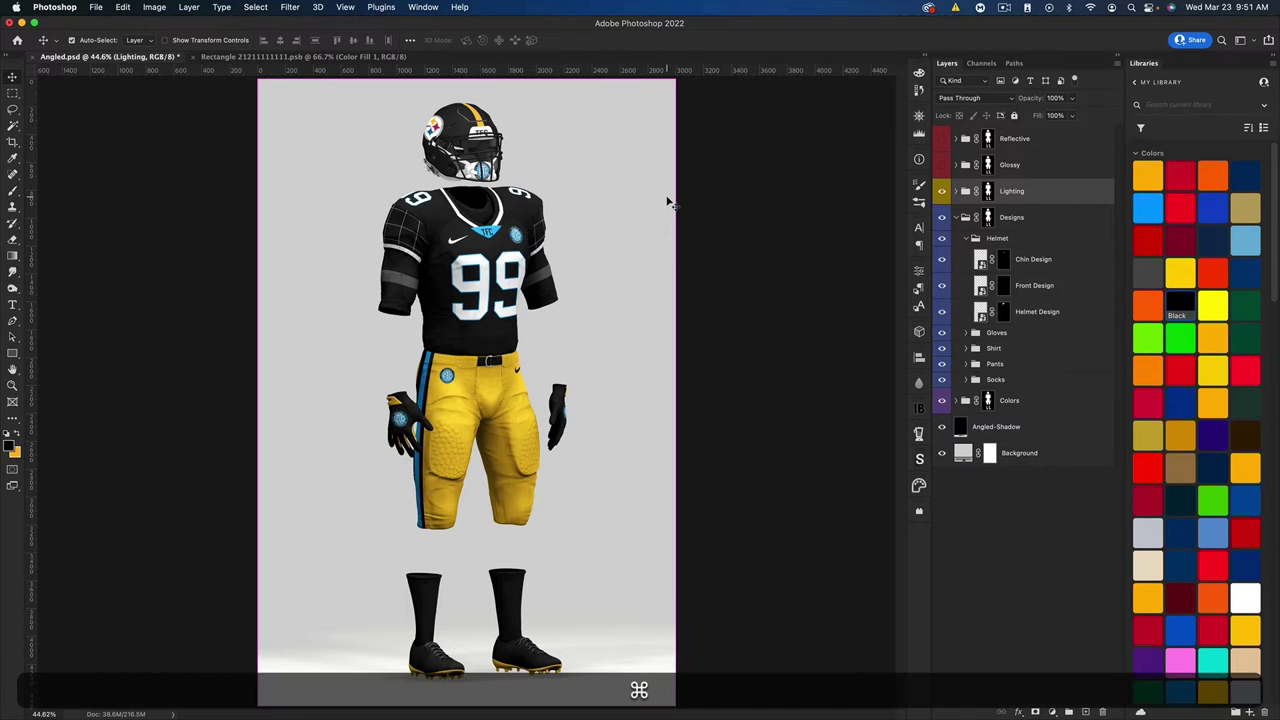
- Hide the Chin Design layer in the Helmet designs group
{"action": "key", "text": "super+equal"}
{"action": "key", "text": "super+equal"}
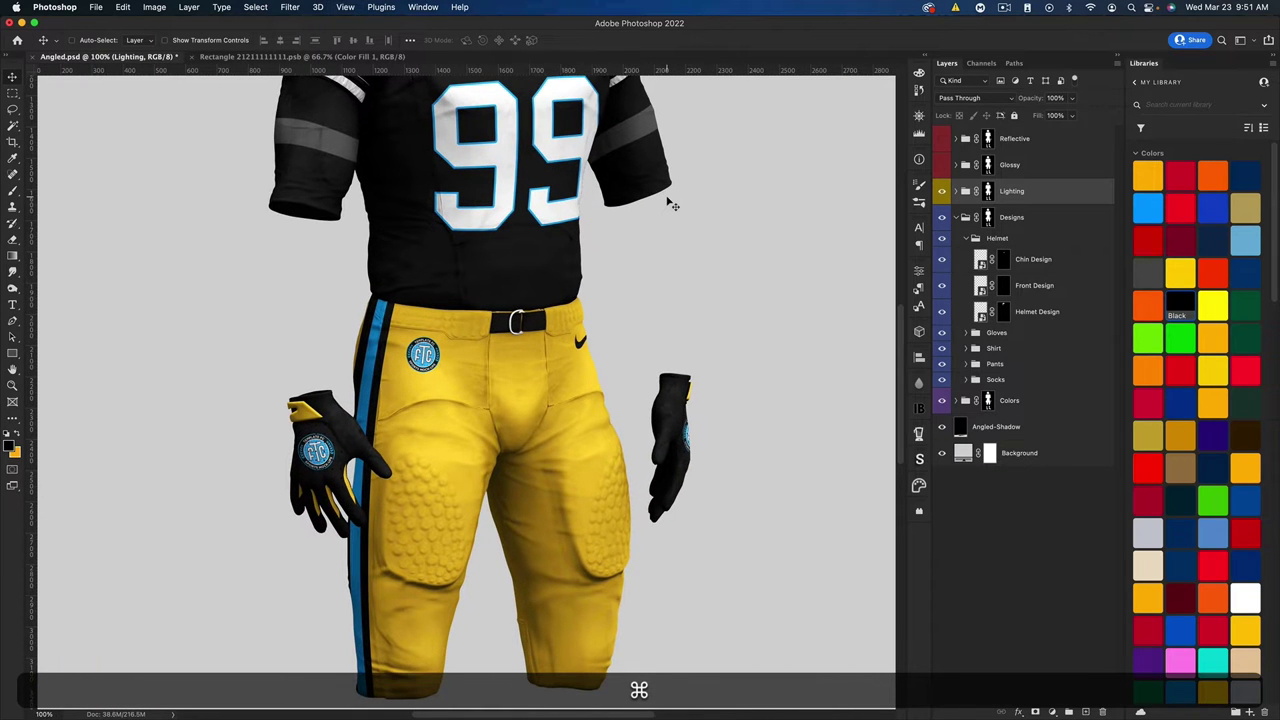
{"action": "left_click_drag", "start_coordinate": [654, 226], "coordinate": [657, 346]}
{"action": "scroll", "coordinate": [657, 346], "scroll_direction": "up", "scroll_amount": 10}
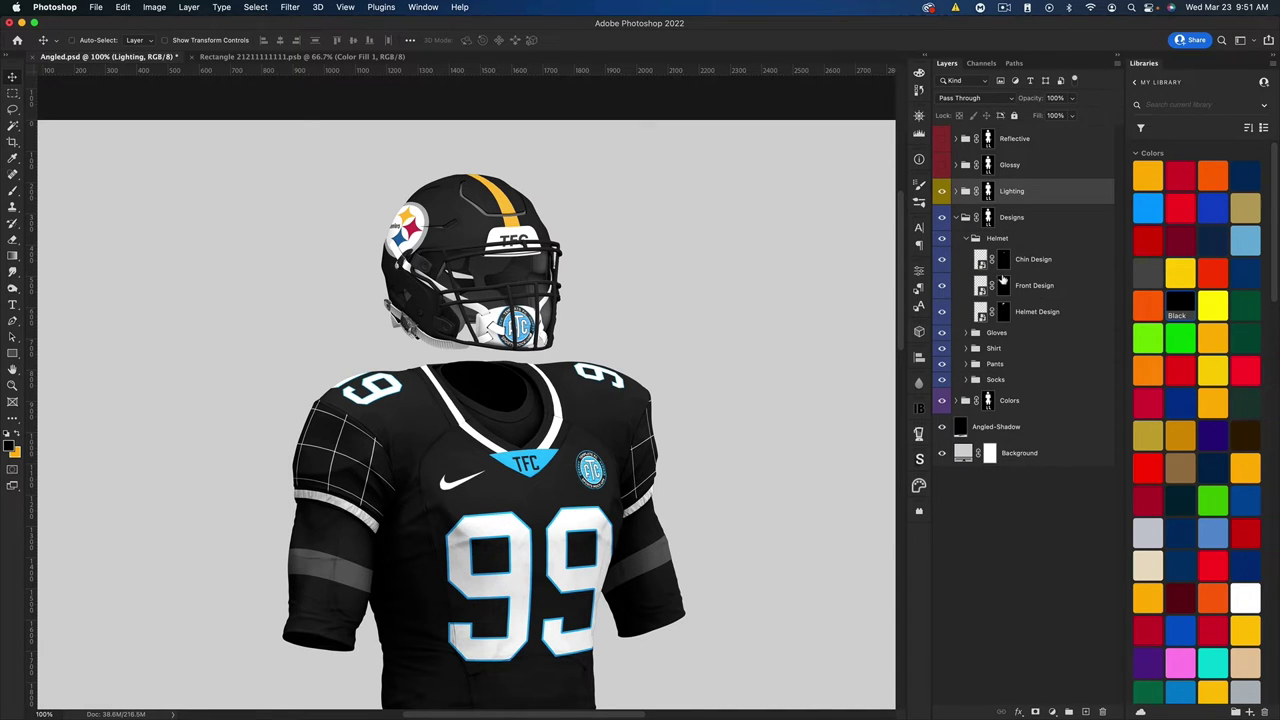
{"action": "left_click", "coordinate": [941, 259]}
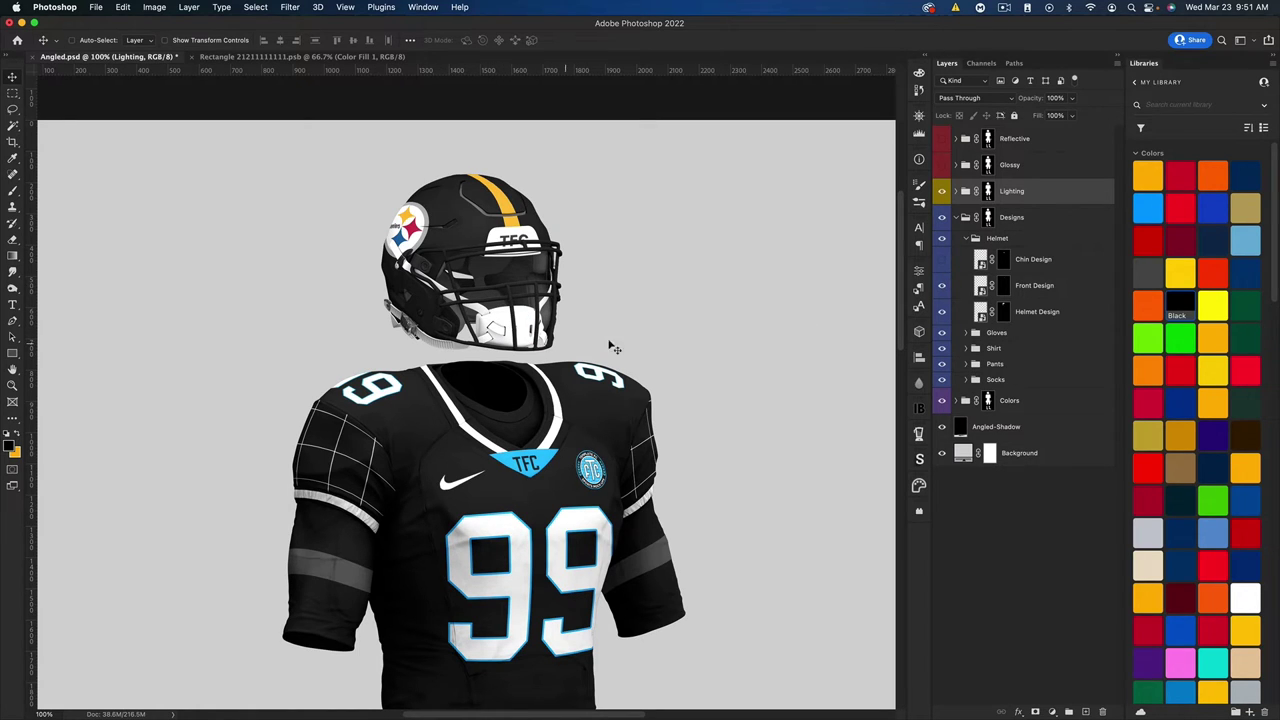
- Open the Front Design smart object and replace its TFC text with STEELERS
{"action": "double_click", "coordinate": [981, 287]}
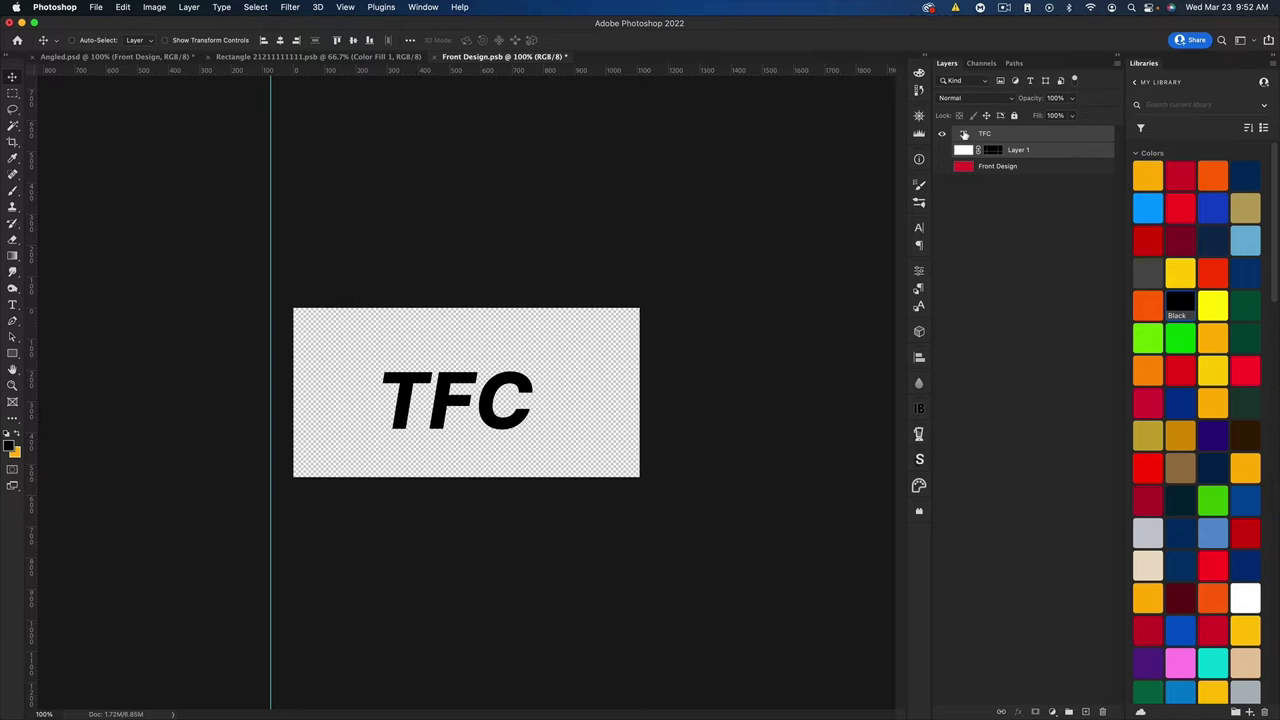
{"action": "double_click", "coordinate": [964, 135]}
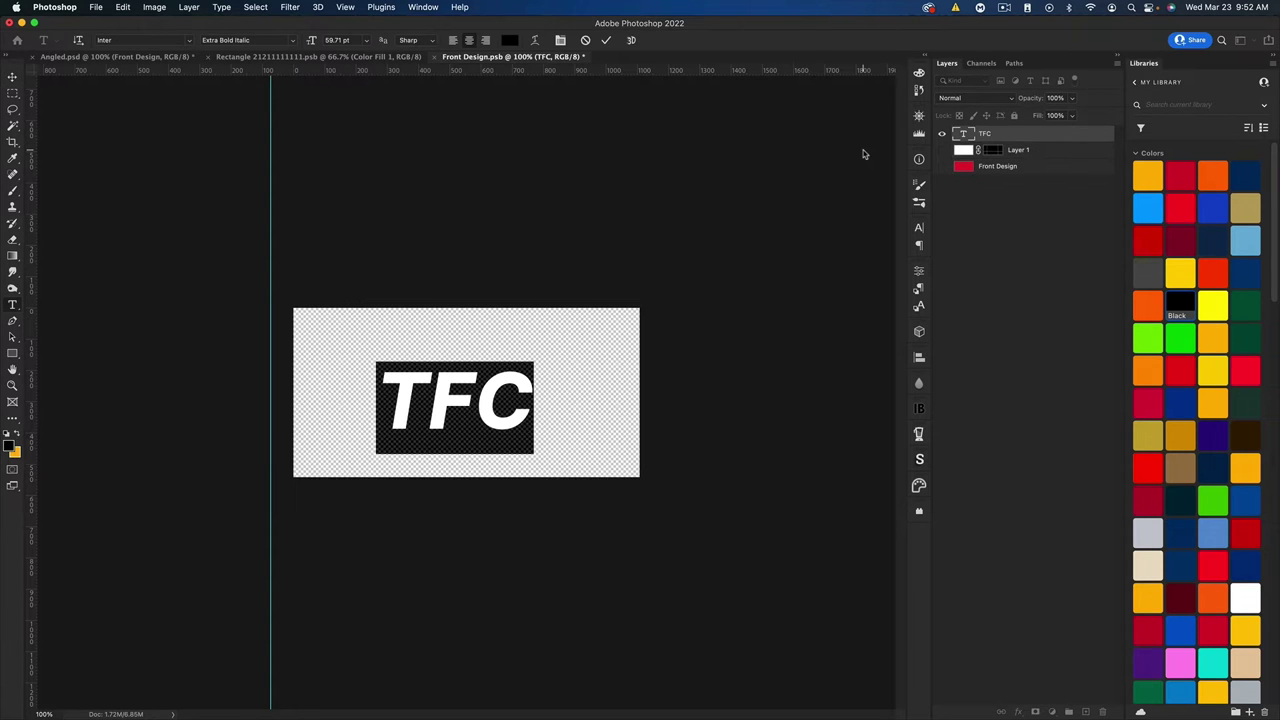
{"action": "type", "text": "STEELERS"}
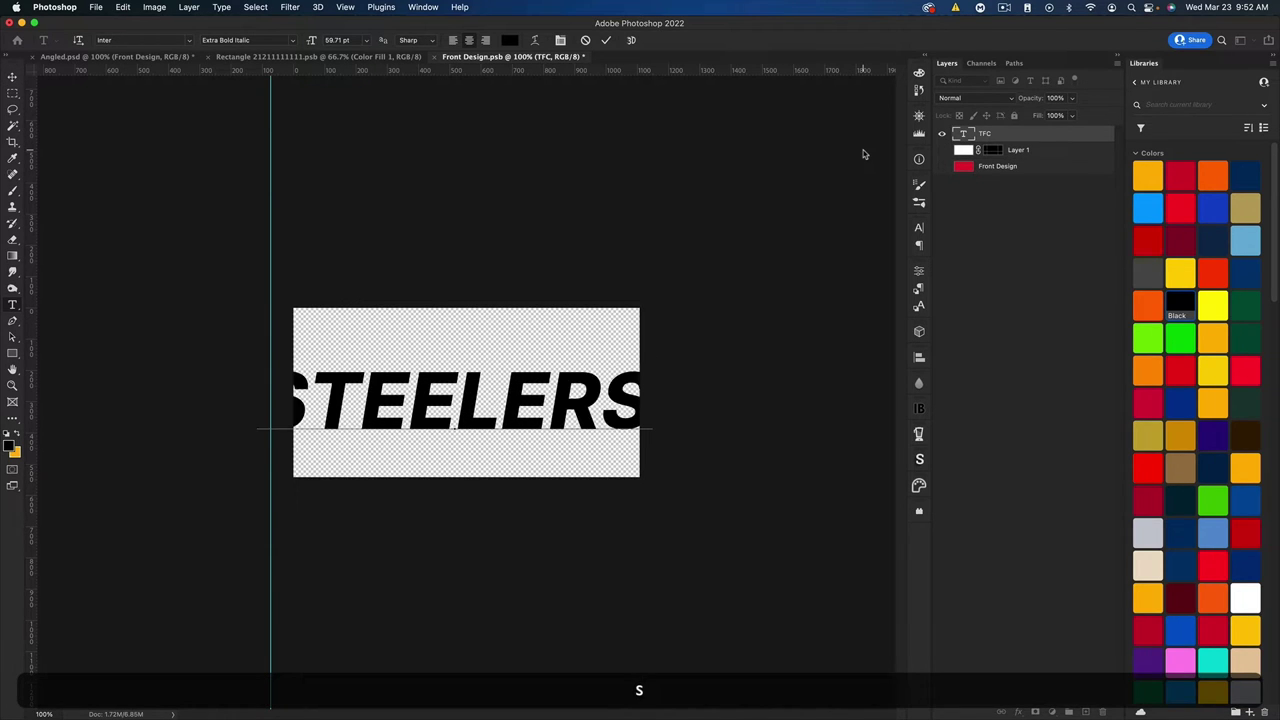
- Set the STEELERS text size to 30 pt and move the text to the centre of the canvas
{"action": "left_click_drag", "start_coordinate": [650, 409], "coordinate": [260, 408]}
{"action": "left_click", "coordinate": [352, 40]}
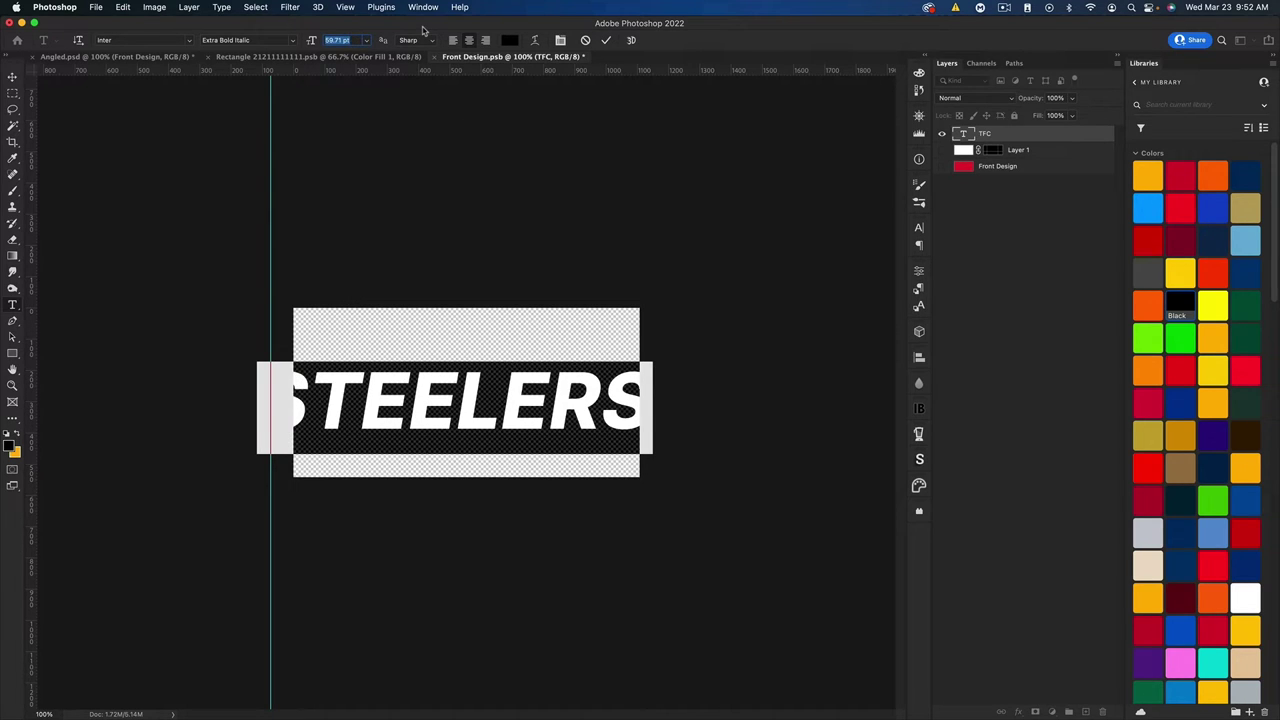
{"action": "type", "text": "30"}
{"action": "key", "text": "Return"}
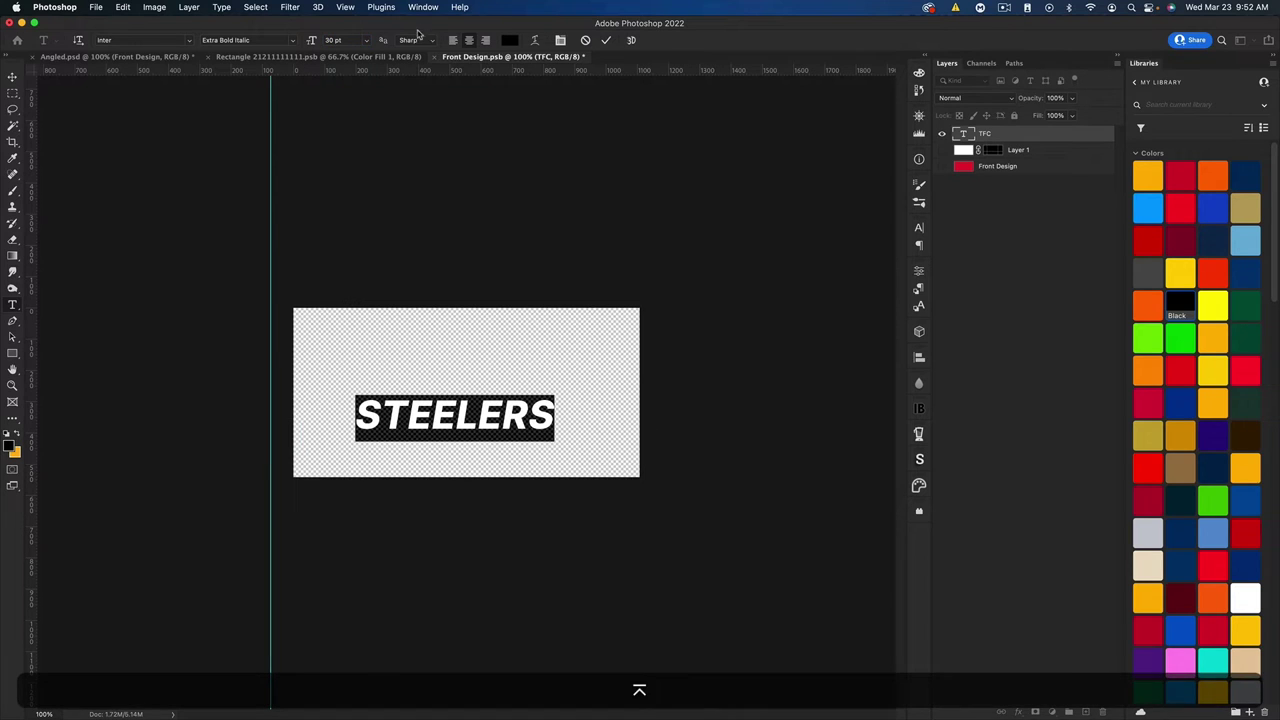
{"action": "left_click", "coordinate": [13, 77]}
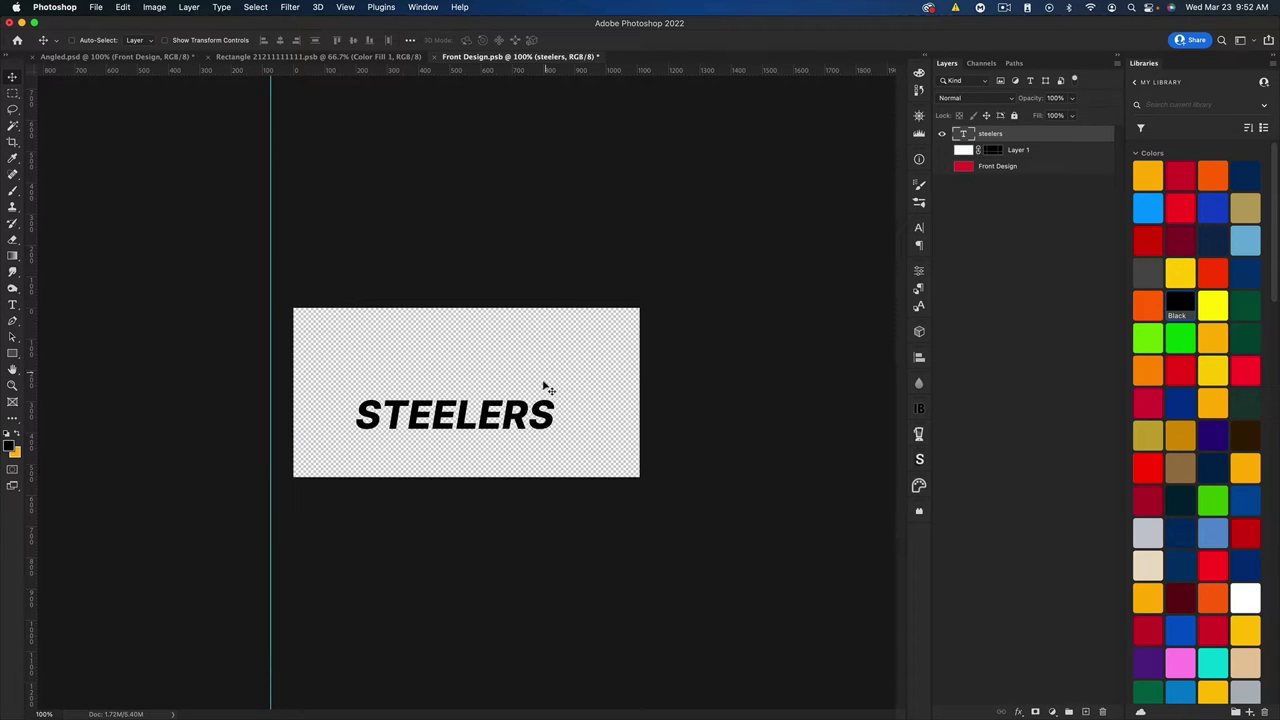
{"action": "left_click_drag", "start_coordinate": [485, 412], "coordinate": [495, 388]}
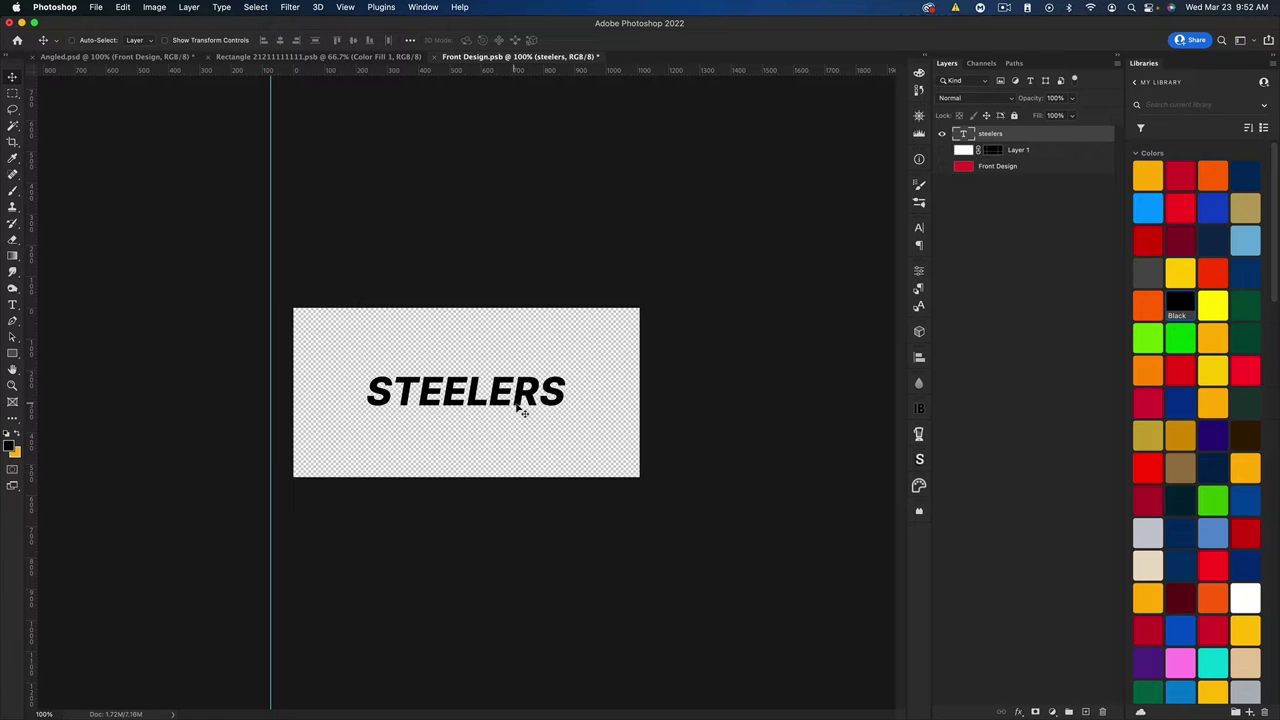
- Save the Front Design smart object, check it on the Angled mockup and return to it
{"action": "key", "text": "super+s"}
{"action": "left_click", "coordinate": [118, 57]}
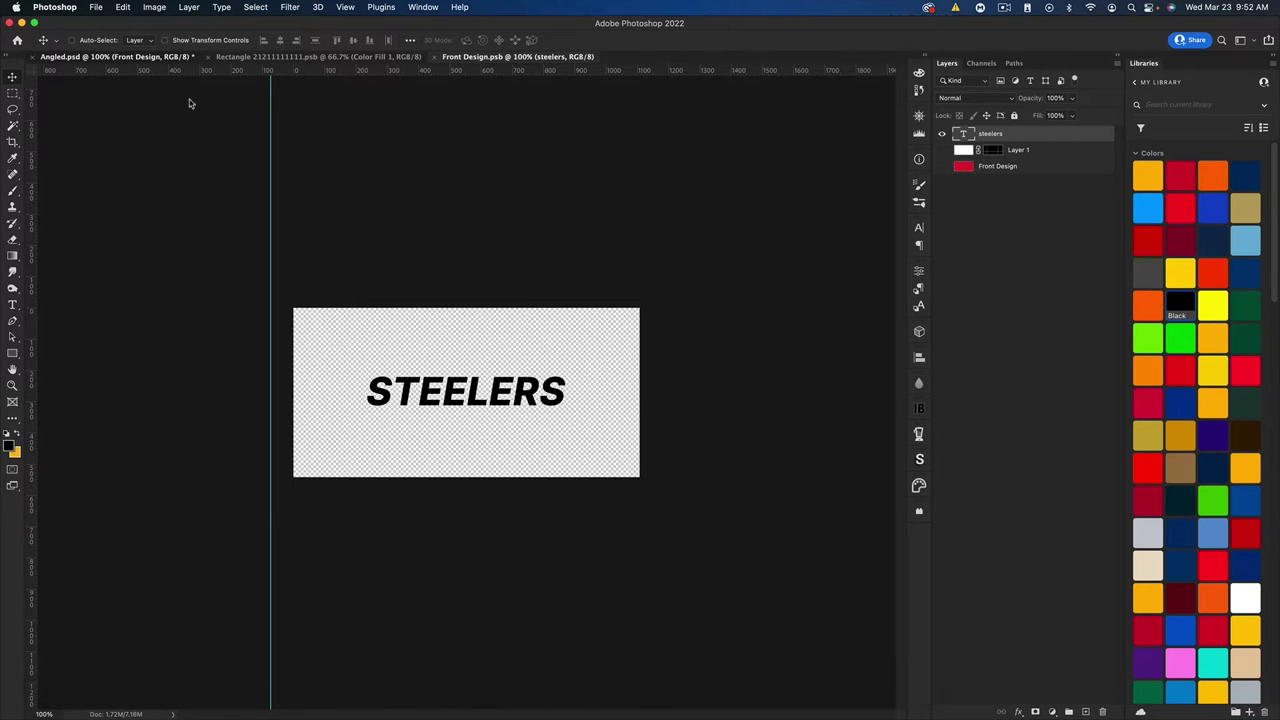
{"action": "left_click", "coordinate": [497, 57]}
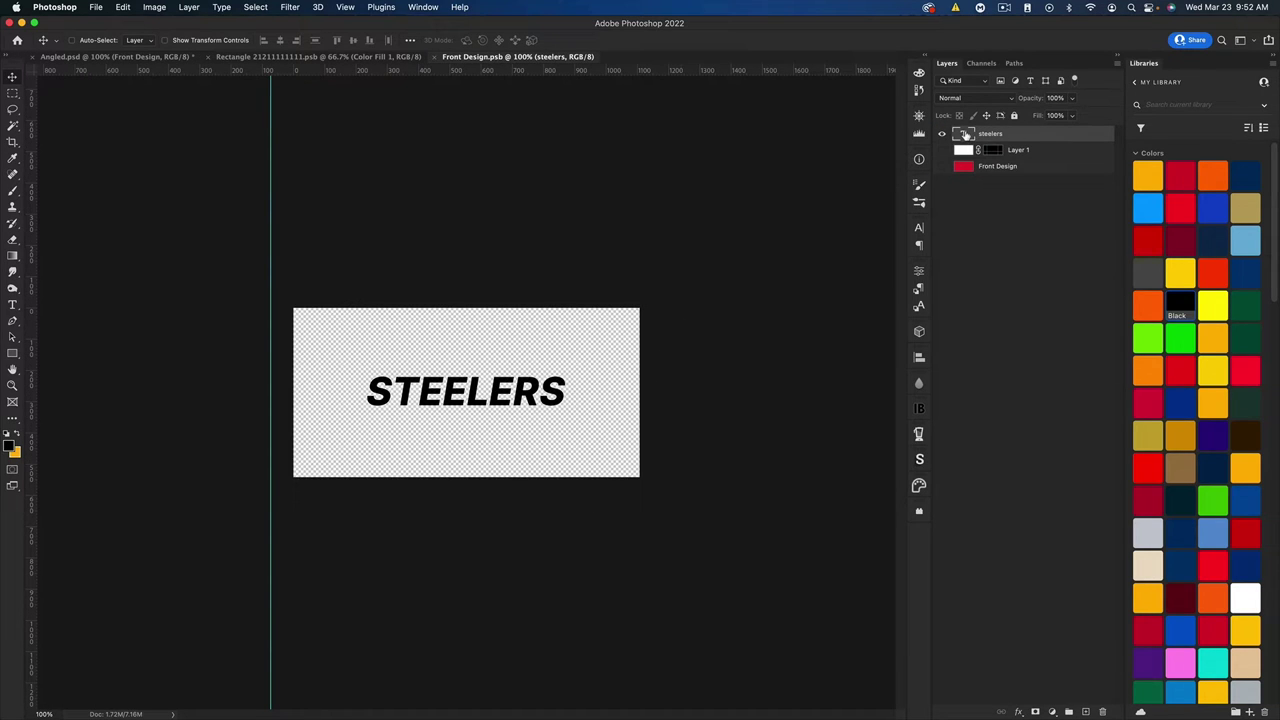
- Change the STEELERS text font to NFL Steelers Regular
{"action": "double_click", "coordinate": [966, 135]}
{"action": "left_click", "coordinate": [130, 39]}
{"action": "type", "text": "NFL Steelers"}
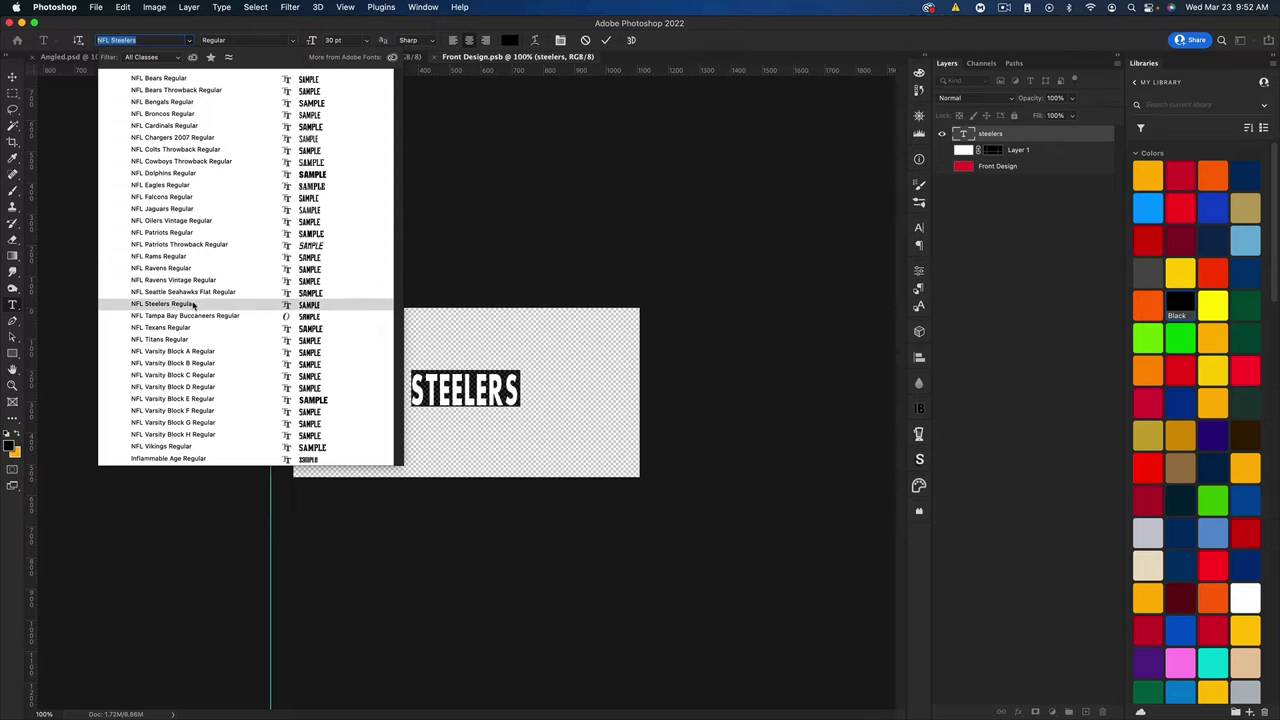
{"action": "left_click", "coordinate": [193, 304]}
{"action": "left_click", "coordinate": [14, 80]}
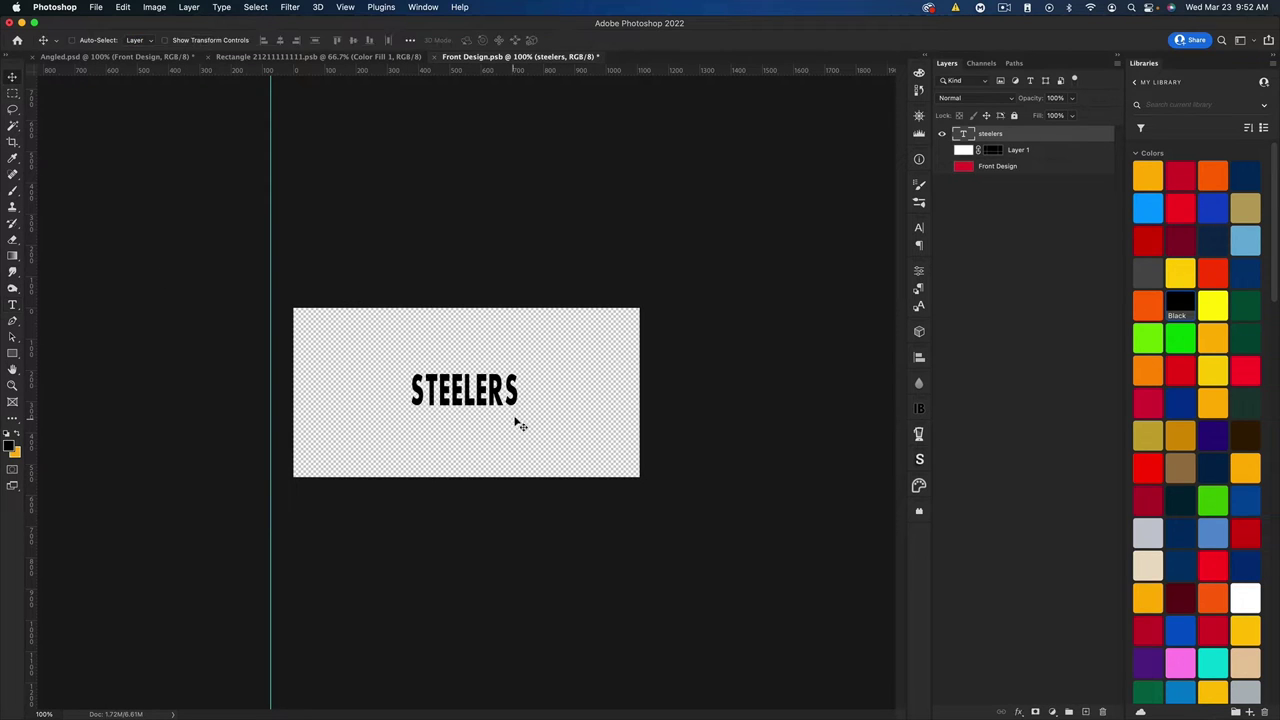
- Enlarge the STEELERS text about its centre and save Front Design to update the Angled mockup
{"action": "key", "text": "super+t"}
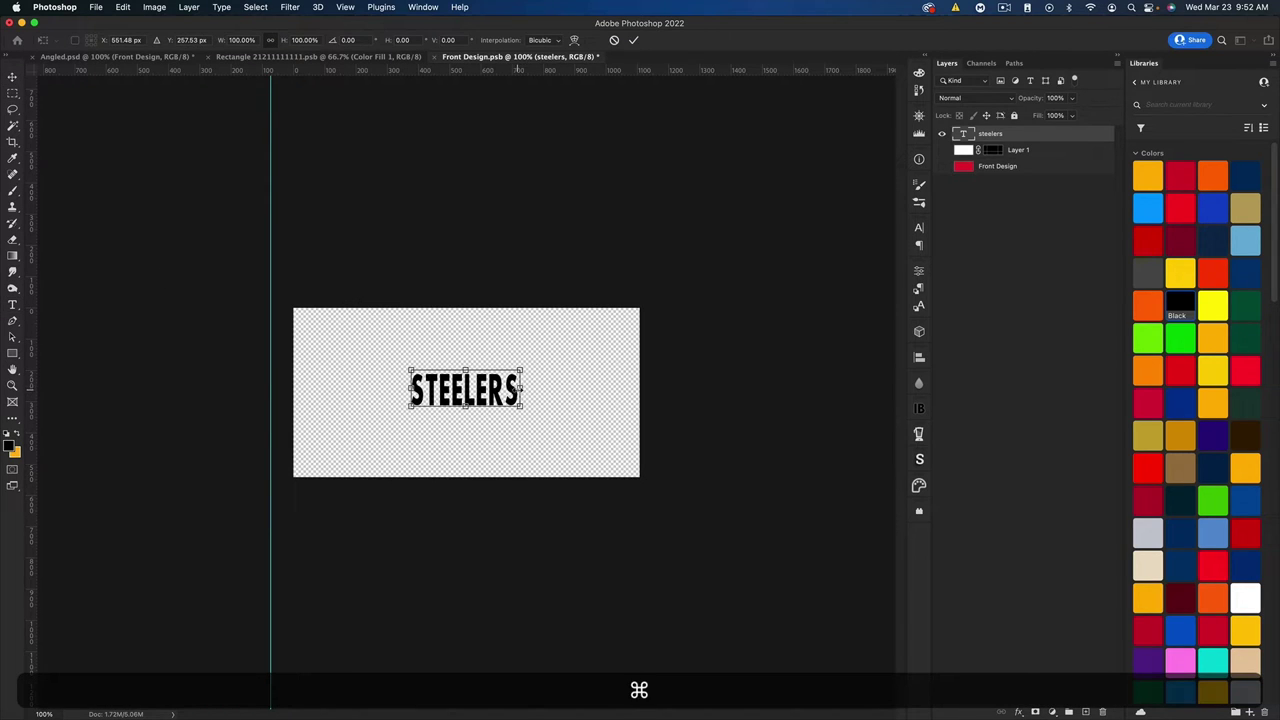
{"action": "left_click_drag", "start_coordinate": [521, 389], "coordinate": [545, 394]}
{"action": "key", "text": "super+s"}
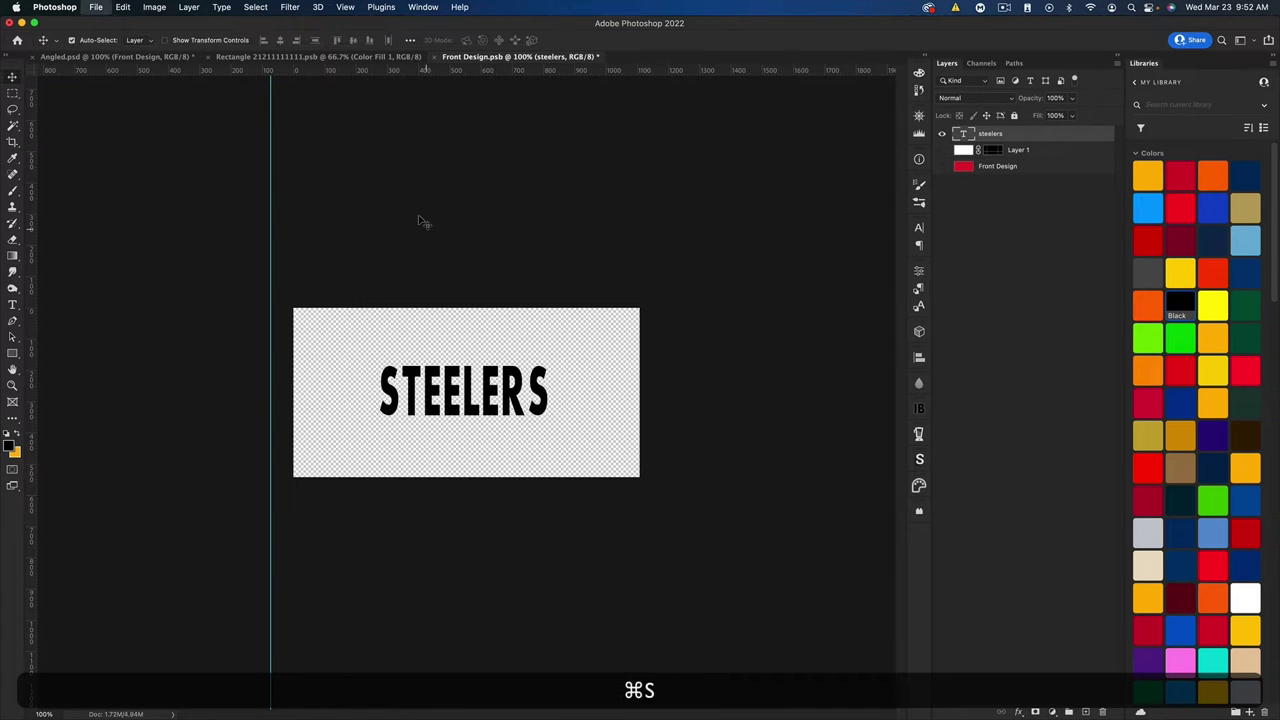
{"action": "left_click", "coordinate": [86, 60]}
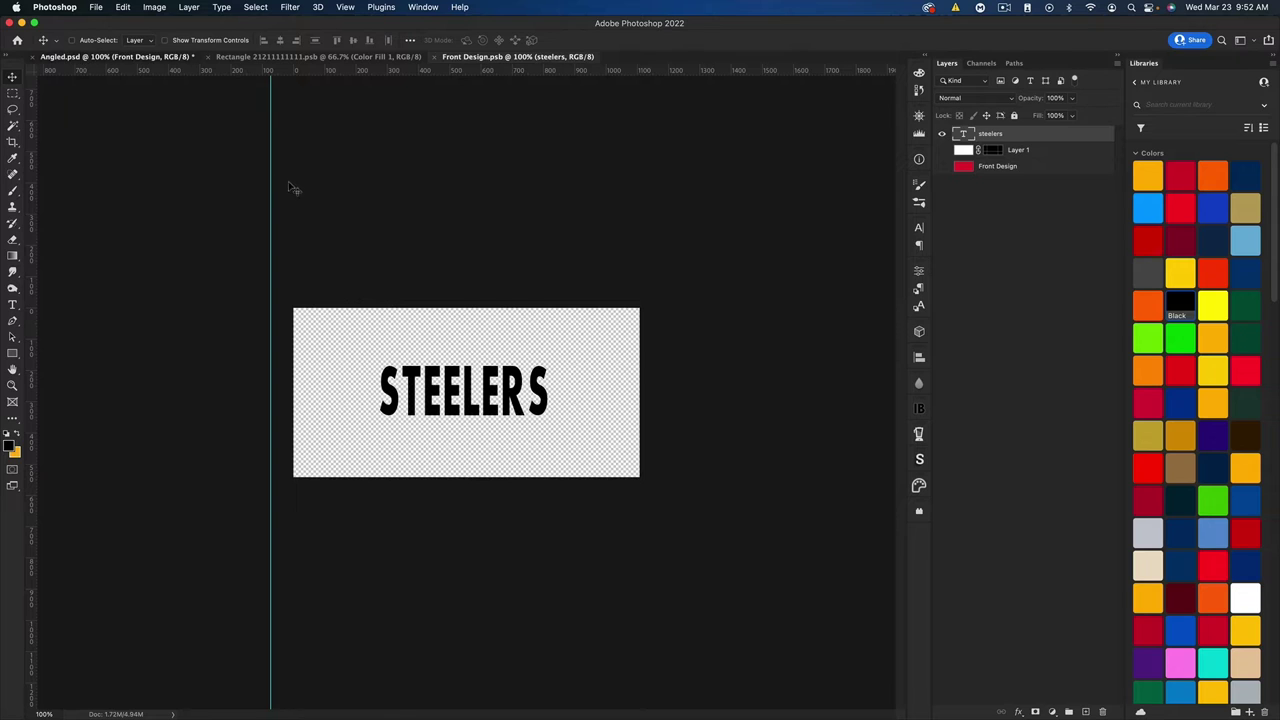
{"action": "left_click", "coordinate": [500, 57]}
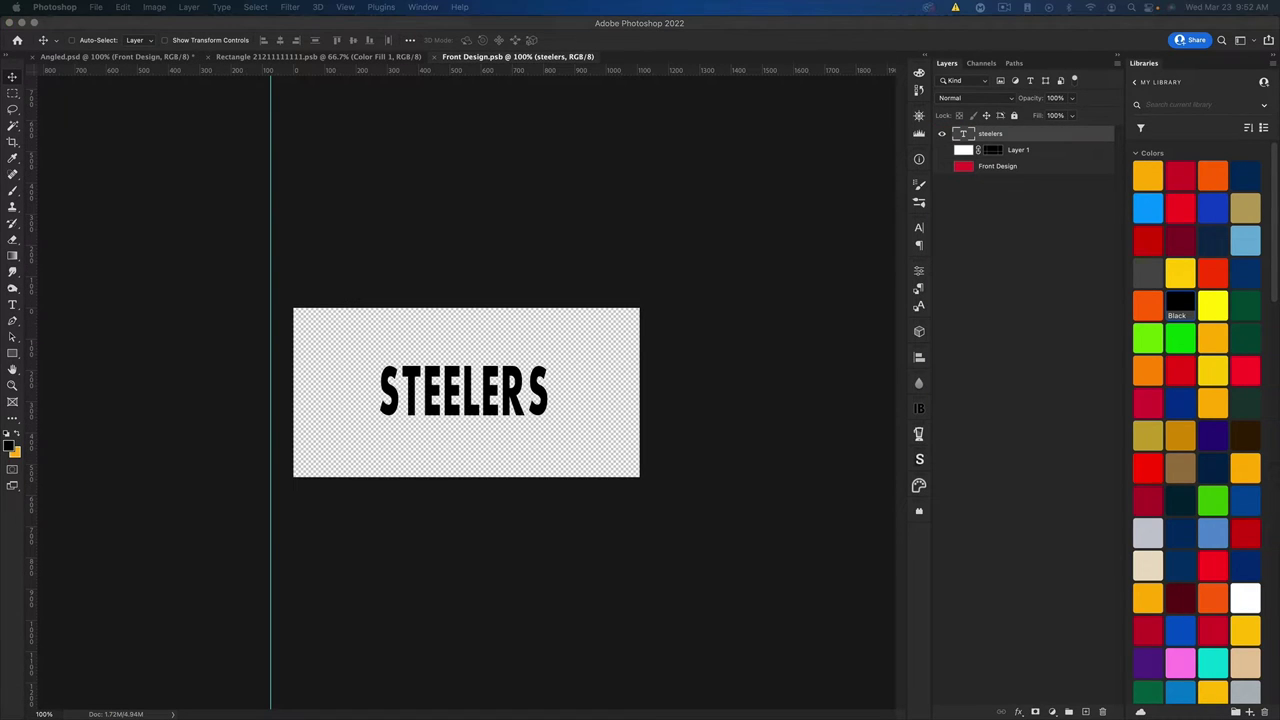
- Switch to Chrome, open the black Pittsburgh Steelers Script image result and bring it into Front Design as a new layer
{"action": "key", "text": "super+Tab"}
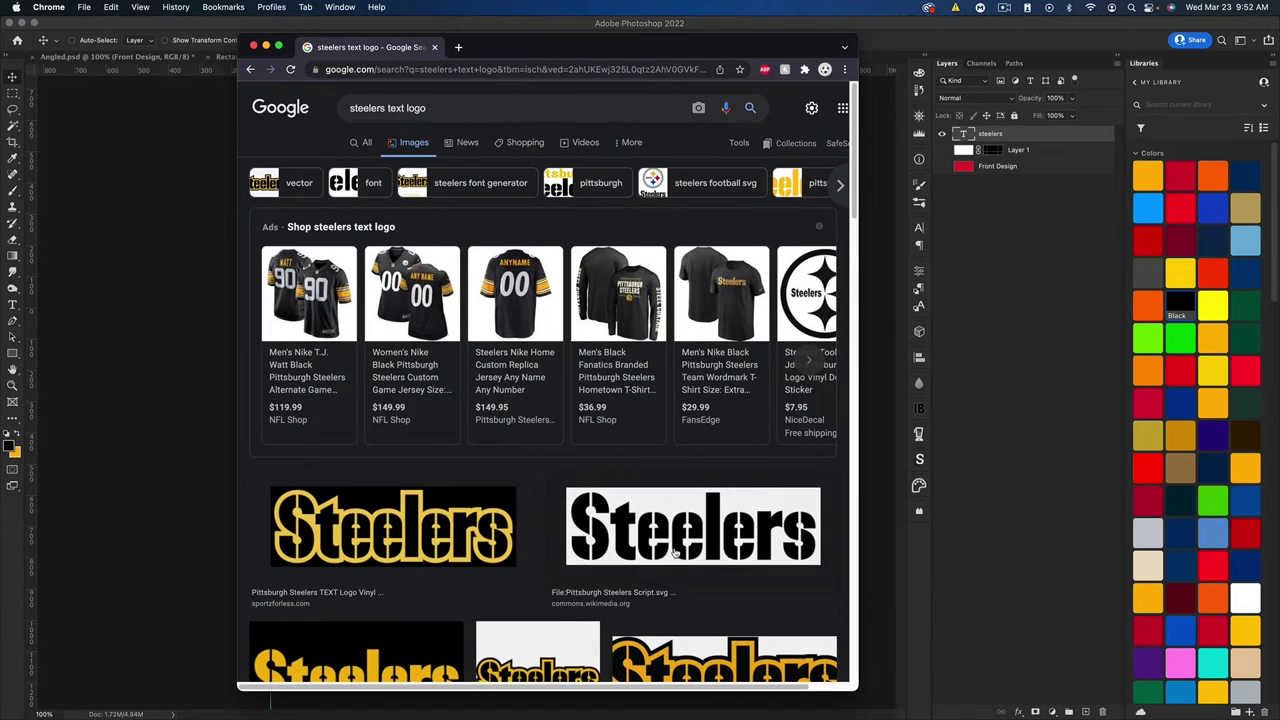
{"action": "left_click", "coordinate": [675, 553]}
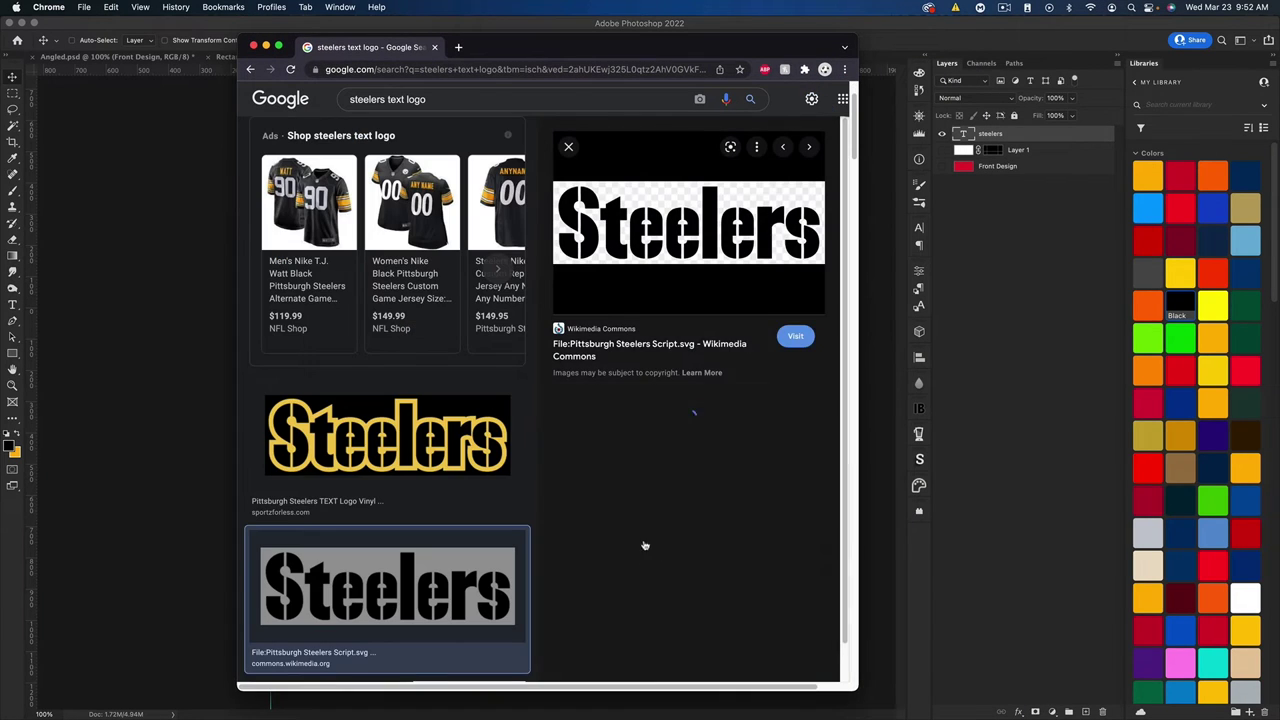
{"action": "left_click_drag", "start_coordinate": [330, 585], "coordinate": [191, 437]}
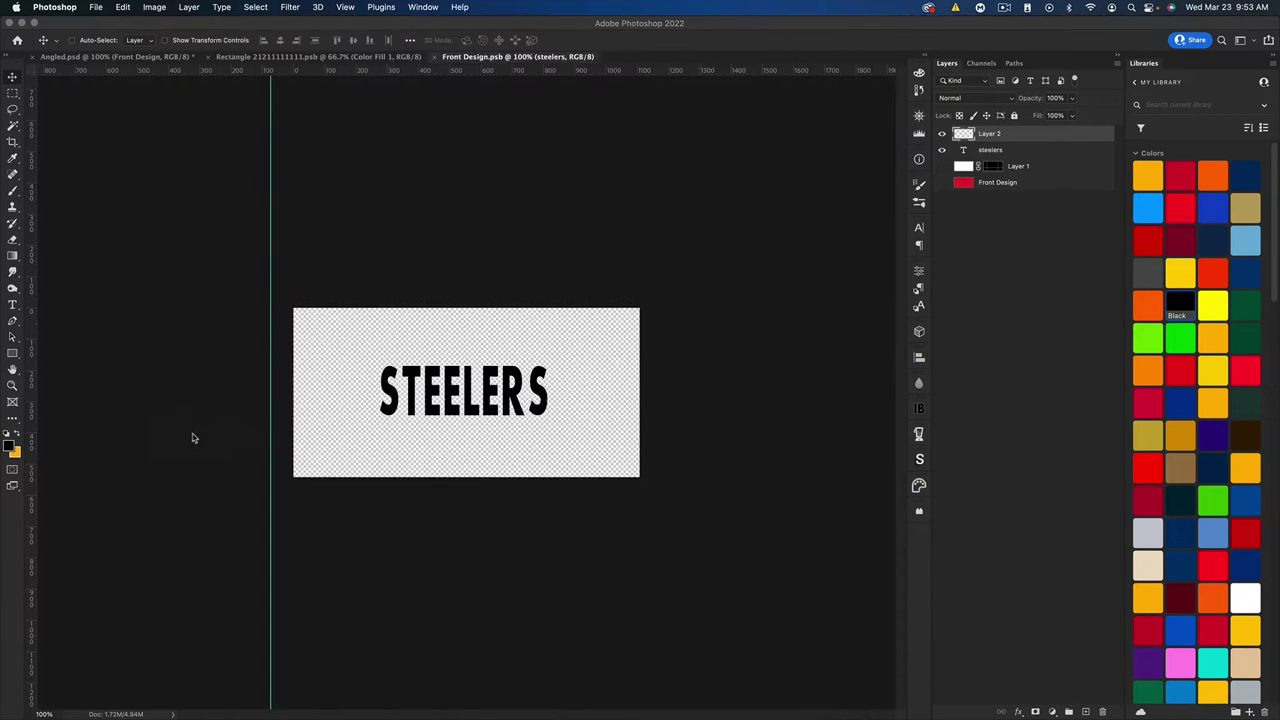
- Move the Steelers script logo toward the canvas centre and scale it to about 50% around its centre
{"action": "key", "text": "super+t"}
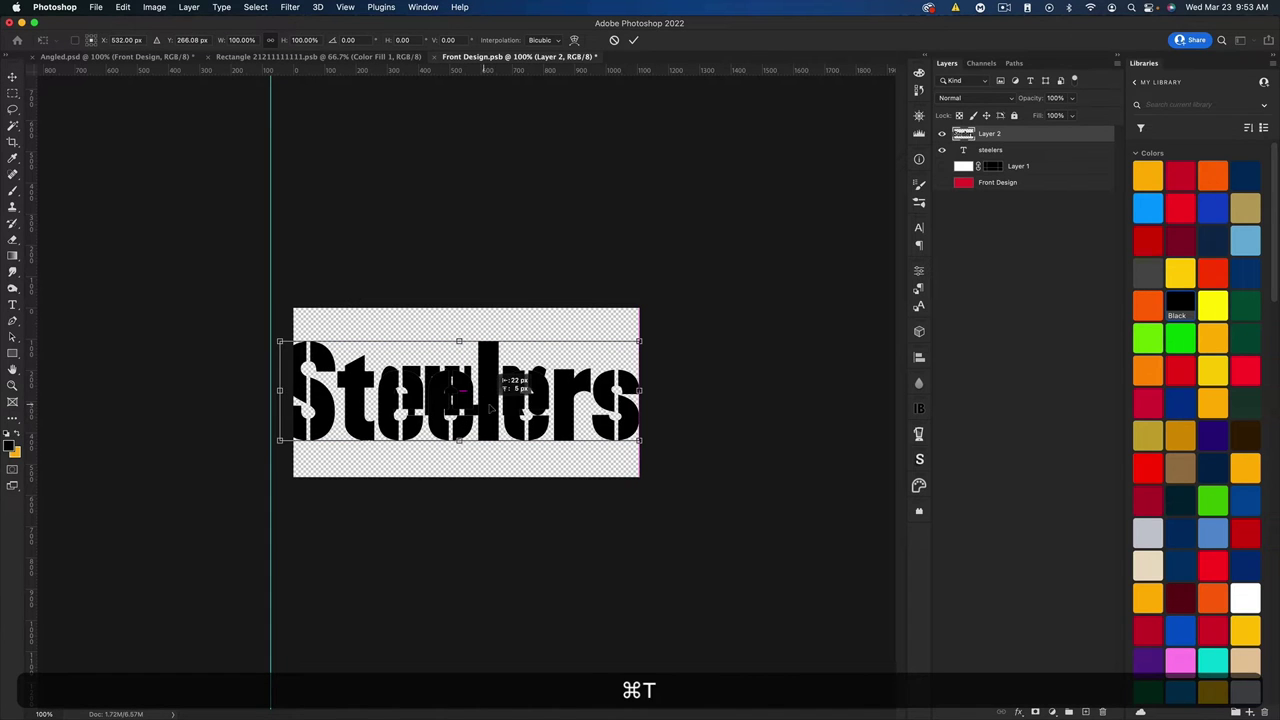
{"action": "left_click_drag", "start_coordinate": [638, 391], "coordinate": [551, 392]}
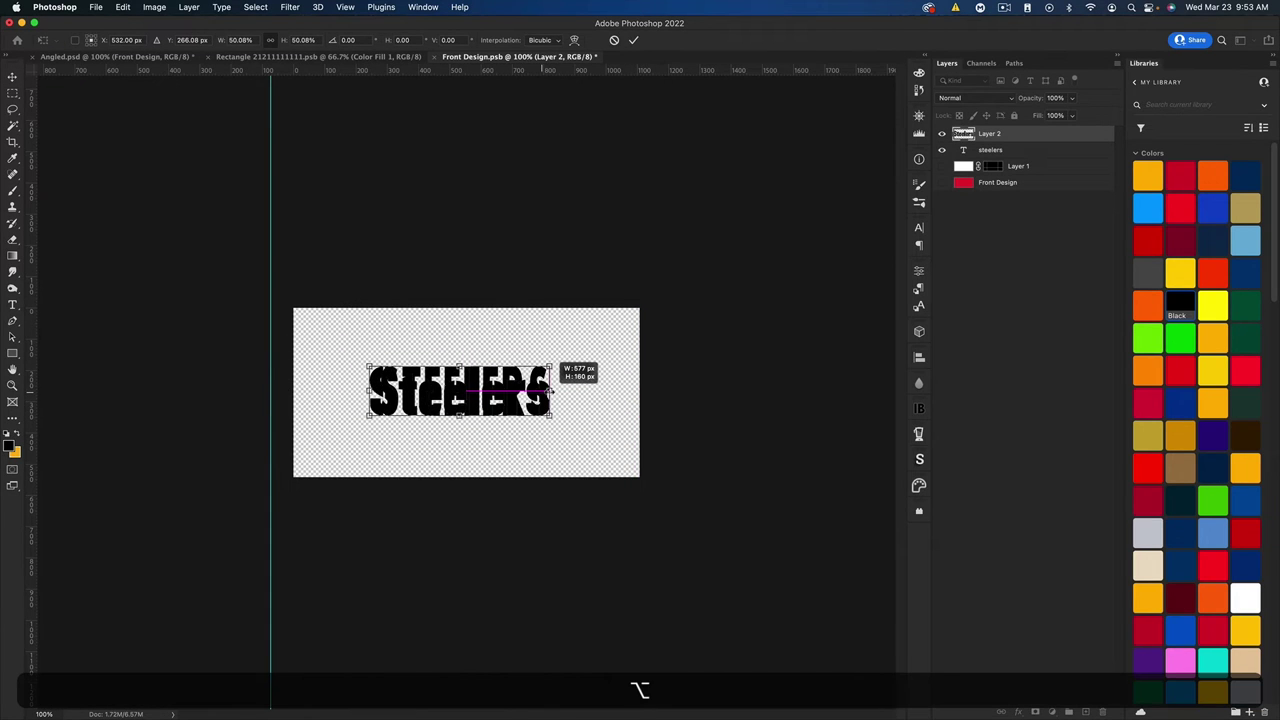
{"action": "key", "text": "Return"}
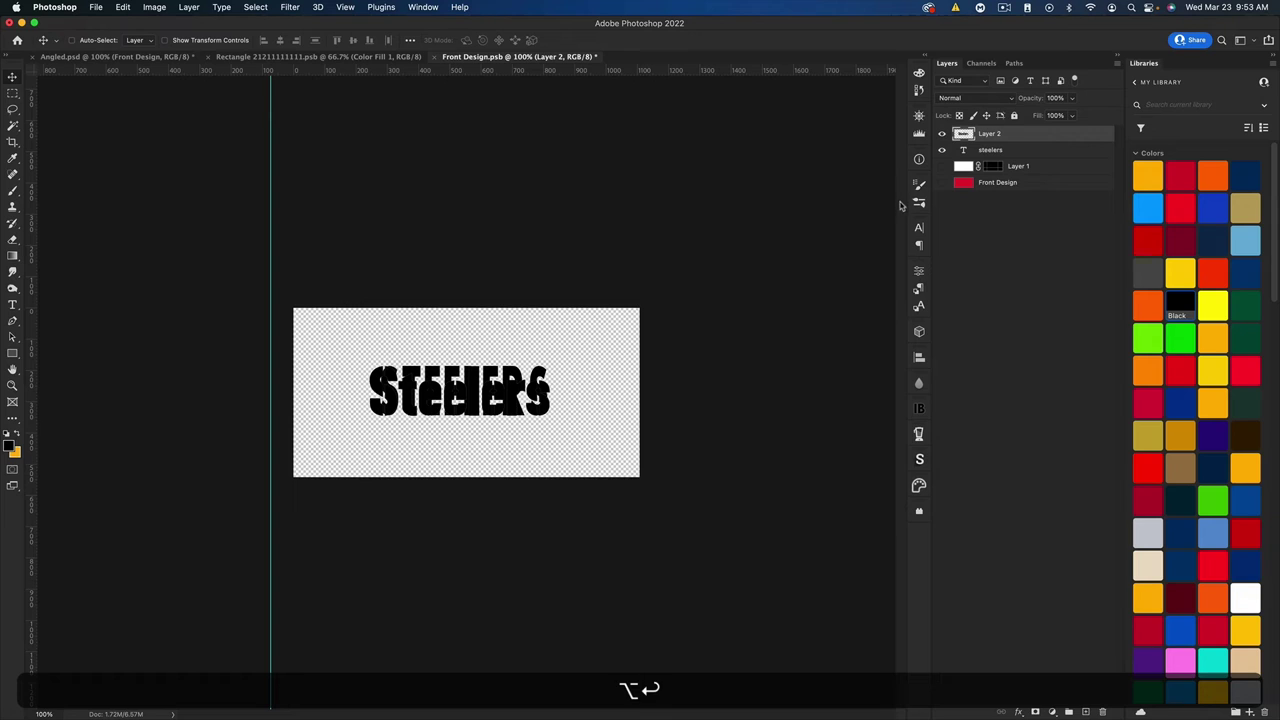
- Hide the steelers text layer, save Front Design and check the script logo on the Angled mockup's helmet
{"action": "left_click", "coordinate": [941, 150]}
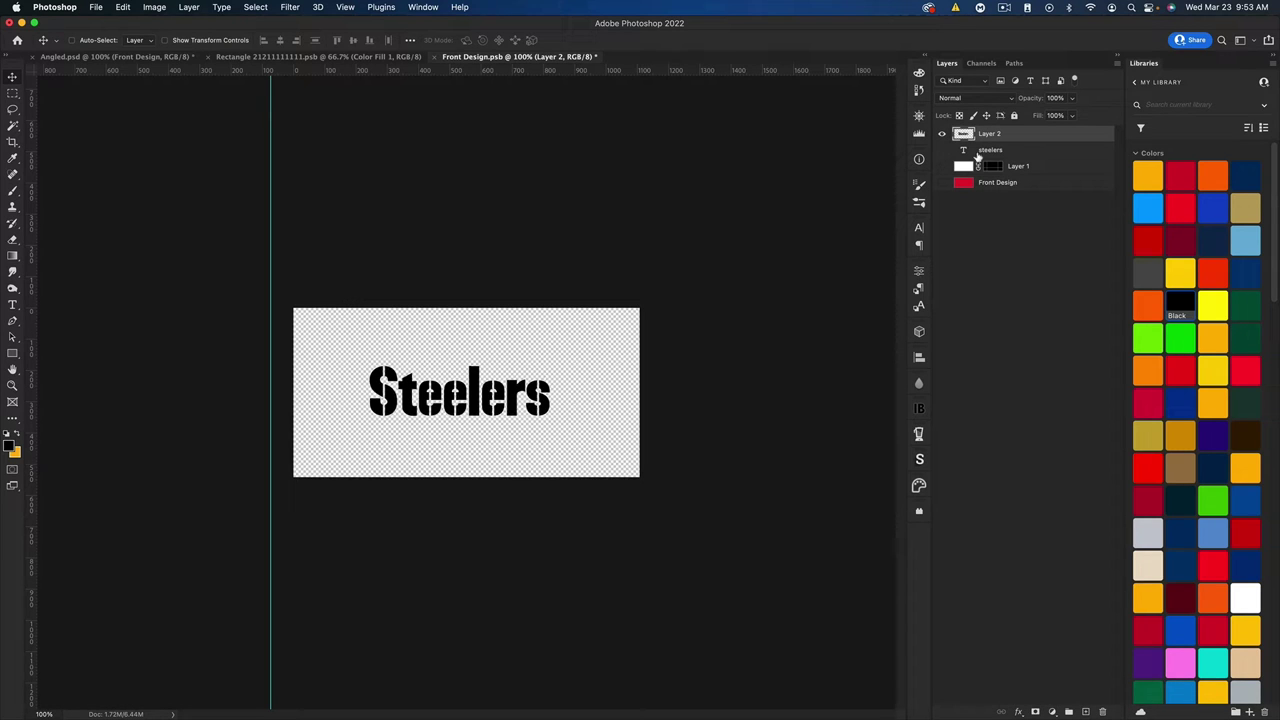
{"action": "key", "text": "super+s"}
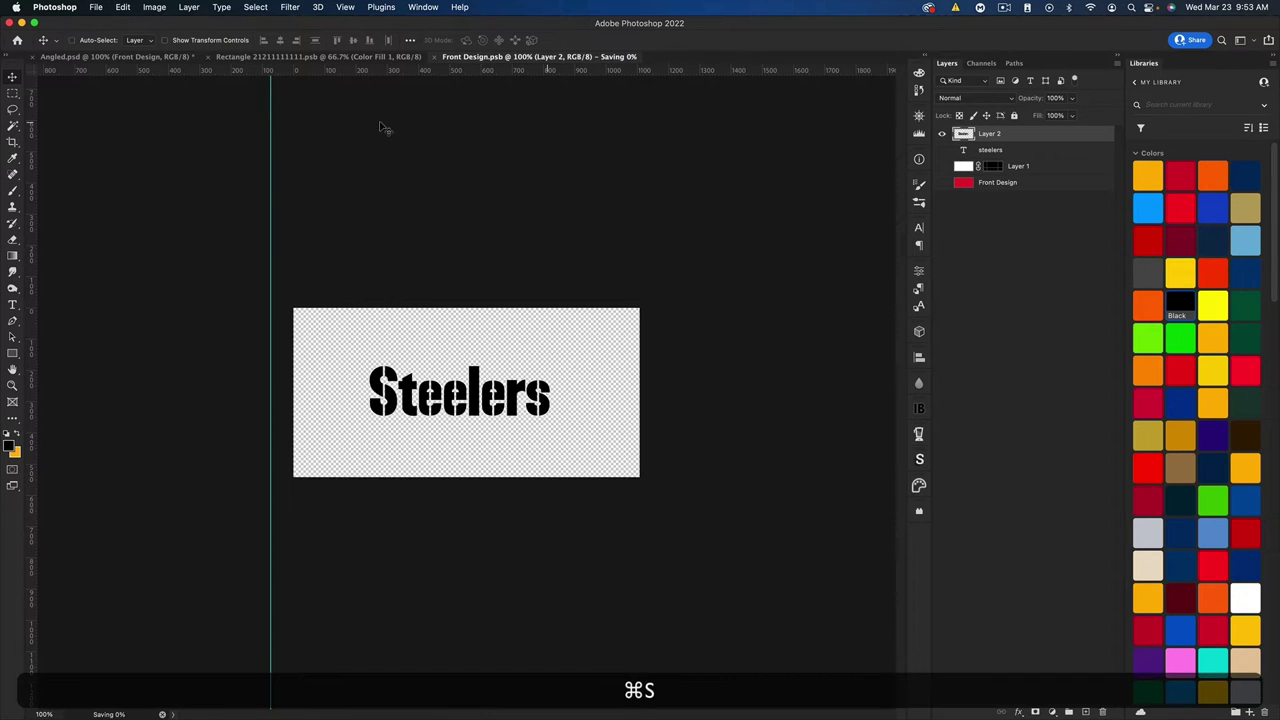
{"action": "left_click", "coordinate": [112, 57]}
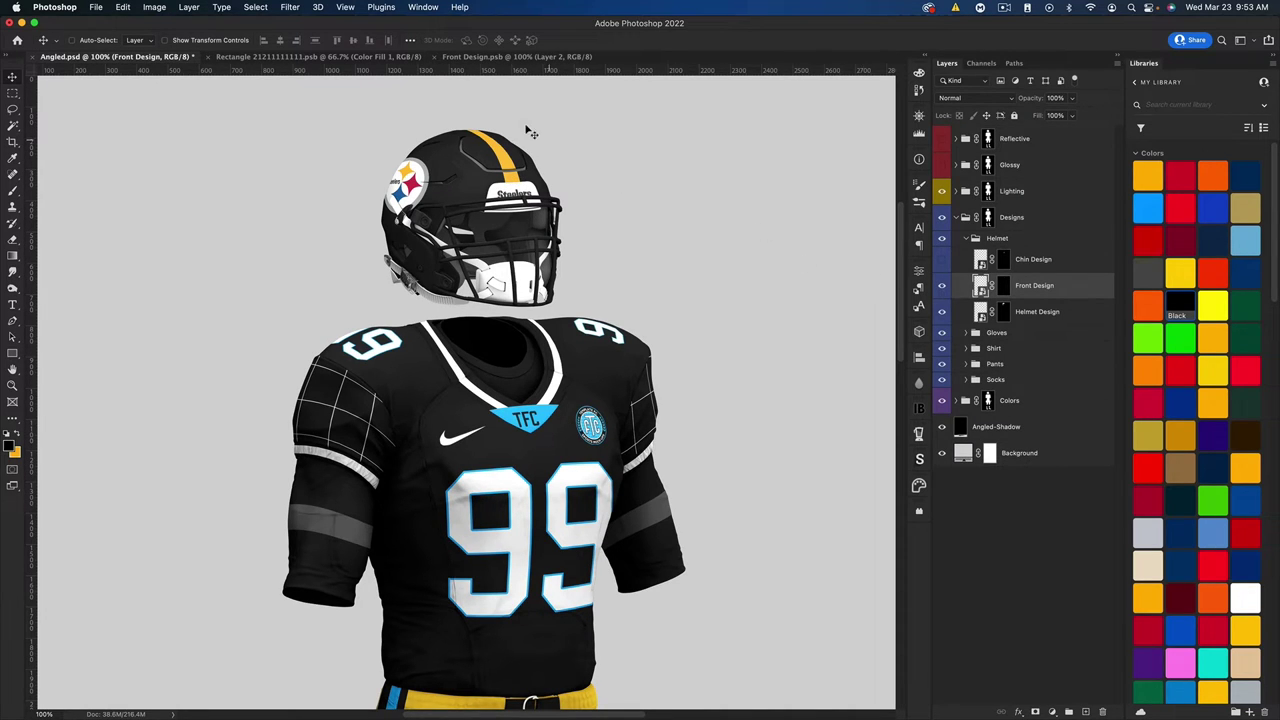
- Close the Front Design and Rectangle smart object documents and collapse the Helmet group in Angled.psd
{"action": "left_click", "coordinate": [436, 57]}
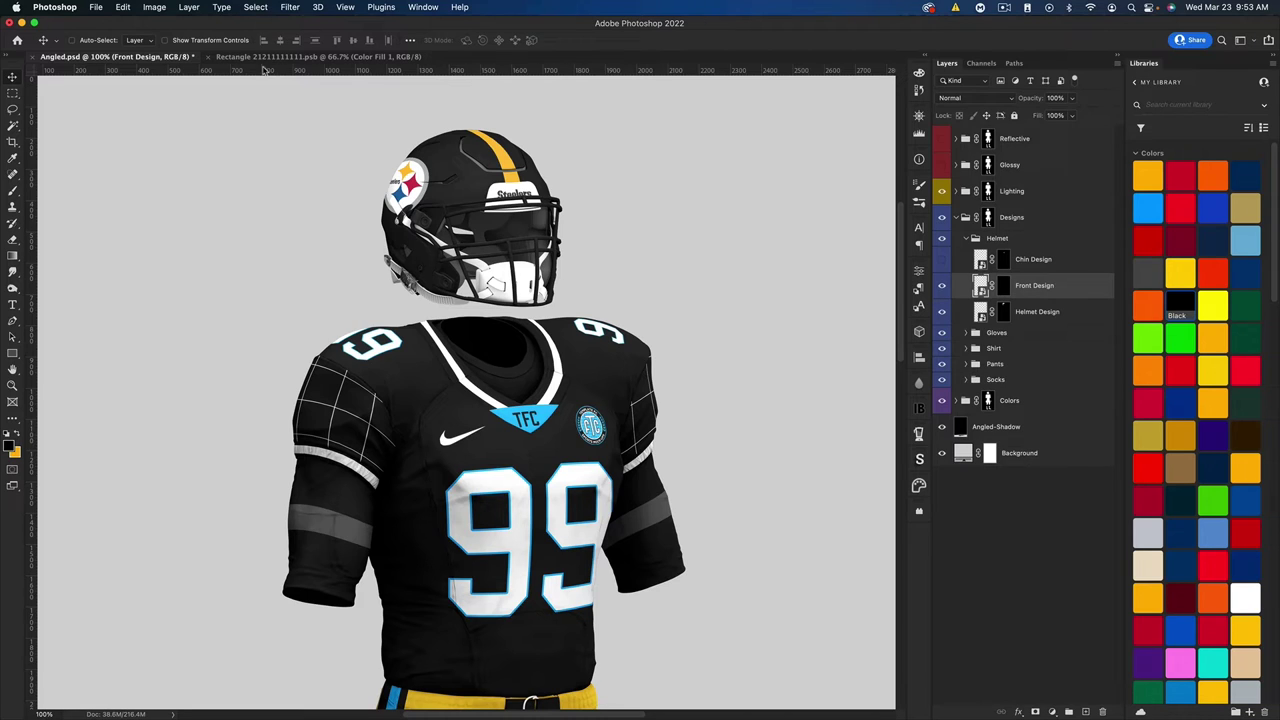
{"action": "left_click", "coordinate": [208, 57]}
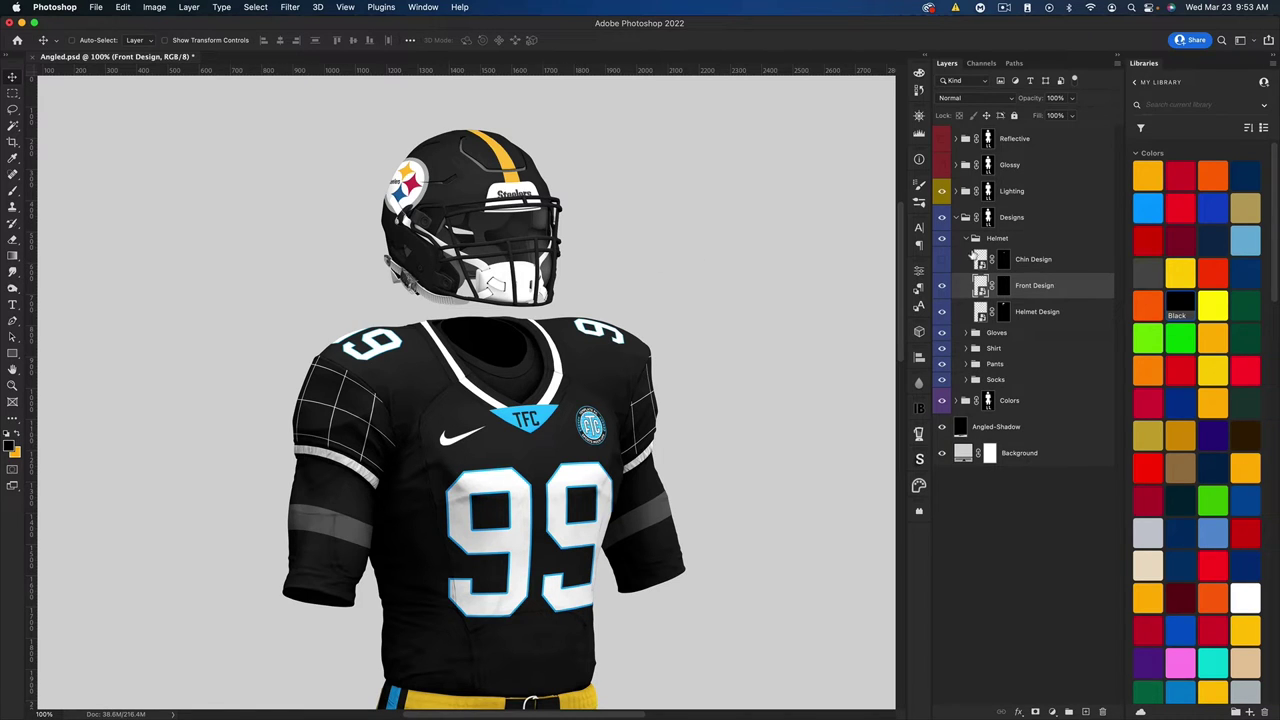
{"action": "left_click", "coordinate": [968, 240]}
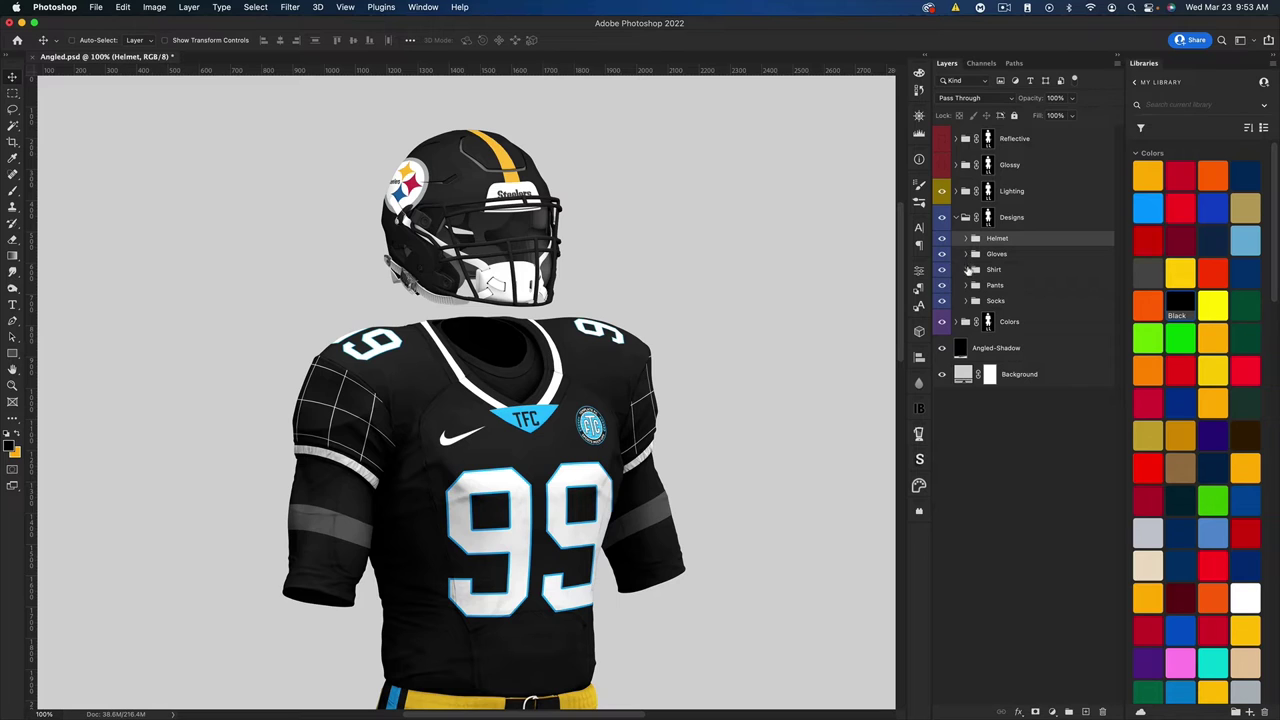
- Look through the Gloves group in Designs and hide the whole group to remove the glove logos
{"action": "key", "text": "super+0"}
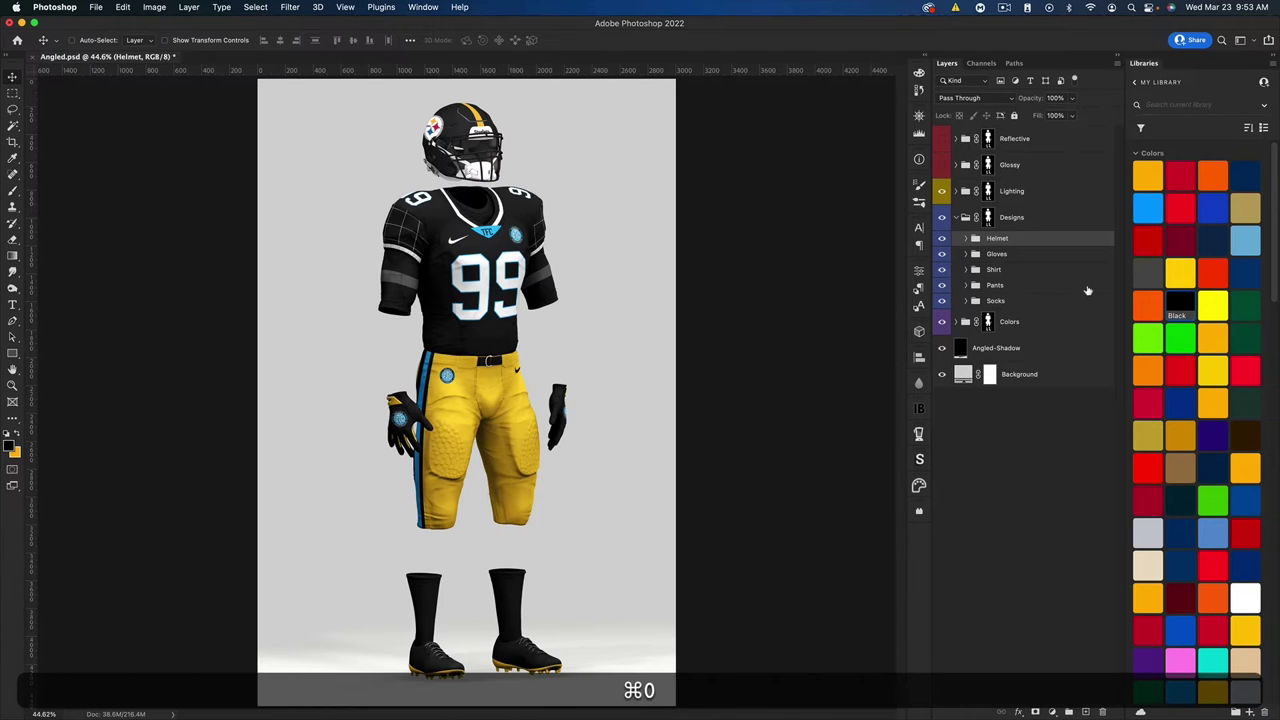
{"action": "left_click", "coordinate": [965, 254]}
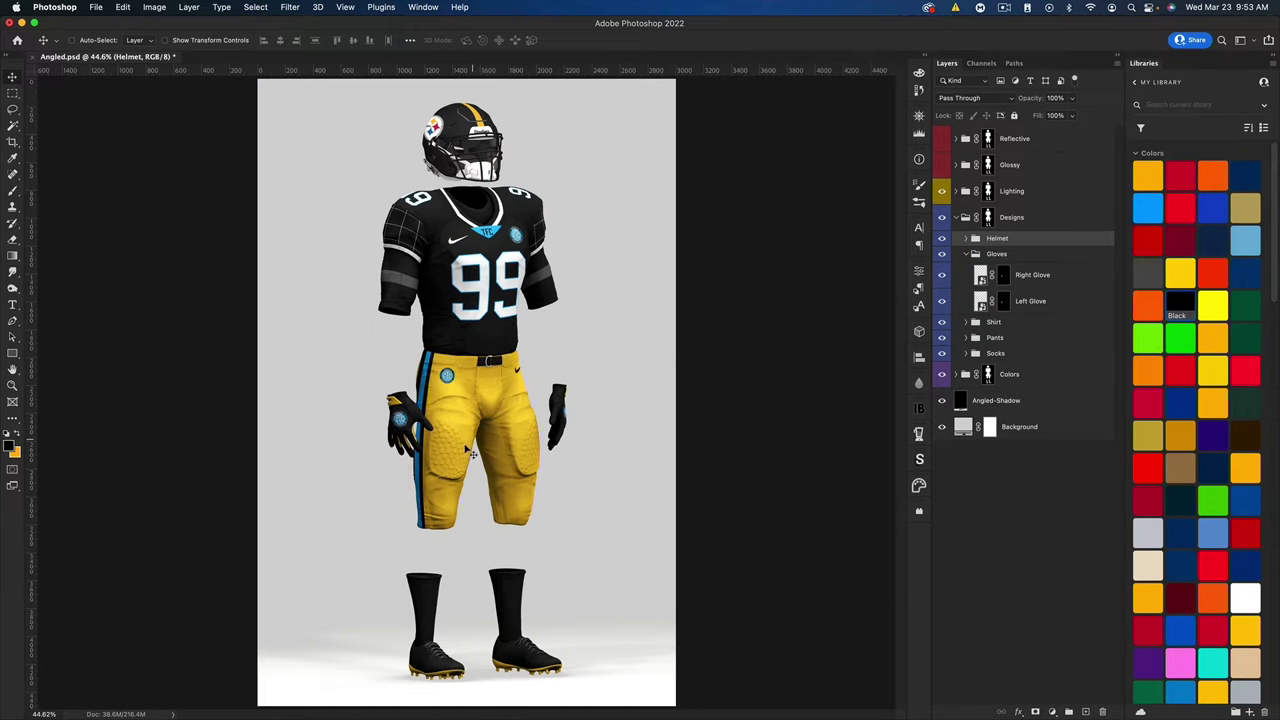
{"action": "left_click", "coordinate": [966, 254]}
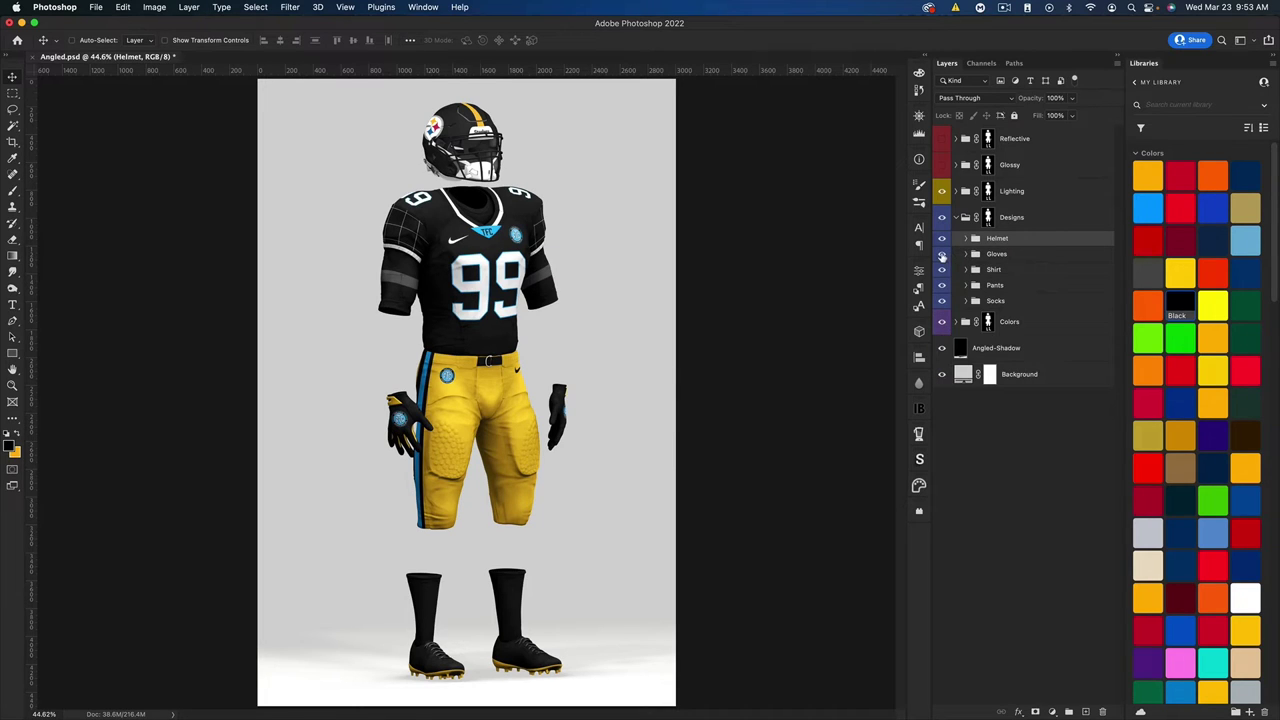
{"action": "left_click", "coordinate": [941, 255]}
- Expand the Shirt group, hide Collar Front and toggle the left and right collar layers to inspect the jersey's neckline
{"action": "left_click", "coordinate": [966, 270]}
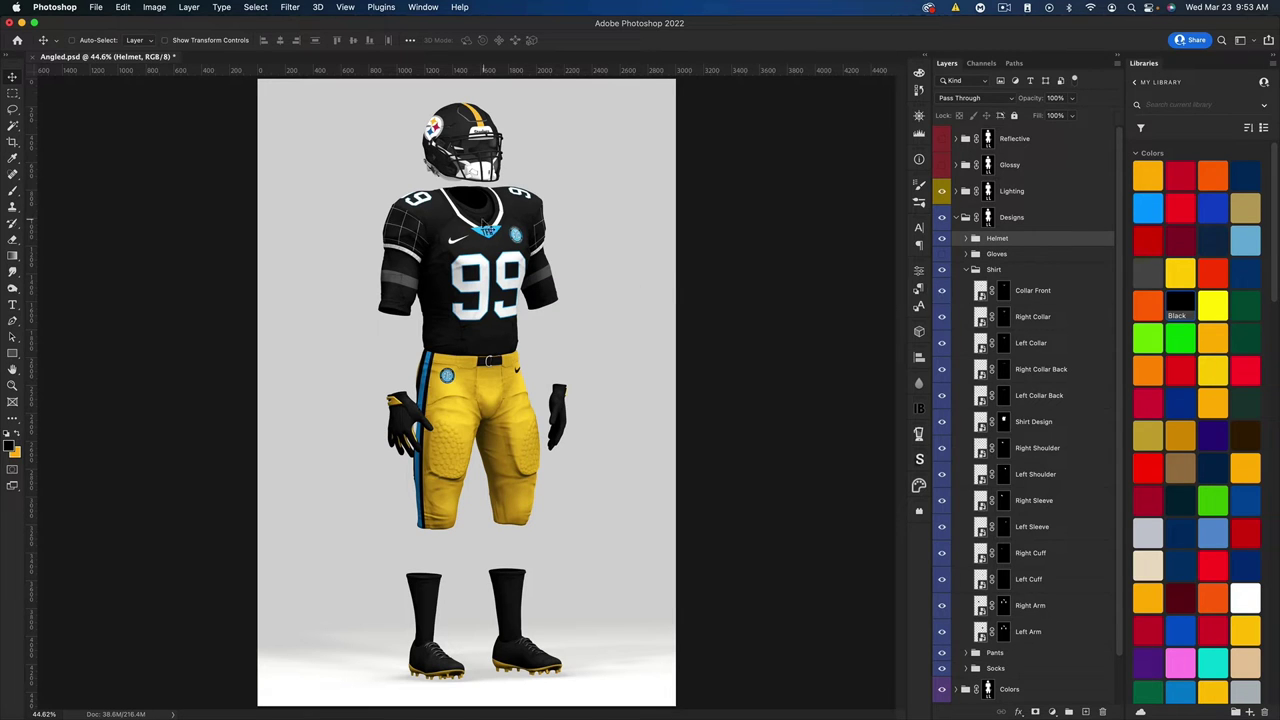
{"action": "key", "text": "super"}
{"action": "key", "text": "super+equal"}
{"action": "key", "text": "super+equal"}
{"action": "key", "text": "super+equal"}
{"action": "key", "text": "super+equal"}
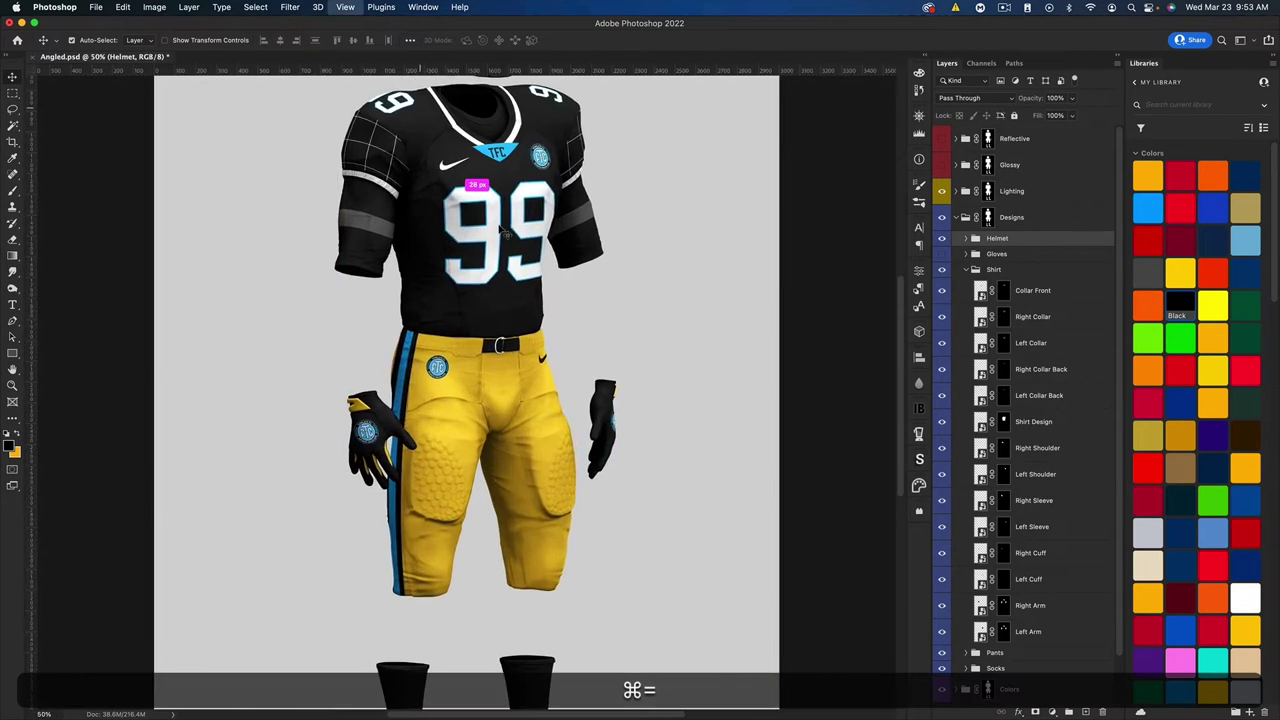
{"action": "scroll", "coordinate": [497, 232], "scroll_direction": "up", "scroll_amount": 5}
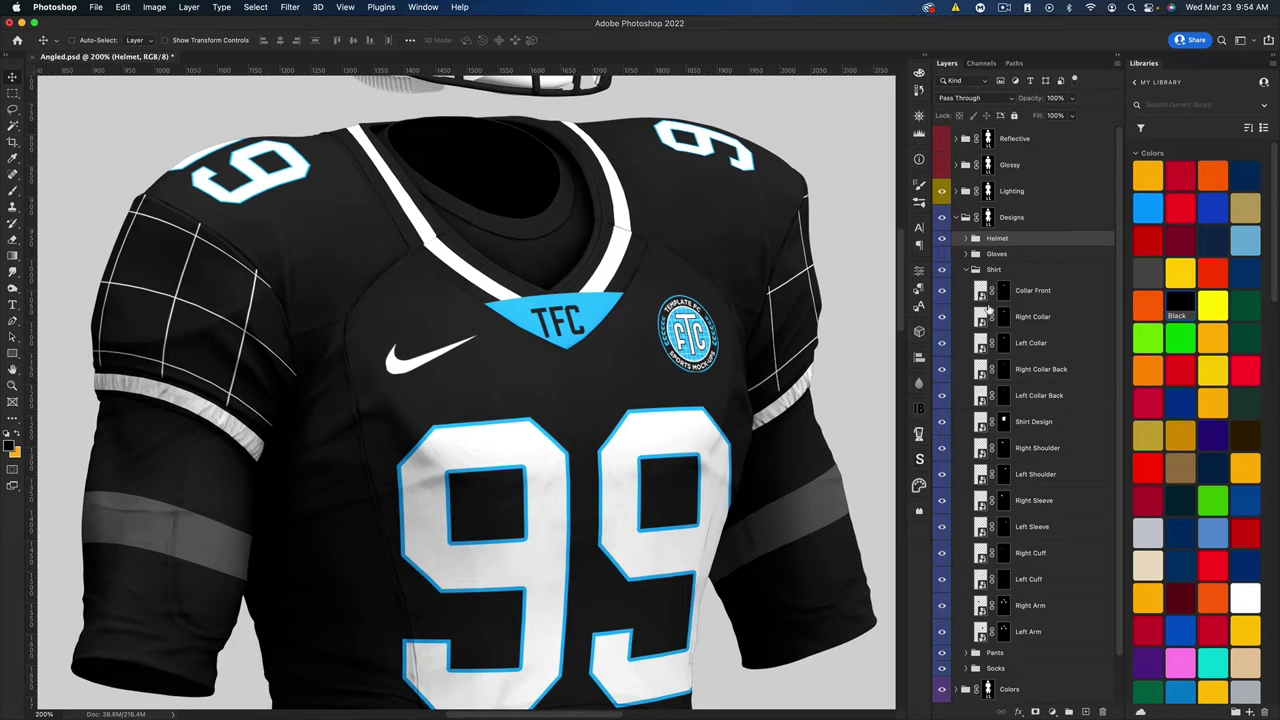
{"action": "left_click", "coordinate": [941, 291]}
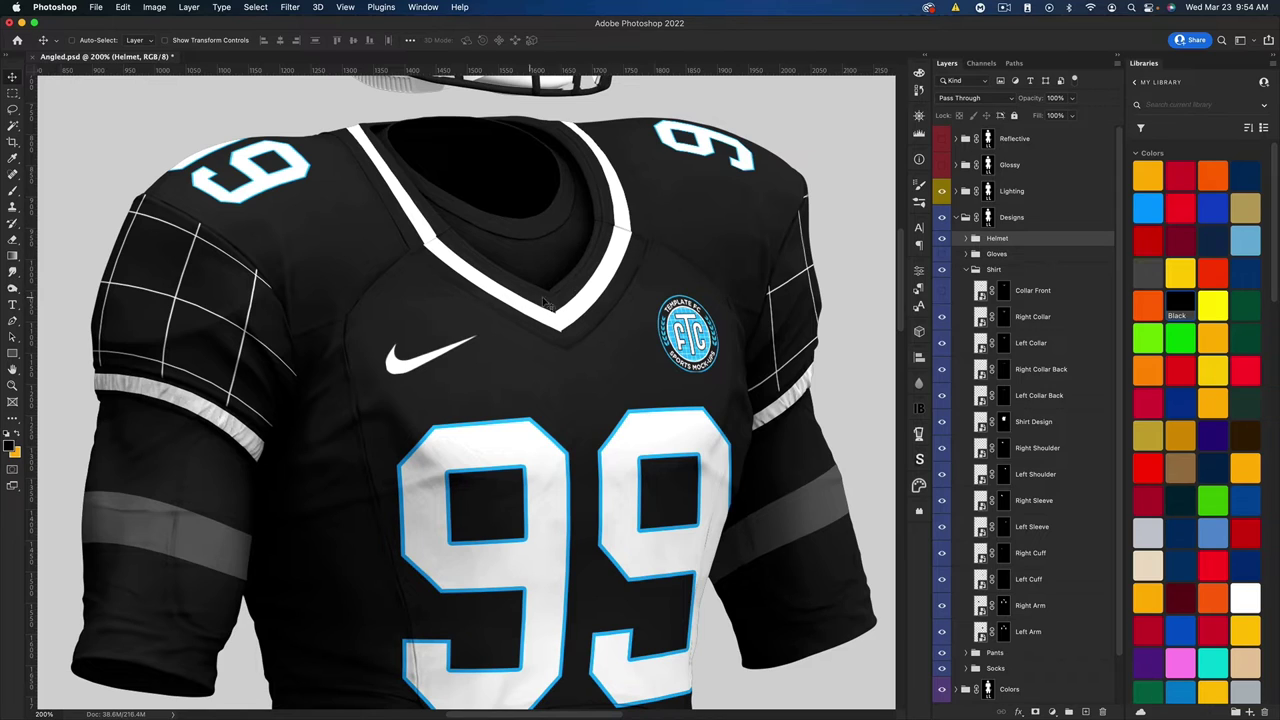
{"action": "left_click", "coordinate": [941, 342]}
{"action": "left_click", "coordinate": [941, 370]}
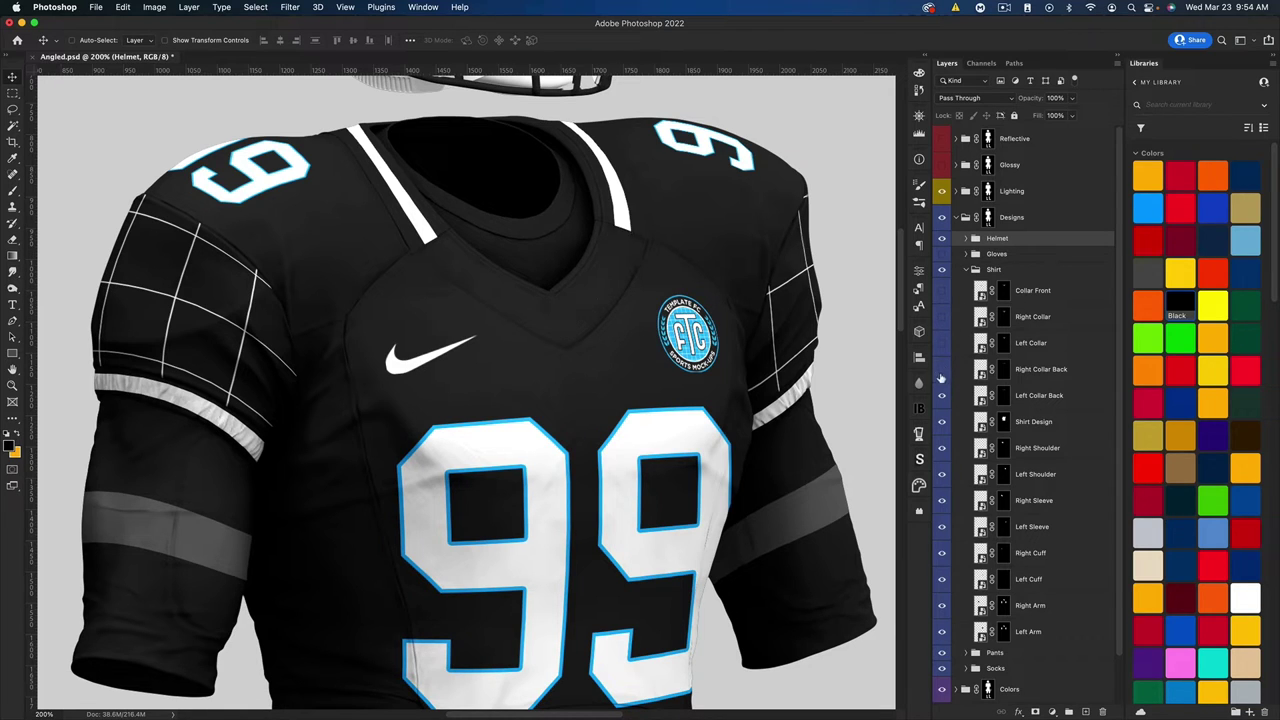
{"action": "left_click", "coordinate": [941, 398]}
{"action": "left_click_drag", "start_coordinate": [941, 398], "coordinate": [941, 318]}
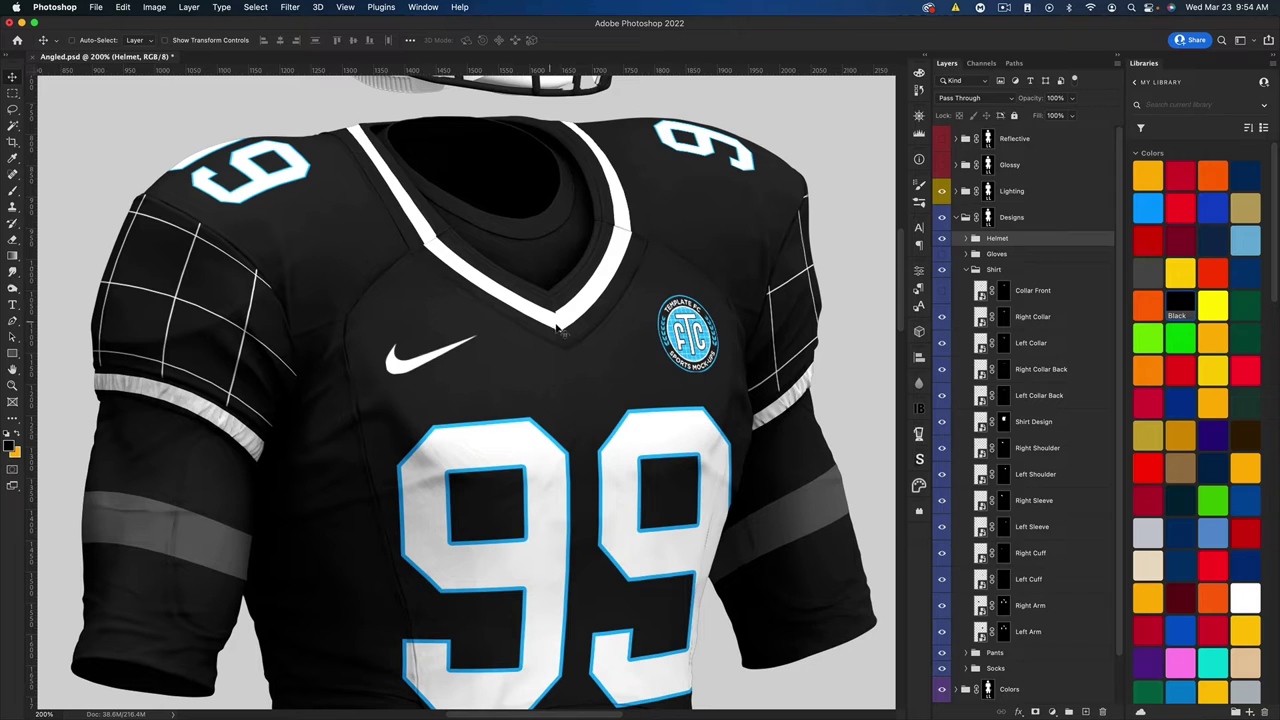
- Open the Right Collar smart object and recolour its Rectangle 1 stripe with the Steelers gold library colour
{"action": "double_click", "coordinate": [980, 317]}
{"action": "key", "text": "super+equal"}
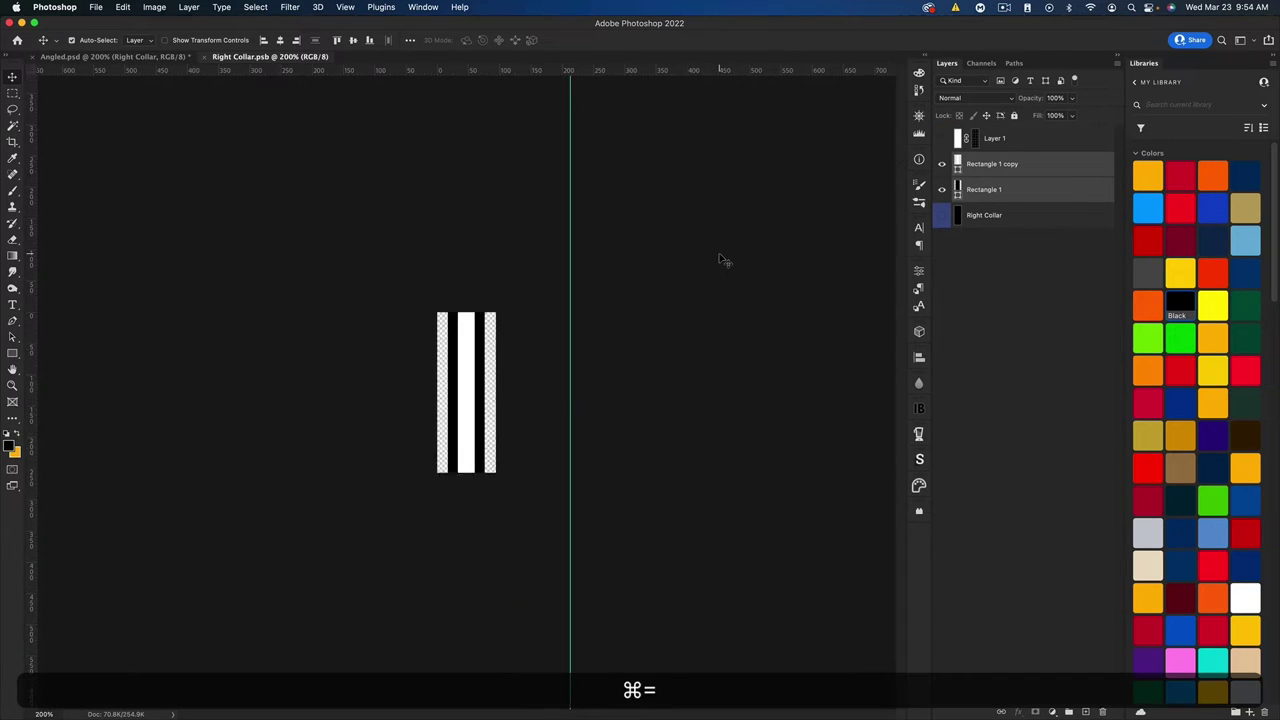
{"action": "key", "text": "super+equal"}
{"action": "key", "text": "super+equal"}
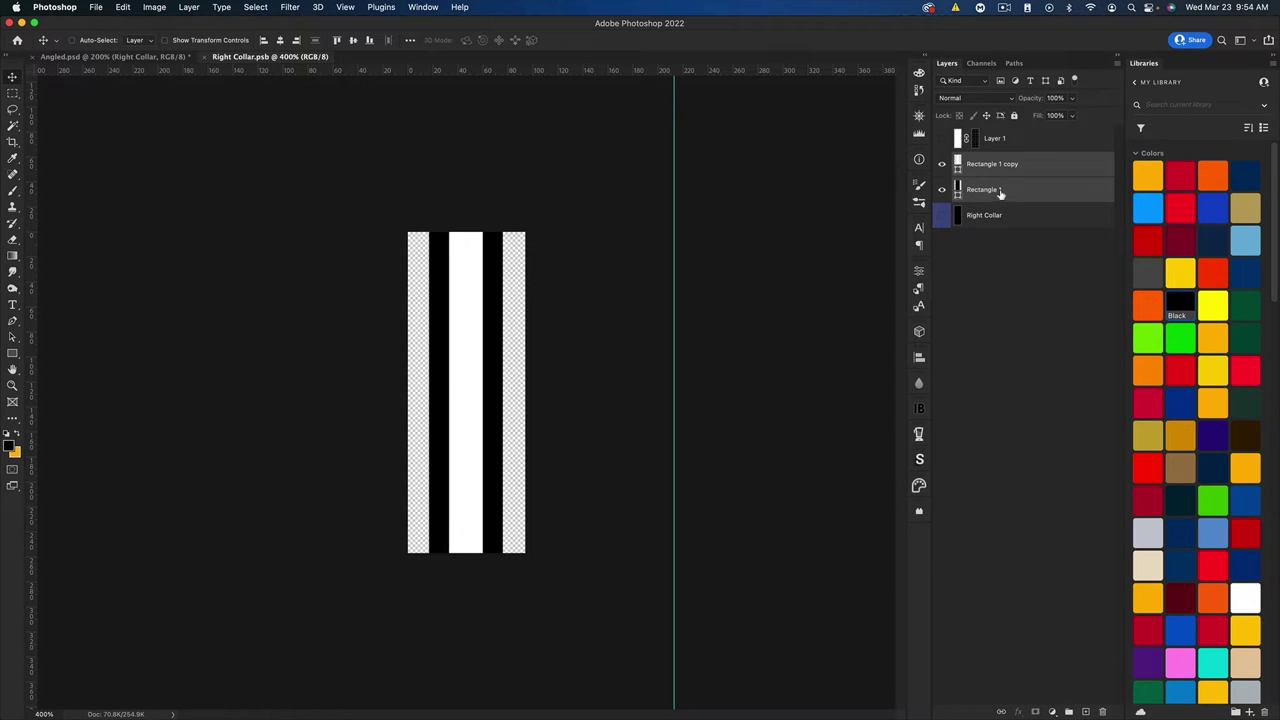
{"action": "left_click", "coordinate": [960, 195]}
{"action": "left_click", "coordinate": [1148, 175]}
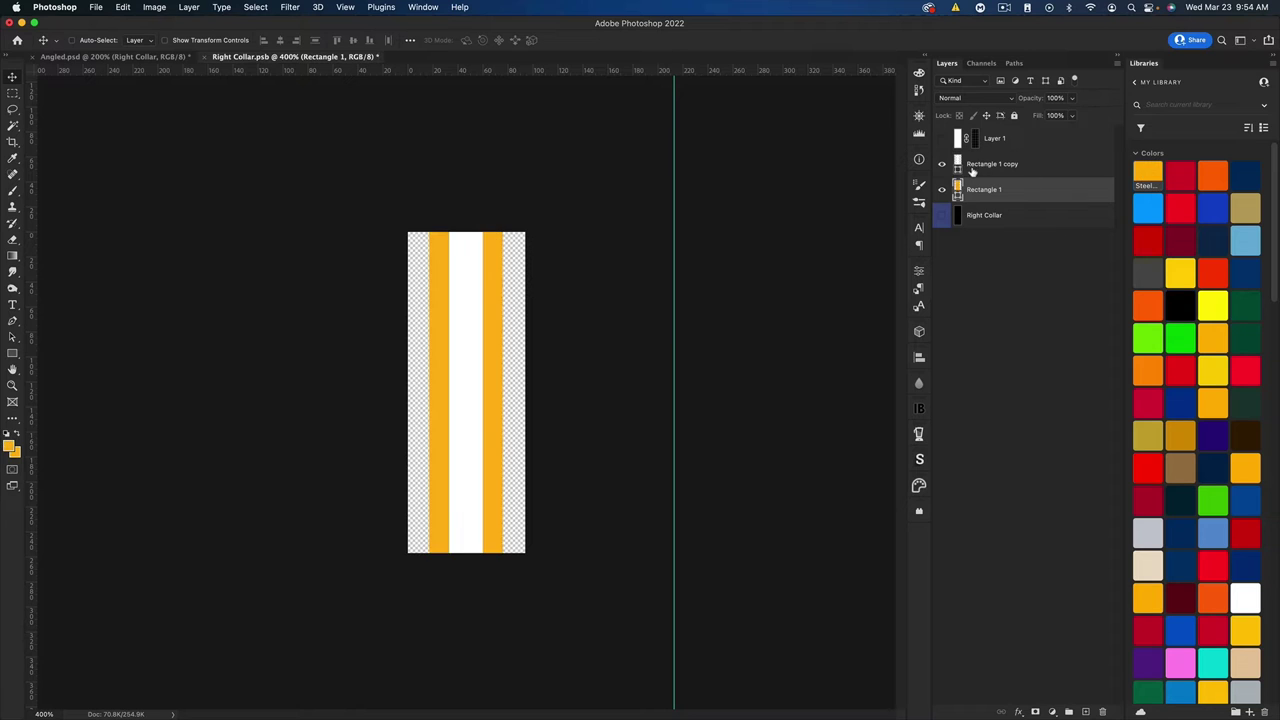
- Hide the Rectangle 1 copy stripe, save Right Collar and return to the Angled mockup
{"action": "left_click", "coordinate": [941, 165]}
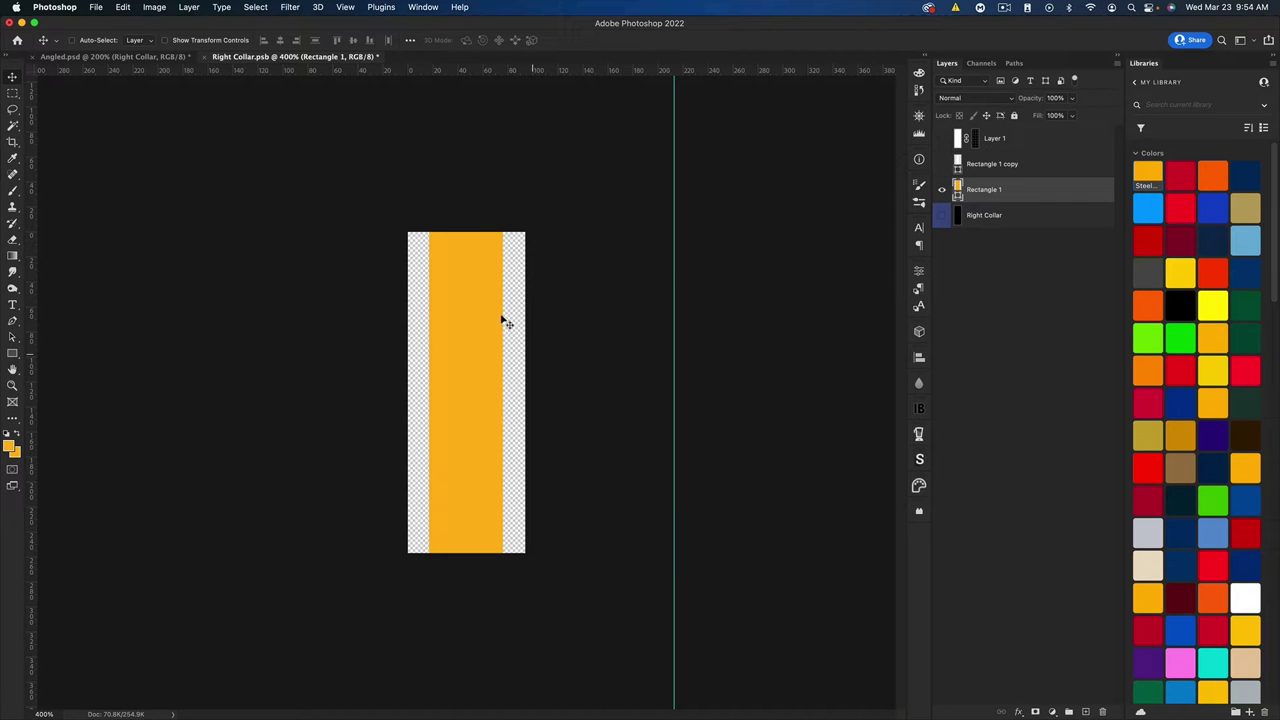
{"action": "key", "text": "super+s"}
{"action": "left_click", "coordinate": [67, 57]}
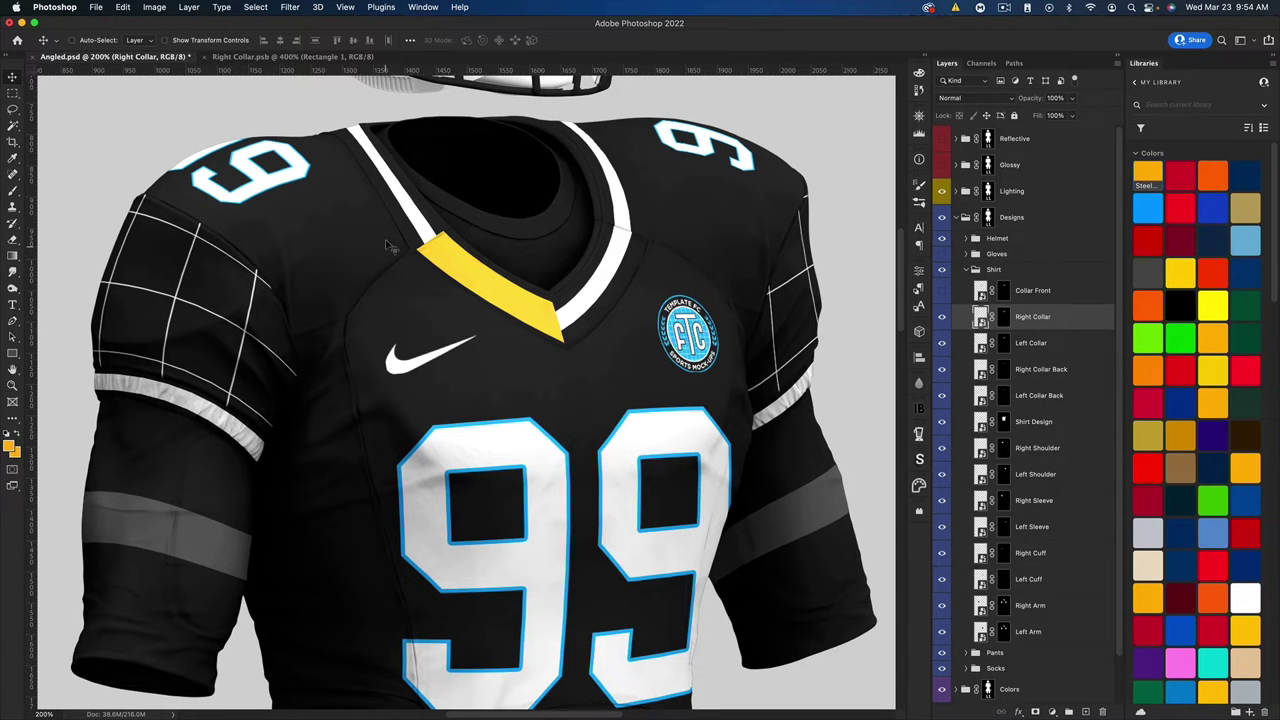
- Hide the four left and right collar layers, show Collar Front again and close the Right Collar document
{"action": "left_click_drag", "start_coordinate": [945, 335], "coordinate": [946, 396]}
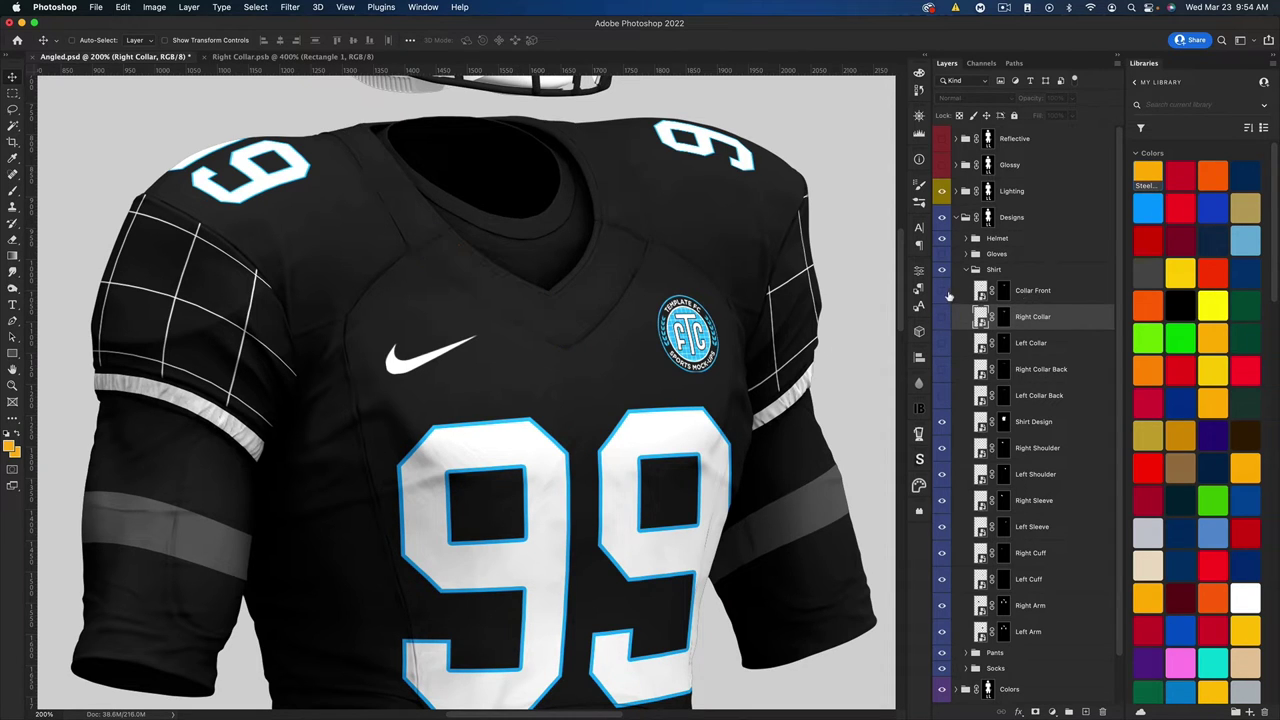
{"action": "left_click", "coordinate": [943, 291]}
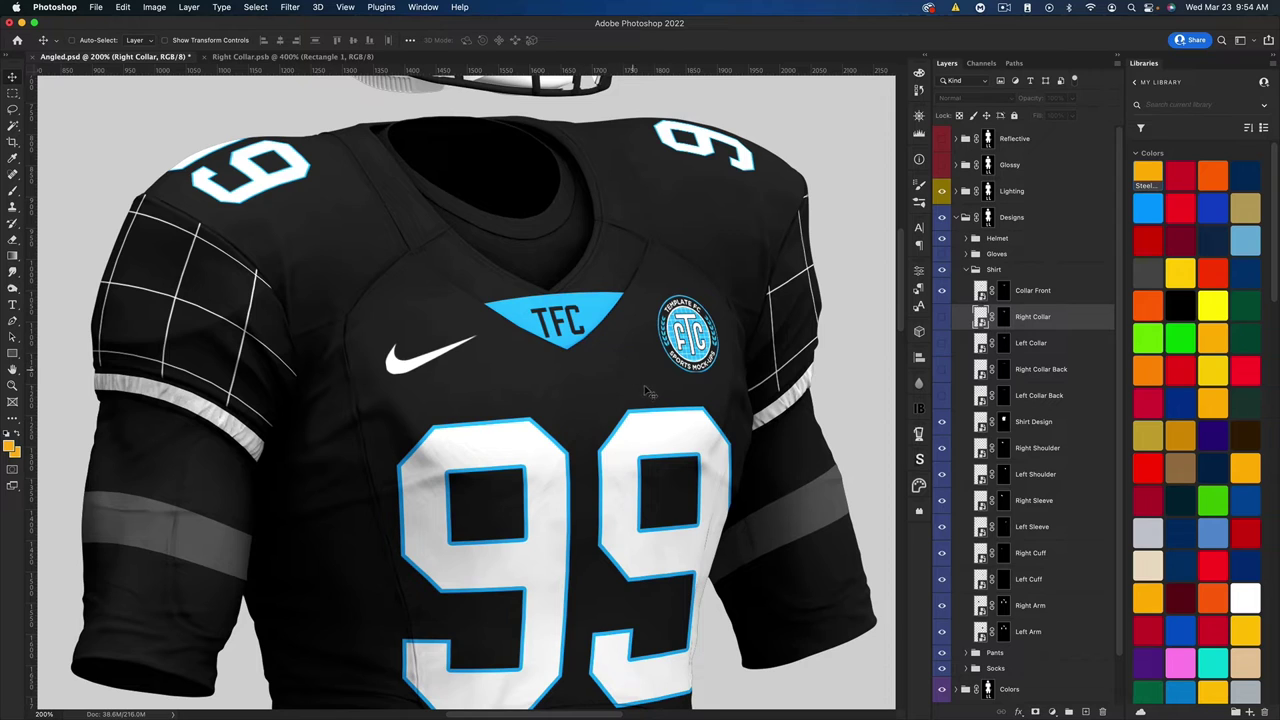
{"action": "left_click", "coordinate": [209, 57]}
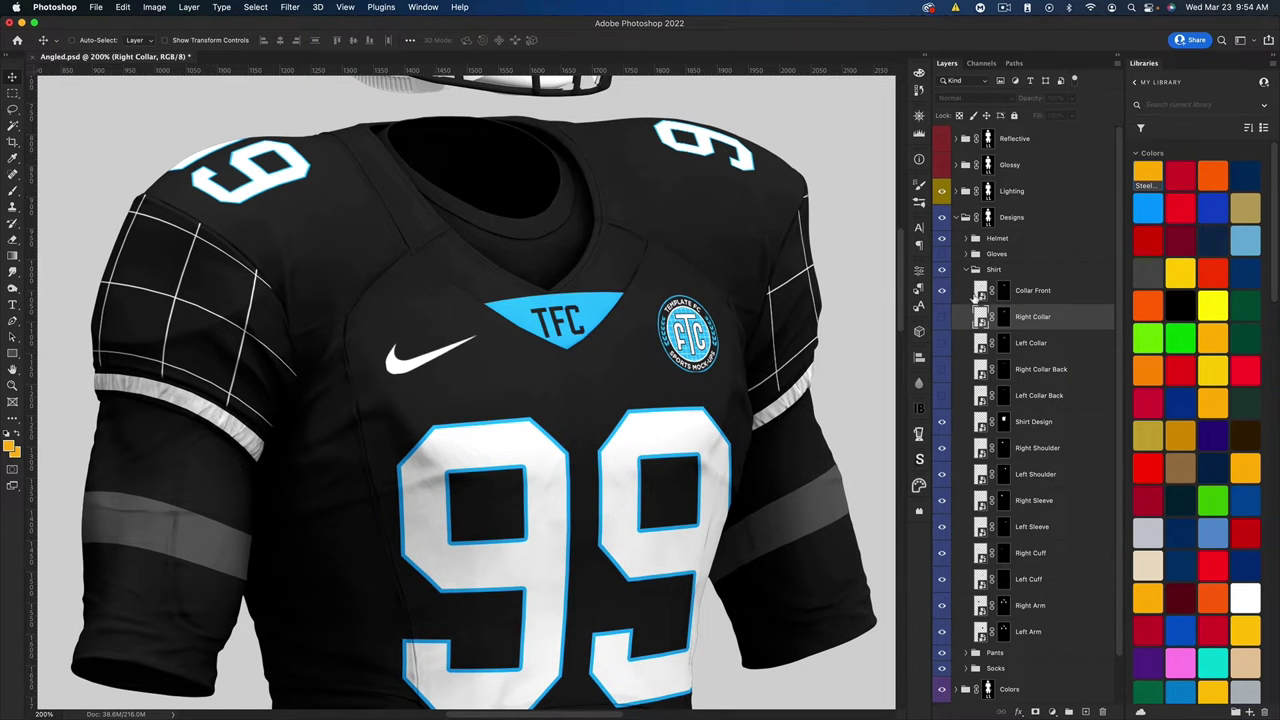
- Open the Collar Front smart object and hide the guide running over its TFC design
{"action": "double_click", "coordinate": [981, 292]}
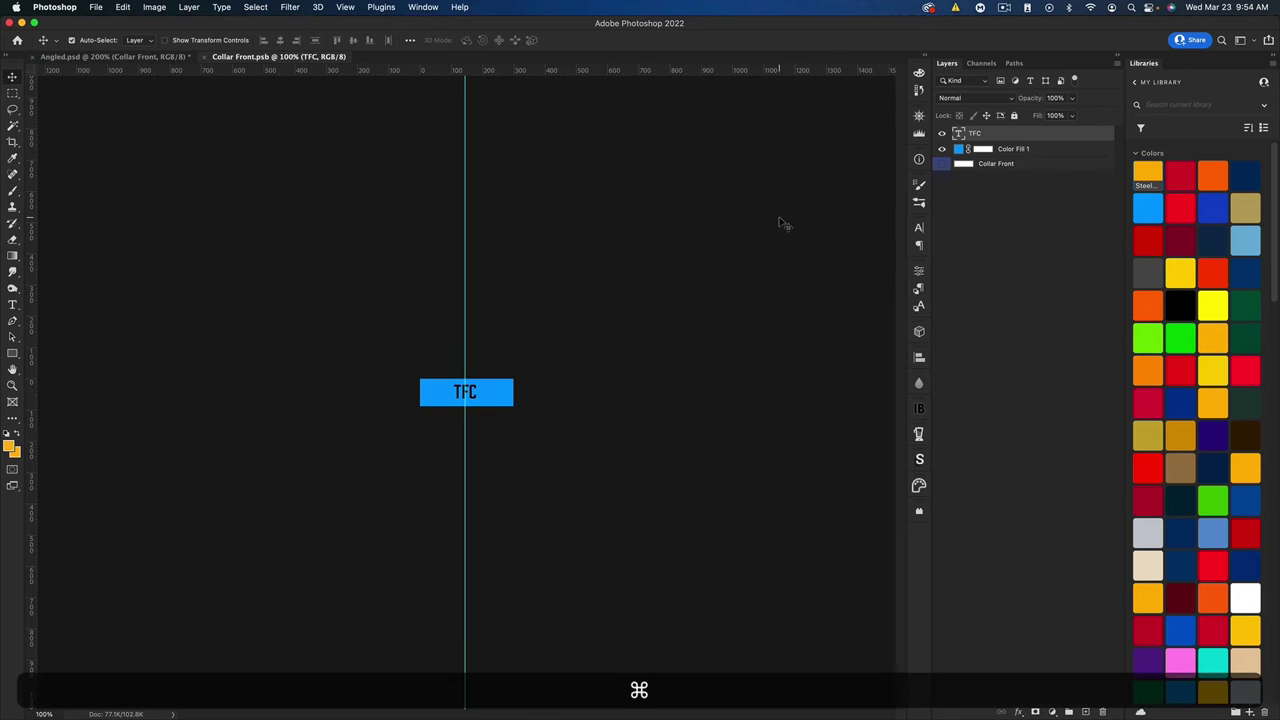
{"action": "key", "text": "super+0"}
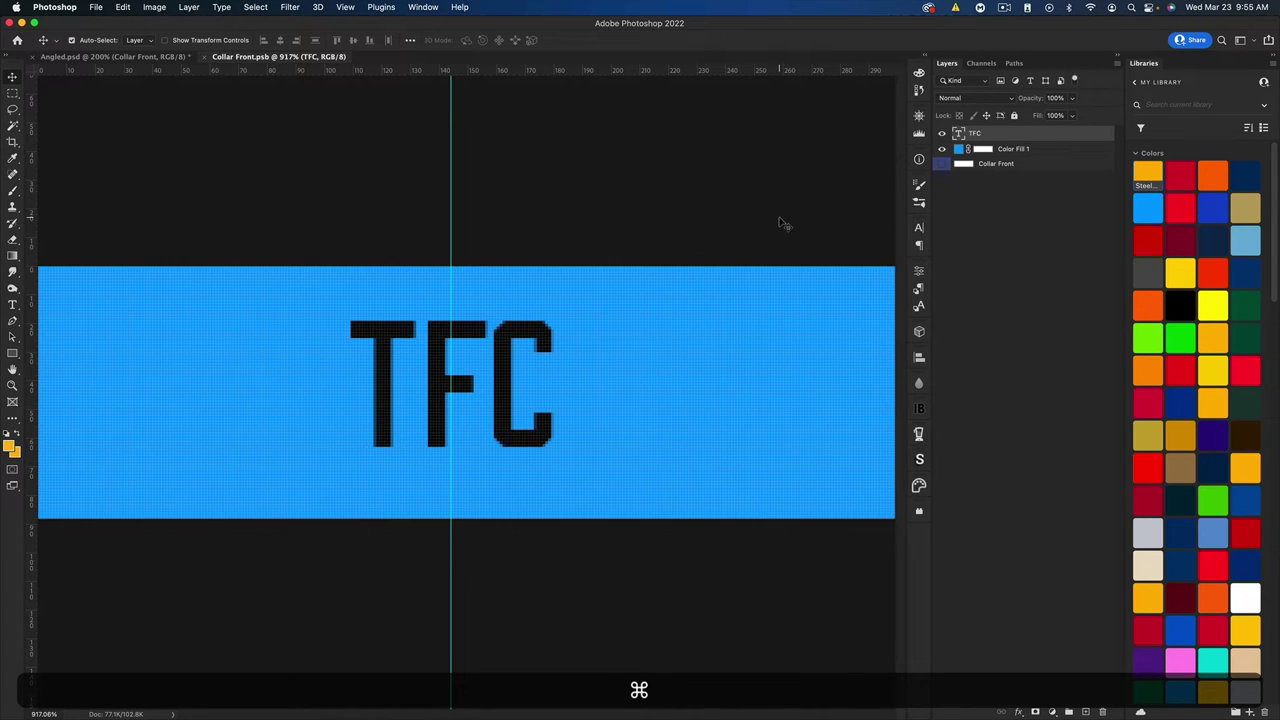
{"action": "key", "text": "super+minus"}
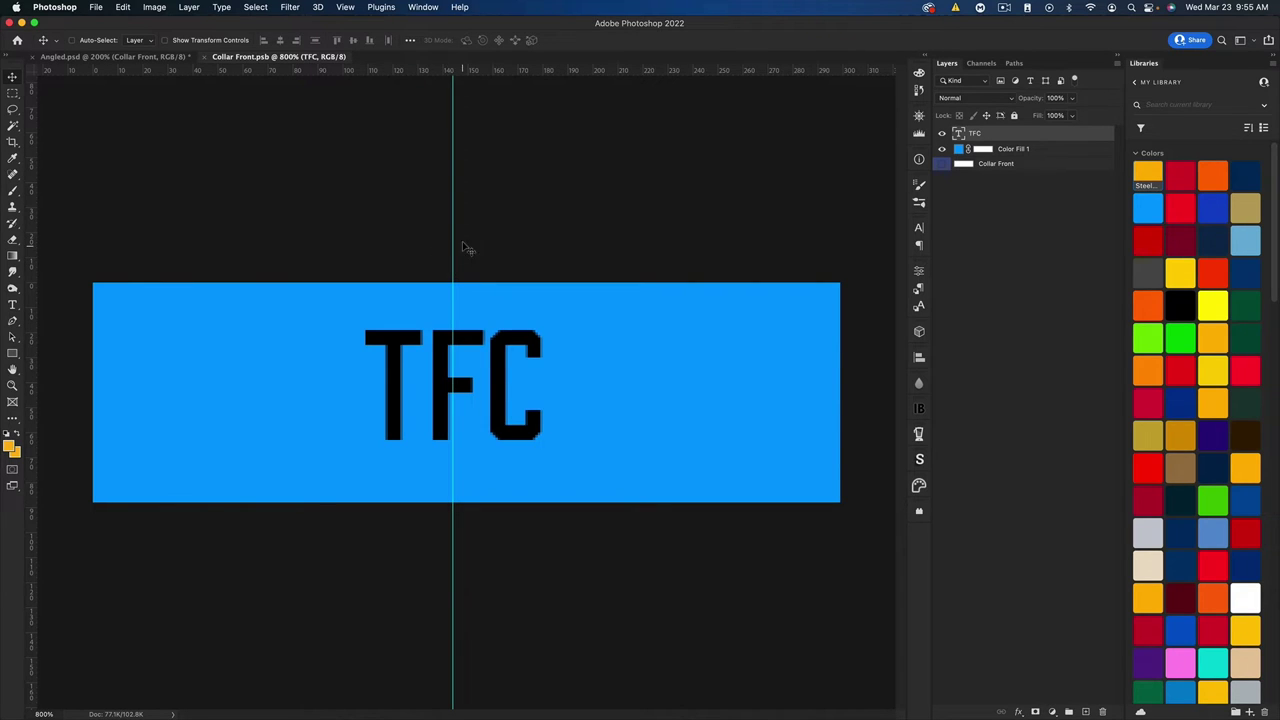
{"action": "key", "text": "super"}
{"action": "key", "text": "super+h"}
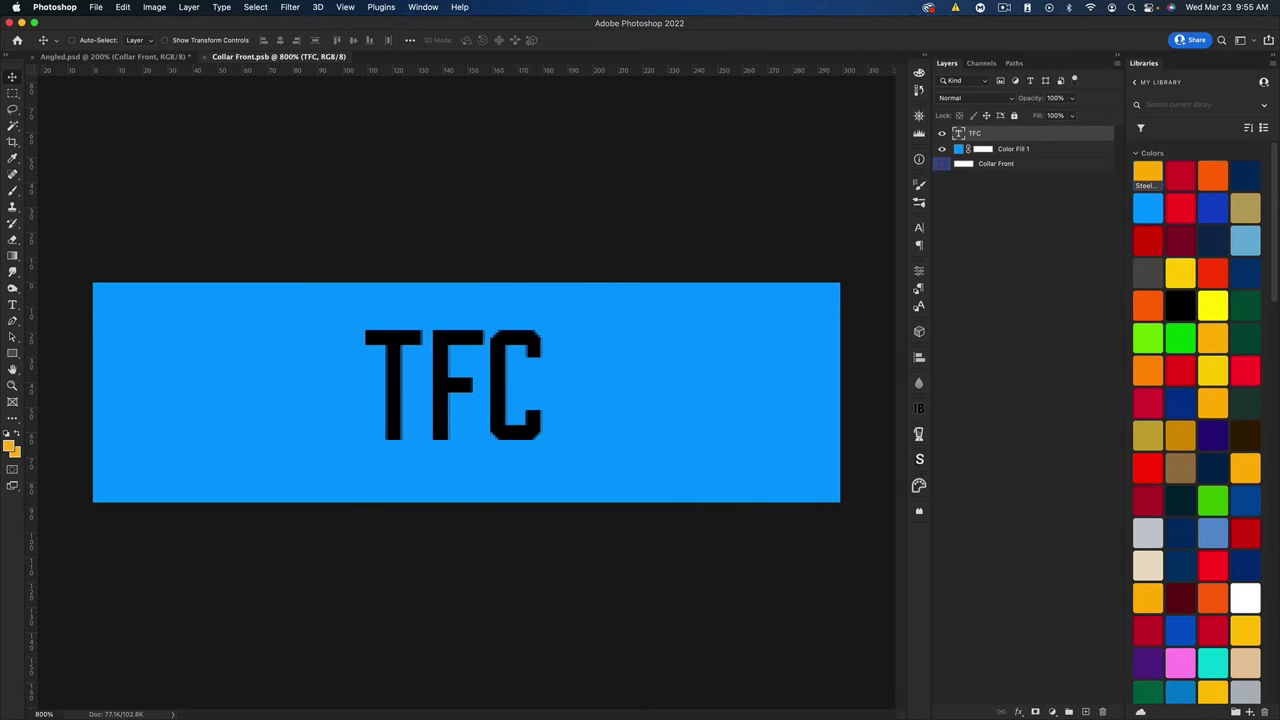
- Paste the NFL shield logo into the Collar Front document and scale it down to about 4% over the TFC text
{"action": "left_click_drag", "start_coordinate": [187, 348], "coordinate": [455, 376]}
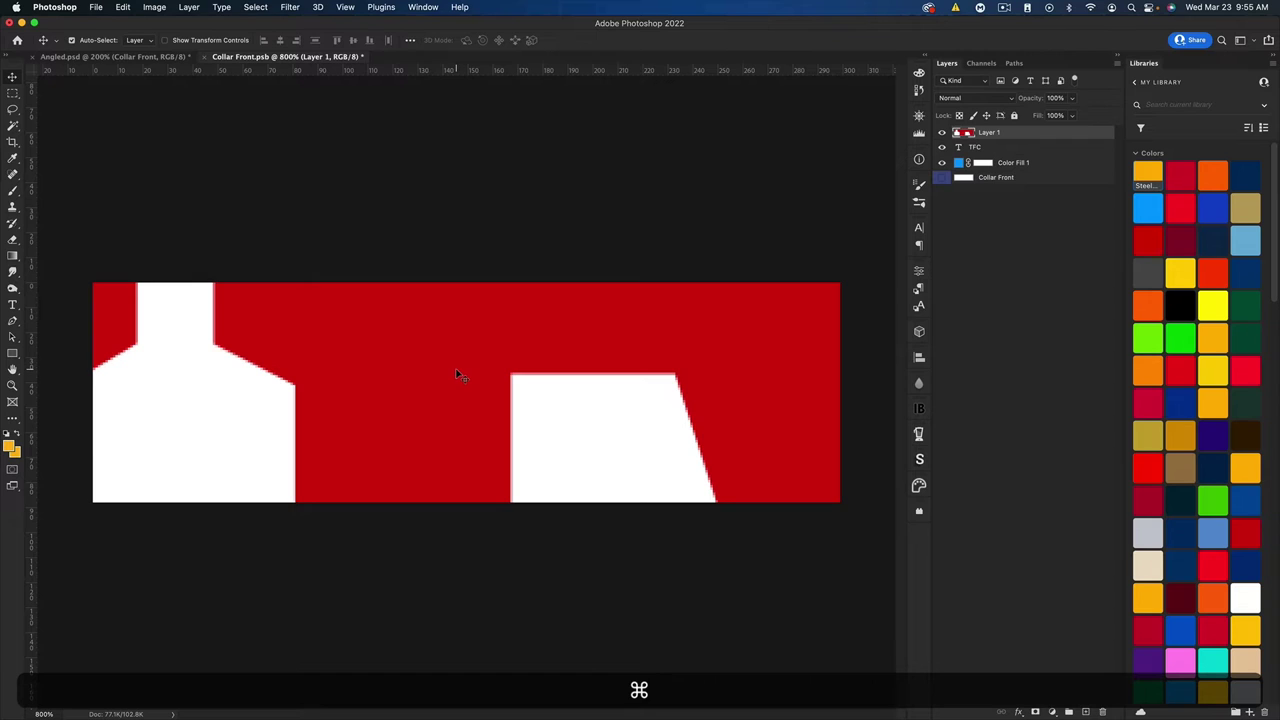
{"action": "key", "text": "super+t"}
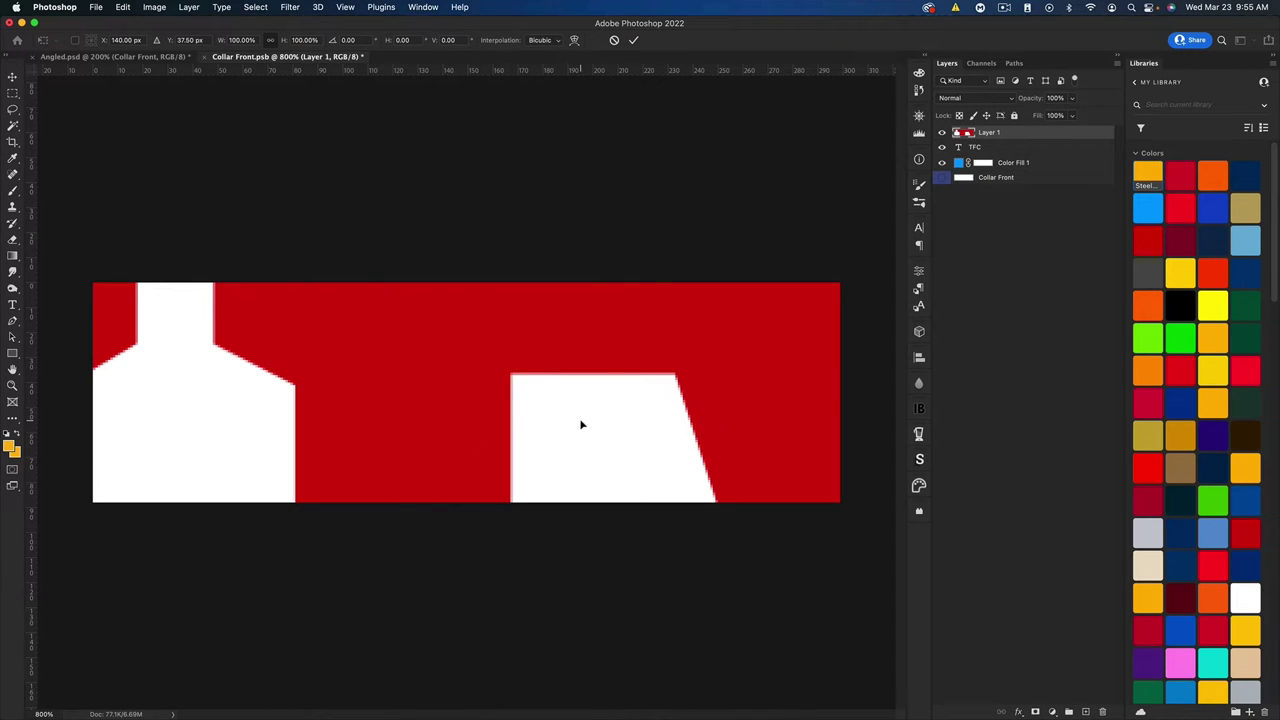
{"action": "key", "text": "super"}
{"action": "left_click", "coordinate": [296, 40]}
{"action": "type", "text": "20"}
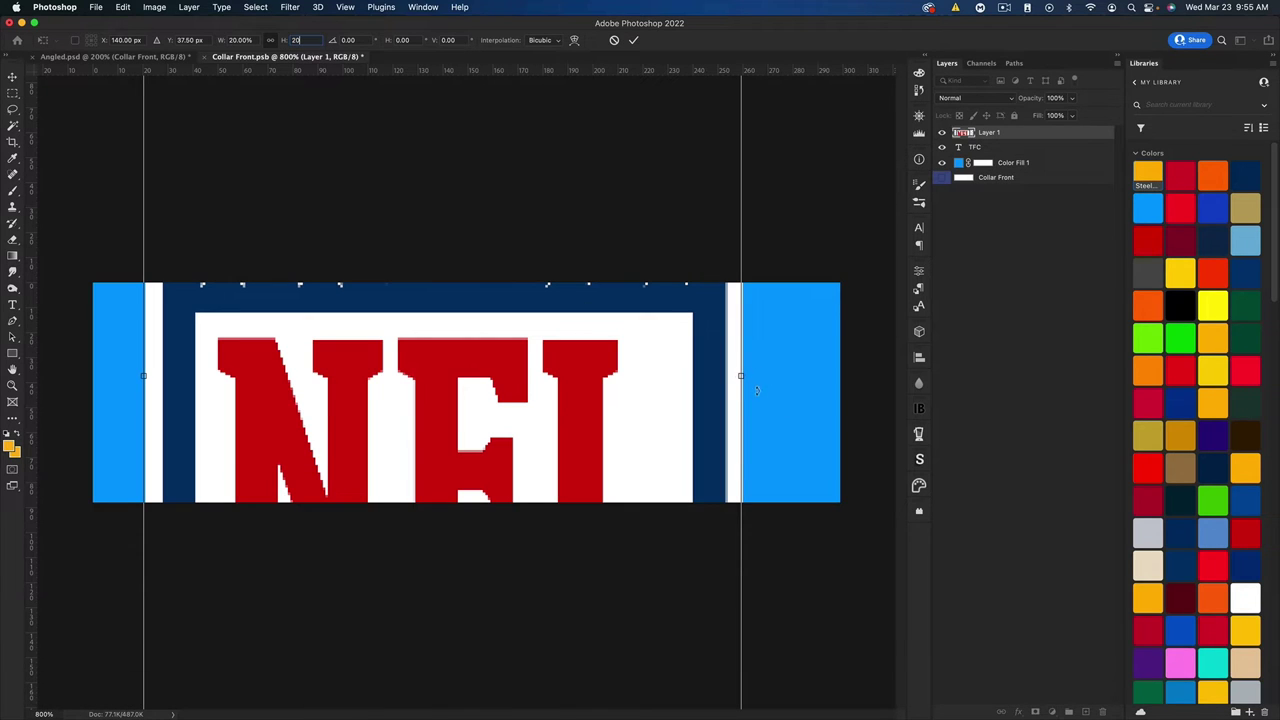
{"action": "left_click_drag", "start_coordinate": [741, 376], "coordinate": [502, 377]}
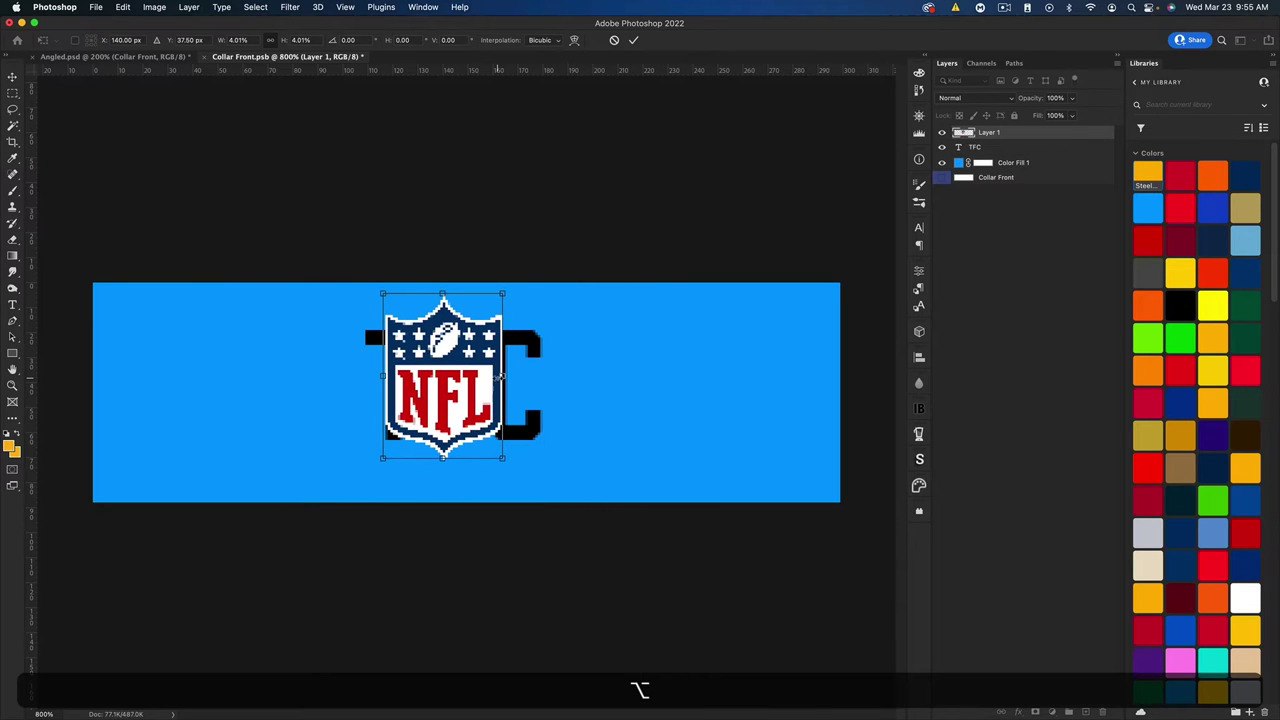
{"action": "key", "text": "super+Return"}
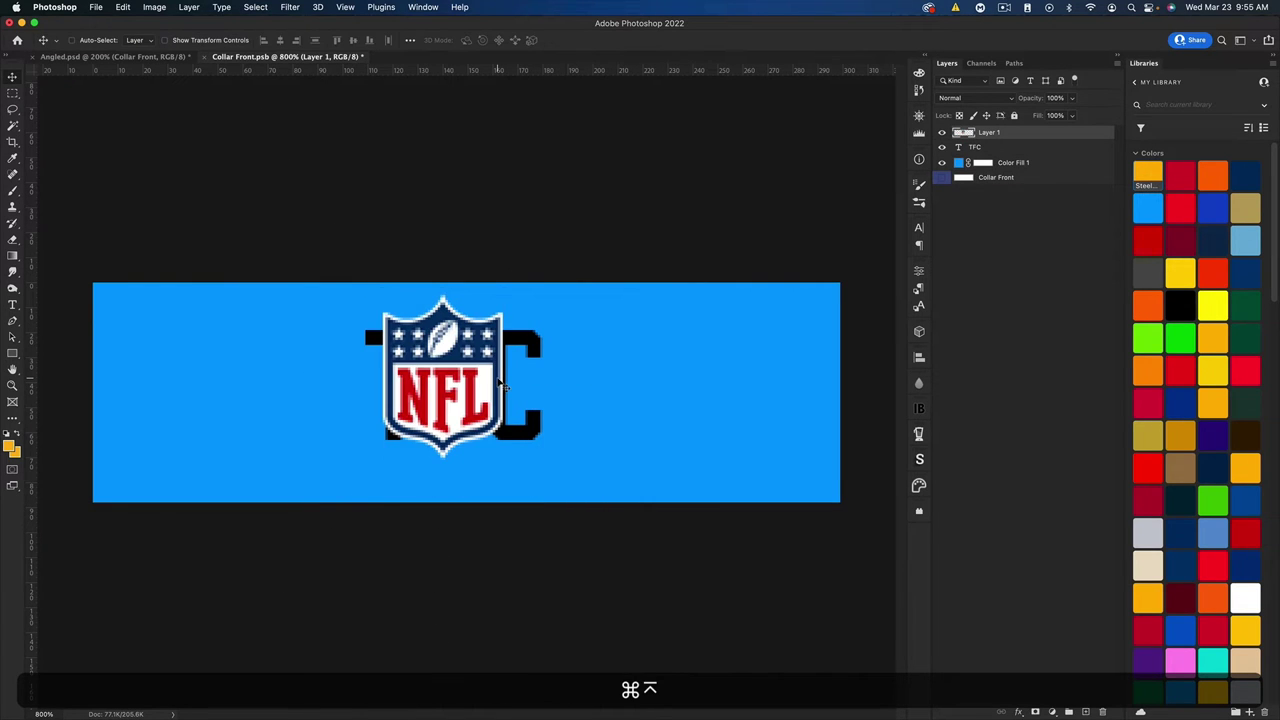
- Centre the NFL logo on the vertical guide and reduce it to about 85%
{"action": "key", "text": "super+h"}
{"action": "key", "text": "super+t"}
{"action": "left_click_drag", "start_coordinate": [481, 385], "coordinate": [490, 392]}
{"action": "left_click_drag", "start_coordinate": [513, 299], "coordinate": [504, 313]}
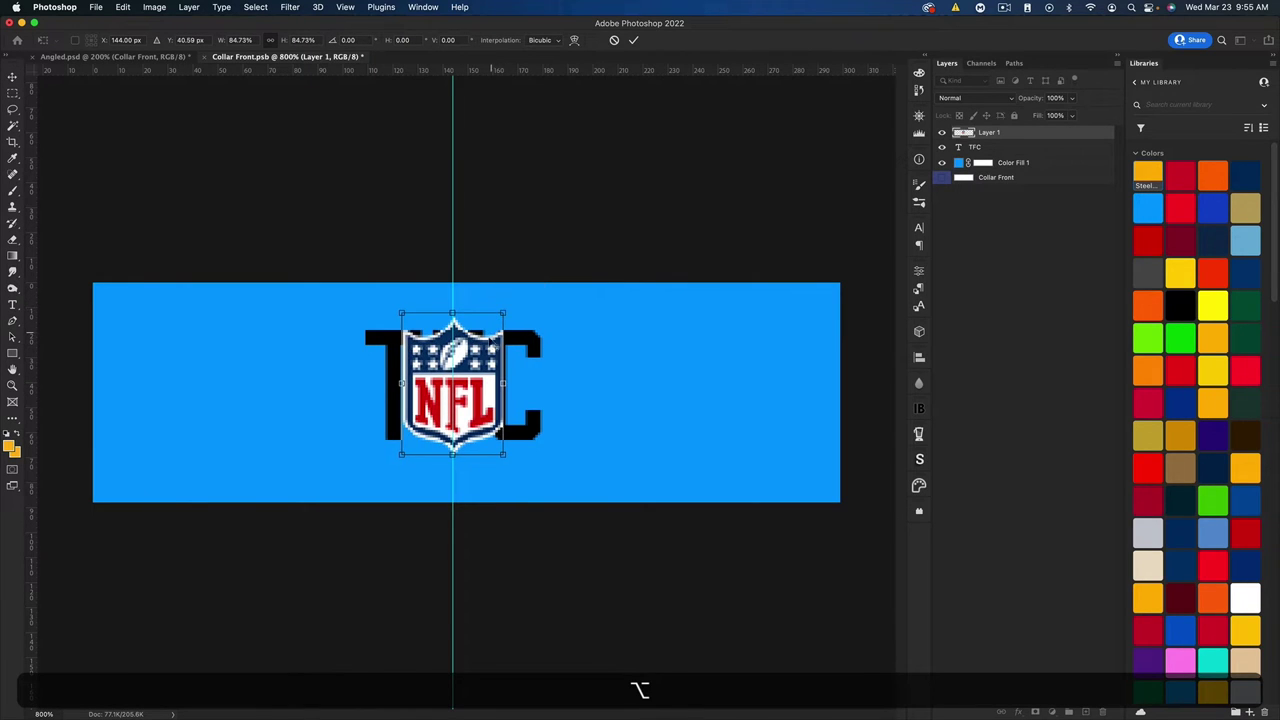
{"action": "key", "text": "Return"}
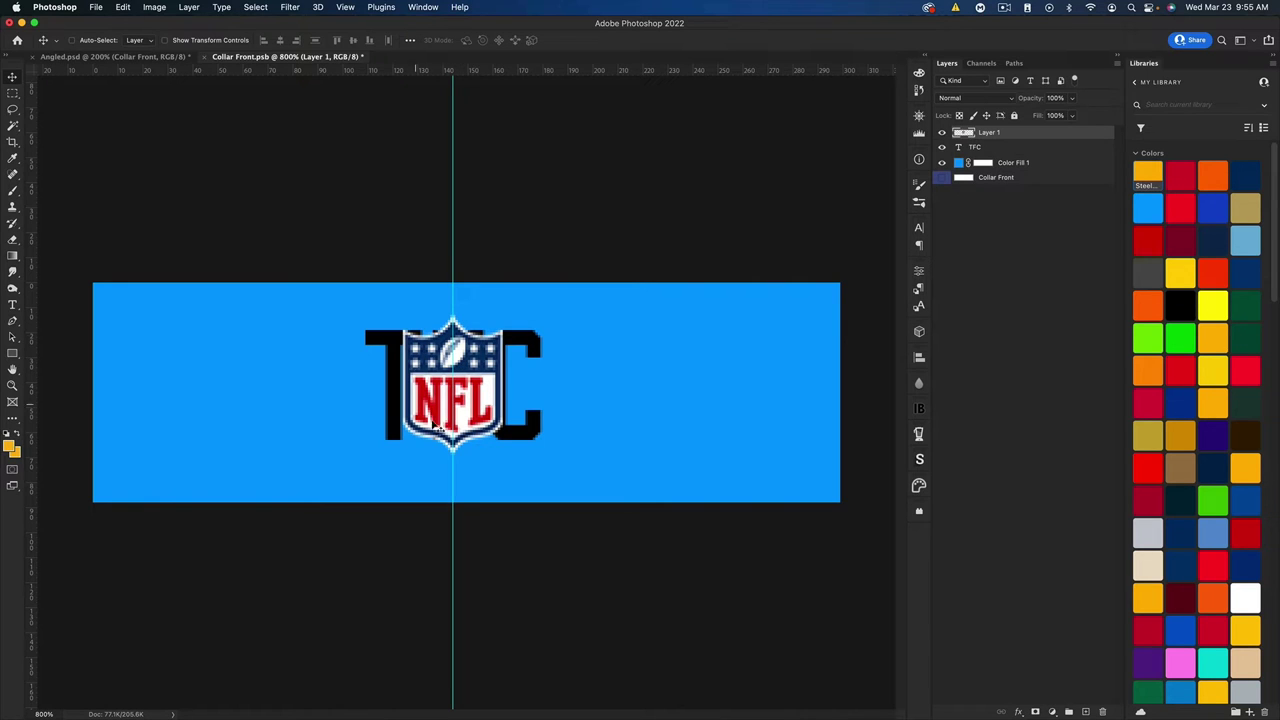
- Hide the TFC text layer and recolour Color Fill 1 with the Black library colour
{"action": "left_click", "coordinate": [941, 147]}
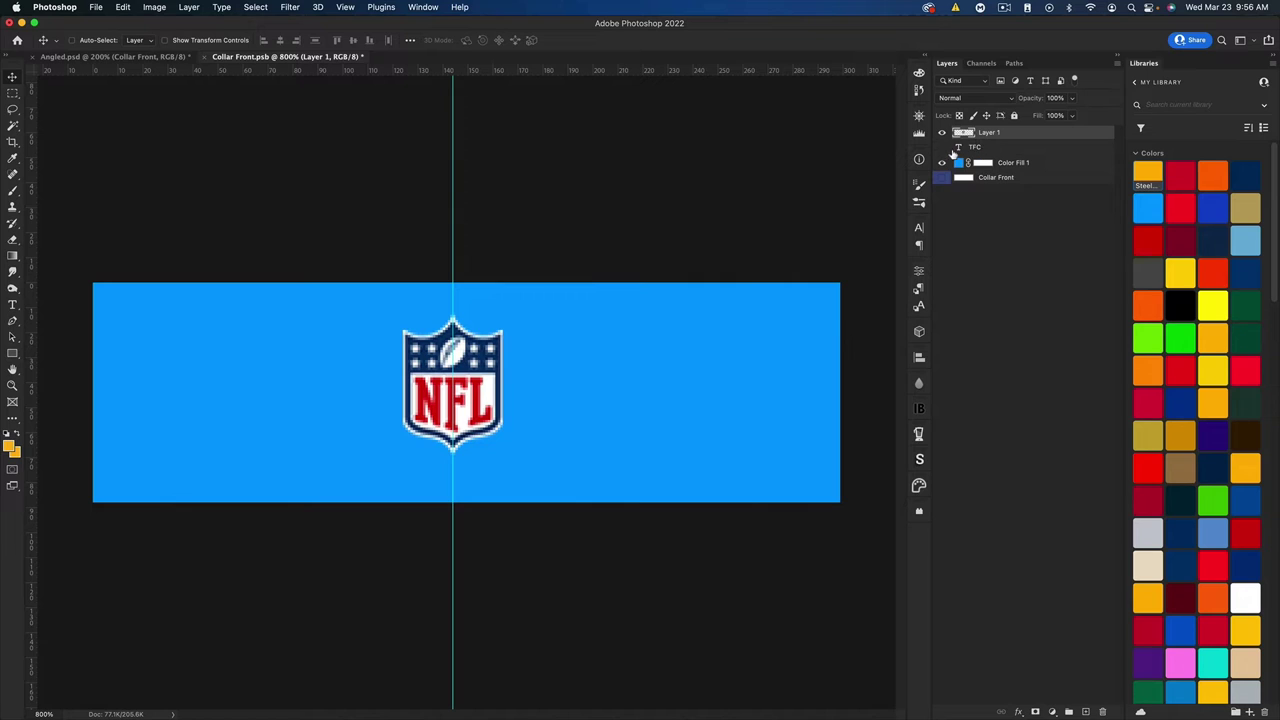
{"action": "left_click", "coordinate": [958, 163]}
{"action": "left_click", "coordinate": [1180, 305]}
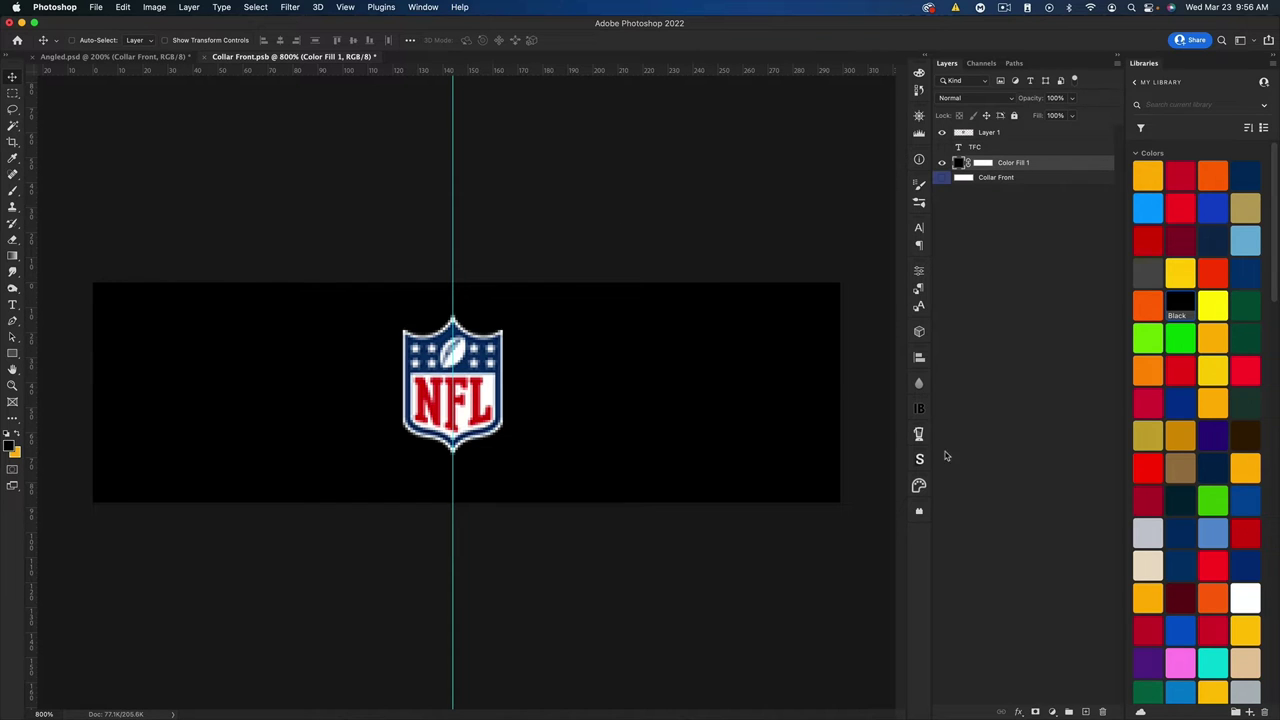
- Add a pattern fill layer above Color Fill 1 using the dark jersey mesh pattern
{"action": "left_click", "coordinate": [1054, 712]}
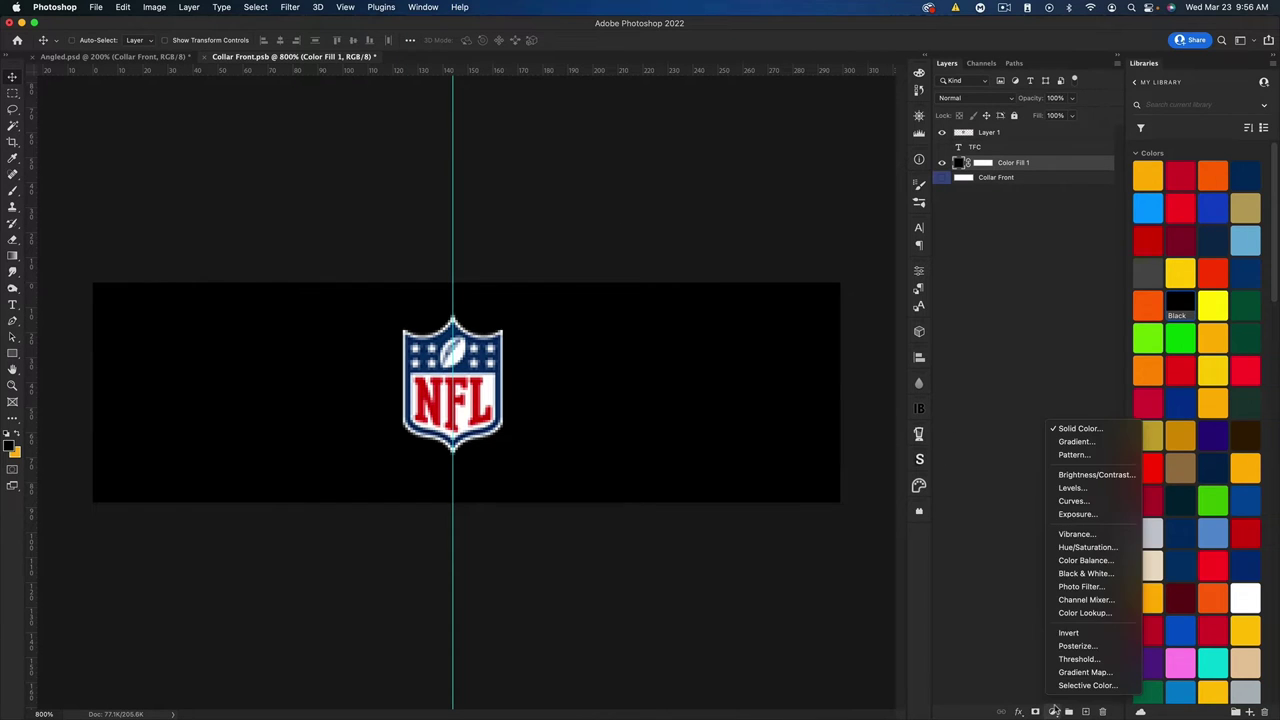
{"action": "left_click", "coordinate": [1073, 455]}
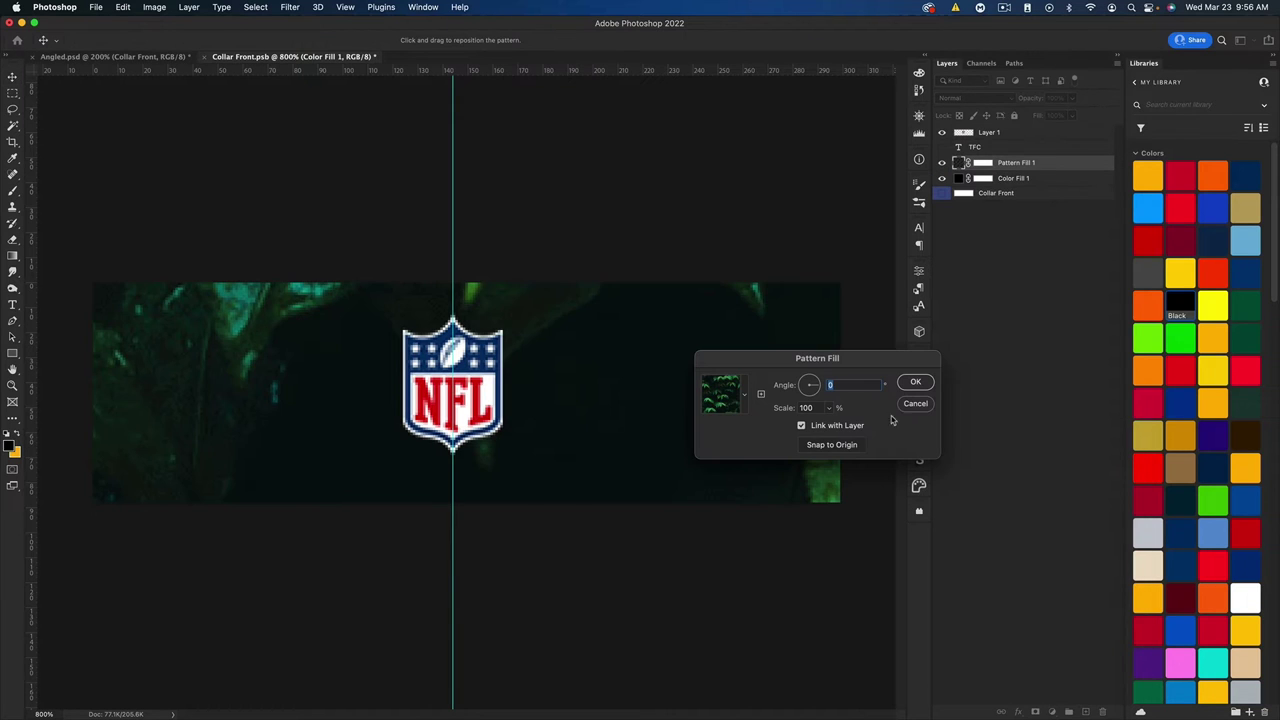
{"action": "left_click", "coordinate": [744, 395]}
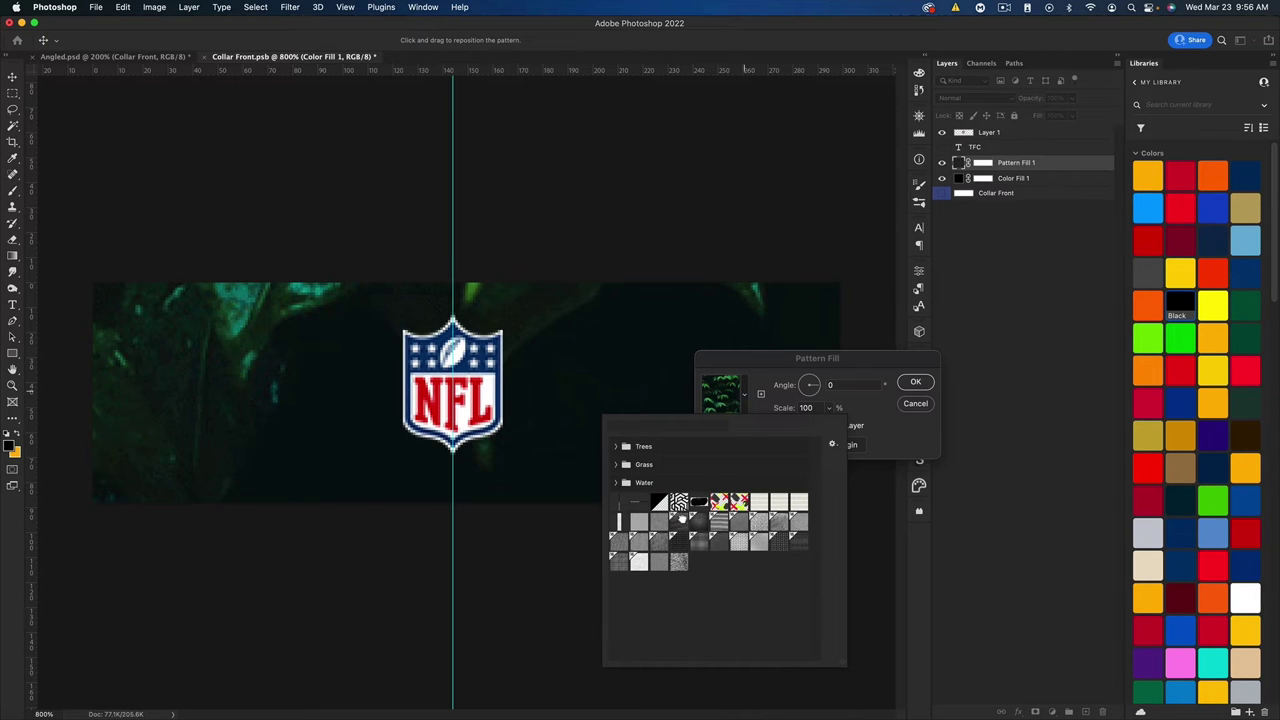
{"action": "left_click", "coordinate": [680, 521]}
{"action": "left_click", "coordinate": [701, 523]}
{"action": "left_click", "coordinate": [686, 522]}
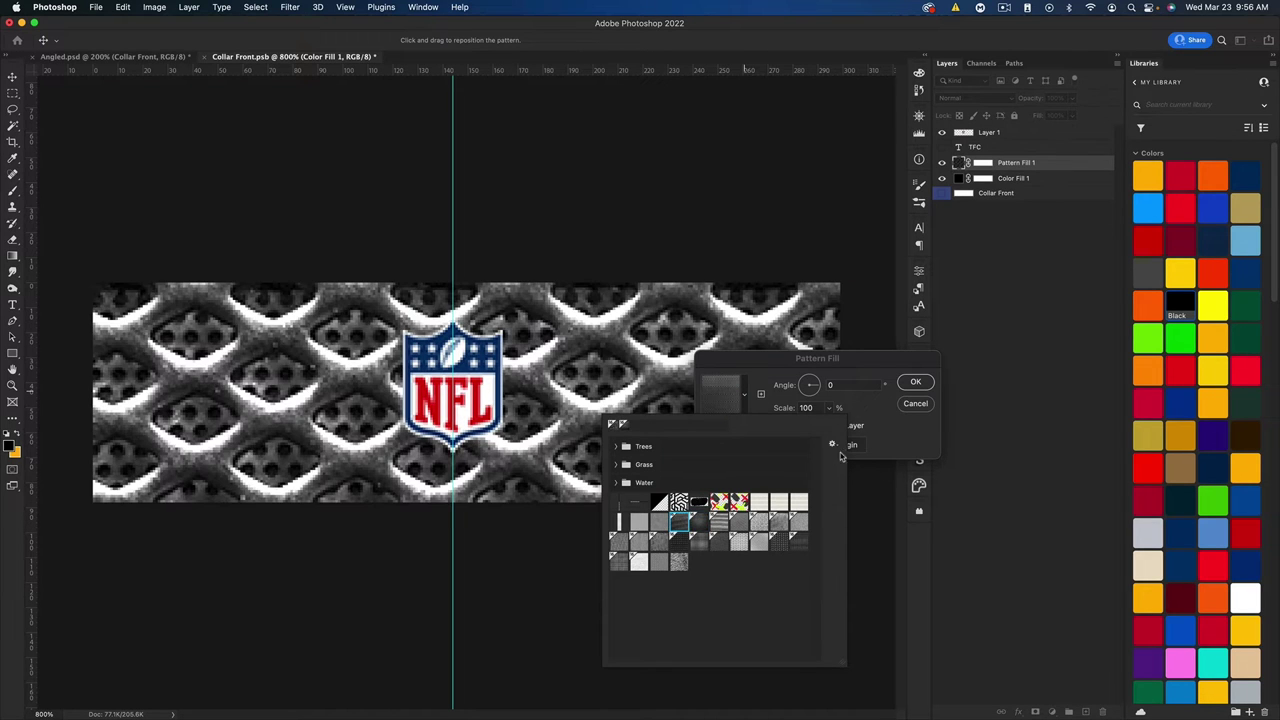
- Set the mesh pattern fill's scale to 25% and accept the fill
{"action": "left_click", "coordinate": [892, 452]}
{"action": "key", "text": "Tab"}
{"action": "type", "text": "5"}
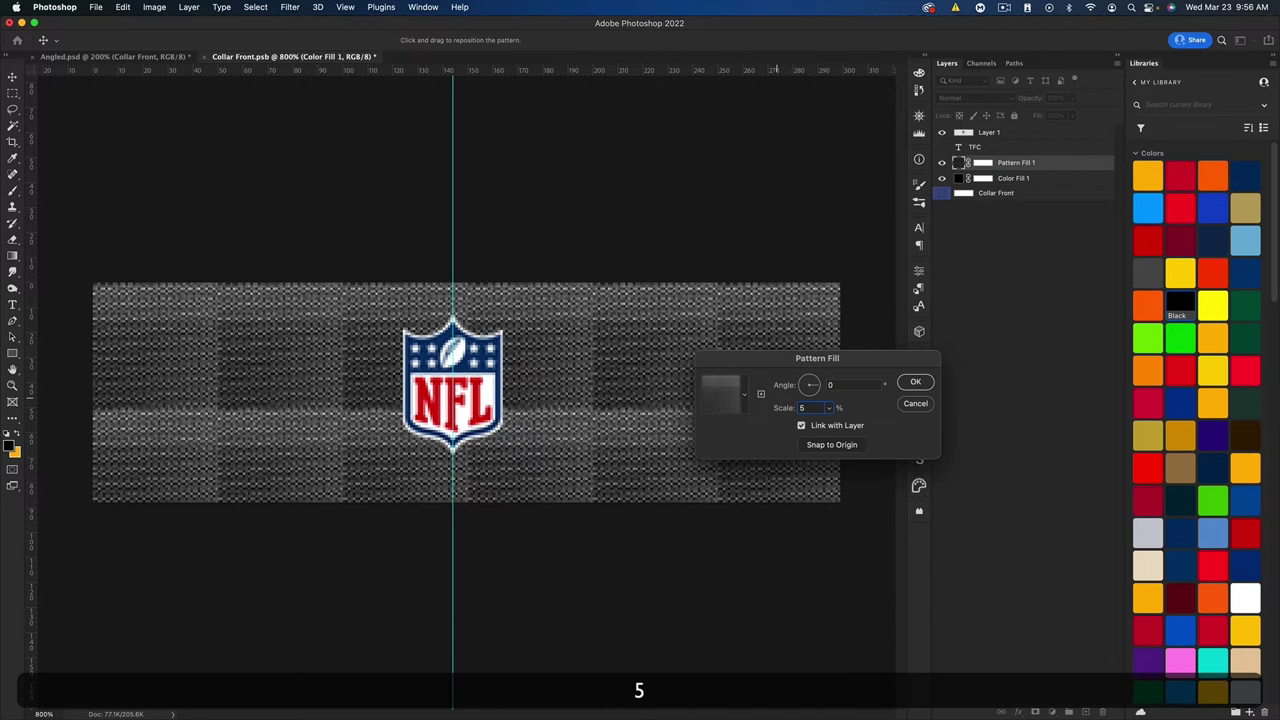
{"action": "key", "text": "Left"}
{"action": "type", "text": "2"}
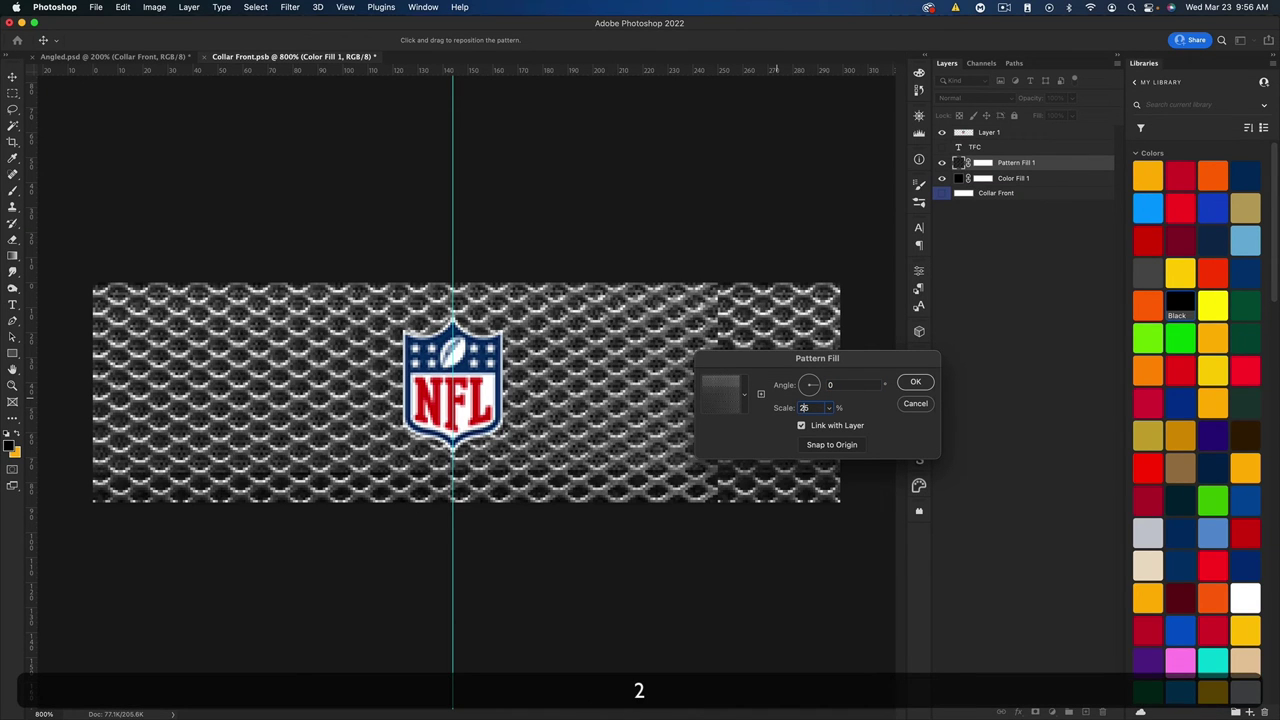
{"action": "left_click", "coordinate": [915, 382]}
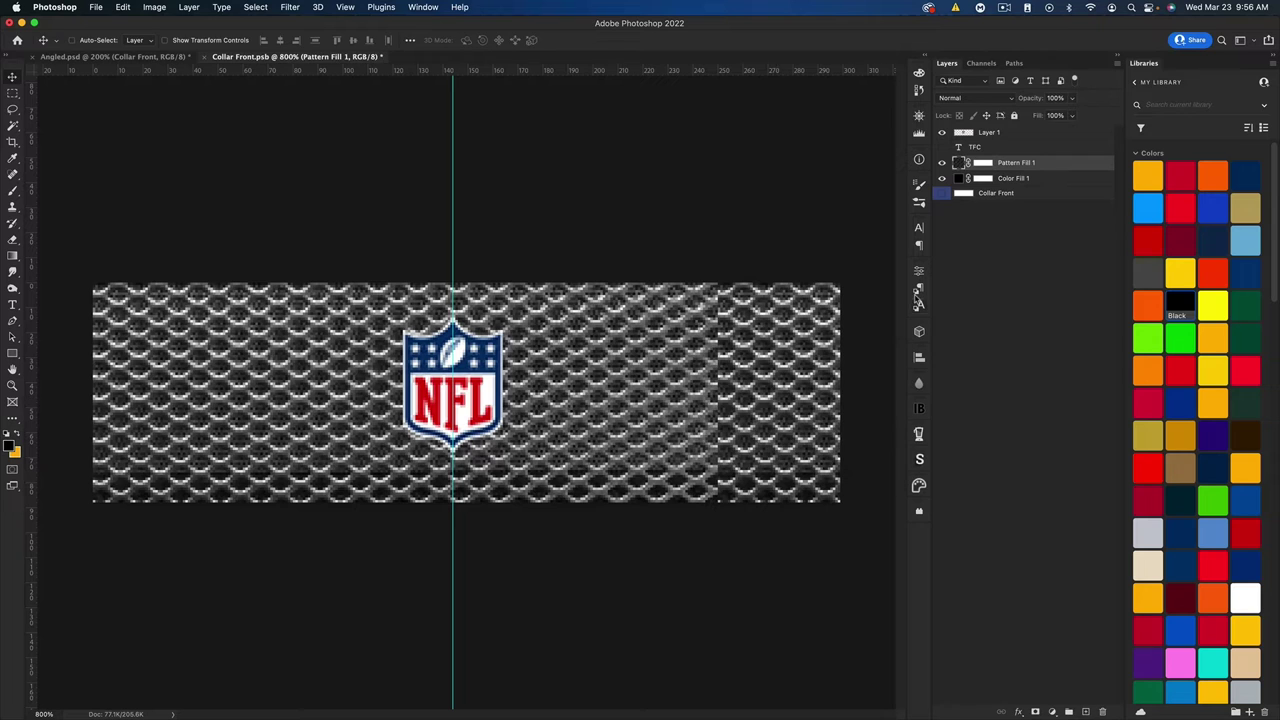
- Set the mesh pattern layer's blend mode to Screen and lower its opacity to about 8%
{"action": "left_click", "coordinate": [962, 98]}
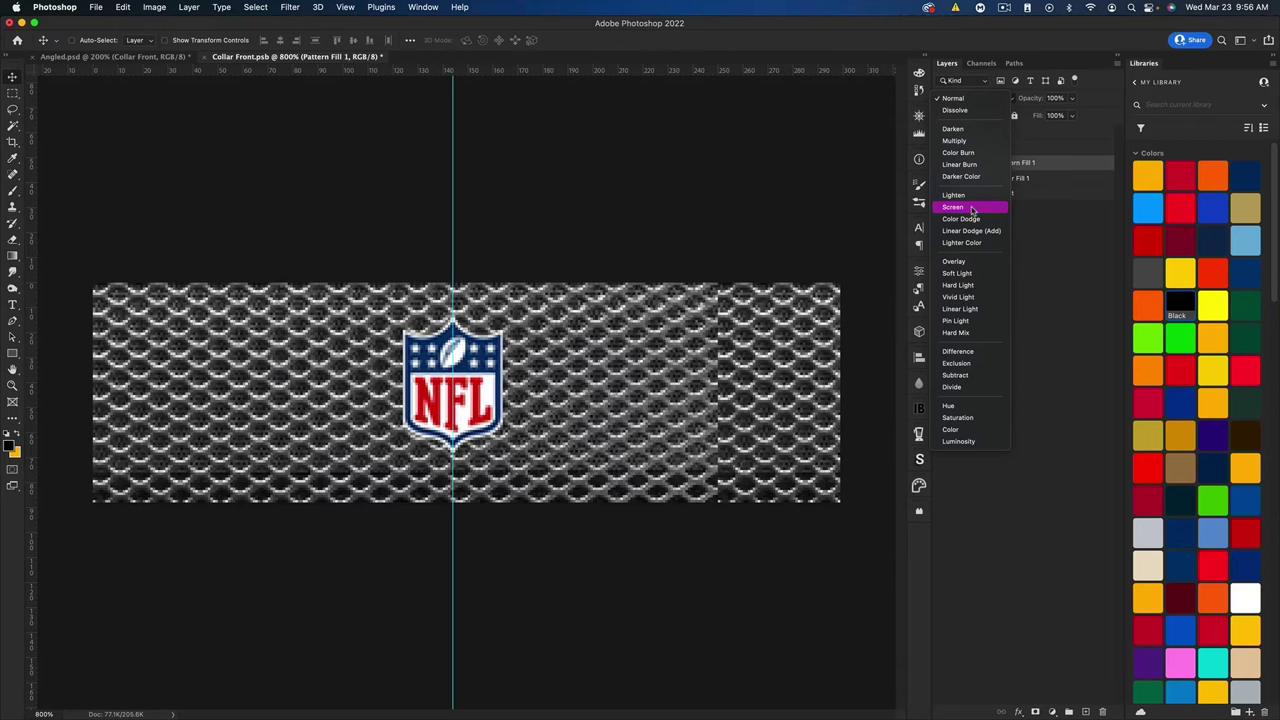
{"action": "left_click", "coordinate": [975, 207]}
{"action": "left_click_drag", "start_coordinate": [1036, 101], "coordinate": [973, 99]}
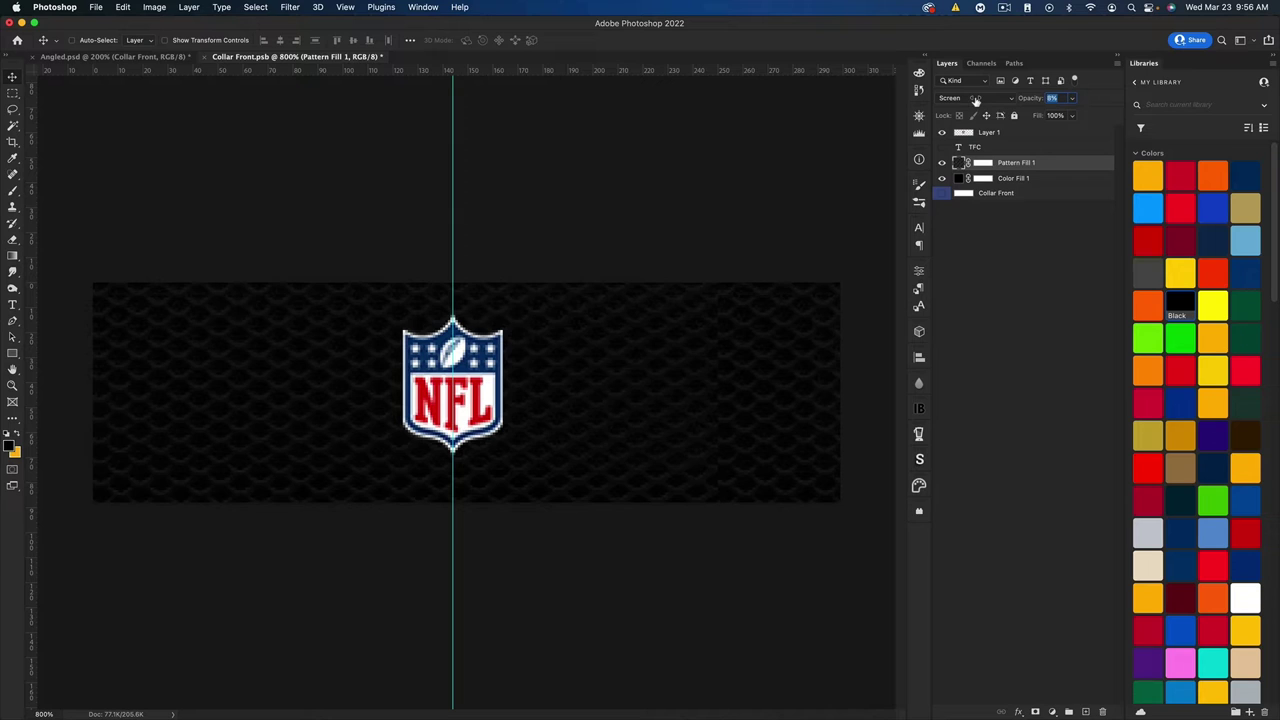
{"action": "left_click_drag", "start_coordinate": [975, 101], "coordinate": [976, 101]}
- Save Collar Front, return to the Angled mockup and close the Collar Front document
{"action": "key", "text": "super+s"}
{"action": "key", "text": "super+grave"}
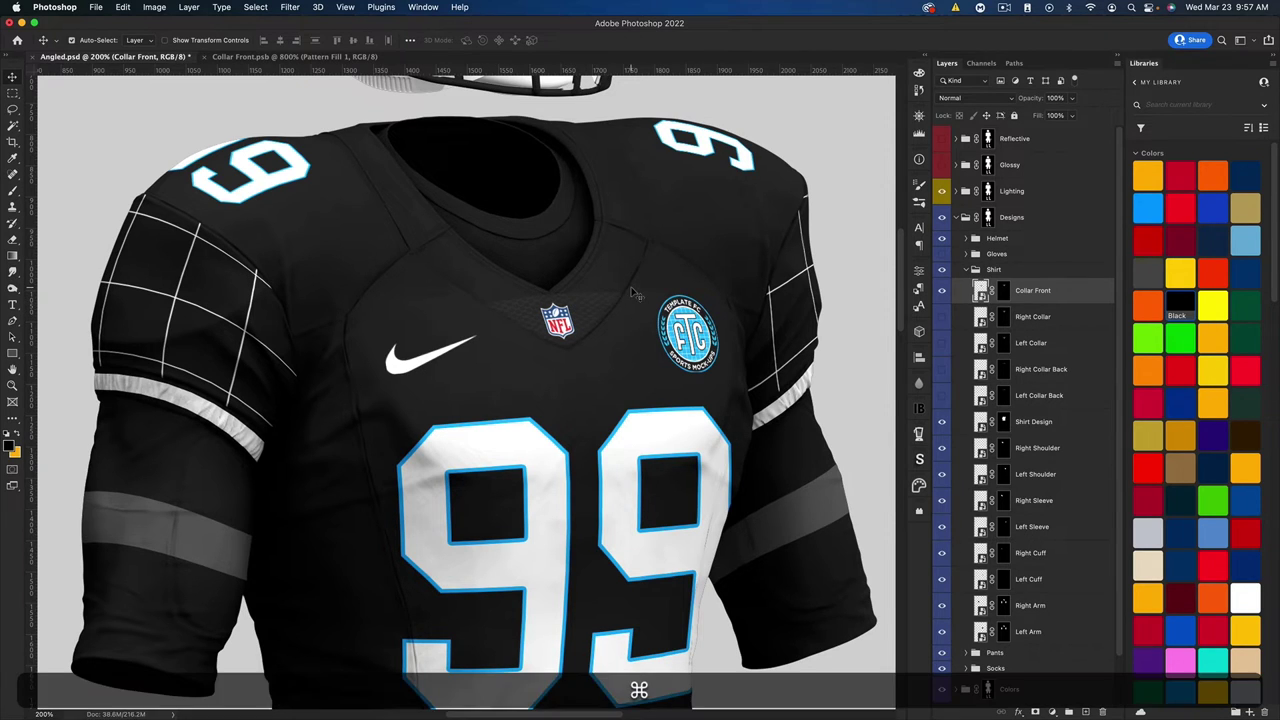
{"action": "key", "text": "super+0"}
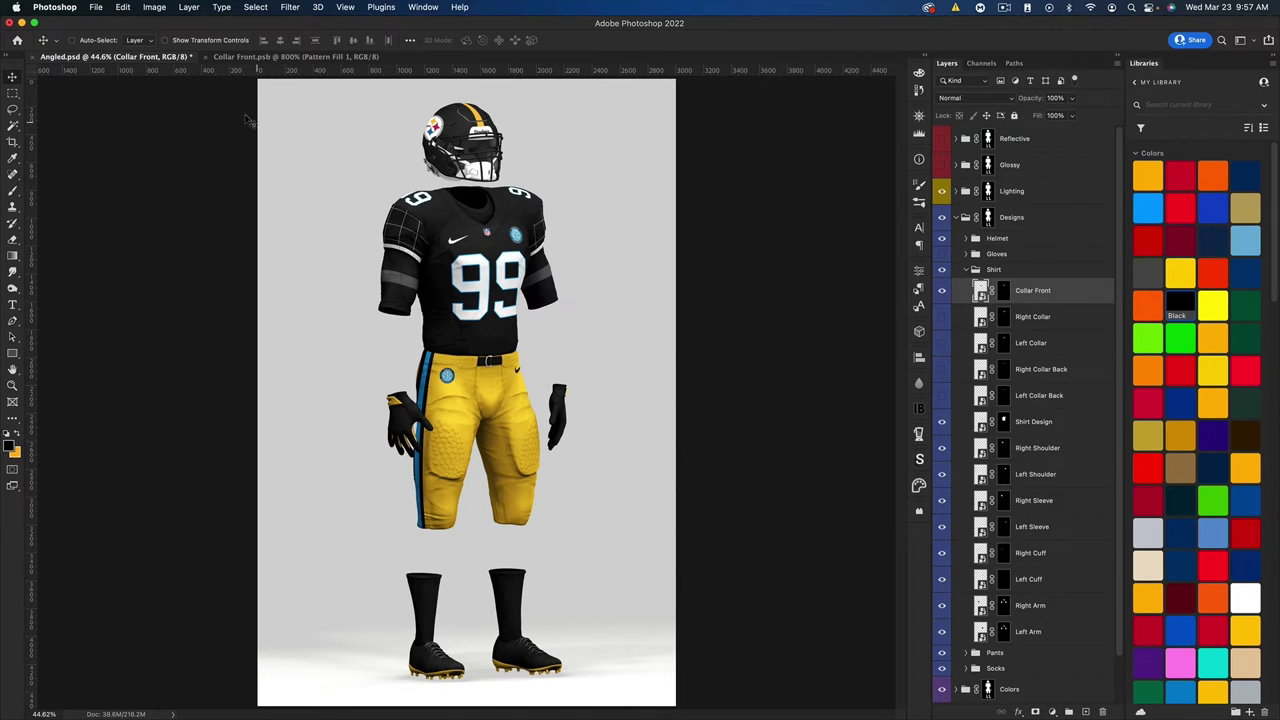
{"action": "left_click", "coordinate": [206, 57]}
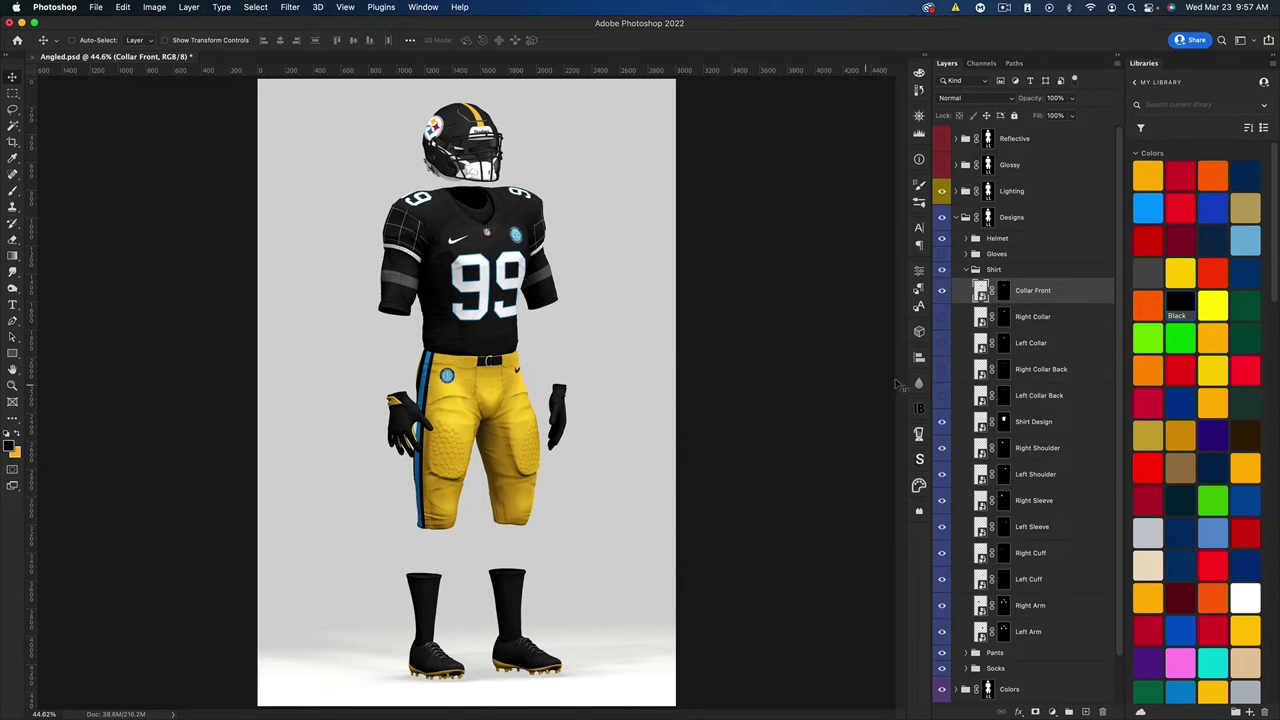
- Open the Shirt Design smart object, compare it with the Angled mockup and collapse the Nike layer's effects
{"action": "double_click", "coordinate": [985, 428]}
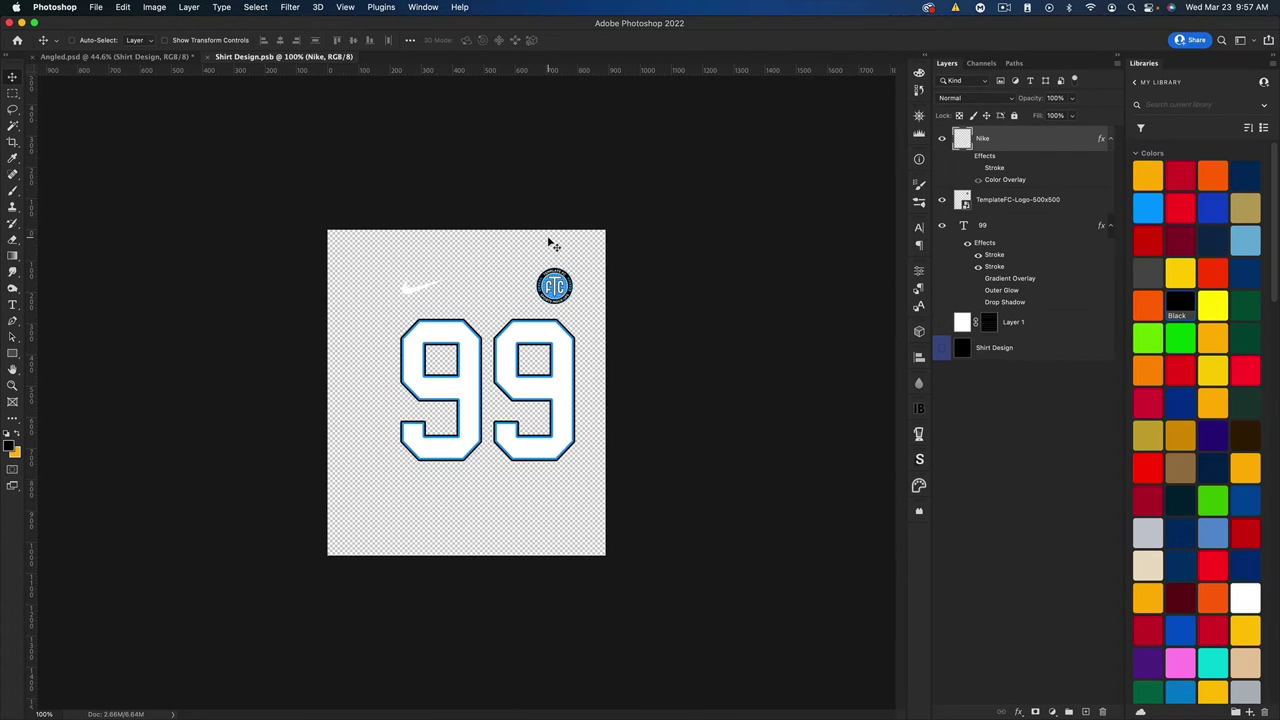
{"action": "key", "text": "cmd+0"}
{"action": "key", "text": "super+0"}
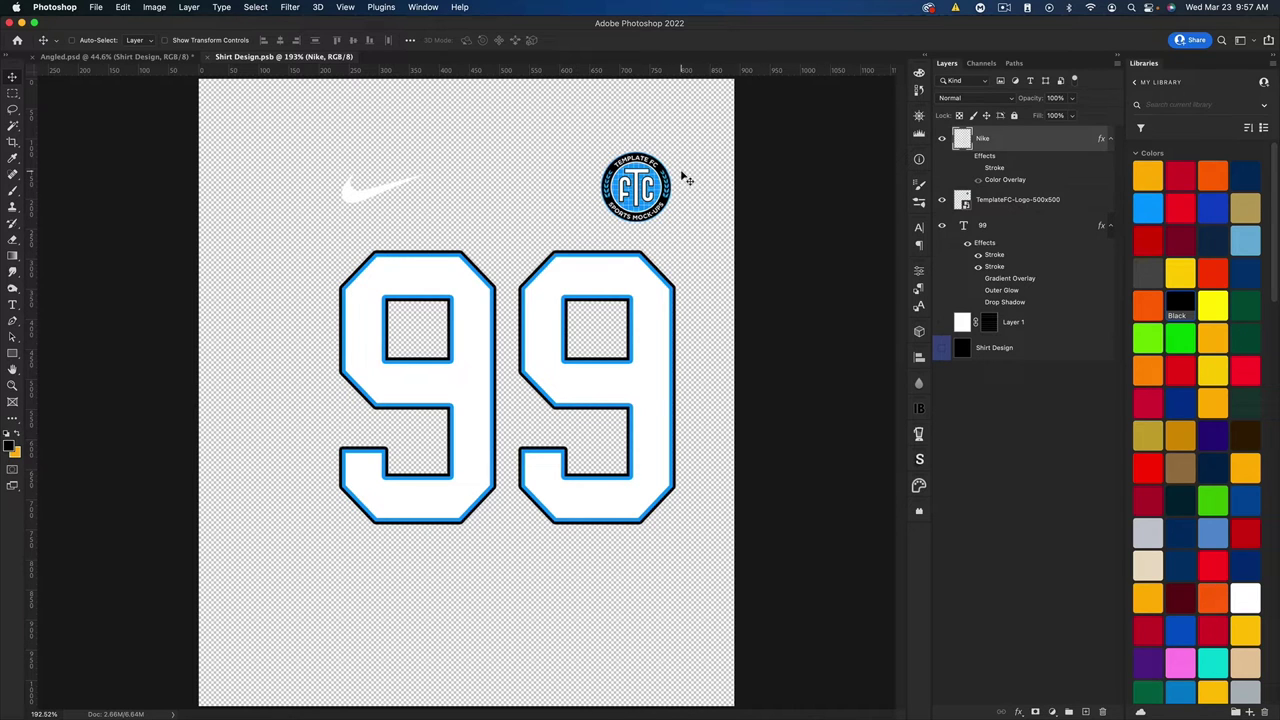
{"action": "left_click", "coordinate": [90, 57]}
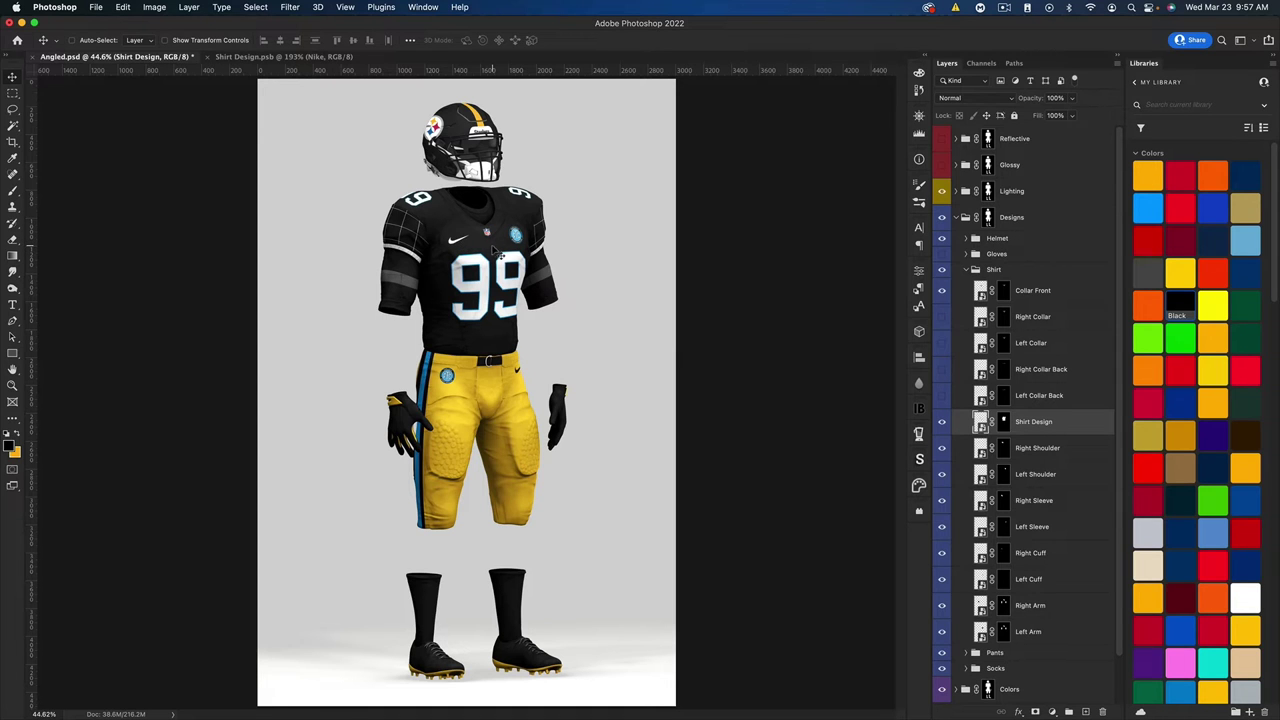
{"action": "left_click", "coordinate": [283, 58]}
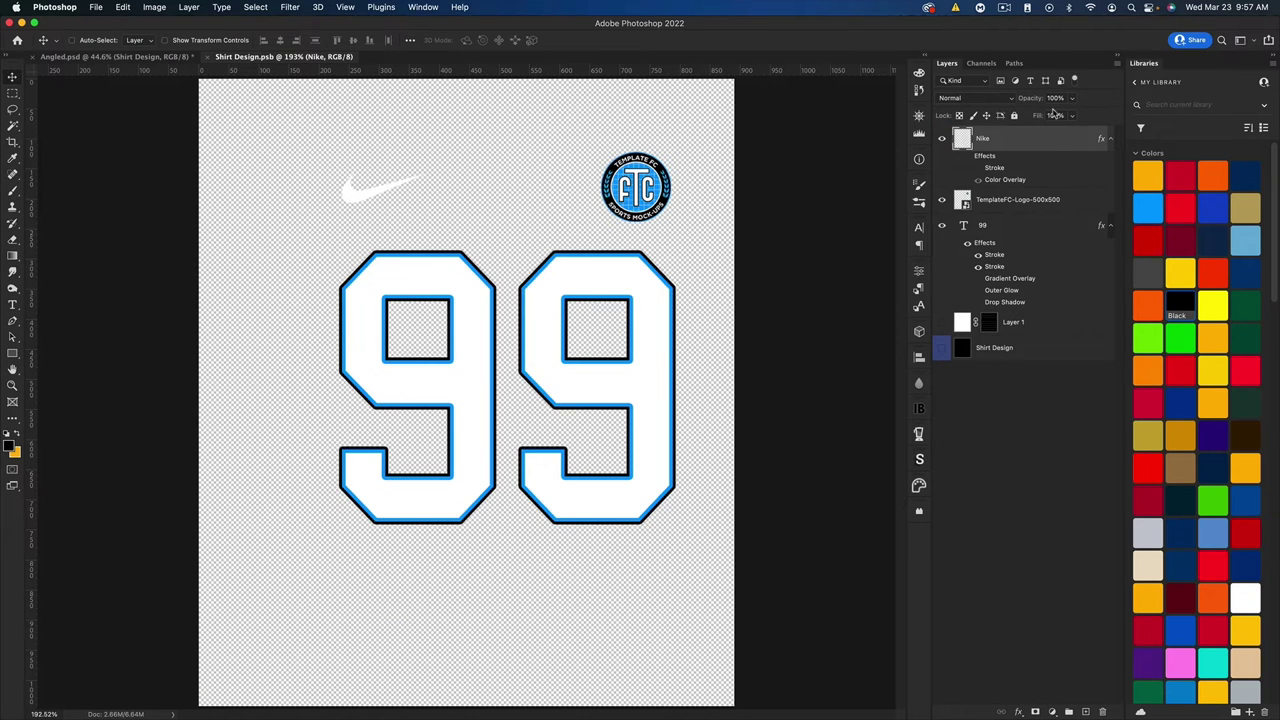
{"action": "left_click", "coordinate": [1109, 140]}
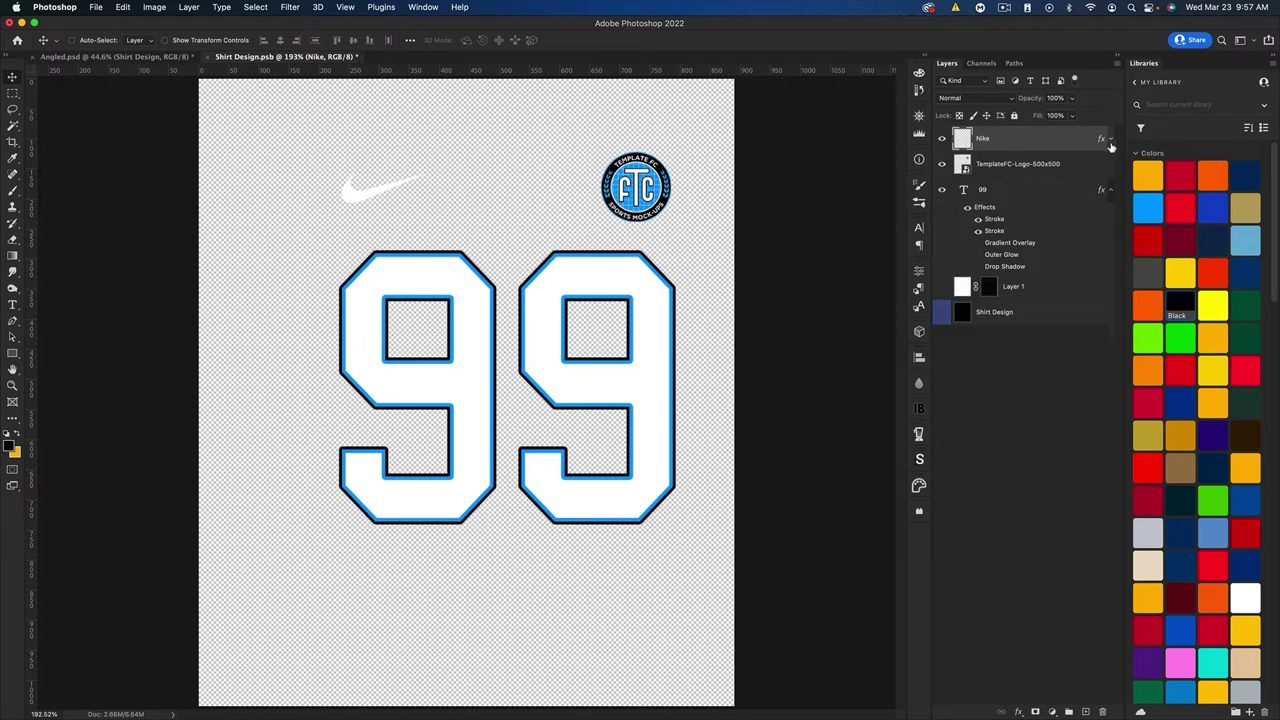
- Duplicate the 99 text layer, clear the copy's layer style, hide the original and put the copy above the Nike layer
{"action": "left_click", "coordinate": [1073, 196]}
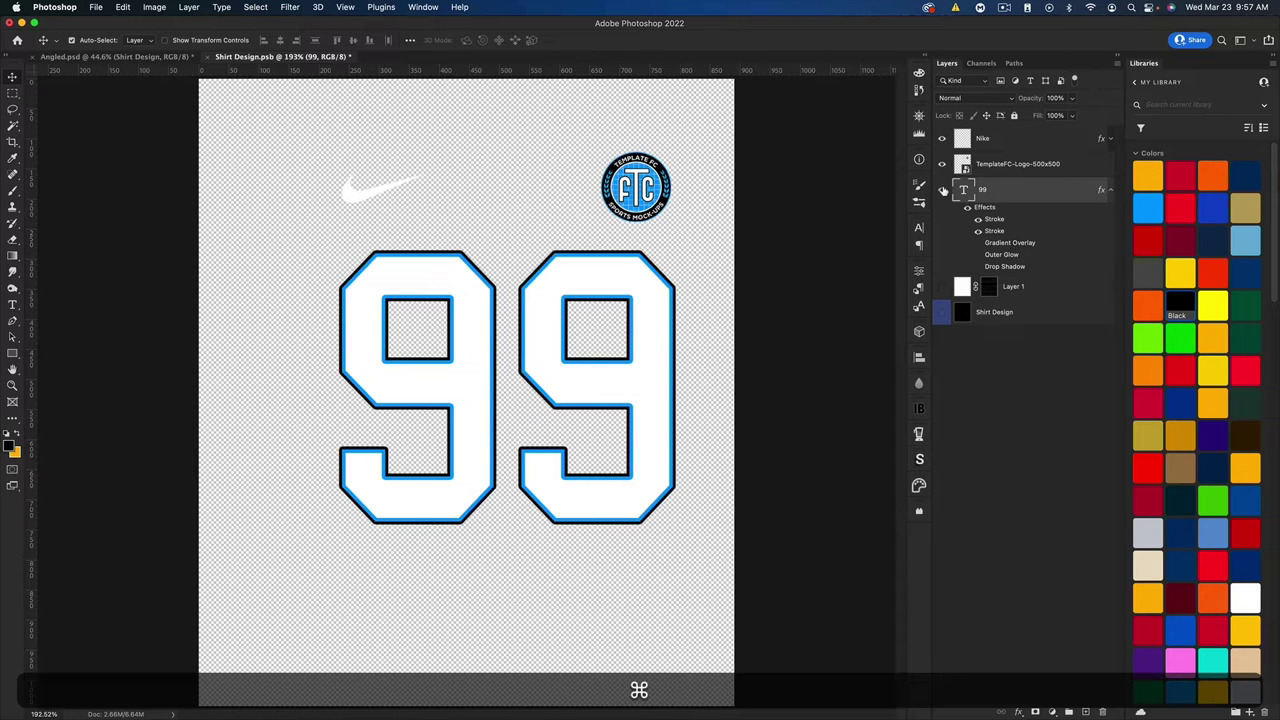
{"action": "key", "text": "super+j"}
{"action": "right_click", "coordinate": [996, 193]}
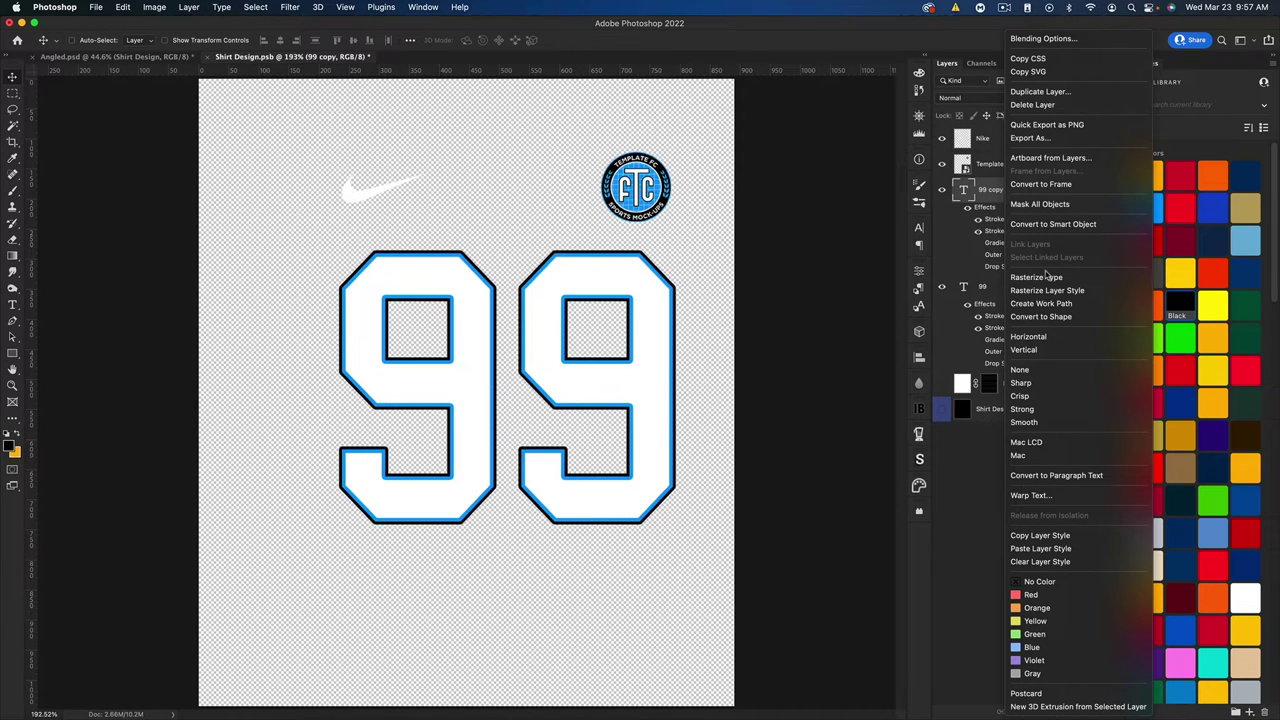
{"action": "left_click", "coordinate": [1040, 561]}
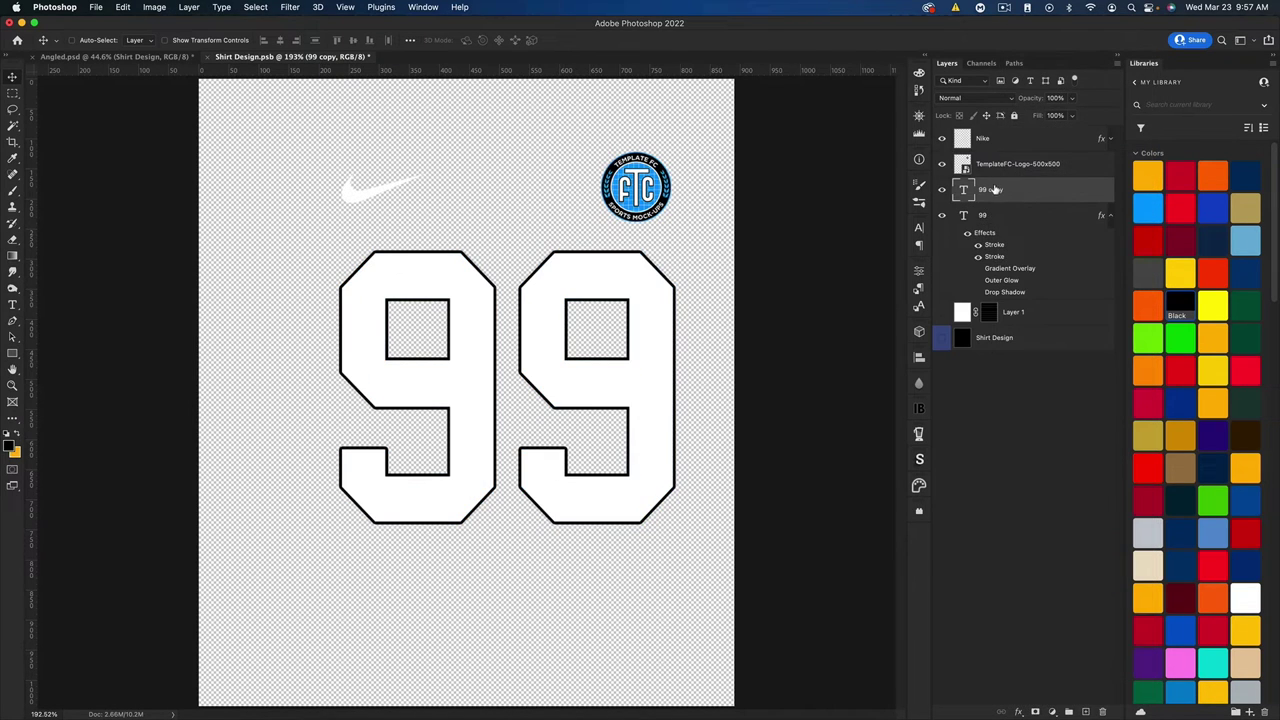
{"action": "left_click", "coordinate": [941, 216]}
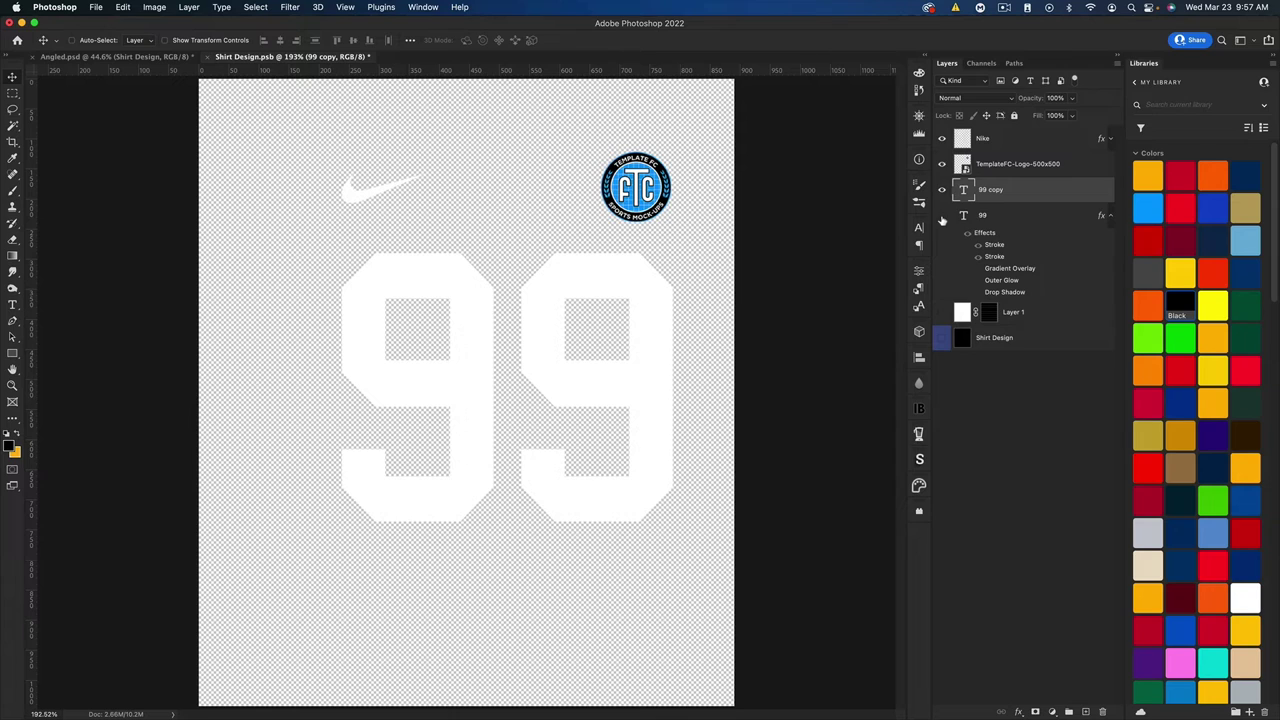
{"action": "left_click_drag", "start_coordinate": [996, 190], "coordinate": [996, 142]}
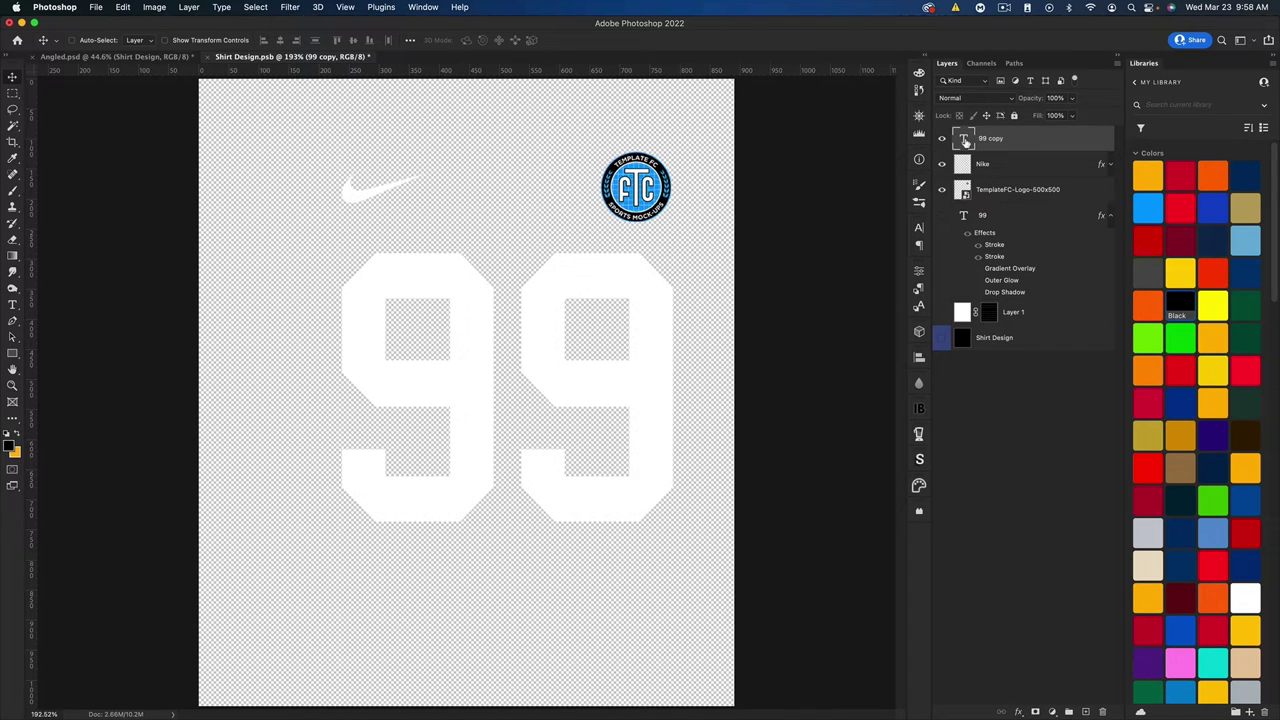
- Paste the Steelers logo above the TemplateFC-Logo-500x500 layer and scale it down to cover the round chest badge
{"action": "left_click", "coordinate": [996, 196]}
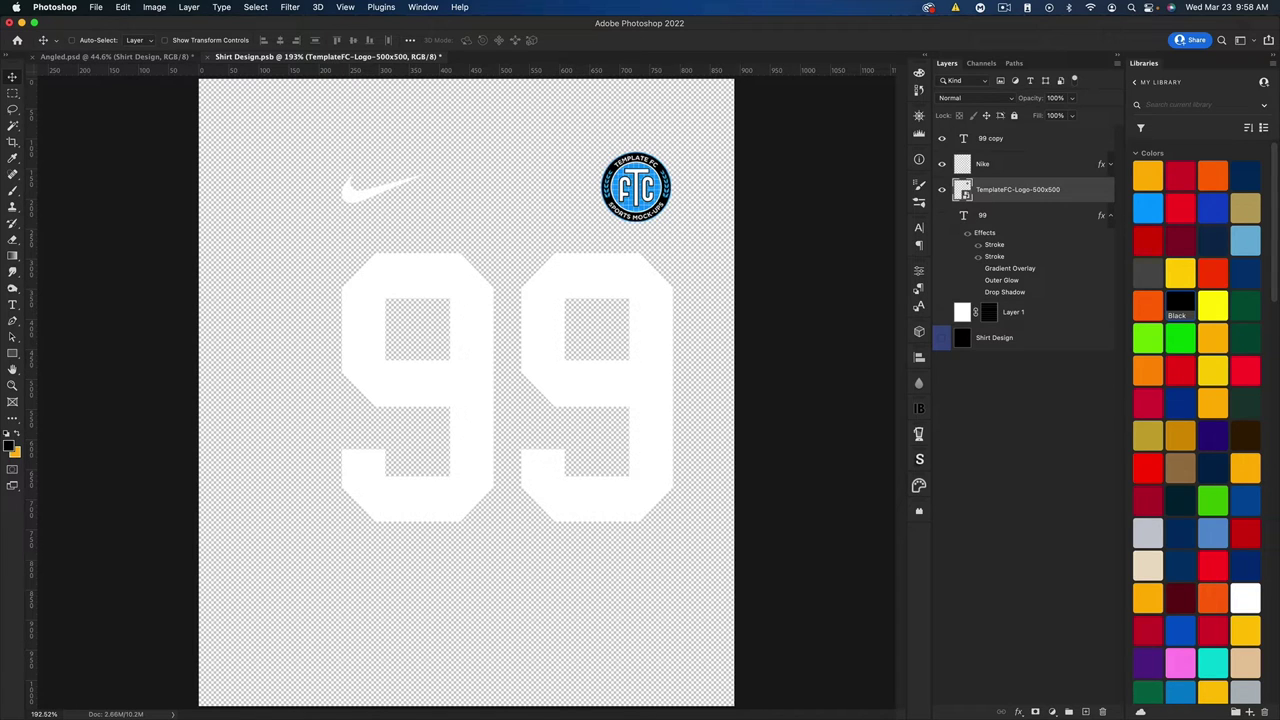
{"action": "key", "text": "t"}
{"action": "key", "text": "Return"}
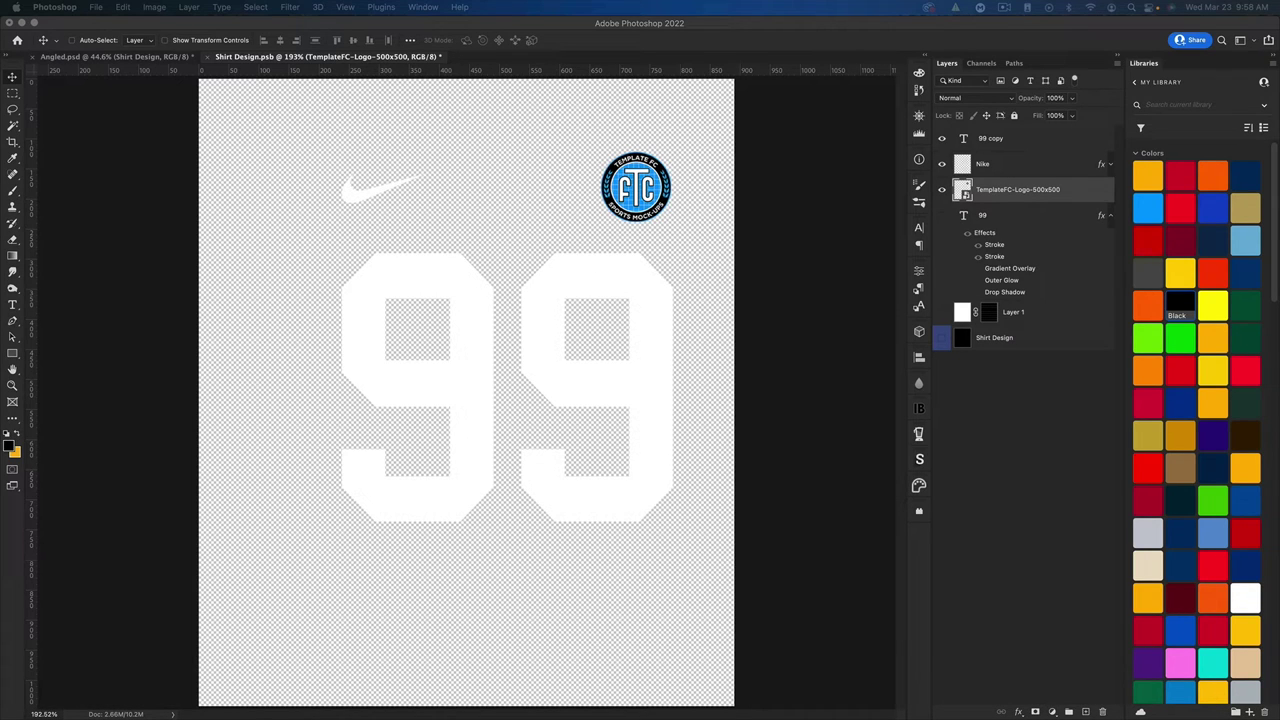
{"action": "key", "text": "super+v"}
{"action": "key", "text": "super+t"}
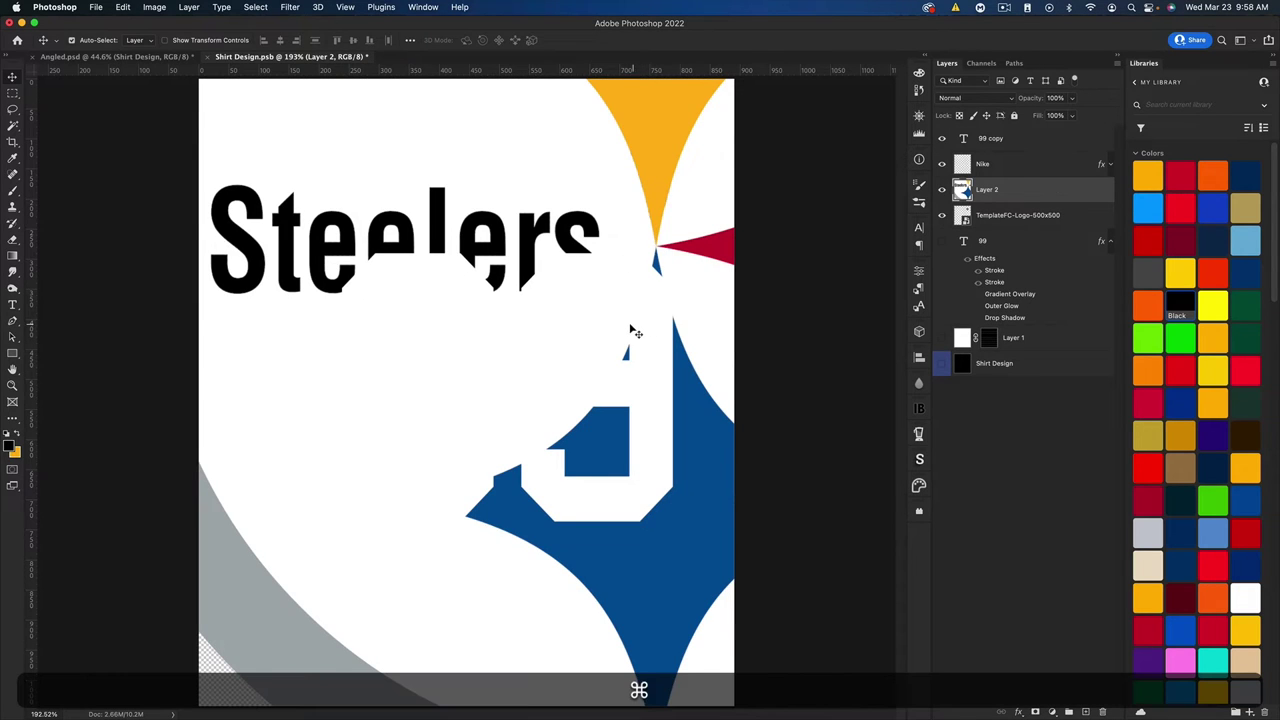
{"action": "left_click_drag", "start_coordinate": [62, 252], "coordinate": [567, 247]}
{"action": "left_click_drag", "start_coordinate": [729, 246], "coordinate": [703, 245]}
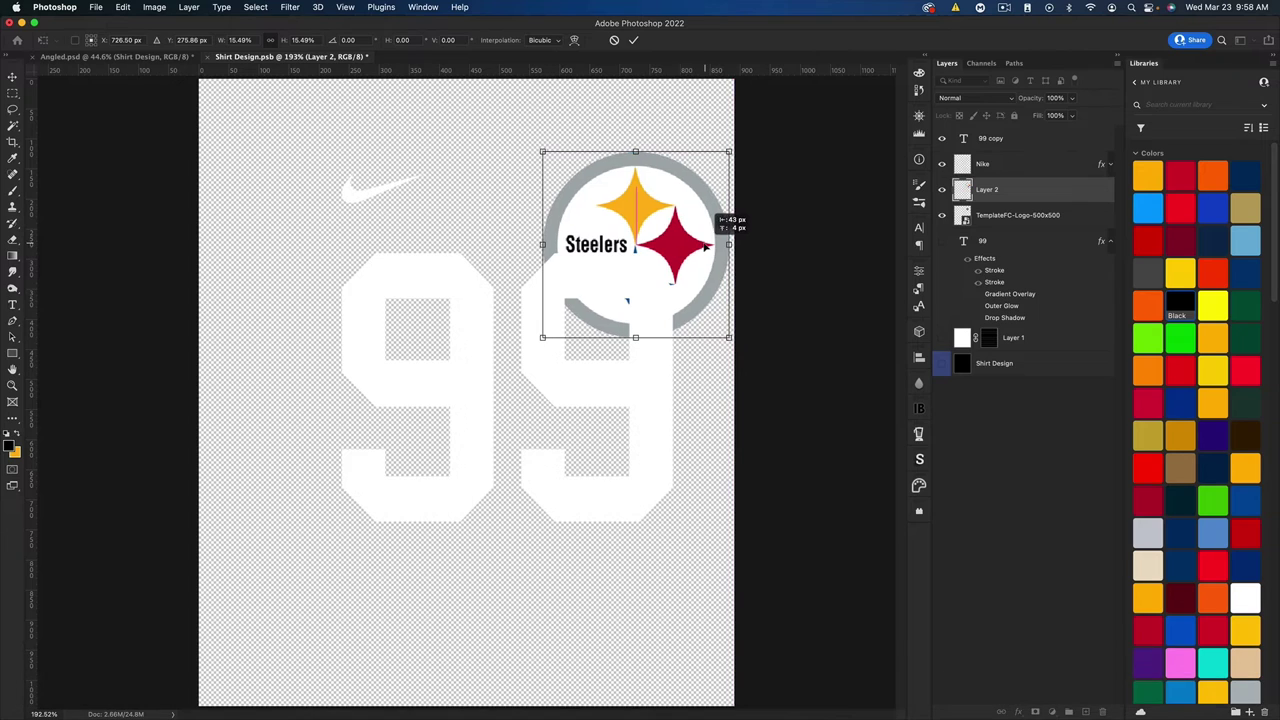
{"action": "left_click_drag", "start_coordinate": [625, 338], "coordinate": [632, 220]}
{"action": "key", "text": "Return"}
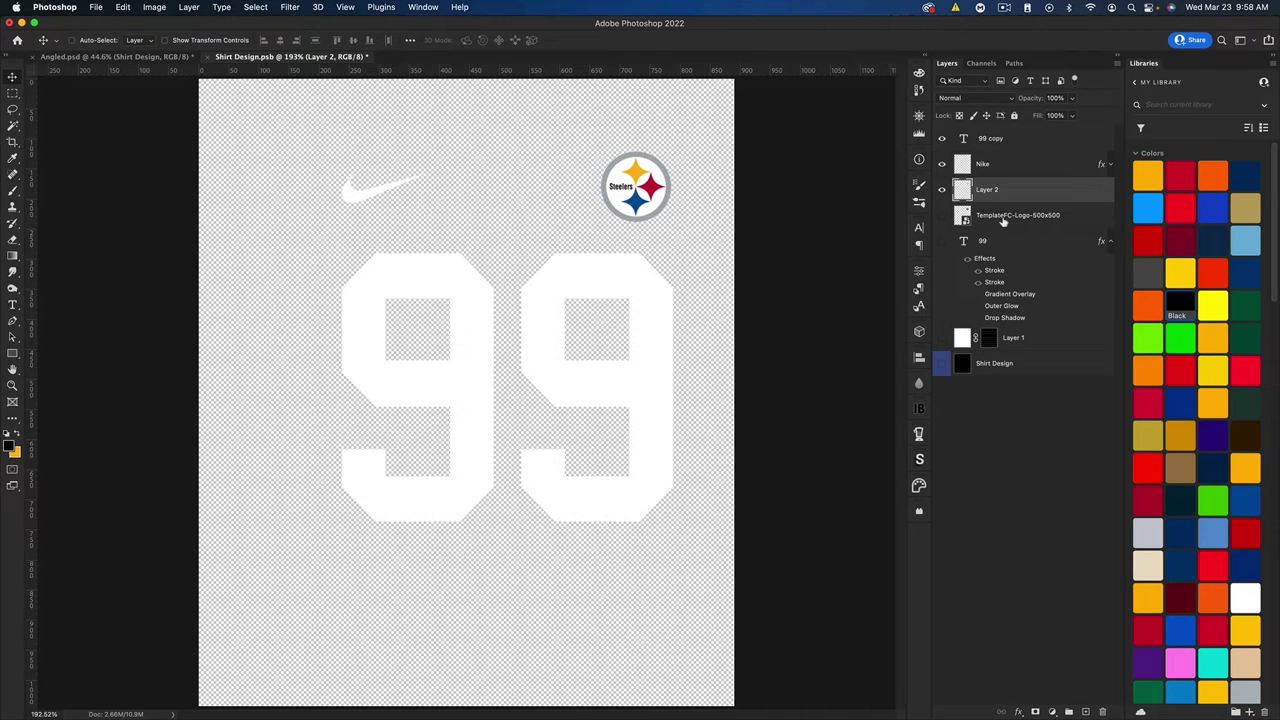
- Delete the TemplateFC-Logo-500x500 layer, and hide the Nike layer and place it beneath the original 99 layer
{"action": "left_click", "coordinate": [1003, 220]}
{"action": "key", "text": "BackSpace"}
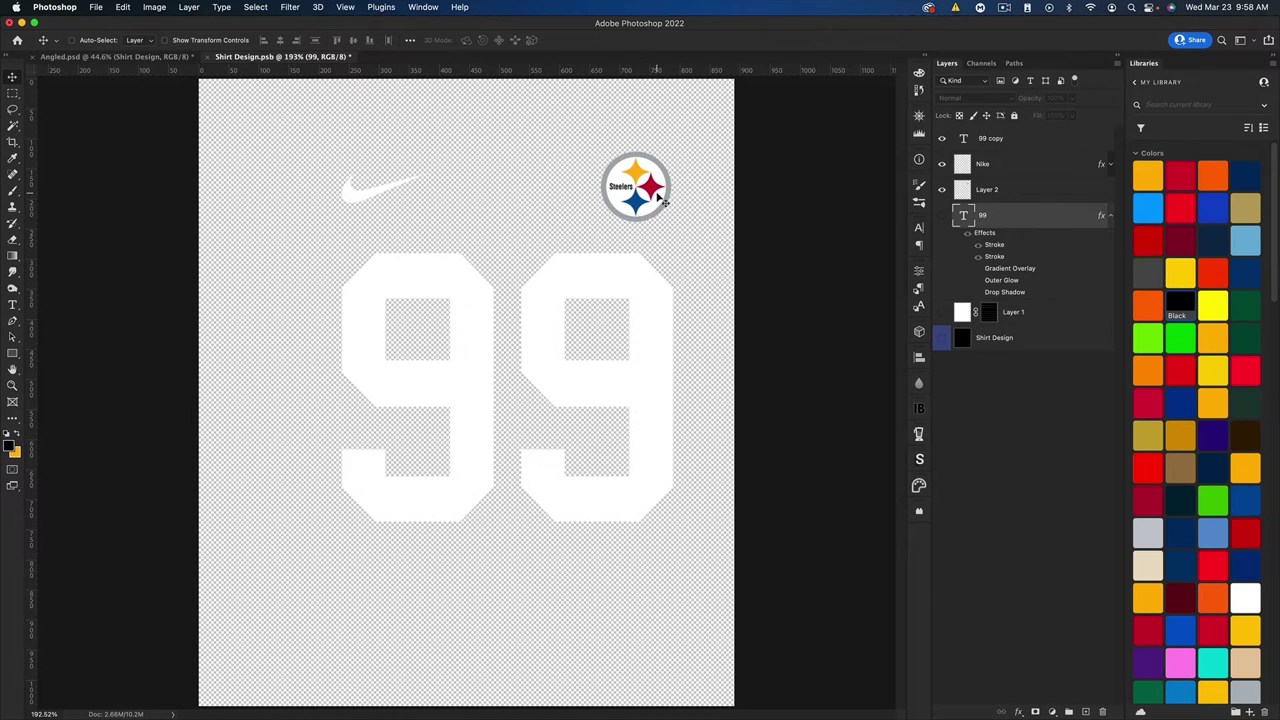
{"action": "left_click", "coordinate": [941, 164]}
{"action": "left_click_drag", "start_coordinate": [995, 166], "coordinate": [986, 288]}
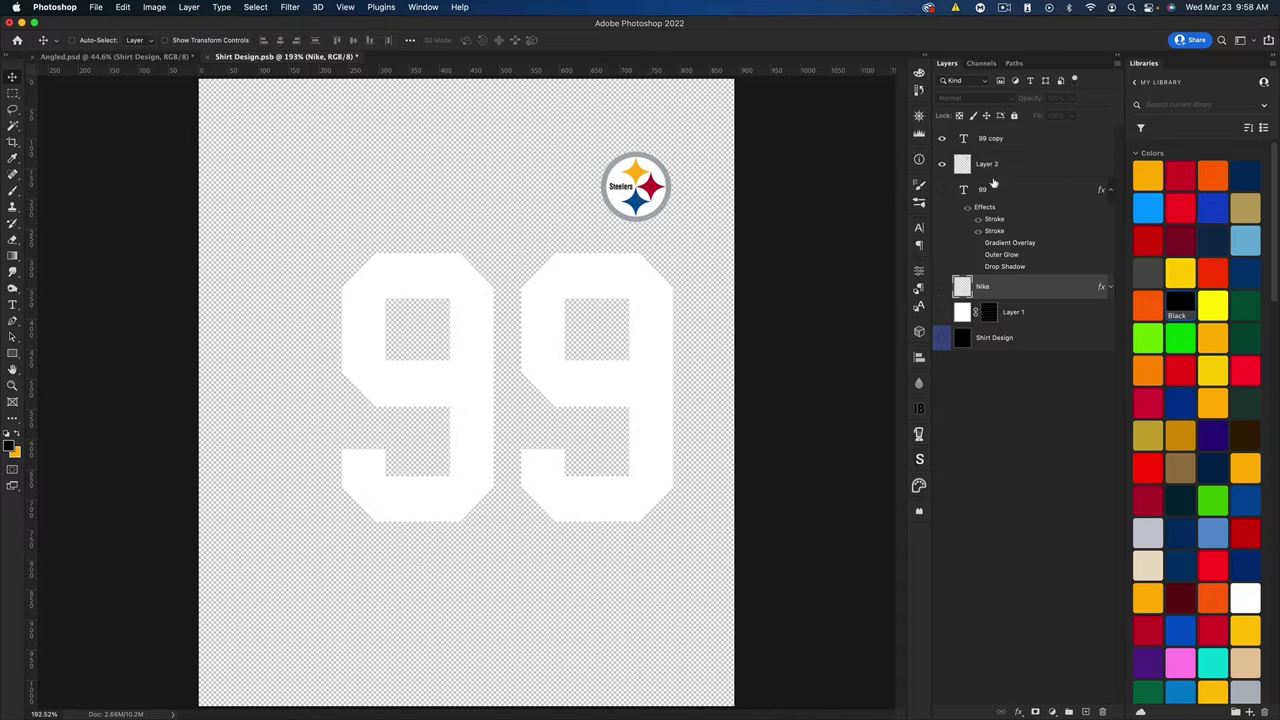
- Change the font of the 99 copy text to NFL Steelers
{"action": "double_click", "coordinate": [964, 140]}
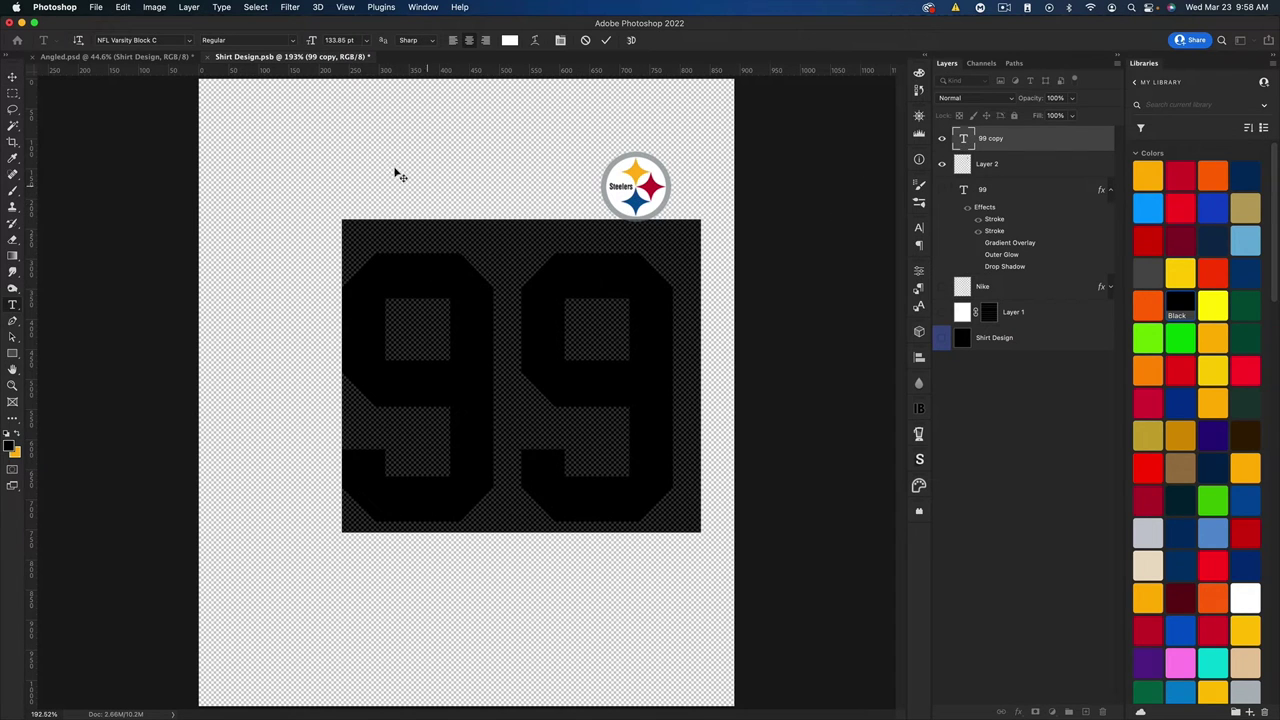
{"action": "left_click", "coordinate": [157, 40]}
{"action": "type", "text": "NFL Steelers"}
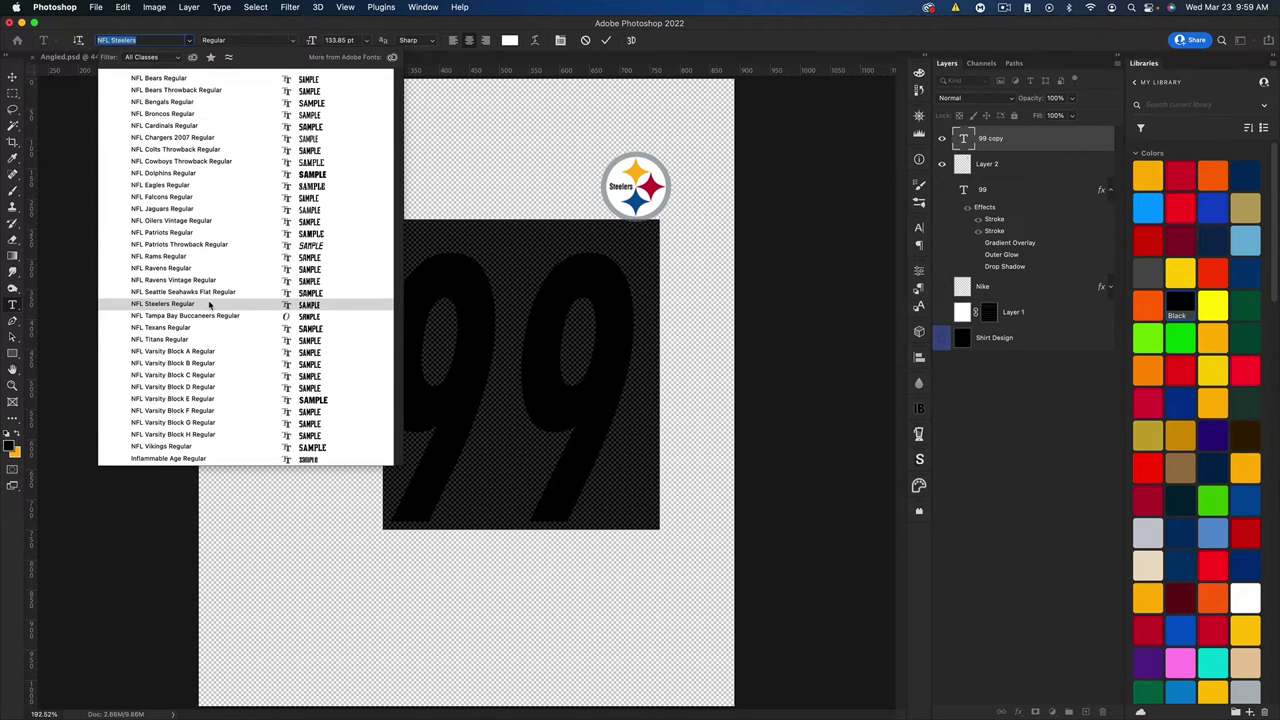
{"action": "left_click", "coordinate": [209, 303]}
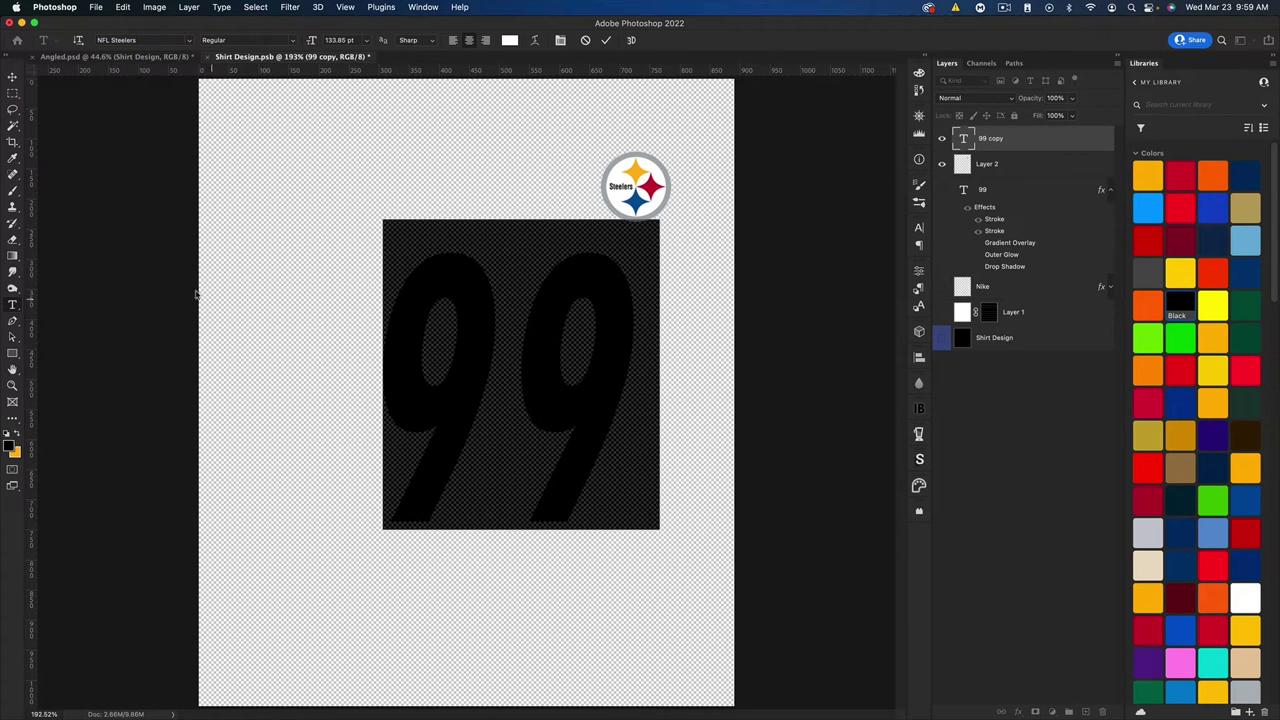
{"action": "left_click", "coordinate": [12, 77]}
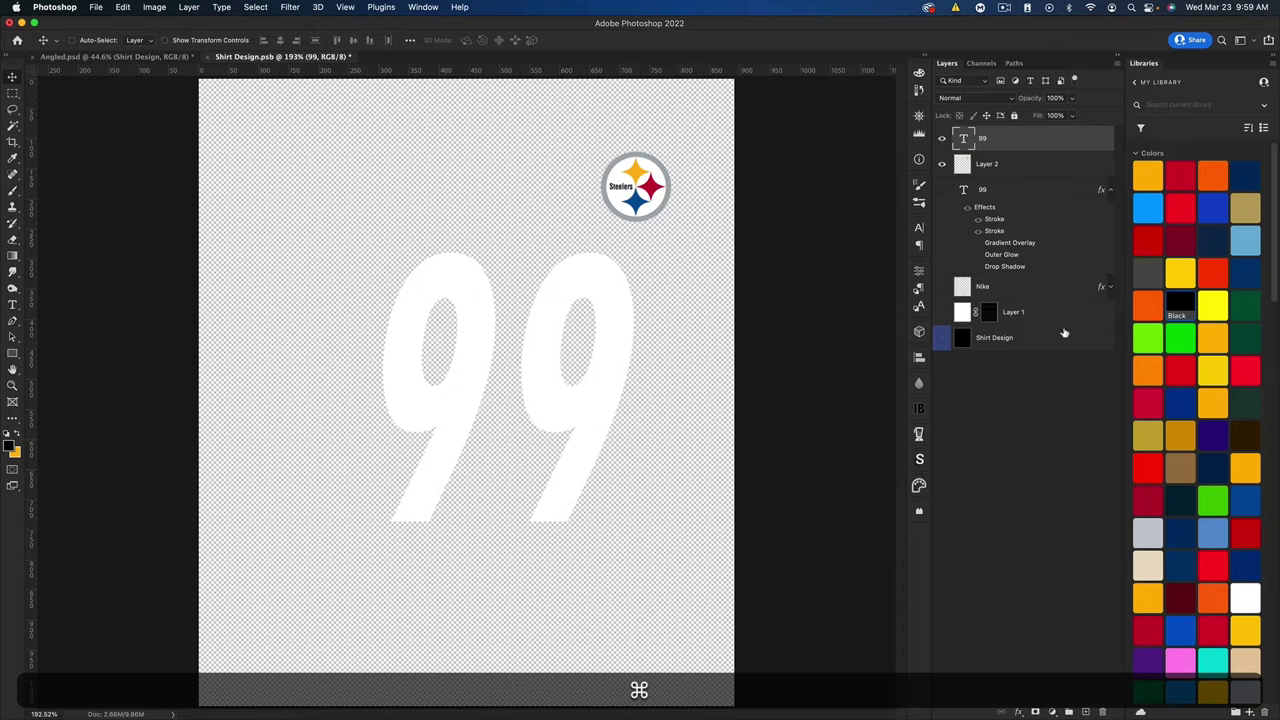
- Compare the new 99 with the original number and enlarge it downward to about 141 pt
{"action": "left_click", "coordinate": [941, 190]}
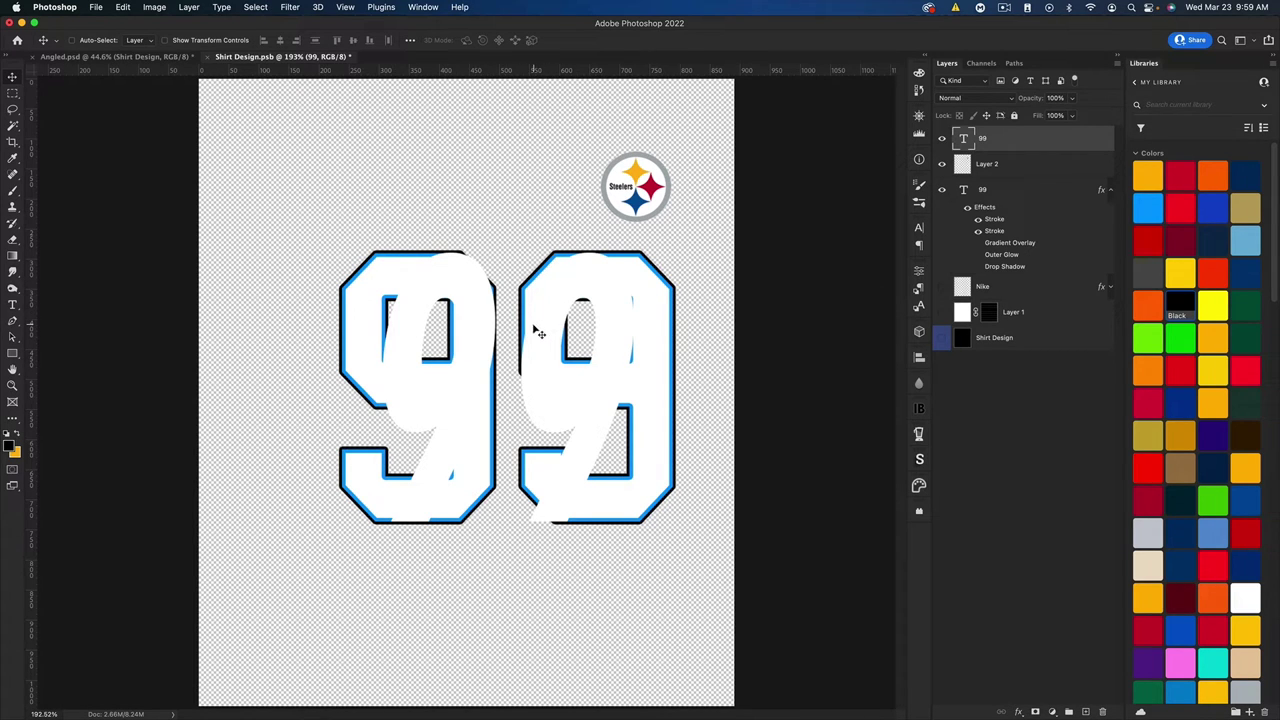
{"action": "left_click", "coordinate": [941, 190]}
{"action": "key", "text": "super+t"}
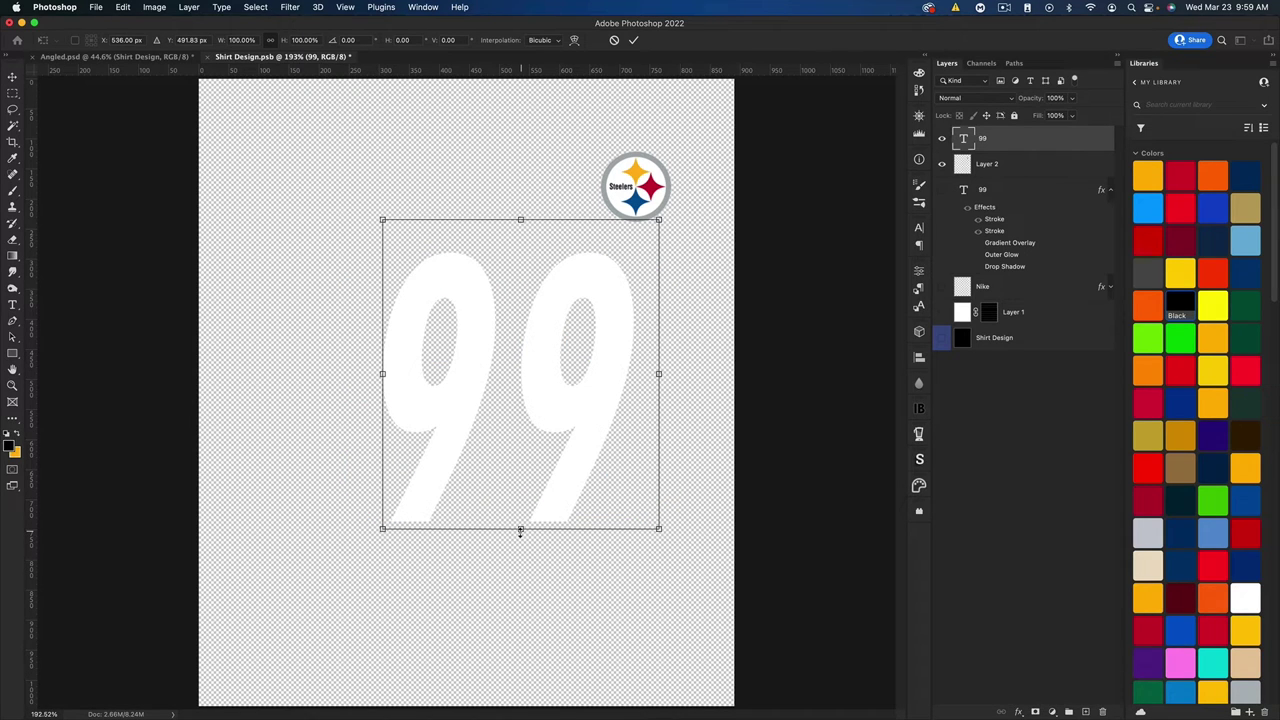
{"action": "left_click_drag", "start_coordinate": [520, 531], "coordinate": [517, 543]}
{"action": "key", "text": "Return"}
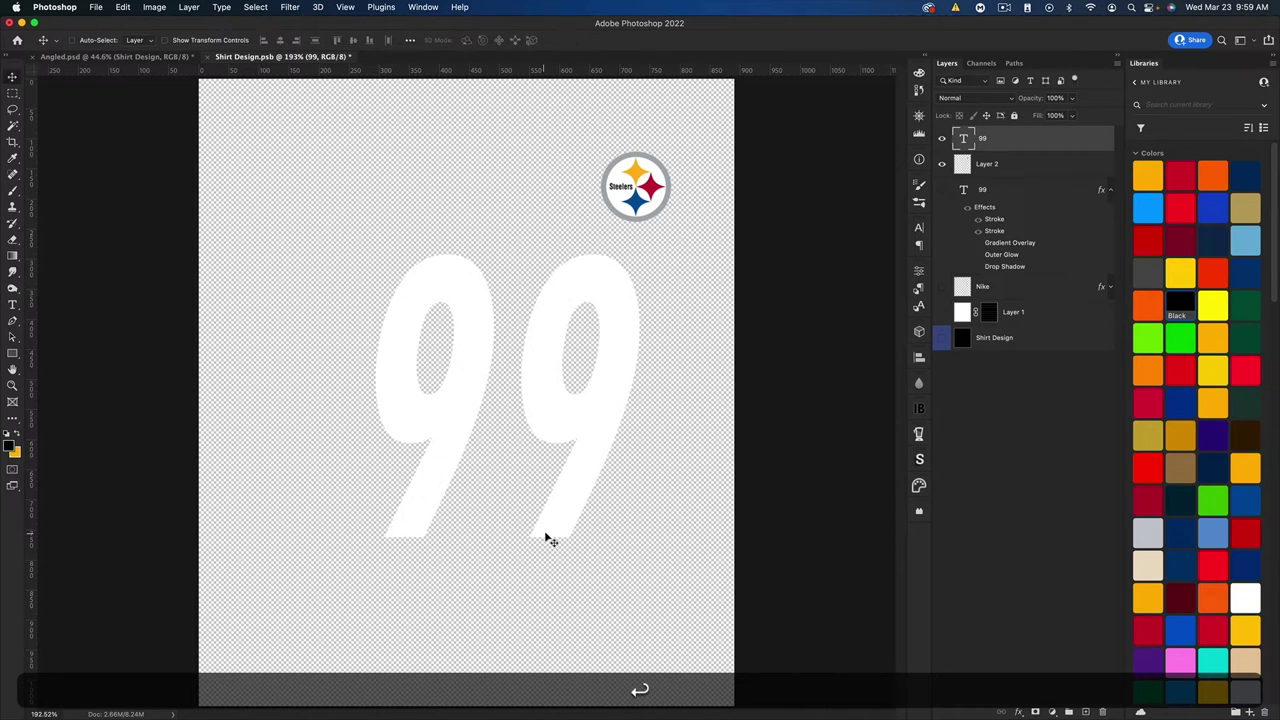
- Set the tracking of the new 99 text to 0 and show the black Shirt Design layer
{"action": "double_click", "coordinate": [963, 140]}
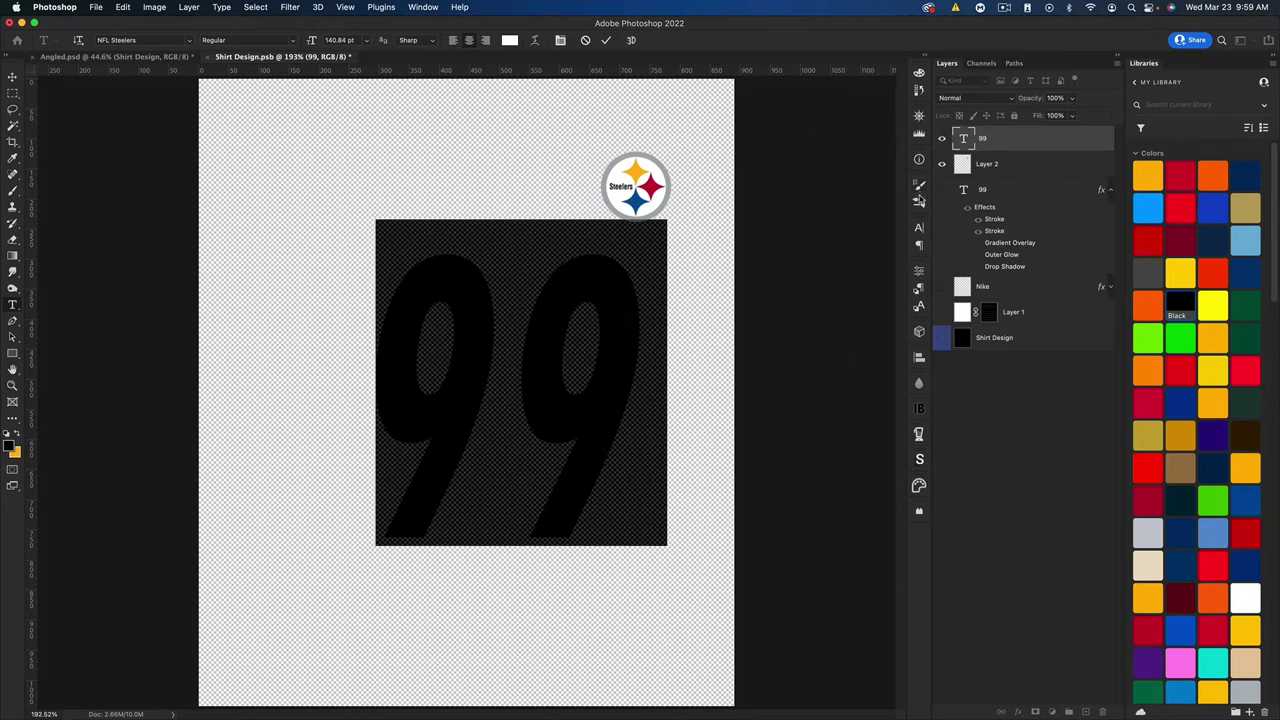
{"action": "left_click", "coordinate": [919, 228]}
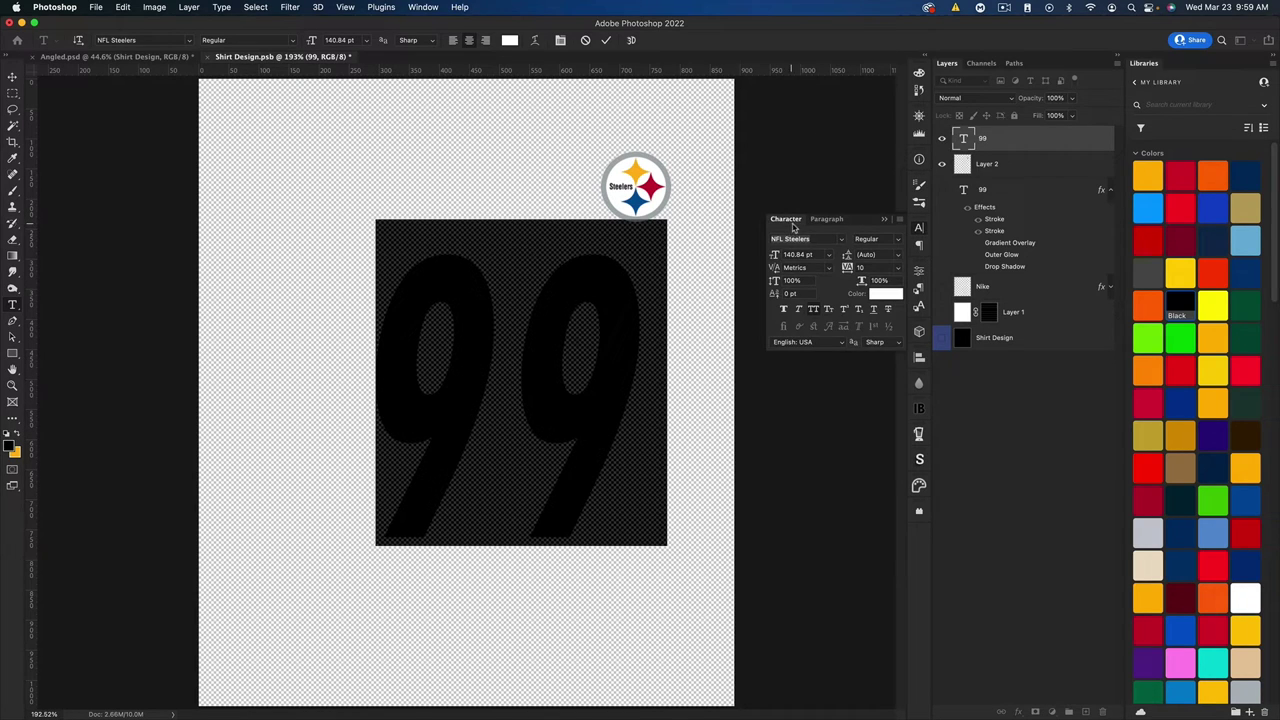
{"action": "left_click", "coordinate": [826, 219]}
{"action": "left_click", "coordinate": [787, 219]}
{"action": "left_click", "coordinate": [423, 8]}
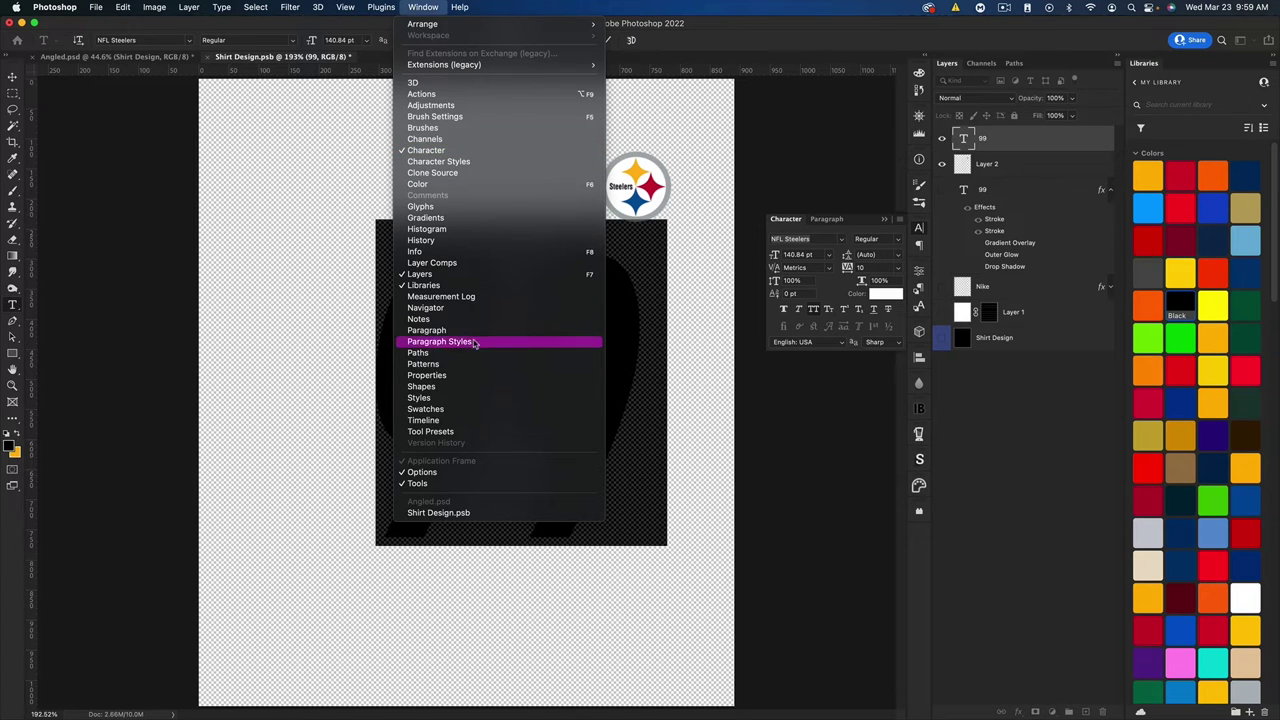
{"action": "left_click", "coordinate": [416, 10]}
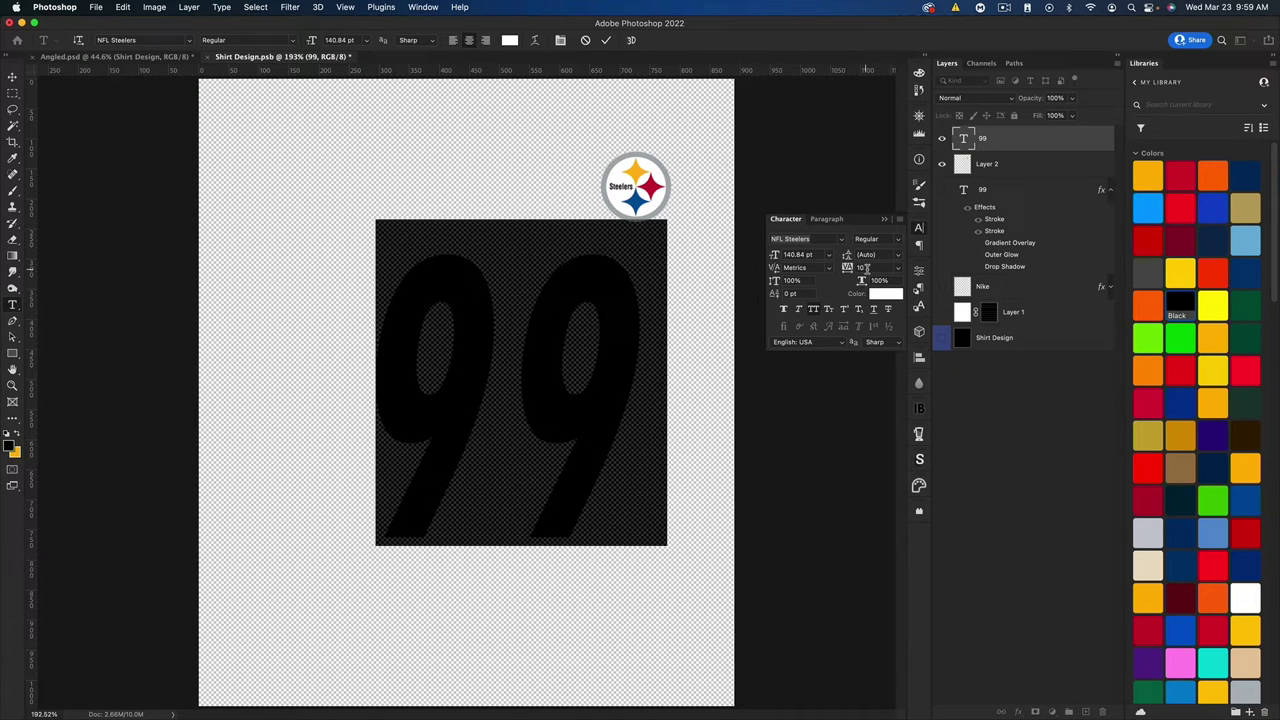
{"action": "left_click", "coordinate": [868, 268]}
{"action": "type", "text": "0"}
{"action": "key", "text": "Return"}
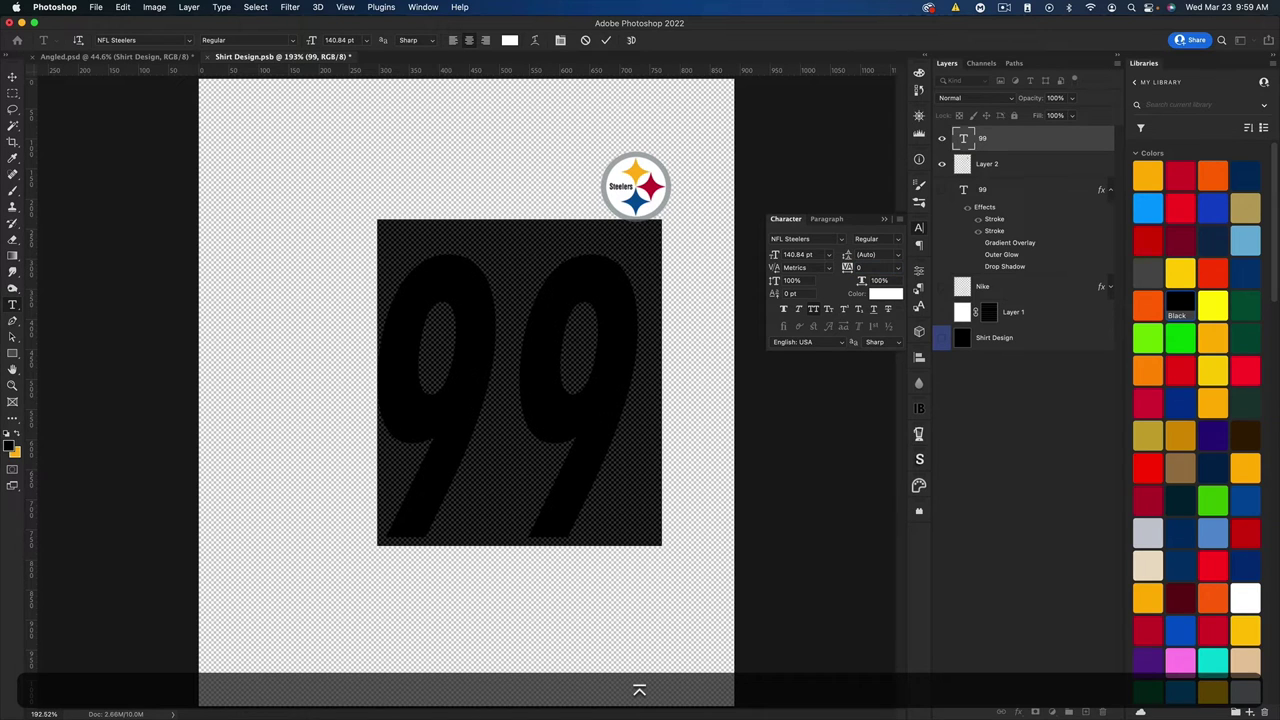
{"action": "left_click", "coordinate": [885, 220]}
{"action": "left_click", "coordinate": [12, 76]}
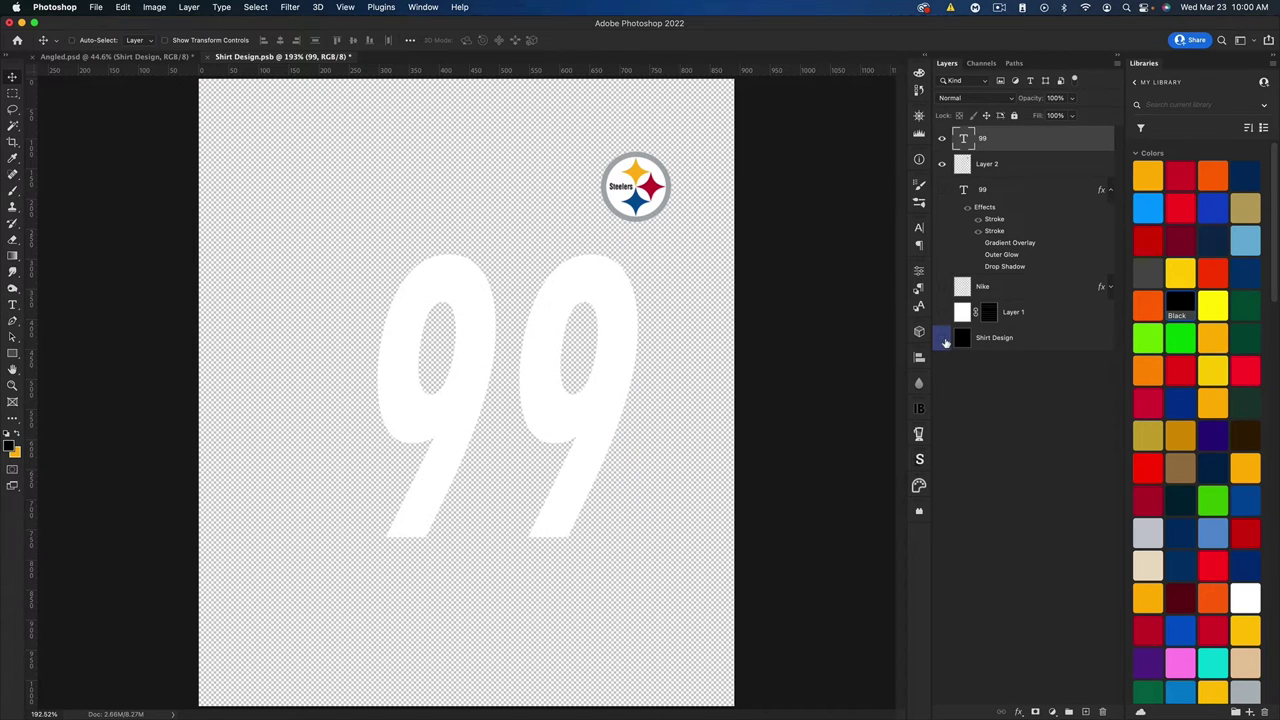
{"action": "left_click", "coordinate": [942, 338]}
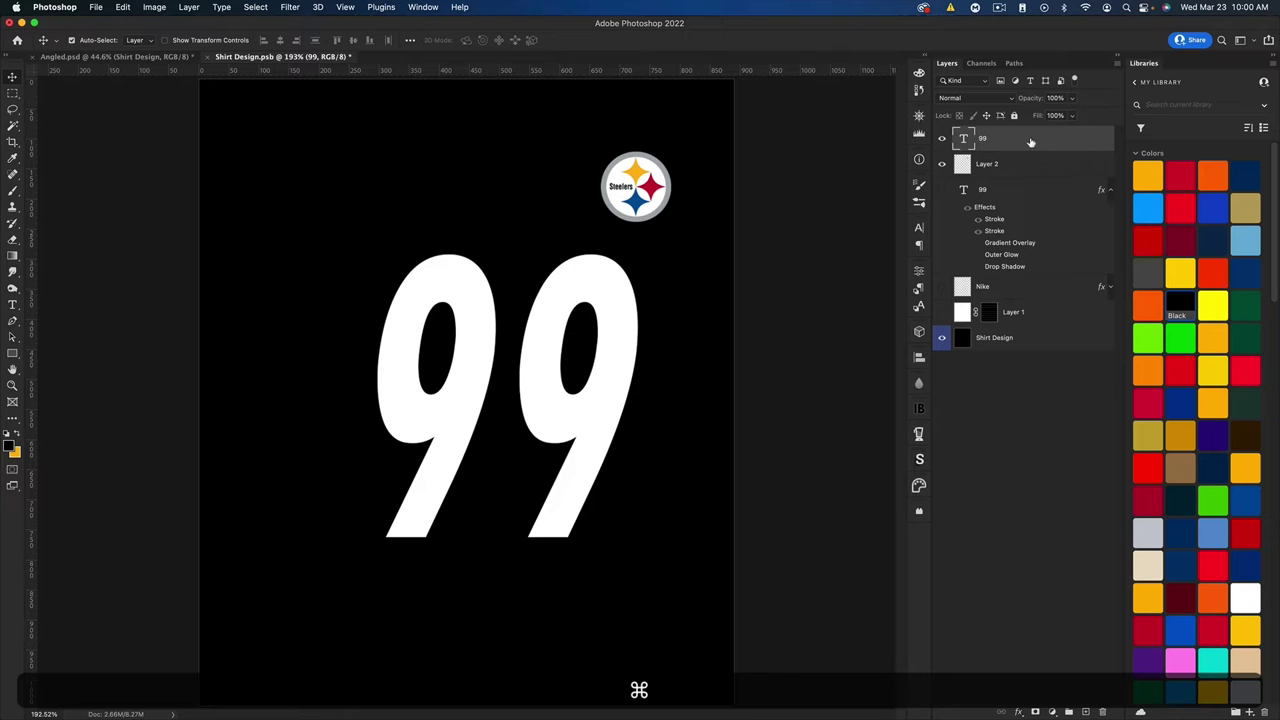
- Duplicate the 99 text as "steeler", scale it to about 17% and center it above the number
{"action": "key", "text": "super+j"}
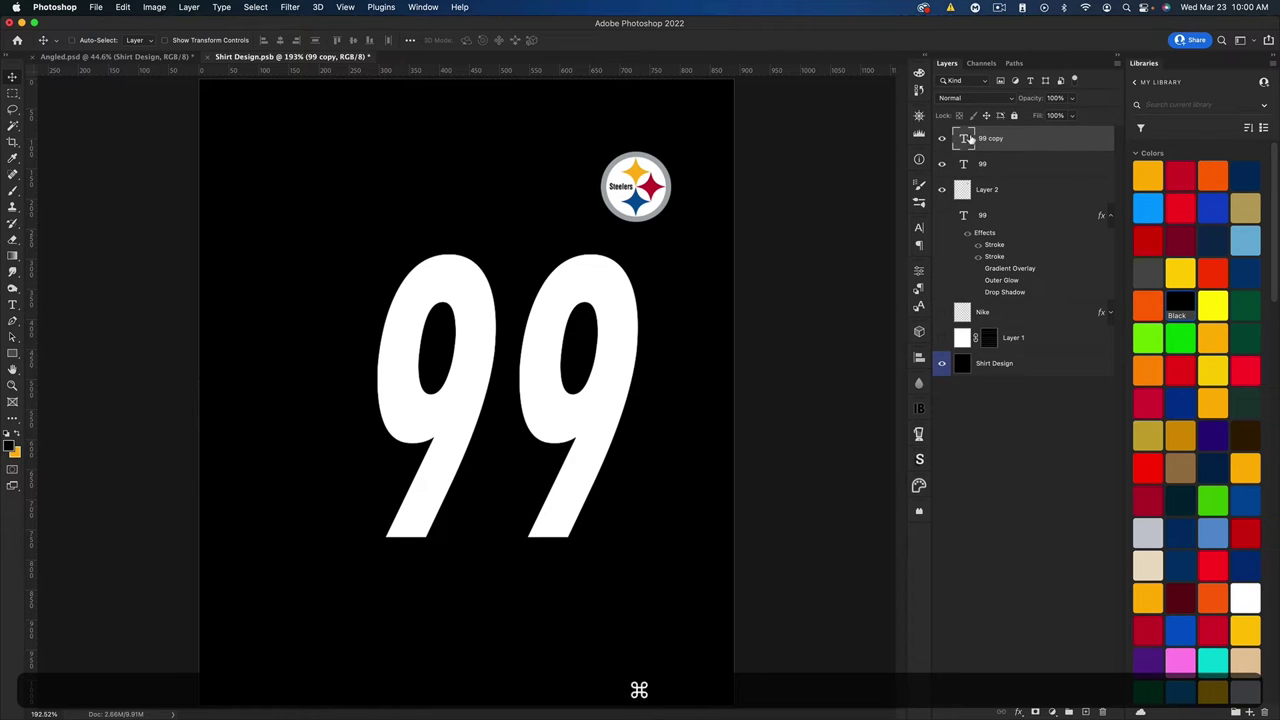
{"action": "double_click", "coordinate": [966, 140]}
{"action": "type", "text": "Steeler"}
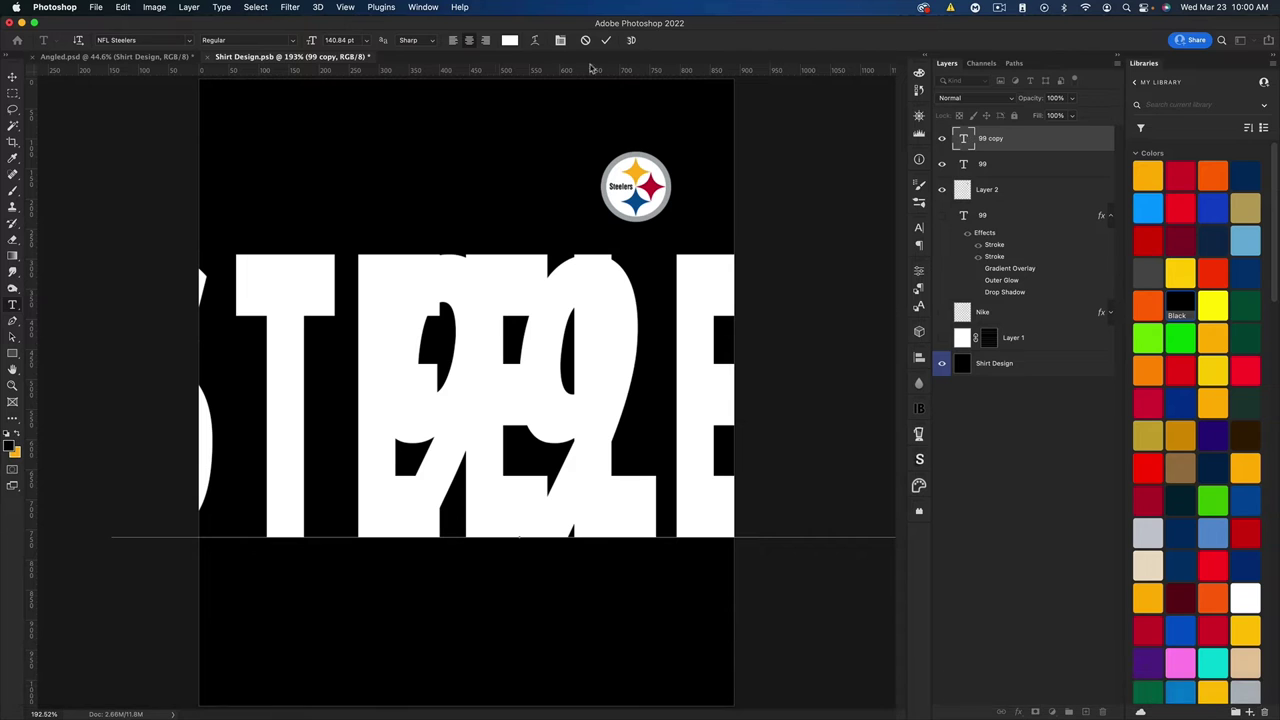
{"action": "left_click", "coordinate": [13, 77]}
{"action": "key", "text": "super+t"}
{"action": "left_click_drag", "start_coordinate": [518, 545], "coordinate": [538, 222]}
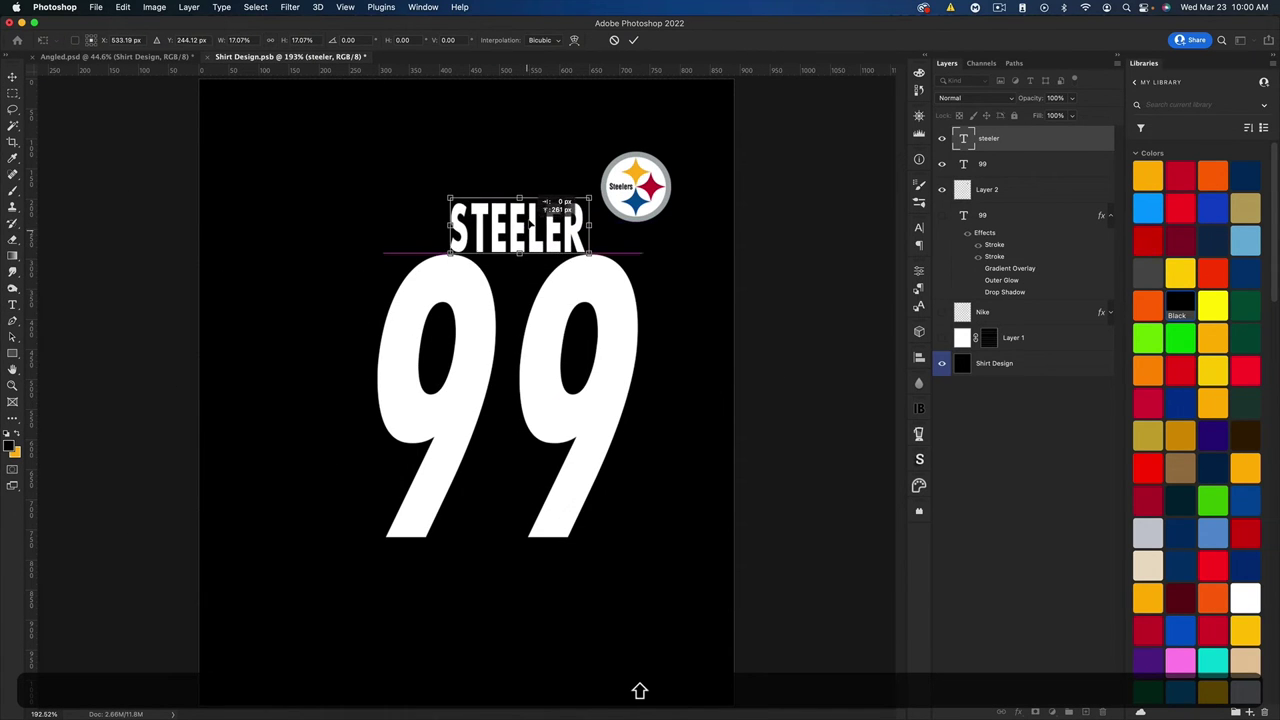
{"action": "key", "text": "Return"}
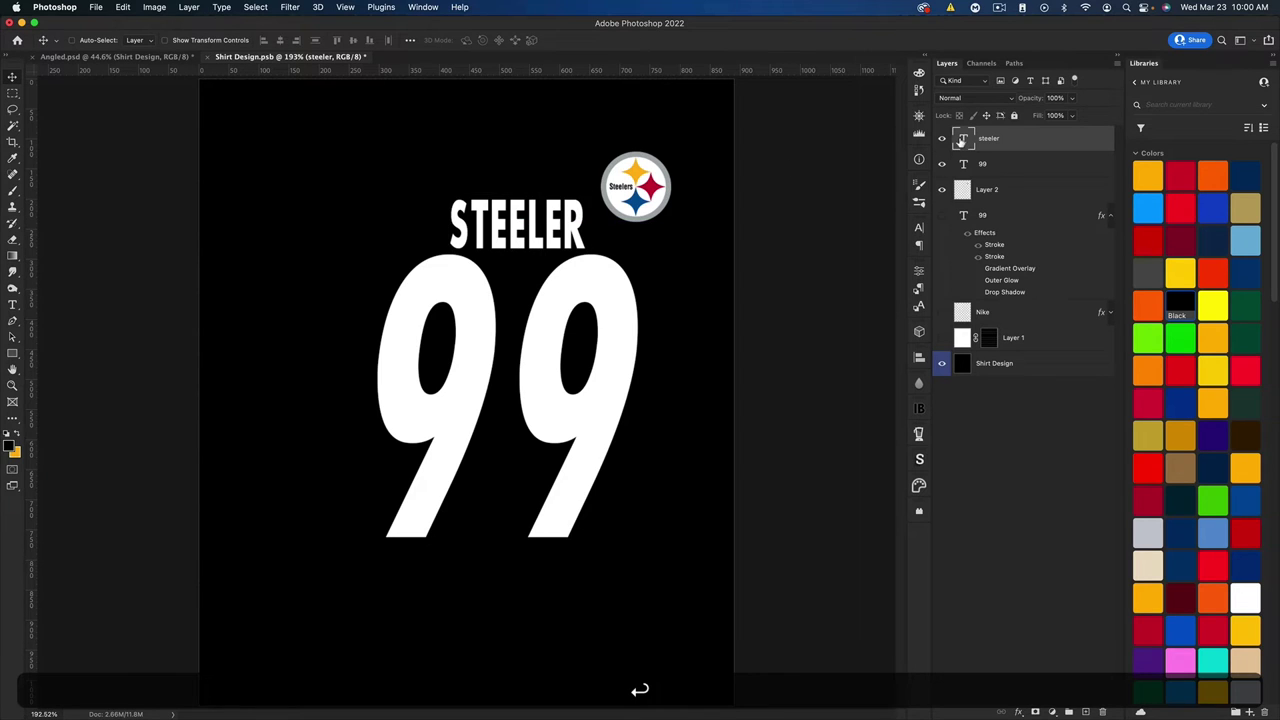
- Change the small text above the number to "steelers" and scale it down to about 16 pt
{"action": "double_click", "coordinate": [963, 140]}
{"action": "type", "text": "steelers"}
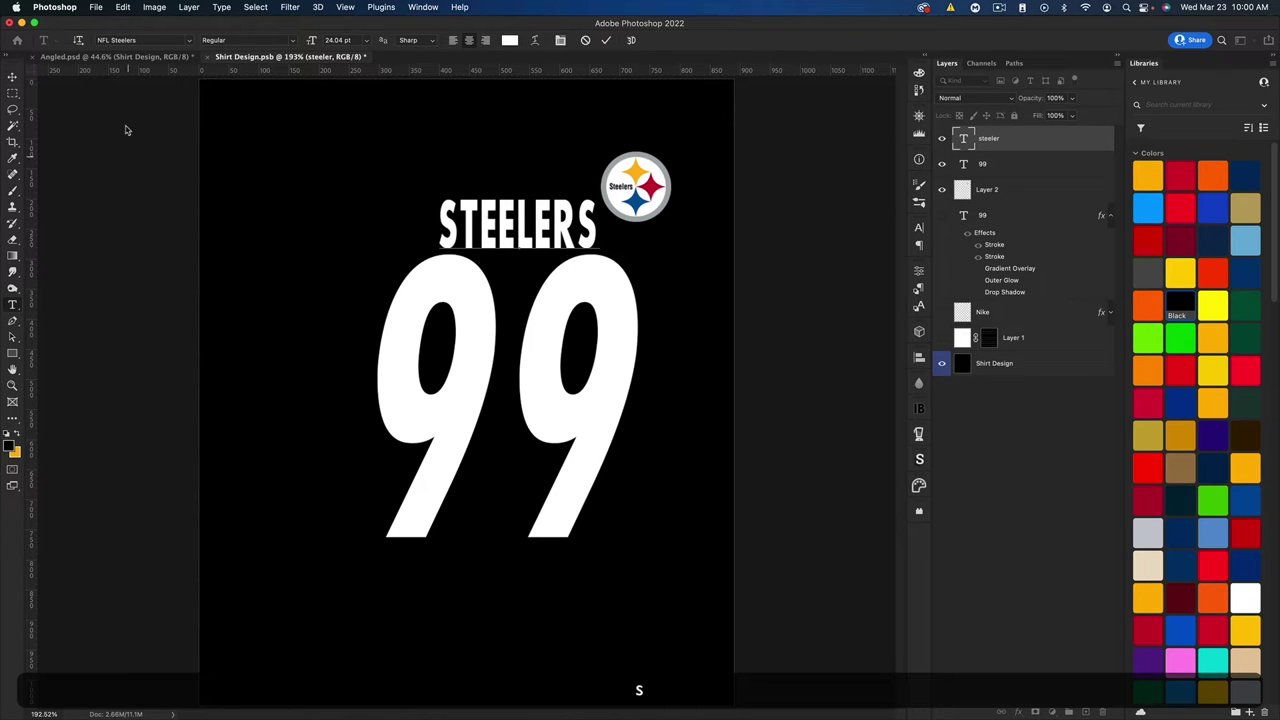
{"action": "key", "text": "super+Return"}
{"action": "key", "text": "super+t"}
{"action": "left_click_drag", "start_coordinate": [602, 224], "coordinate": [575, 222]}
{"action": "key", "text": "Return"}
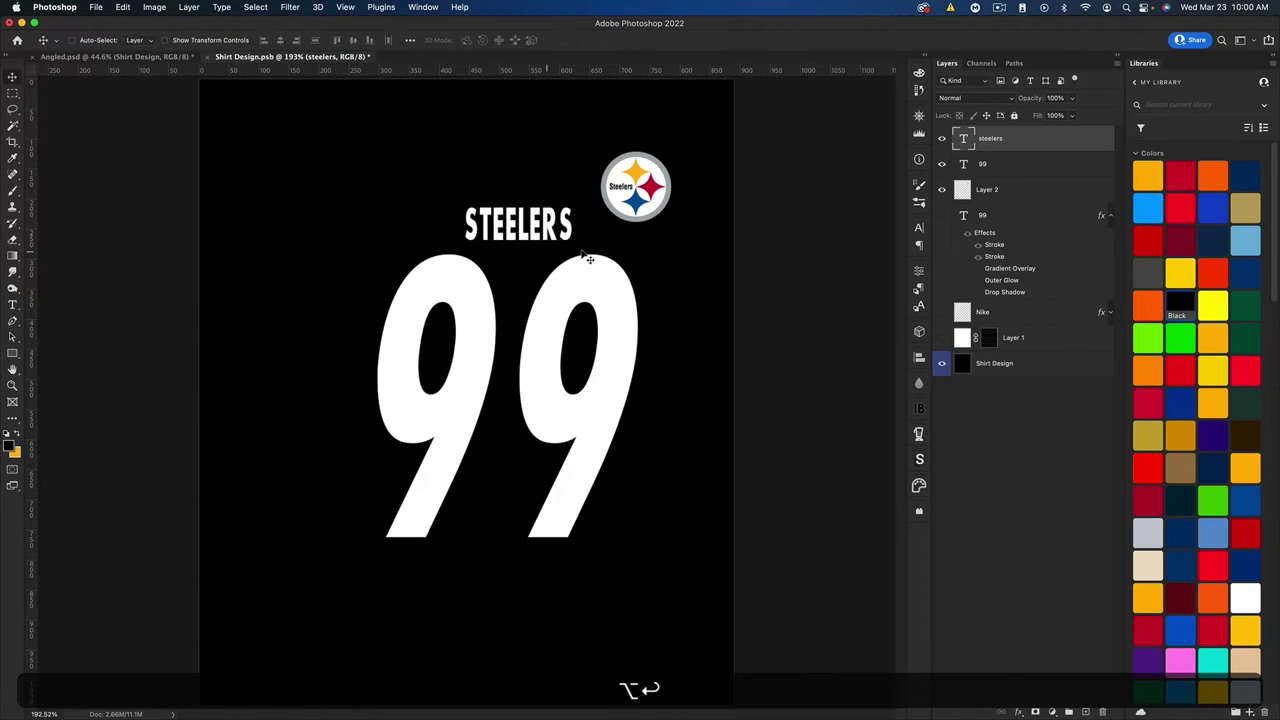
- Try the Inter font on the steelers text and turn off its All Caps setting
{"action": "double_click", "coordinate": [963, 139]}
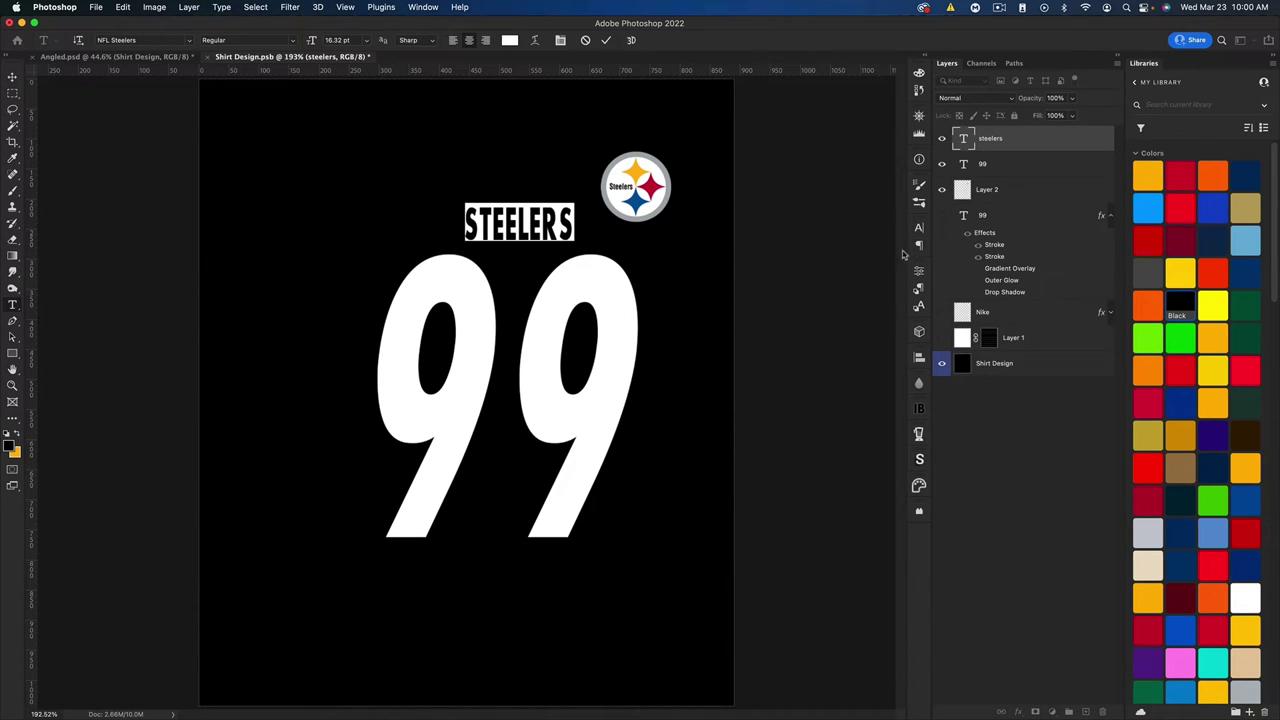
{"action": "left_click", "coordinate": [920, 230]}
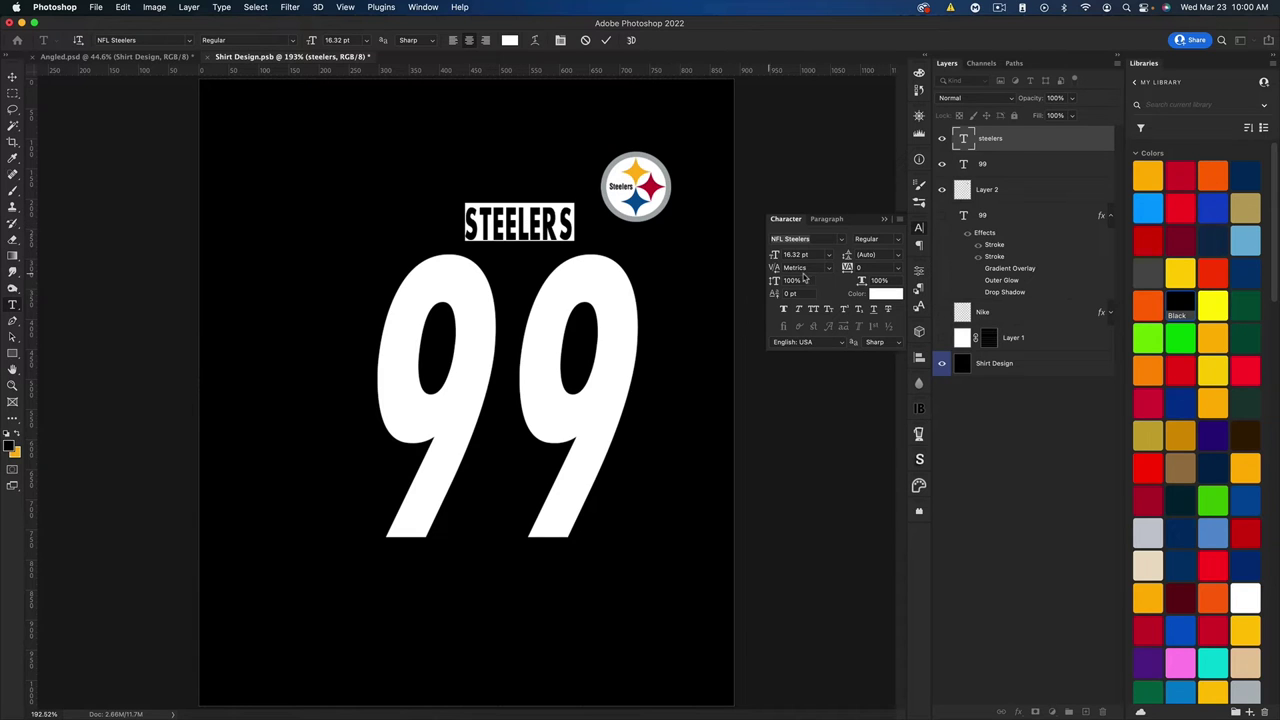
{"action": "left_click", "coordinate": [841, 244]}
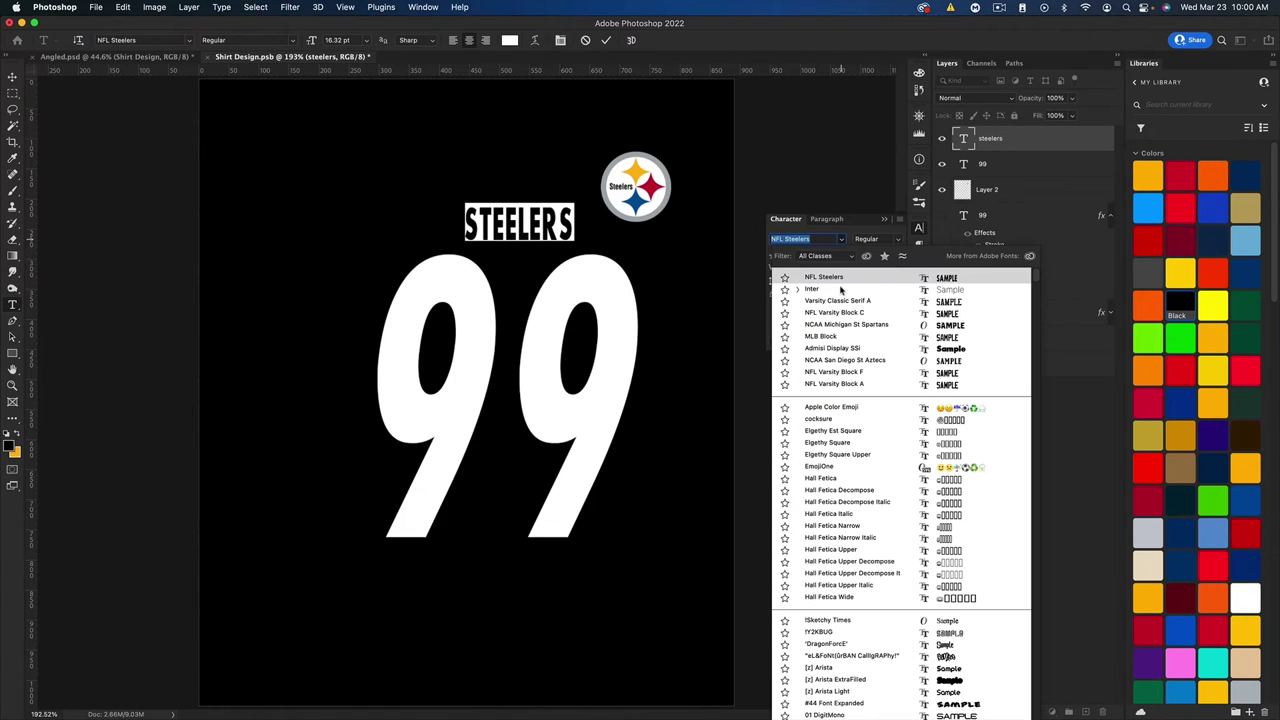
{"action": "left_click", "coordinate": [815, 312]}
{"action": "left_click", "coordinate": [814, 311]}
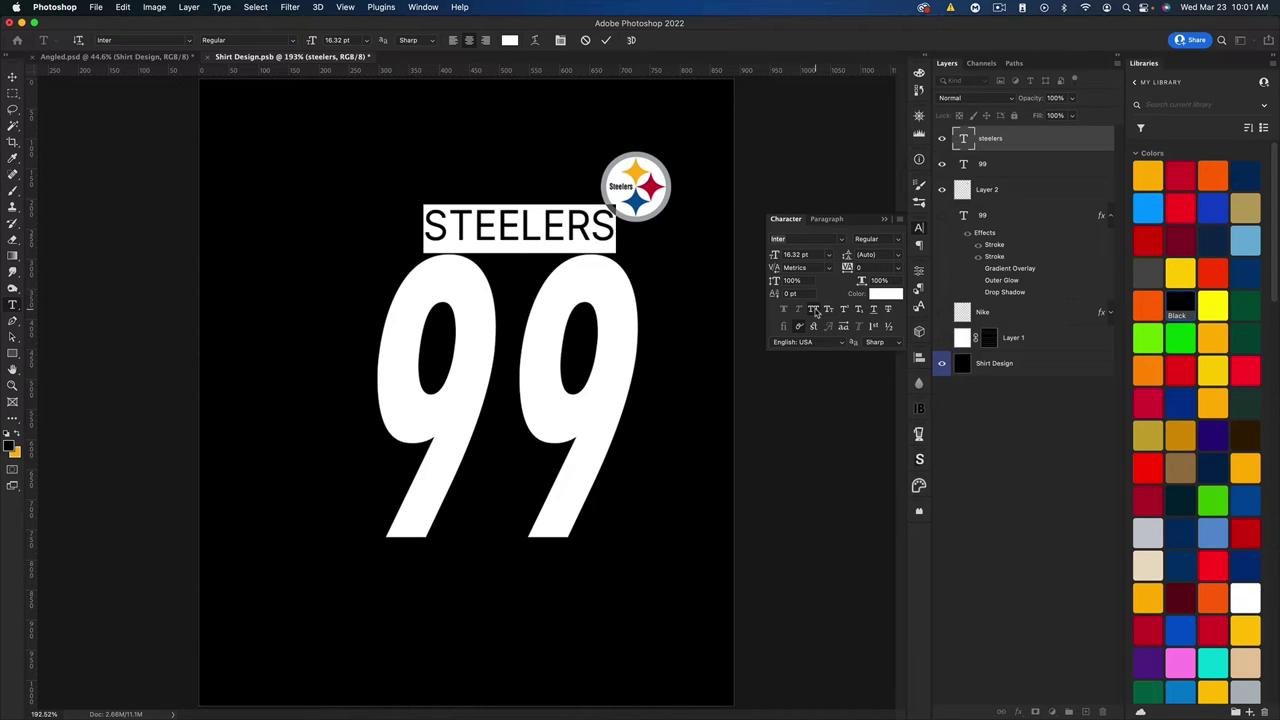
{"action": "key", "text": "super+z"}
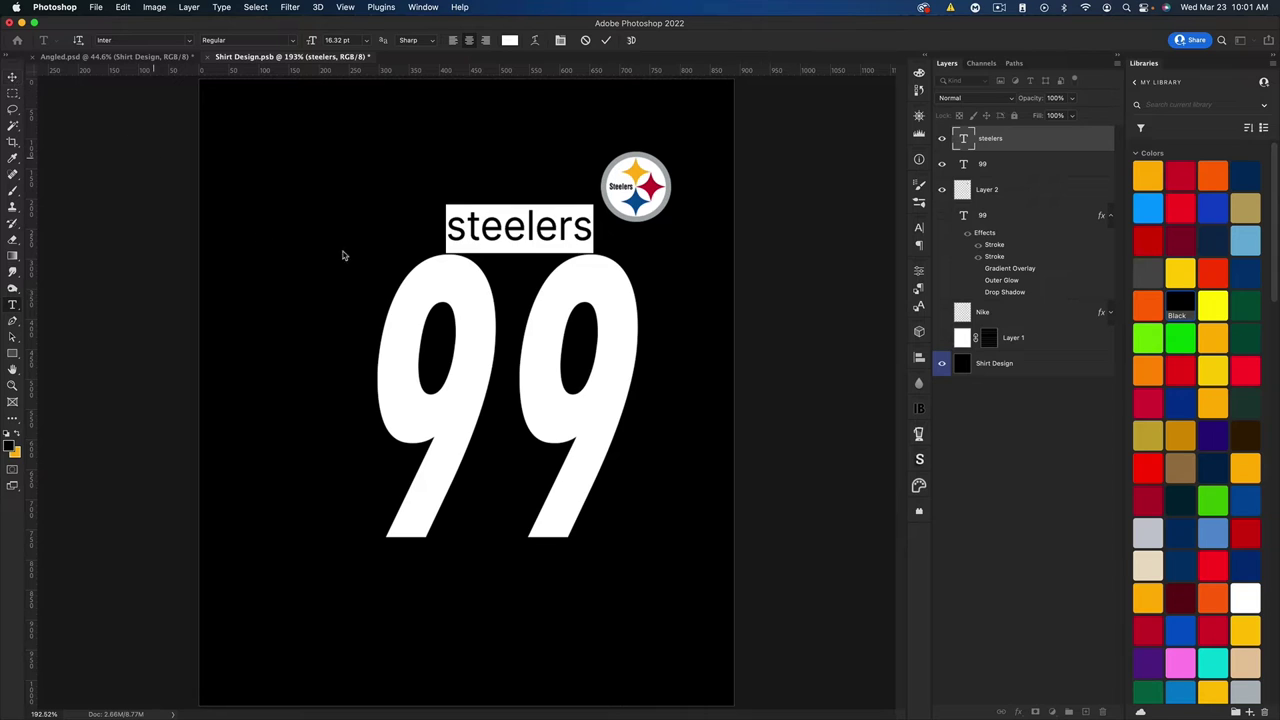
- Delete the steelers text layer above the 99
{"action": "left_click", "coordinate": [294, 246]}
{"action": "key", "text": "v"}
{"action": "key", "text": "BackSpace"}
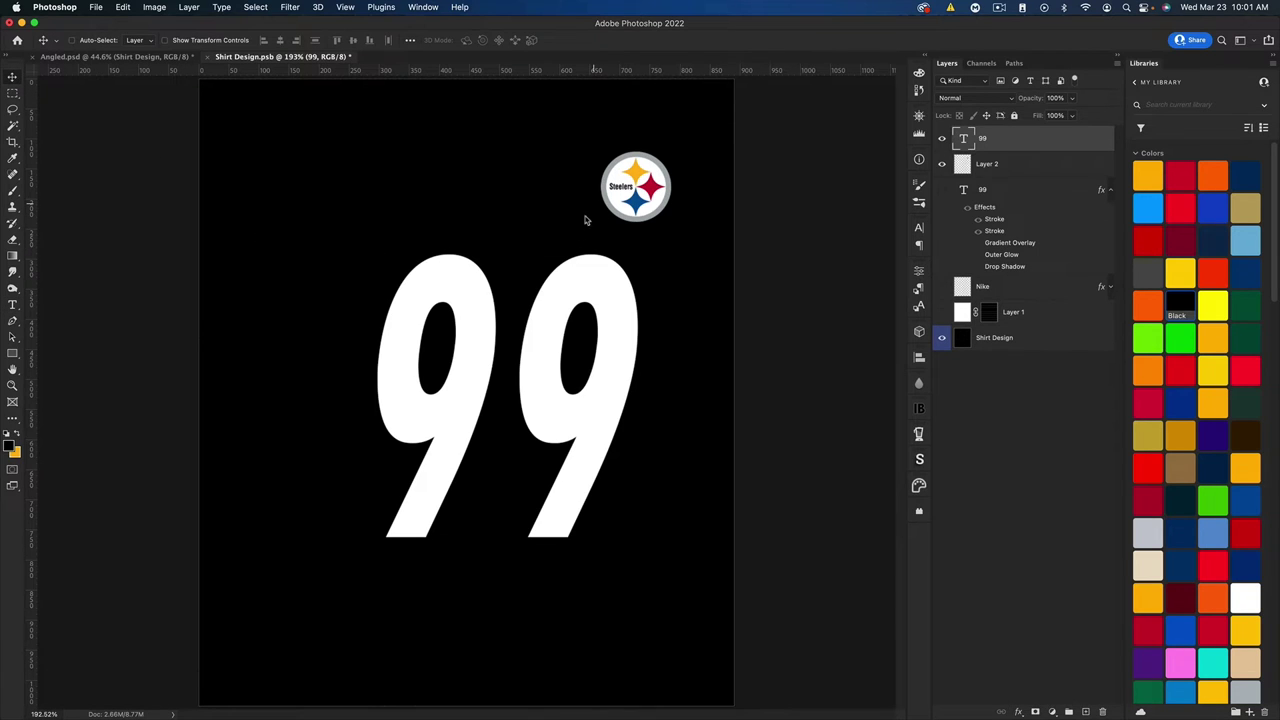
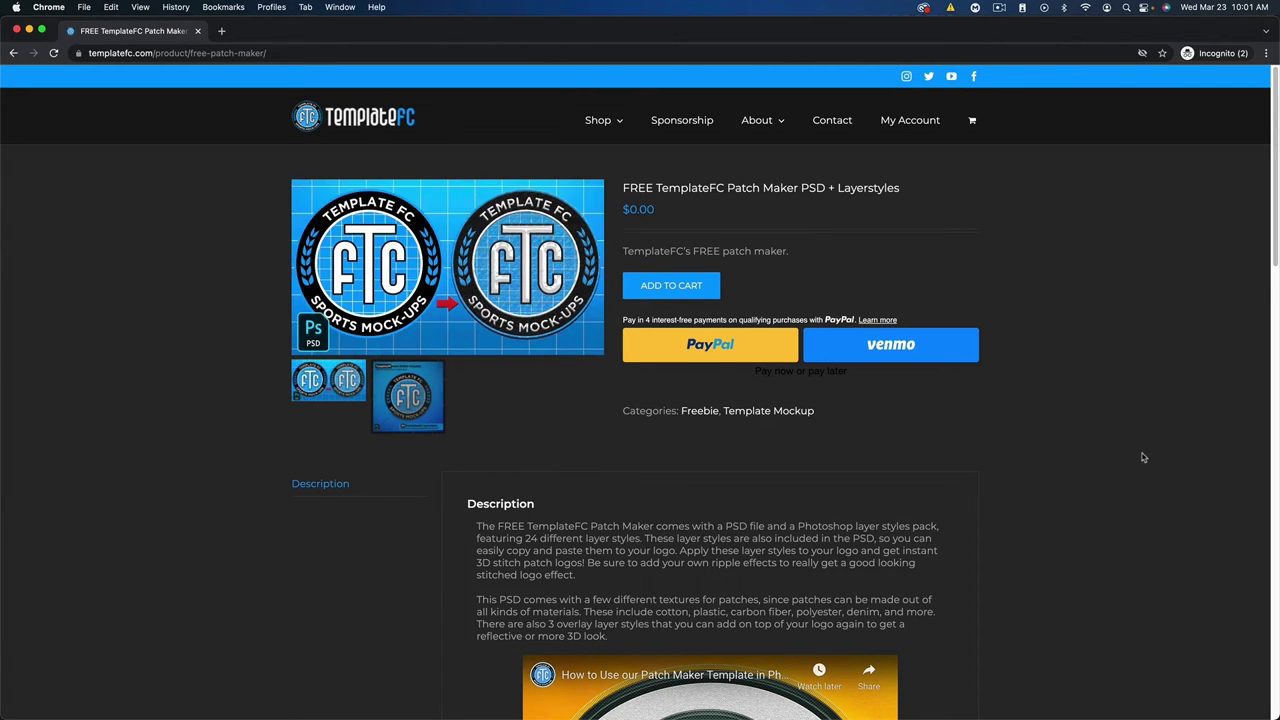
- Switch to Chrome and review the description on the free TemplateFC Patch Maker product page
{"action": "scroll", "coordinate": [1108, 441], "scroll_direction": "down", "scroll_amount": 5}
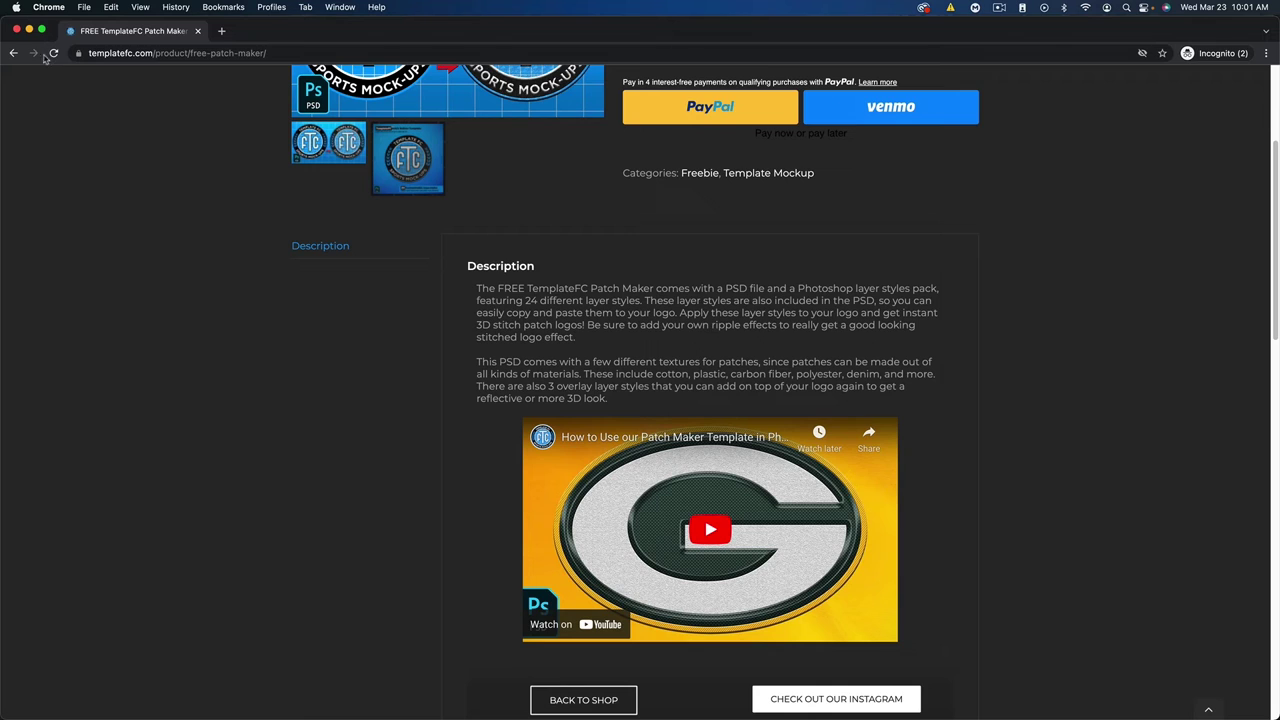
- Close the open Chrome windows and return to the Shirt Design document in Photoshop
{"action": "left_click", "coordinate": [16, 30]}
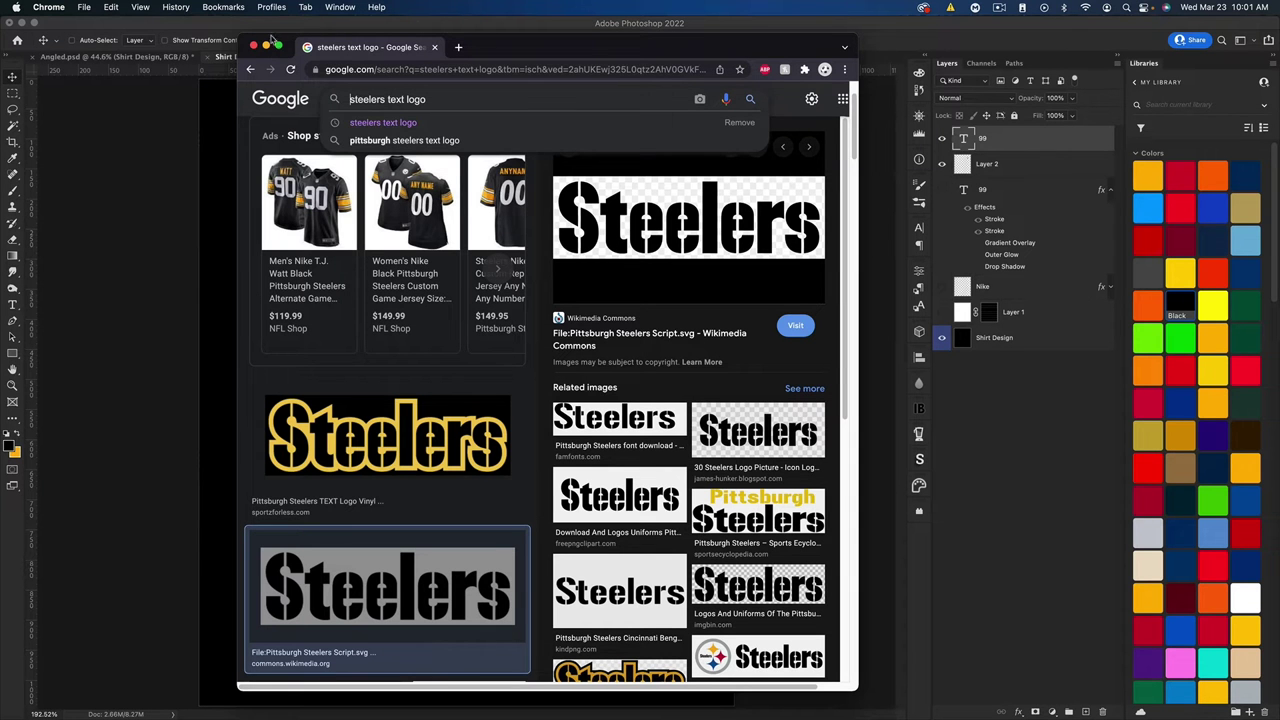
{"action": "left_click", "coordinate": [256, 45]}
{"action": "left_click", "coordinate": [256, 45]}
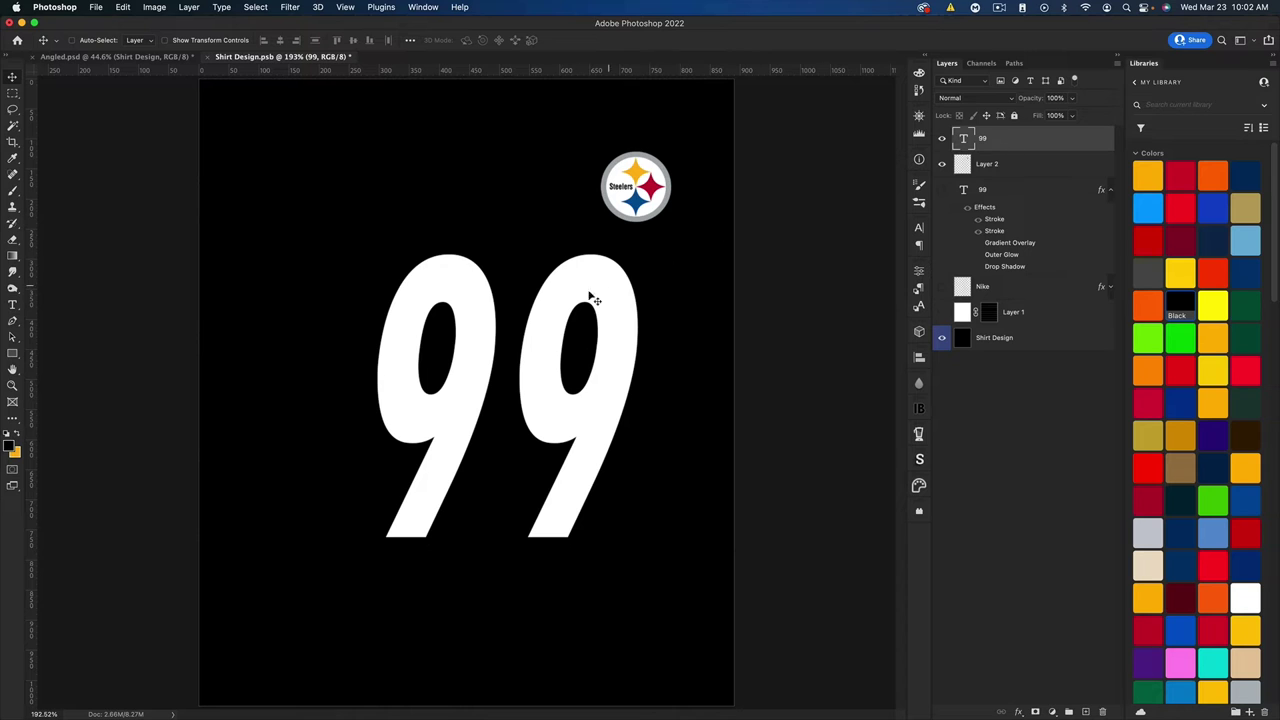
- Open the layer style settings of the visible 99 text layer and expand the Patch Maker Layerstyles preset group
{"action": "double_click", "coordinate": [1024, 140]}
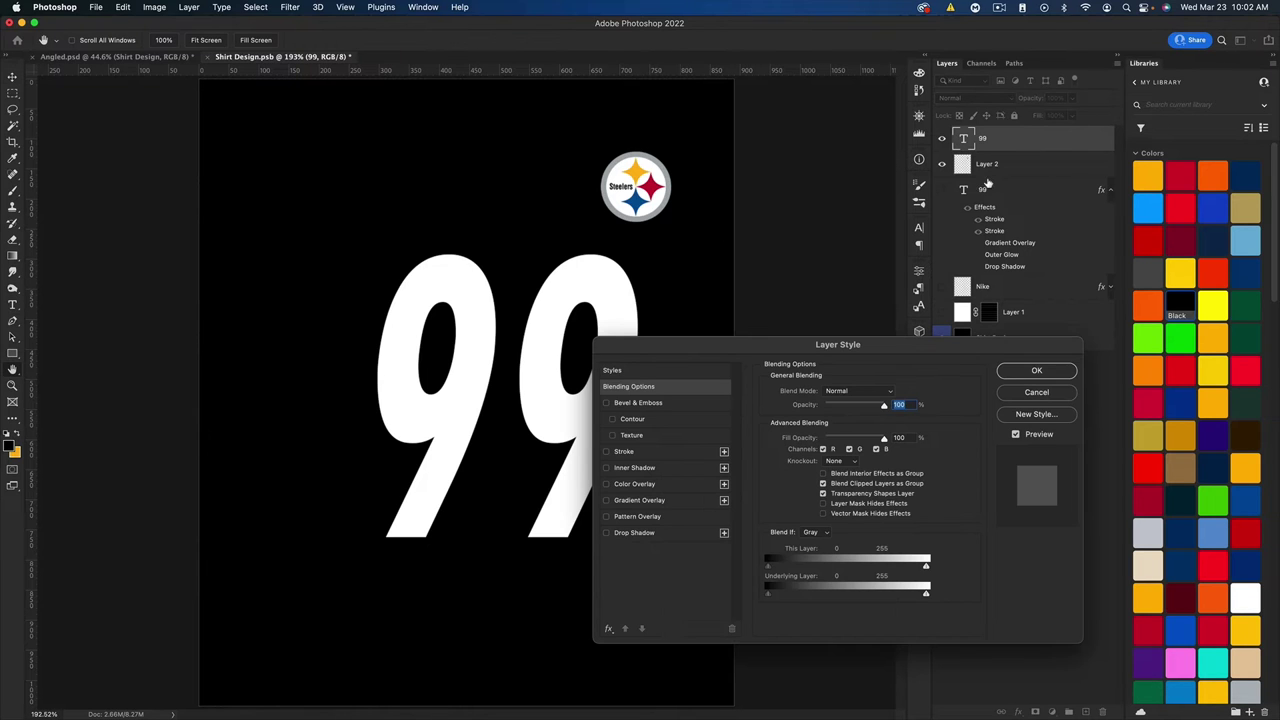
{"action": "left_click", "coordinate": [638, 373]}
{"action": "left_click_drag", "start_coordinate": [688, 350], "coordinate": [750, 319]}
{"action": "left_click_drag", "start_coordinate": [985, 392], "coordinate": [993, 531]}
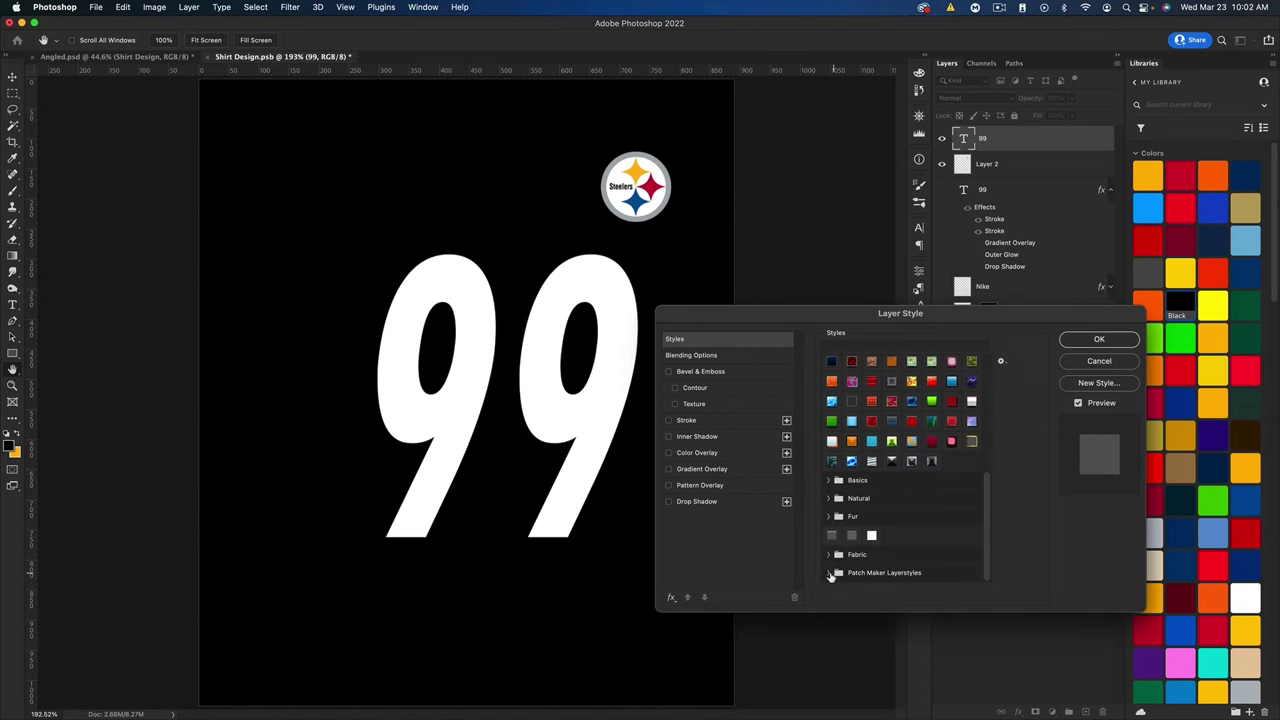
{"action": "left_click", "coordinate": [831, 574]}
{"action": "scroll", "coordinate": [900, 500], "scroll_direction": "down", "scroll_amount": 3}
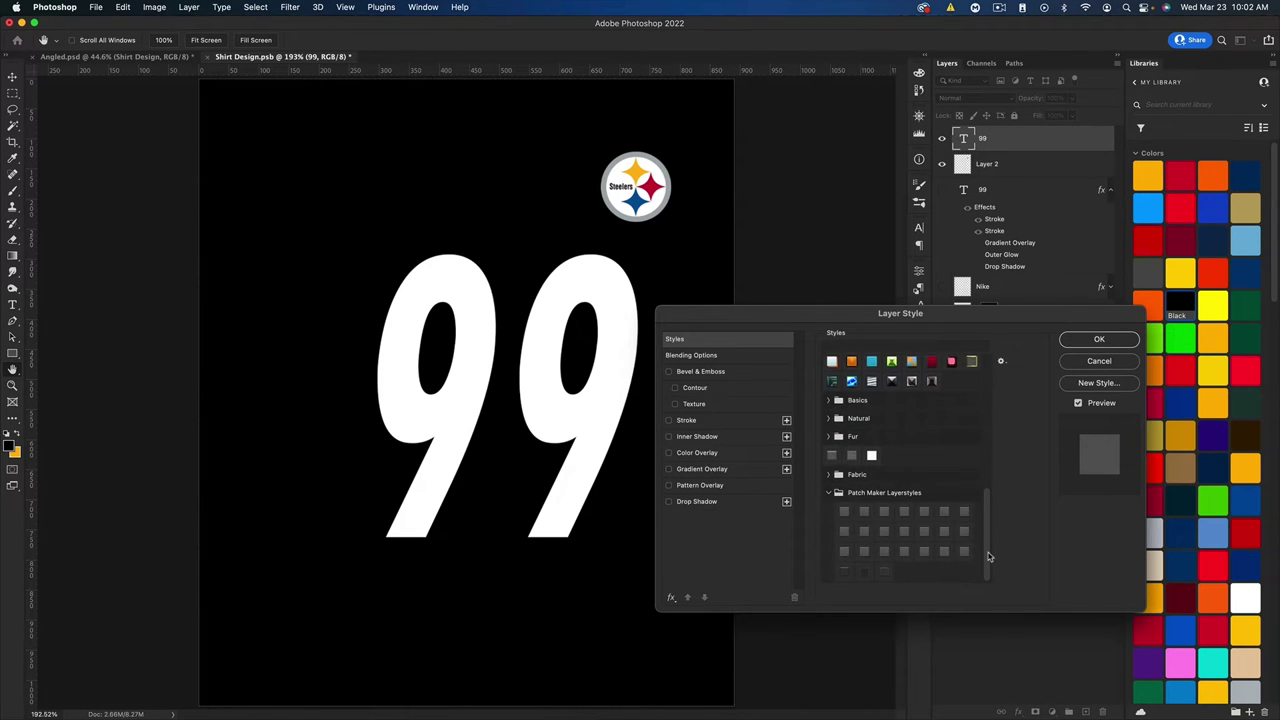
- Try the Patch Maker layer style presets one after another on the 99 to compare their textures
{"action": "left_click", "coordinate": [844, 512]}
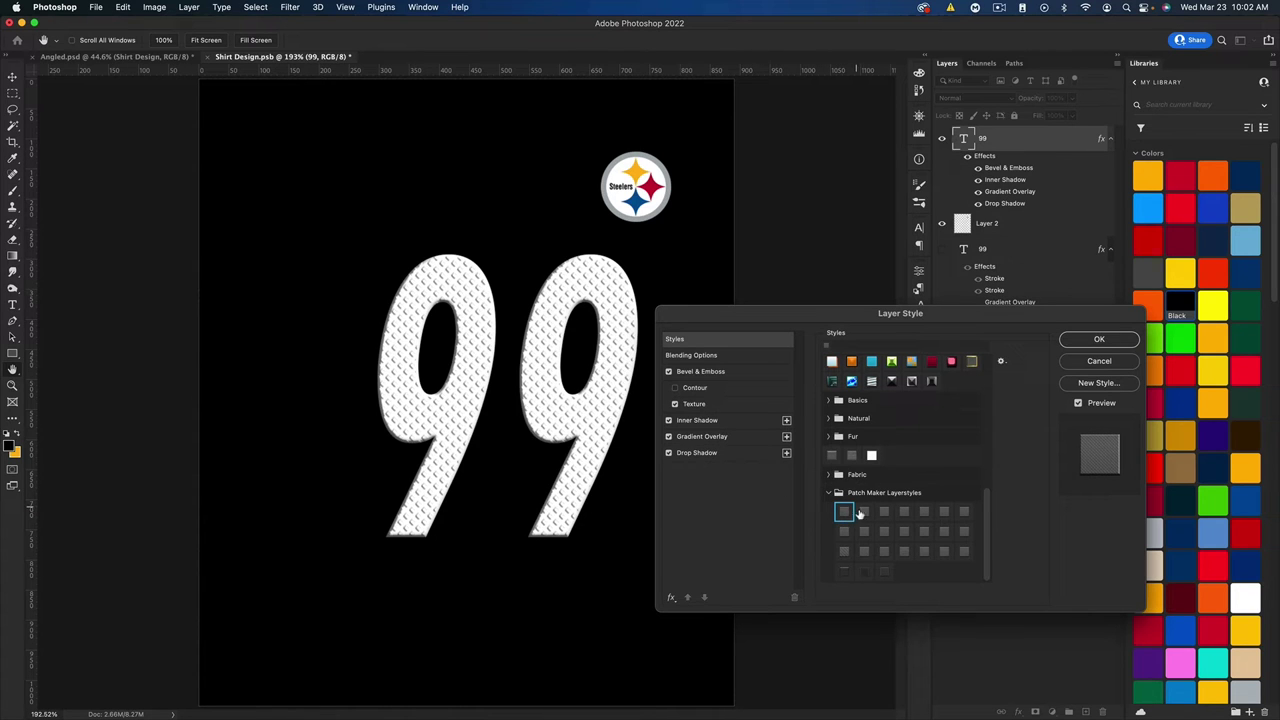
{"action": "left_click", "coordinate": [864, 512]}
{"action": "left_click", "coordinate": [884, 512]}
{"action": "left_click", "coordinate": [904, 512]}
{"action": "left_click", "coordinate": [924, 512]}
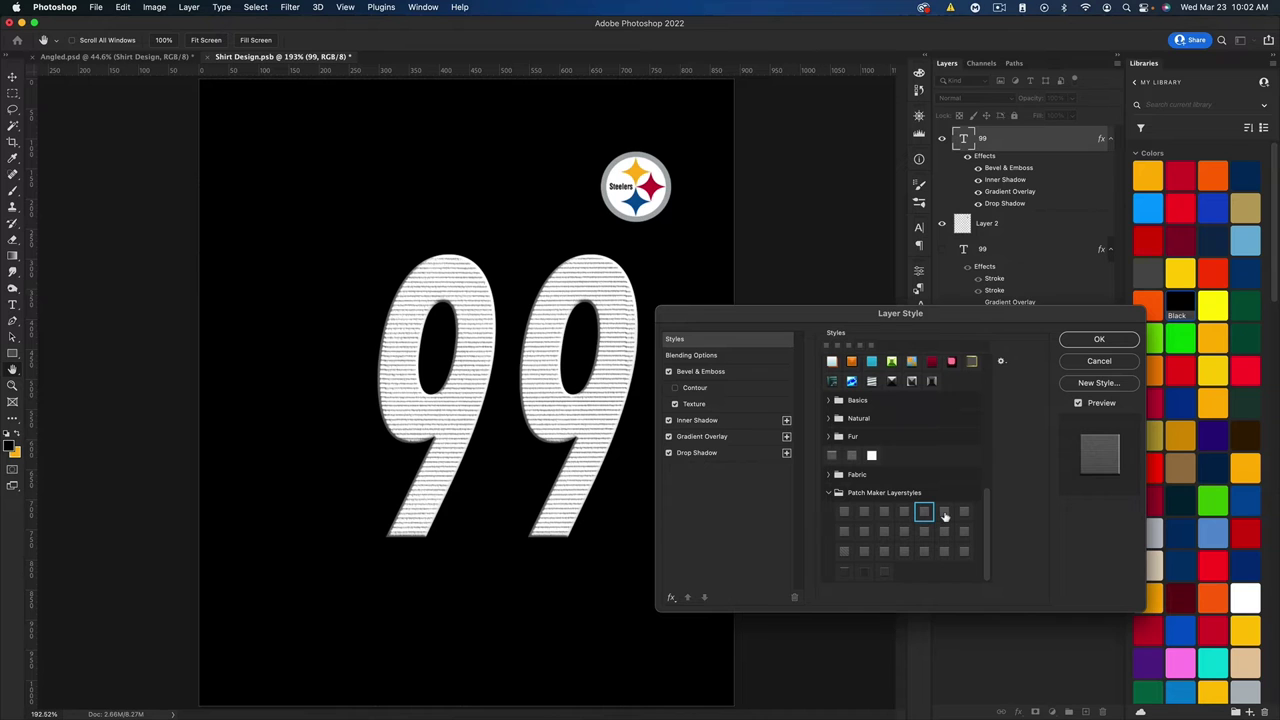
{"action": "left_click", "coordinate": [944, 512]}
{"action": "left_click", "coordinate": [964, 512]}
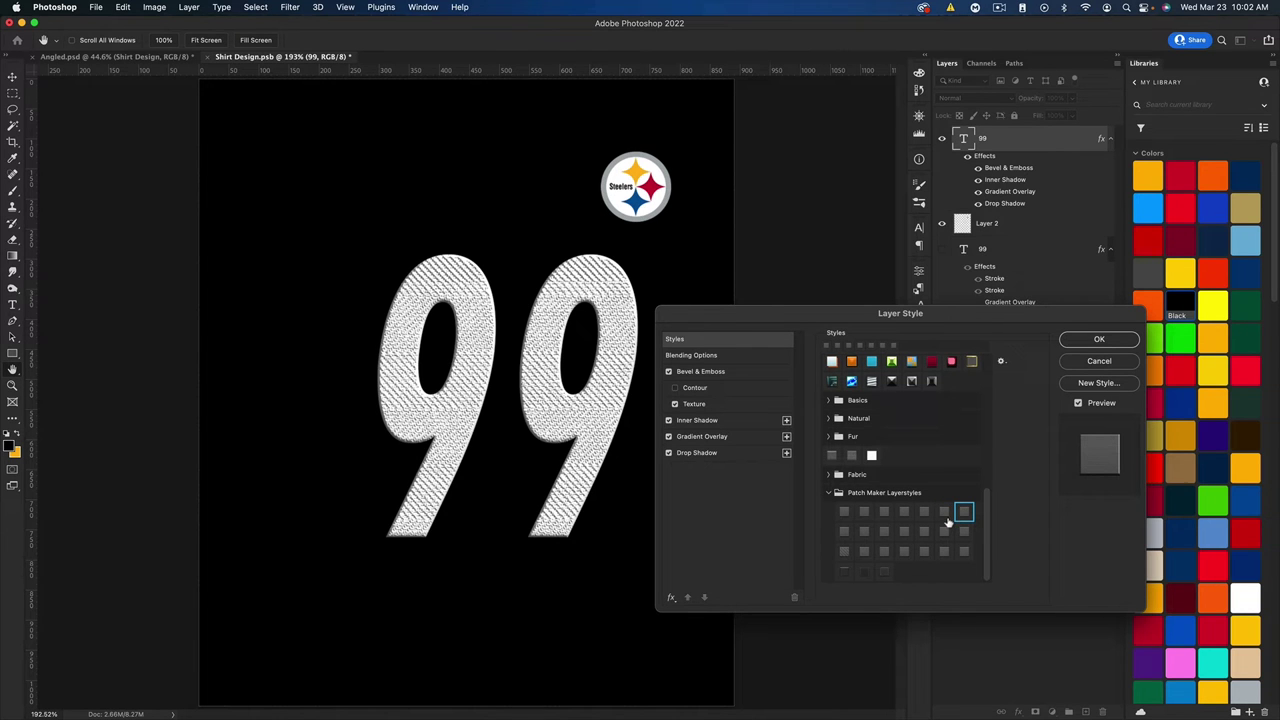
{"action": "left_click", "coordinate": [844, 532]}
{"action": "left_click", "coordinate": [864, 532]}
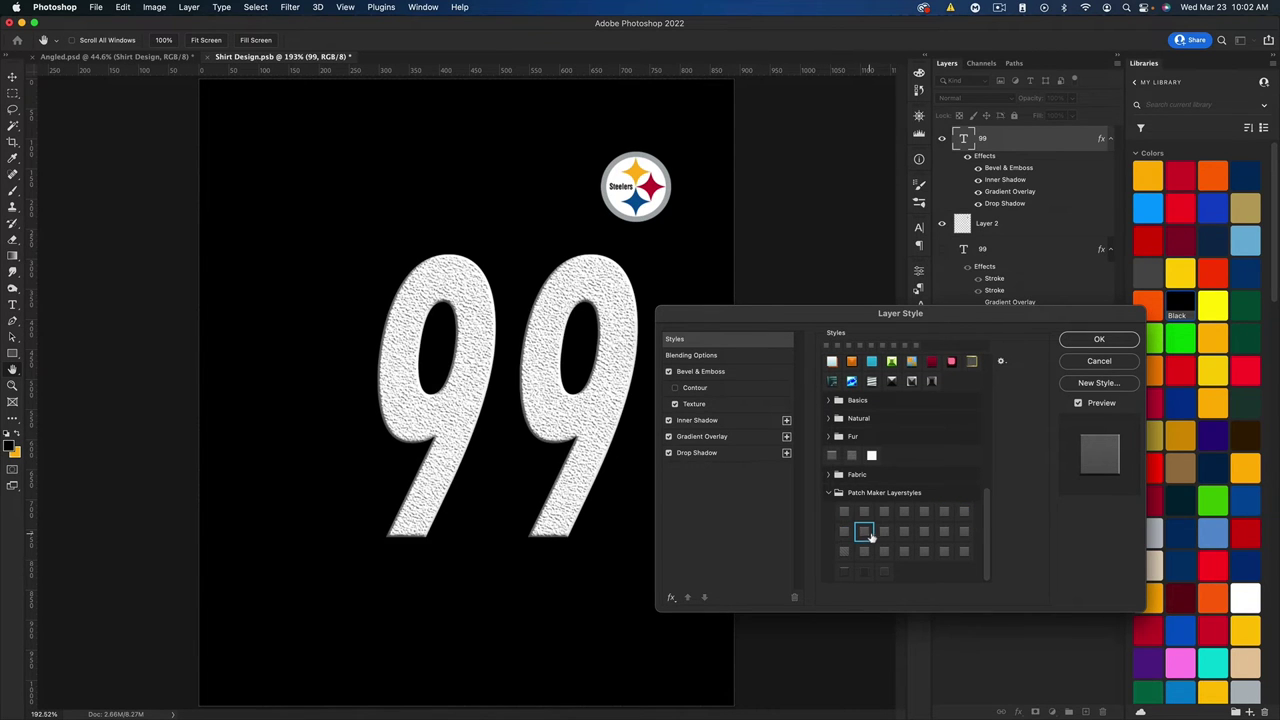
{"action": "left_click", "coordinate": [884, 532]}
{"action": "left_click", "coordinate": [904, 532]}
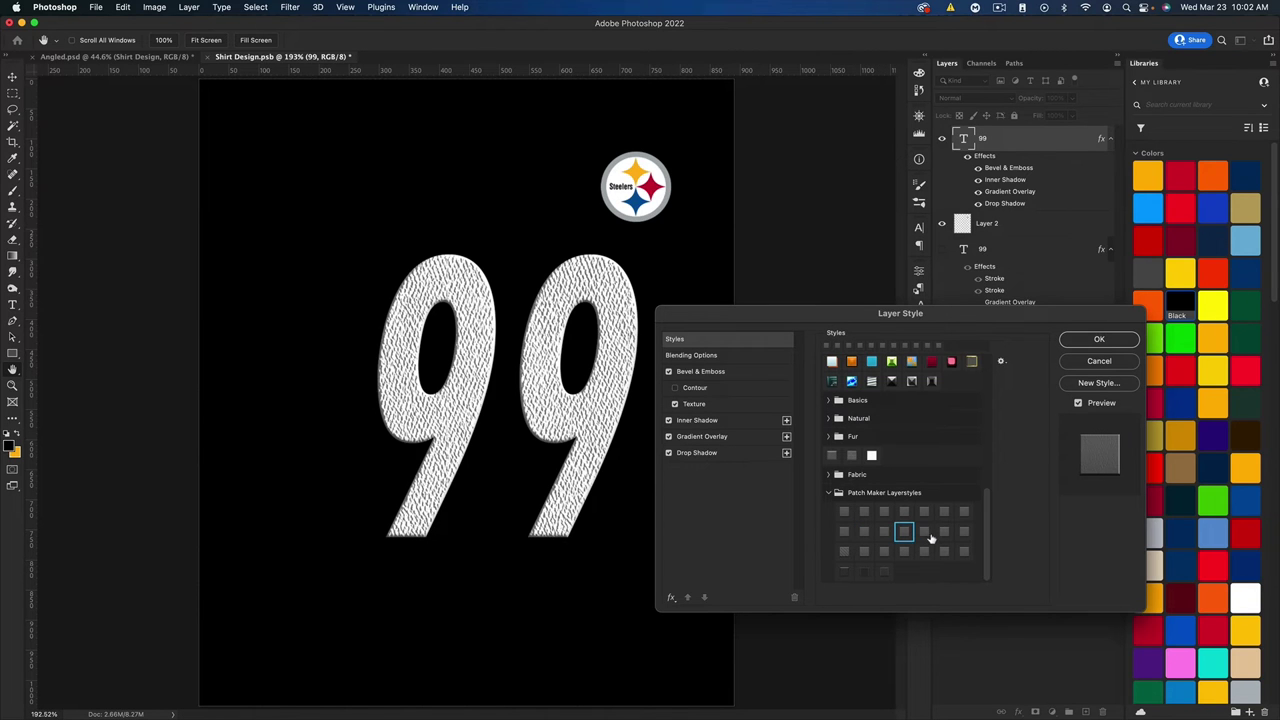
{"action": "left_click", "coordinate": [924, 532]}
{"action": "left_click", "coordinate": [944, 532]}
{"action": "left_click", "coordinate": [964, 532]}
{"action": "left_click", "coordinate": [964, 551]}
{"action": "left_click", "coordinate": [944, 551]}
{"action": "left_click", "coordinate": [922, 551]}
{"action": "left_click", "coordinate": [904, 551]}
{"action": "left_click", "coordinate": [884, 551]}
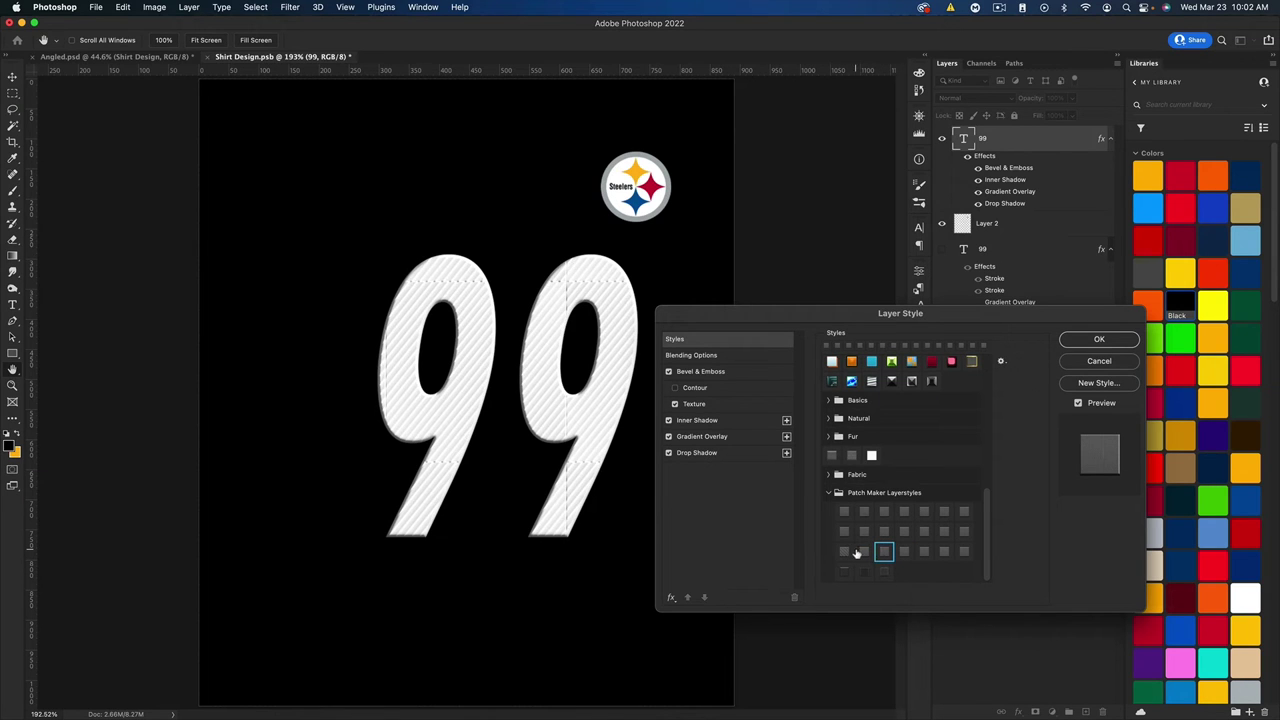
{"action": "left_click", "coordinate": [864, 551]}
{"action": "left_click", "coordinate": [844, 551]}
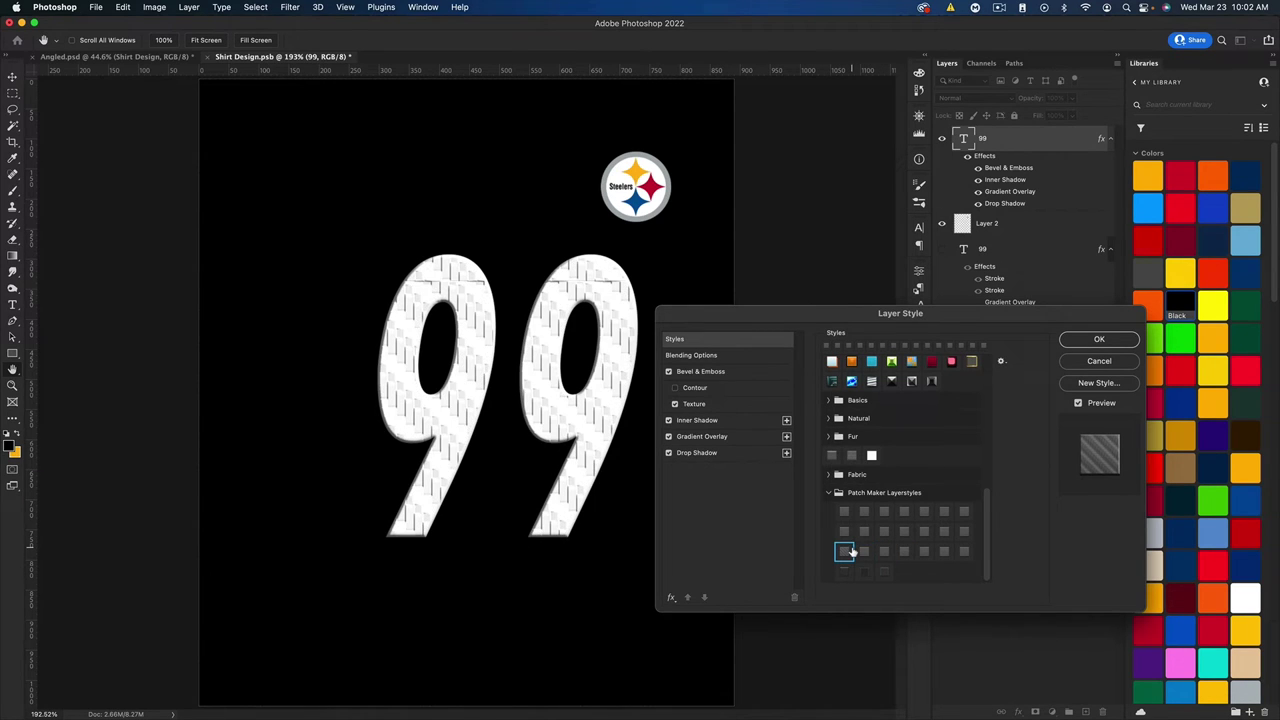
{"action": "left_click", "coordinate": [863, 511]}
{"action": "left_click", "coordinate": [843, 511]}
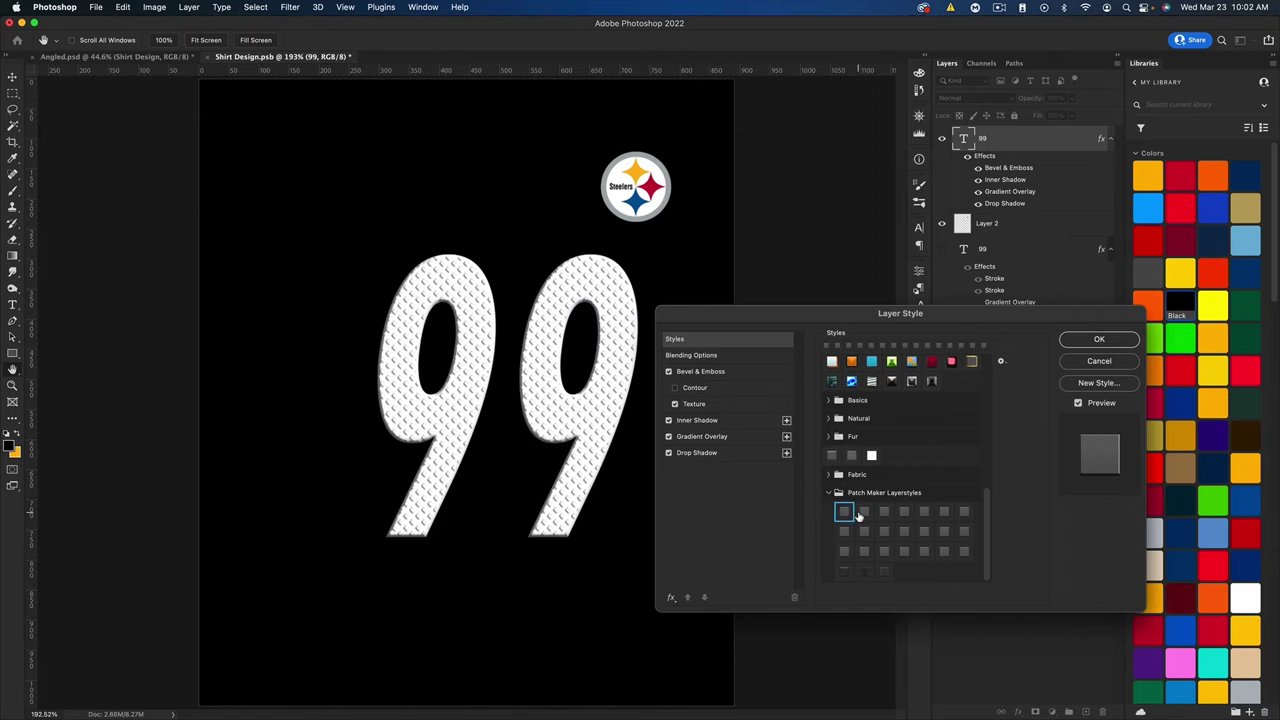
- Apply the second Patch Maker style preset to the 99 and set its Bevel & Emboss size to 2 px
{"action": "left_click", "coordinate": [862, 512]}
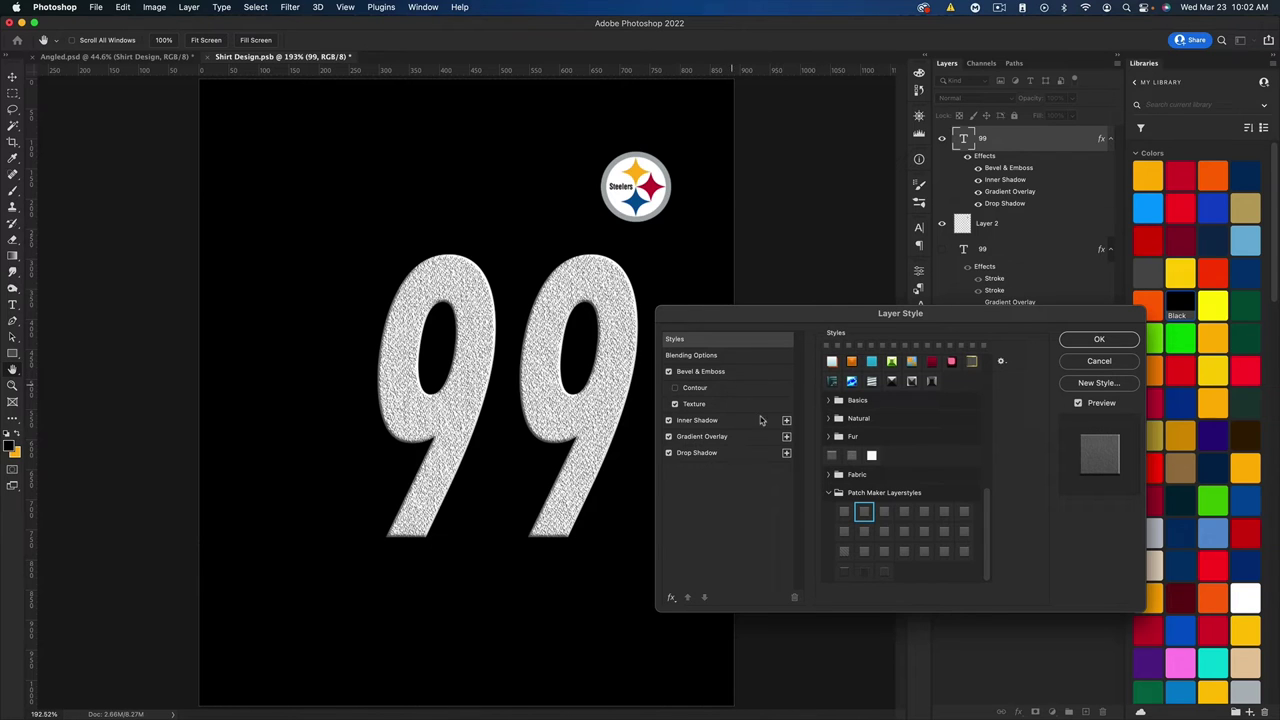
{"action": "left_click", "coordinate": [703, 372]}
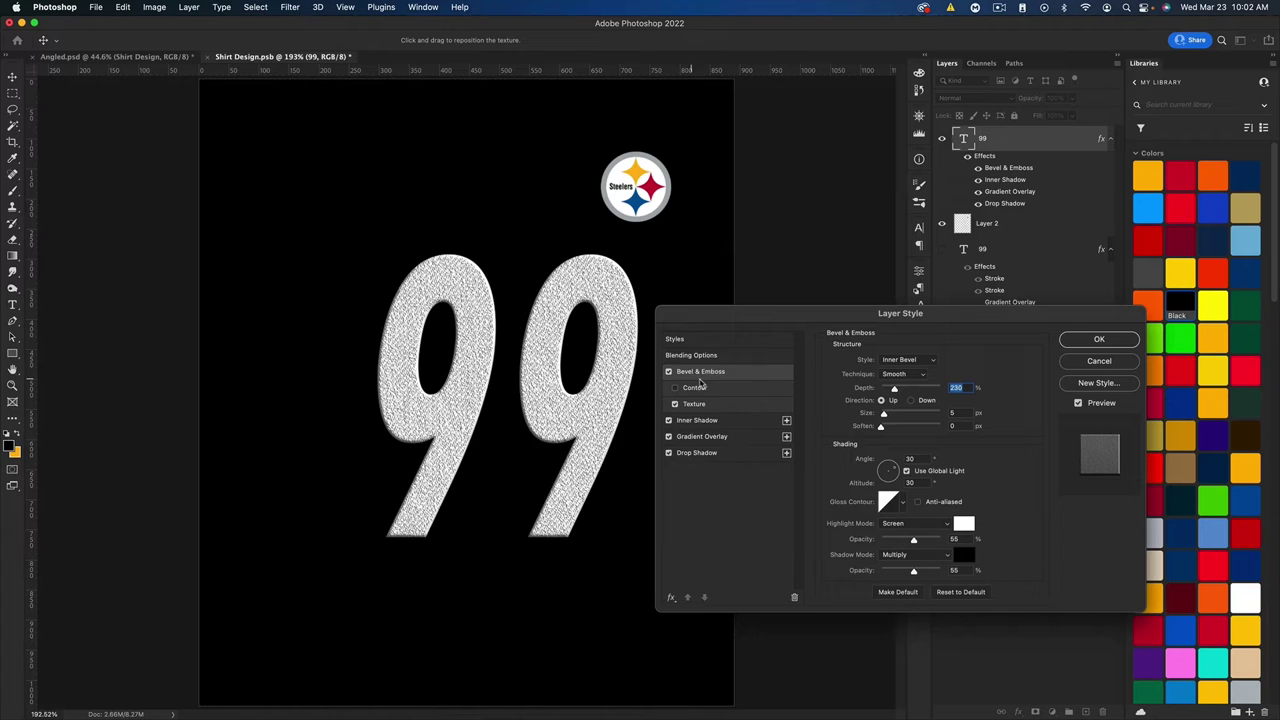
{"action": "left_click", "coordinate": [963, 412]}
{"action": "type", "text": "2"}
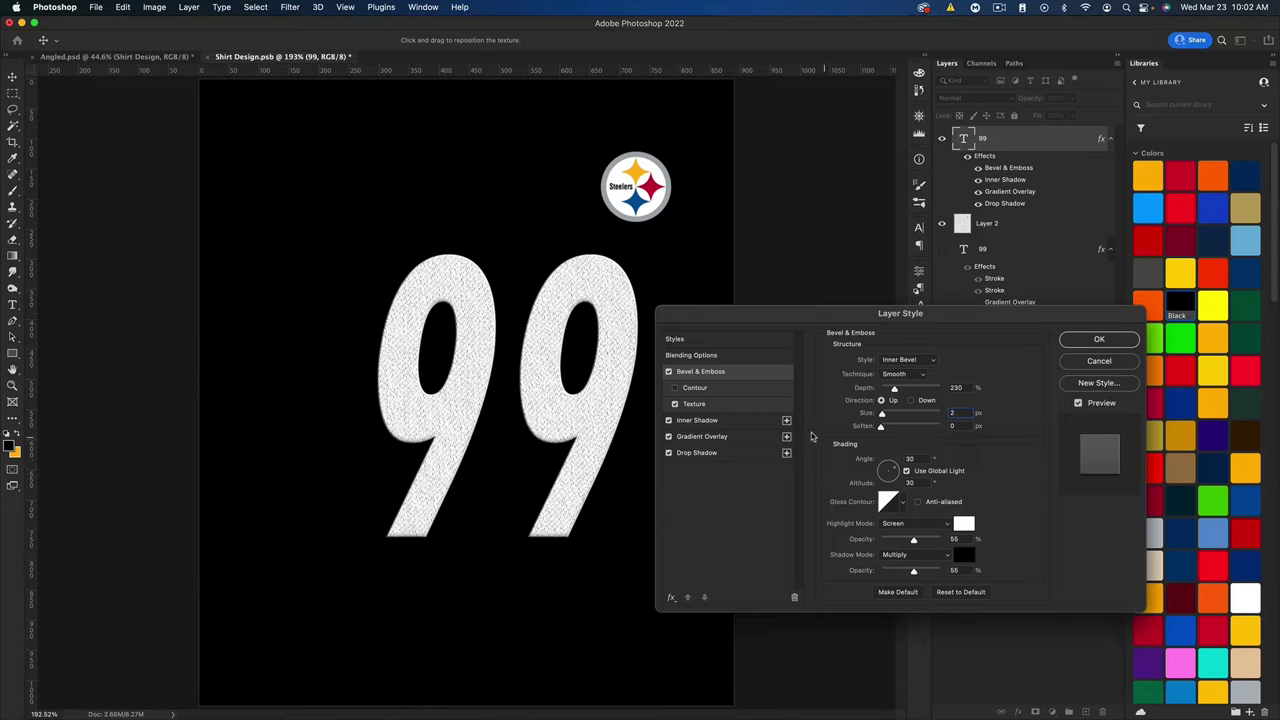
- Set the depth of the 99's bevel texture to 10%
{"action": "left_click", "coordinate": [700, 405]}
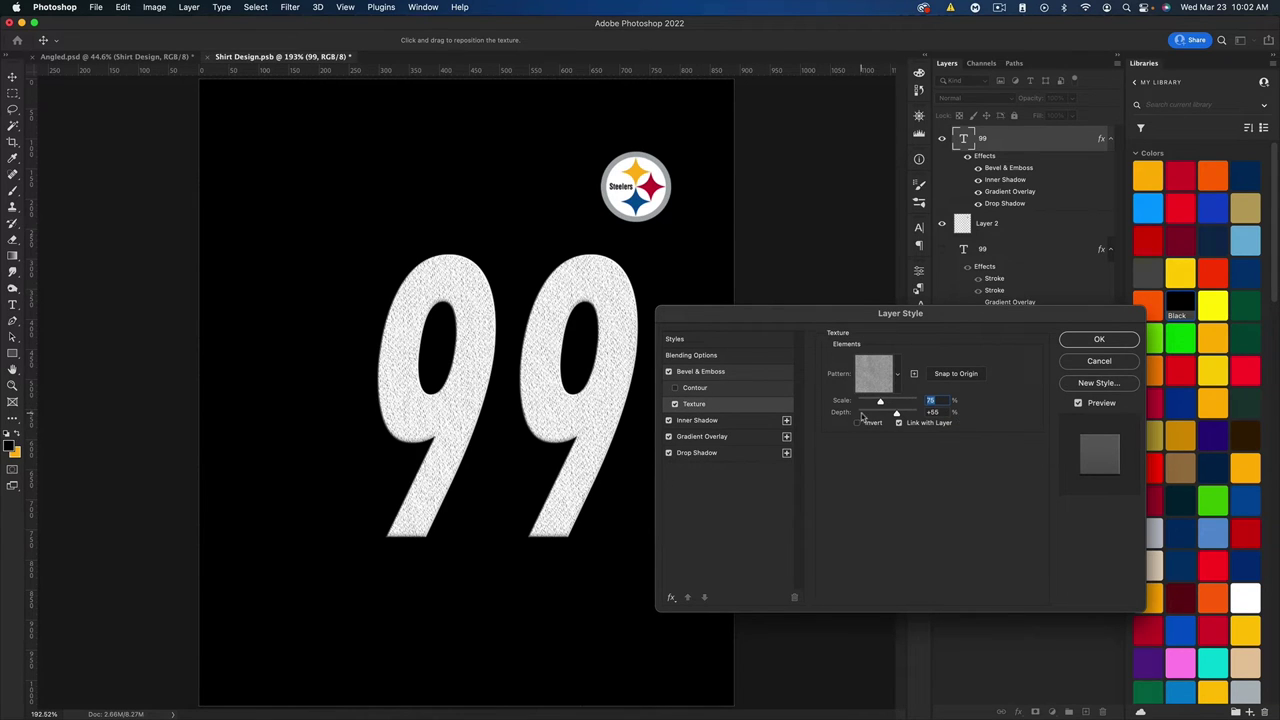
{"action": "left_click", "coordinate": [934, 411]}
{"action": "type", "text": "15"}
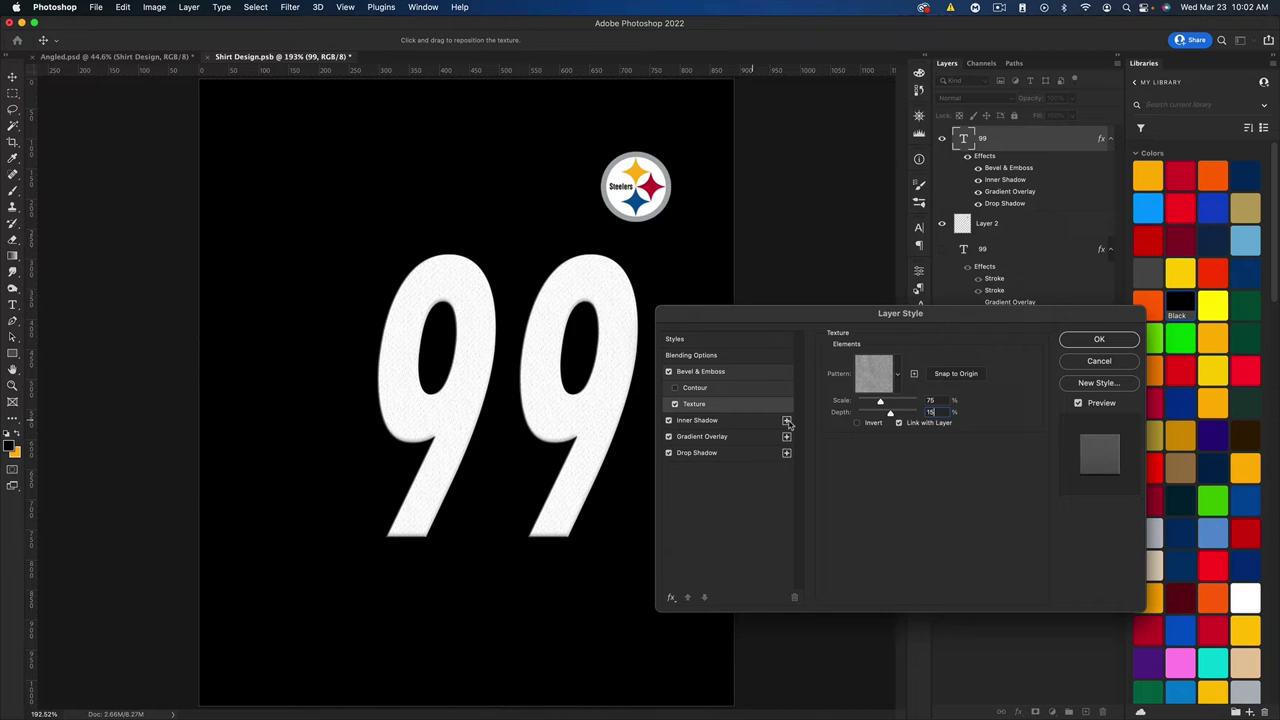
{"action": "left_click_drag", "start_coordinate": [938, 412], "coordinate": [922, 413]}
{"action": "type", "text": "10"}
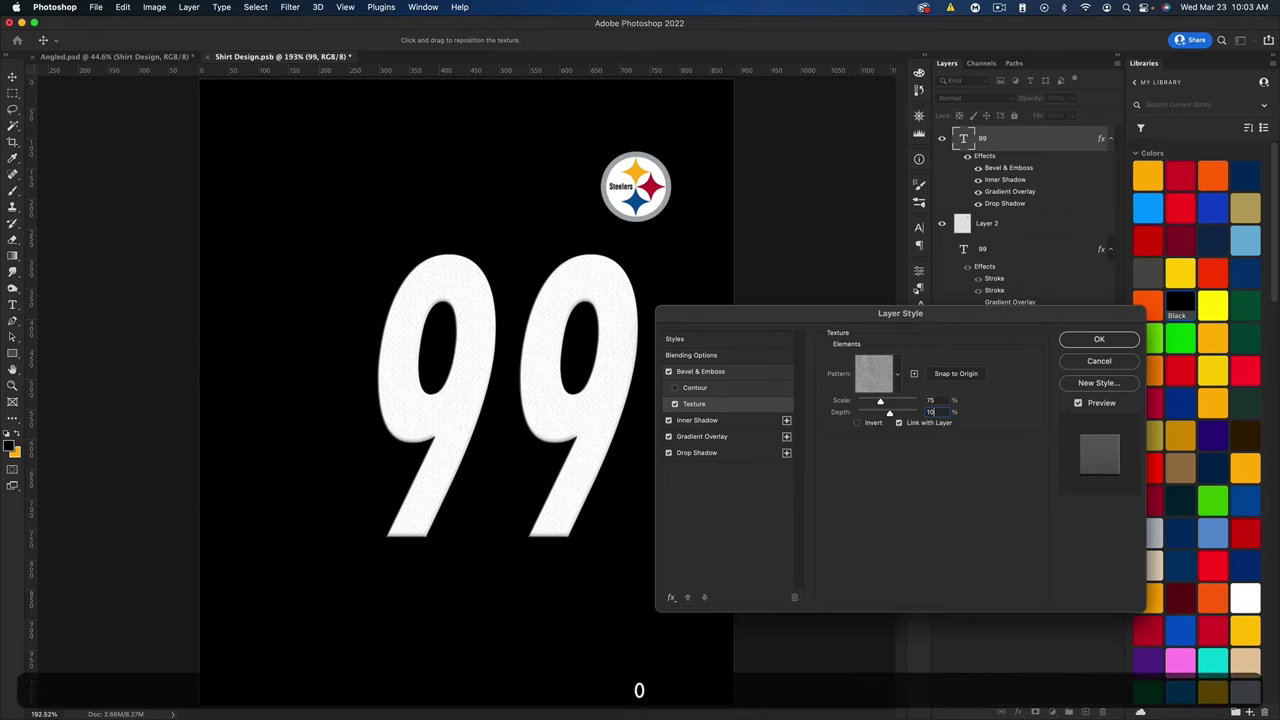
- Turn off the 99's Gradient Overlay, set its Drop Shadow distance to 1 px, and apply the layer style
{"action": "left_click", "coordinate": [713, 425]}
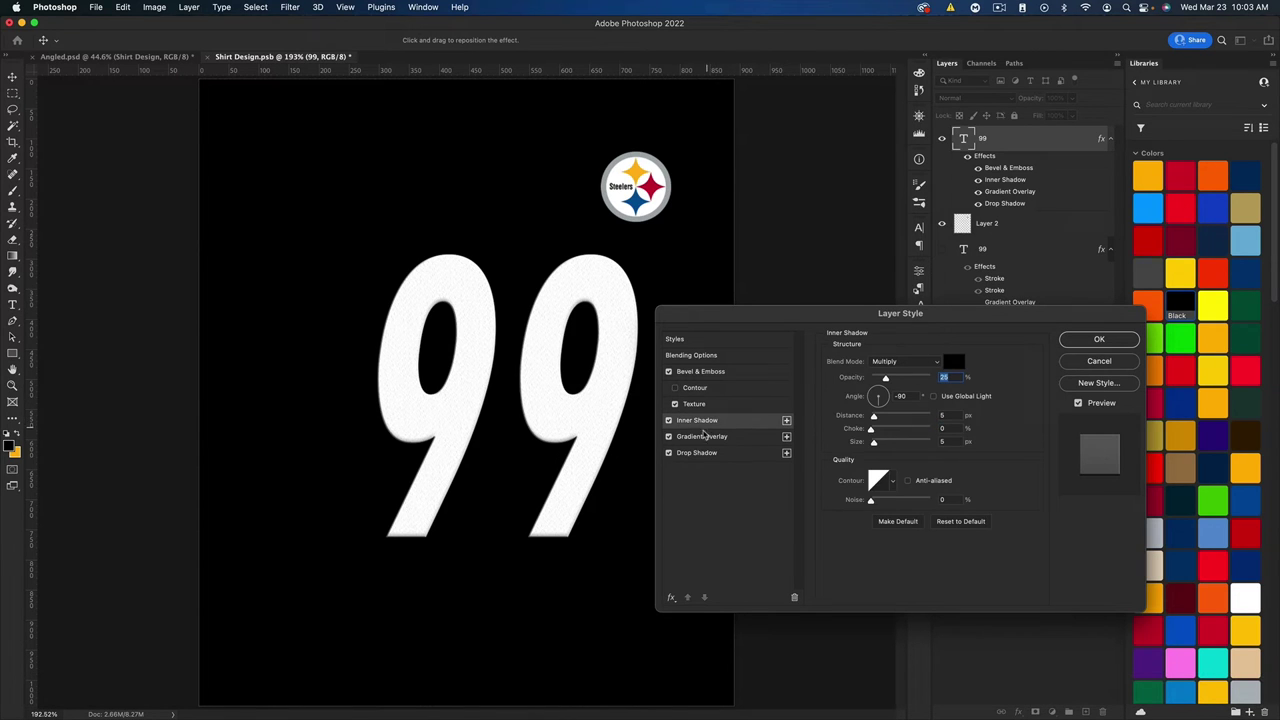
{"action": "left_click", "coordinate": [670, 437]}
{"action": "left_click", "coordinate": [697, 452]}
{"action": "key", "text": "Tab"}
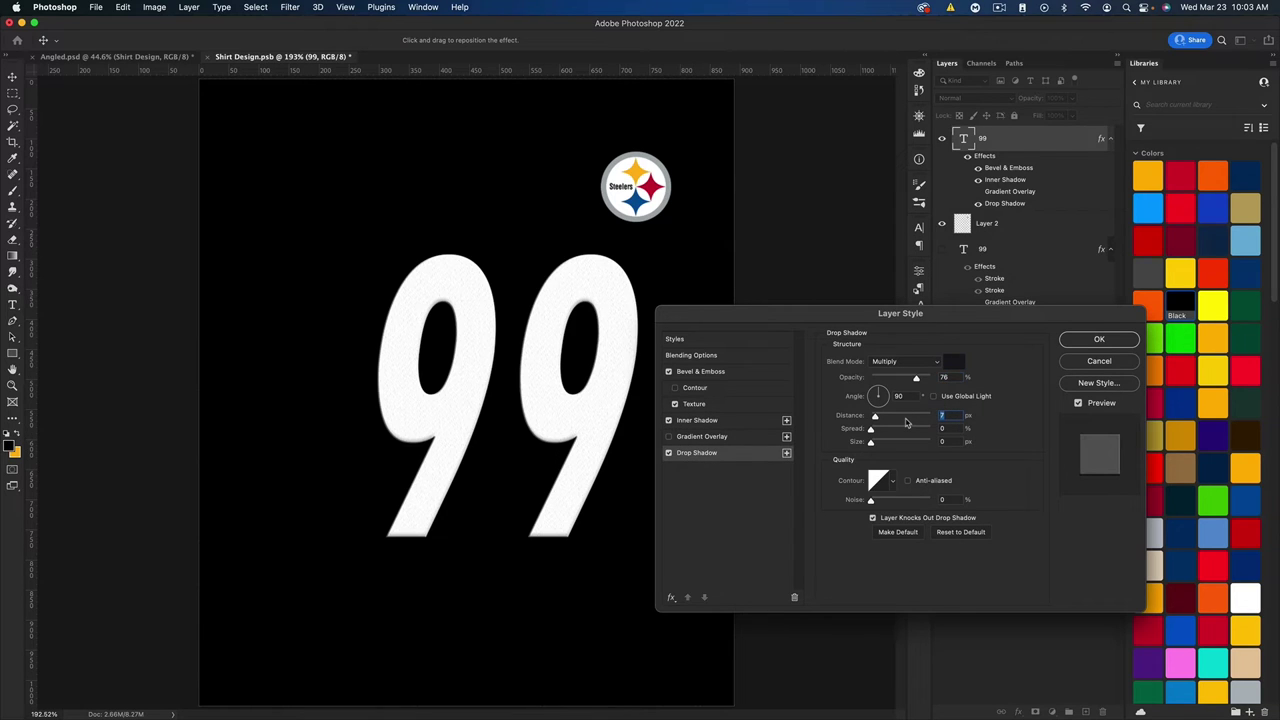
{"action": "type", "text": "1"}
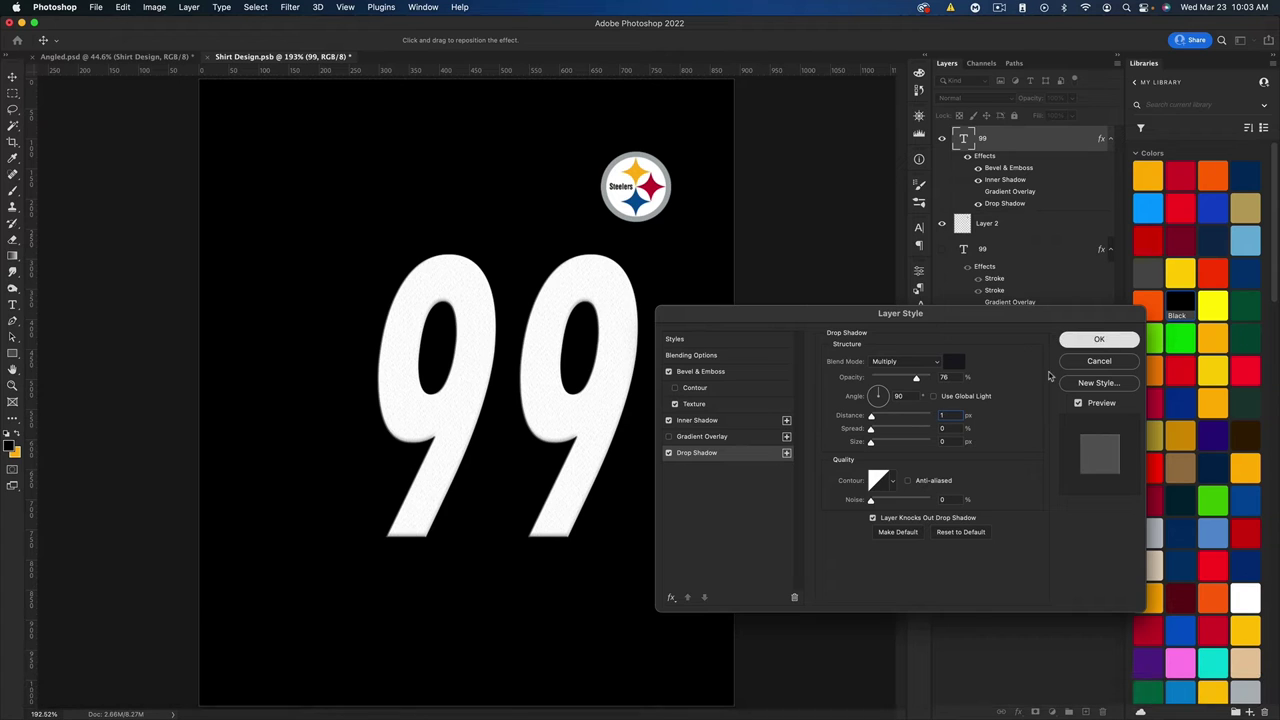
{"action": "left_click", "coordinate": [1099, 340]}
- Check the 99 against an inverted and a hidden Shirt Design background layer, and restore the original background
{"action": "left_click", "coordinate": [1010, 387]}
{"action": "key", "text": "super+i"}
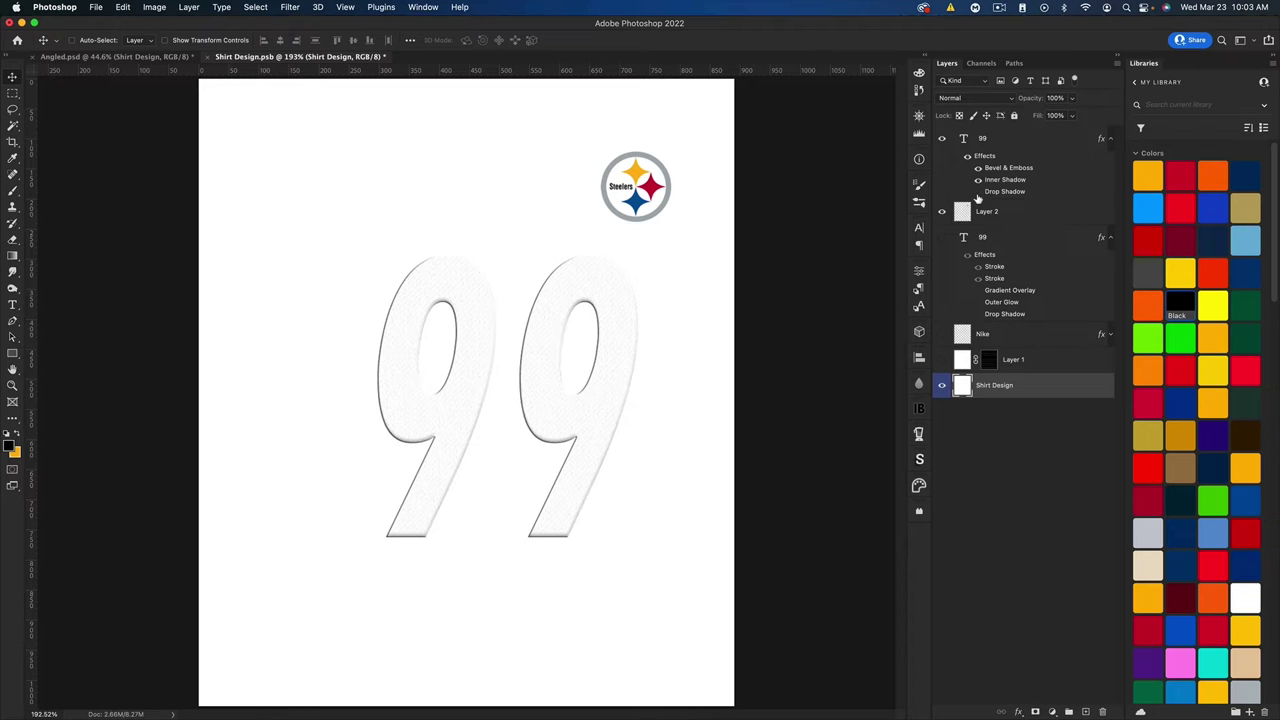
{"action": "left_click", "coordinate": [941, 385]}
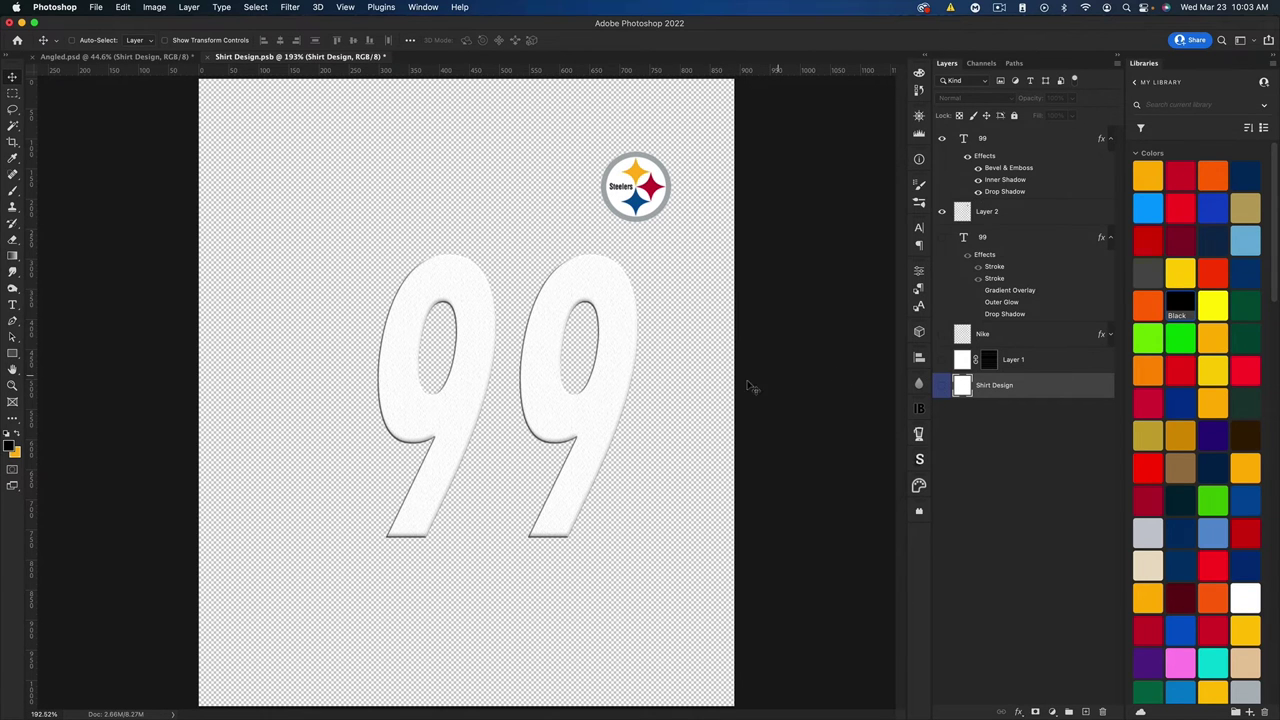
{"action": "left_click", "coordinate": [941, 385]}
{"action": "key", "text": "super+i"}
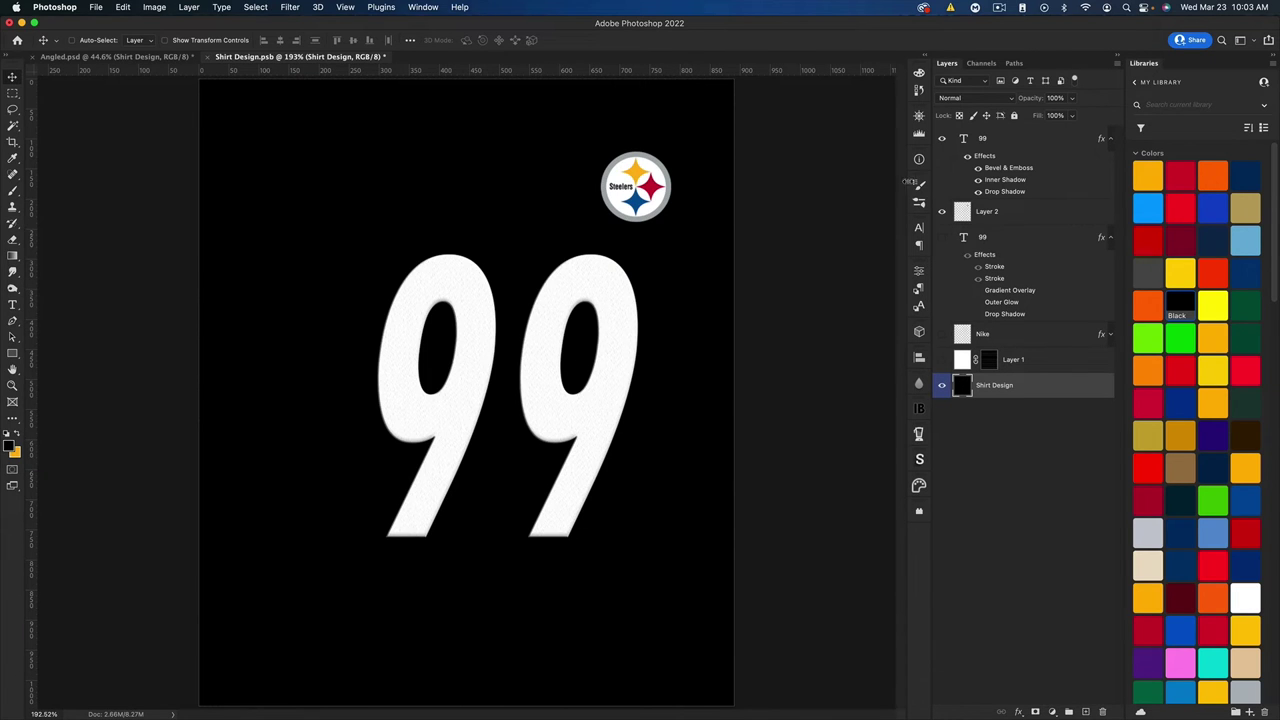
- Copy the 99's layer style onto Layer 2, the Steelers logo patch, and collapse its effects list
{"action": "right_click", "coordinate": [996, 137]}
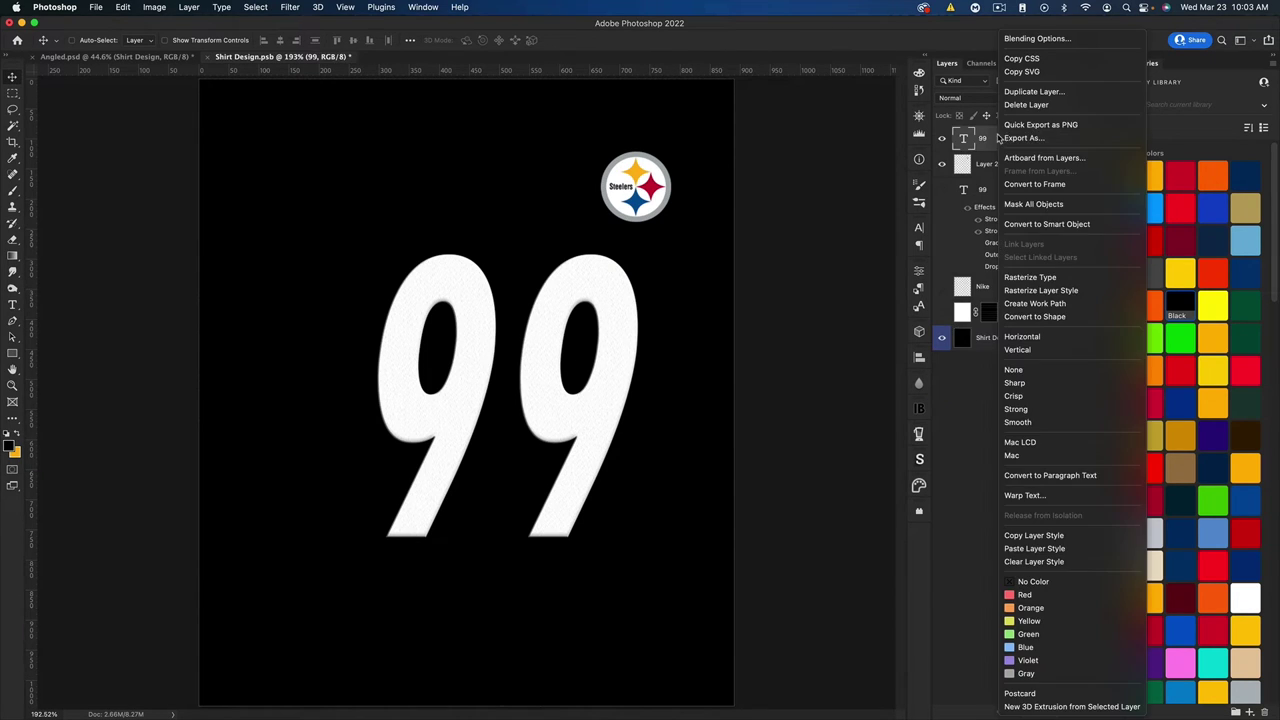
{"action": "left_click", "coordinate": [1046, 535]}
{"action": "left_click", "coordinate": [942, 166]}
{"action": "left_click", "coordinate": [942, 166]}
{"action": "right_click", "coordinate": [992, 168]}
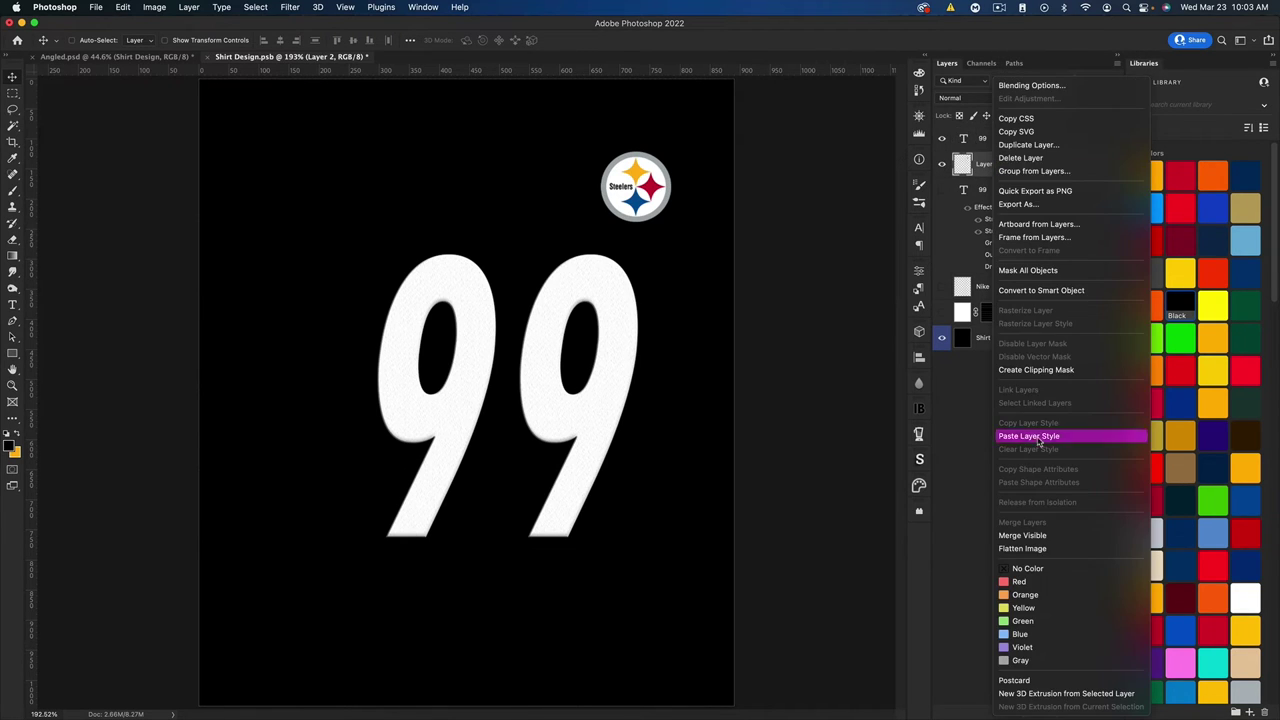
{"action": "left_click", "coordinate": [1040, 438]}
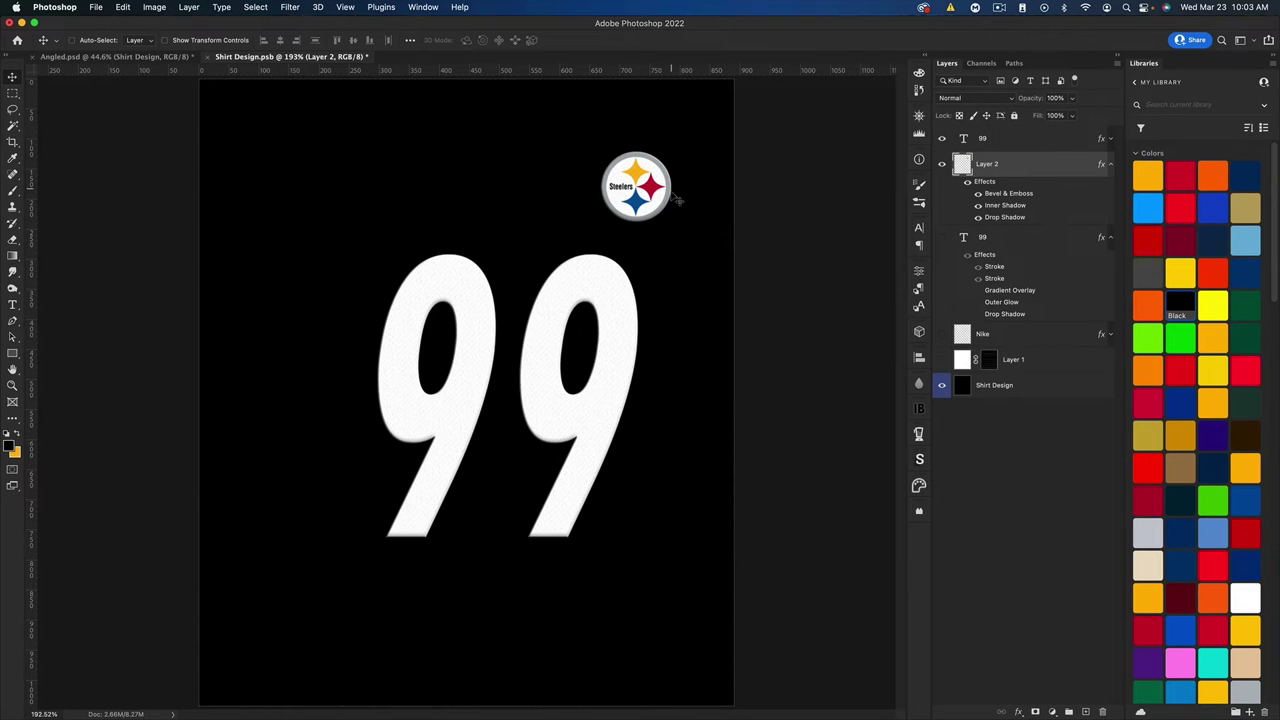
{"action": "left_click", "coordinate": [1109, 164]}
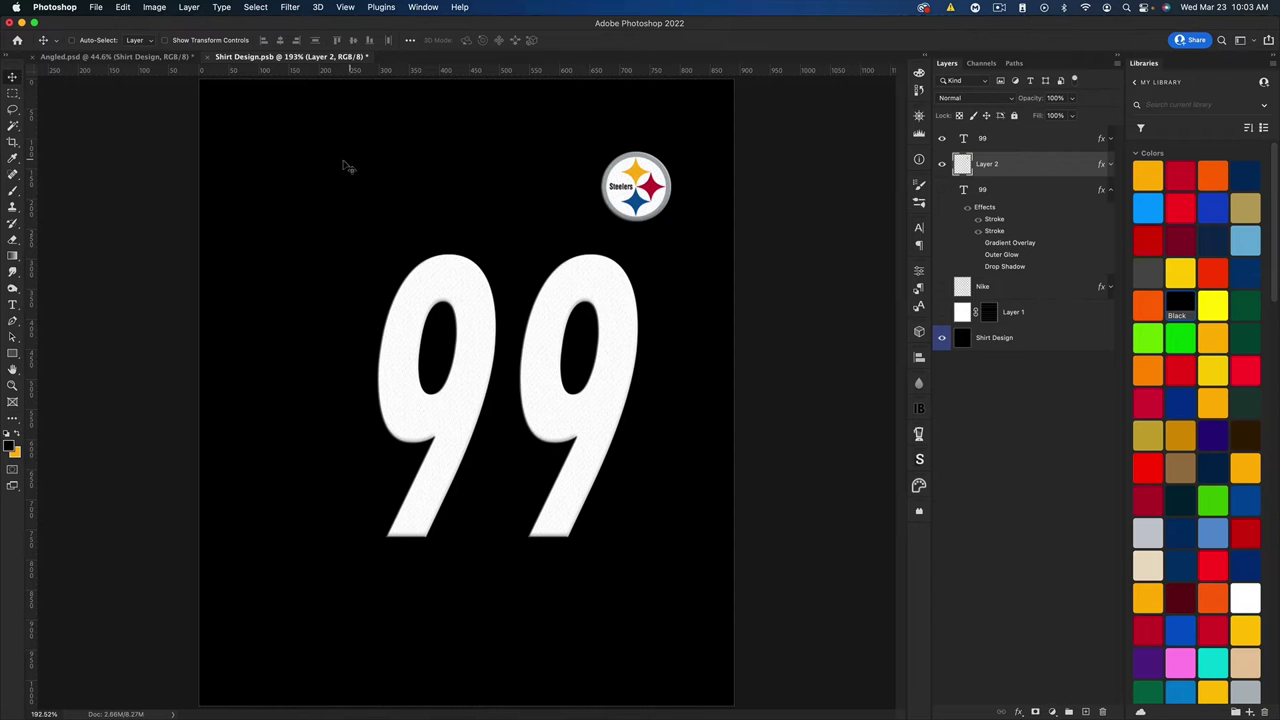
- Hide the Shirt Design background layer, save the document, and view the updated jersey in Angled.psd
{"action": "key", "text": "super"}
{"action": "left_click", "coordinate": [941, 339]}
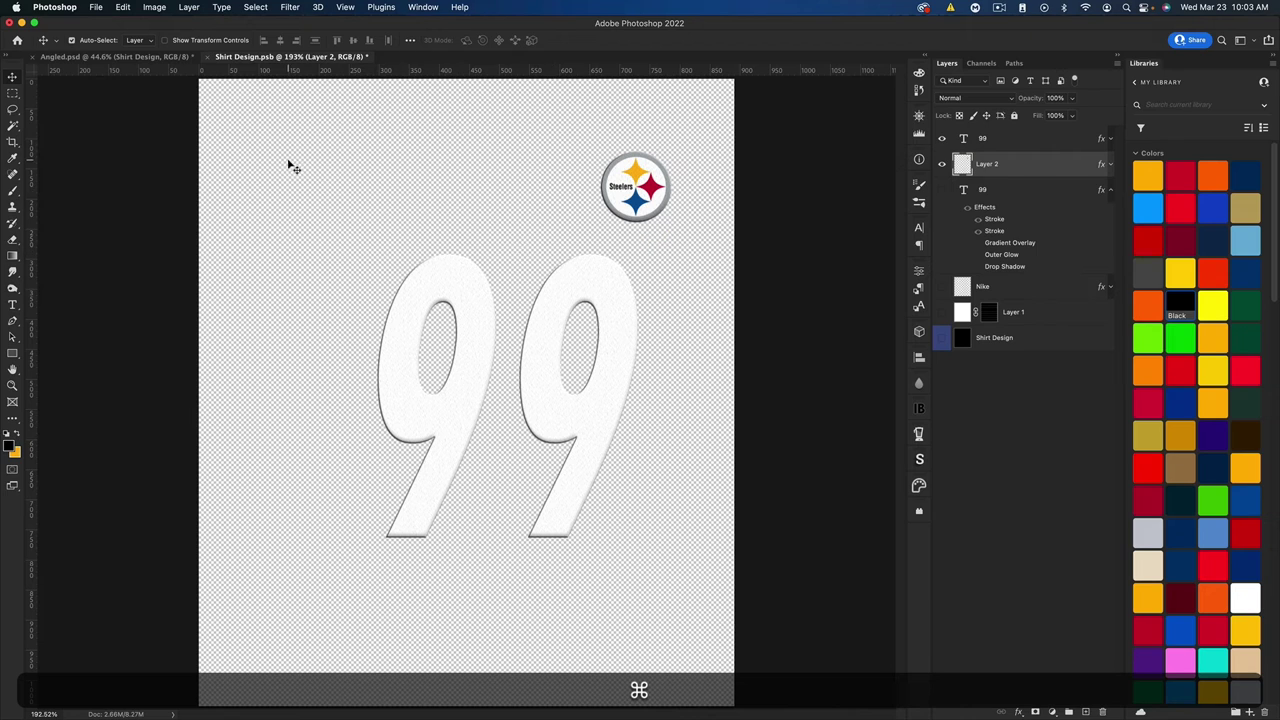
{"action": "key", "text": "super+s"}
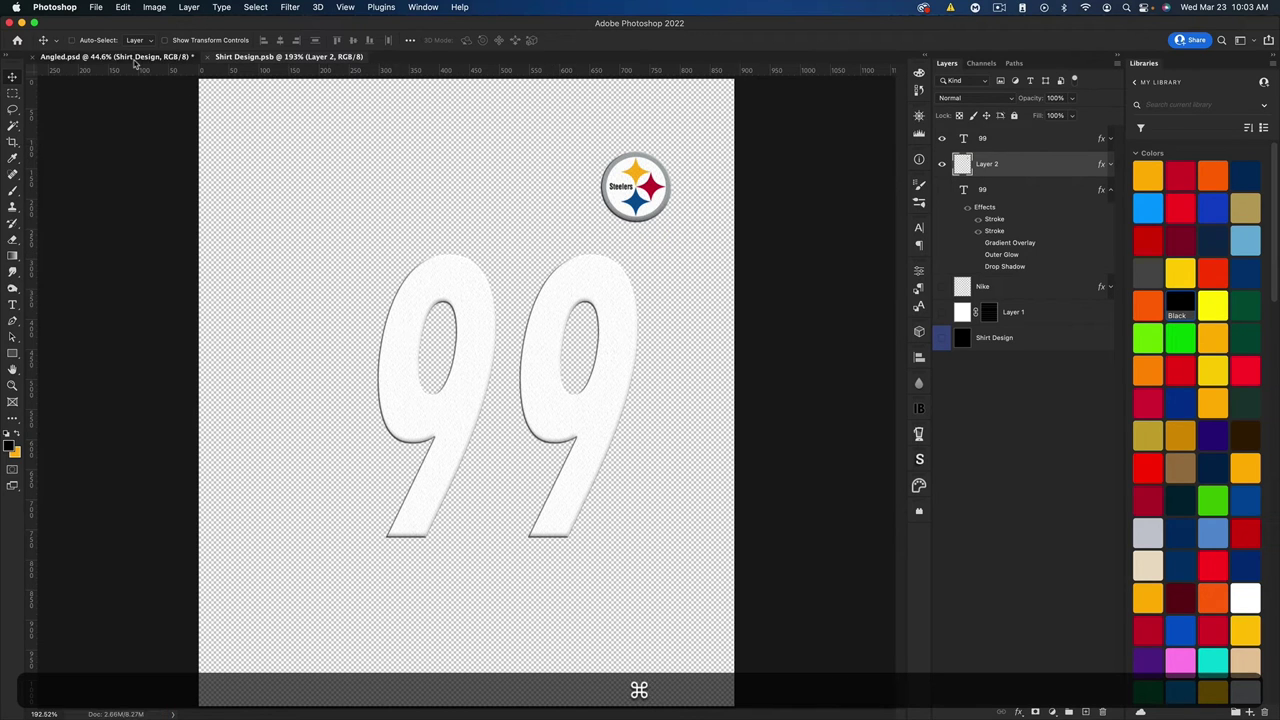
{"action": "key", "text": "super+grave"}
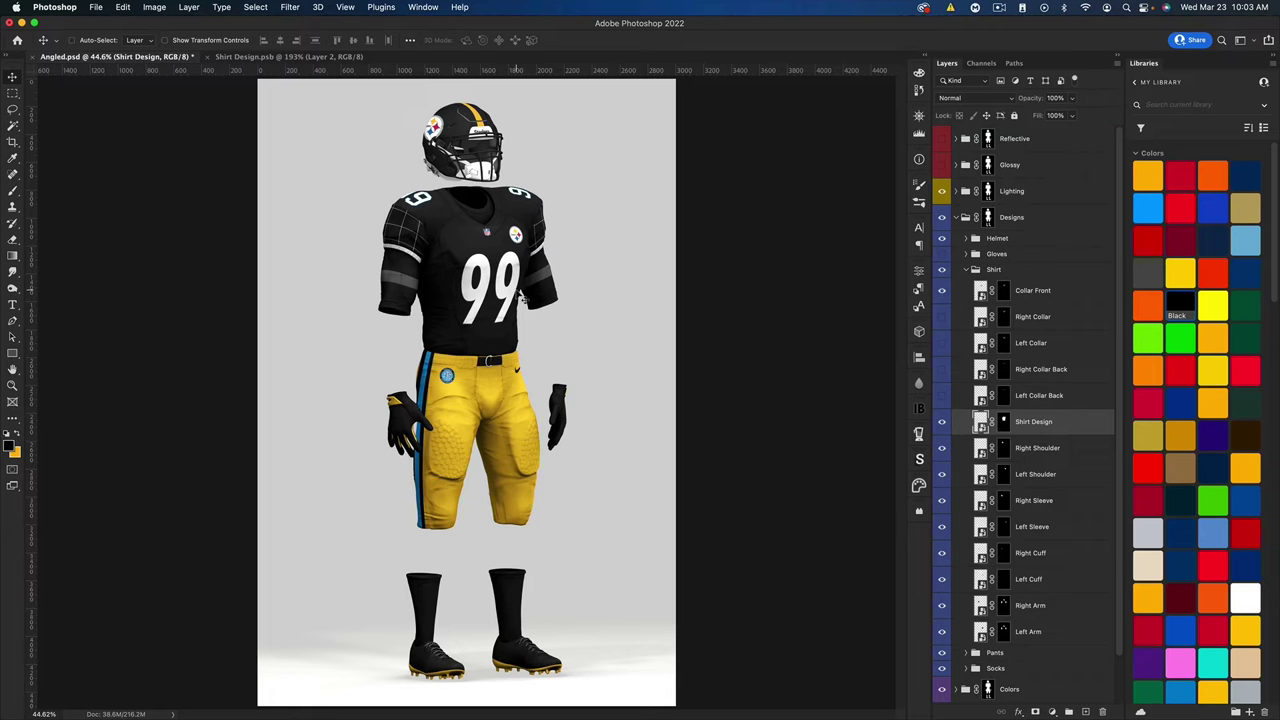
- In Shirt Design.psb, free-transform the top 99 text layer to 119% width about its center and stretch its height slightly downward
{"action": "left_click", "coordinate": [288, 56]}
{"action": "left_click", "coordinate": [987, 139]}
{"action": "key", "text": "super+t"}
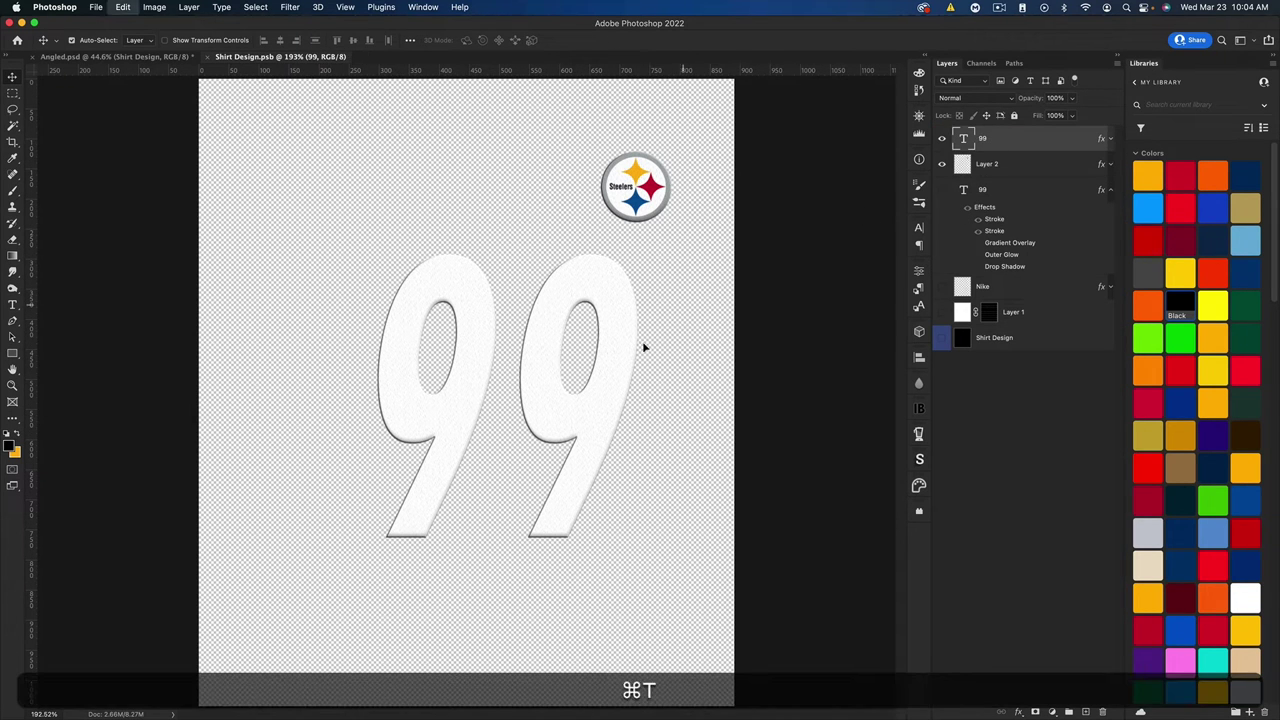
{"action": "key", "text": "alt"}
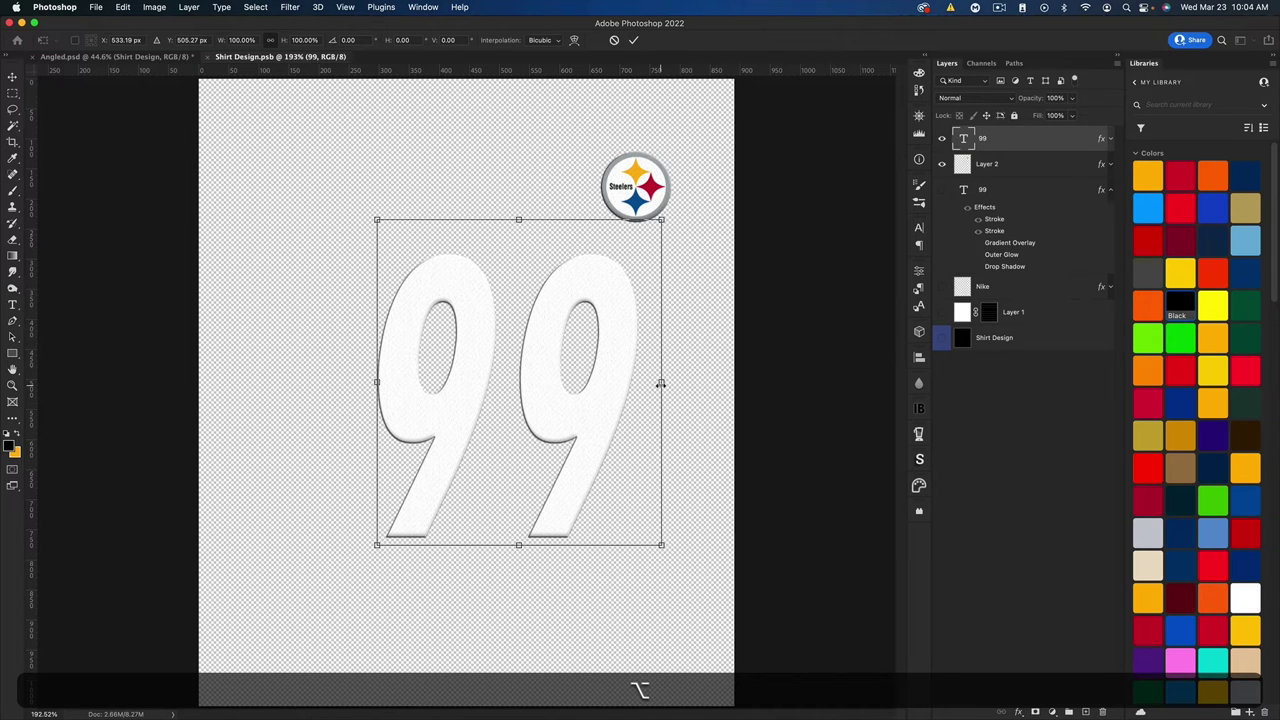
{"action": "left_click_drag", "start_coordinate": [660, 383], "coordinate": [688, 383]}
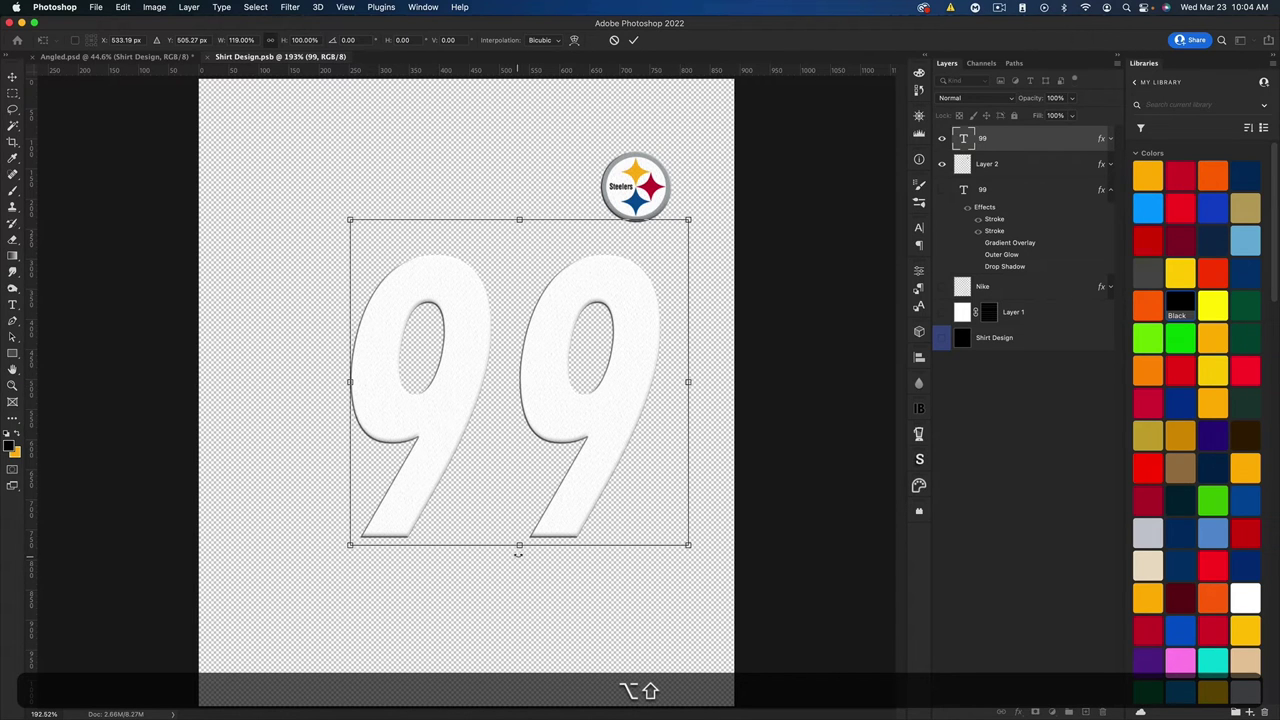
{"action": "left_click_drag", "start_coordinate": [519, 546], "coordinate": [519, 569]}
{"action": "key", "text": "Return"}
- Save the shirt design document and view the enlarged number on the jersey in Angled.psd
{"action": "key", "text": "super"}
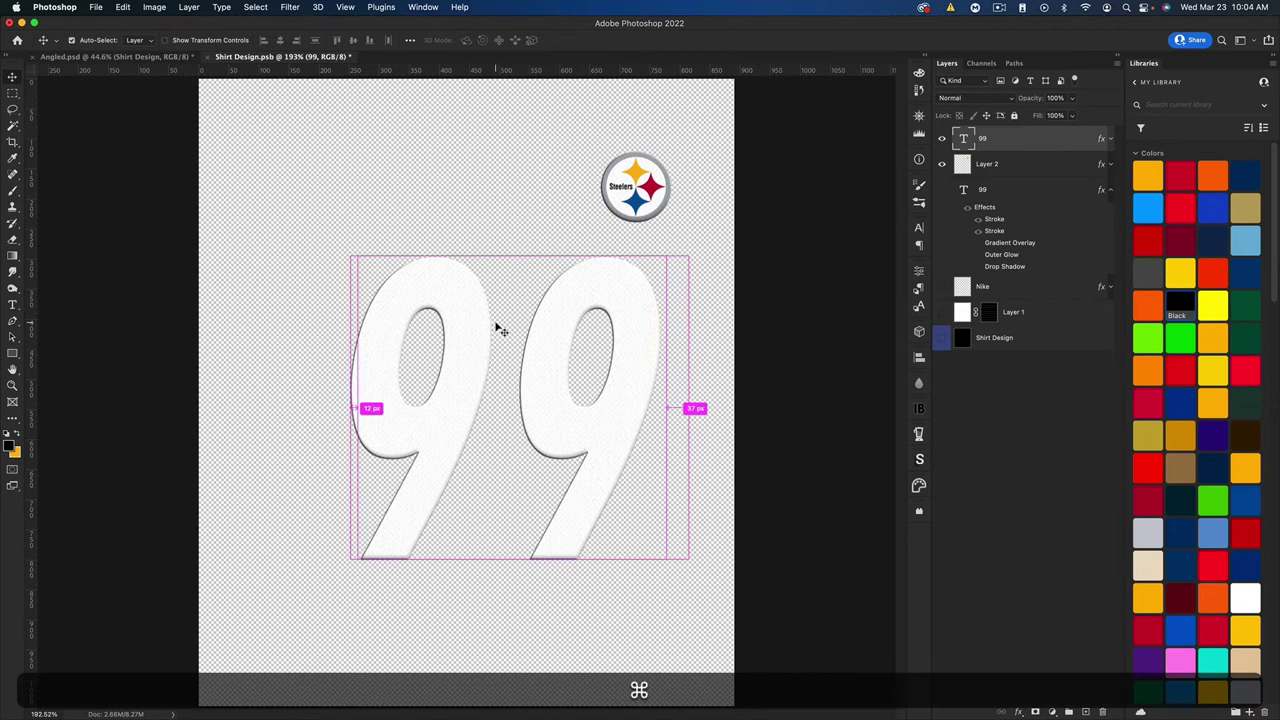
{"action": "key", "text": "super+s"}
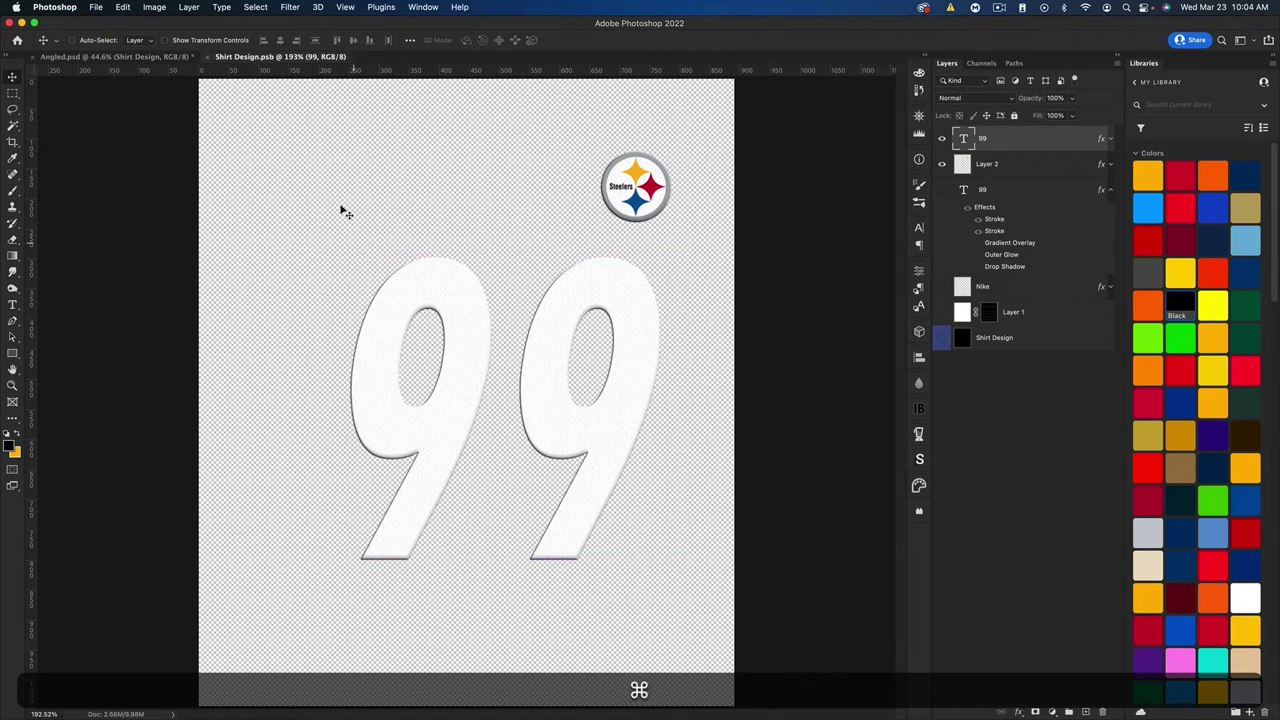
{"action": "left_click", "coordinate": [112, 58]}
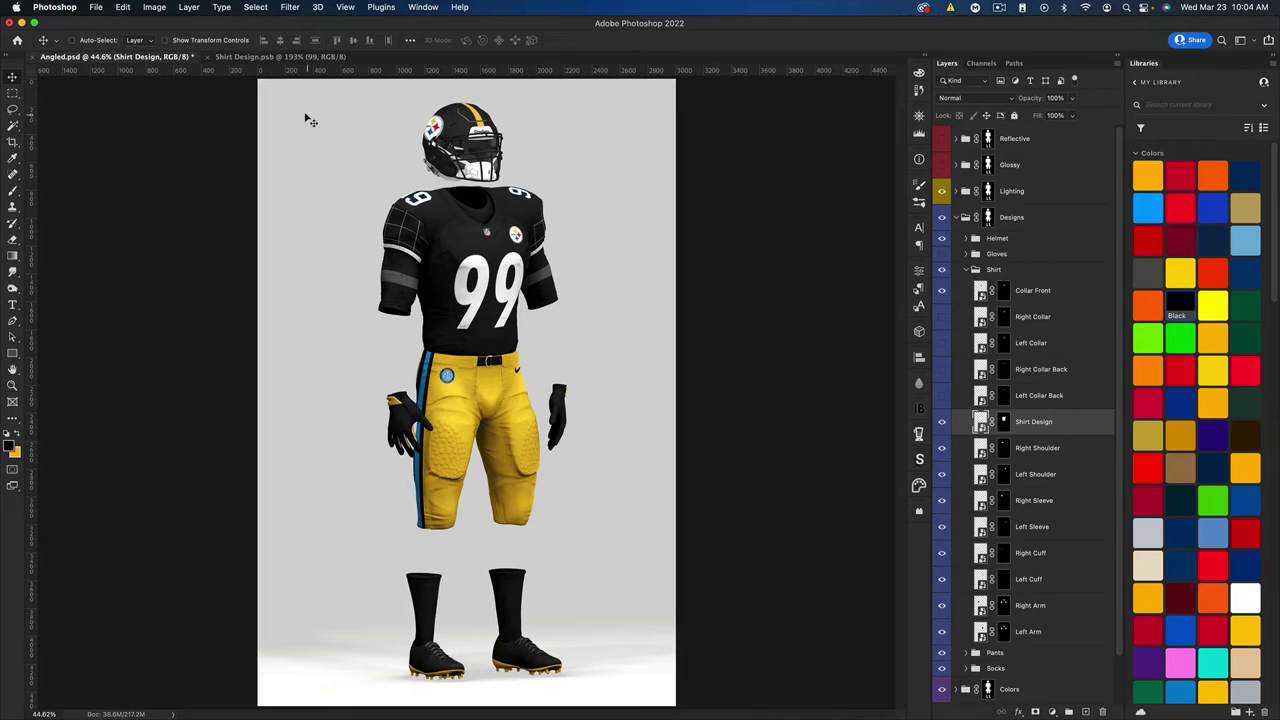
- Return to Shirt Design.psb and set the tracking of the top 99 text layer to -50
{"action": "left_click", "coordinate": [300, 57]}
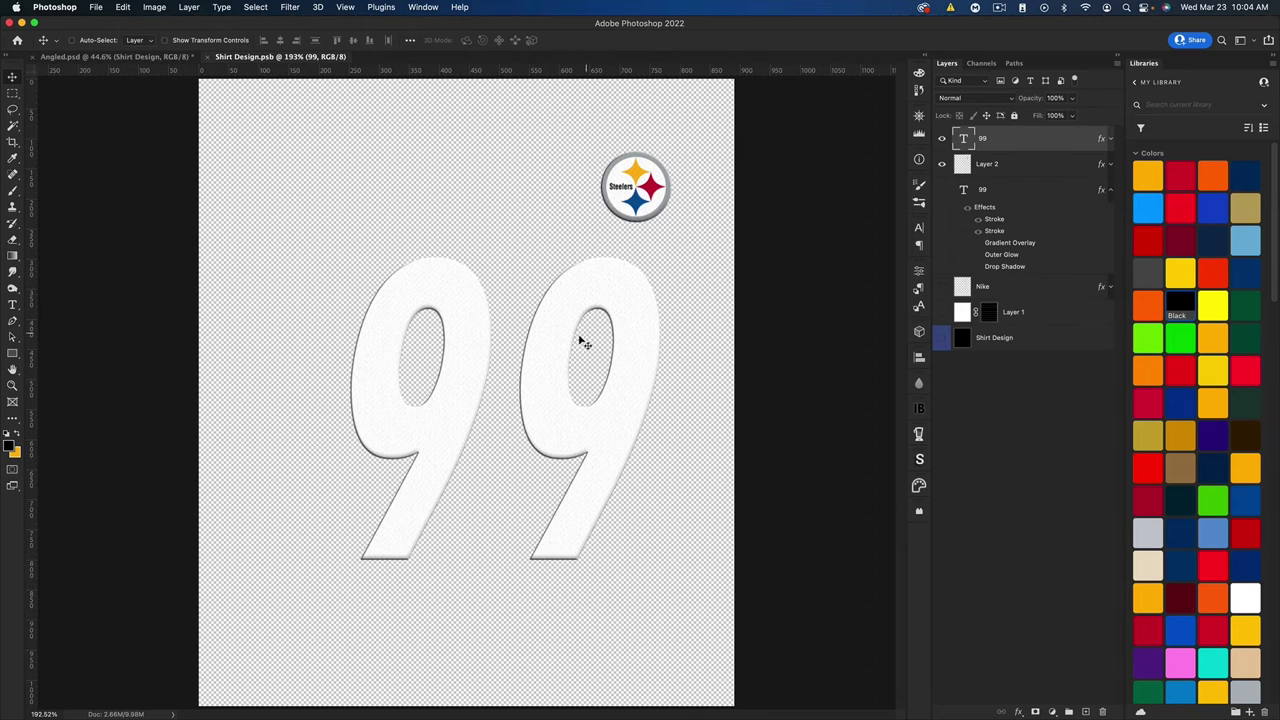
{"action": "double_click", "coordinate": [963, 140]}
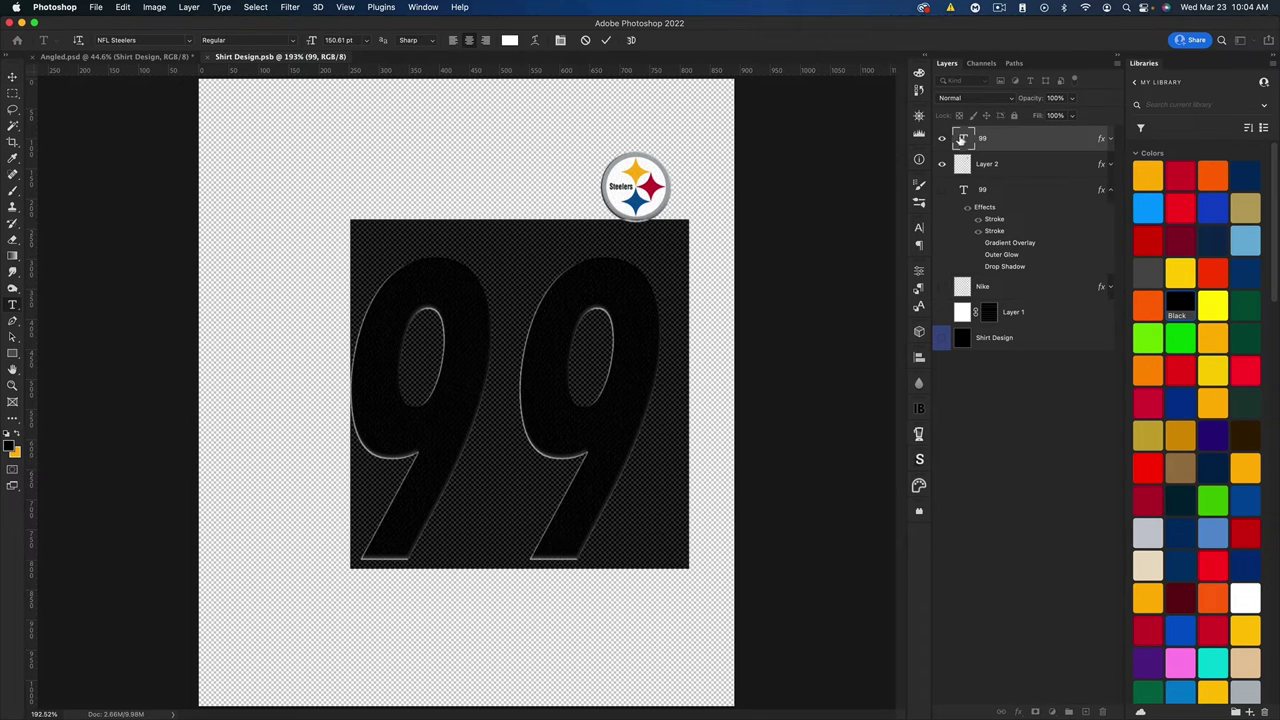
{"action": "left_click", "coordinate": [919, 229]}
{"action": "left_click", "coordinate": [869, 267]}
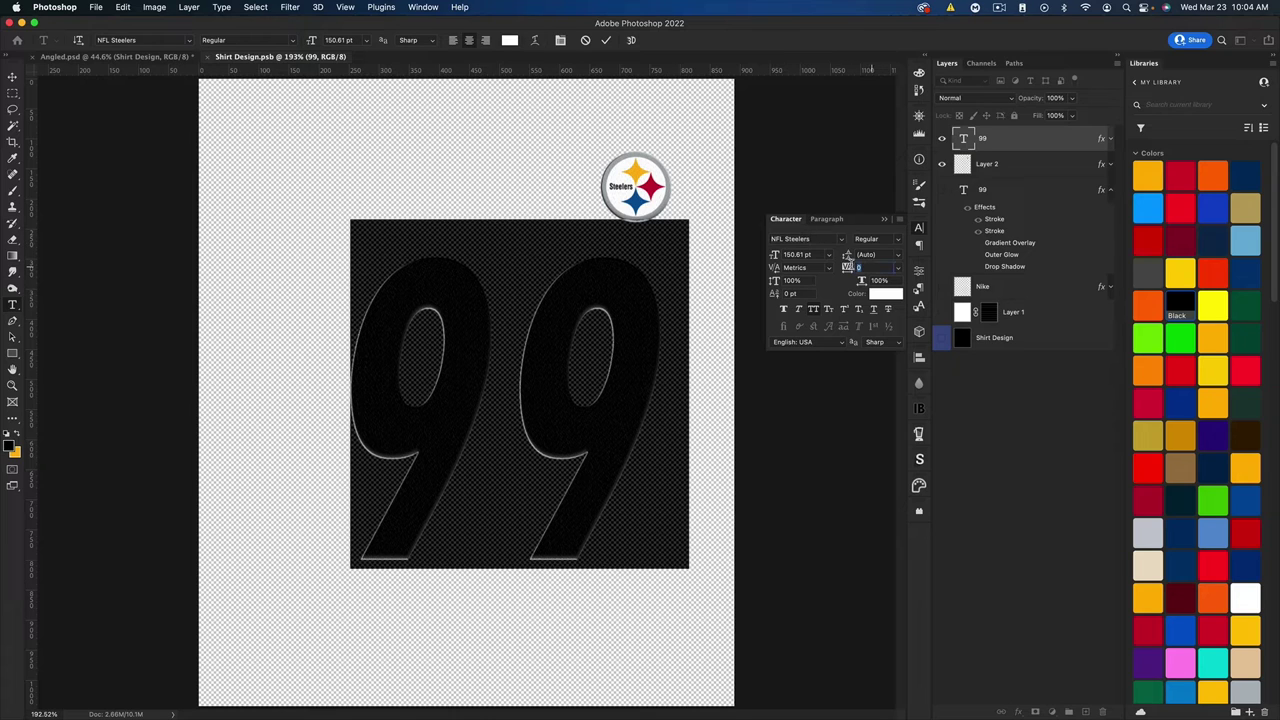
{"action": "left_click", "coordinate": [896, 268]}
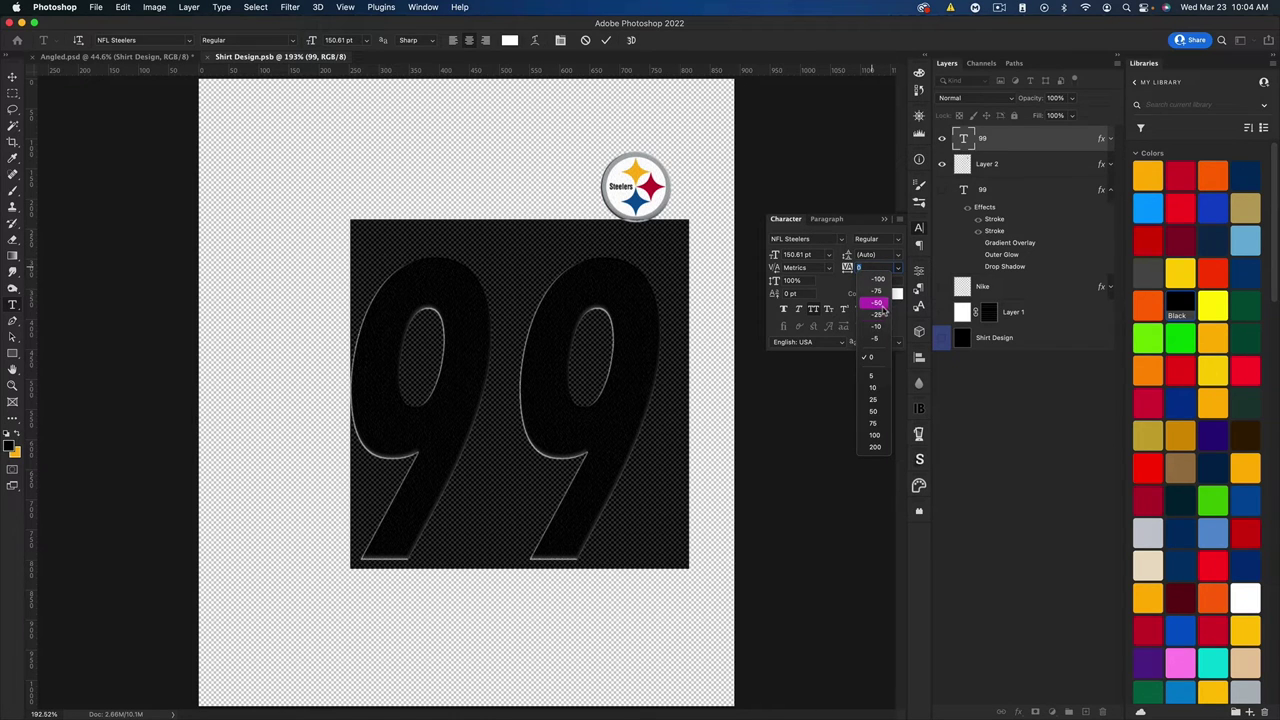
{"action": "left_click", "coordinate": [878, 302]}
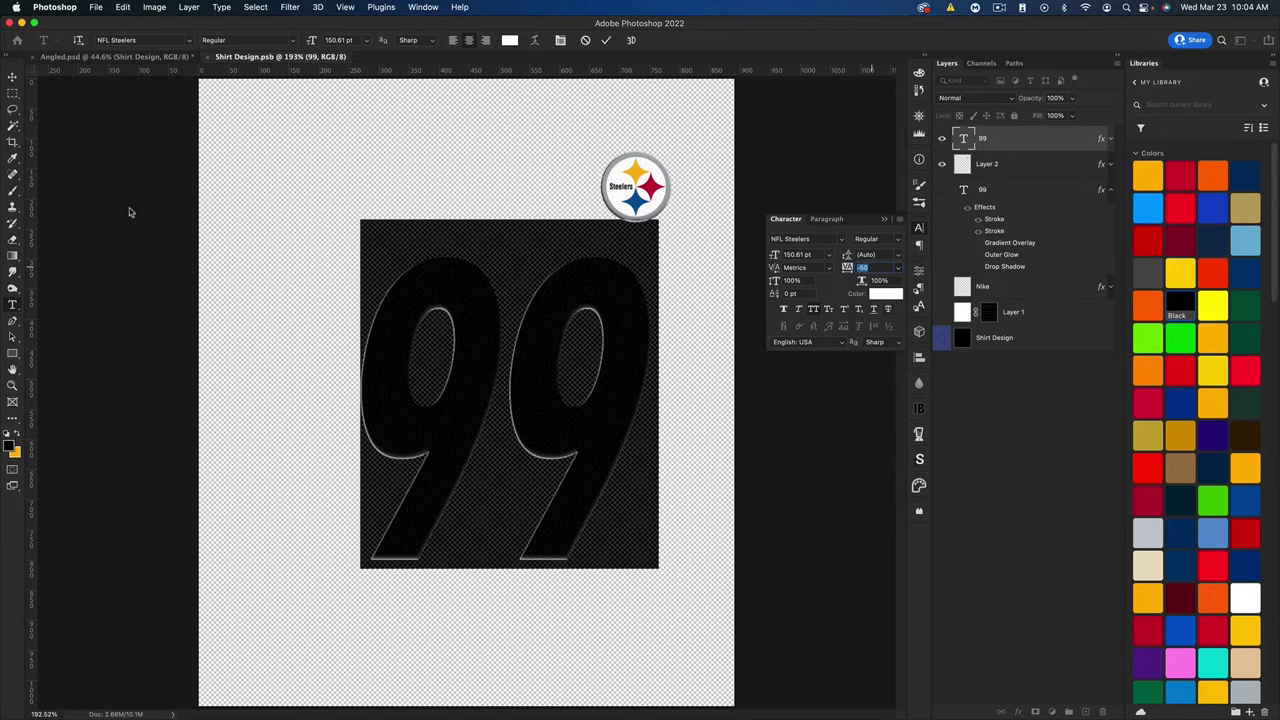
- Commit the edit to the 99 number text, save the shirt design, and check it on the Angled.psd uniform mockup
{"action": "key", "text": "super+h"}
{"action": "key", "text": "super+Return"}
{"action": "key", "text": "super+s"}
{"action": "left_click", "coordinate": [100, 58]}
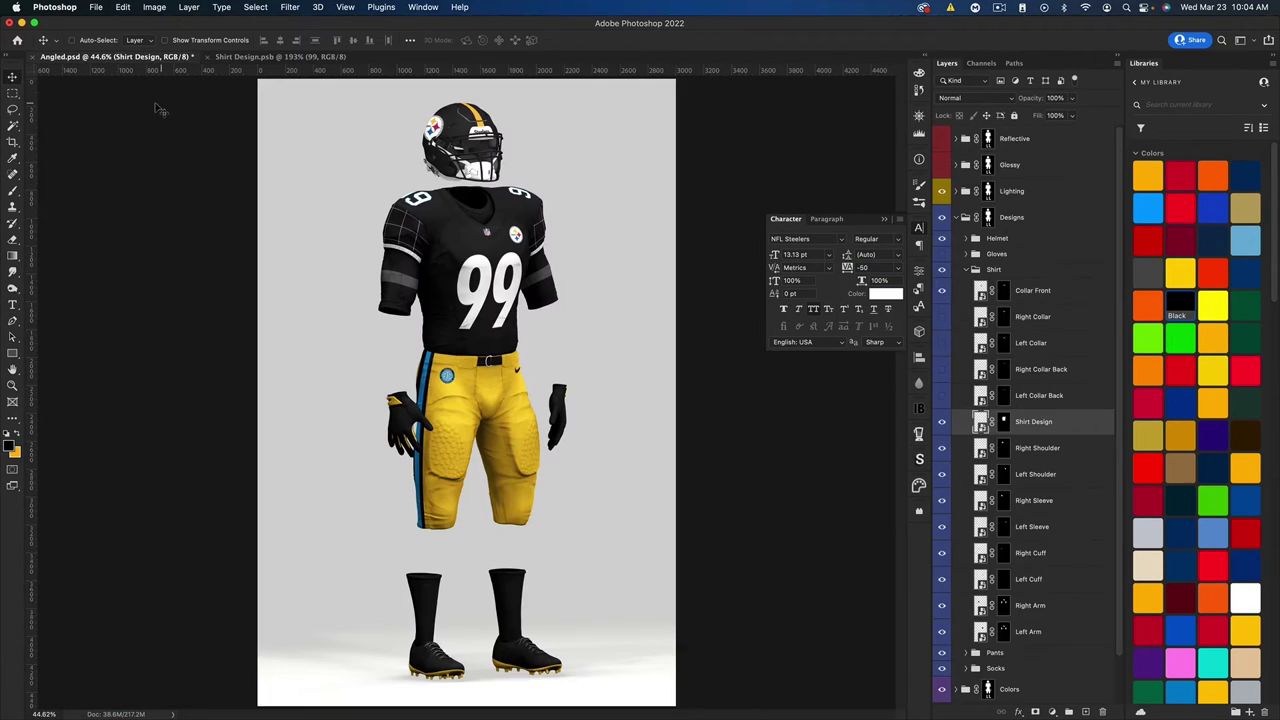
- Set the tracking of the shirt design's 99 number to -35, save, and check the result on the uniform mockup
{"action": "left_click", "coordinate": [293, 58]}
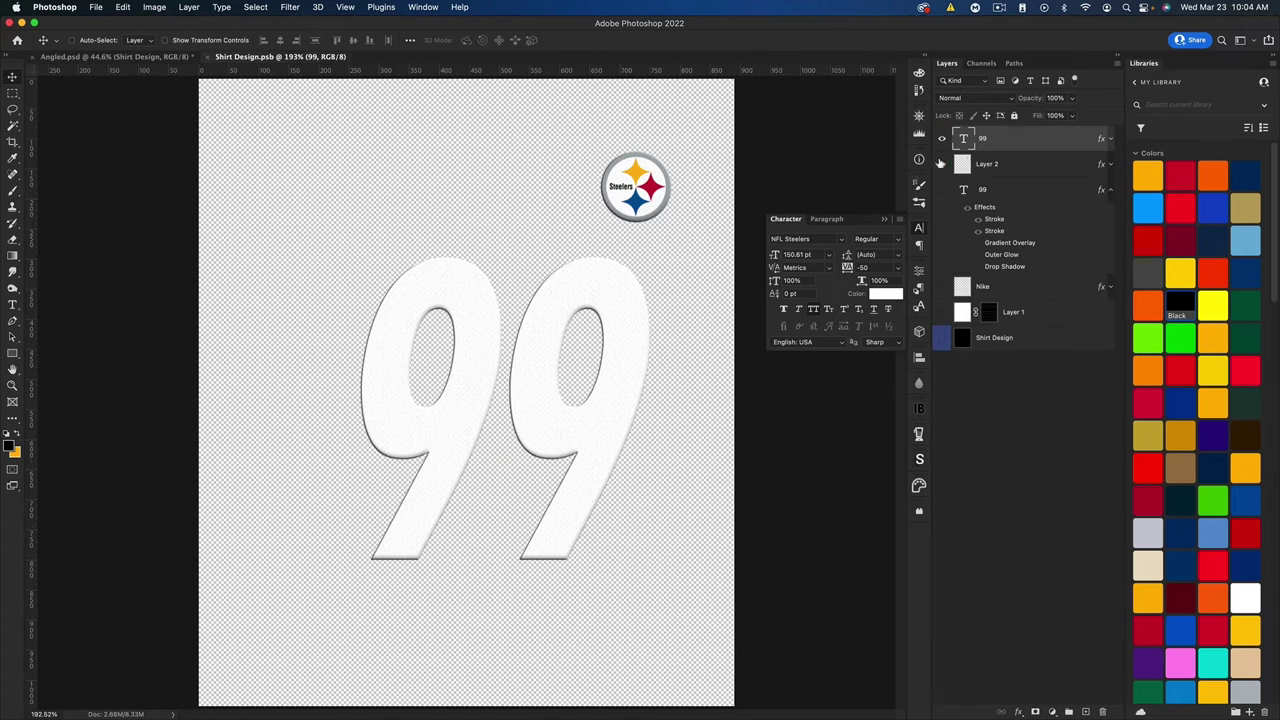
{"action": "left_click", "coordinate": [897, 268]}
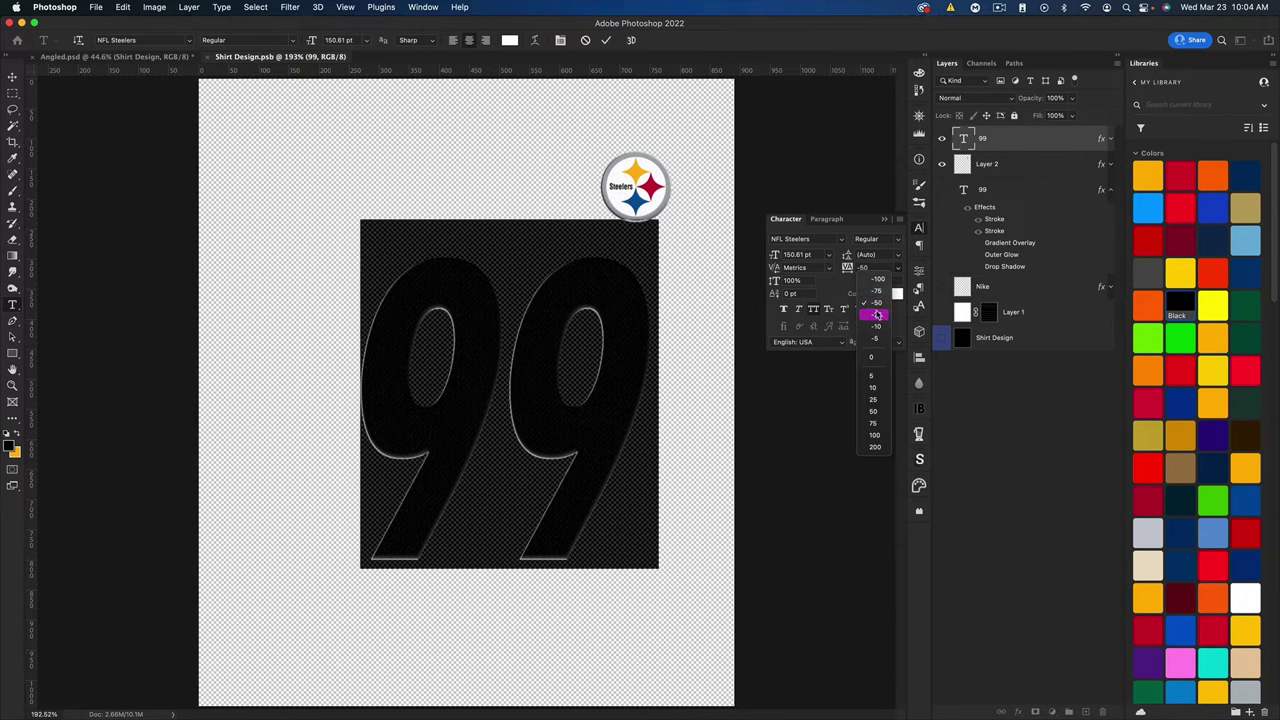
{"action": "left_click", "coordinate": [876, 314]}
{"action": "left_click", "coordinate": [848, 265]}
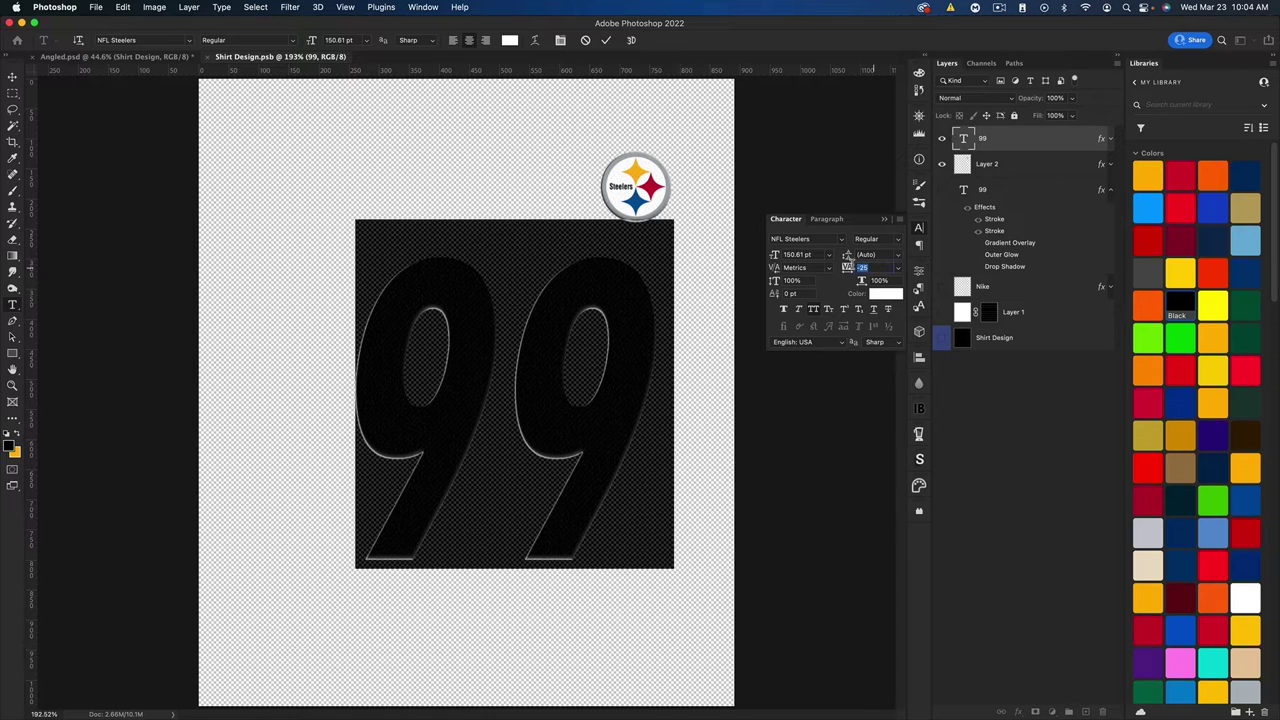
{"action": "type", "text": "-"}
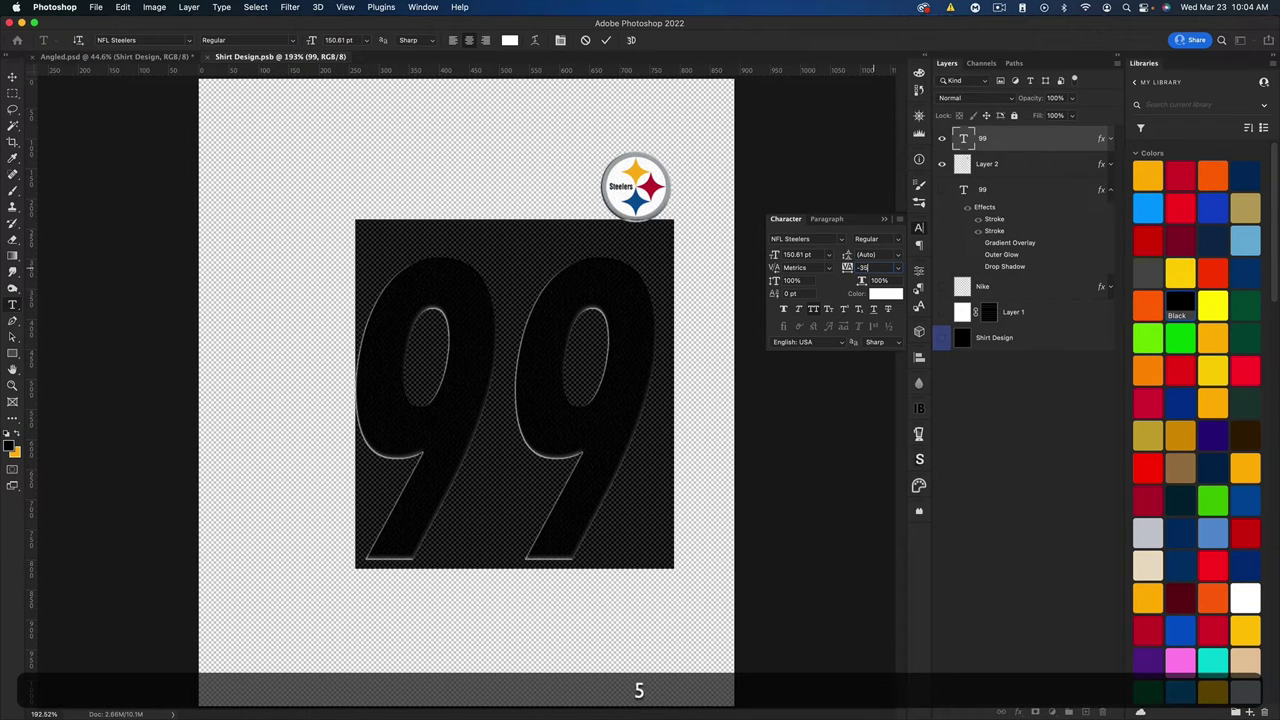
{"action": "type", "text": "35"}
{"action": "key", "text": "Return"}
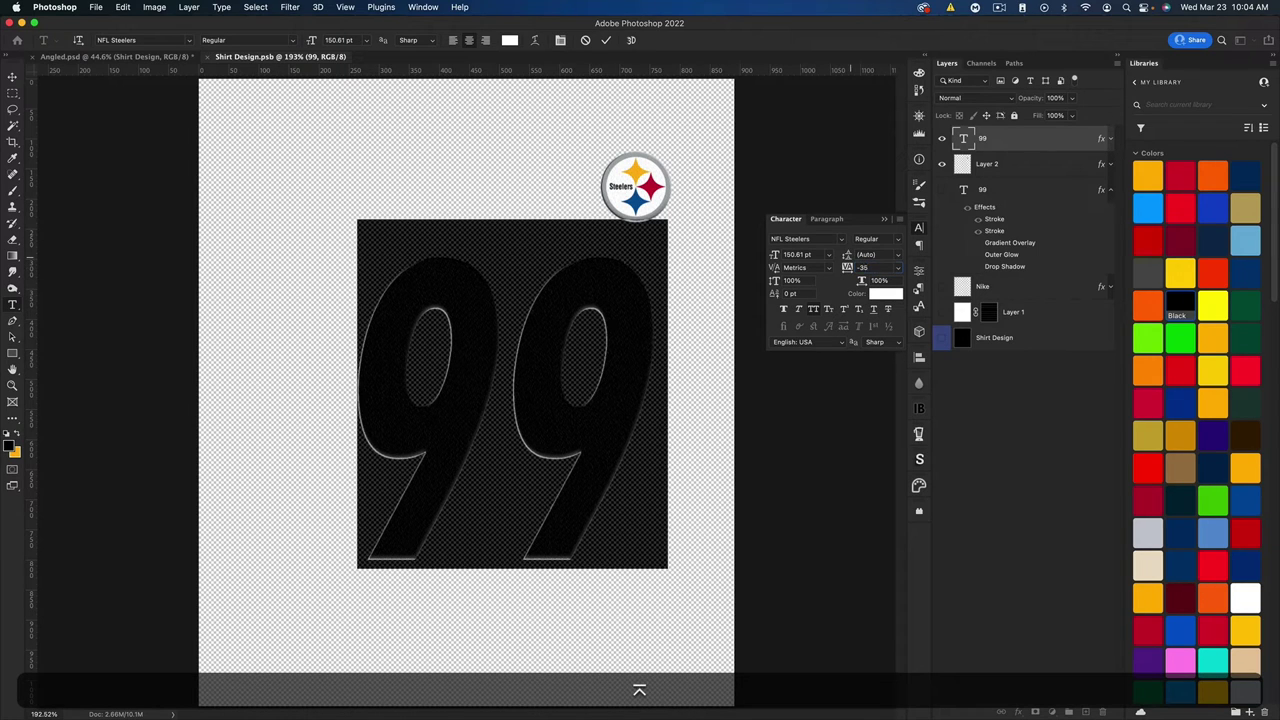
{"action": "left_click", "coordinate": [15, 77]}
{"action": "key", "text": "super+s"}
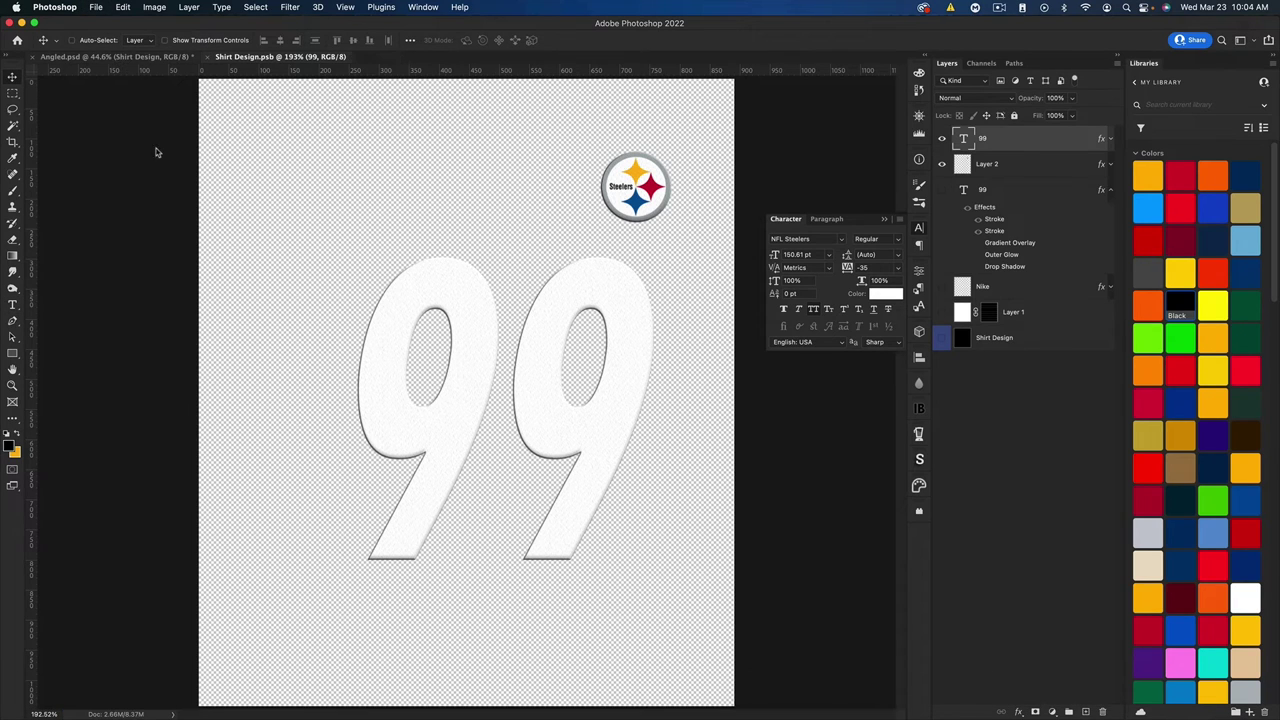
{"action": "key", "text": "ctrl+Tab"}
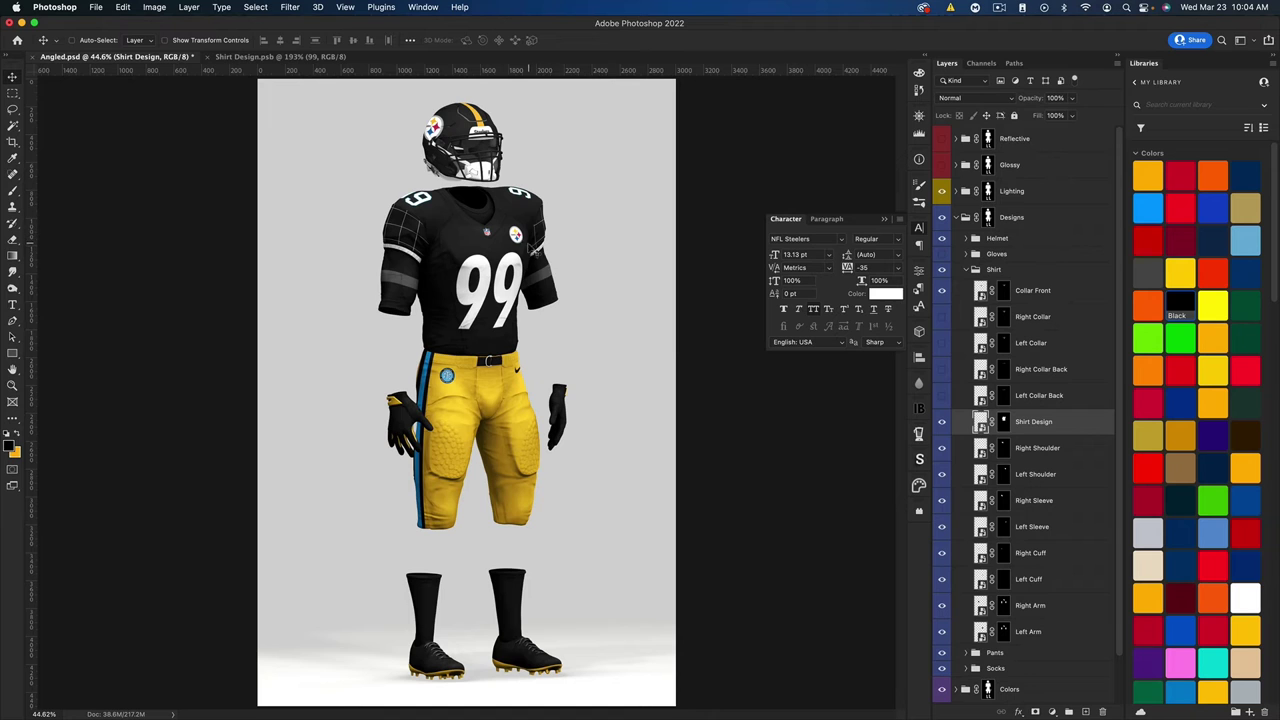
- Move the 99 number and the Steelers logo together slightly up in the shirt design, save, and check the mockup
{"action": "left_click", "coordinate": [237, 57]}
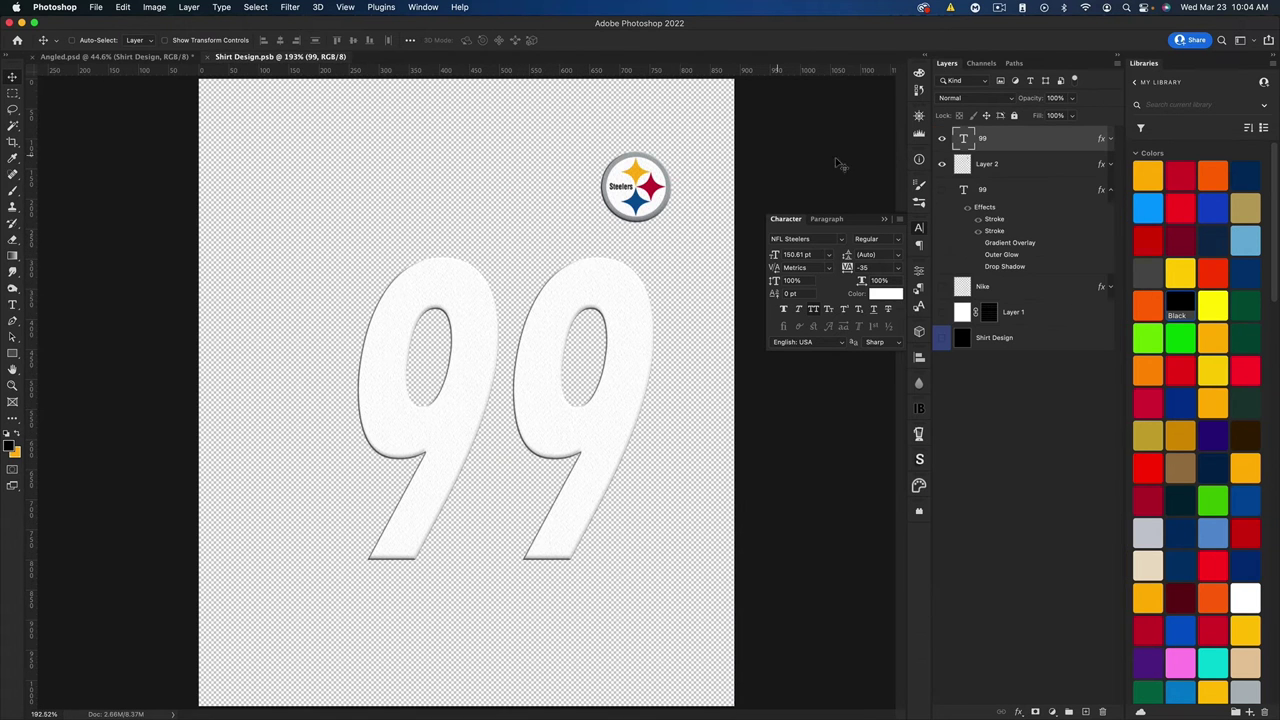
{"action": "left_click", "coordinate": [1019, 169], "text": "shift"}
{"action": "left_click_drag", "start_coordinate": [648, 160], "coordinate": [648, 148]}
{"action": "key", "text": "super+s"}
{"action": "left_click", "coordinate": [115, 57]}
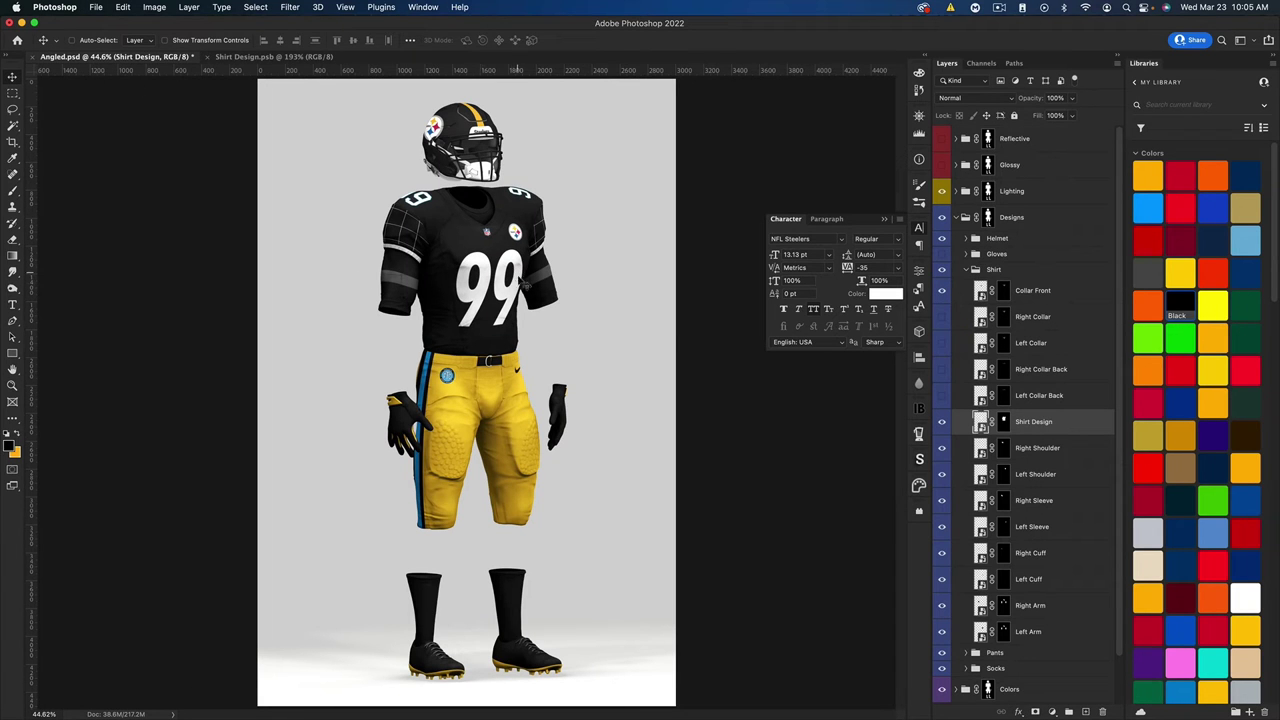
- Move only the 99 number further up in the shirt design, save, and check the mockup
{"action": "left_click", "coordinate": [280, 57]}
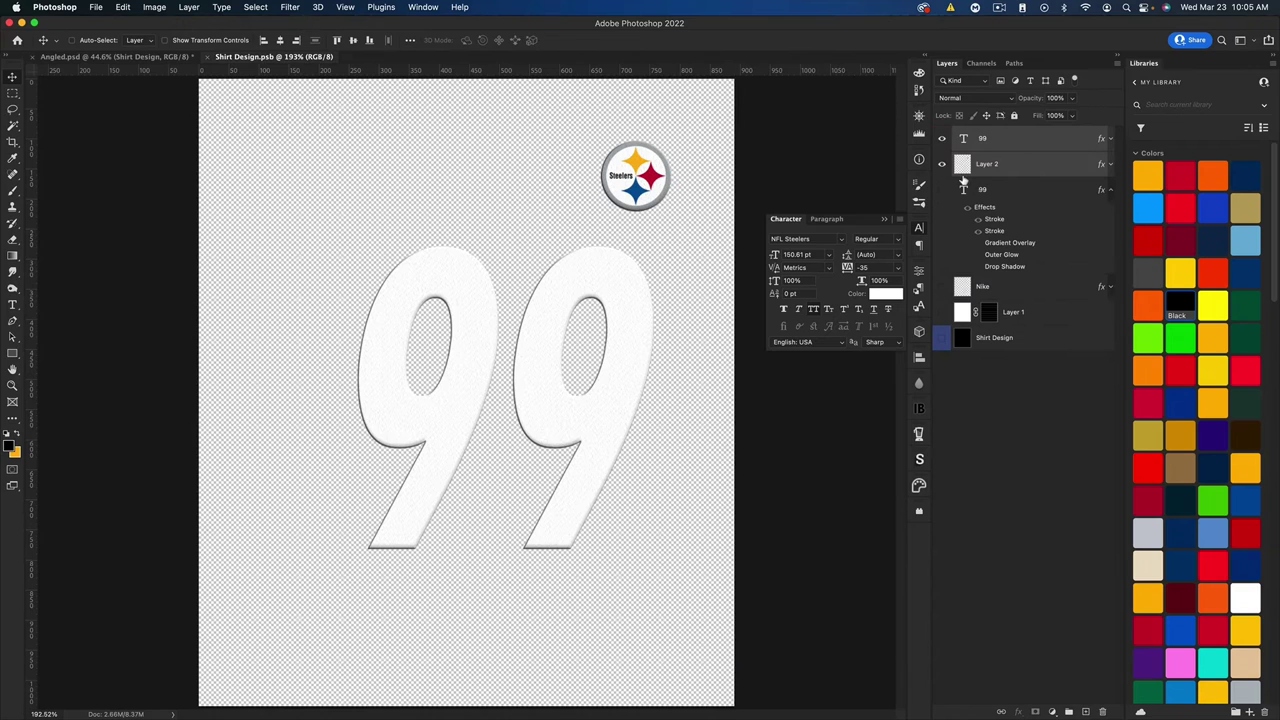
{"action": "left_click", "coordinate": [486, 287], "text": "super"}
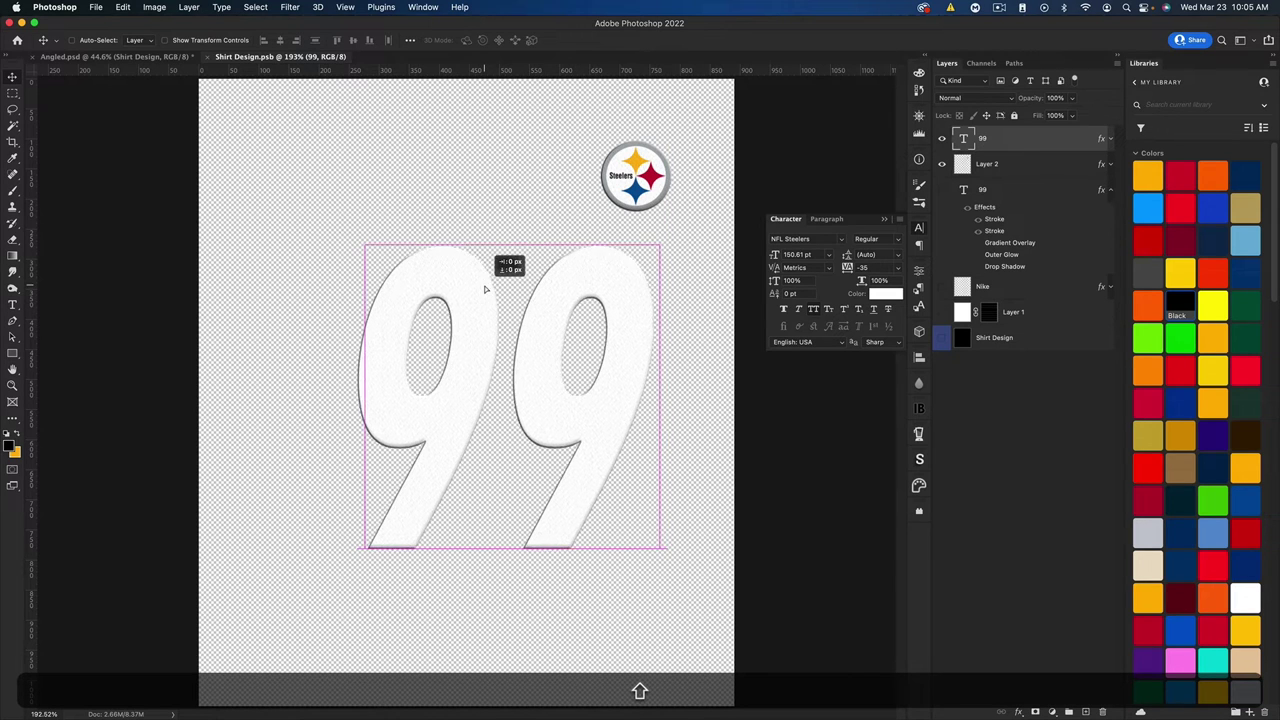
{"action": "key", "text": "shift+Up"}
{"action": "key", "text": "super+shift+s"}
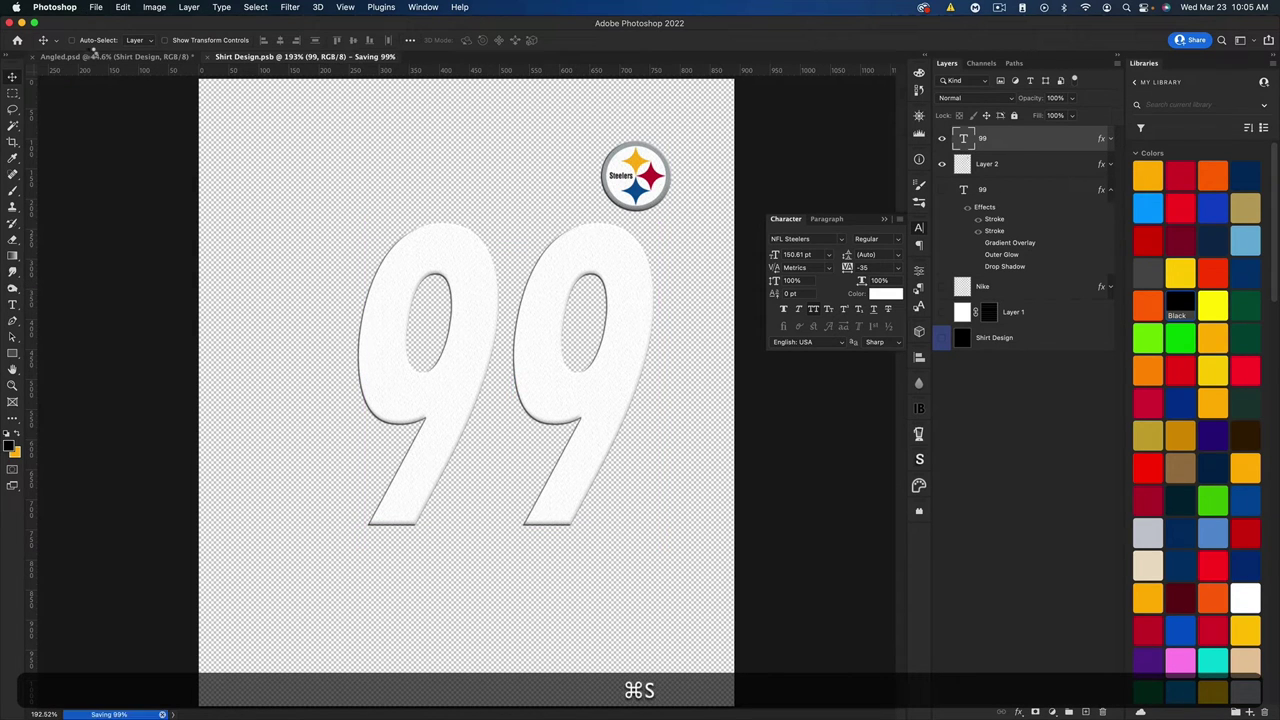
{"action": "key", "text": "ctrl+Tab"}
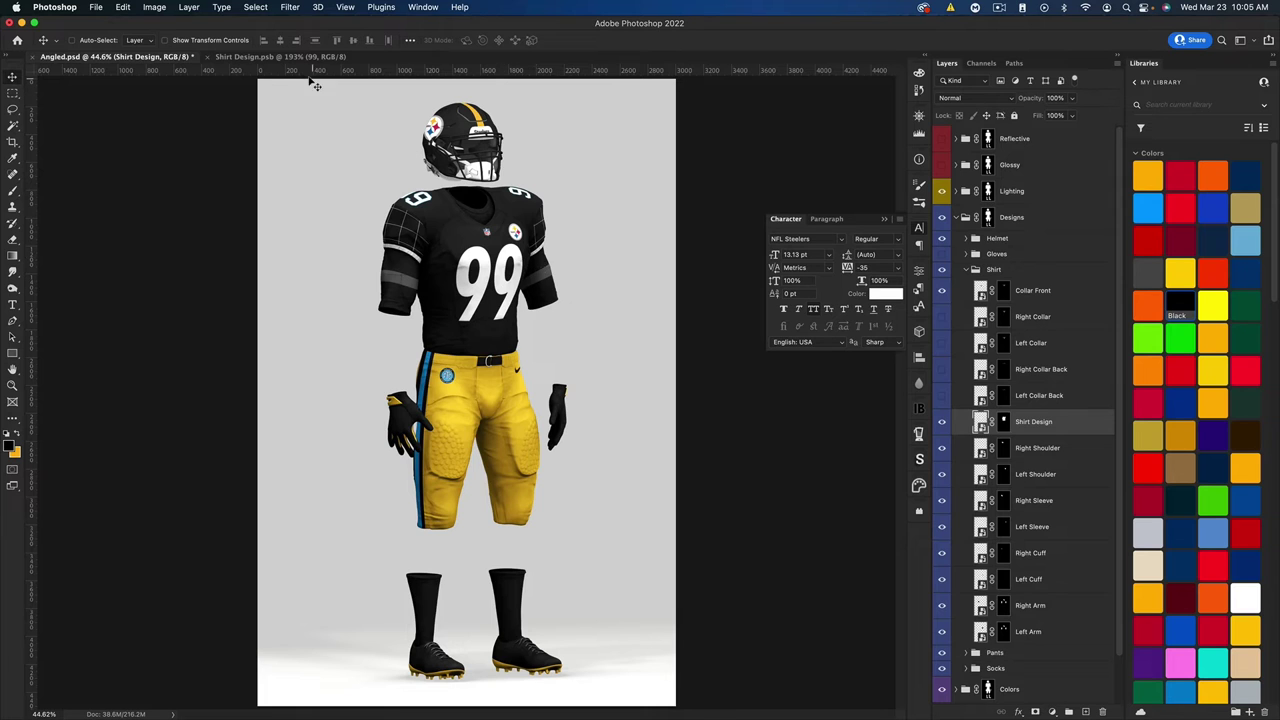
- Shift the 99 number slightly to the left in the shirt design, save, and check the mockup
{"action": "left_click", "coordinate": [282, 59]}
{"action": "left_click_drag", "start_coordinate": [583, 333], "coordinate": [569, 330]}
{"action": "key", "text": "super+shift+s"}
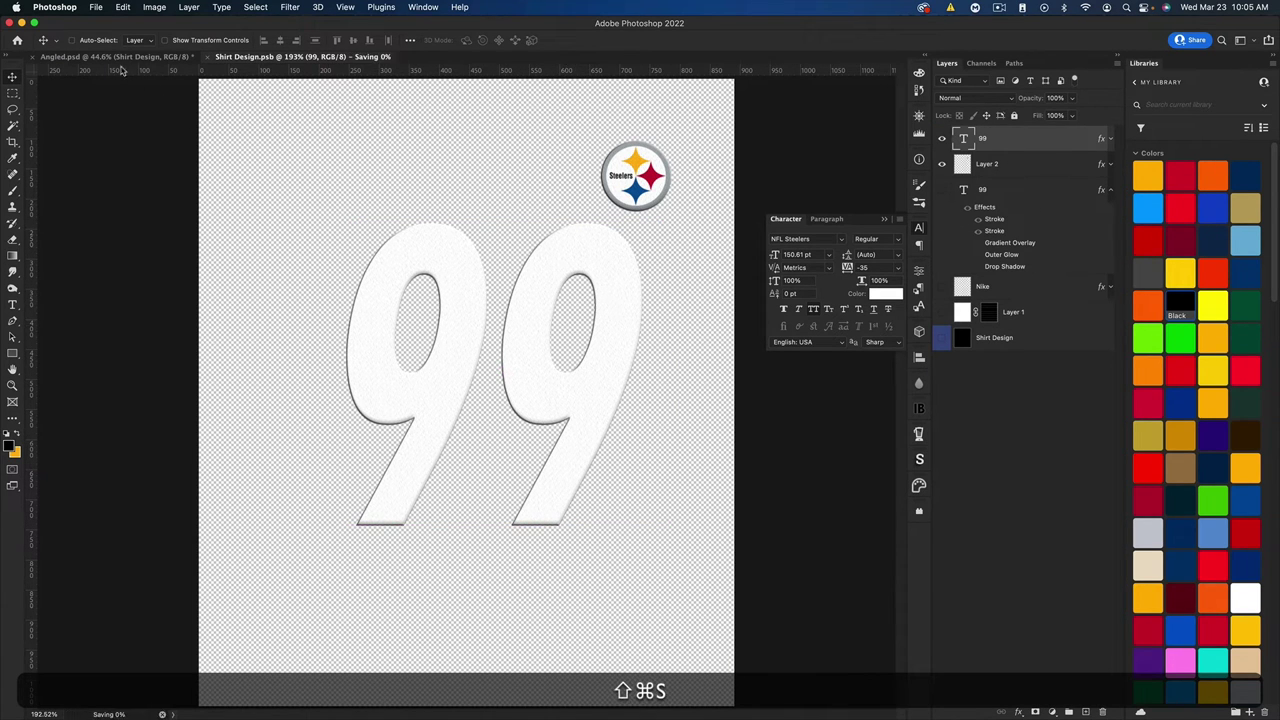
{"action": "left_click", "coordinate": [112, 57]}
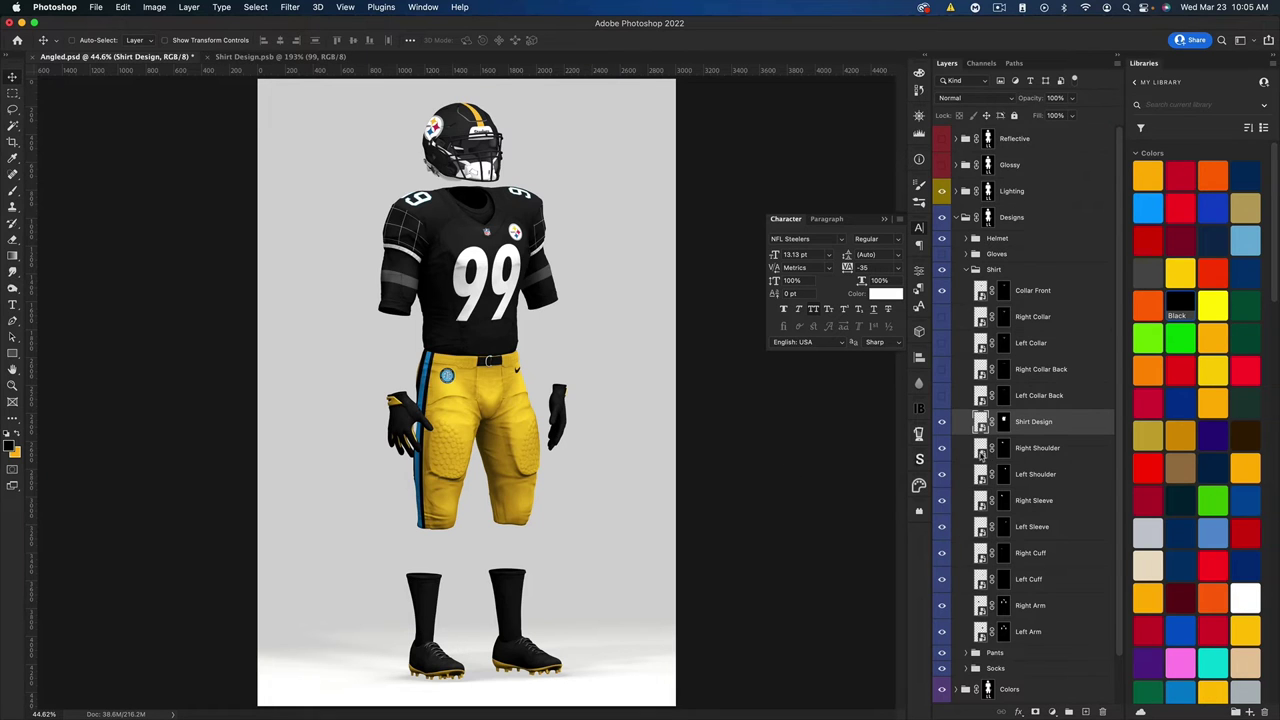
- Open the Right Shoulder and Left Shoulder smart objects for editing and select the existing 99 layer in Left Shoulder
{"action": "double_click", "coordinate": [981, 450]}
{"action": "left_click", "coordinate": [110, 57]}
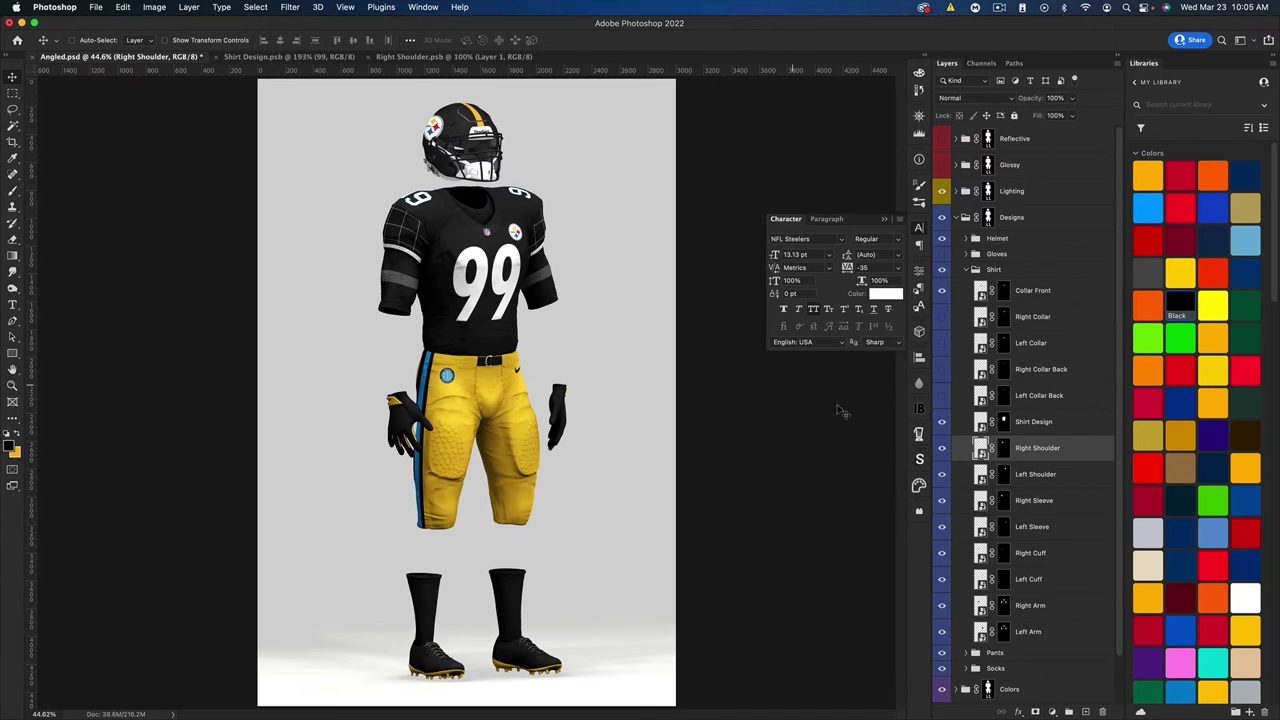
{"action": "double_click", "coordinate": [981, 476]}
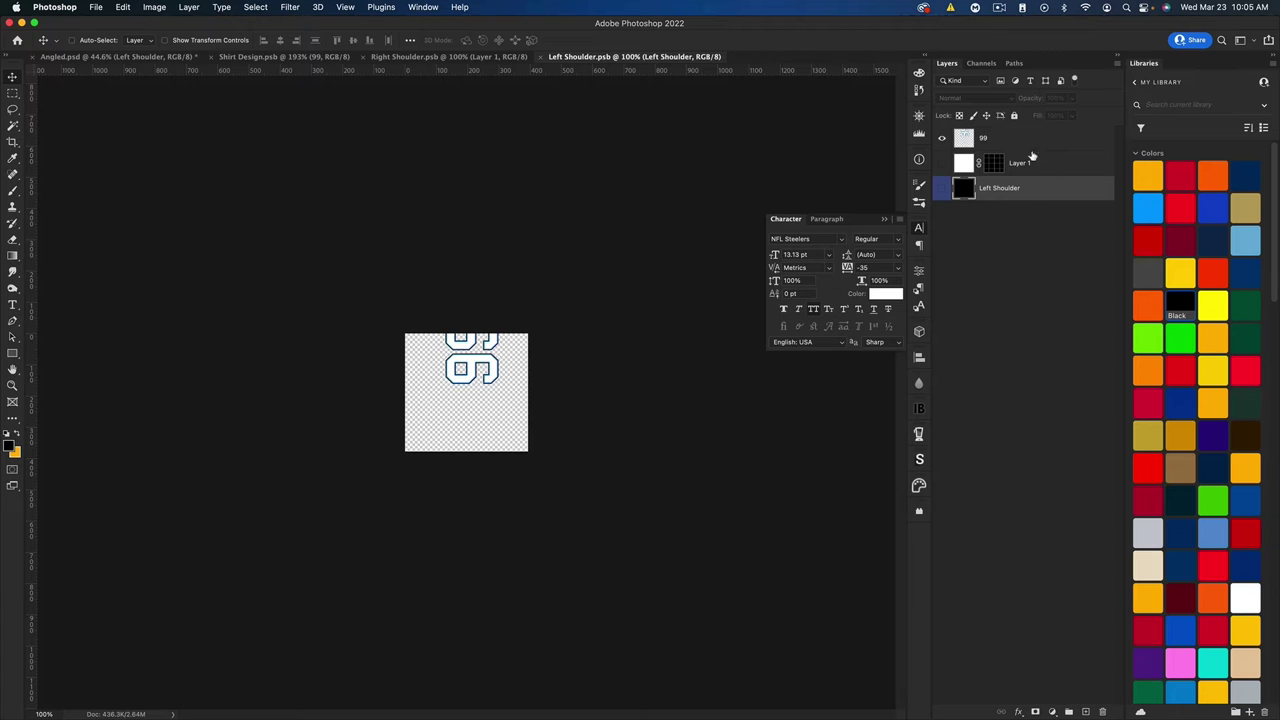
{"action": "left_click", "coordinate": [994, 145]}
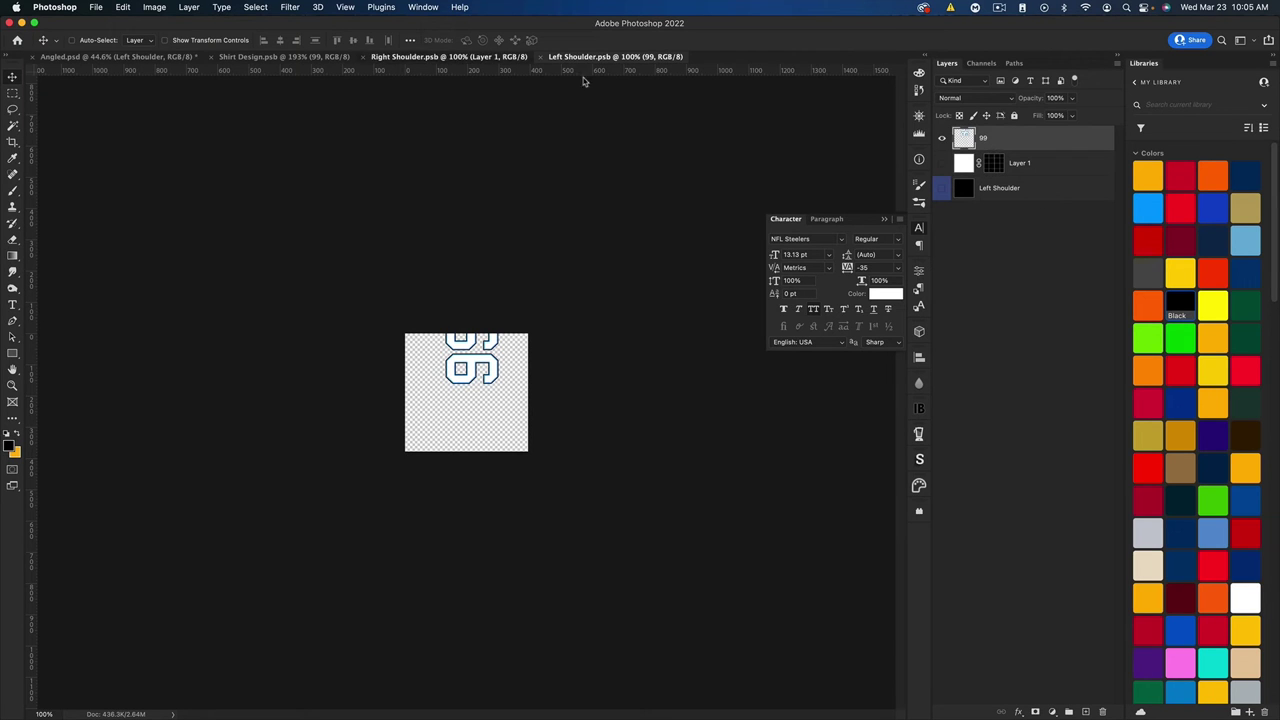
{"action": "left_click", "coordinate": [455, 57]}
{"action": "left_click", "coordinate": [281, 57]}
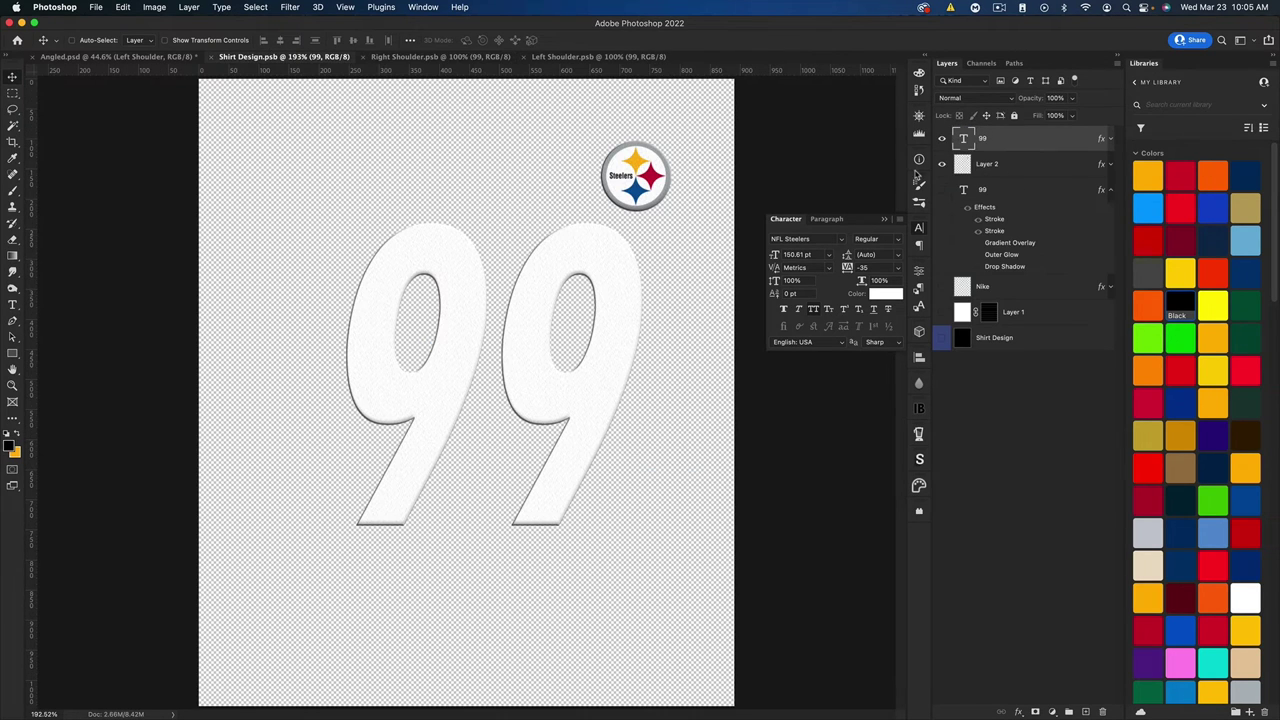
{"action": "left_click_drag", "start_coordinate": [508, 323], "coordinate": [526, 403]}
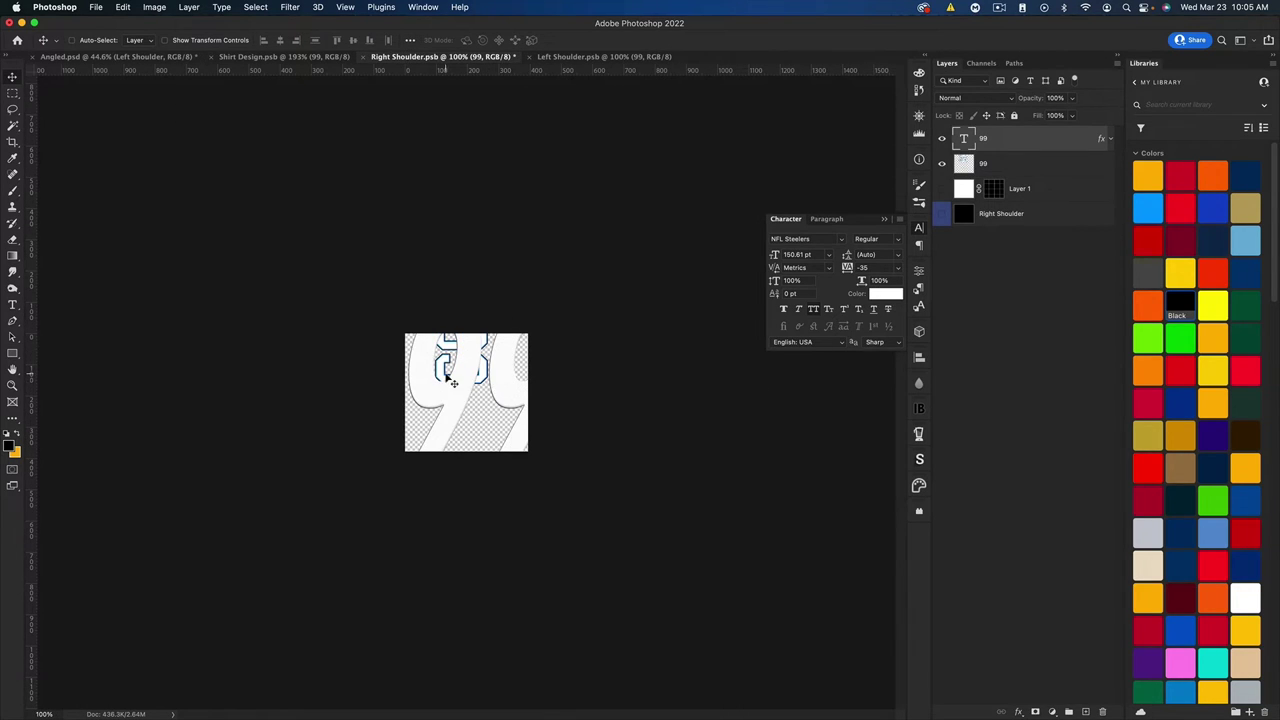
{"action": "key", "text": "super+z"}
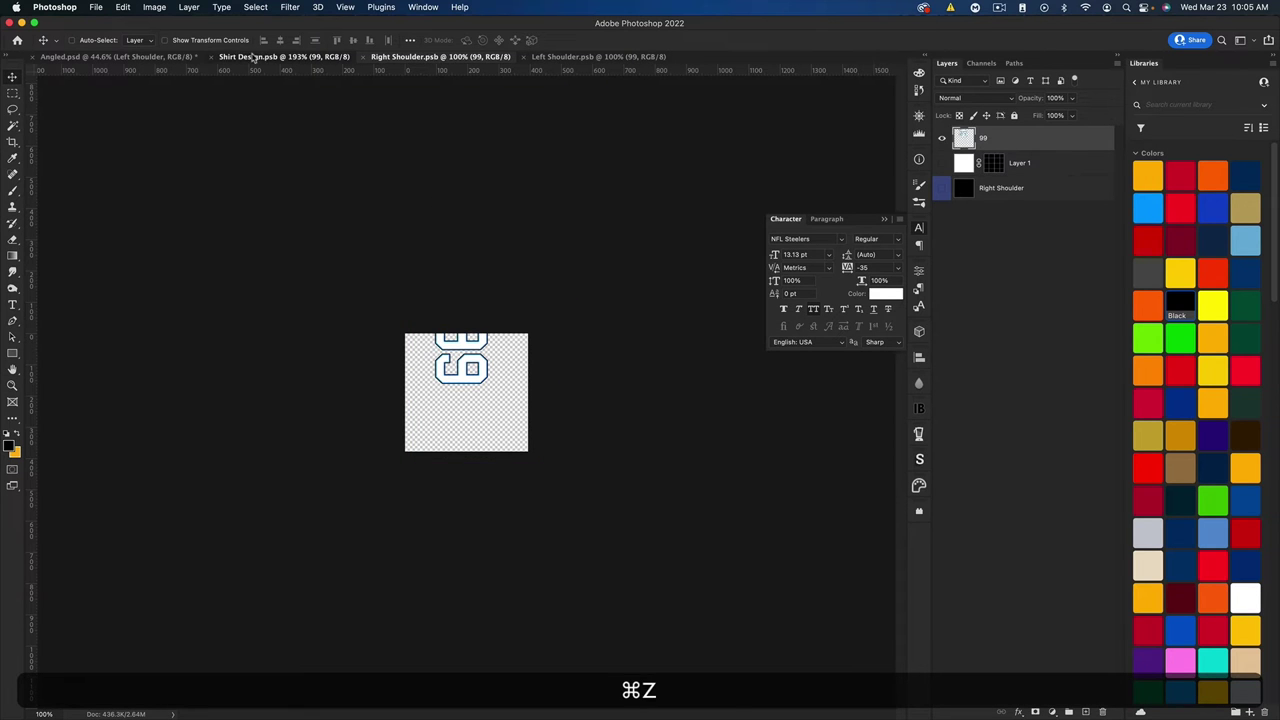
- Copy the white 99 text layer from the shirt design into the Right Shoulder document
{"action": "left_click", "coordinate": [257, 57]}
{"action": "left_click_drag", "start_coordinate": [457, 297], "coordinate": [405, 57]}
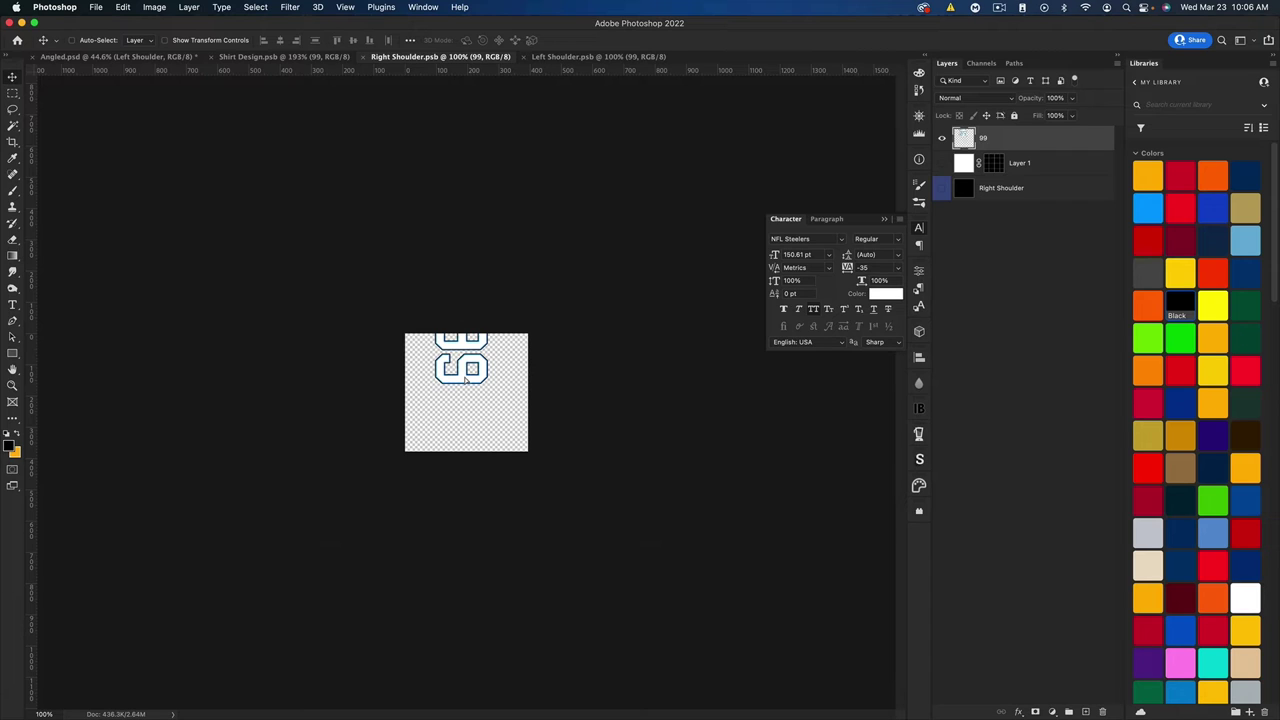
{"action": "left_click_drag", "start_coordinate": [465, 378], "coordinate": [469, 384]}
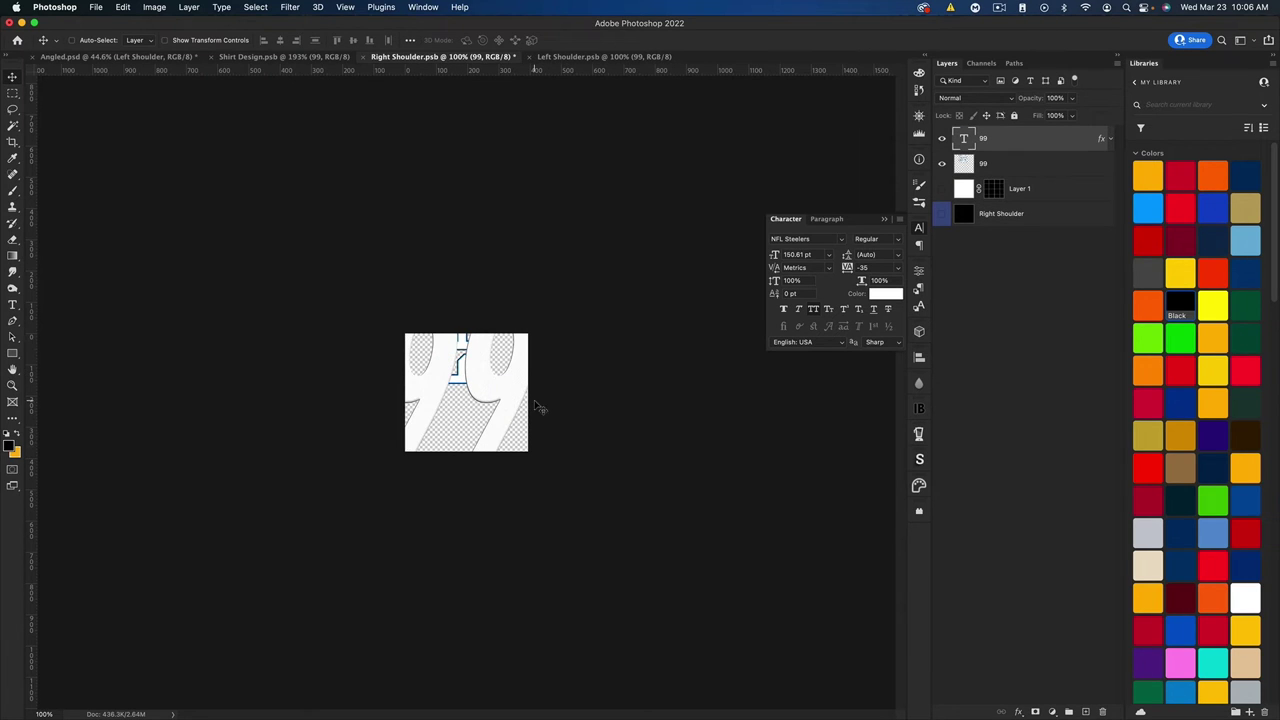
- Rotate the copied 99 by 90° and scale it to about 31%, placing it over the old outlined shoulder number
{"action": "key", "text": "super"}
{"action": "key", "text": "super+t"}
{"action": "left_click_drag", "start_coordinate": [546, 366], "coordinate": [477, 477]}
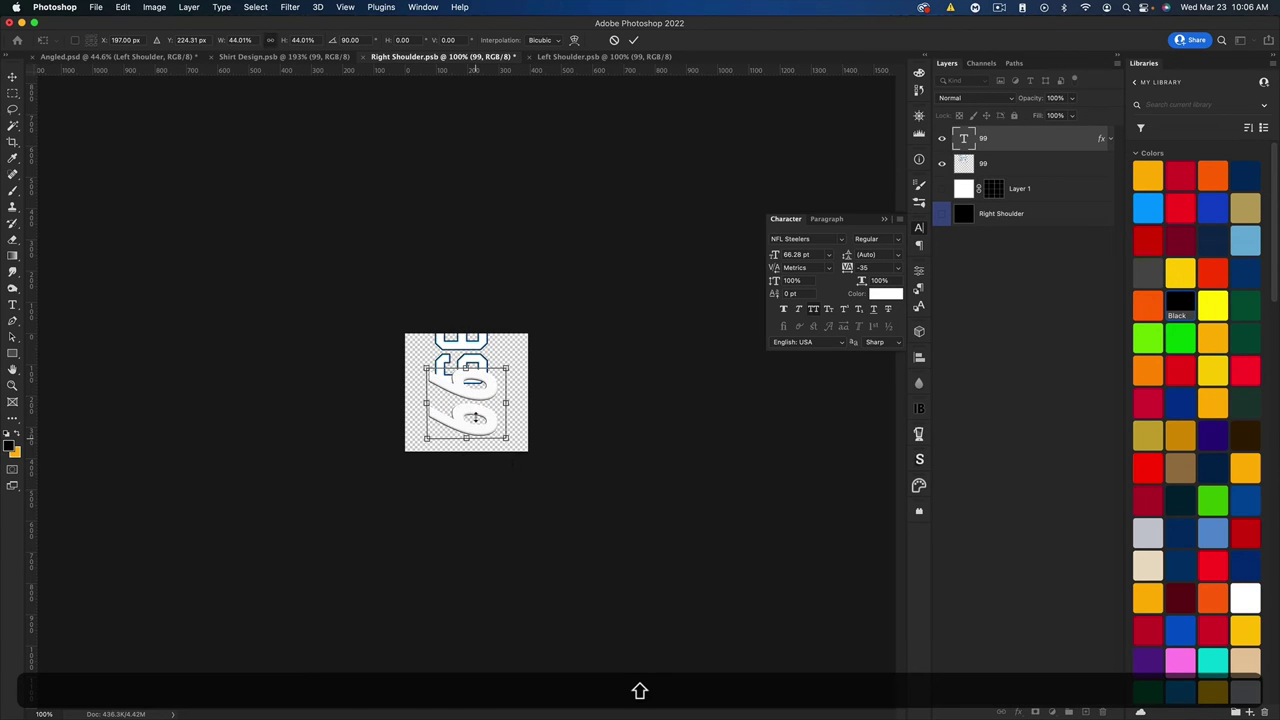
{"action": "left_click_drag", "start_coordinate": [466, 407], "coordinate": [474, 352]}
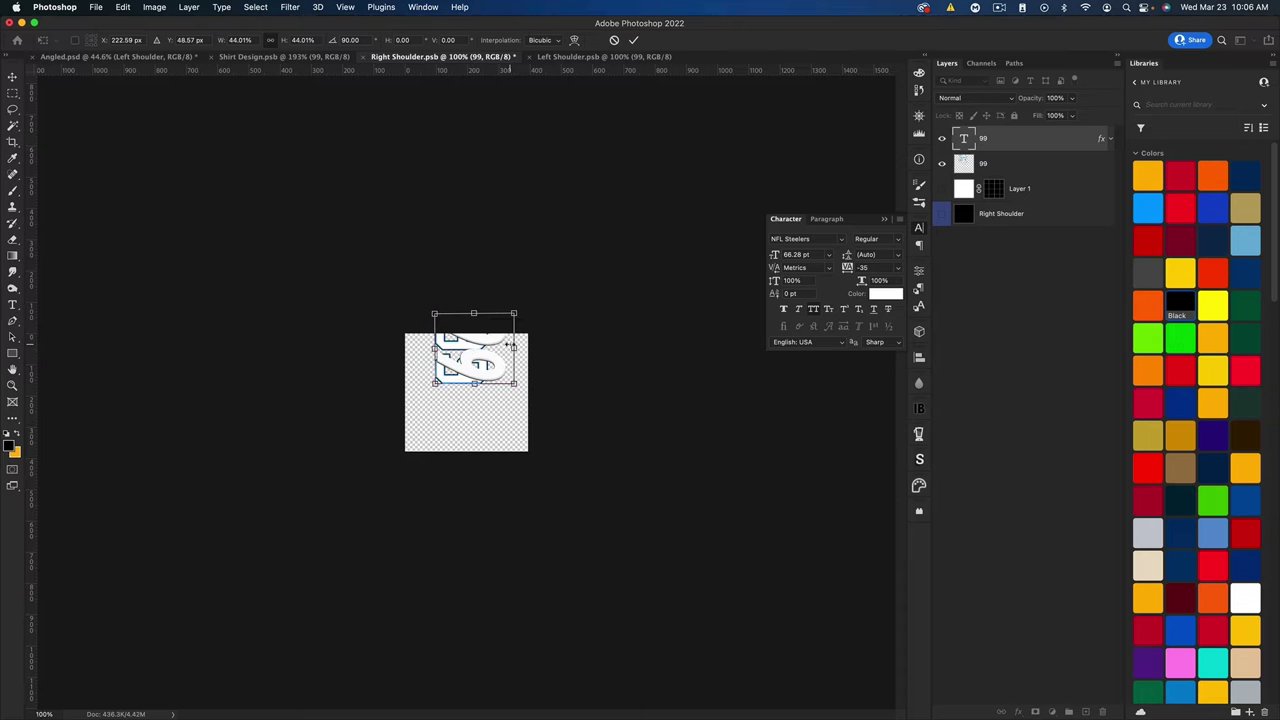
{"action": "left_click_drag", "start_coordinate": [514, 313], "coordinate": [490, 333]}
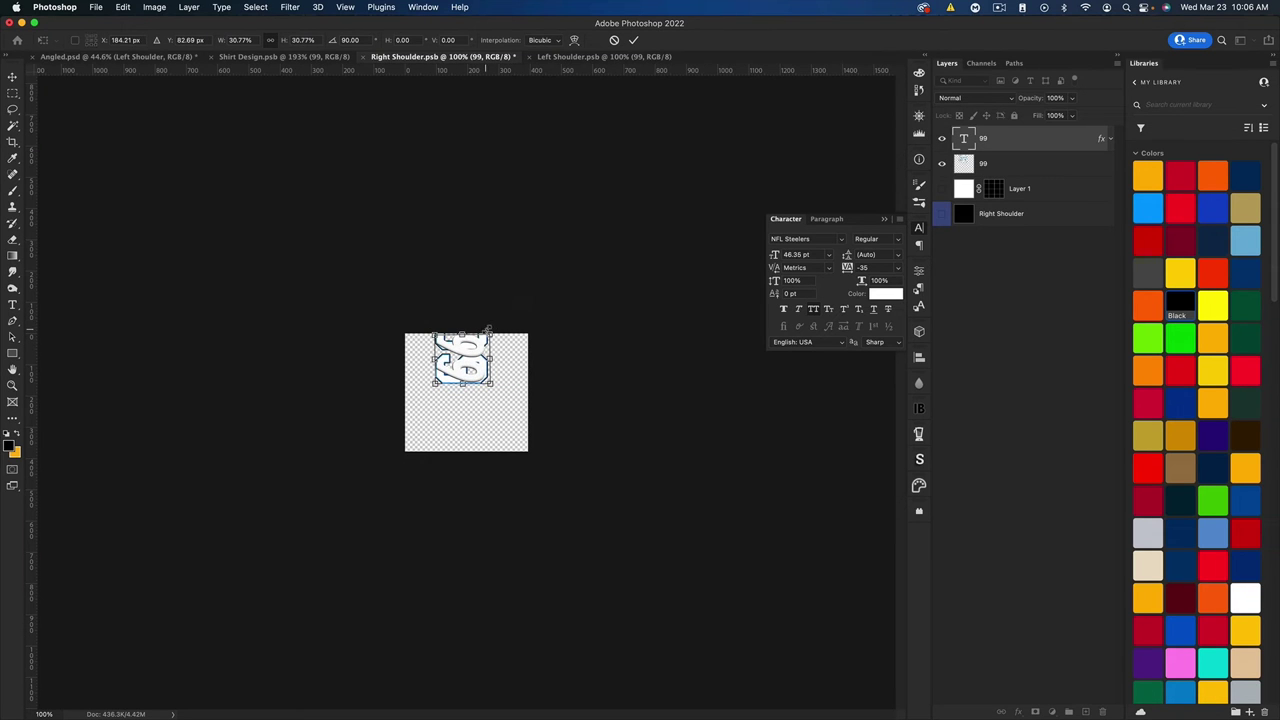
- Enlarge the rotated 99 to match the old outlined number's extent, about 50.59 pt, and apply the transformation
{"action": "key", "text": "super+equal"}
{"action": "key", "text": "super+equal"}
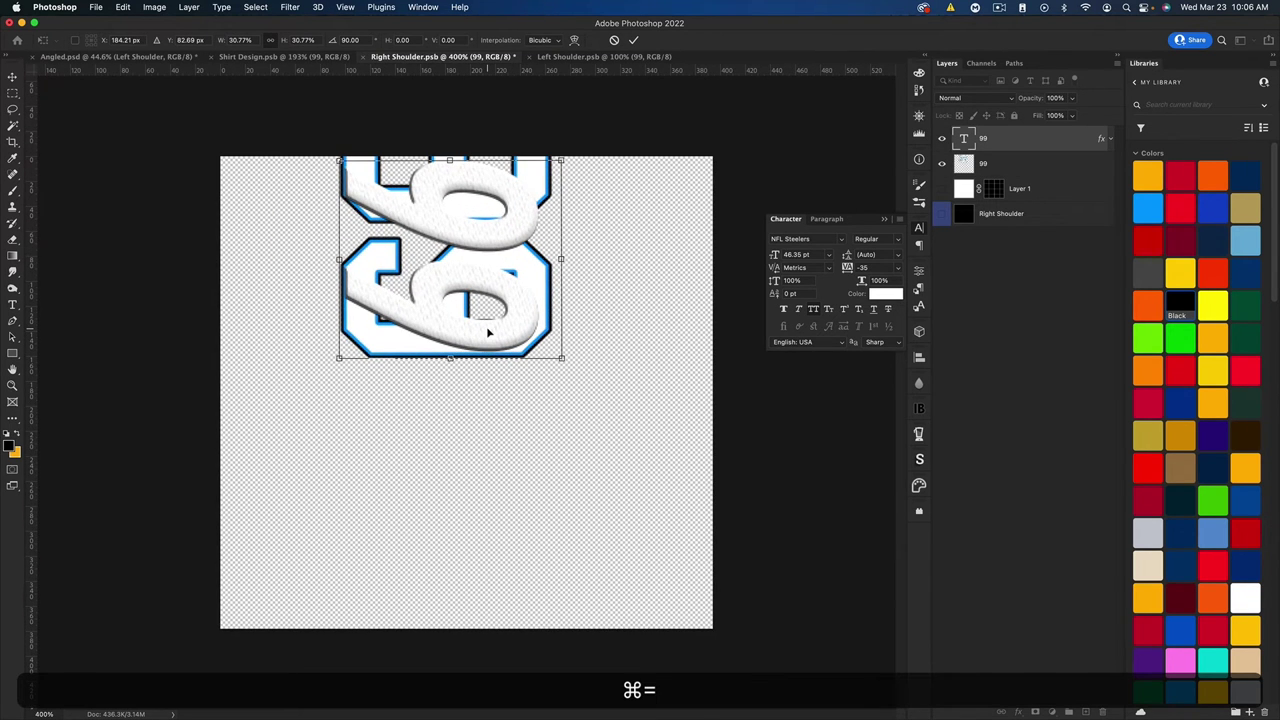
{"action": "left_click_drag", "start_coordinate": [562, 258], "coordinate": [578, 259]}
{"action": "left_click_drag", "start_coordinate": [338, 260], "coordinate": [338, 260]}
{"action": "key", "text": "Return"}
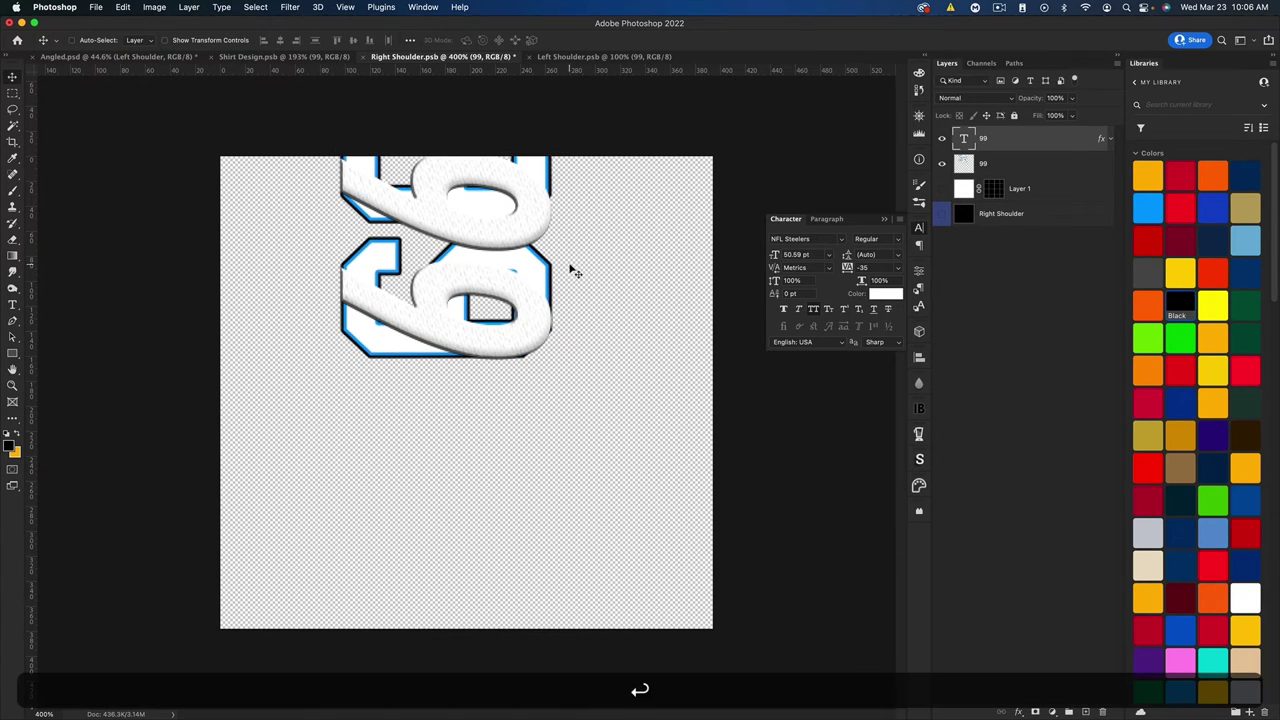
- Hide the old outlined 99 layer in Right Shoulder, save, and check the shoulder number on the mockup
{"action": "left_click", "coordinate": [941, 163]}
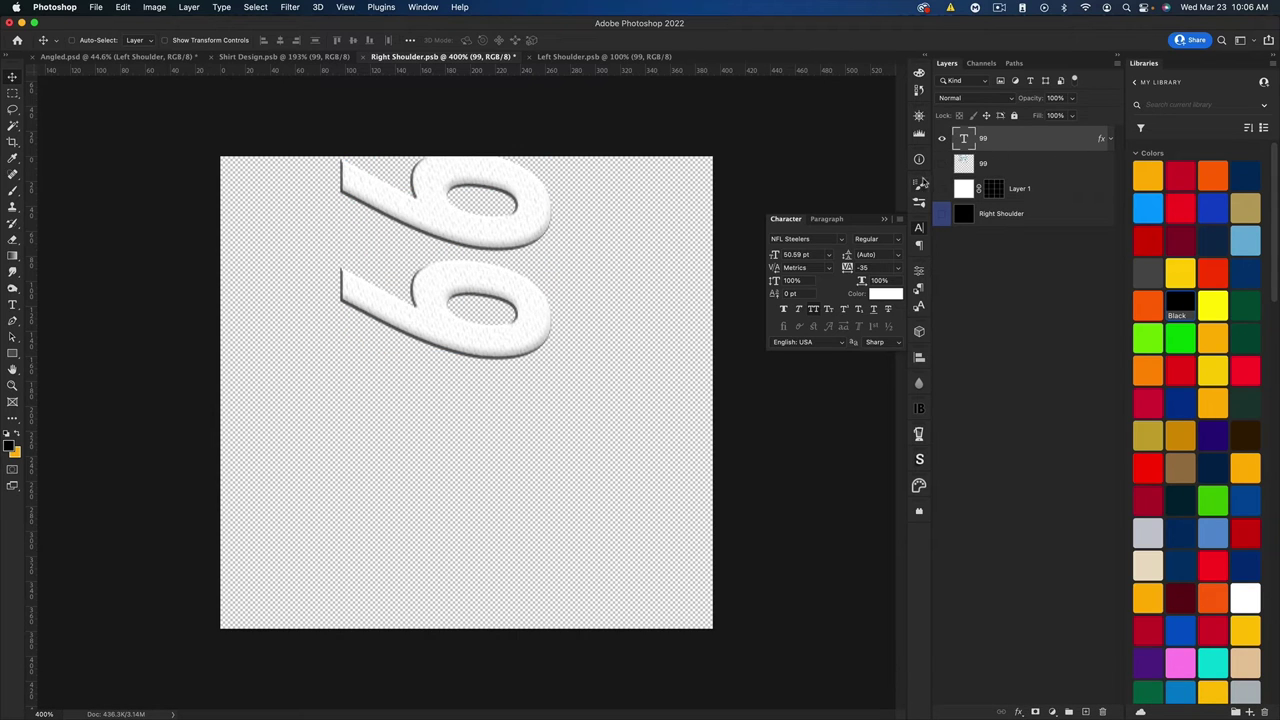
{"action": "key", "text": "super+s"}
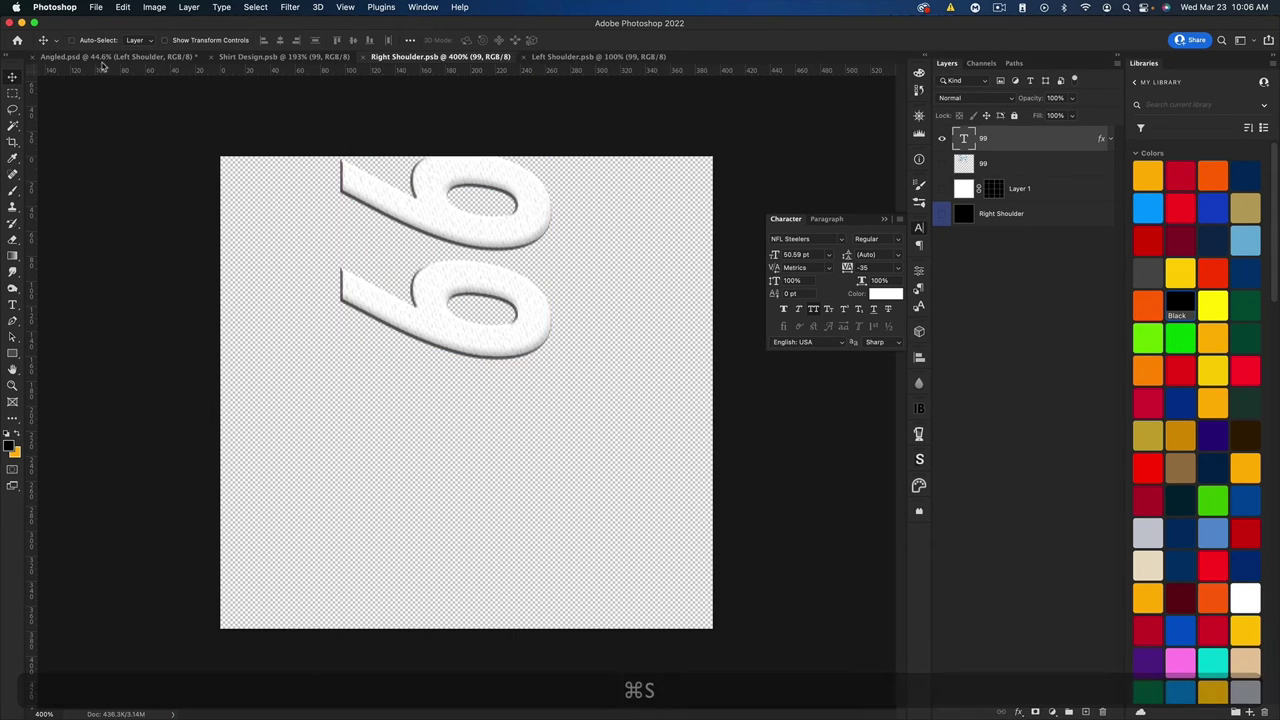
{"action": "left_click", "coordinate": [101, 57]}
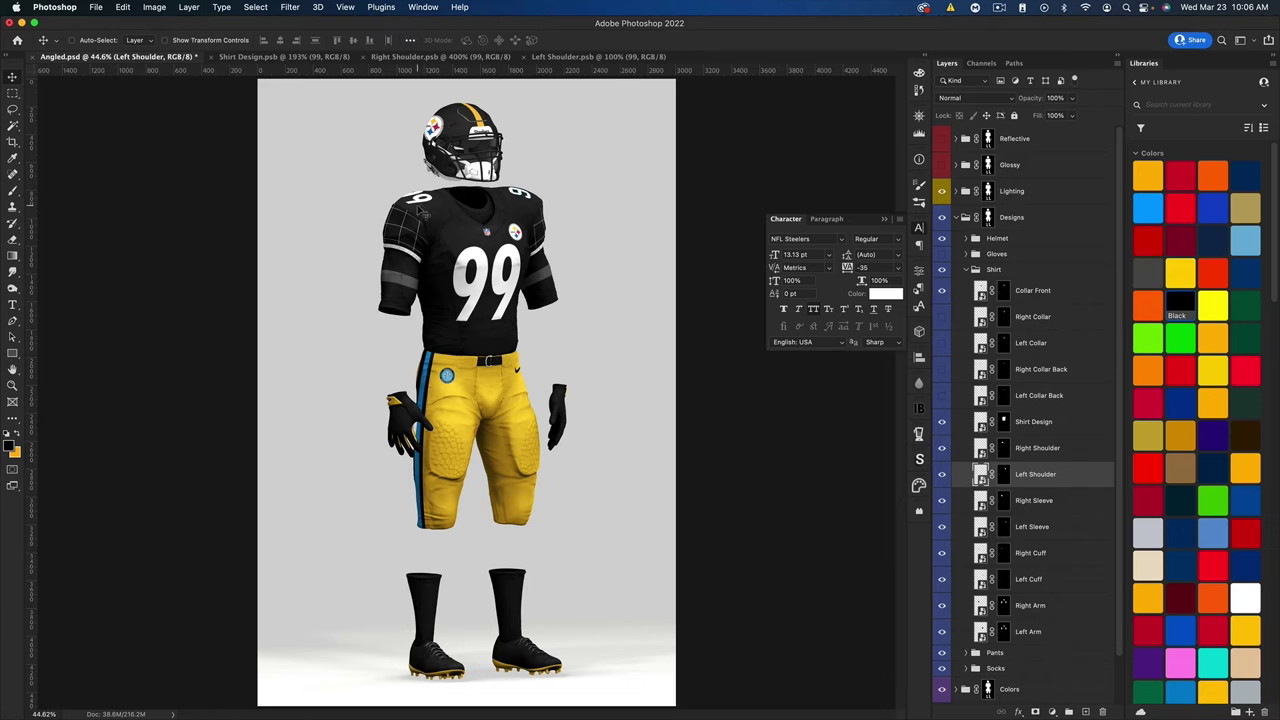
- Move the right shoulder's 99 slightly down and to the right, save, and check its placement on the mockup
{"action": "left_click", "coordinate": [430, 57]}
{"action": "mouse_move", "coordinate": [487, 232]}
{"action": "left_mouse_down"}
{"action": "mouse_move", "coordinate": [480, 254]}
{"action": "mouse_move", "coordinate": [494, 255]}
{"action": "left_mouse_up"}
{"action": "key", "text": "super+s"}
{"action": "left_click", "coordinate": [120, 57]}
- Copy the rotated 99 text layer from Right Shoulder into the Left Shoulder document, then return to Right Shoulder
{"action": "left_click", "coordinate": [420, 57]}
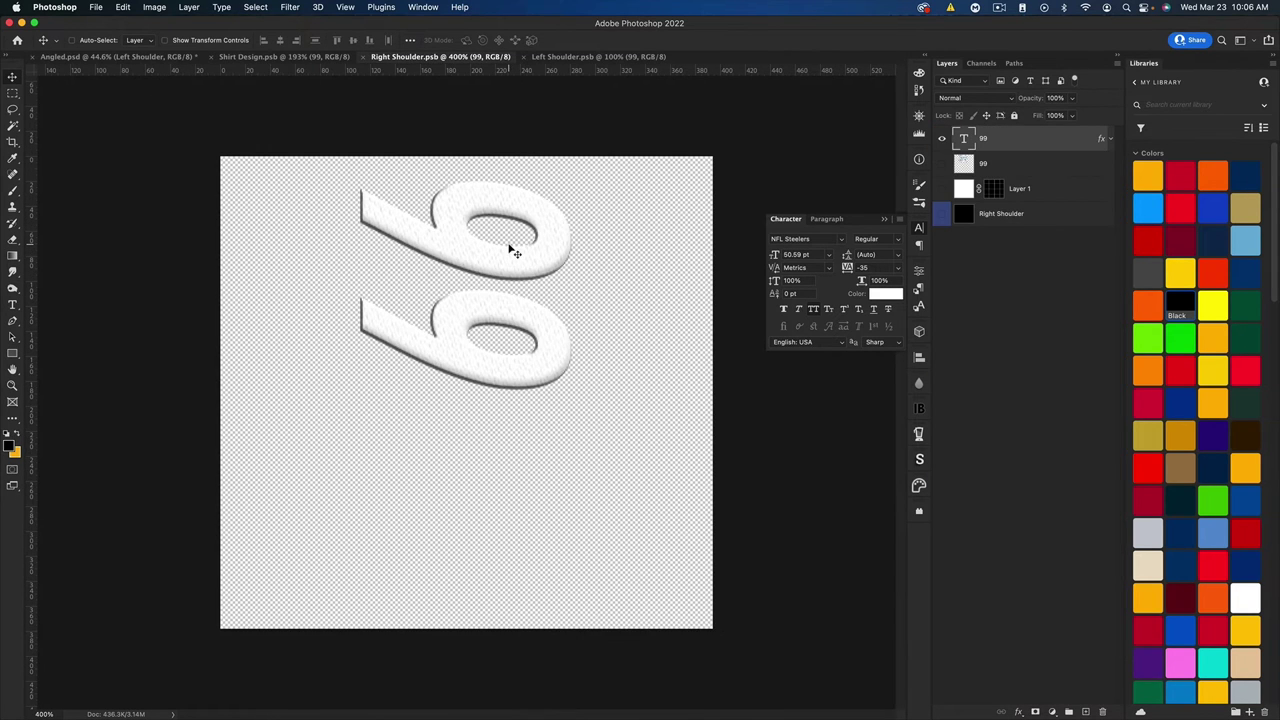
{"action": "left_click_drag", "start_coordinate": [518, 272], "coordinate": [565, 60]}
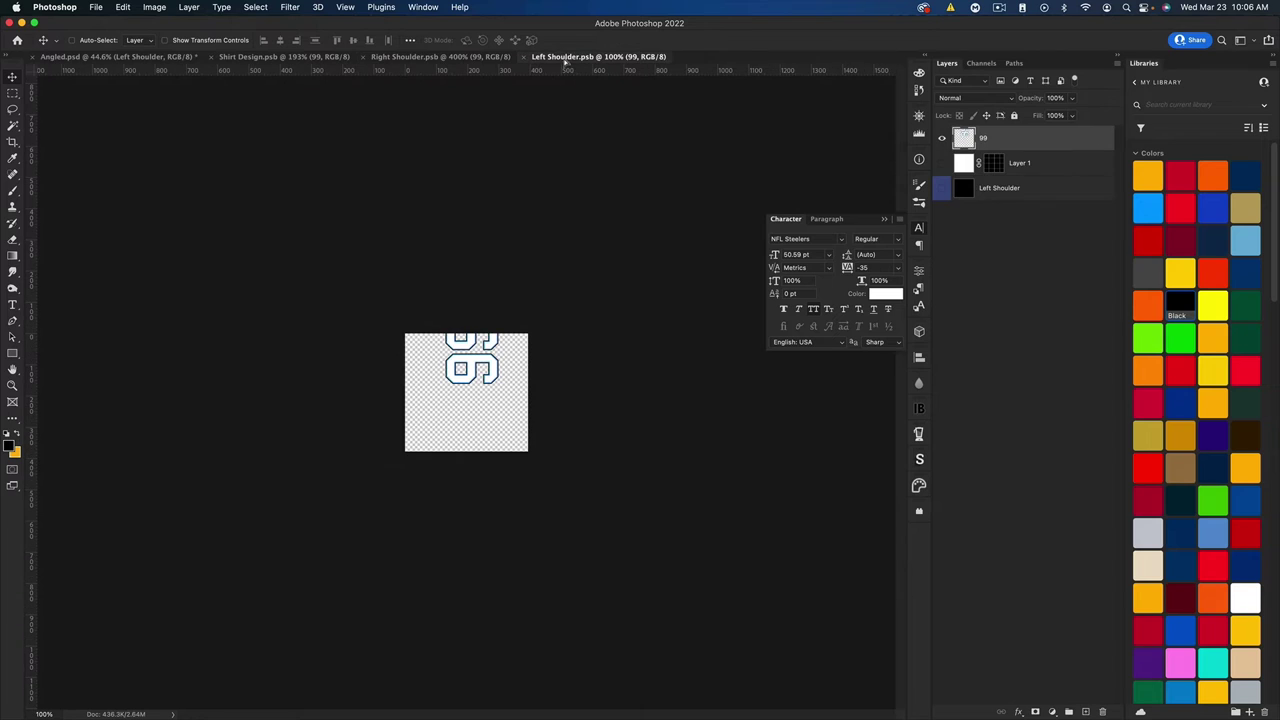
{"action": "left_click", "coordinate": [384, 58]}
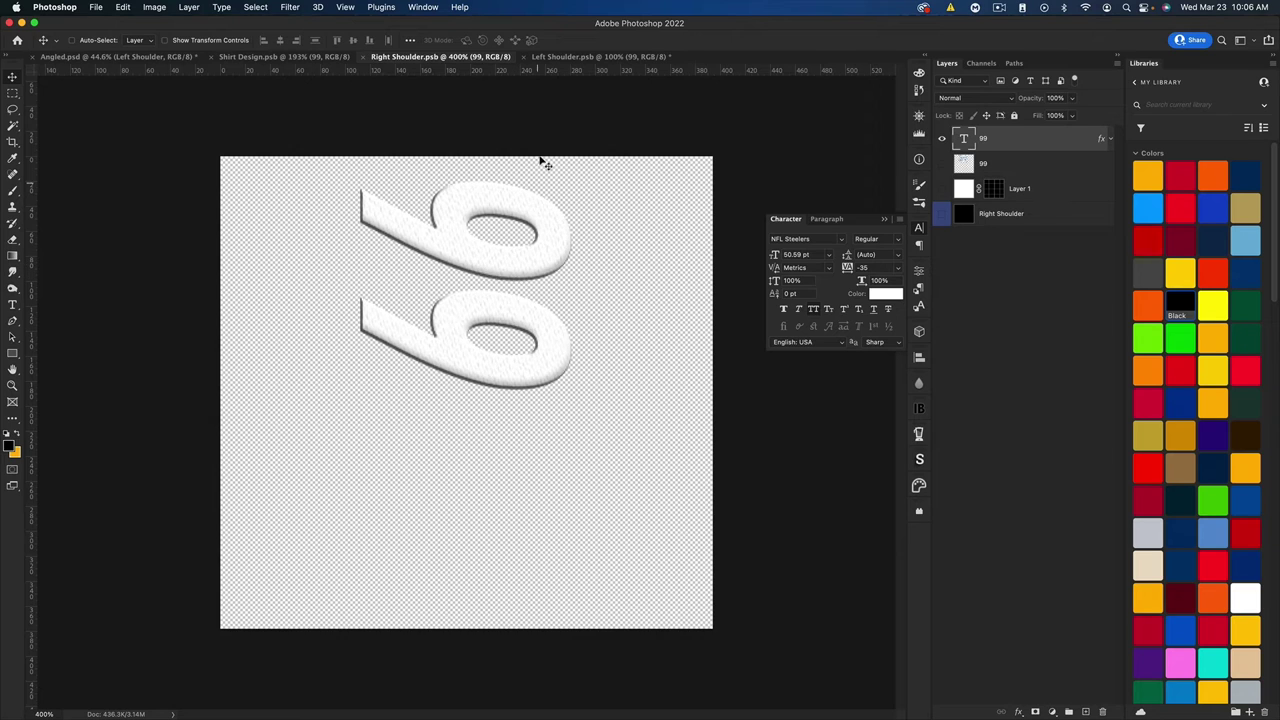
- Rotate the pasted 99 in Left Shoulder by 180 degrees, align it over the old outlined number, and apply the transformation
{"action": "left_click", "coordinate": [548, 58]}
{"action": "key", "text": "super+t"}
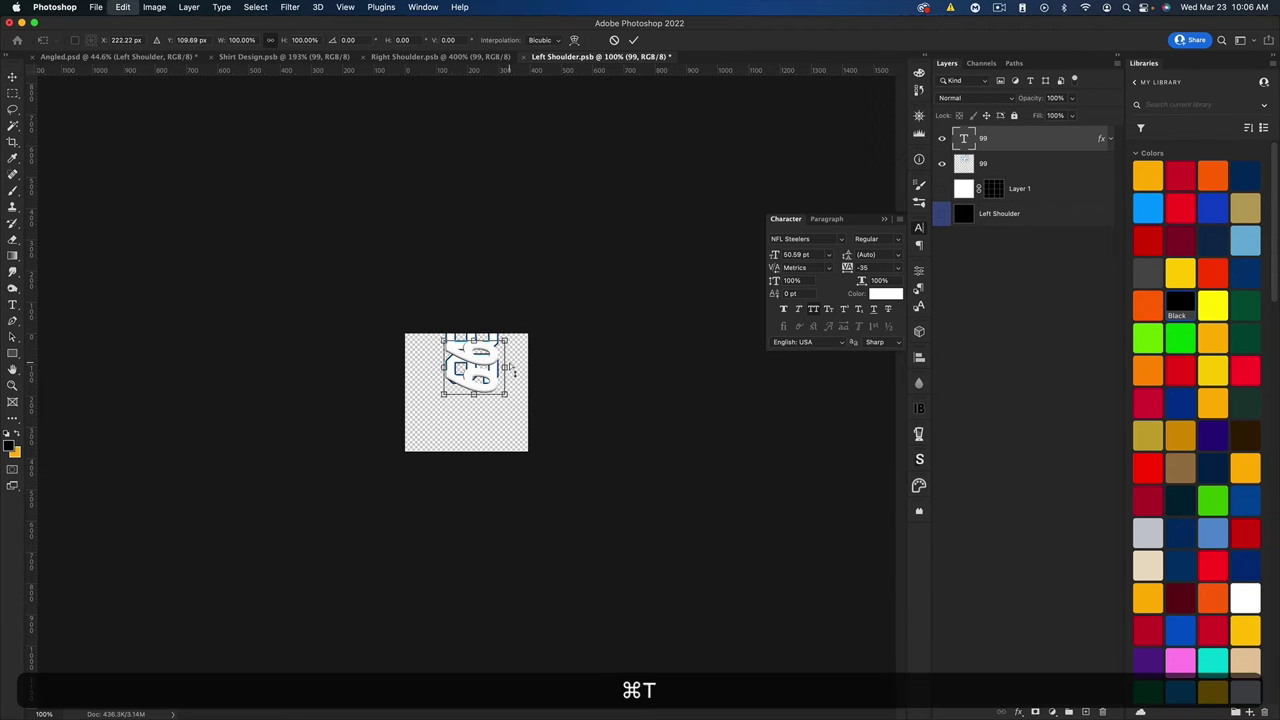
{"action": "left_click_drag", "start_coordinate": [516, 361], "coordinate": [406, 380]}
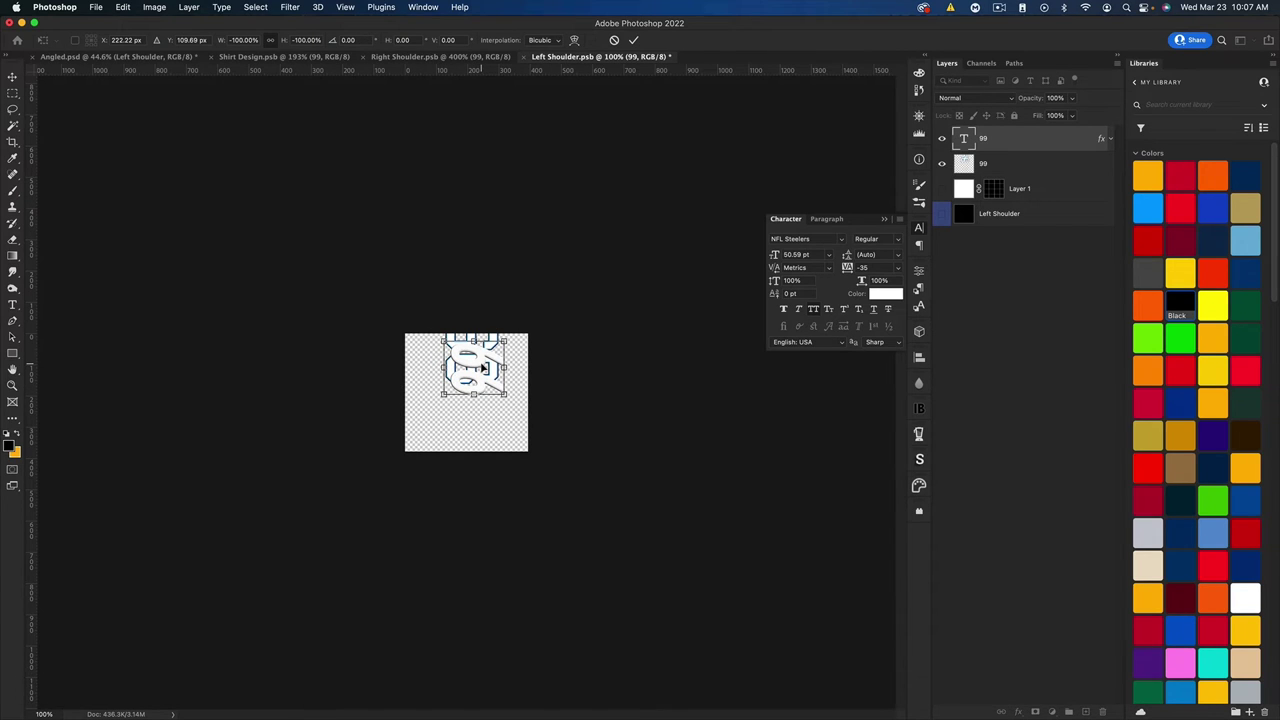
{"action": "left_click_drag", "start_coordinate": [478, 368], "coordinate": [474, 355]}
{"action": "key", "text": "super+equal"}
{"action": "key", "text": "super+equal"}
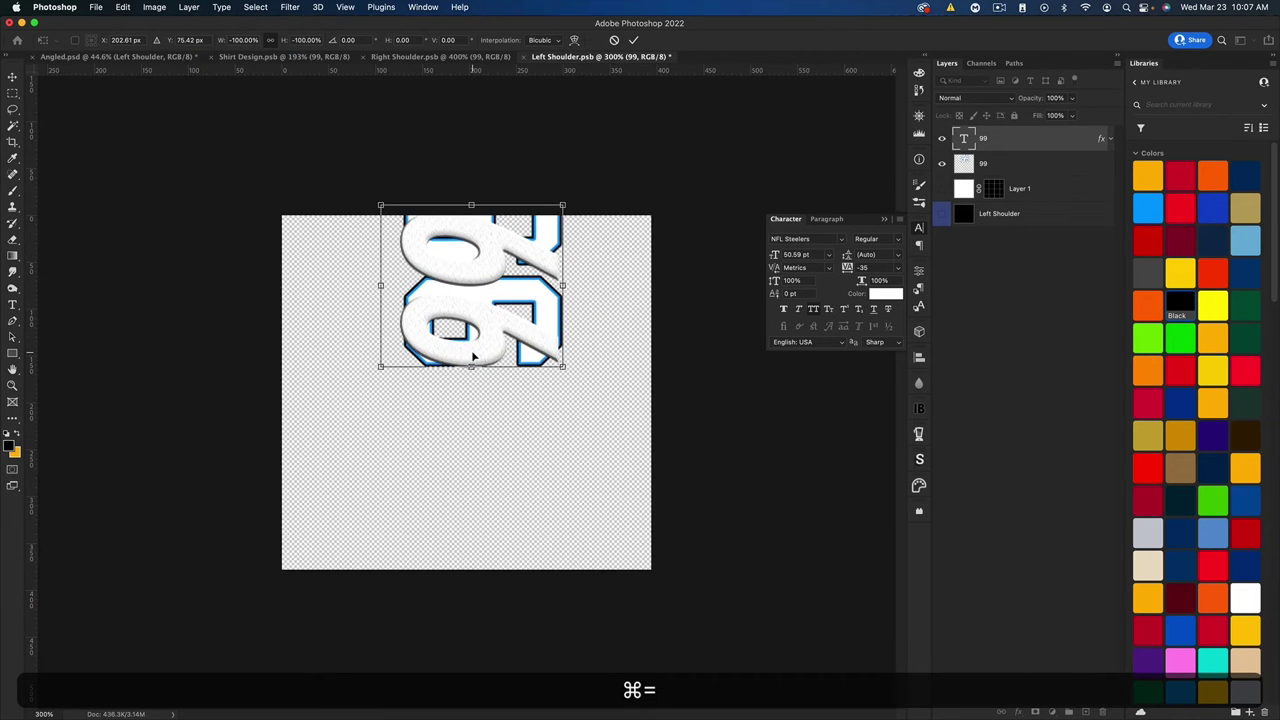
{"action": "left_click_drag", "start_coordinate": [483, 320], "coordinate": [488, 323]}
{"action": "key", "text": "Return"}
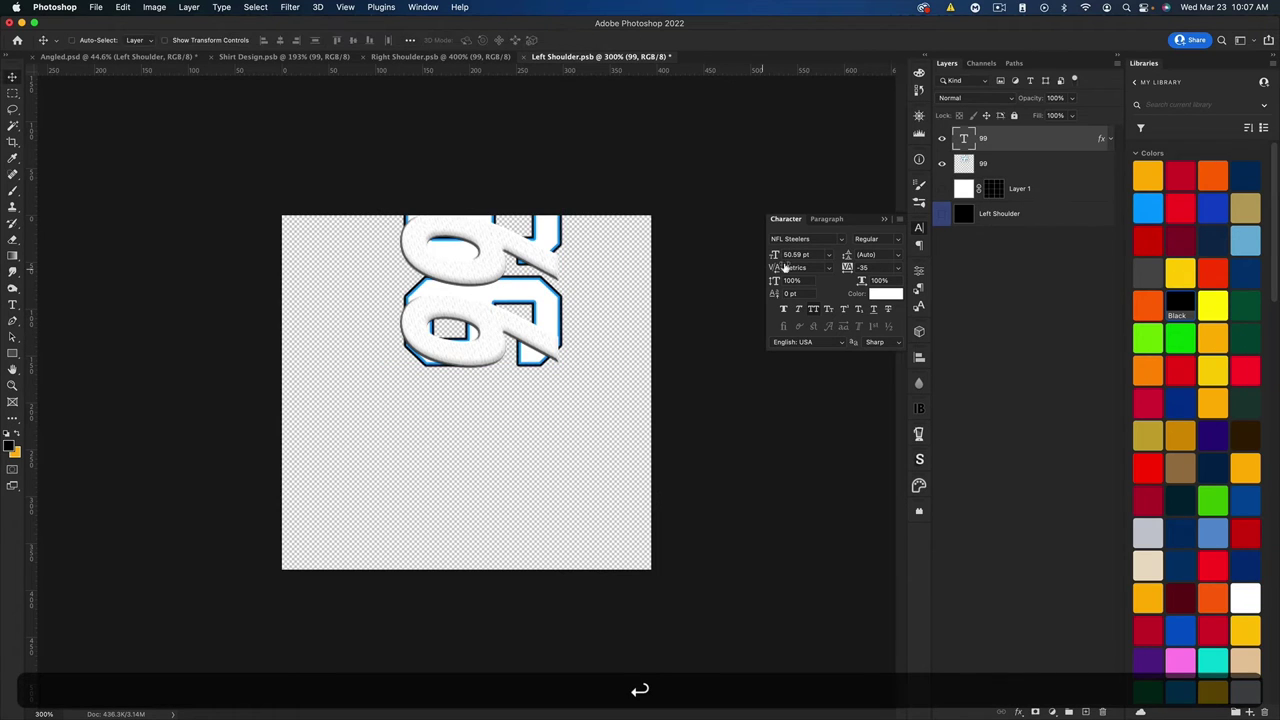
- Hide the old outlined 99 layer in Left Shoulder, save, and check the left shoulder number on the mockup
{"action": "left_click", "coordinate": [941, 163]}
{"action": "key", "text": "cmd+s"}
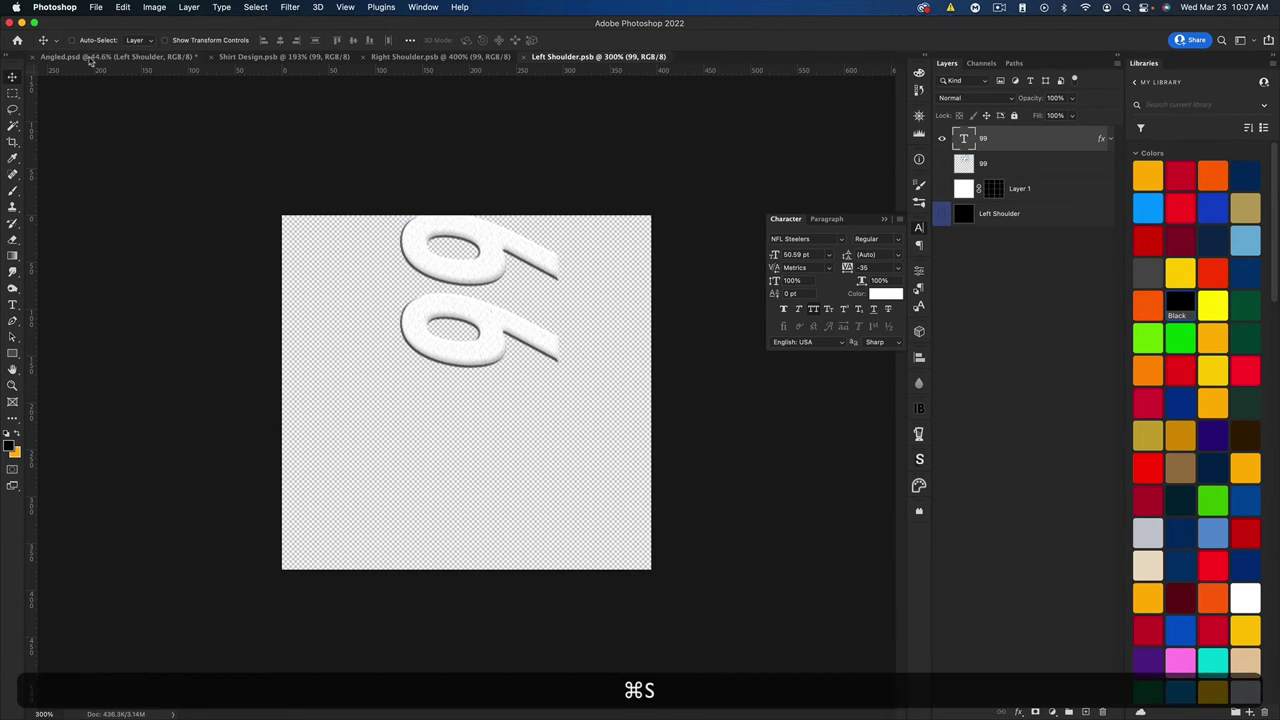
{"action": "key", "text": "ctrl+Tab"}
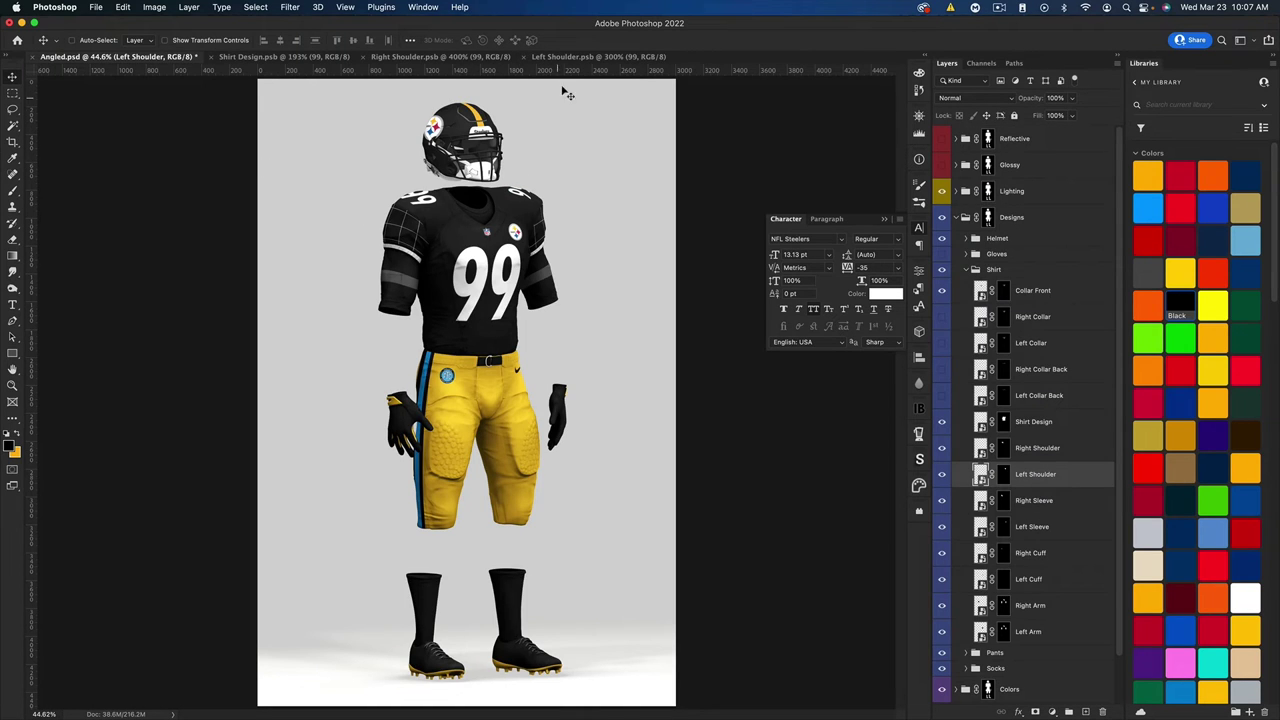
- Shift the left shoulder's 99 slightly to the left, save, and check its placement on the mockup
{"action": "left_click", "coordinate": [596, 56]}
{"action": "left_click_drag", "start_coordinate": [514, 289], "coordinate": [497, 262]}
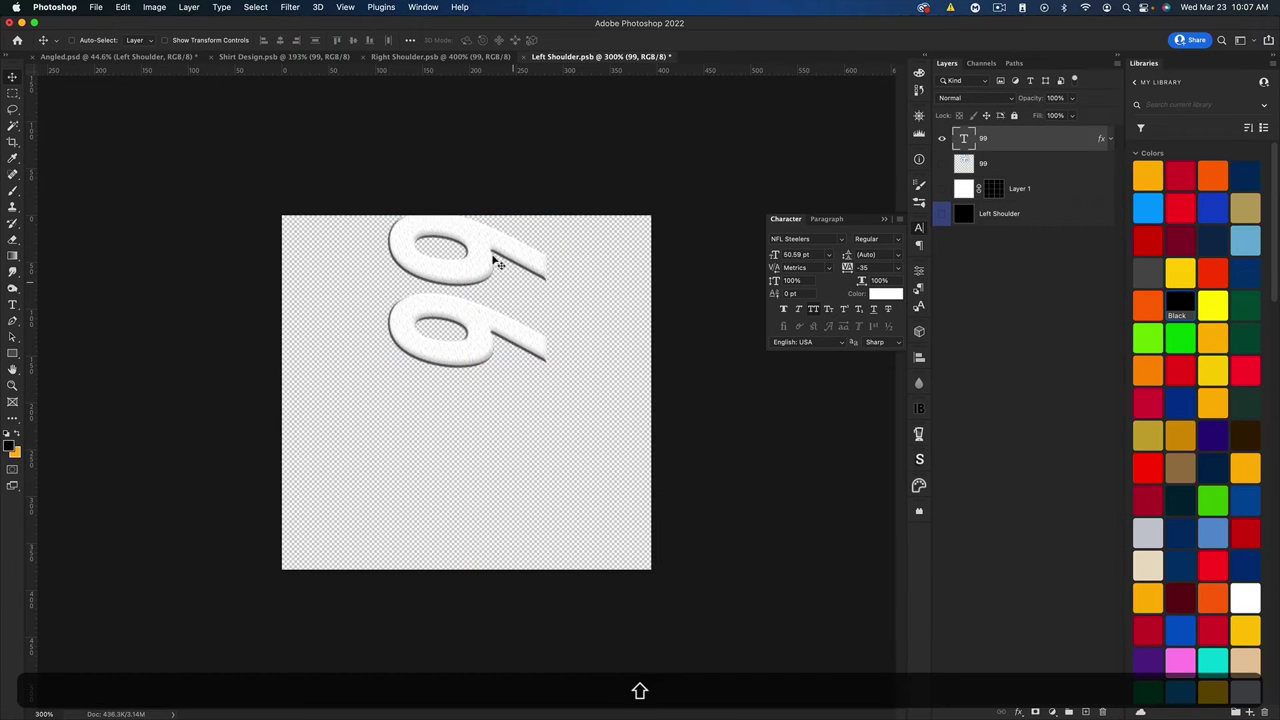
{"action": "key", "text": "cmd+s"}
{"action": "key", "text": "cmd+s"}
{"action": "left_click", "coordinate": [86, 57]}
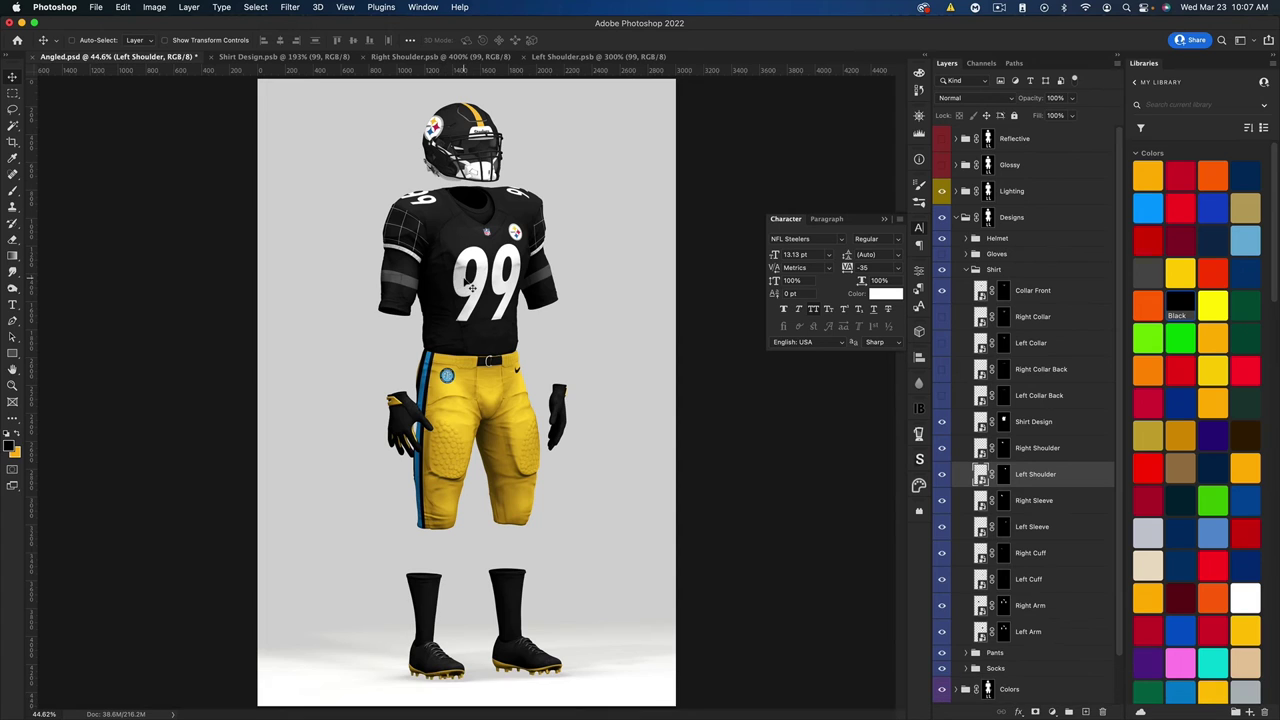
- Reposition the left shoulder's 99 once more, save, and close both shoulder documents
{"action": "left_click", "coordinate": [596, 56]}
{"action": "left_click_drag", "start_coordinate": [560, 246], "coordinate": [500, 289]}
{"action": "key", "text": "shift+cmd+s"}
{"action": "left_click", "coordinate": [86, 58]}
{"action": "left_click", "coordinate": [366, 57]}
{"action": "left_click", "coordinate": [366, 57]}
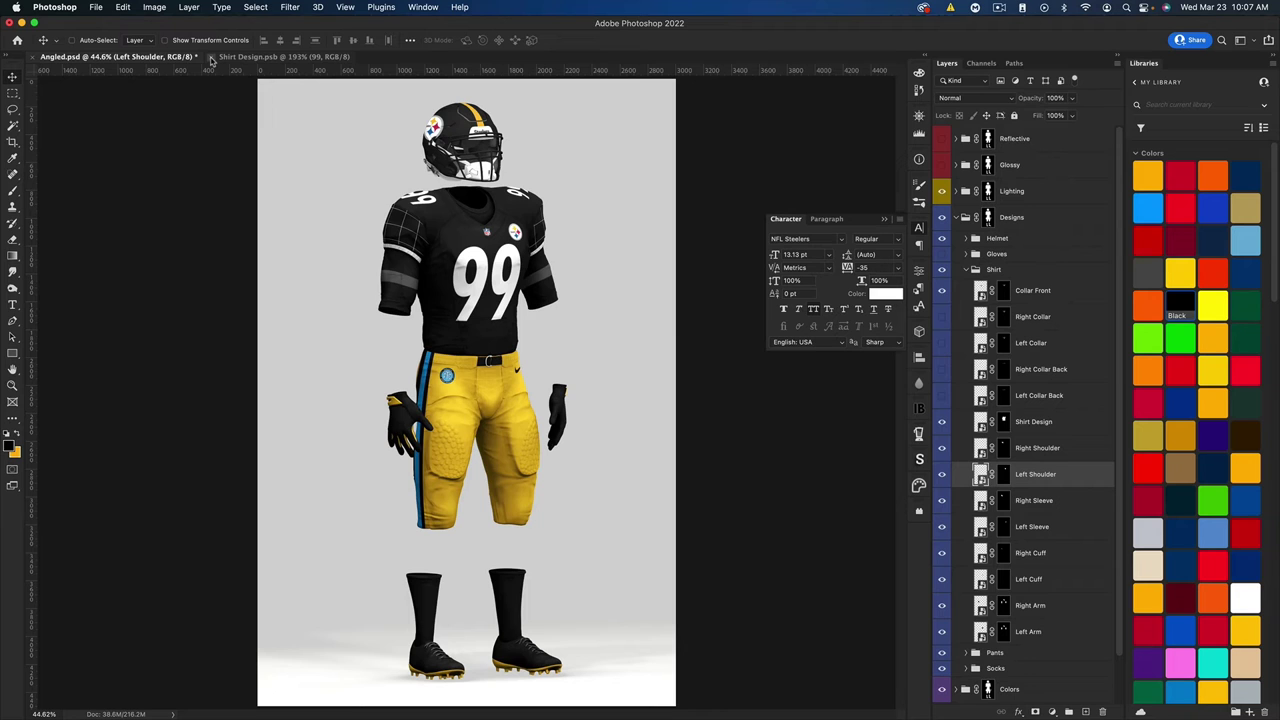
- Open the Right Sleeve and Left Sleeve smart objects from the mockup and hide the Layer 1 line pattern in both
{"action": "left_click", "coordinate": [229, 57]}
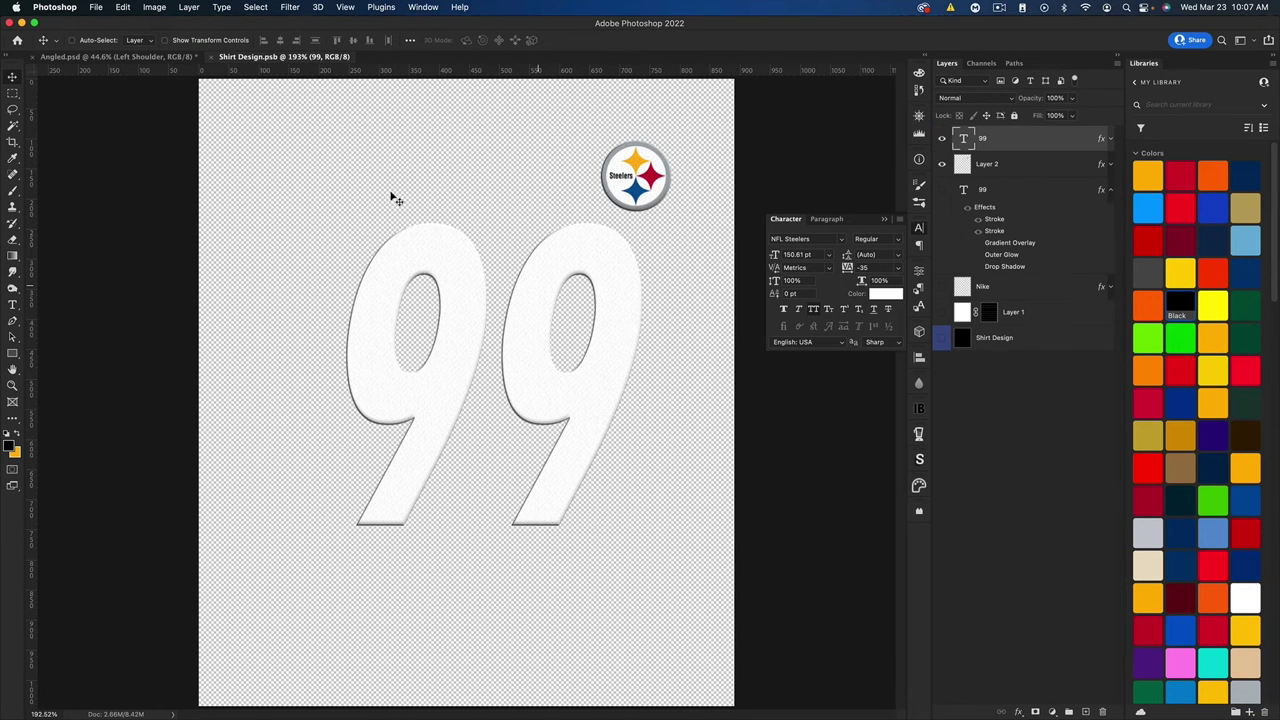
{"action": "left_click", "coordinate": [82, 57]}
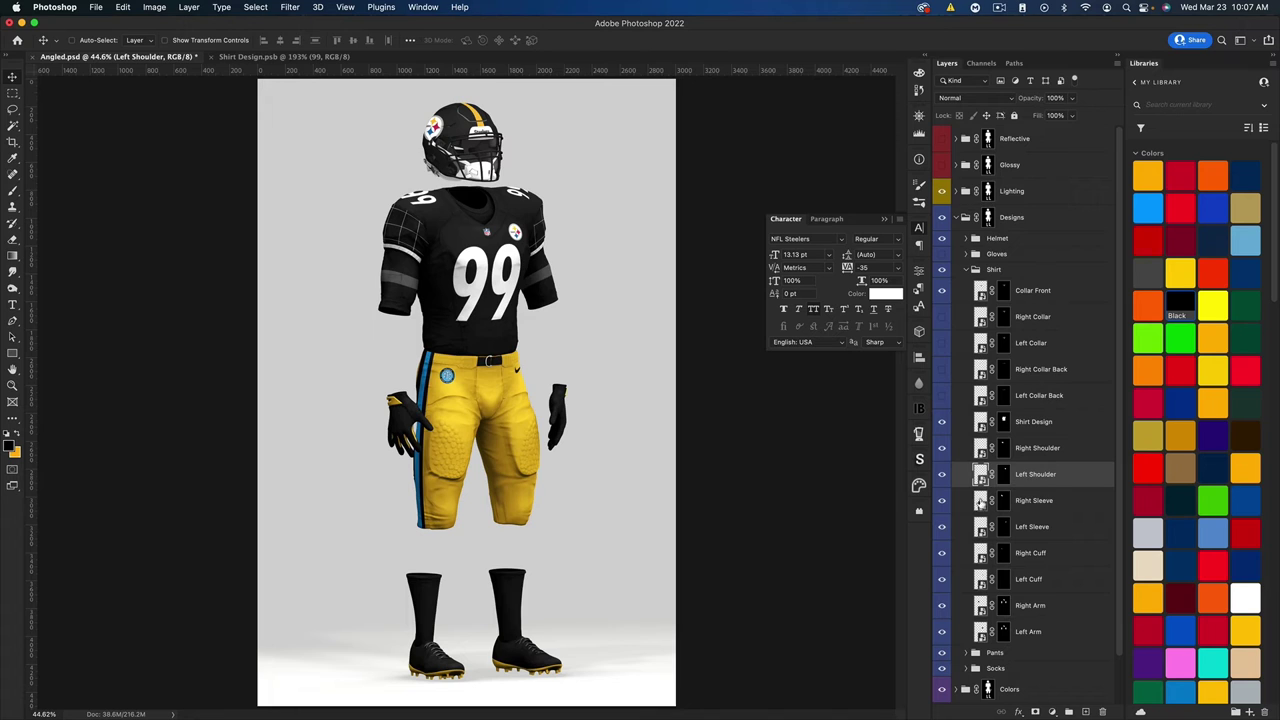
{"action": "double_click", "coordinate": [982, 507]}
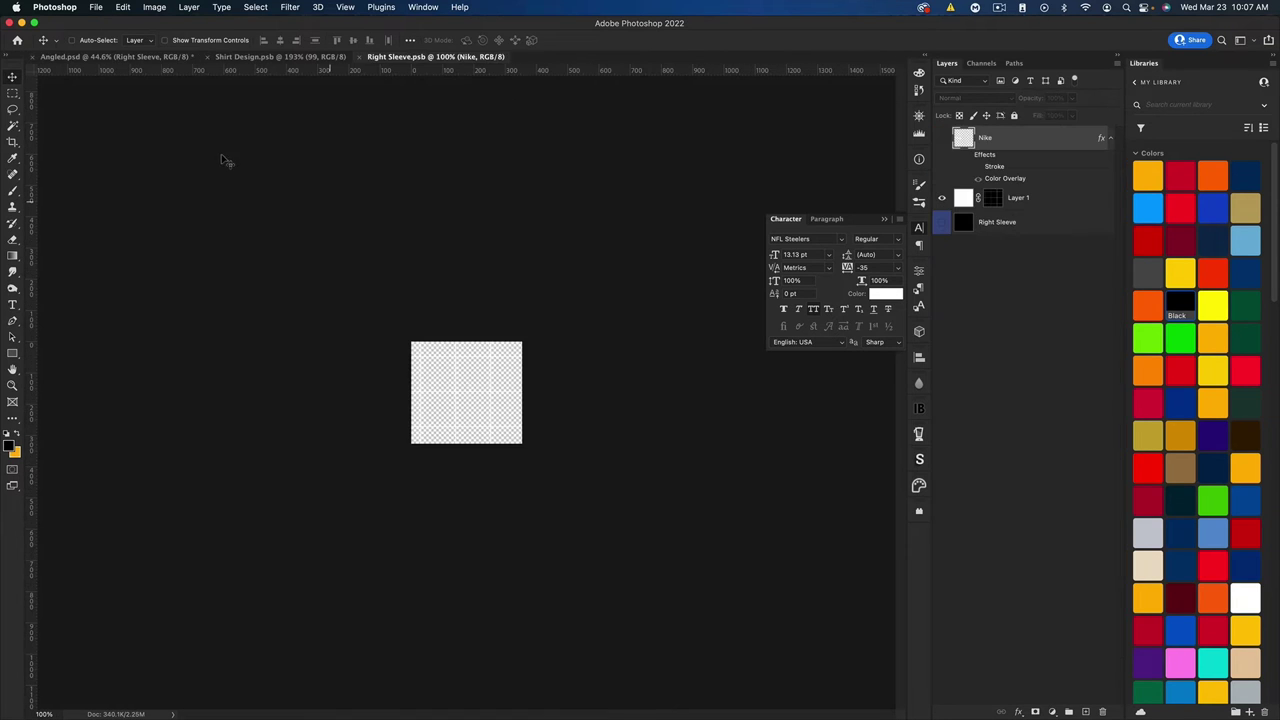
{"action": "left_click", "coordinate": [112, 57]}
{"action": "double_click", "coordinate": [981, 527]}
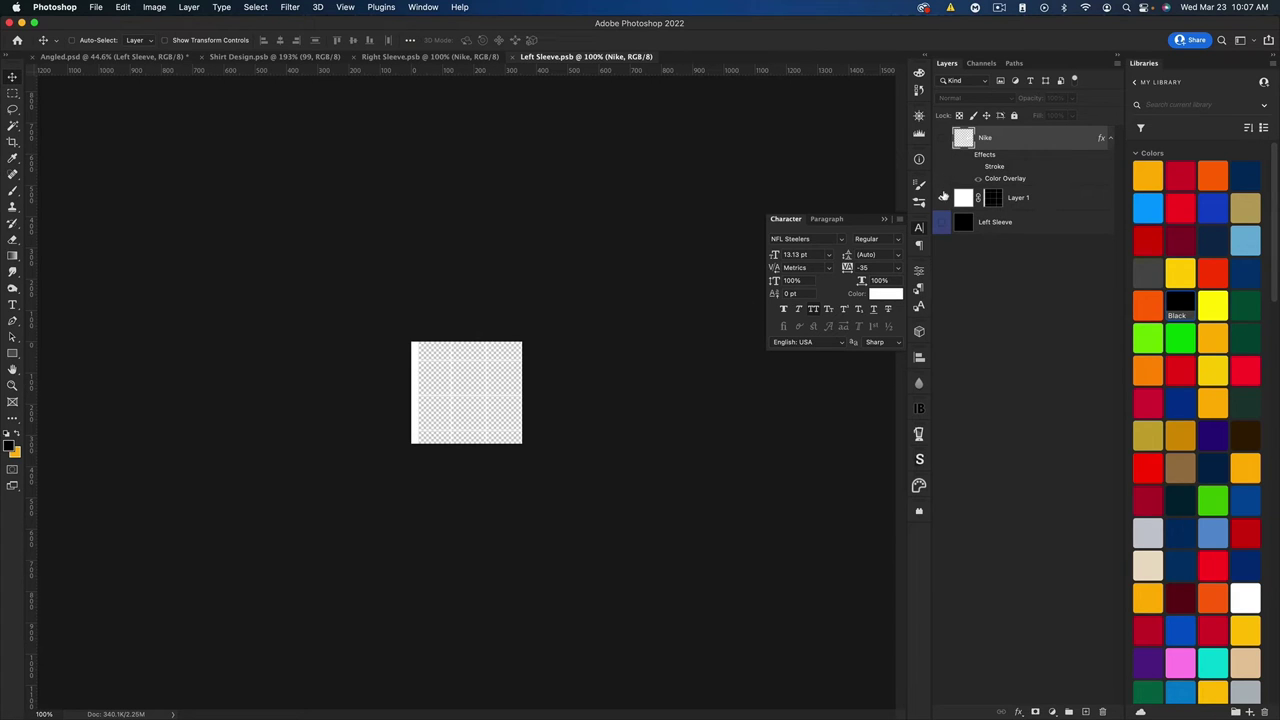
{"action": "left_click", "coordinate": [942, 198]}
{"action": "left_click", "coordinate": [390, 57]}
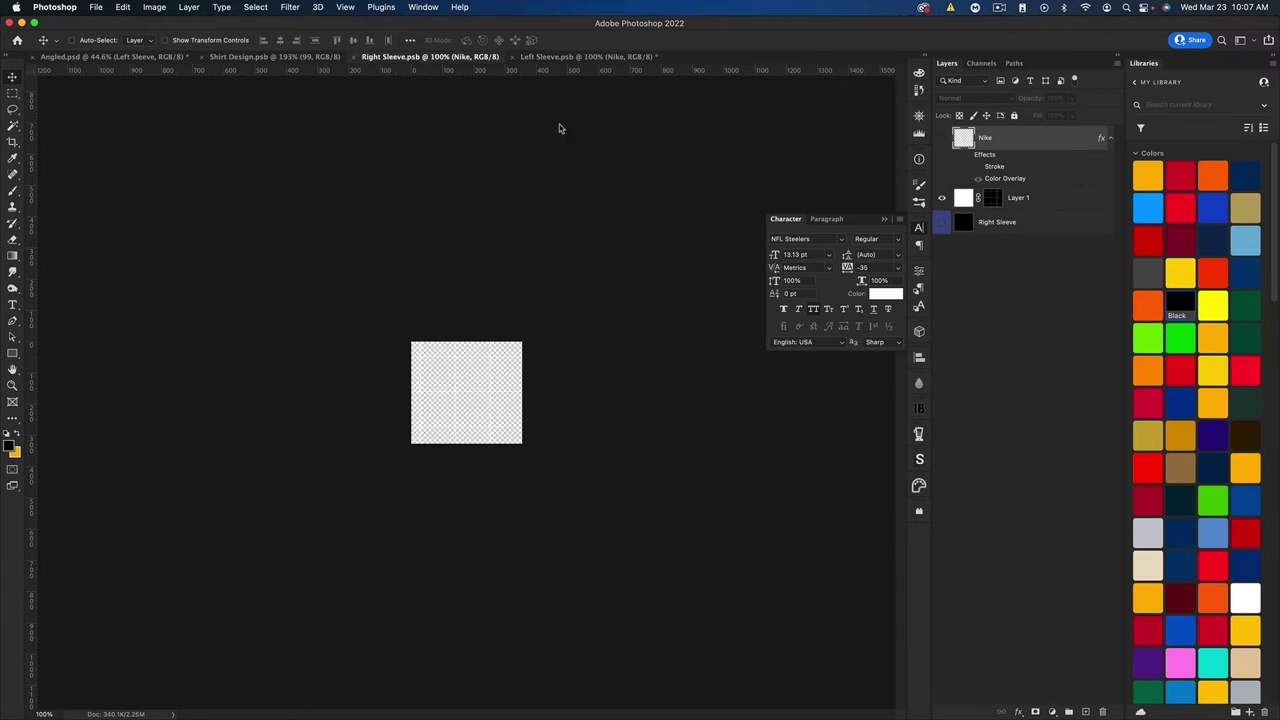
{"action": "left_click", "coordinate": [941, 199]}
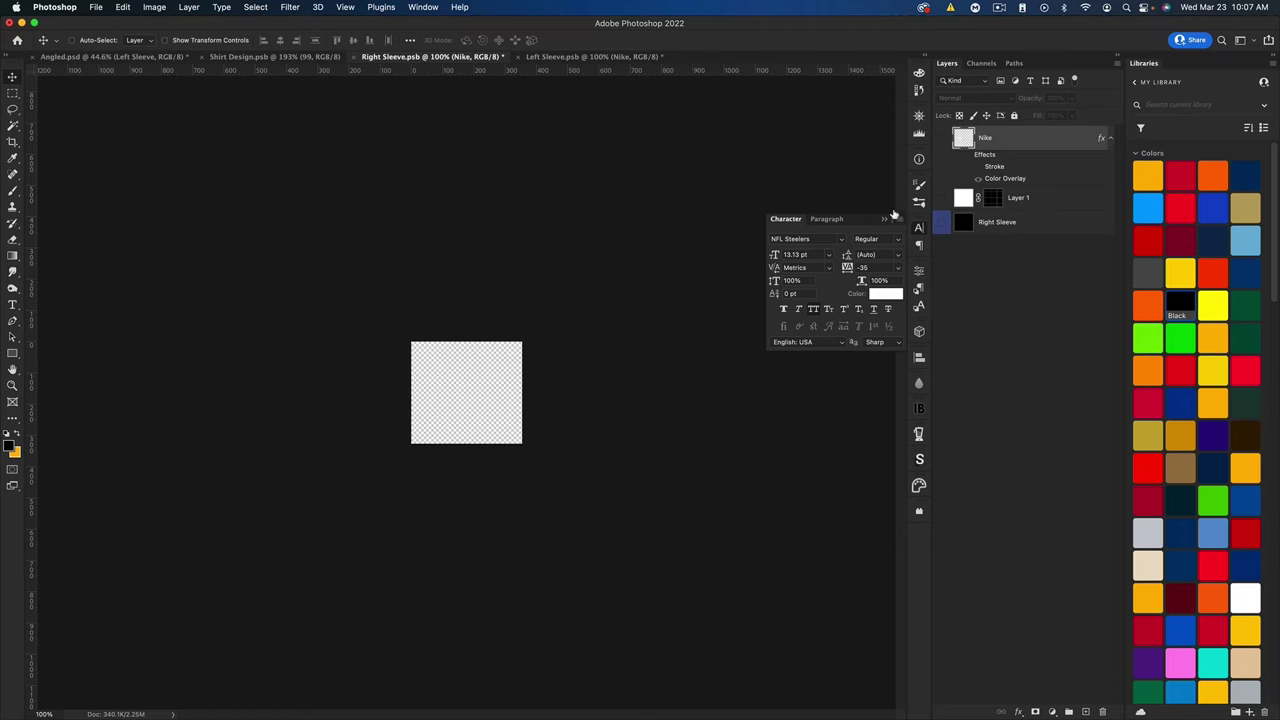
- Show the black background layer in both the Left Sleeve and Right Sleeve documents
{"action": "key", "text": "super+equal"}
{"action": "key", "text": "super+equal"}
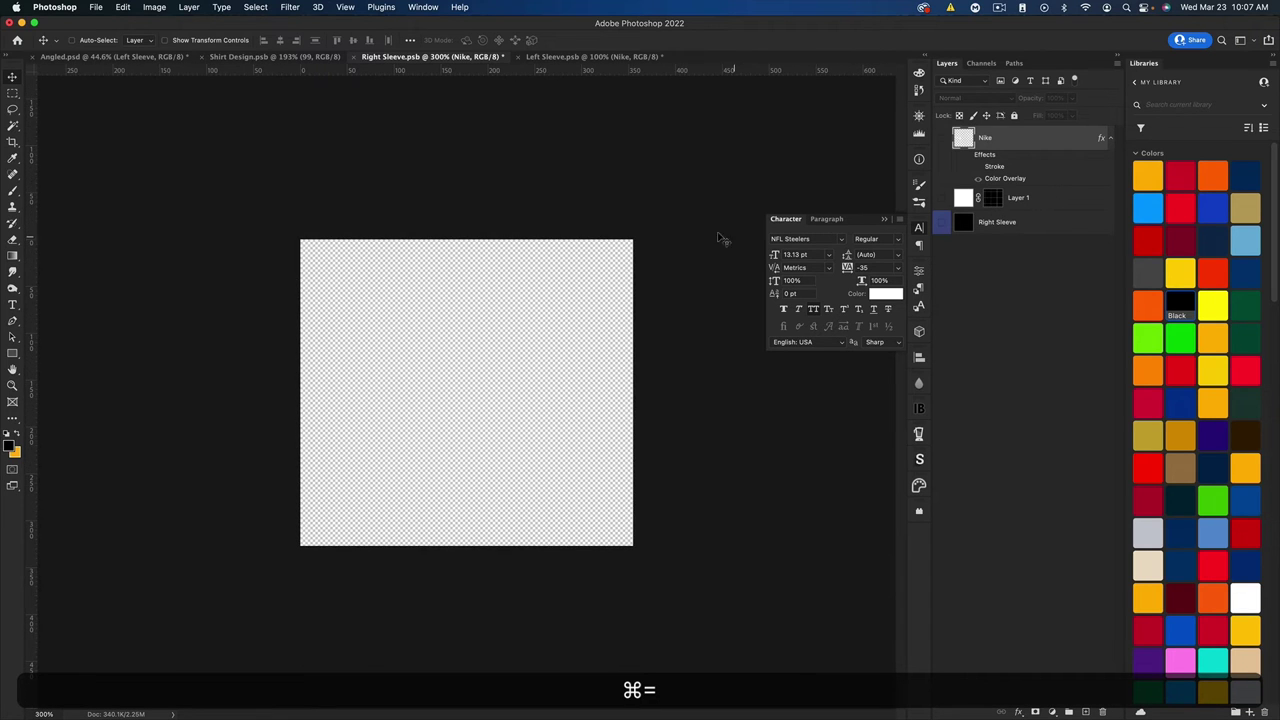
{"action": "left_click", "coordinate": [578, 58]}
{"action": "key", "text": "super+equal"}
{"action": "key", "text": "super+equal"}
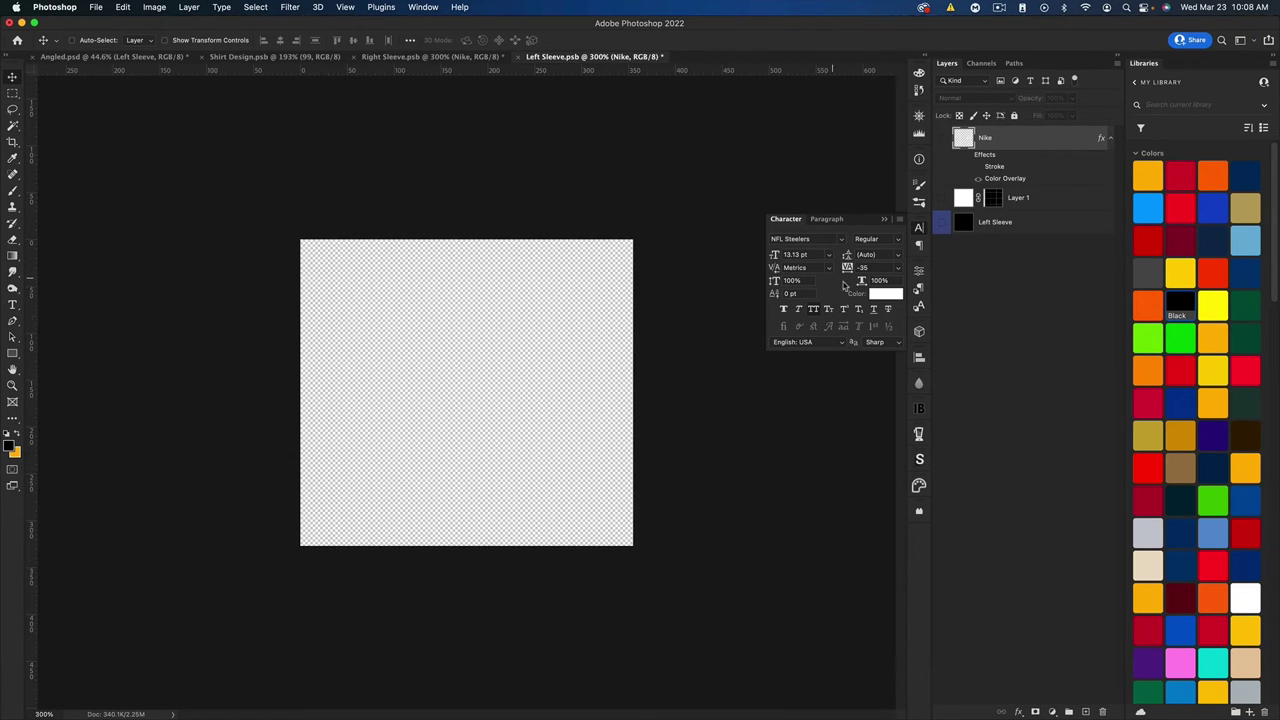
{"action": "left_click", "coordinate": [943, 223]}
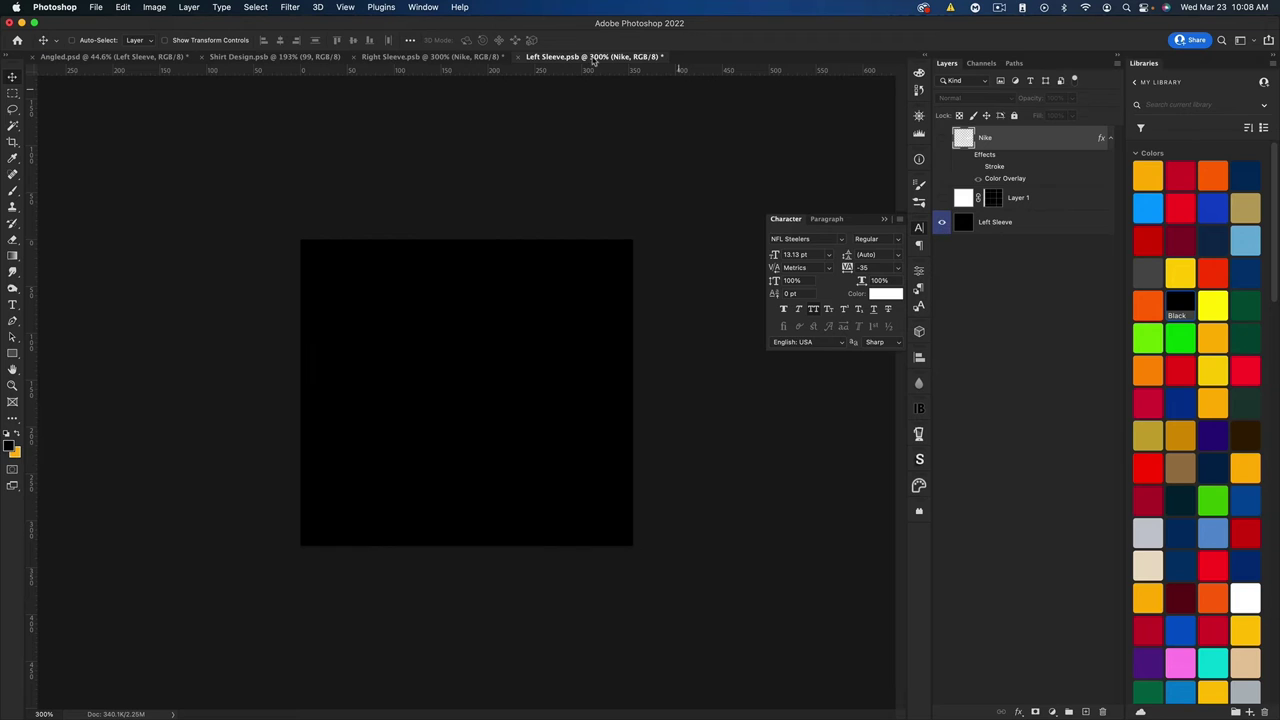
{"action": "left_click", "coordinate": [418, 57]}
{"action": "left_click", "coordinate": [941, 222]}
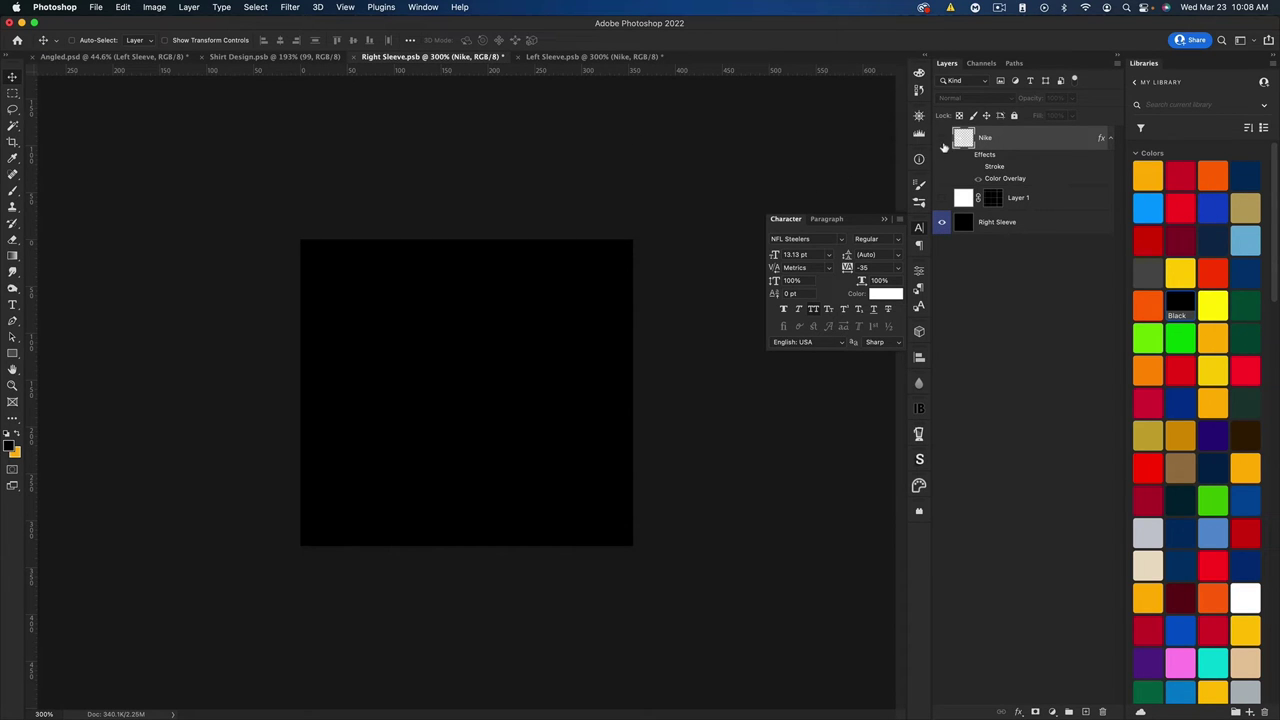
- Show the Nike swoosh layer in Right Sleeve and paste the copied Bevel & Emboss, Inner Shadow and Drop Shadow style onto it
{"action": "left_click", "coordinate": [941, 140]}
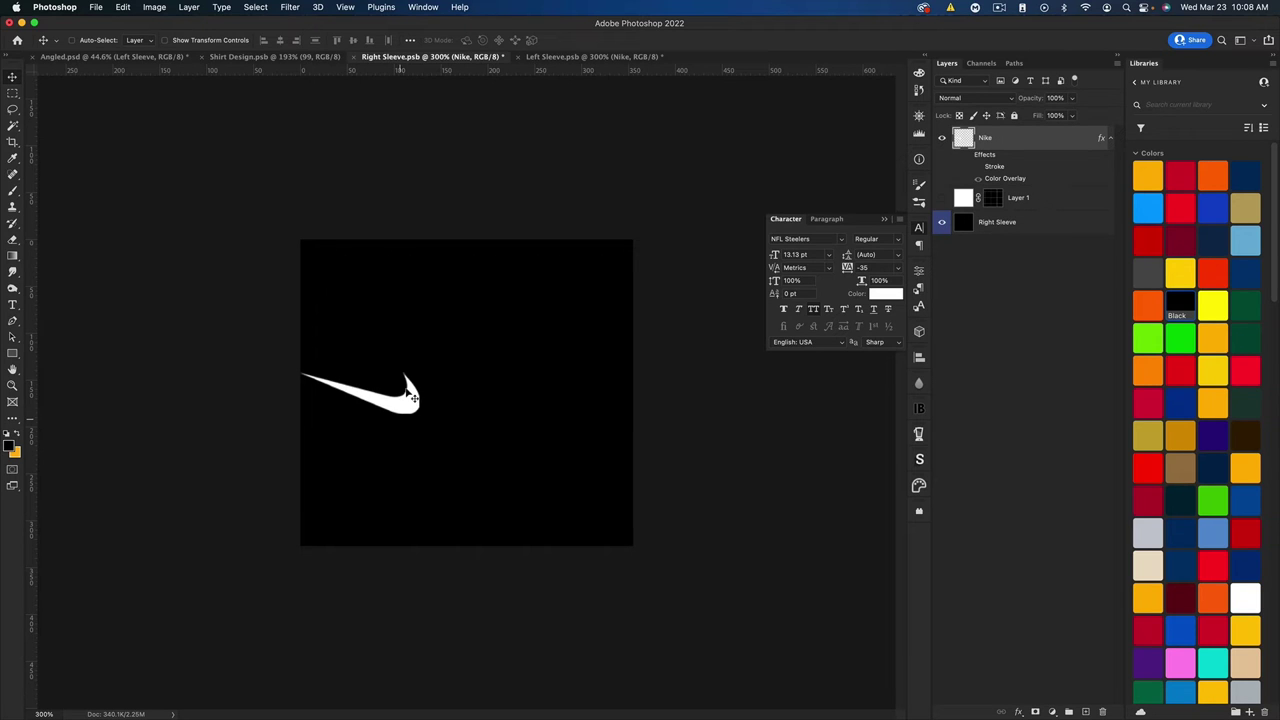
{"action": "right_click", "coordinate": [1008, 143]}
{"action": "left_click", "coordinate": [1062, 441]}
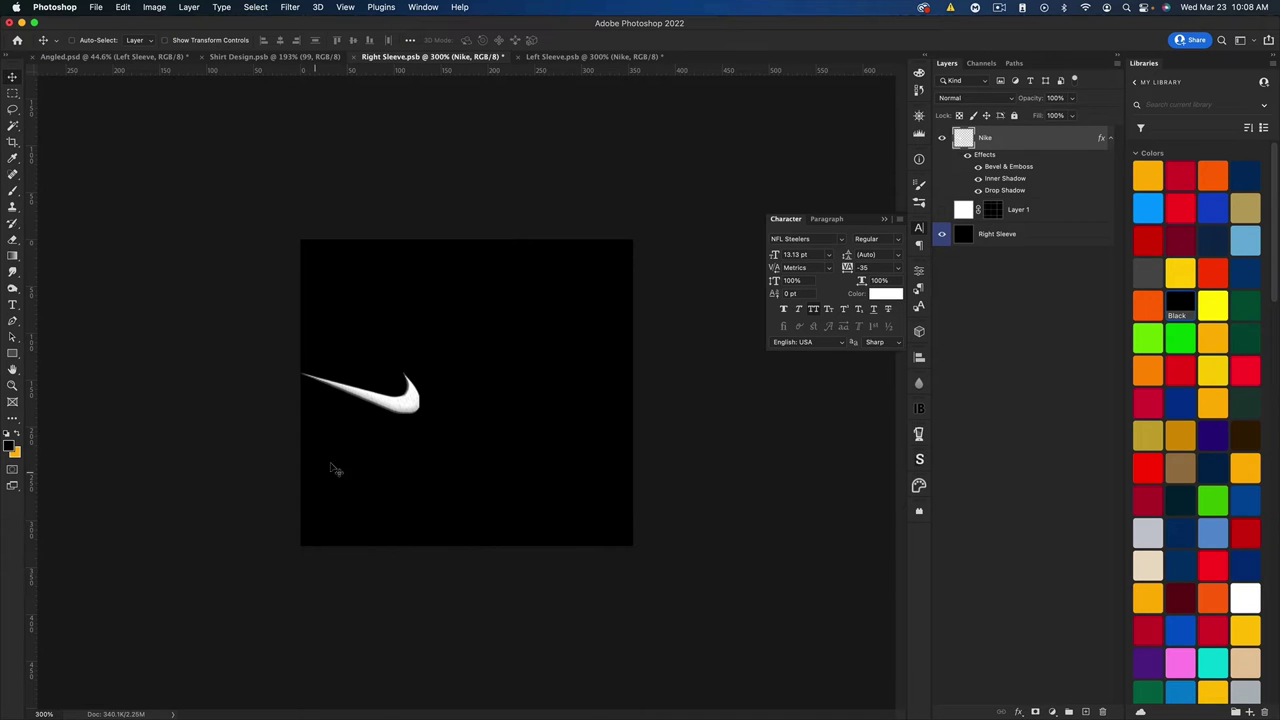
- Add a Color Overlay to the Nike swoosh using the gold background color at 100% opacity
{"action": "double_click", "coordinate": [1020, 153]}
{"action": "left_click", "coordinate": [671, 597]}
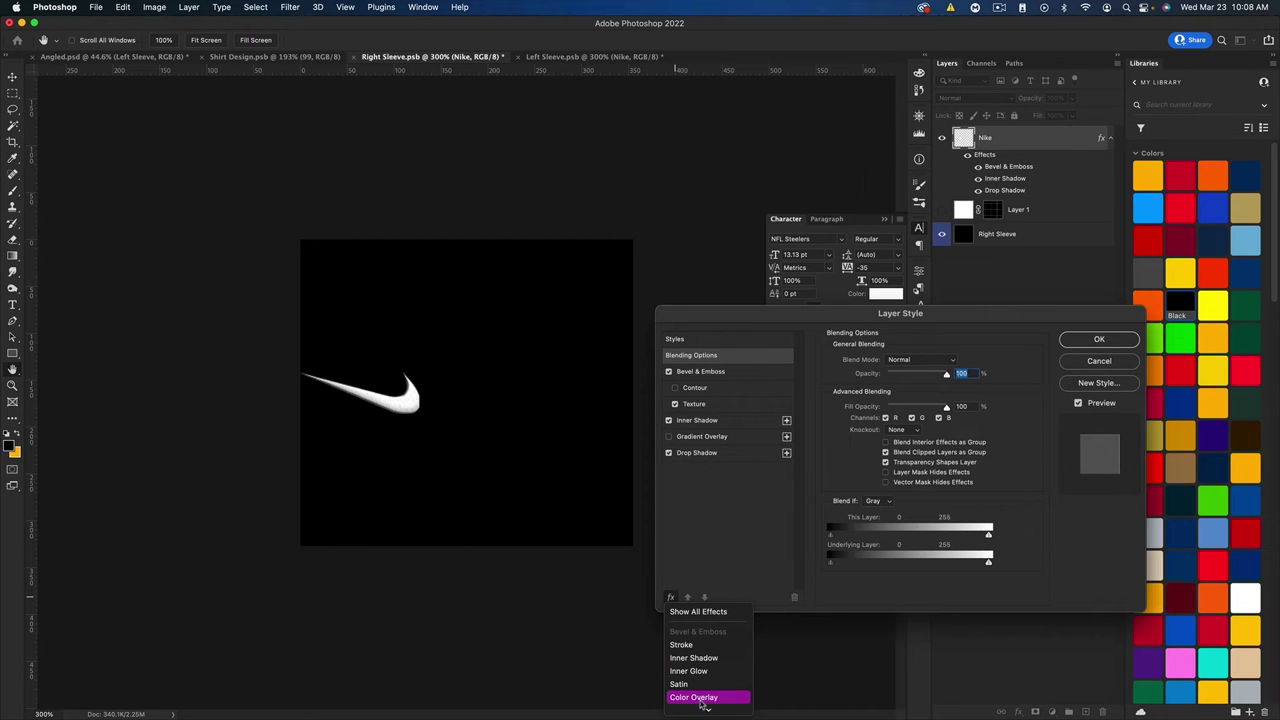
{"action": "key", "text": "Return"}
{"action": "left_click", "coordinate": [953, 361]}
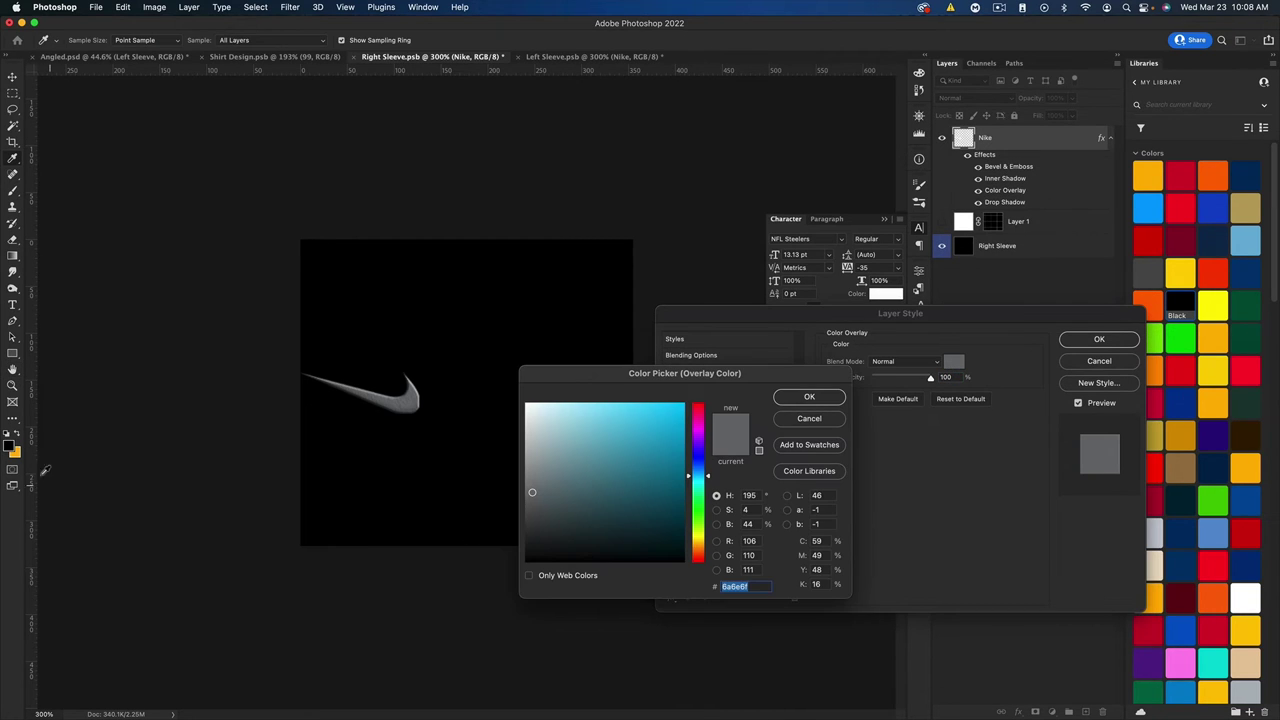
{"action": "left_click", "coordinate": [14, 452]}
{"action": "left_click", "coordinate": [809, 398]}
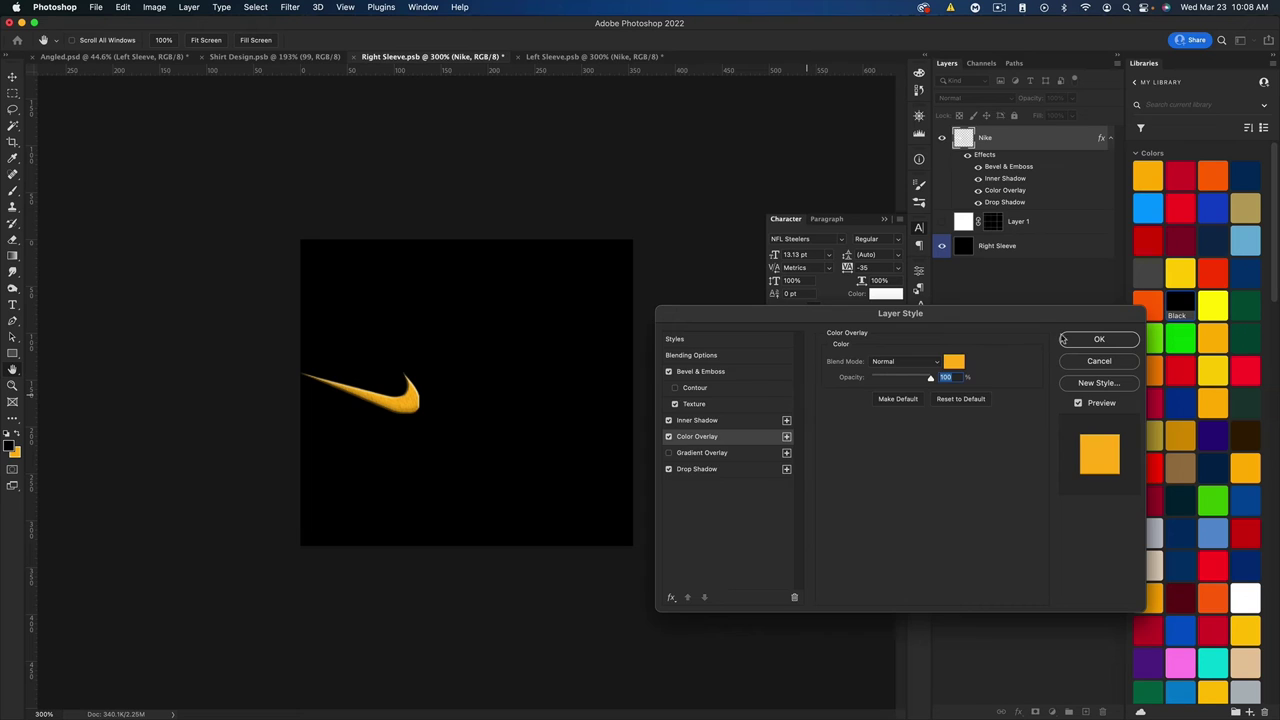
{"action": "left_click", "coordinate": [1064, 339]}
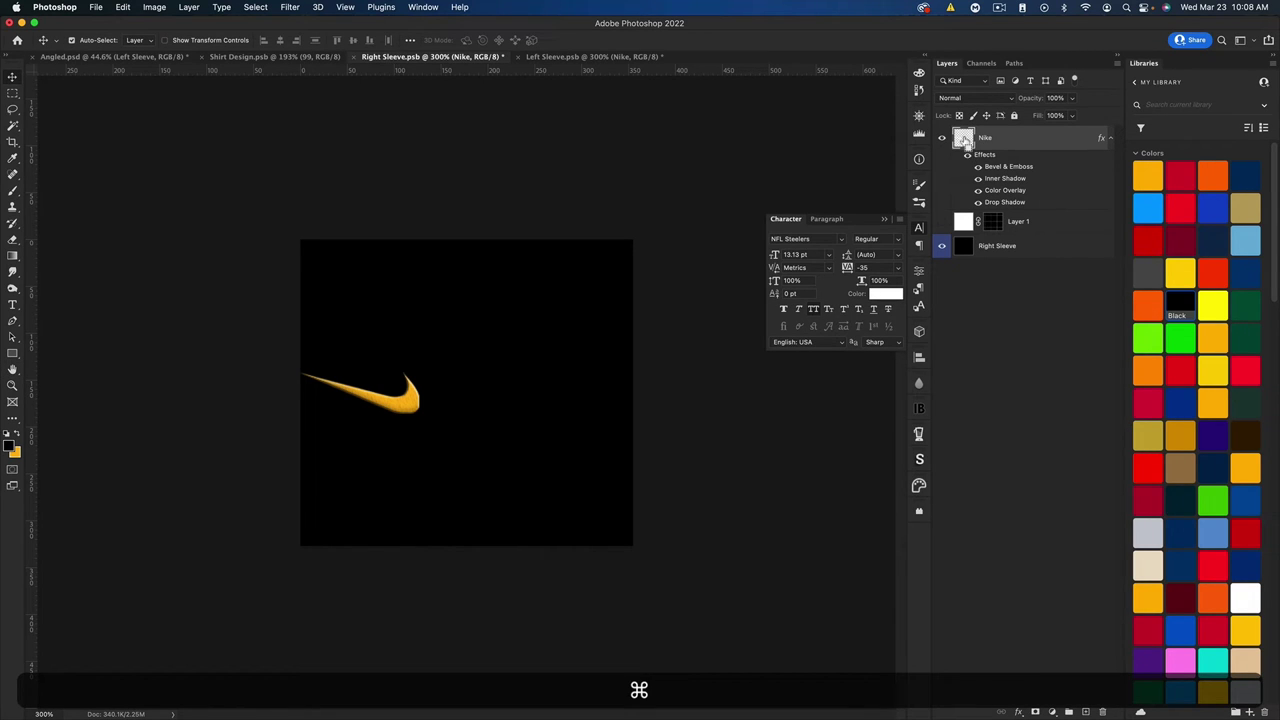
- Load the Nike swoosh's outline as a selection and create a white (ffffff) Solid Color fill layer from it
{"action": "left_click", "coordinate": [963, 140], "text": "super"}
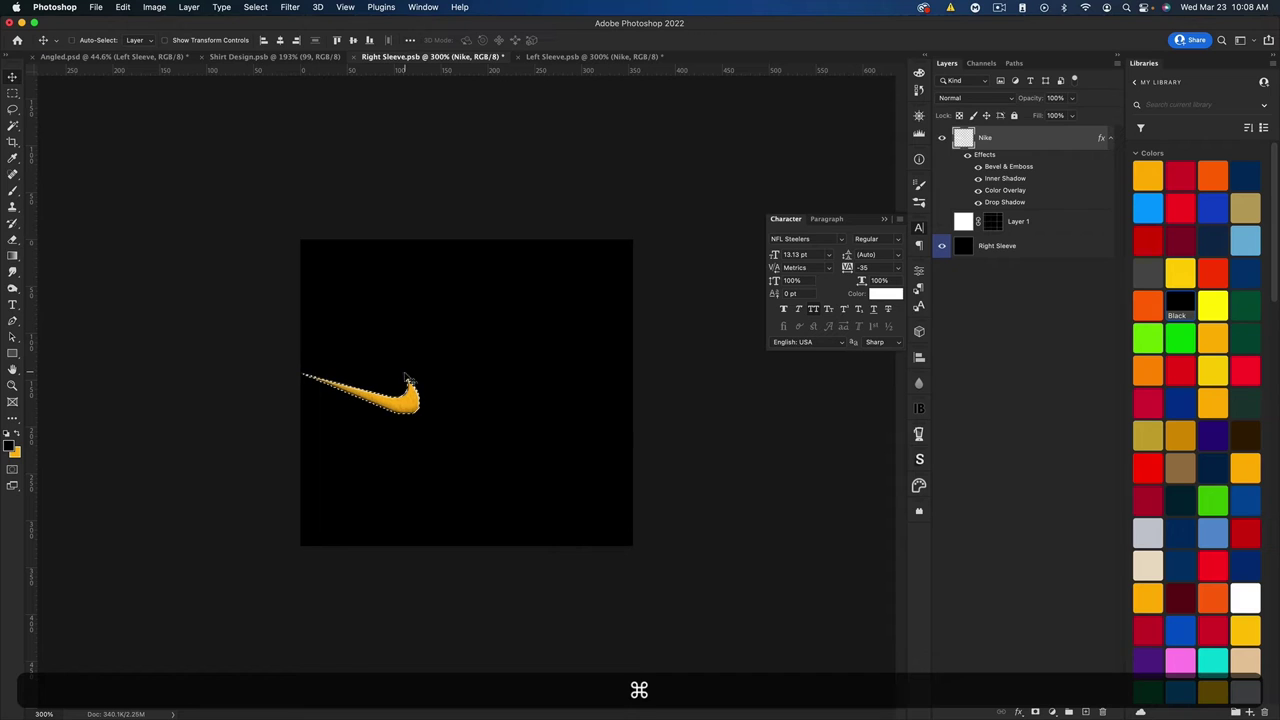
{"action": "left_click", "coordinate": [1052, 711]}
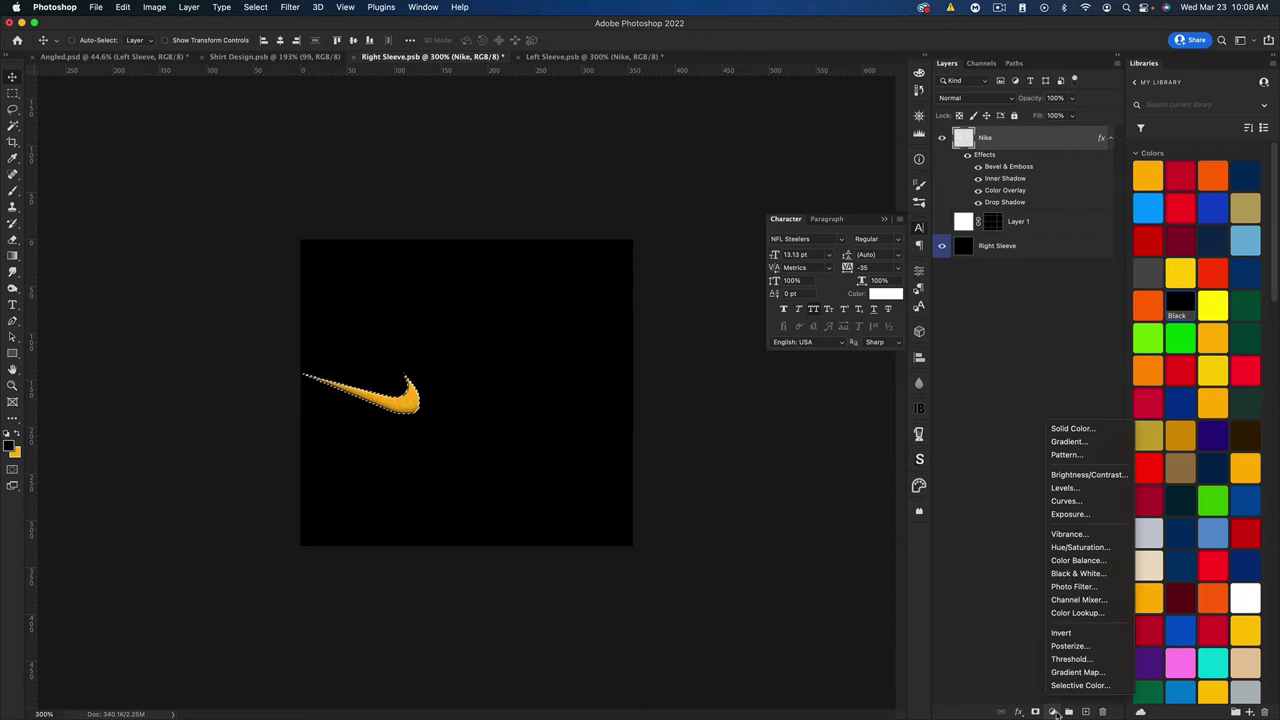
{"action": "left_click", "coordinate": [1058, 429]}
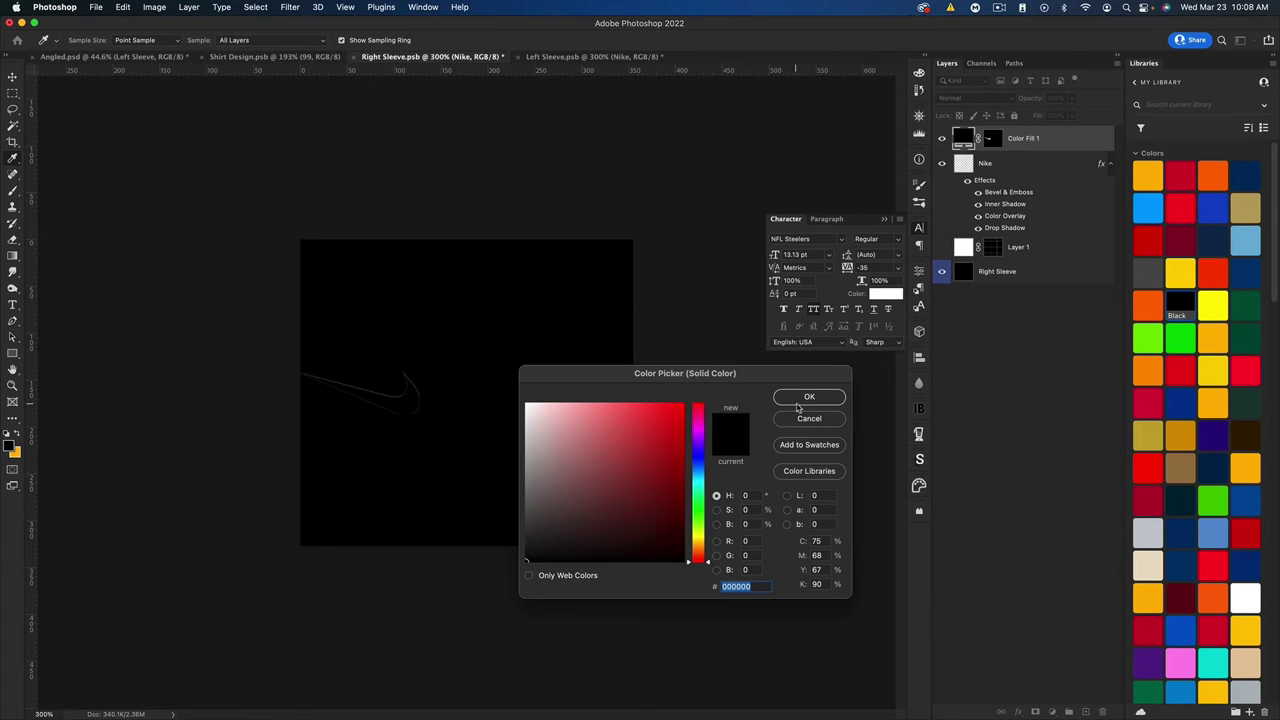
{"action": "left_click", "coordinate": [809, 397]}
{"action": "double_click", "coordinate": [962, 137]}
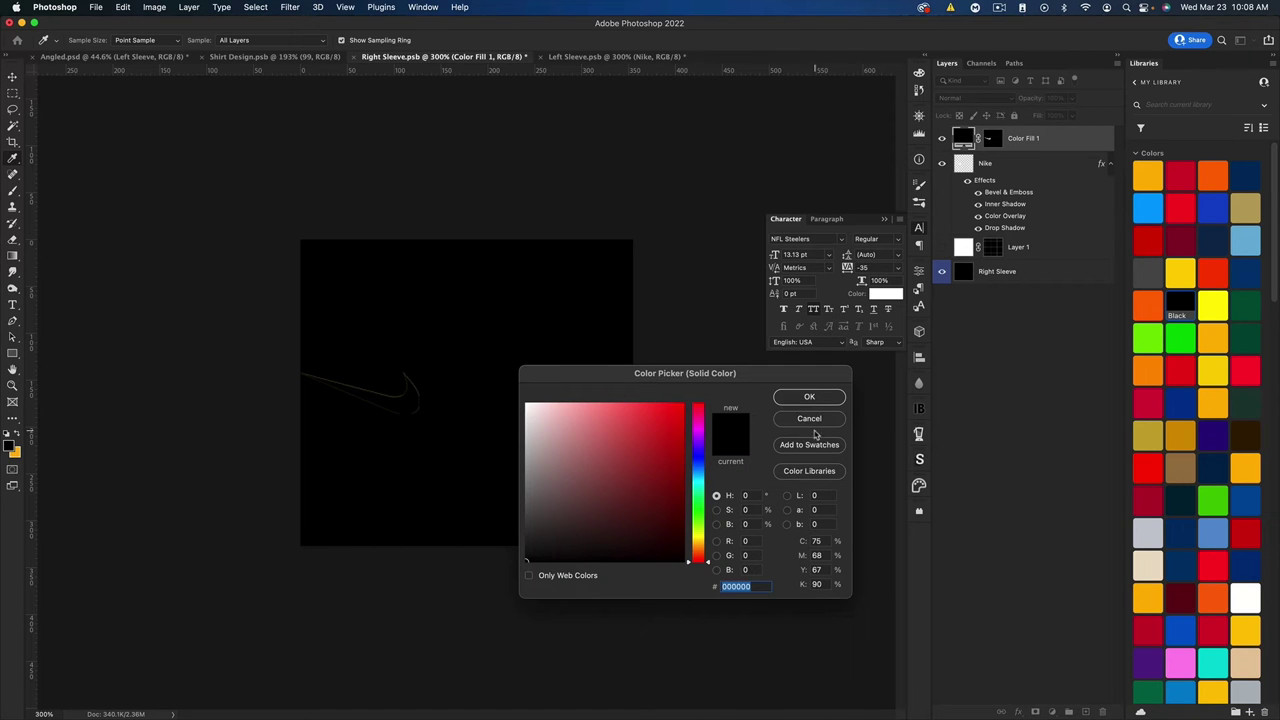
{"action": "left_click", "coordinate": [810, 397]}
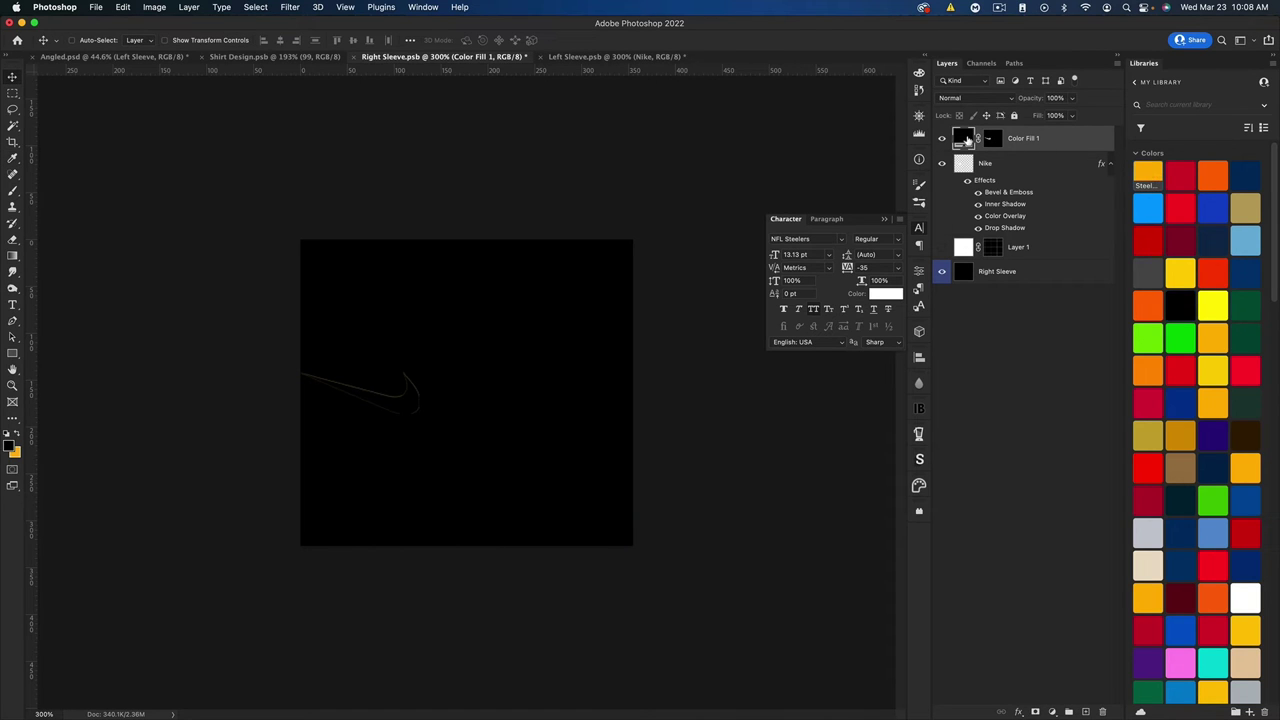
{"action": "double_click", "coordinate": [962, 137]}
{"action": "left_click_drag", "start_coordinate": [608, 503], "coordinate": [493, 353]}
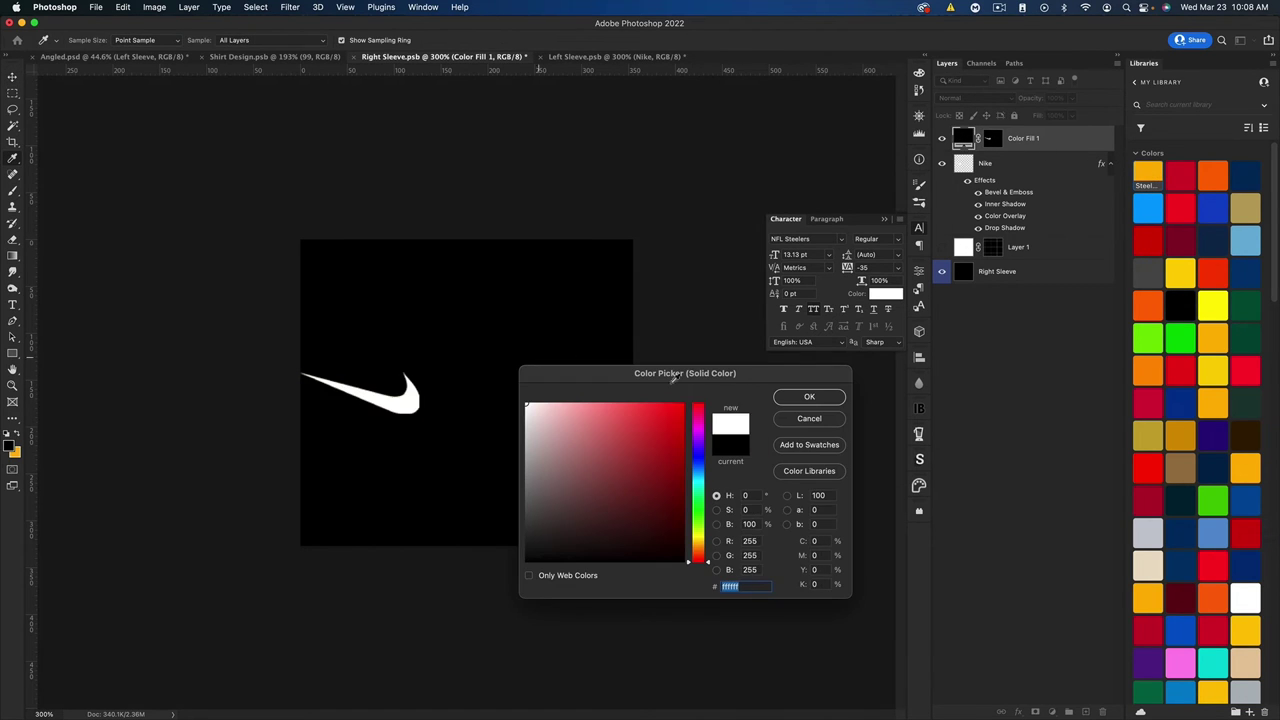
{"action": "left_click", "coordinate": [809, 397]}
- Move the Nike layer's effects onto the white swoosh fill layer and turn off its Color Overlay
{"action": "left_click_drag", "start_coordinate": [980, 181], "coordinate": [1020, 145]}
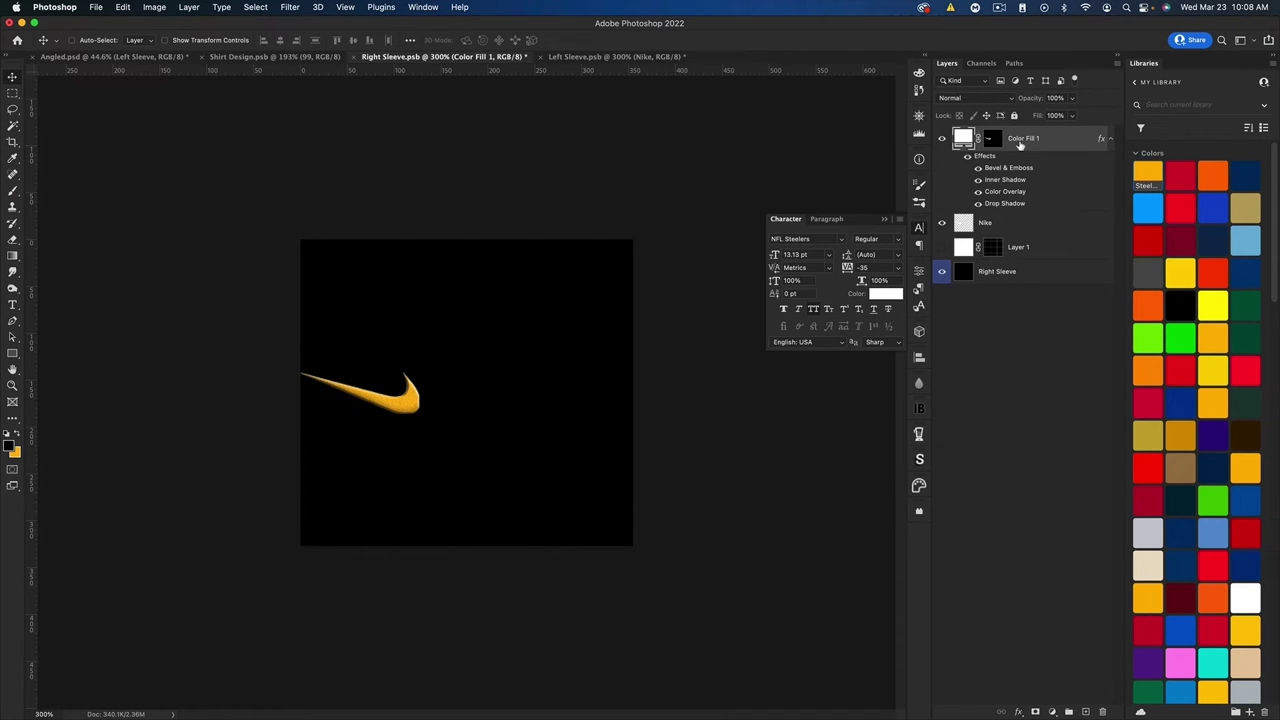
{"action": "left_click", "coordinate": [978, 191]}
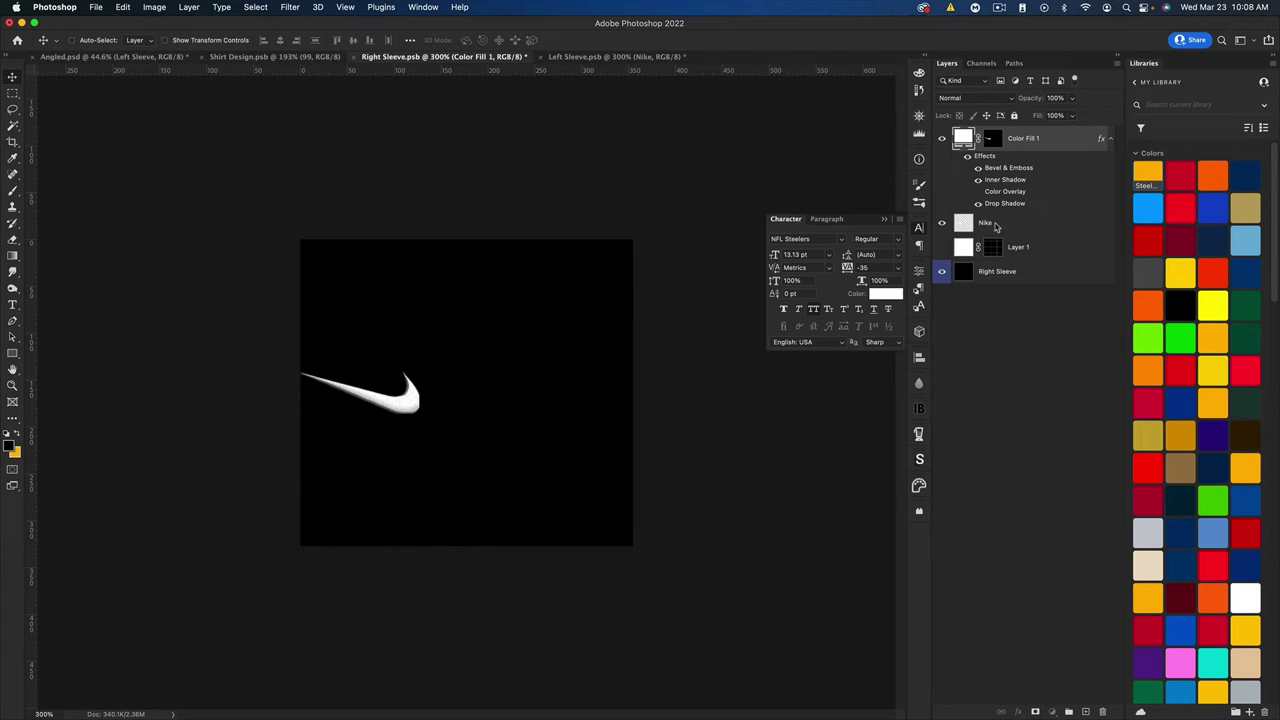
- Delete the original Nike layer and rename the white fill layer Nike
{"action": "left_click", "coordinate": [990, 224]}
{"action": "key", "text": "BackSpace"}
{"action": "double_click", "coordinate": [1023, 142]}
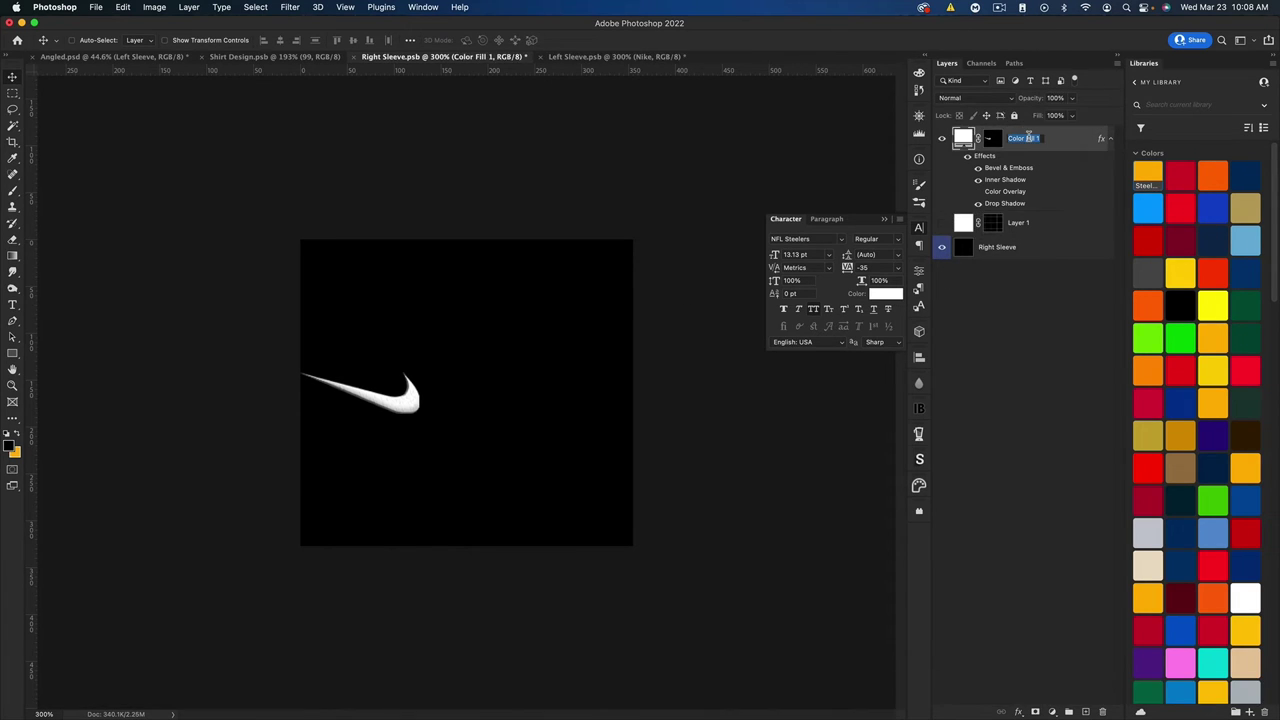
{"action": "type", "text": "Nike"}
{"action": "key", "text": "Return"}
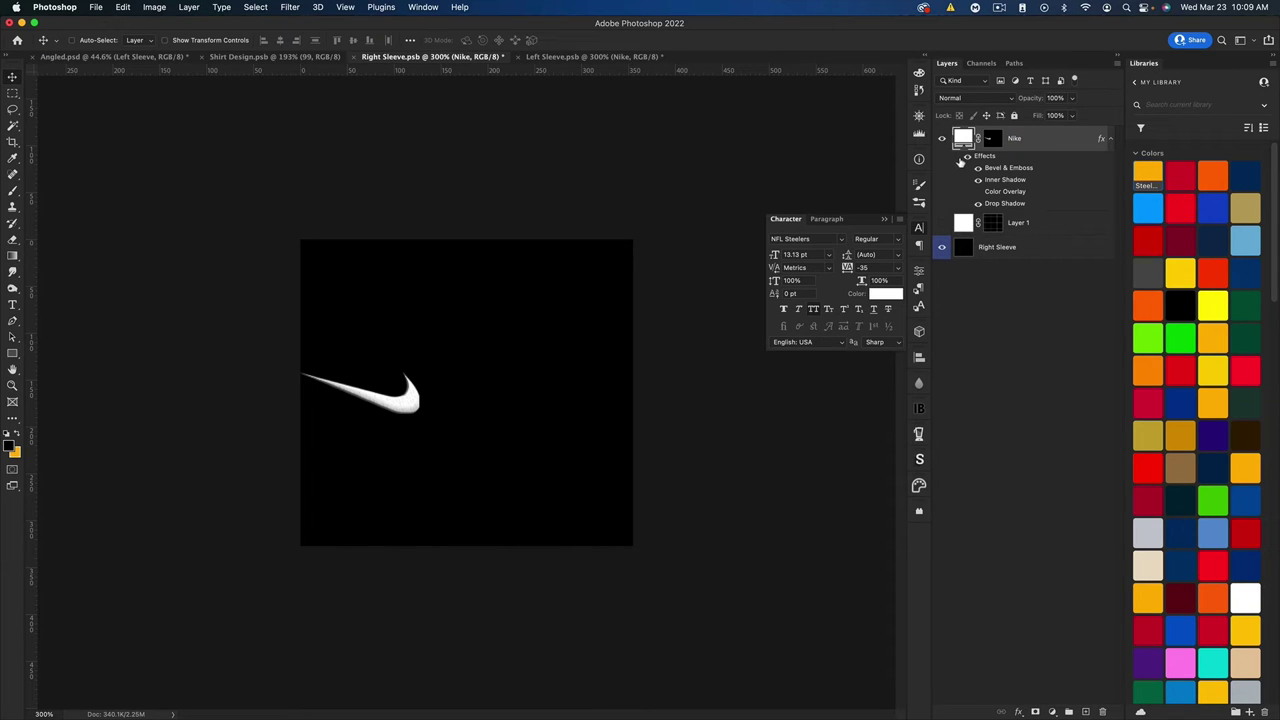
- Try gold and red swatches on the Nike fill layer and set it back to white (ffffff)
{"action": "left_click", "coordinate": [1147, 175]}
{"action": "left_click", "coordinate": [1180, 175]}
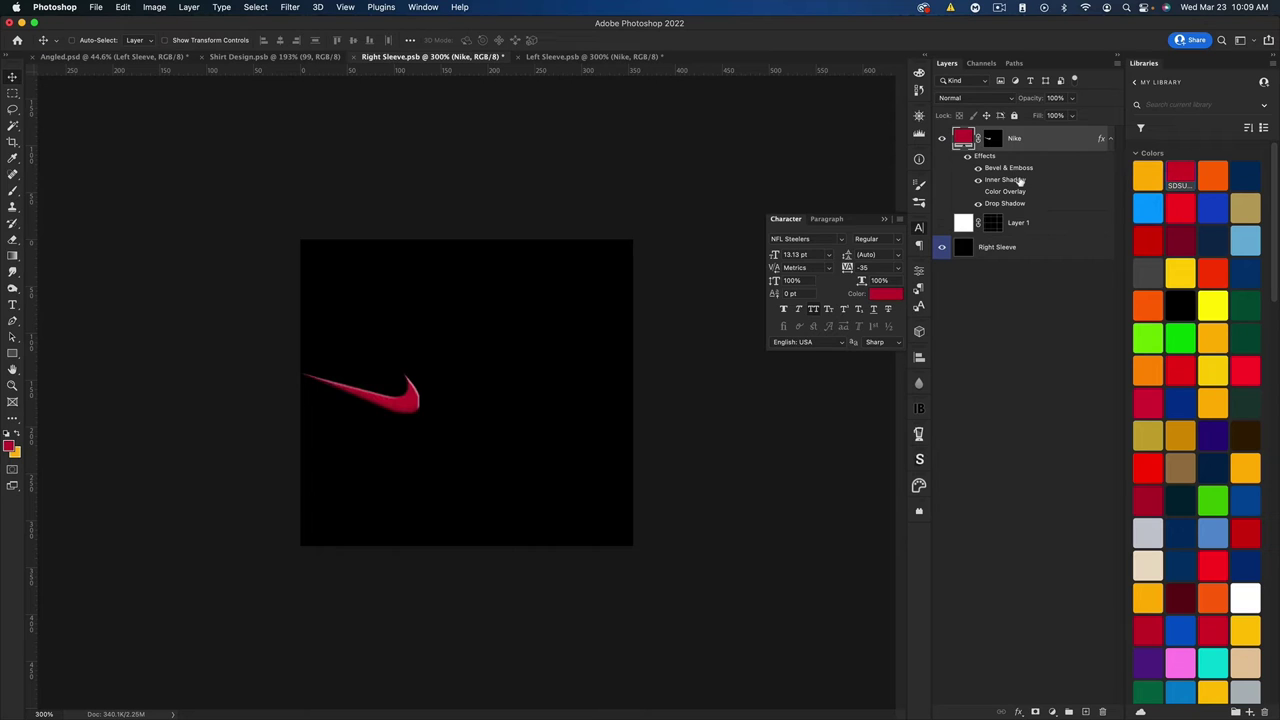
{"action": "left_click", "coordinate": [1147, 175]}
{"action": "double_click", "coordinate": [965, 133]}
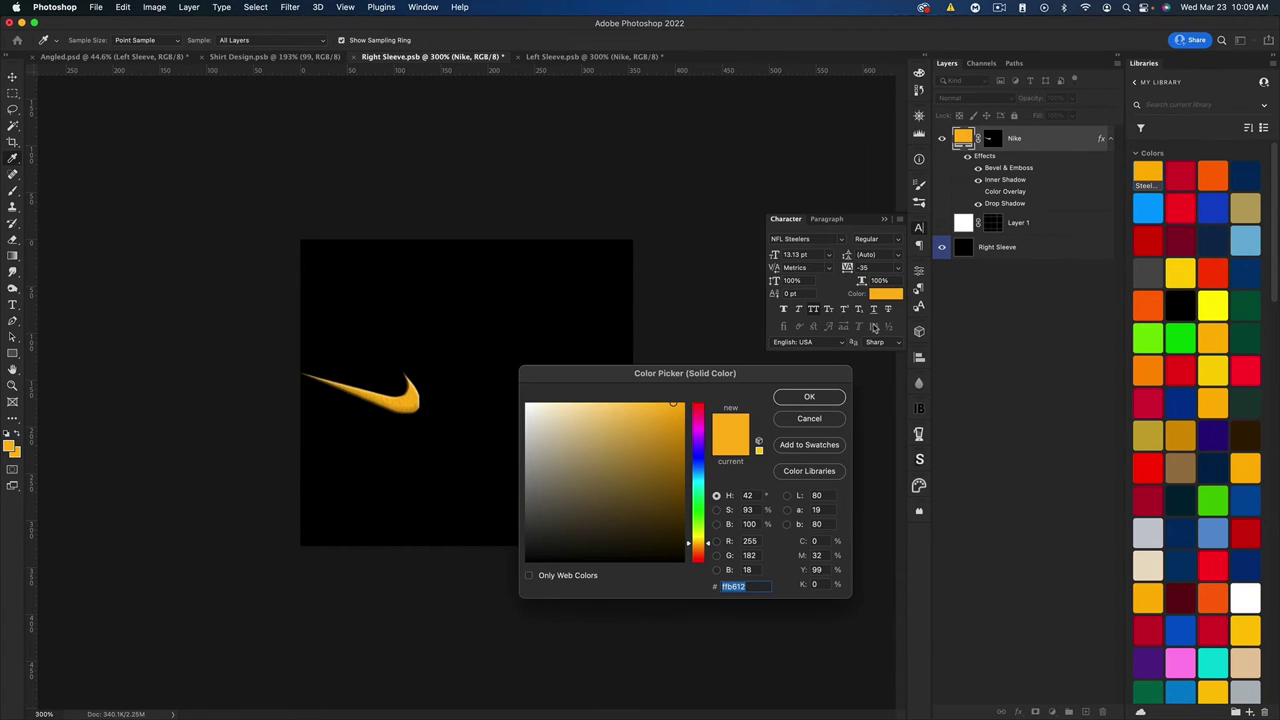
{"action": "type", "text": "ffffff"}
{"action": "left_click", "coordinate": [813, 401]}
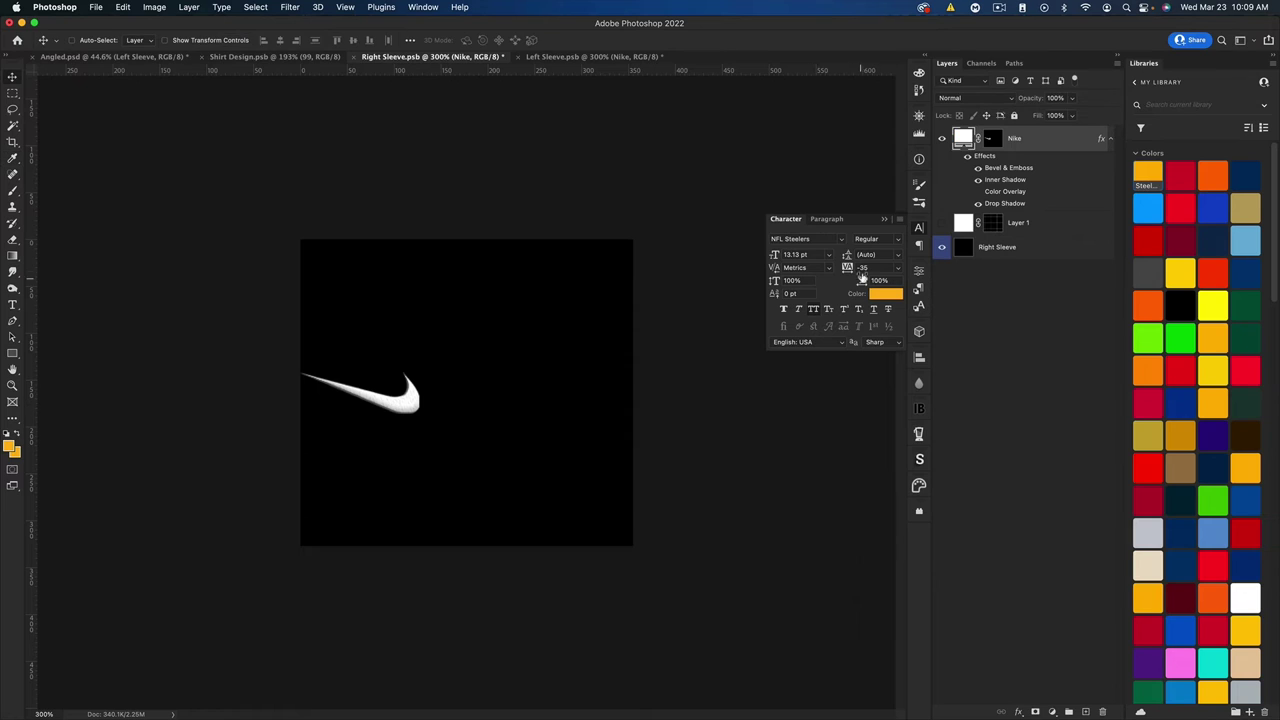
- Move the swoosh up near the upper edge of the Right Sleeve design, save it, and check the Angled.psd mockup
{"action": "left_click", "coordinate": [885, 219]}
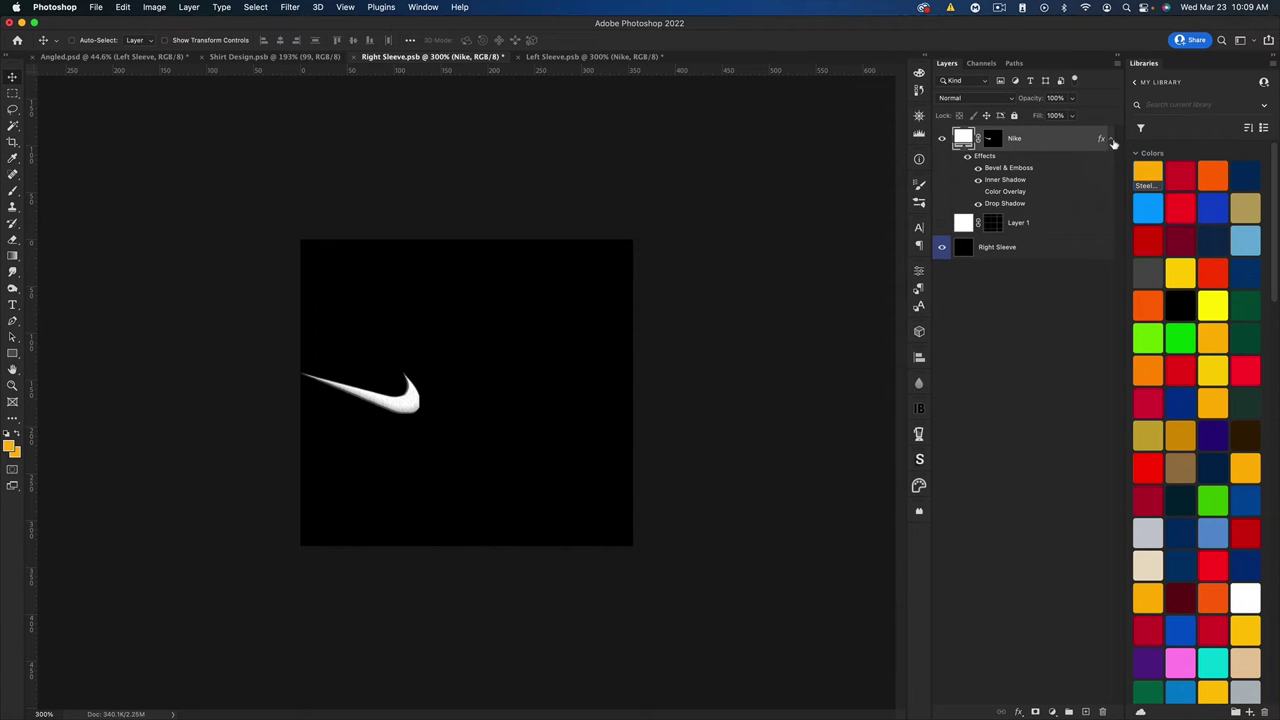
{"action": "left_click", "coordinate": [1111, 140]}
{"action": "left_click_drag", "start_coordinate": [390, 388], "coordinate": [384, 303]}
{"action": "key", "text": "super+s"}
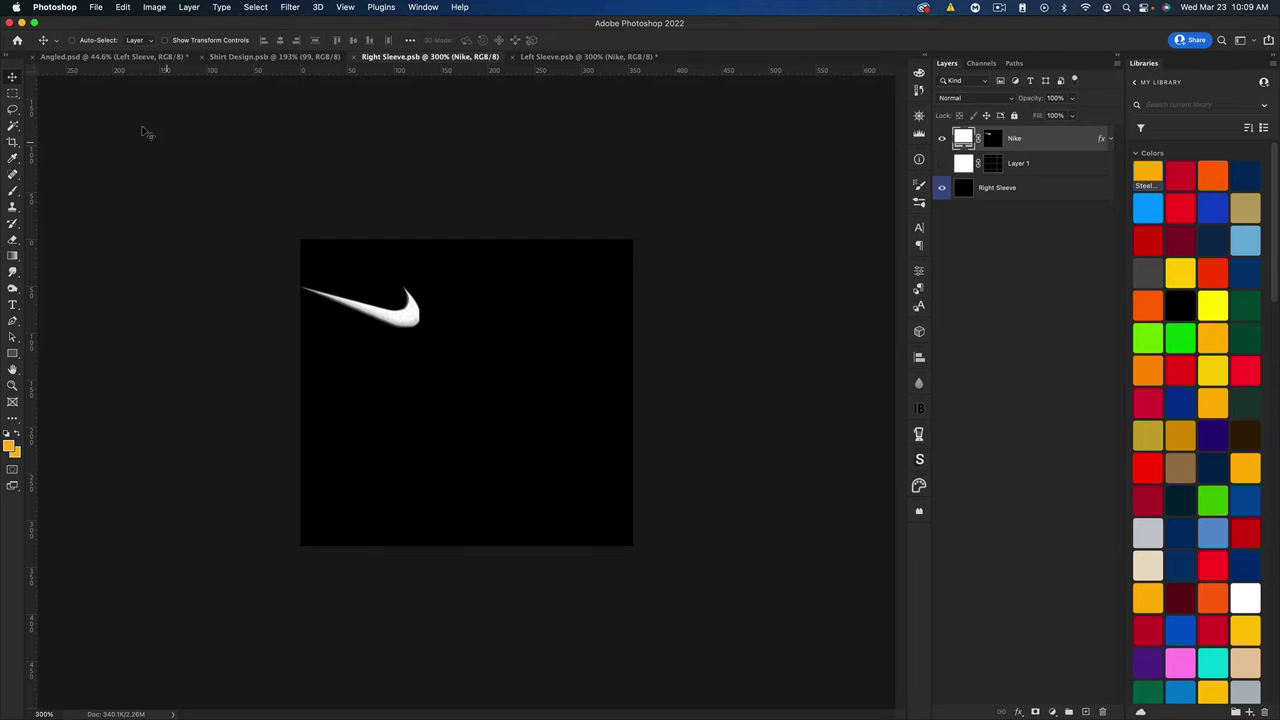
{"action": "left_click", "coordinate": [66, 58]}
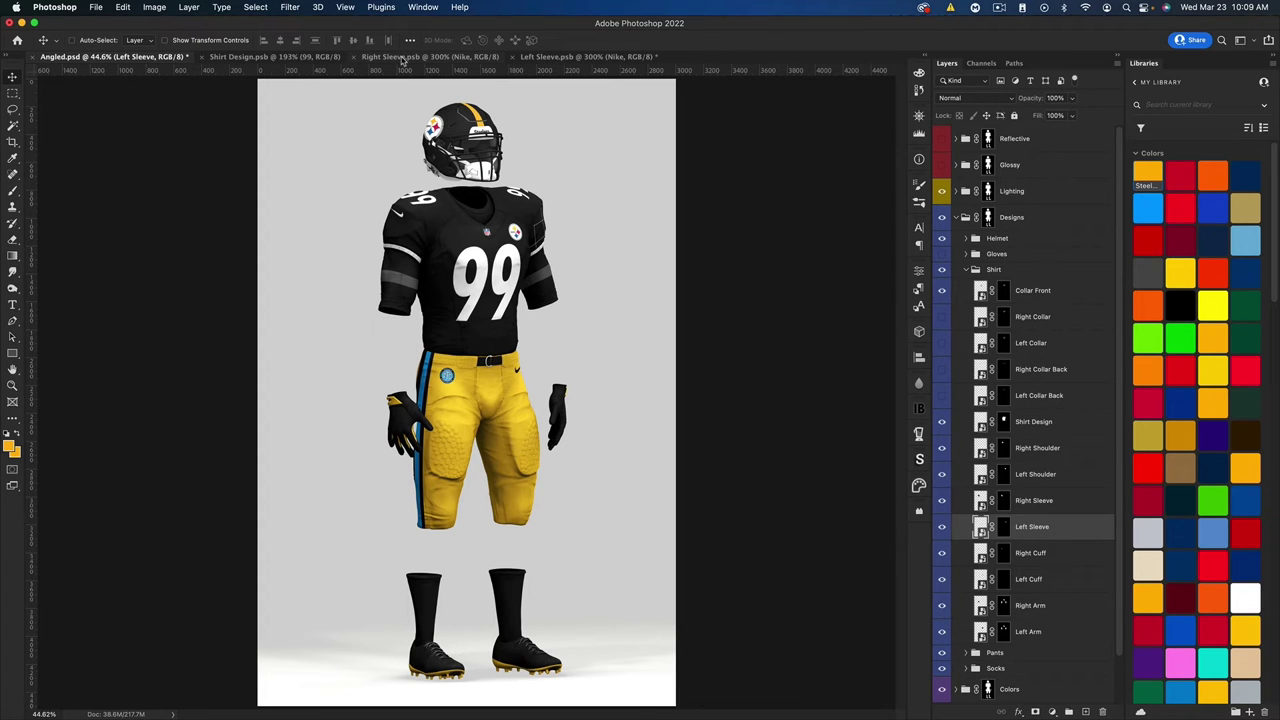
- Show the Nike layer in Left Sleeve.psb, save it, and check the sleeve in the Angled.psd mockup
{"action": "left_click", "coordinate": [405, 57]}
{"action": "left_click", "coordinate": [528, 57]}
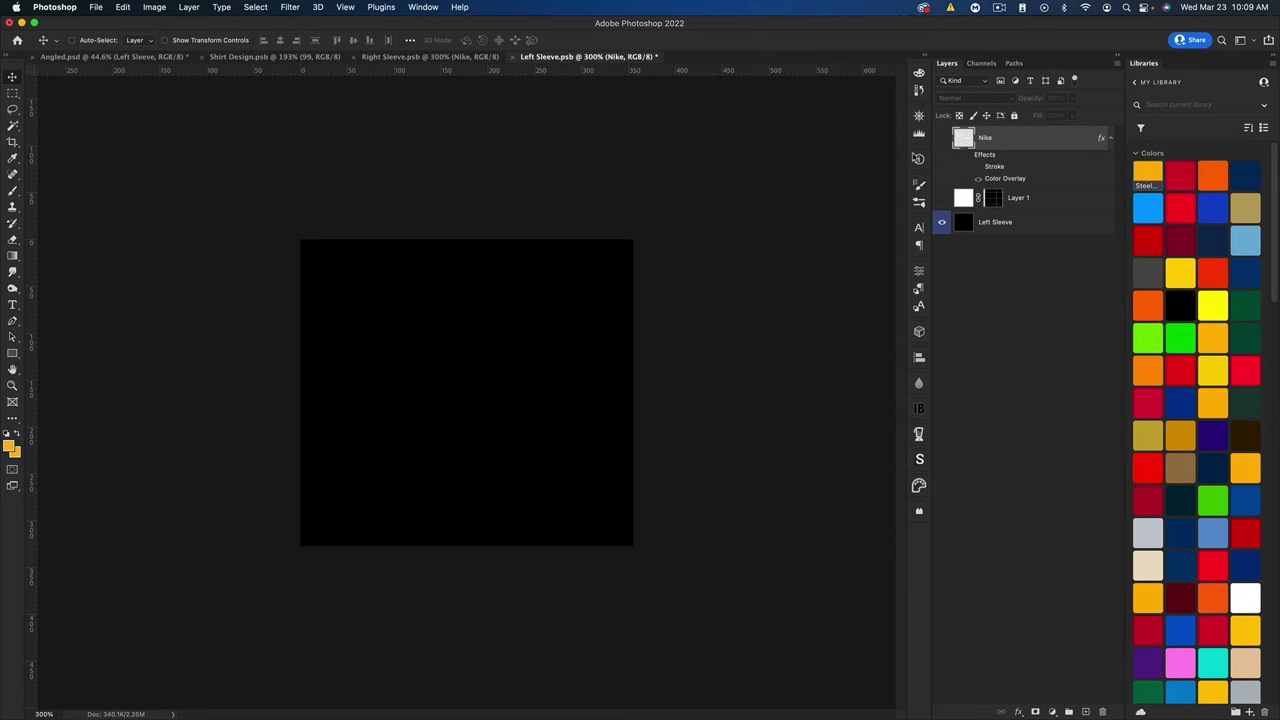
{"action": "left_click", "coordinate": [942, 139]}
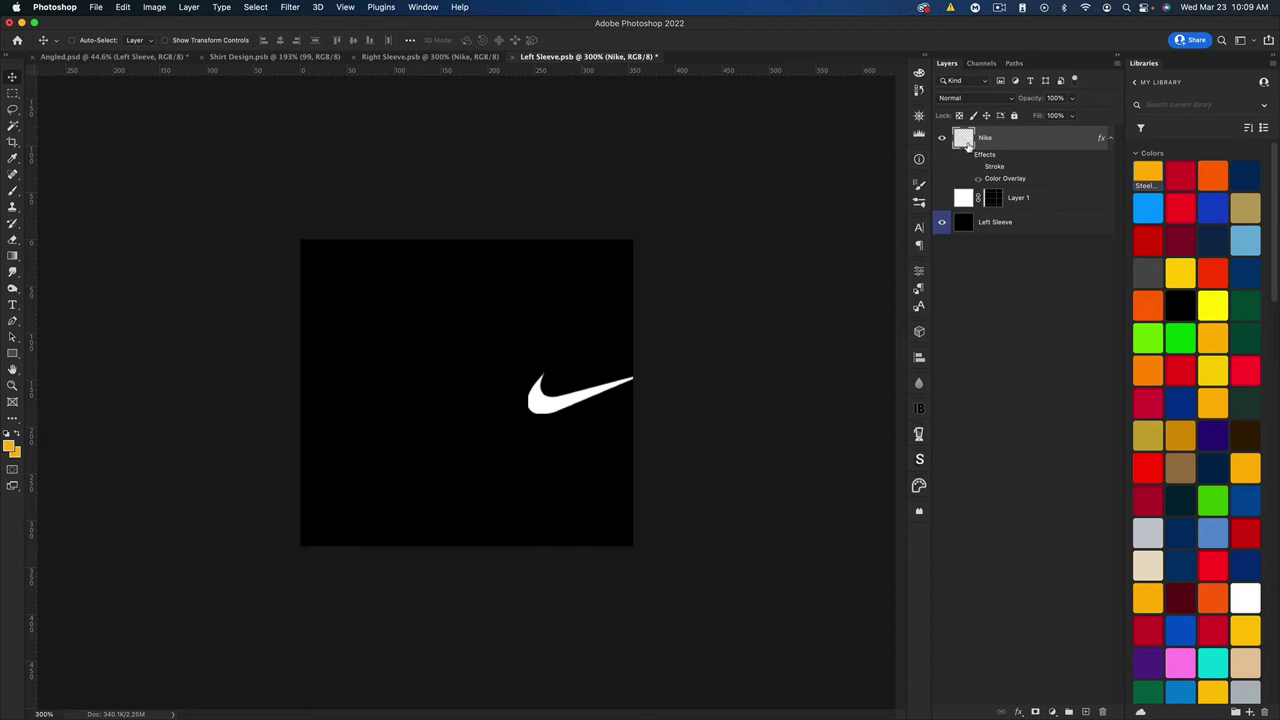
{"action": "key", "text": "super+s"}
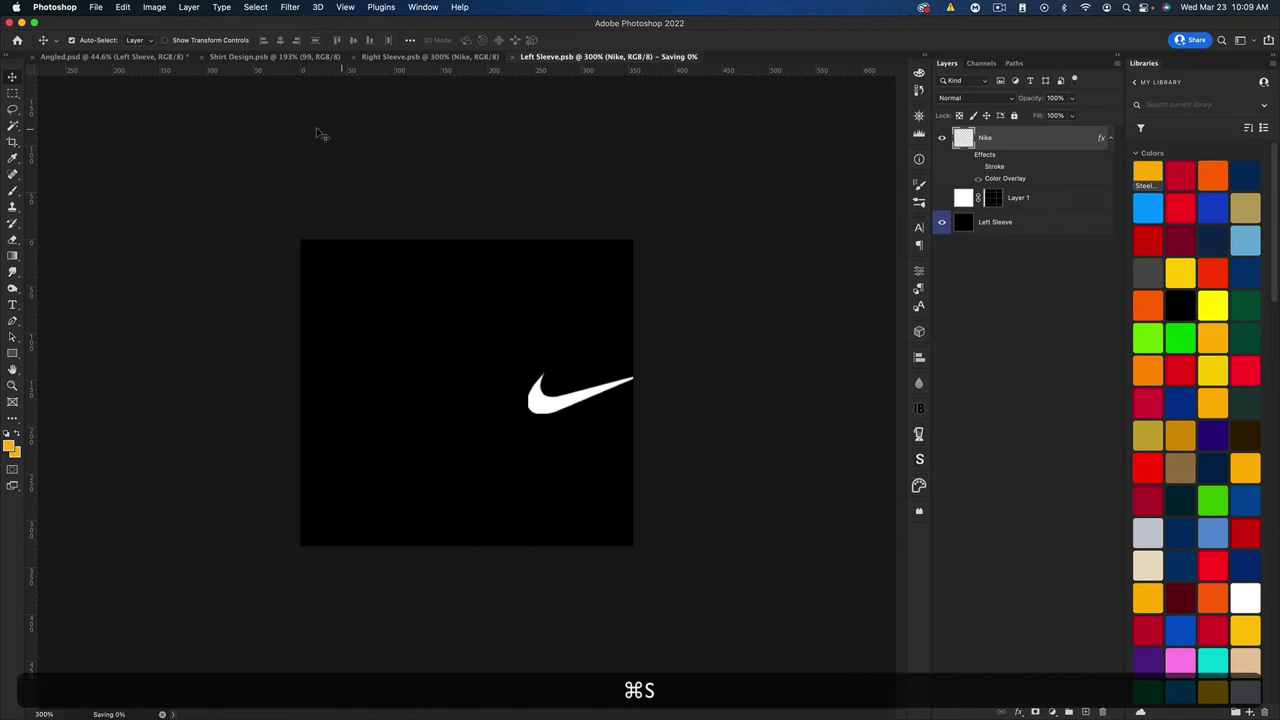
{"action": "left_click", "coordinate": [78, 58]}
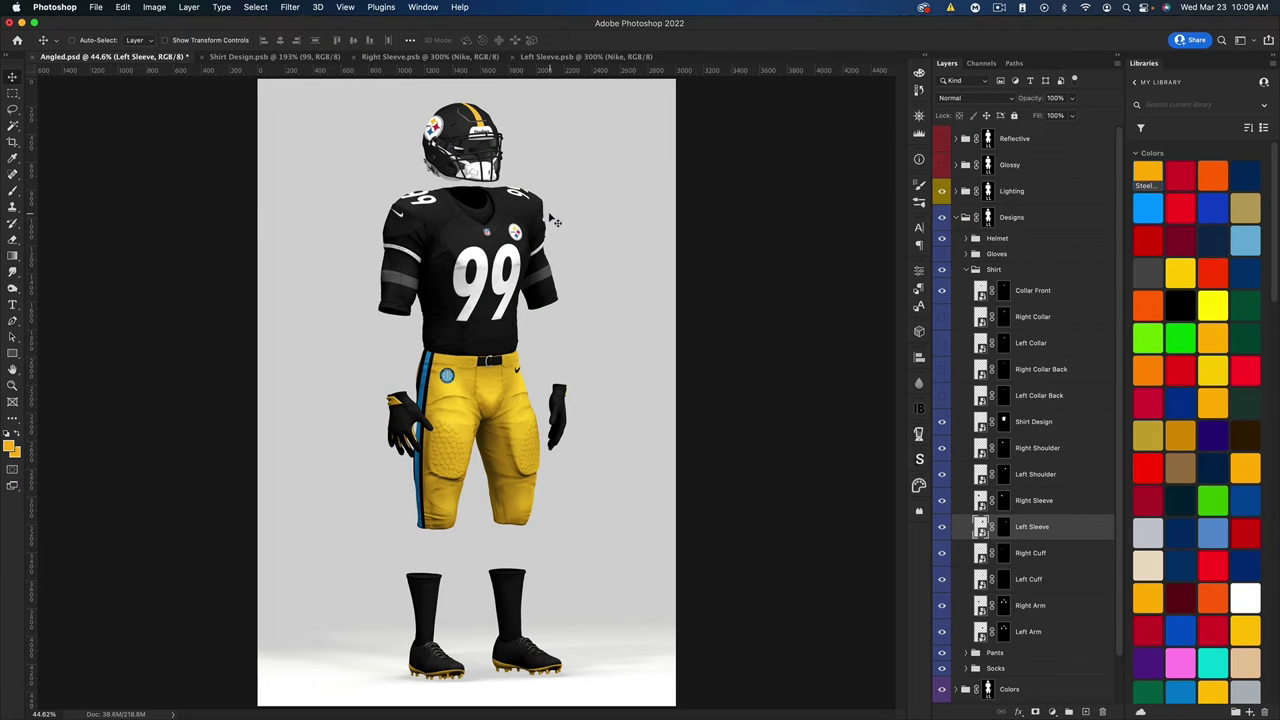
- Copy the textured Nike fill layer from Right Sleeve.psb into Left Sleeve.psb and flip it horizontally
{"action": "left_click", "coordinate": [551, 58]}
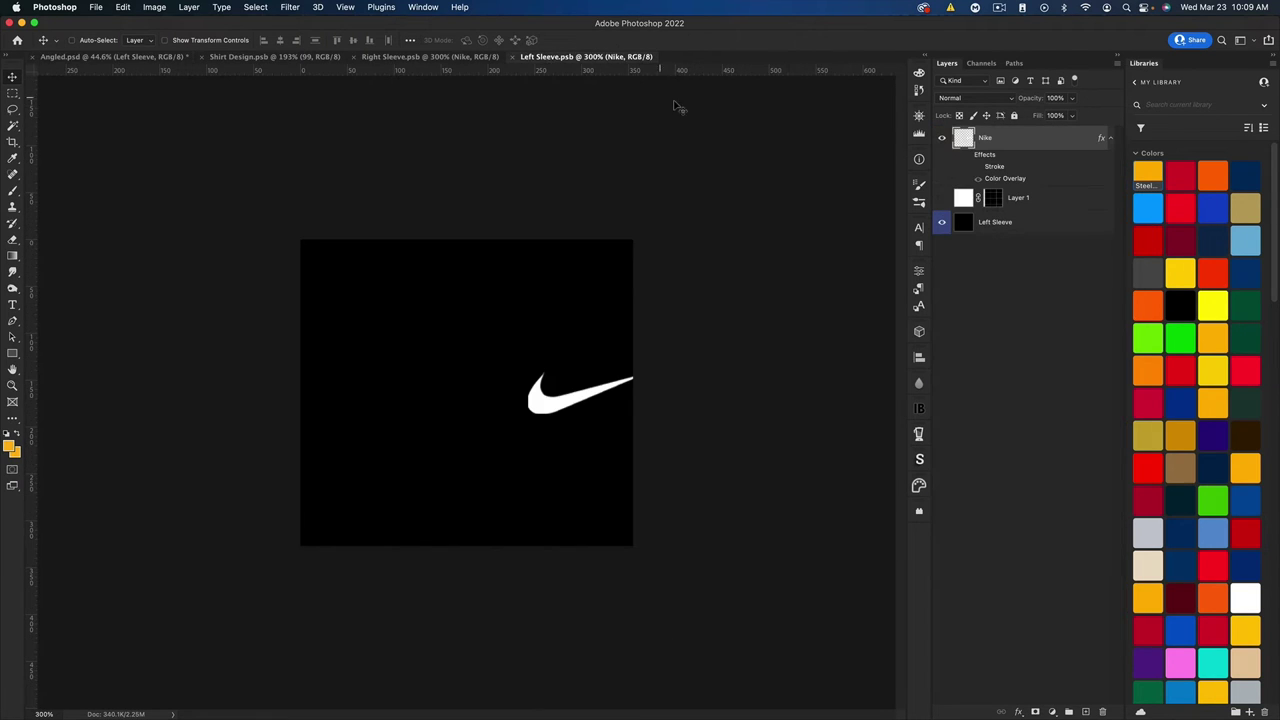
{"action": "left_click", "coordinate": [430, 57]}
{"action": "left_click", "coordinate": [551, 58]}
{"action": "key", "text": "super+v"}
{"action": "key", "text": "super+t"}
{"action": "right_click", "coordinate": [529, 356]}
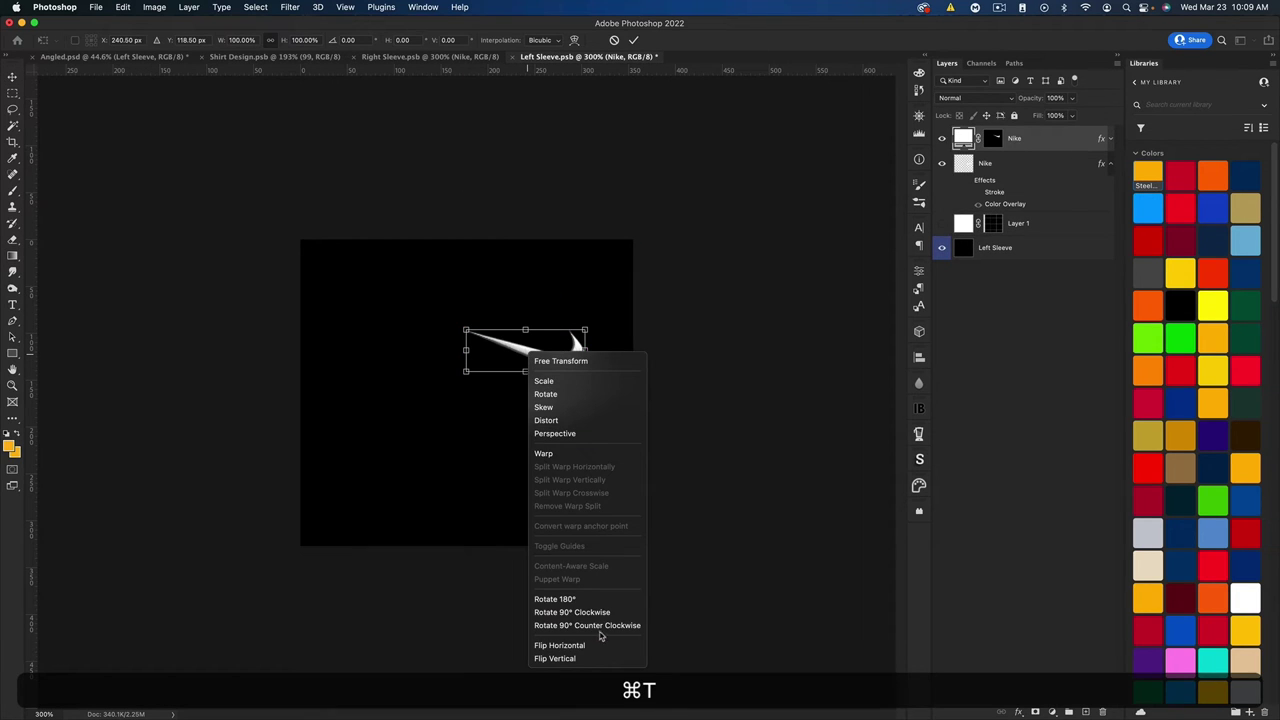
{"action": "left_click", "coordinate": [572, 645]}
{"action": "key", "text": "Return"}
- Position the flipped swoosh at the upper right edge of the Left Sleeve artwork, delete the old Nike layer, and save
{"action": "left_click_drag", "start_coordinate": [584, 401], "coordinate": [569, 298]}
{"action": "left_click", "coordinate": [1006, 165]}
{"action": "key", "text": "BackSpace"}
{"action": "key", "text": "super+s"}
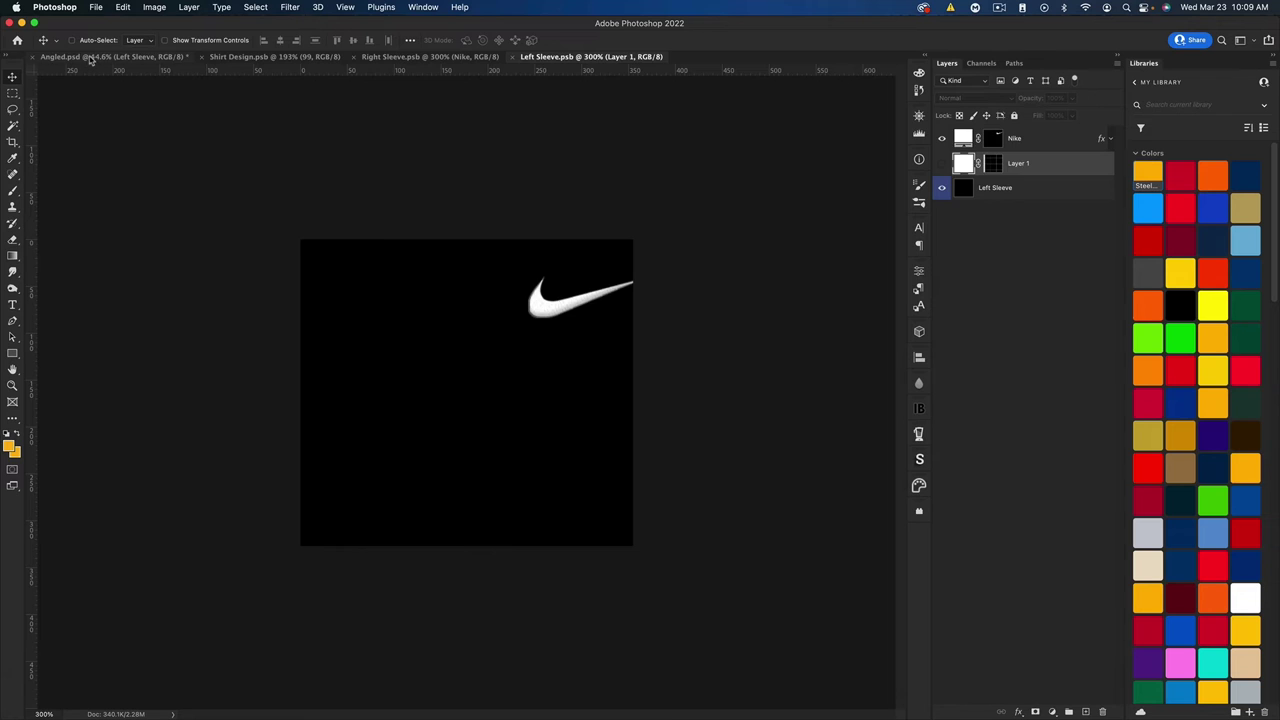
{"action": "left_click", "coordinate": [90, 58]}
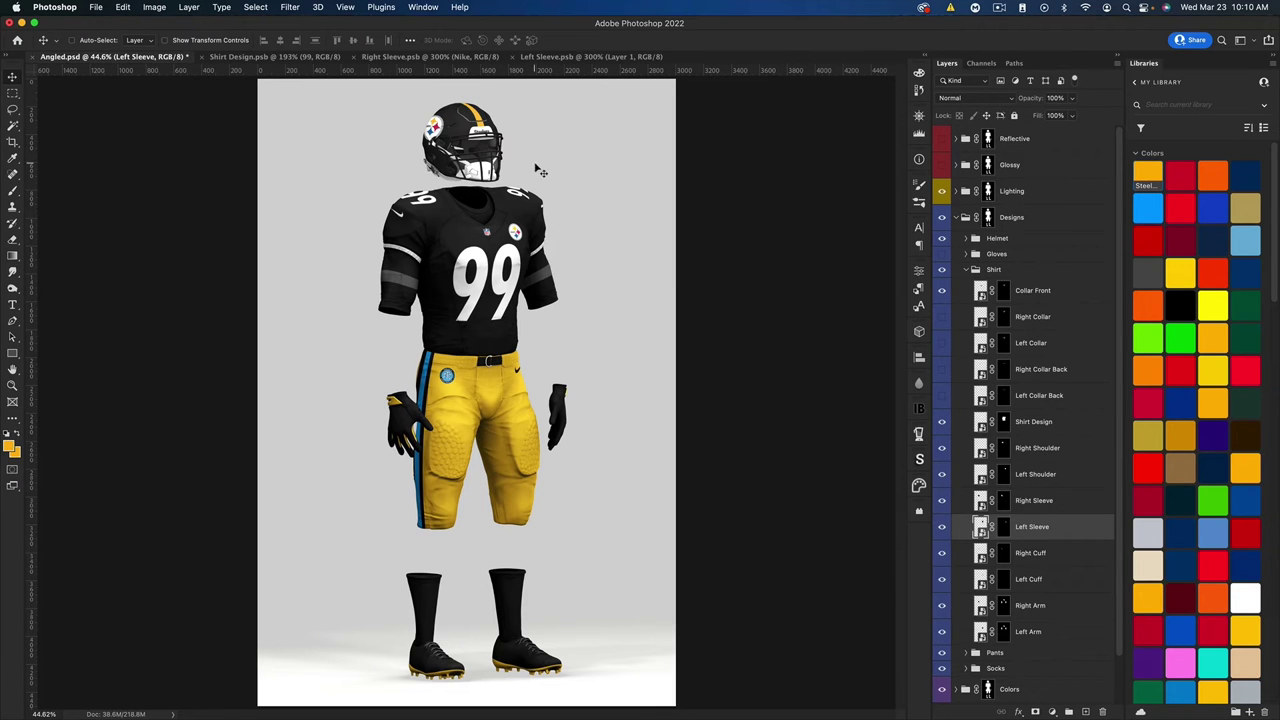
- Lower the Left Sleeve swoosh slightly, save the file, and check the placement in the Angled.psd mockup
{"action": "left_click", "coordinate": [588, 57]}
{"action": "left_click_drag", "start_coordinate": [574, 290], "coordinate": [565, 308]}
{"action": "key", "text": "super+shift+z"}
{"action": "key", "text": "super+s"}
{"action": "left_click", "coordinate": [90, 57]}
- Enlarge the Right Sleeve swoosh to about 108% from its tip, save, and check the Angled.psd mockup
{"action": "left_click", "coordinate": [462, 58]}
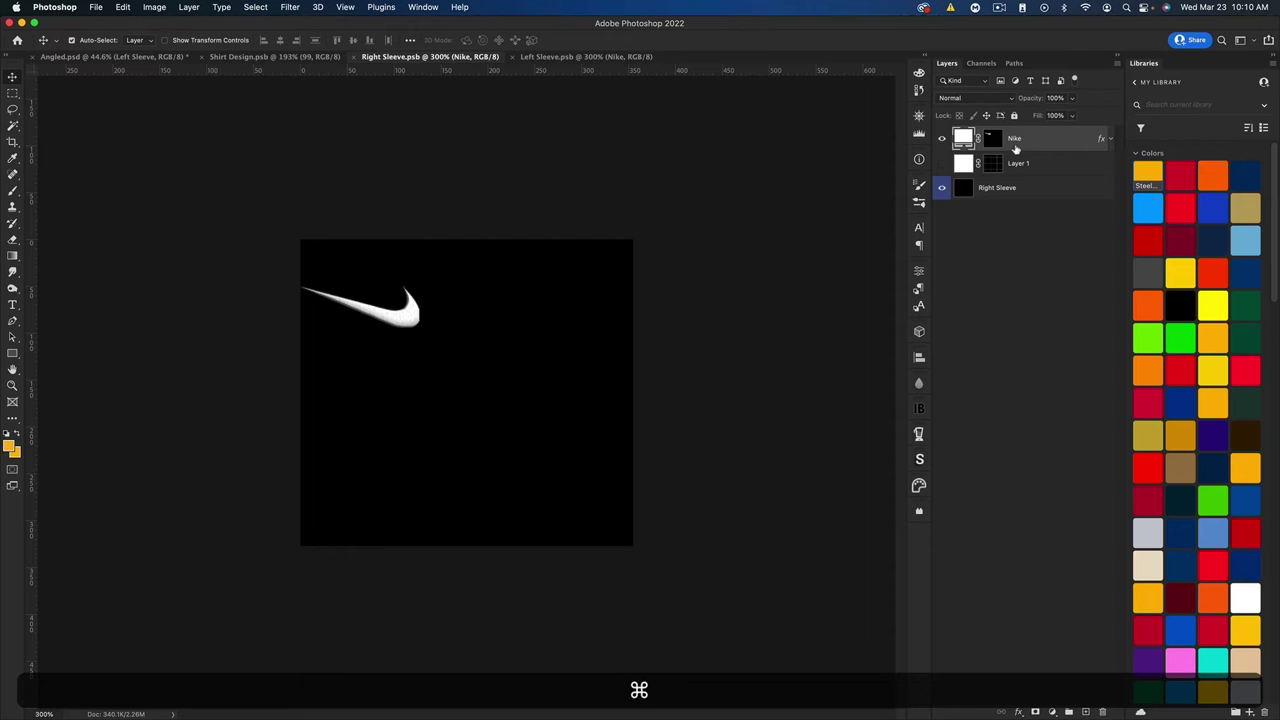
{"action": "key", "text": "super+t"}
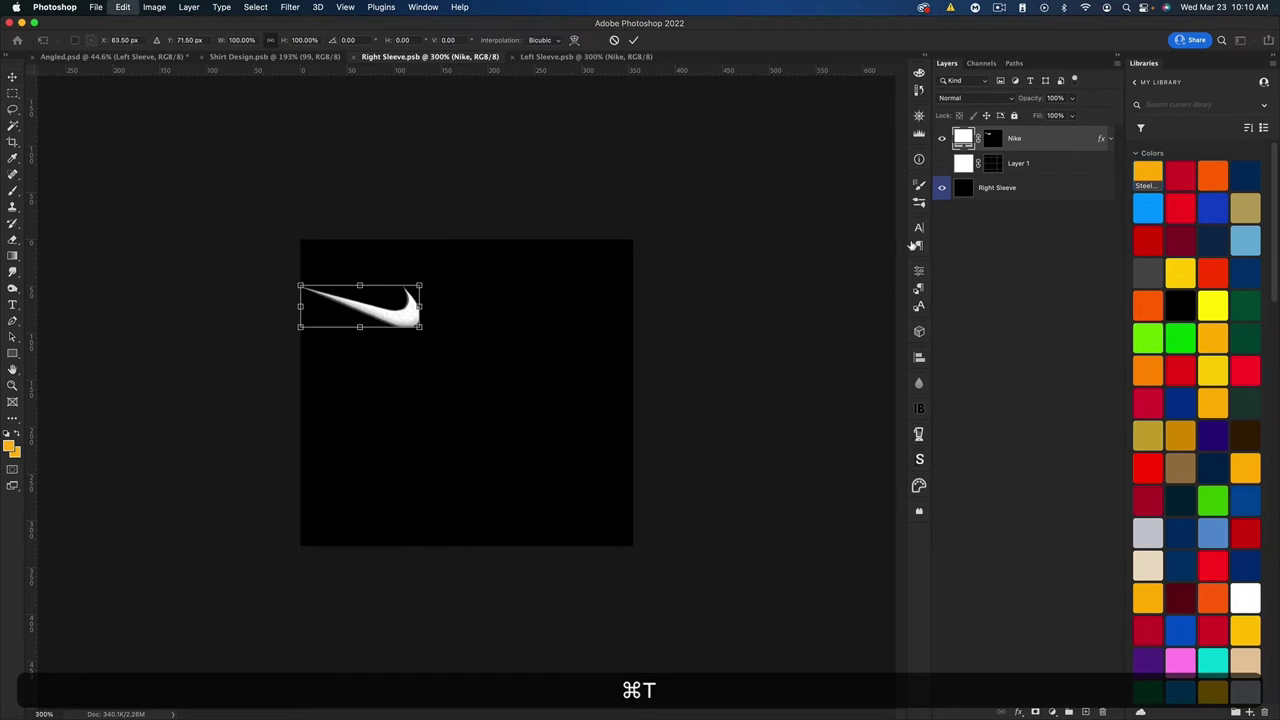
{"action": "left_click_drag", "start_coordinate": [422, 308], "coordinate": [431, 309]}
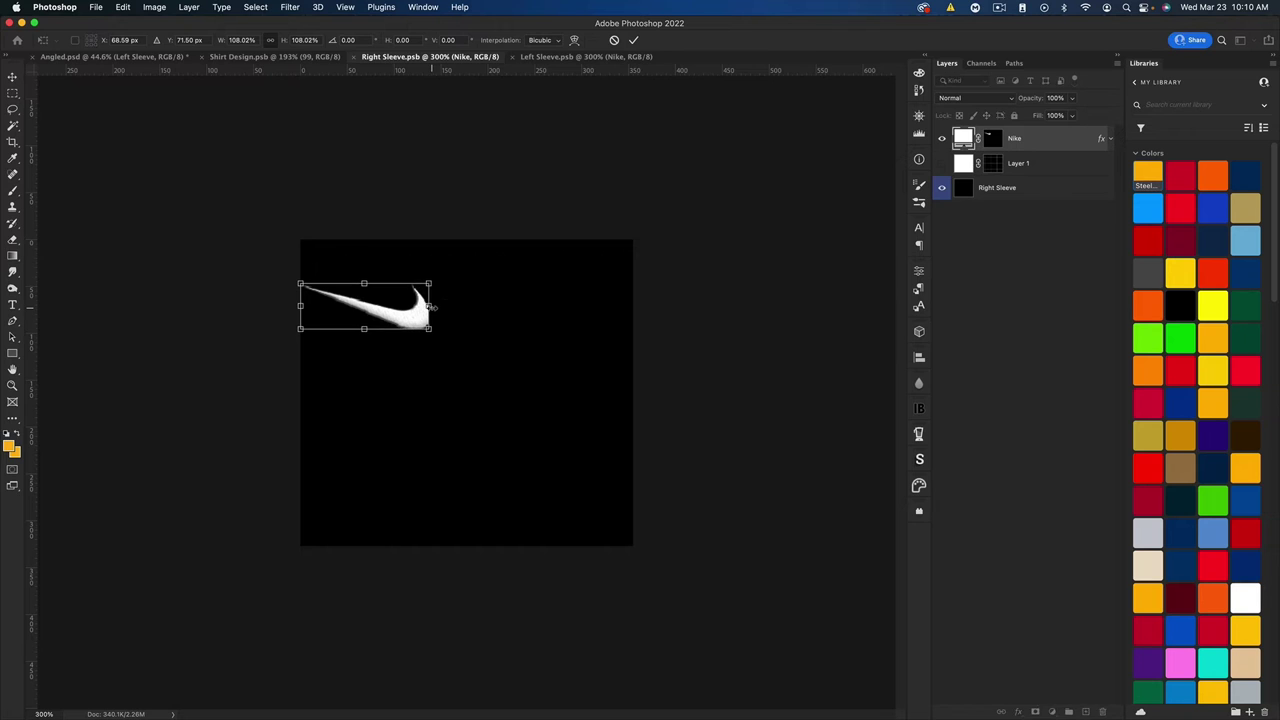
{"action": "key", "text": "Return"}
{"action": "key", "text": "super+s"}
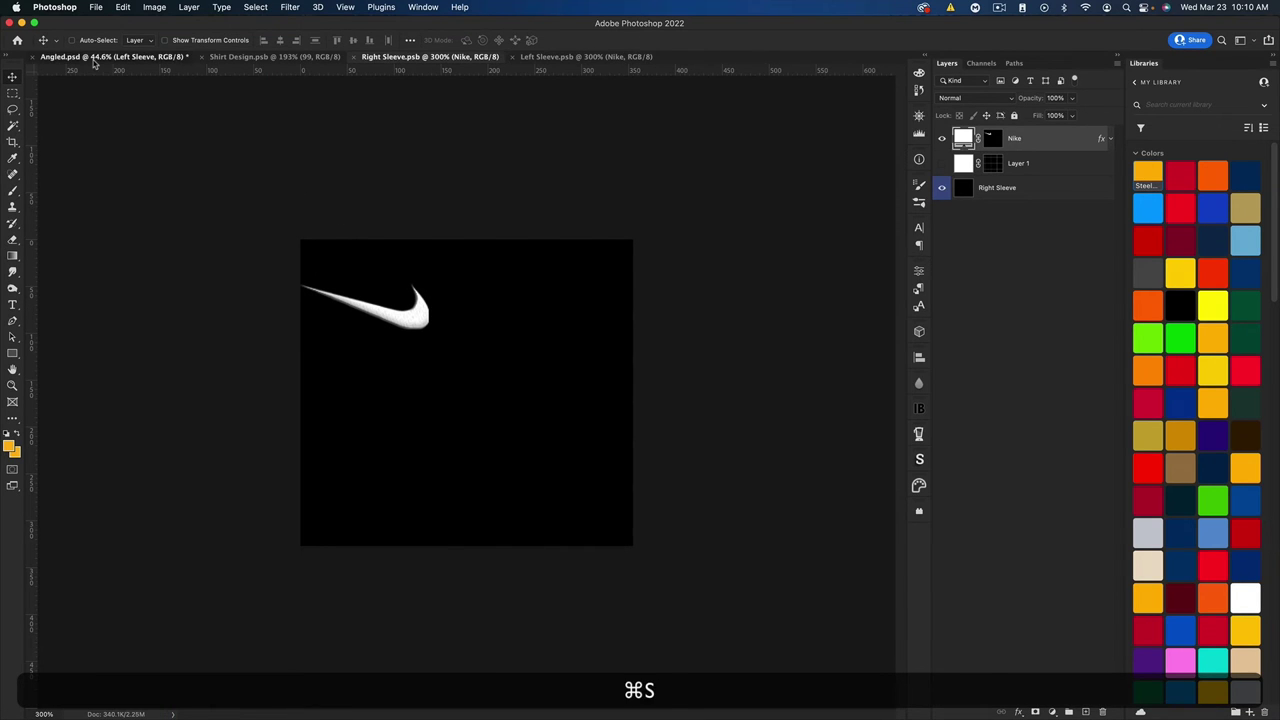
{"action": "left_click", "coordinate": [113, 56]}
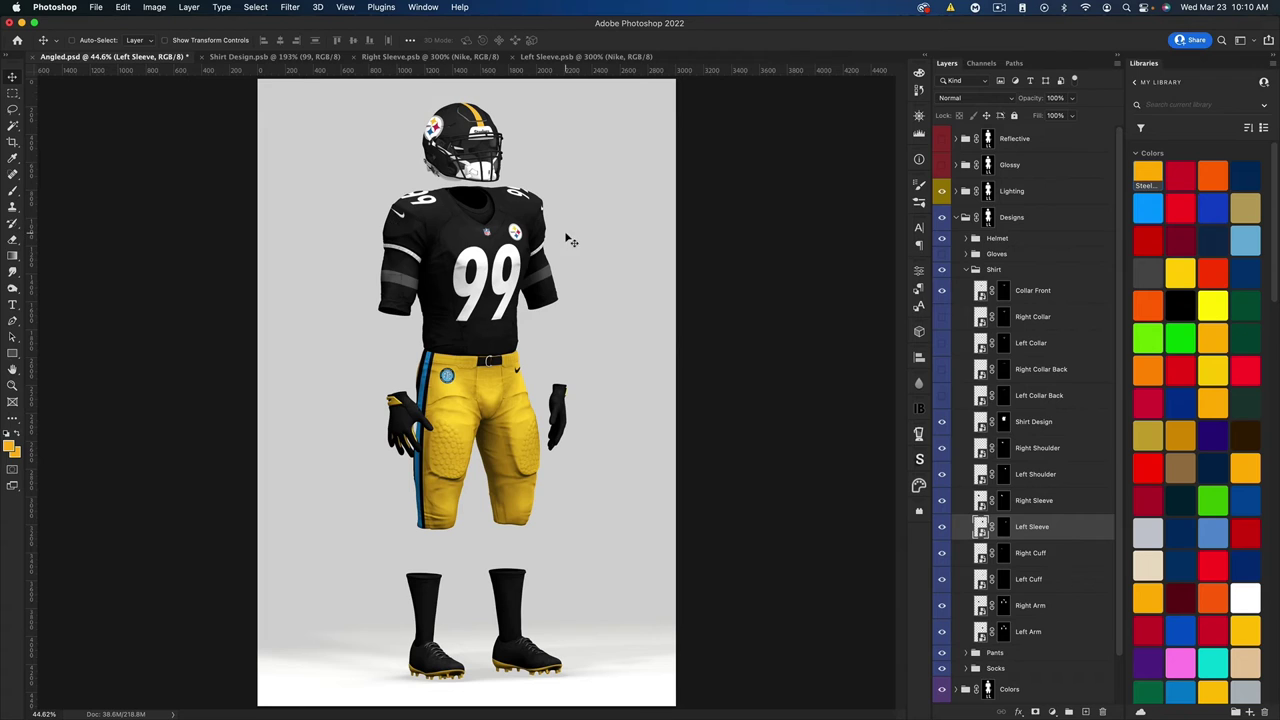
- Shift the Left Sleeve swoosh sideways so its tip runs off the artwork's right edge, and save the file
{"action": "left_click", "coordinate": [554, 57]}
{"action": "left_click_drag", "start_coordinate": [615, 313], "coordinate": [643, 313]}
{"action": "key", "text": "shift+super+s"}
{"action": "key", "text": "ctrl+Tab"}
{"action": "left_click", "coordinate": [580, 58]}
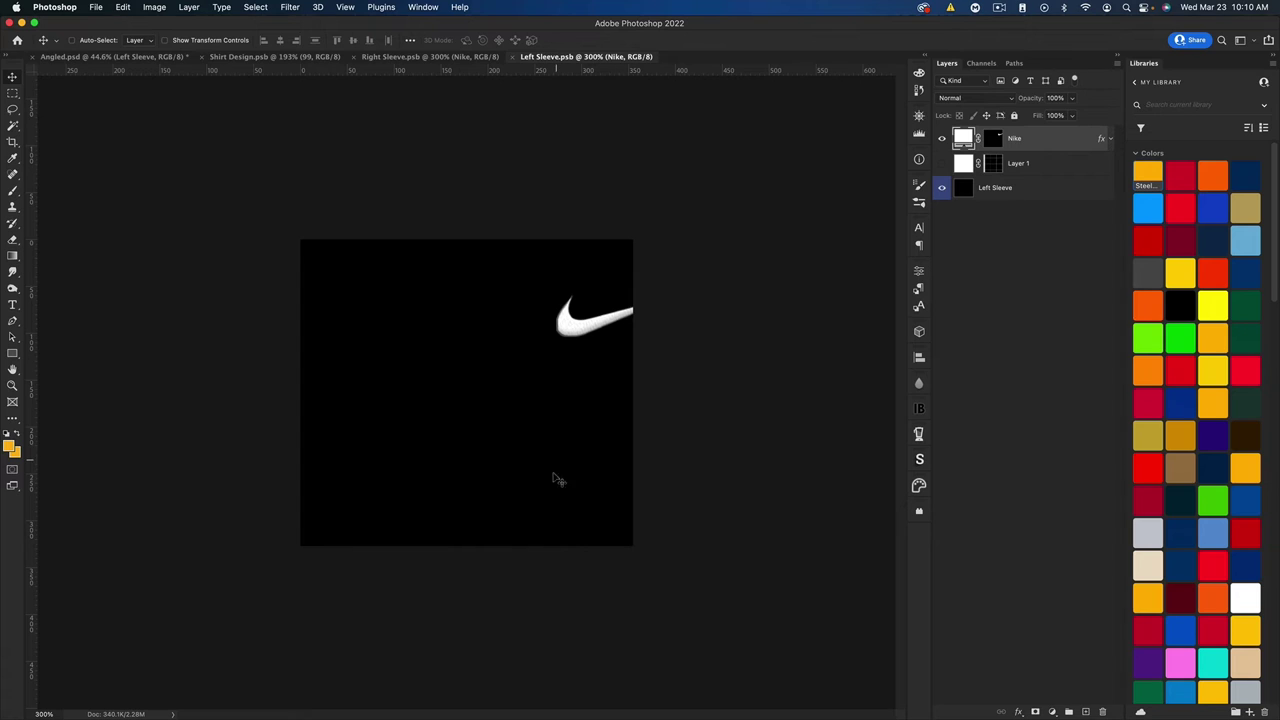
- Draw a gold rectangle about 408 by 132 px across Right Sleeve.psb, below the swoosh and layered above Layer 1
{"action": "left_click", "coordinate": [403, 57]}
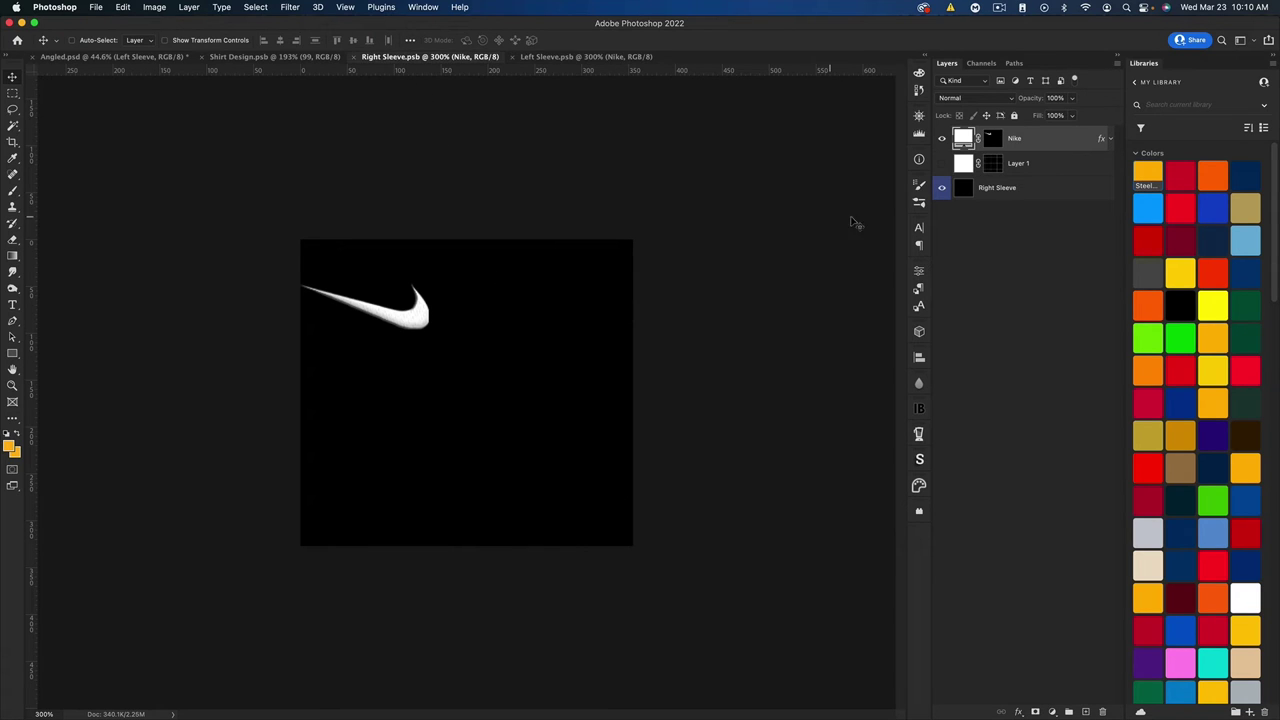
{"action": "left_click", "coordinate": [1030, 164]}
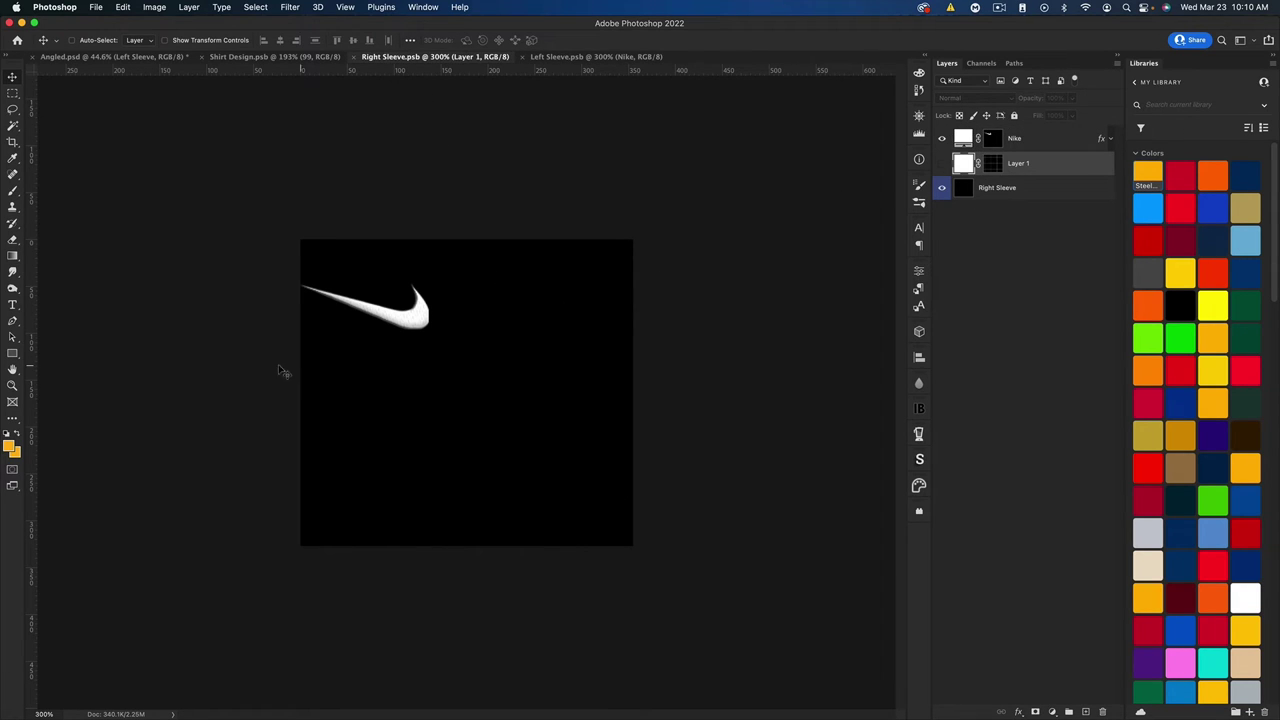
{"action": "left_click", "coordinate": [12, 355]}
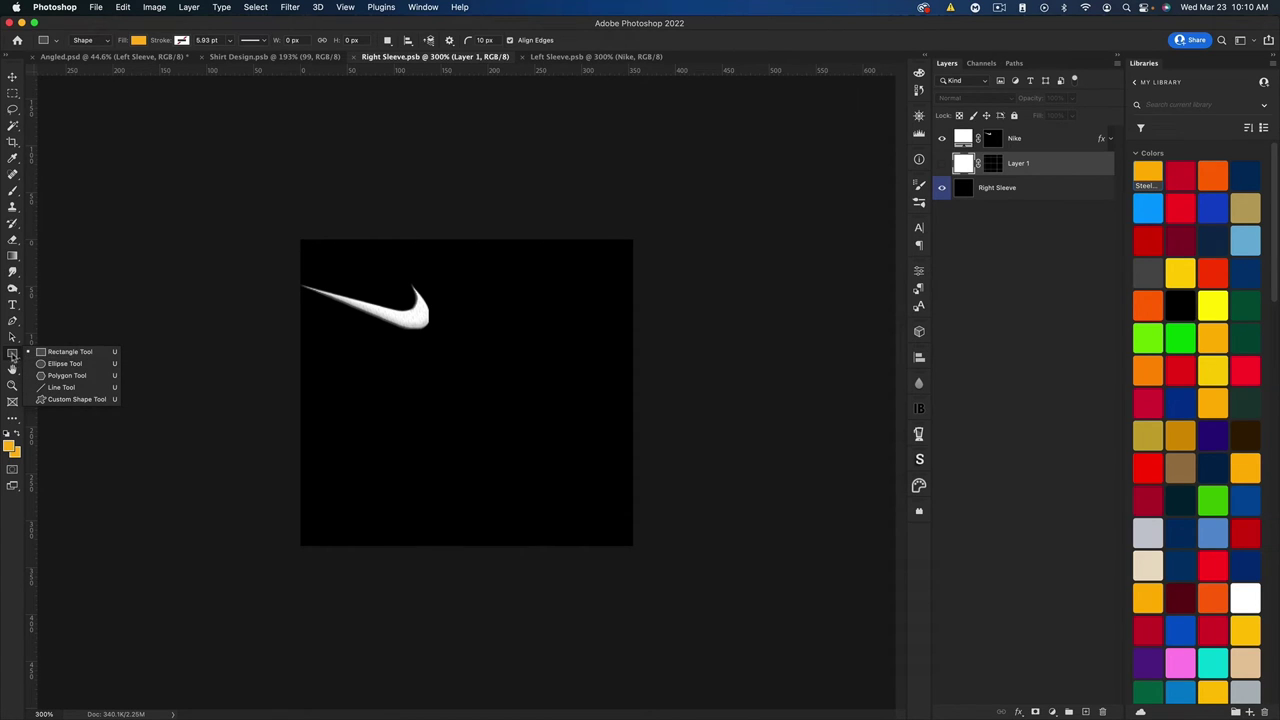
{"action": "left_click", "coordinate": [12, 356]}
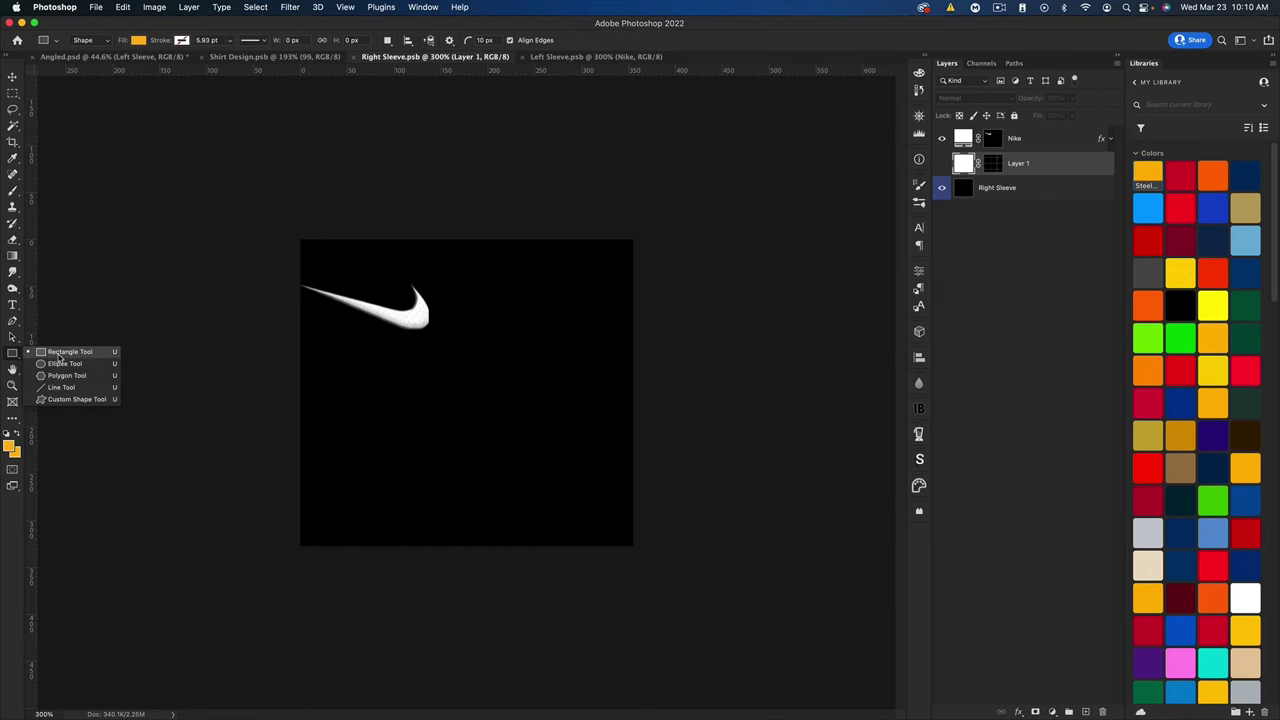
{"action": "left_click", "coordinate": [60, 355]}
{"action": "left_click_drag", "start_coordinate": [271, 346], "coordinate": [652, 467]}
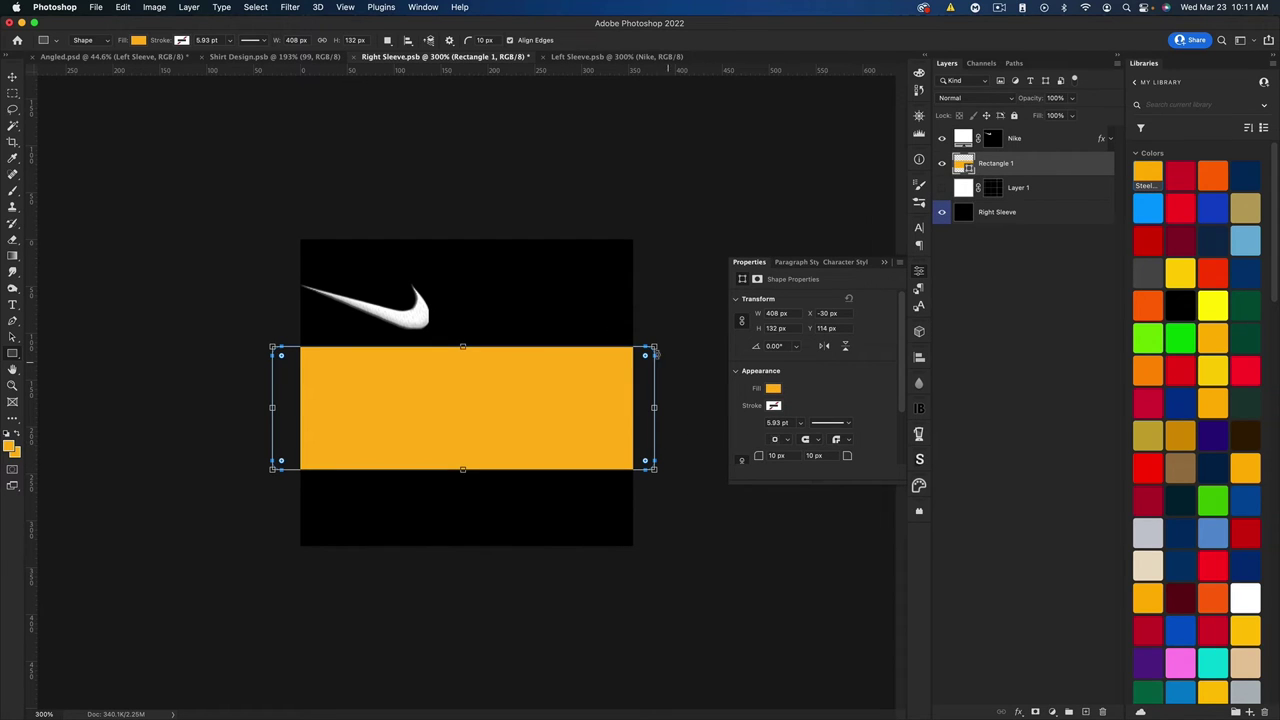
- Set the gold rectangle's corner radii to 0 px
{"action": "left_click", "coordinate": [777, 455]}
{"action": "type", "text": "0"}
{"action": "key", "text": "Return"}
{"action": "key", "text": "Tab"}
{"action": "type", "text": "0"}
{"action": "key", "text": "Return"}
{"action": "left_click", "coordinate": [884, 263]}
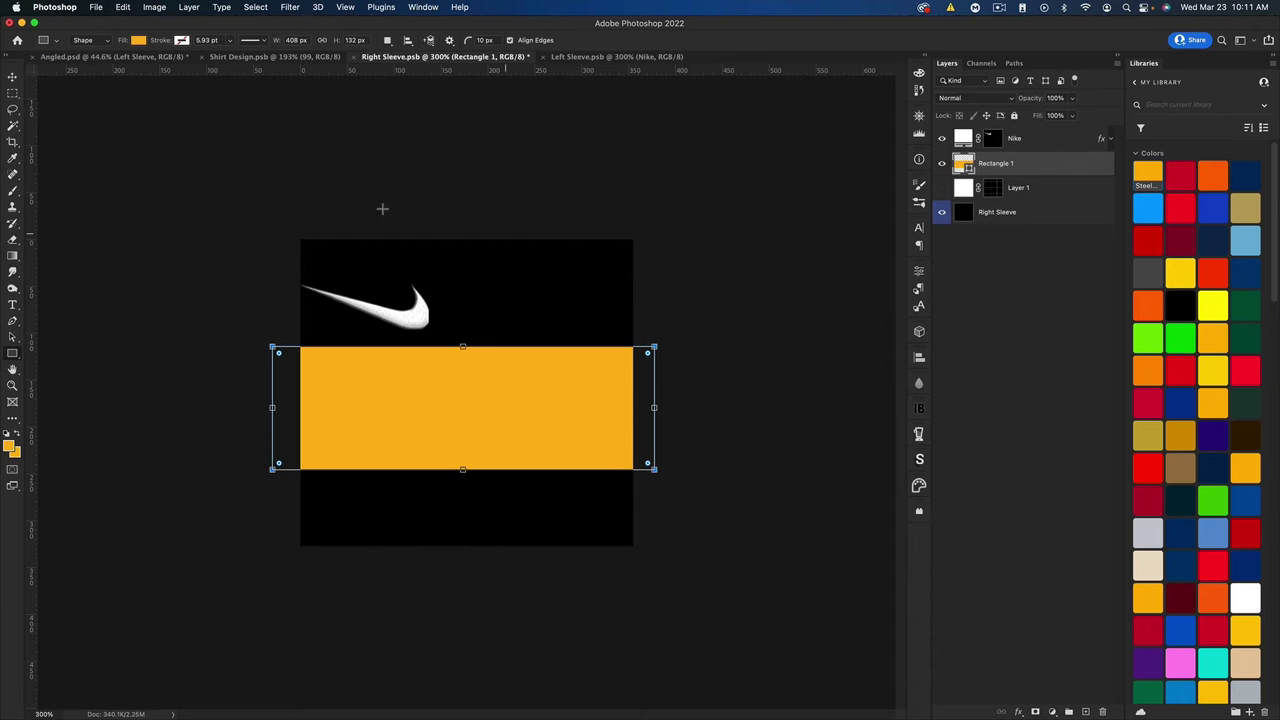
- Narrow the gold rectangle to about 87% width so both ends meet the canvas edges
{"action": "left_click", "coordinate": [13, 77]}
{"action": "key", "text": "super+t"}
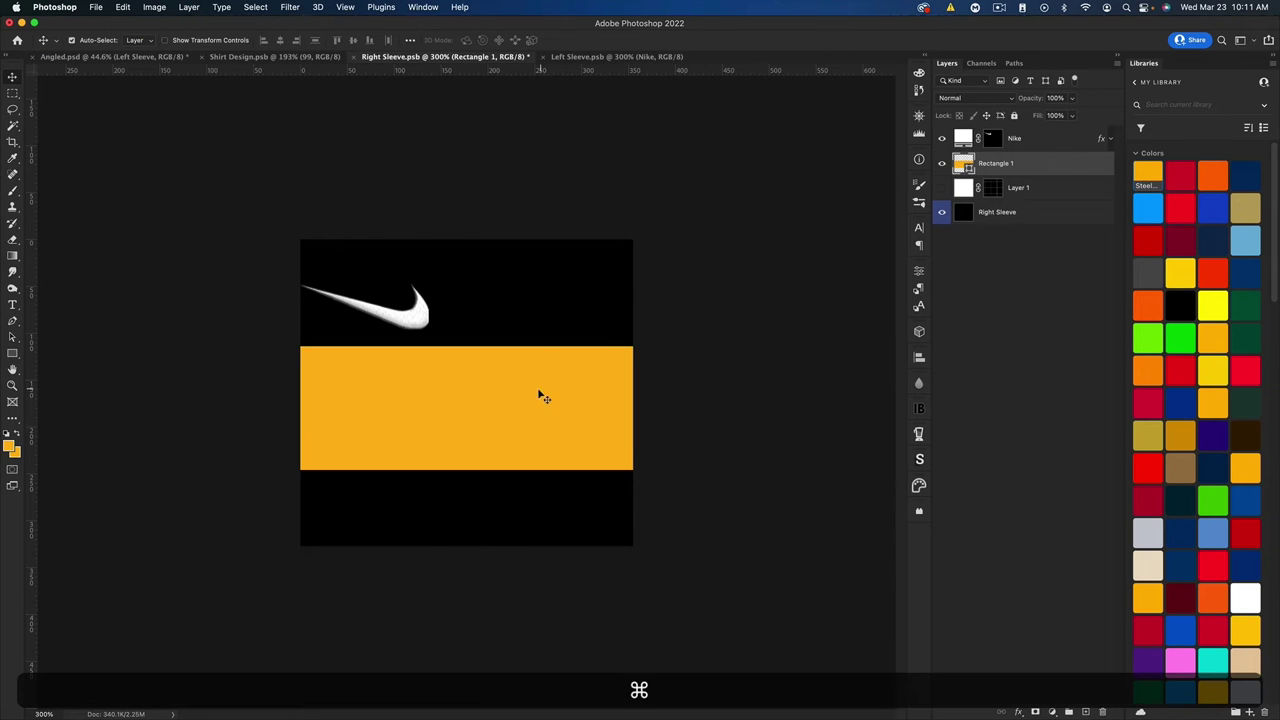
{"action": "left_click_drag", "start_coordinate": [272, 407], "coordinate": [300, 407]}
{"action": "left_click_drag", "start_coordinate": [651, 407], "coordinate": [633, 407]}
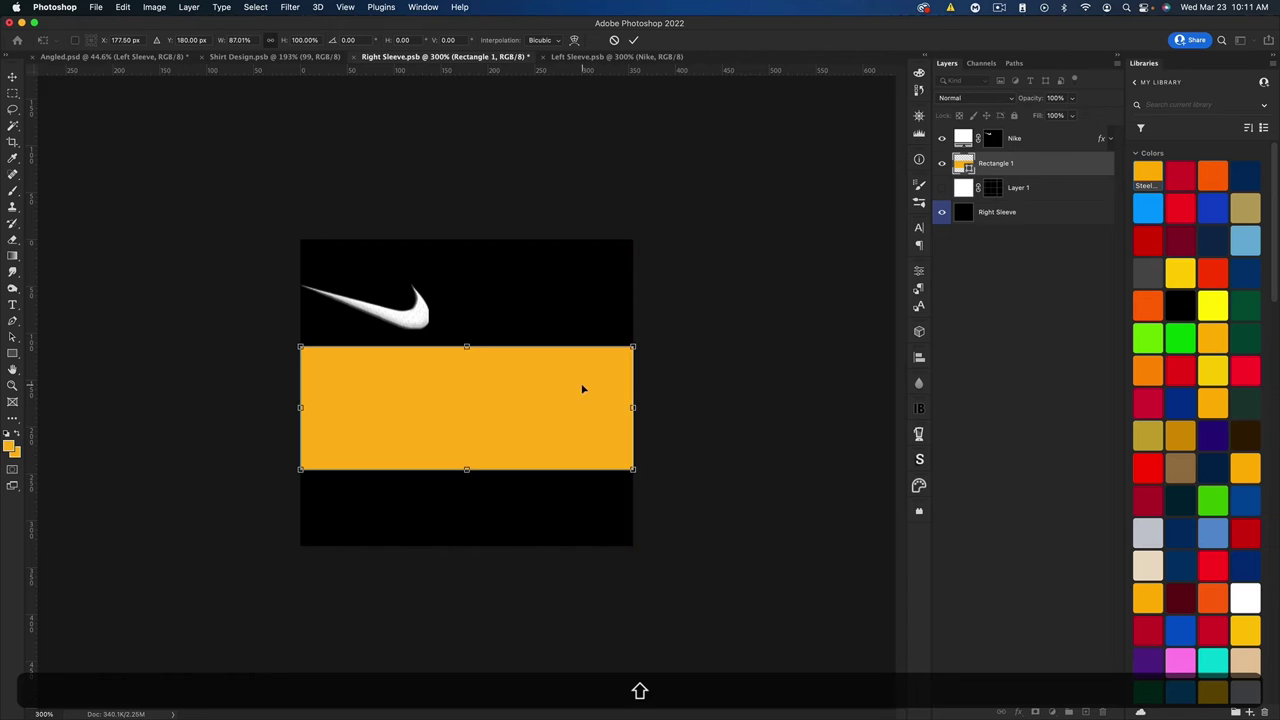
{"action": "key", "text": "Return"}
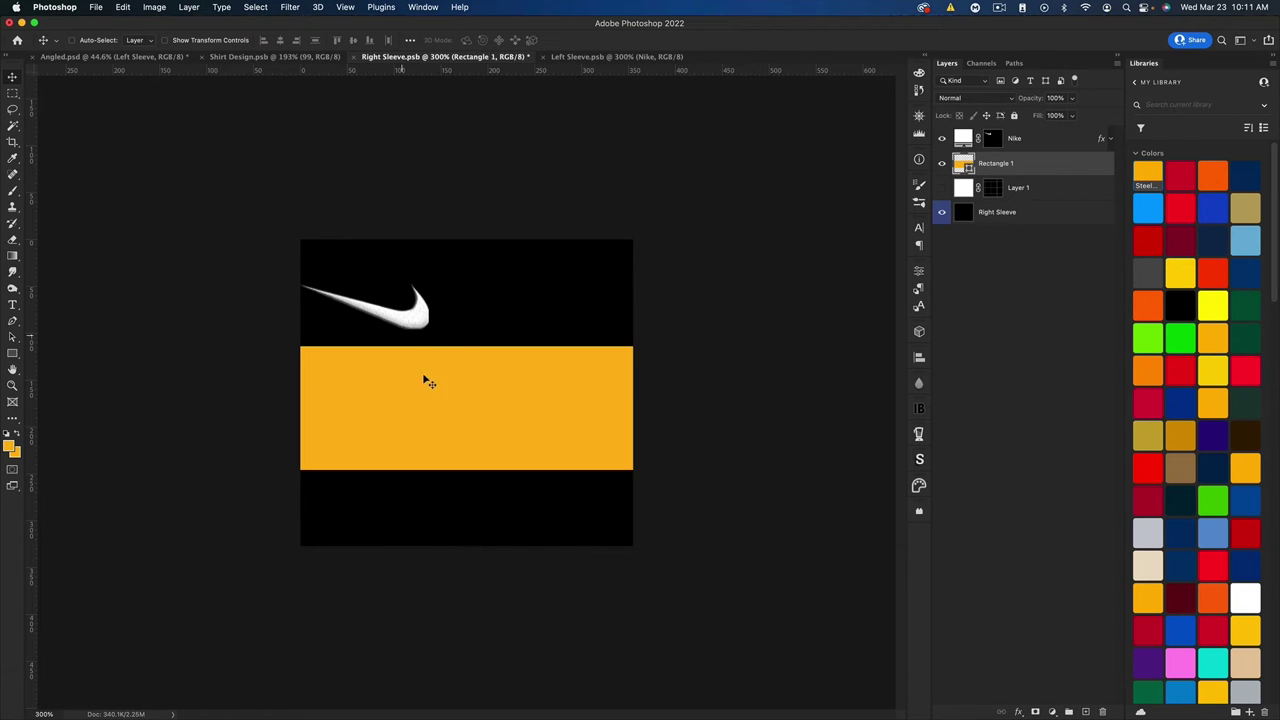
- Move the gold stripe down about 14 px, save Right Sleeve.psb, and check it in the Angled.psd mockup
{"action": "left_click_drag", "start_coordinate": [472, 383], "coordinate": [474, 397]}
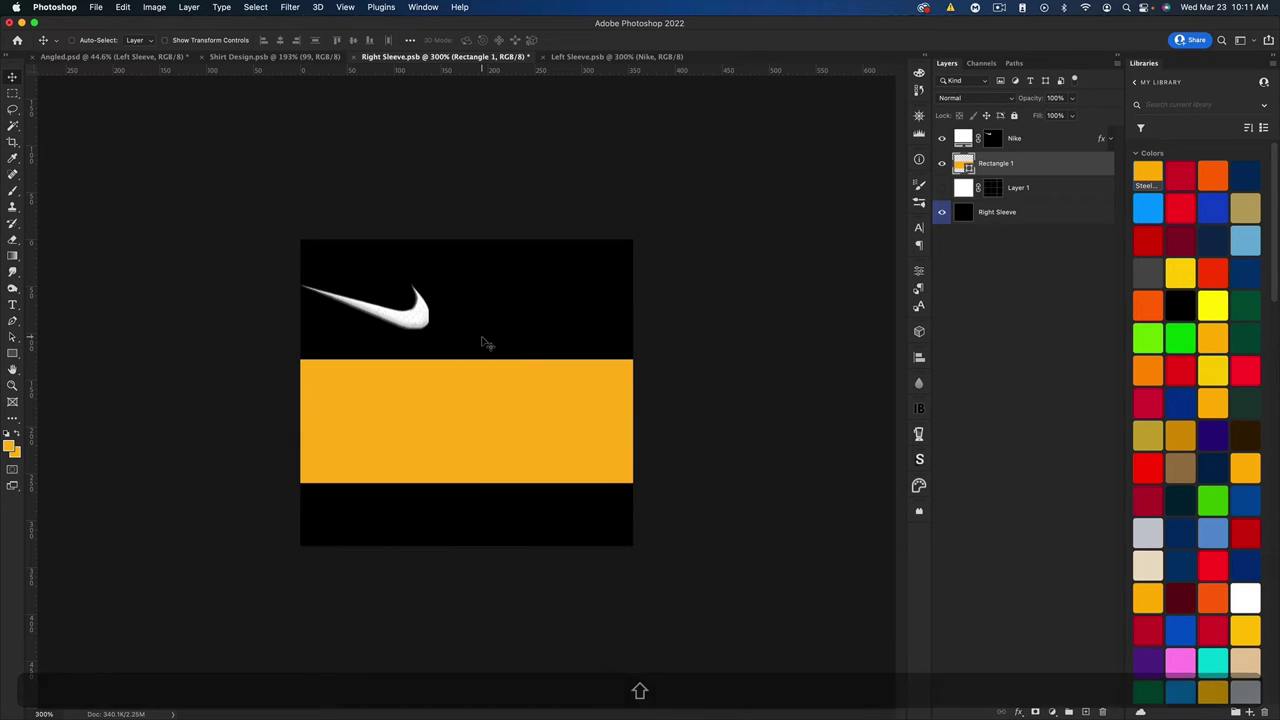
{"action": "key", "text": "super+s"}
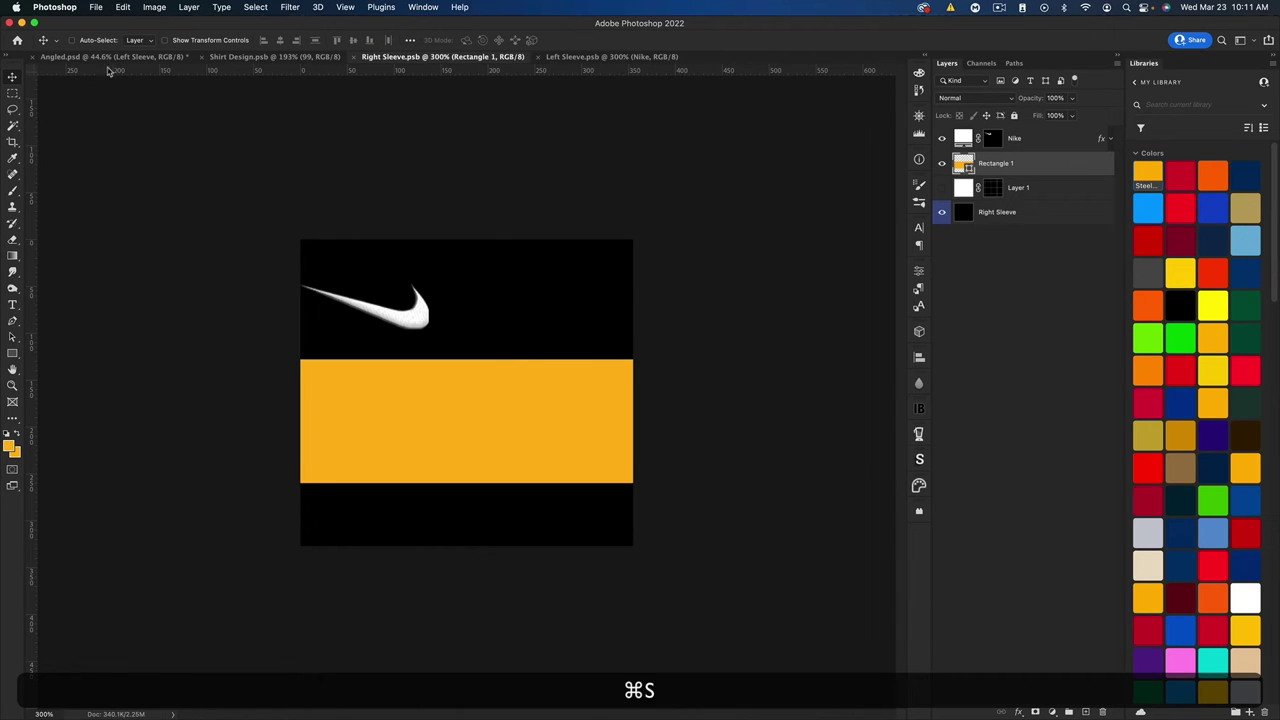
{"action": "left_click", "coordinate": [110, 57]}
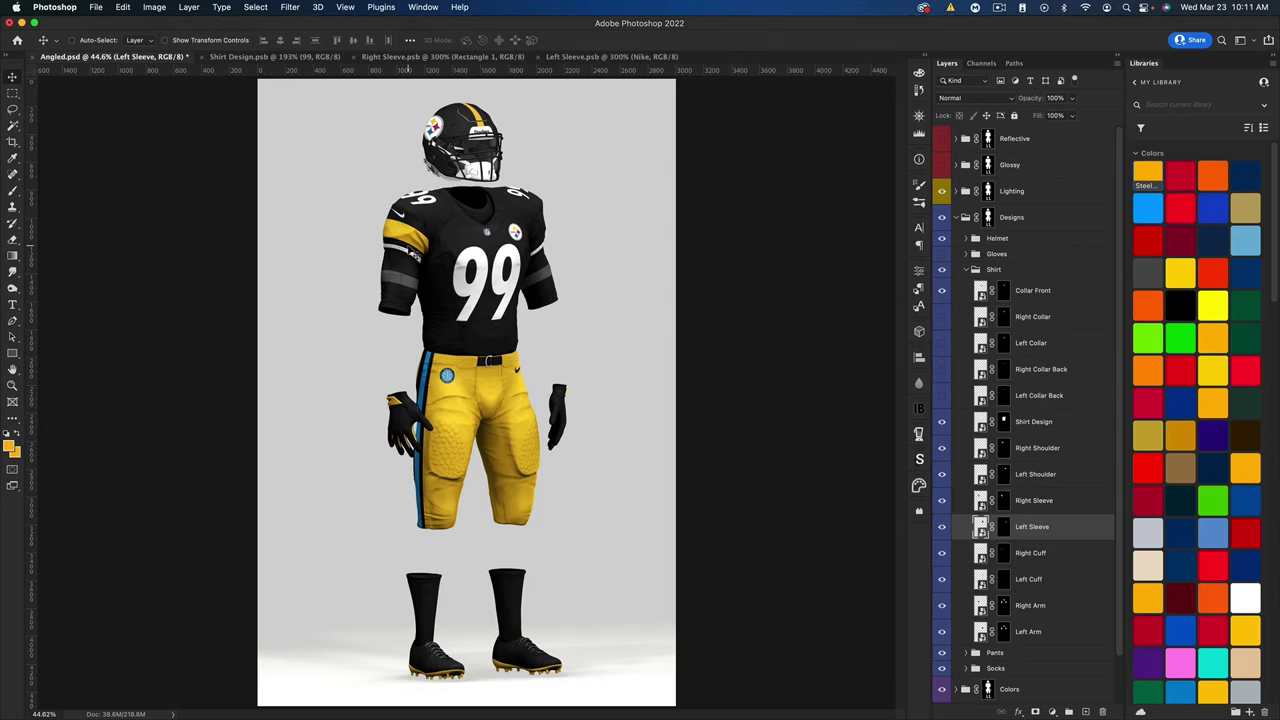
- Stretch the gold stripe downward to about 123% height, save Right Sleeve.psb, and check the Angled.psd mockup
{"action": "left_click", "coordinate": [430, 57]}
{"action": "key", "text": "super+t"}
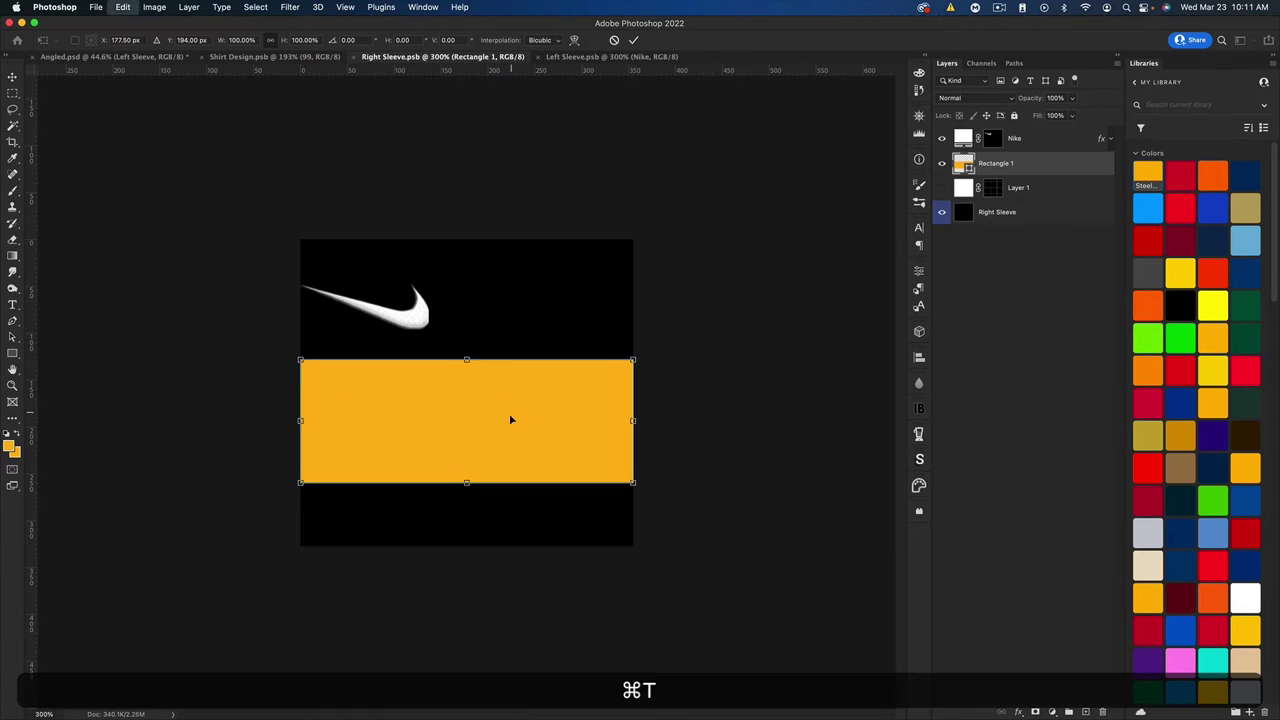
{"action": "left_click_drag", "start_coordinate": [466, 483], "coordinate": [468, 514]}
{"action": "key", "text": "Return"}
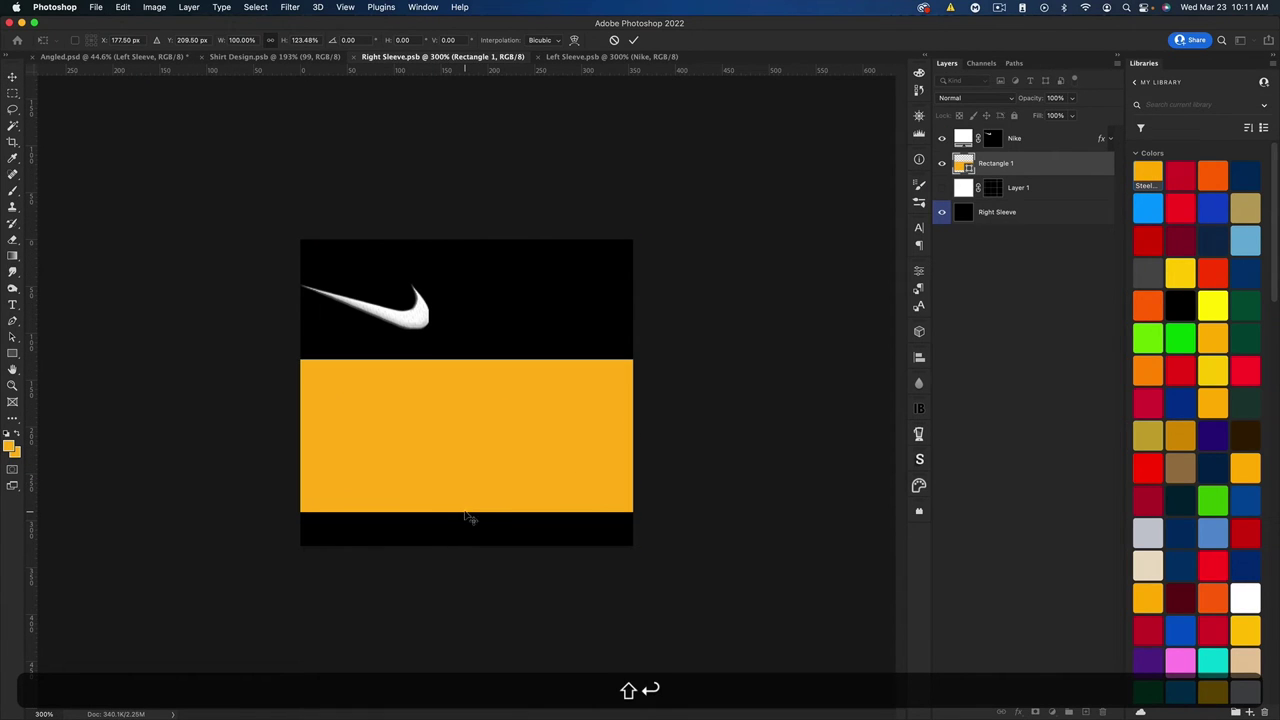
{"action": "key", "text": "super+s"}
{"action": "left_click", "coordinate": [110, 57]}
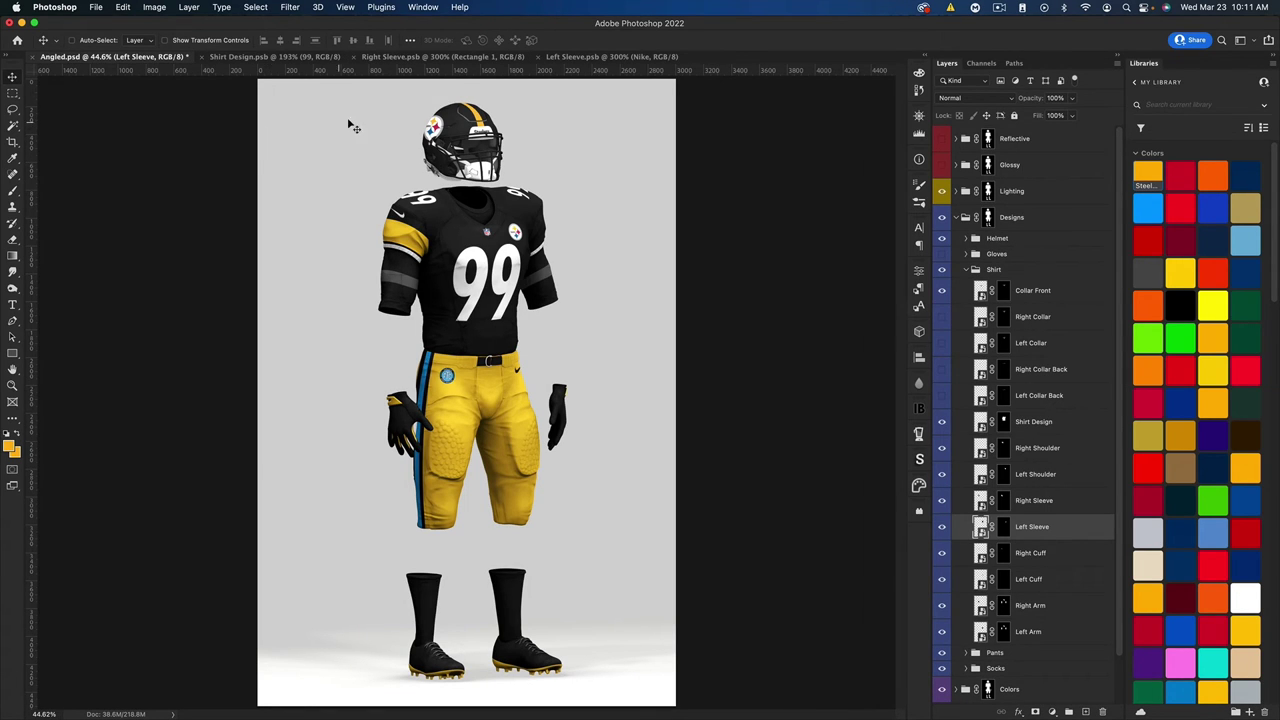
- Move the Nike swoosh up about 13 px in Right Sleeve.psb
{"action": "left_click", "coordinate": [395, 57]}
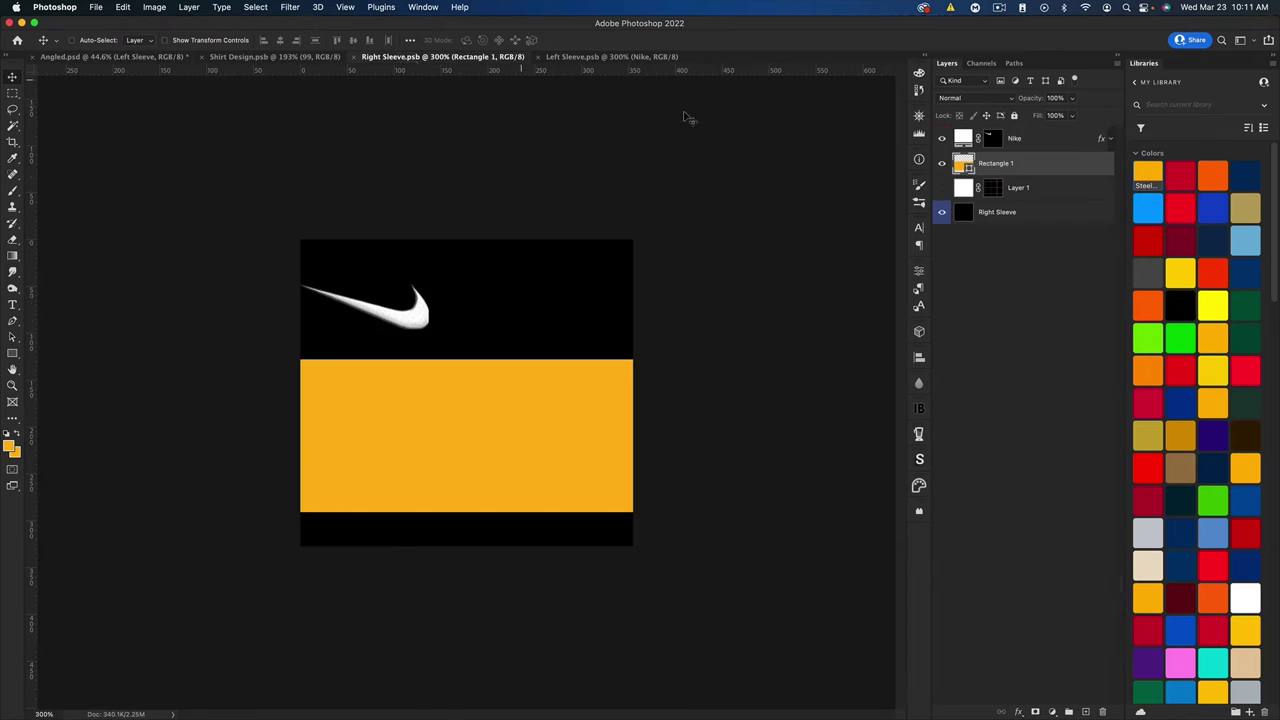
{"action": "left_click", "coordinate": [1060, 143]}
{"action": "left_click_drag", "start_coordinate": [434, 277], "coordinate": [435, 264]}
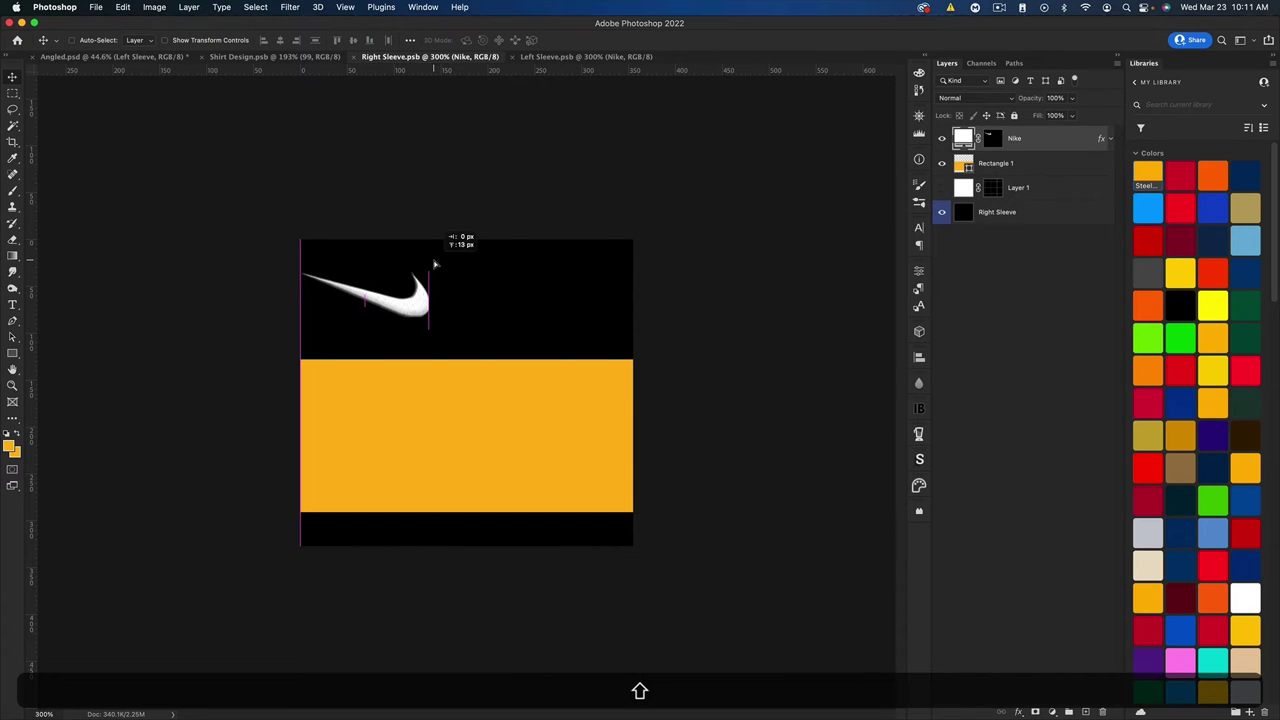
- Extend the gold stripe's upper edge toward the Nike swoosh, keeping its lower edge in place, and save Right Sleeve.psb
{"action": "left_click", "coordinate": [1020, 163]}
{"action": "key", "text": "super+t"}
{"action": "left_click_drag", "start_coordinate": [463, 357], "coordinate": [466, 335]}
{"action": "key", "text": "shift+Return"}
{"action": "key", "text": "super+s"}
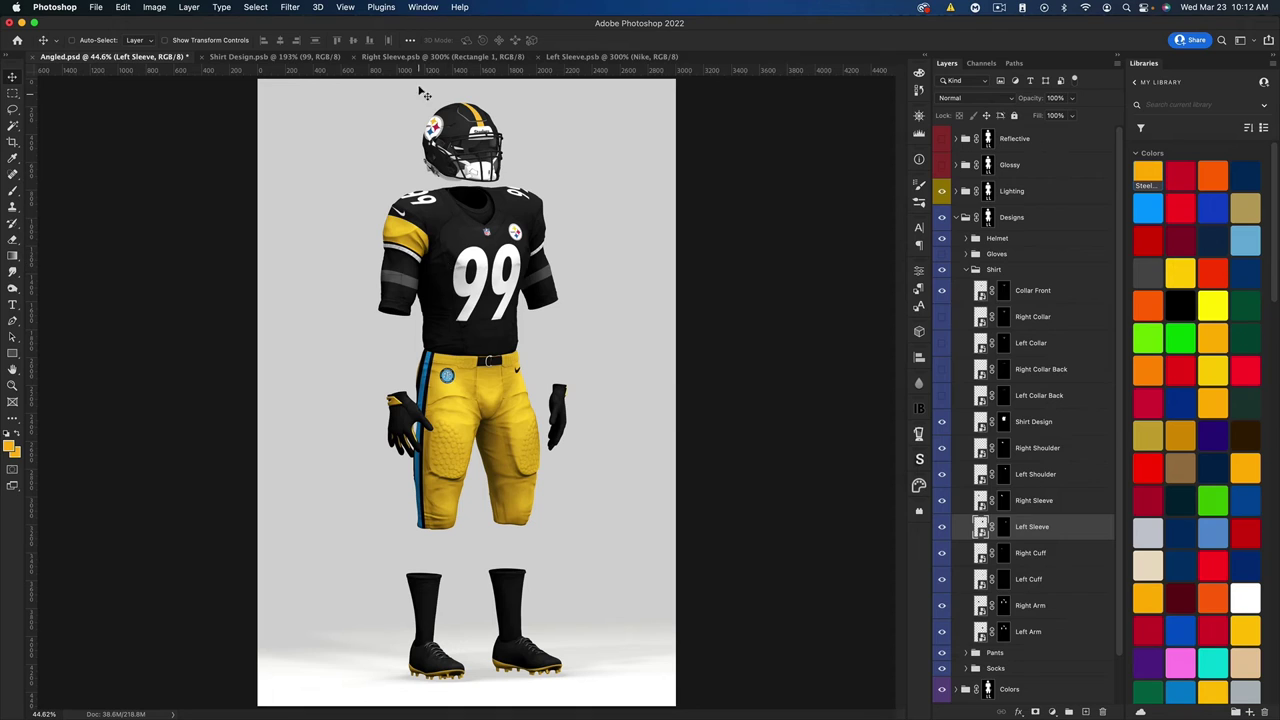
- Duplicate the gold rectangle in Right Sleeve.psb and recolour the copy with the Black library swatch
{"action": "left_click", "coordinate": [410, 57]}
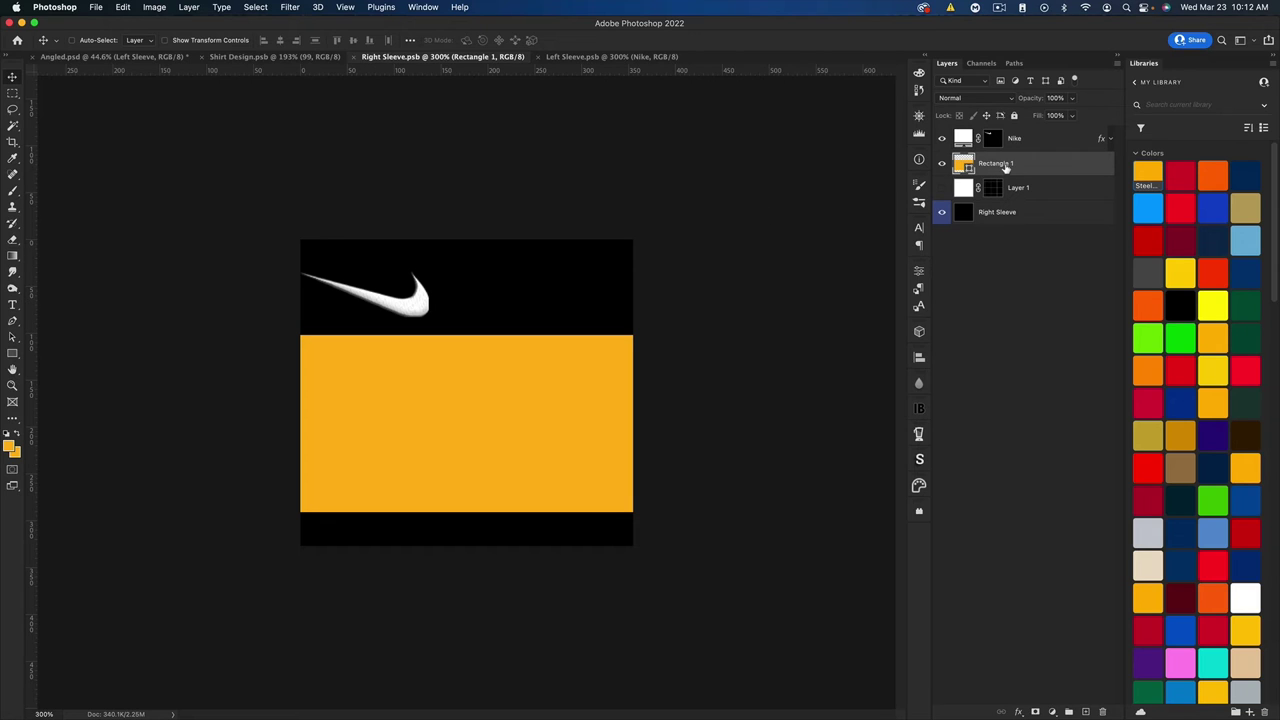
{"action": "key", "text": "super"}
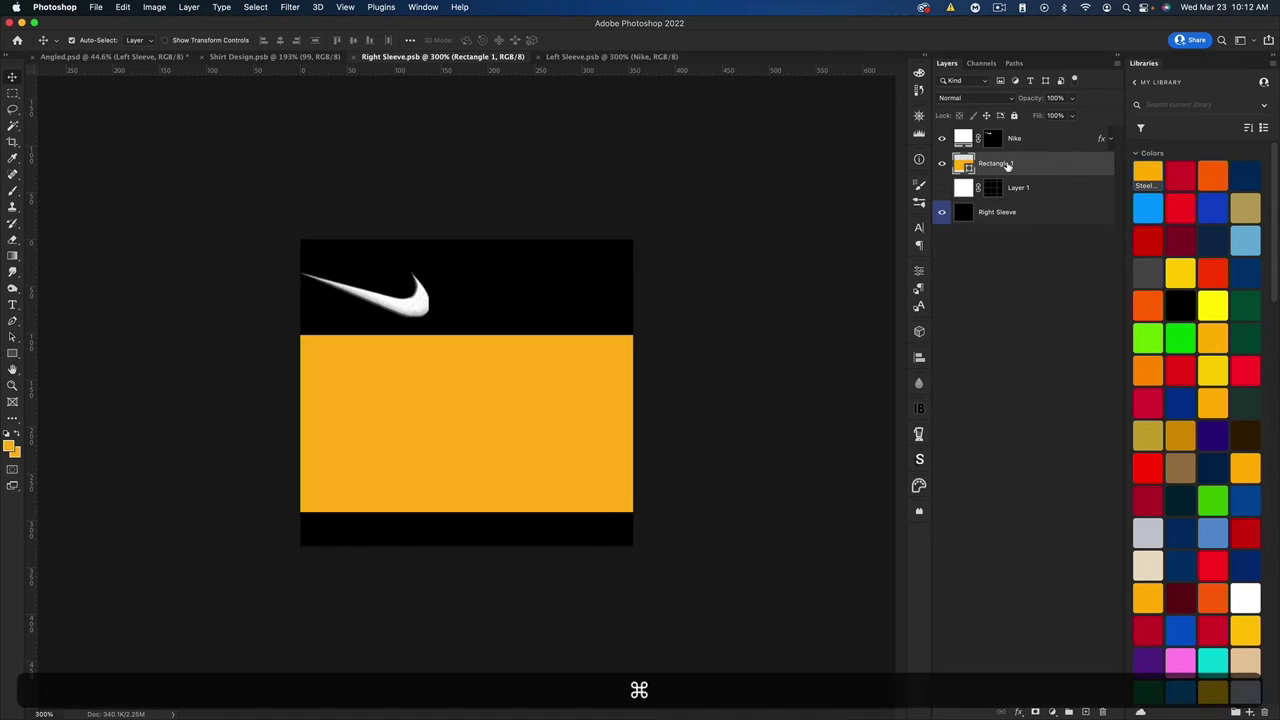
{"action": "key", "text": "super+j"}
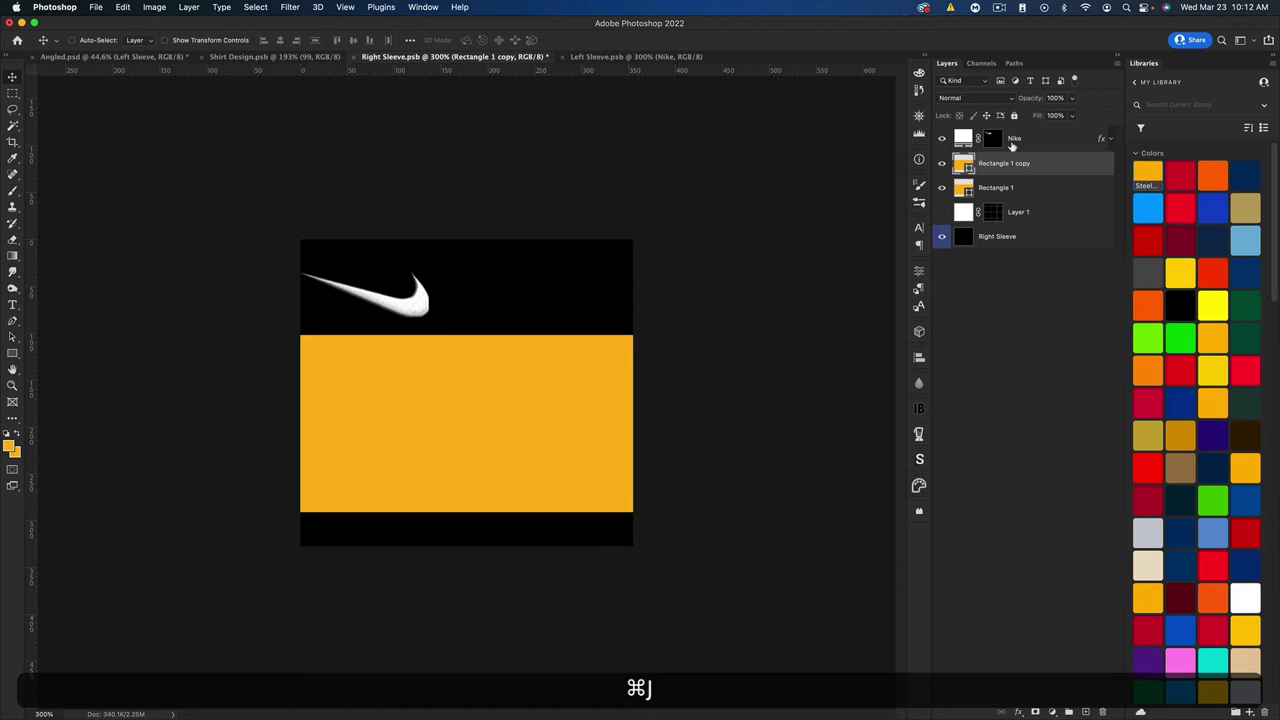
{"action": "left_click", "coordinate": [1180, 304]}
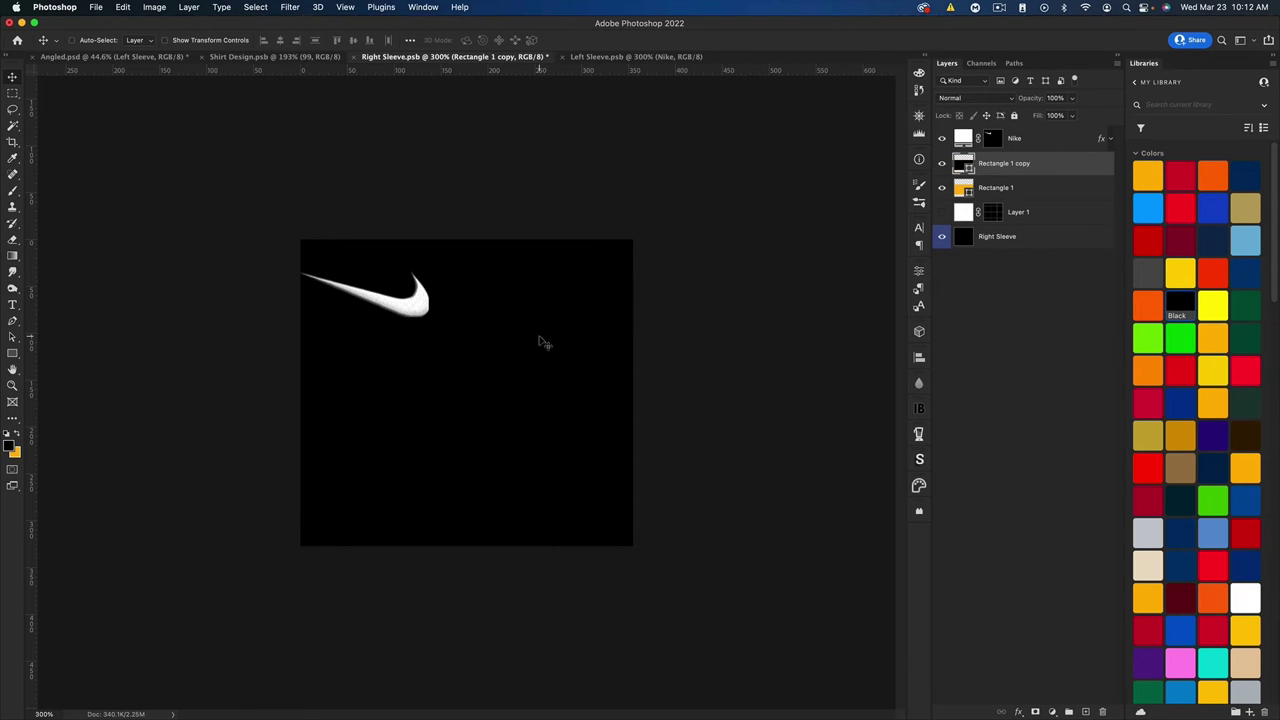
- Shrink the black rectangle's height about its centre to about 24% (45 px), leaving a black band across the middle of the gold
{"action": "key", "text": "super+t"}
{"action": "key", "text": "alt"}
{"action": "key", "text": "shift"}
{"action": "left_click_drag", "start_coordinate": [467, 334], "coordinate": [463, 401]}
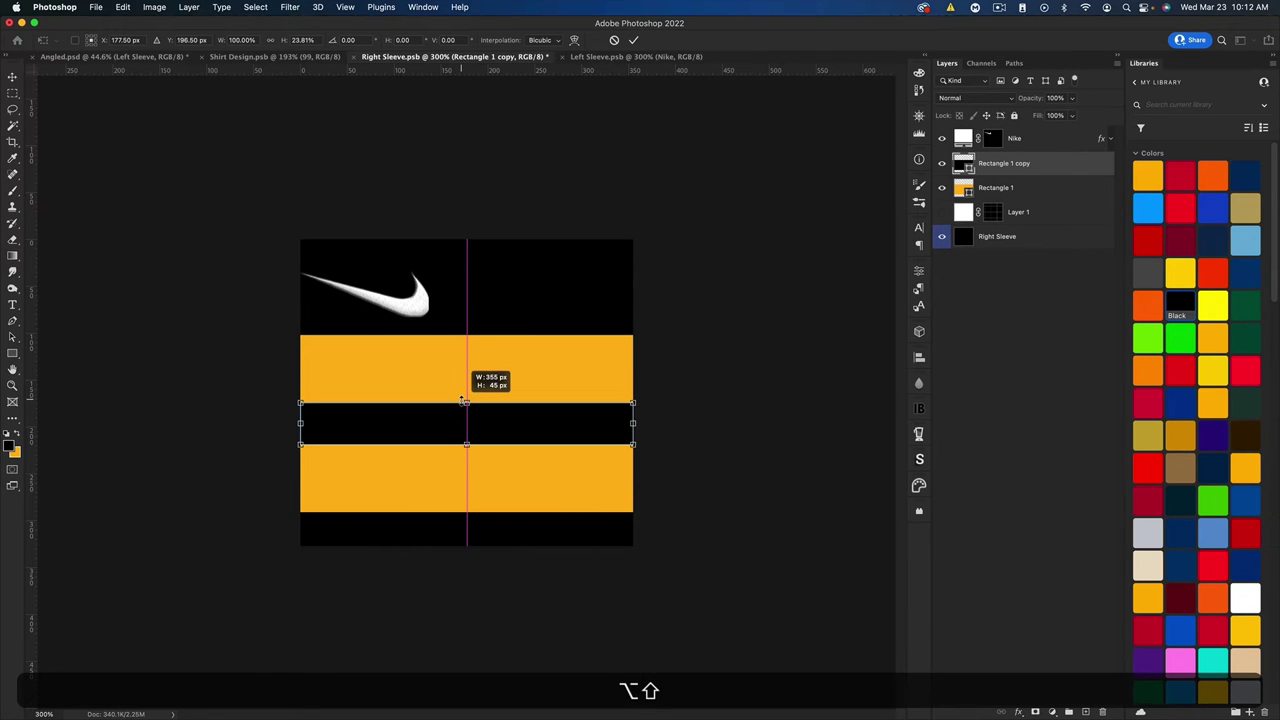
{"action": "left_click_drag", "start_coordinate": [463, 401], "coordinate": [464, 402]}
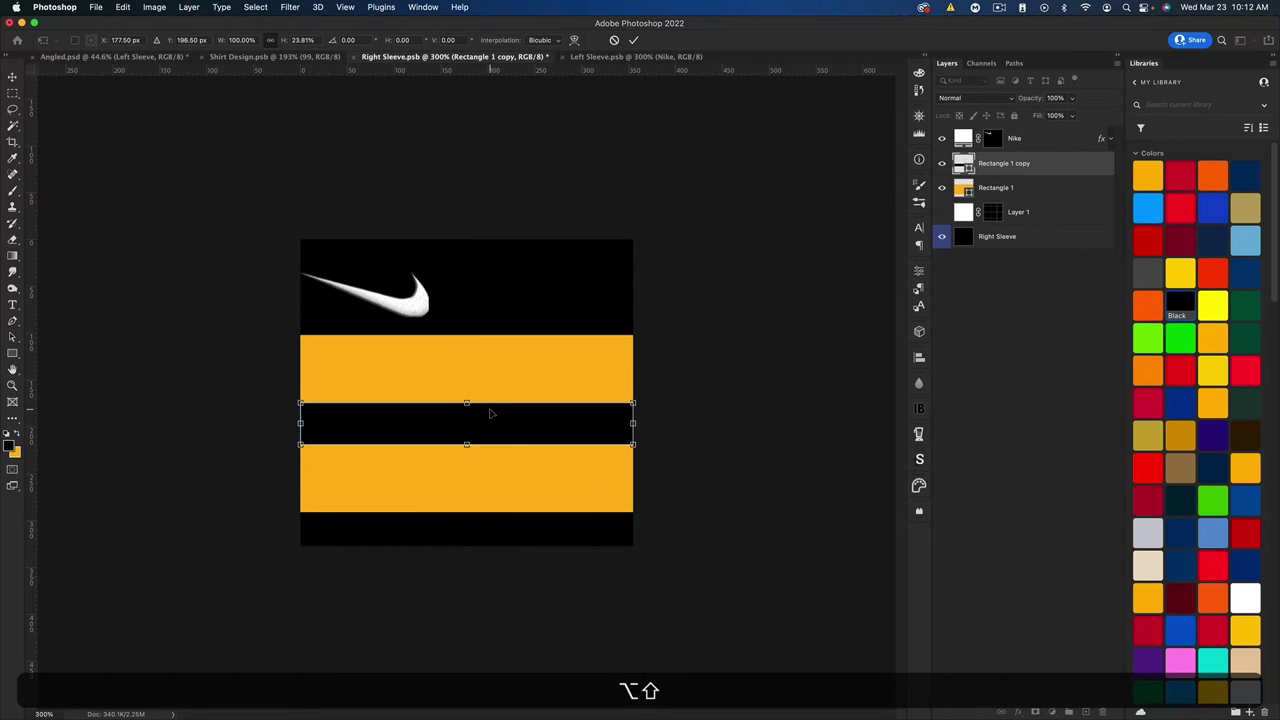
{"action": "key", "text": "Return"}
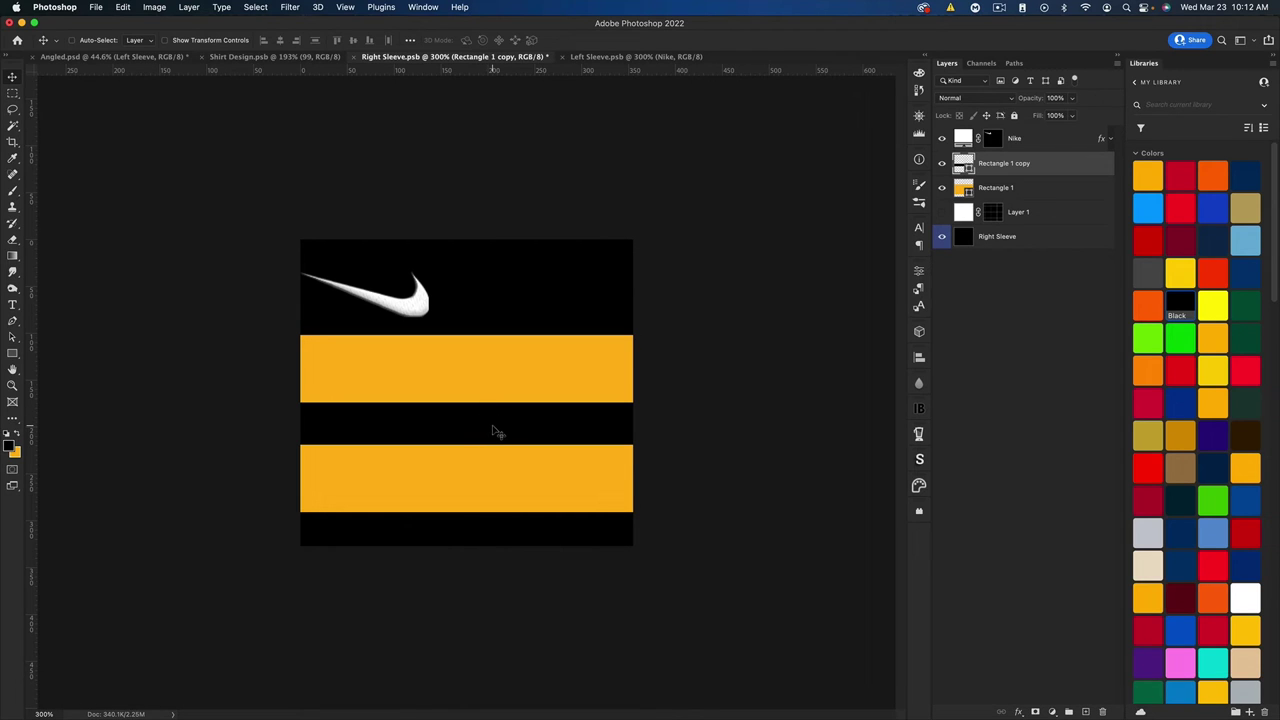
- Duplicate the black band, colour the copy White, and reduce its height about the centre so thin black borders remain
{"action": "key", "text": "super+j"}
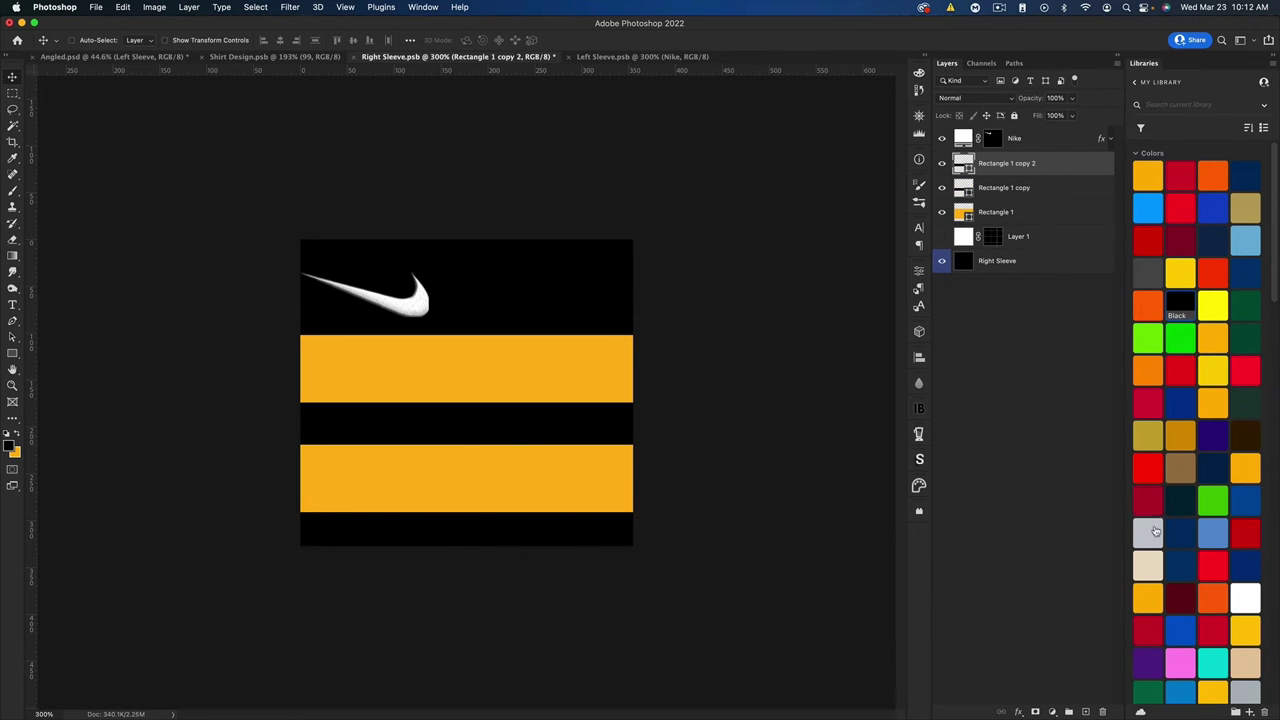
{"action": "left_click", "coordinate": [1245, 597]}
{"action": "key", "text": "super+t"}
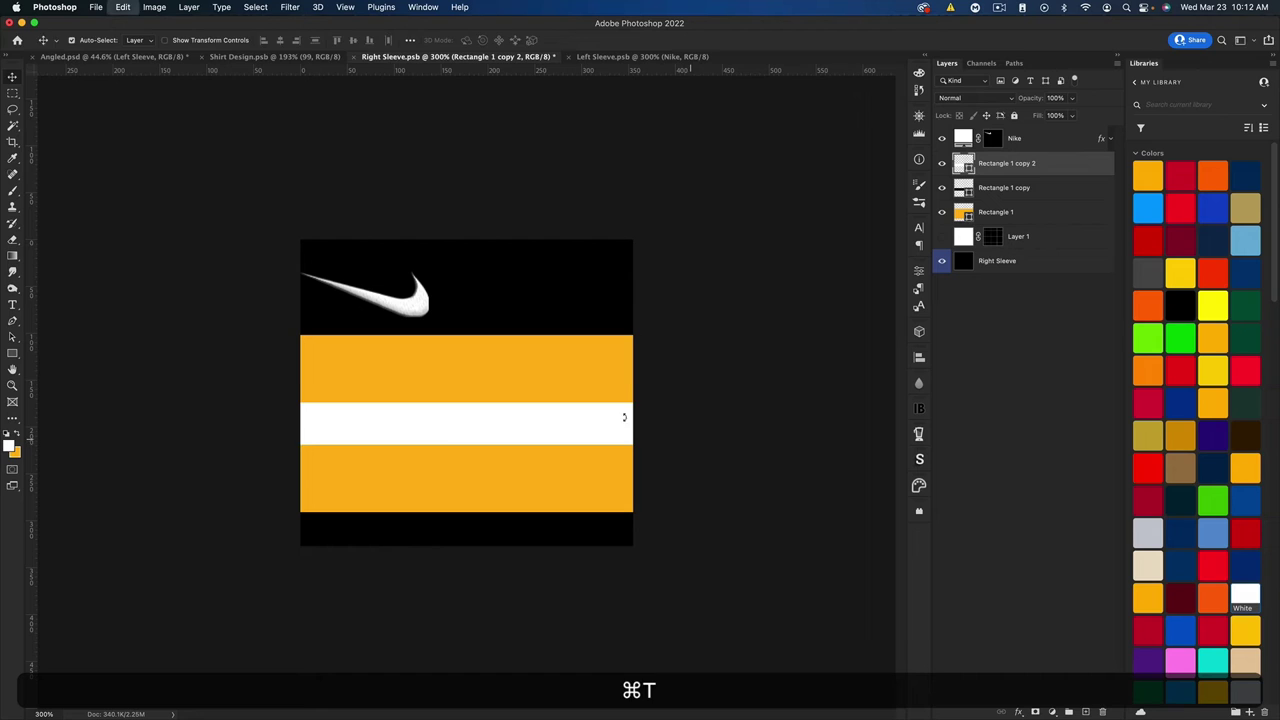
{"action": "left_click_drag", "start_coordinate": [466, 404], "coordinate": [465, 414]}
{"action": "key", "text": "Return"}
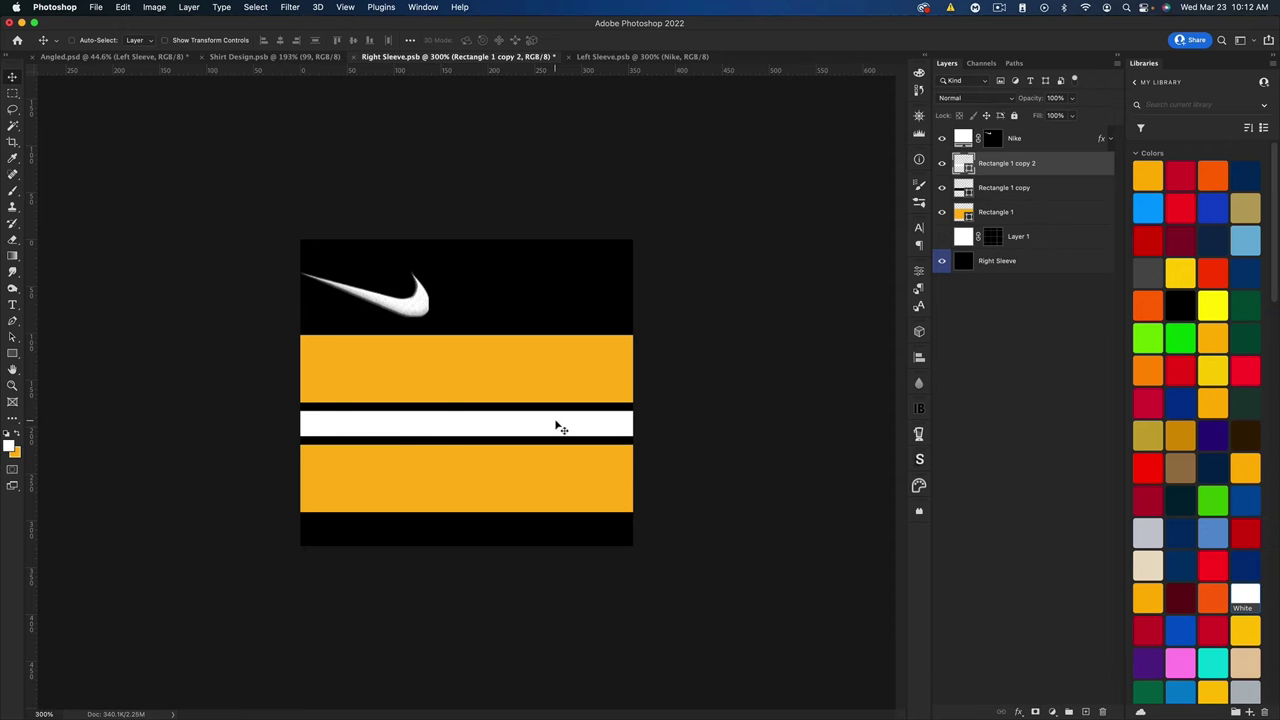
- Move the white stripe and its black band together up into the upper part of the gold rectangle
{"action": "left_click", "coordinate": [1007, 188], "text": "shift"}
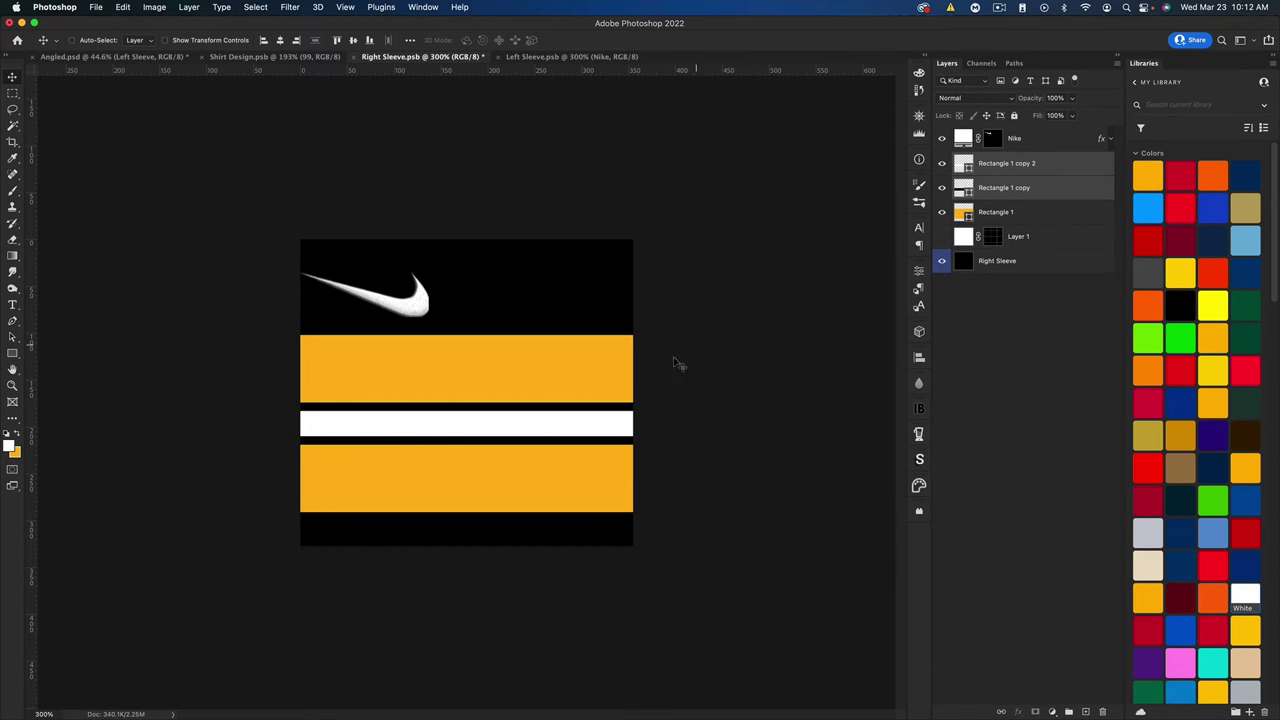
{"action": "left_click_drag", "start_coordinate": [440, 432], "coordinate": [437, 400]}
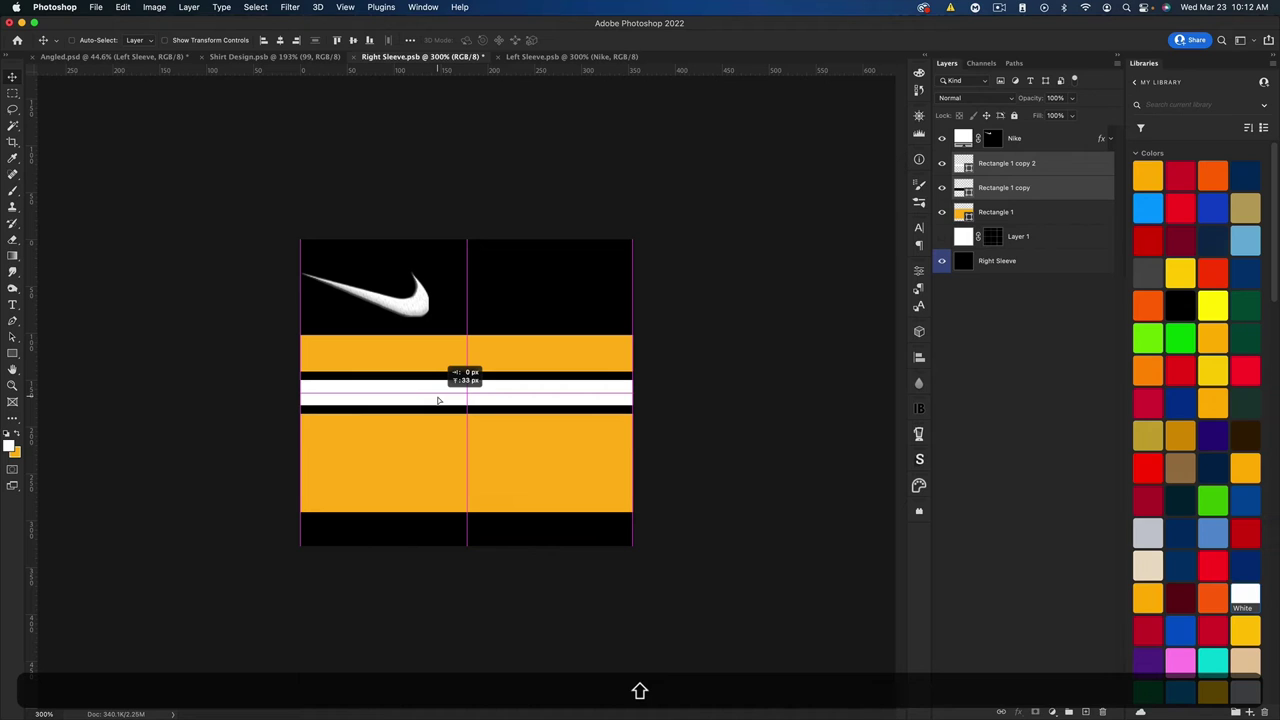
{"action": "left_click_drag", "start_coordinate": [437, 400], "coordinate": [452, 395]}
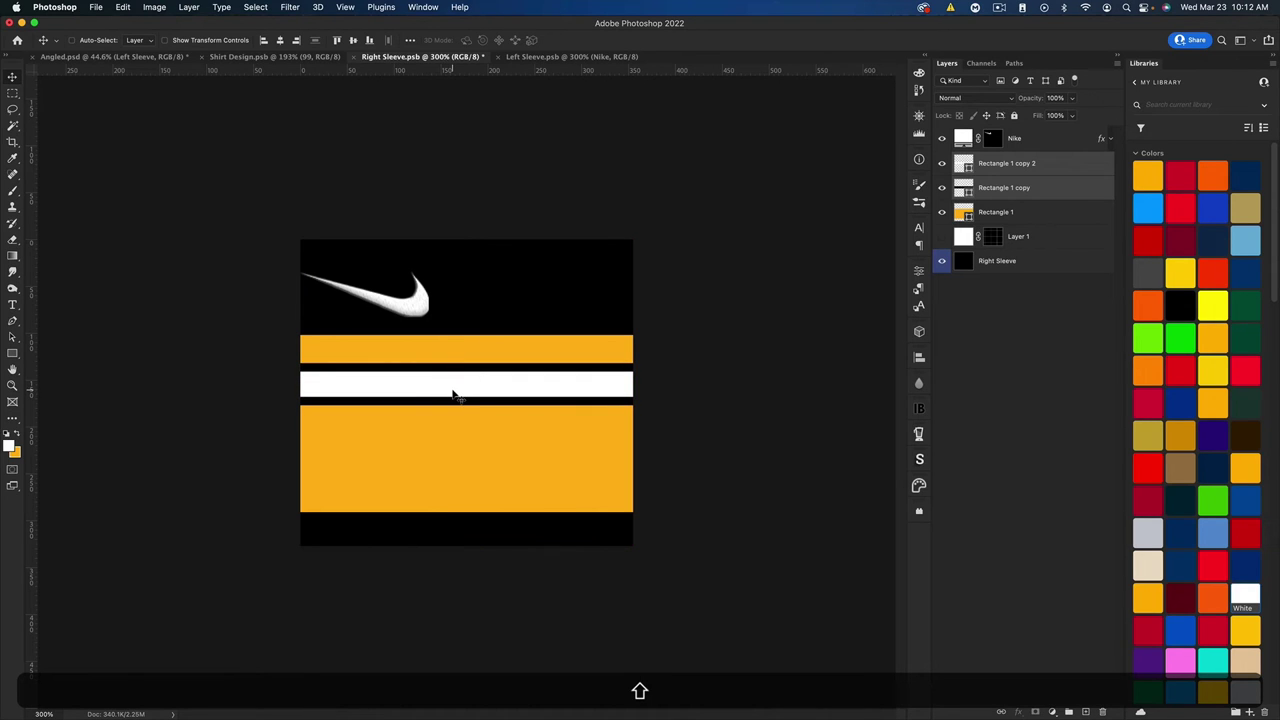
- Duplicate the black-bordered white stripe and move the copy straight down near the gold rectangle's lower edge
{"action": "key", "text": "super"}
{"action": "key", "text": "super+j"}
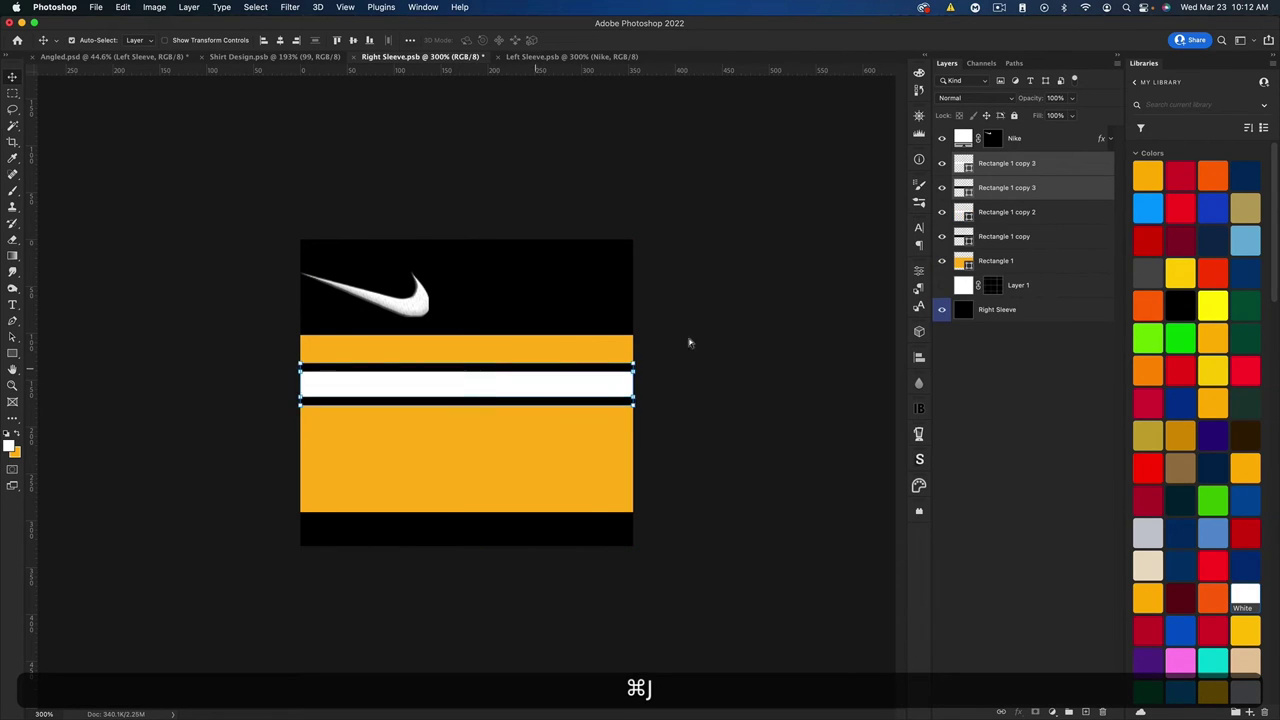
{"action": "left_click_drag", "start_coordinate": [502, 388], "coordinate": [502, 470]}
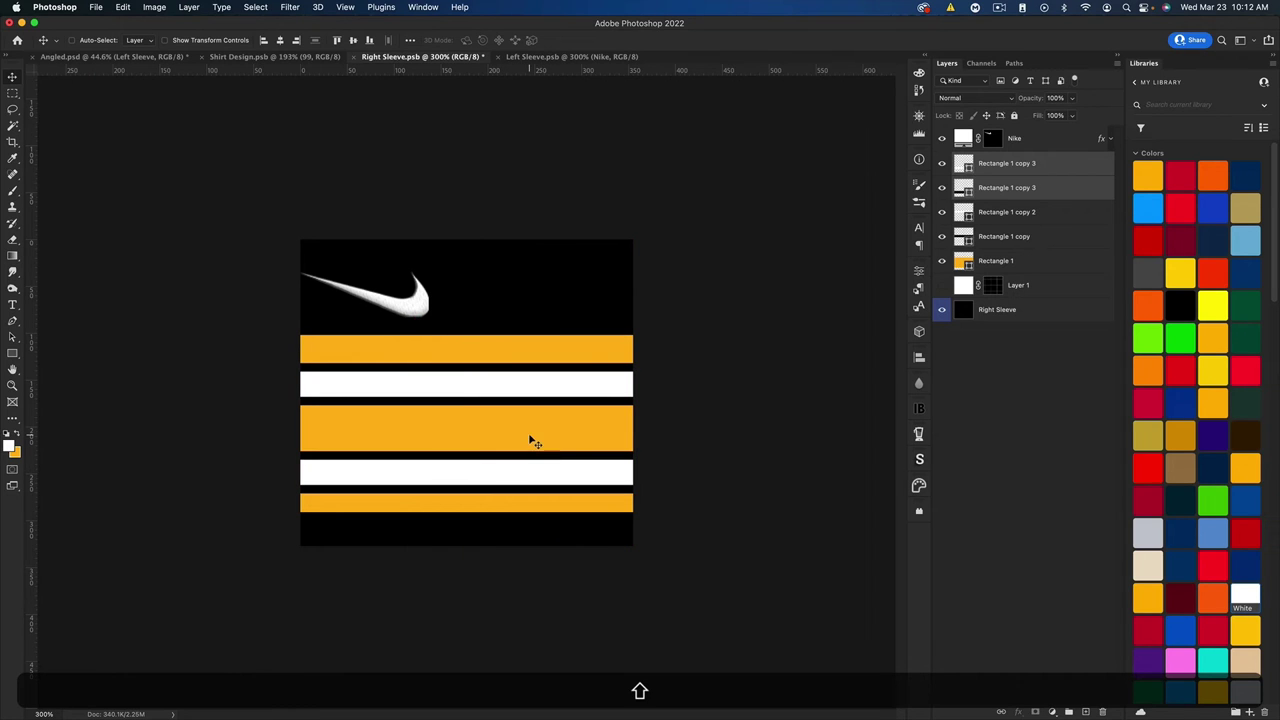
- Shift both black-bordered white stripes up to centre them vertically on the gold, save Right Sleeve.psb, and check the Angled.psd mockup
{"action": "left_click", "coordinate": [1010, 238], "text": "shift"}
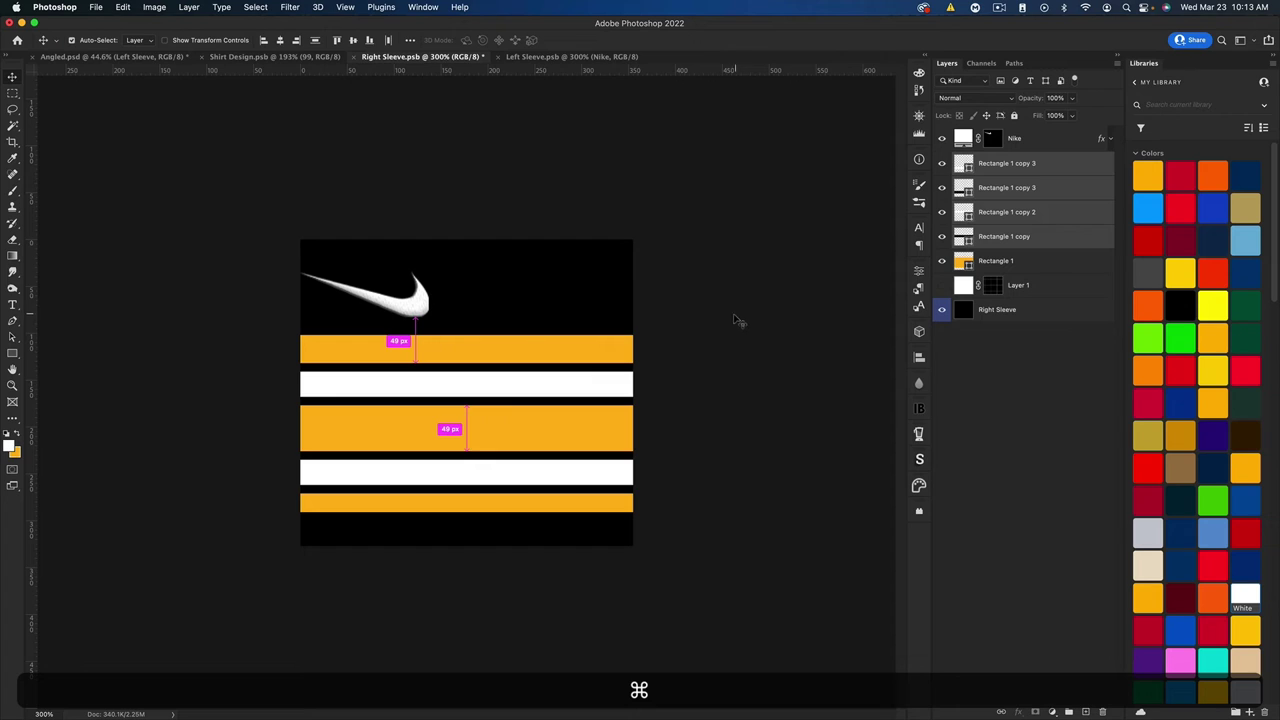
{"action": "key", "text": "super+t"}
{"action": "left_click_drag", "start_coordinate": [491, 427], "coordinate": [497, 423]}
{"action": "key", "text": "Return"}
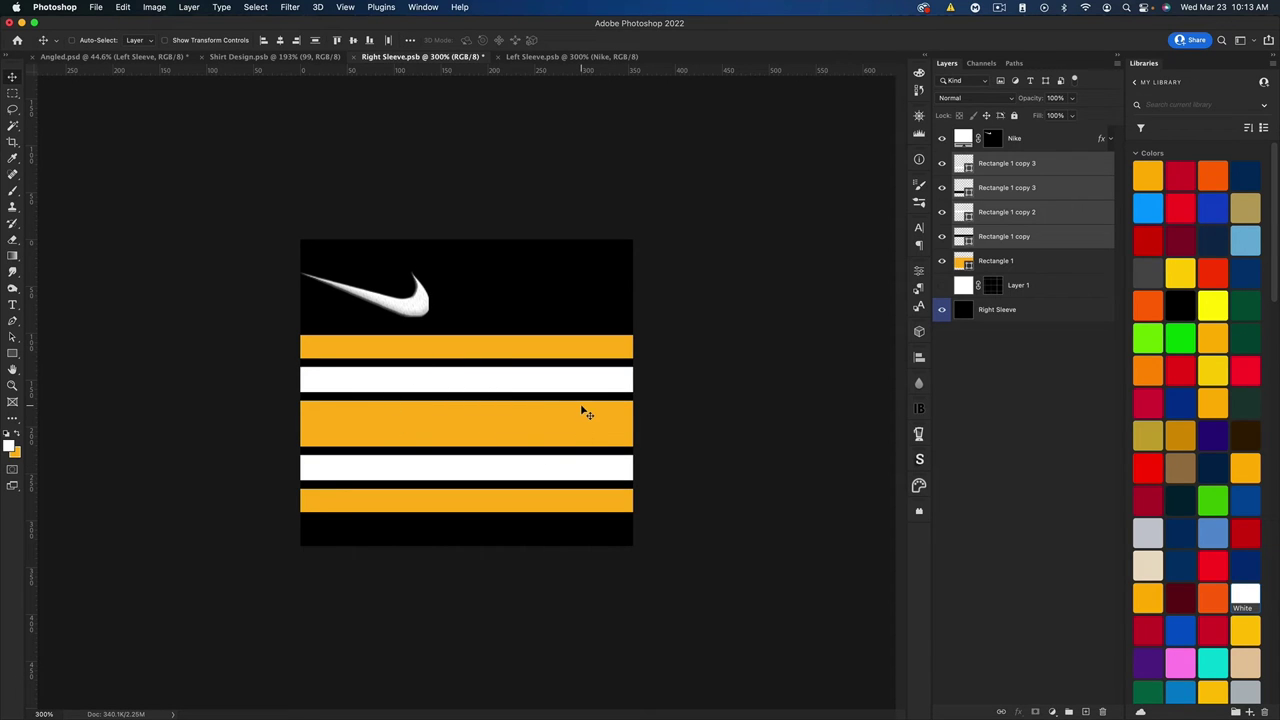
{"action": "key", "text": "super+s"}
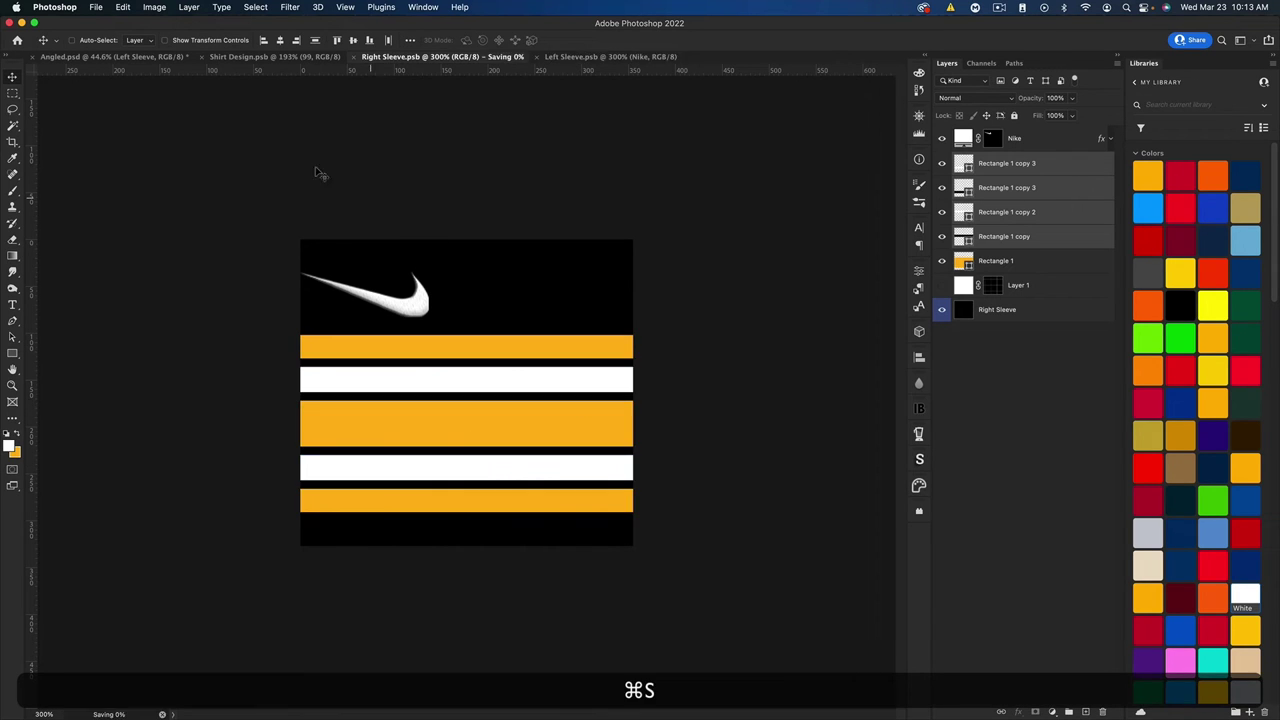
{"action": "left_click", "coordinate": [115, 57]}
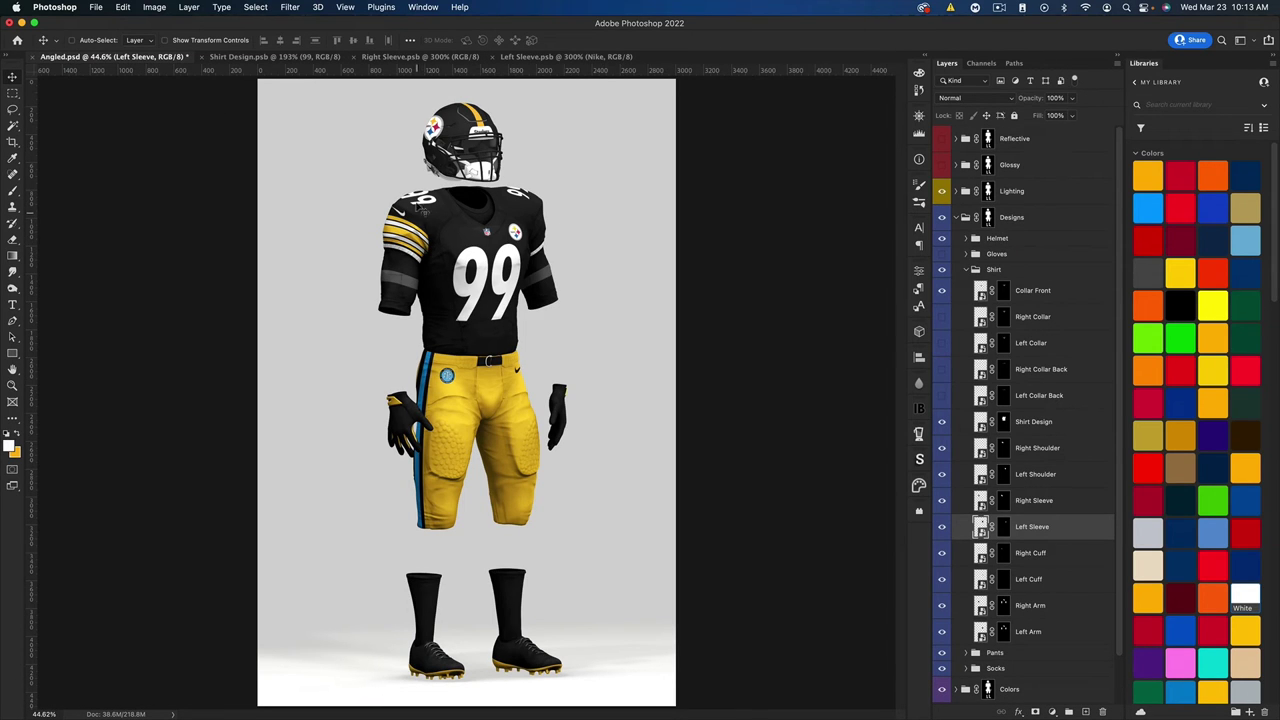
- Thin the upper black-bordered white stripe in Right Sleeve.psb by raising its lower edge while keeping its upper edge fixed
{"action": "left_click", "coordinate": [398, 57]}
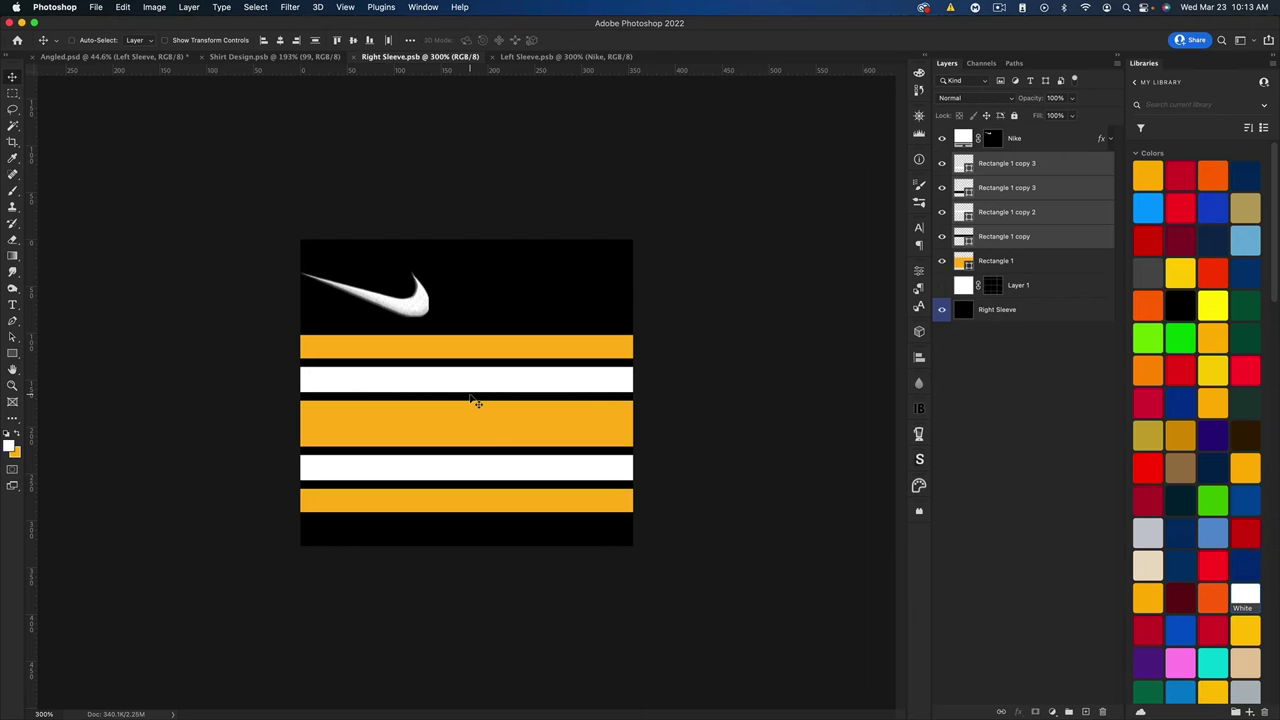
{"action": "left_click", "coordinate": [1012, 221]}
{"action": "left_click", "coordinate": [1012, 237], "text": "shift"}
{"action": "key", "text": "super+t"}
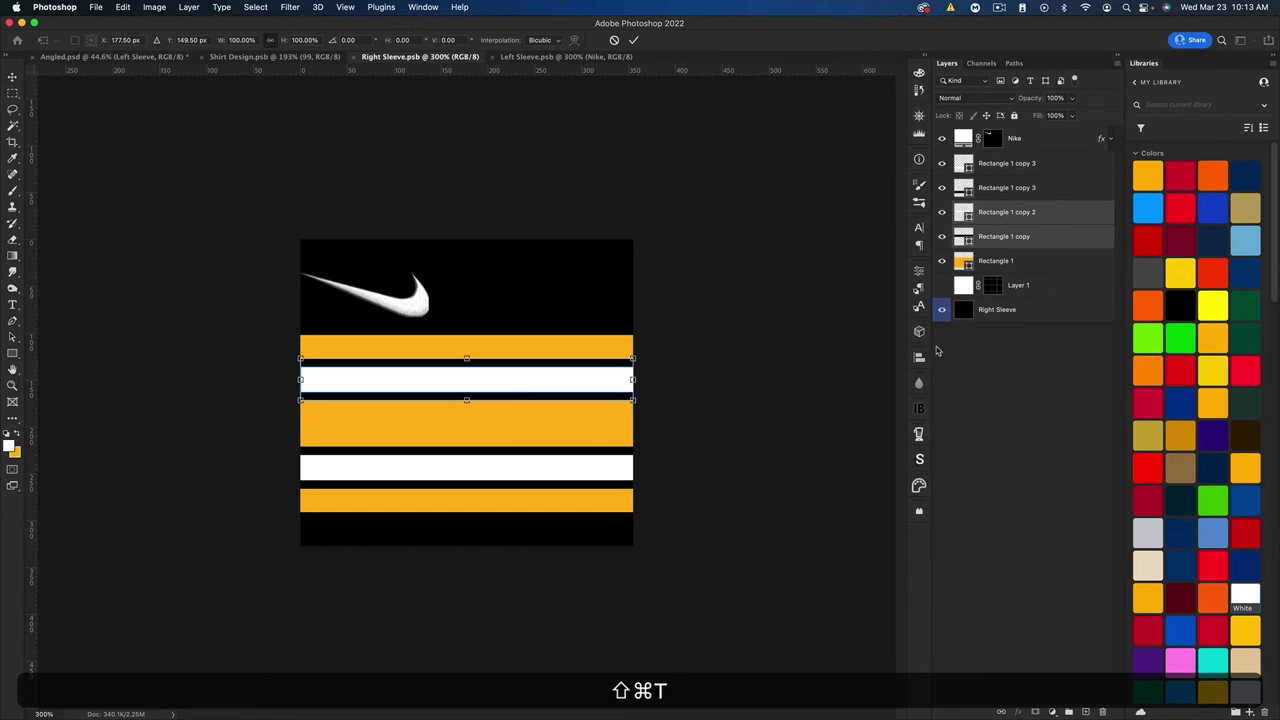
{"action": "left_click_drag", "start_coordinate": [464, 398], "coordinate": [466, 388]}
{"action": "key", "text": "shift+Return"}
- Thin the lower black-bordered white stripe to match by lowering its upper edge, save Right Sleeve.psb, and check the Angled.psd mockup
{"action": "left_click", "coordinate": [988, 190]}
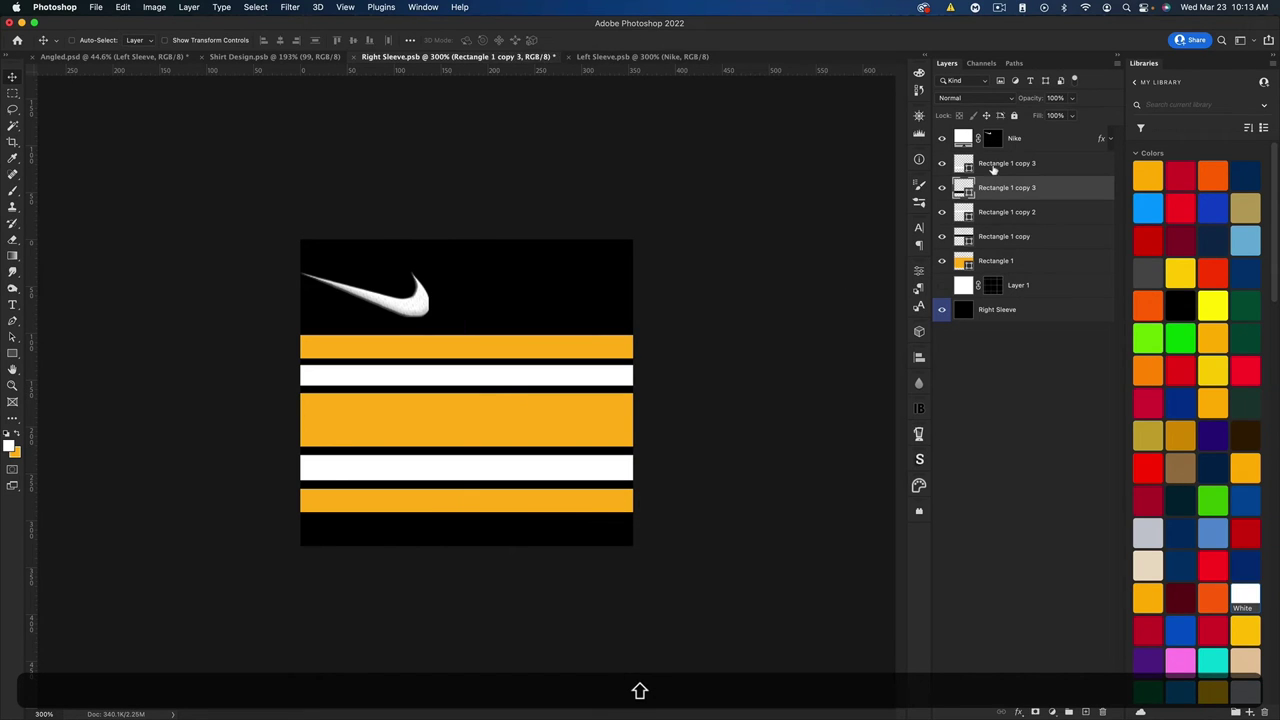
{"action": "left_click", "coordinate": [994, 164], "text": "shift"}
{"action": "key", "text": "shift+super+t"}
{"action": "left_click_drag", "start_coordinate": [468, 455], "coordinate": [468, 456]}
{"action": "key", "text": "shift+Return"}
{"action": "key", "text": "super+Return"}
{"action": "key", "text": "super+s"}
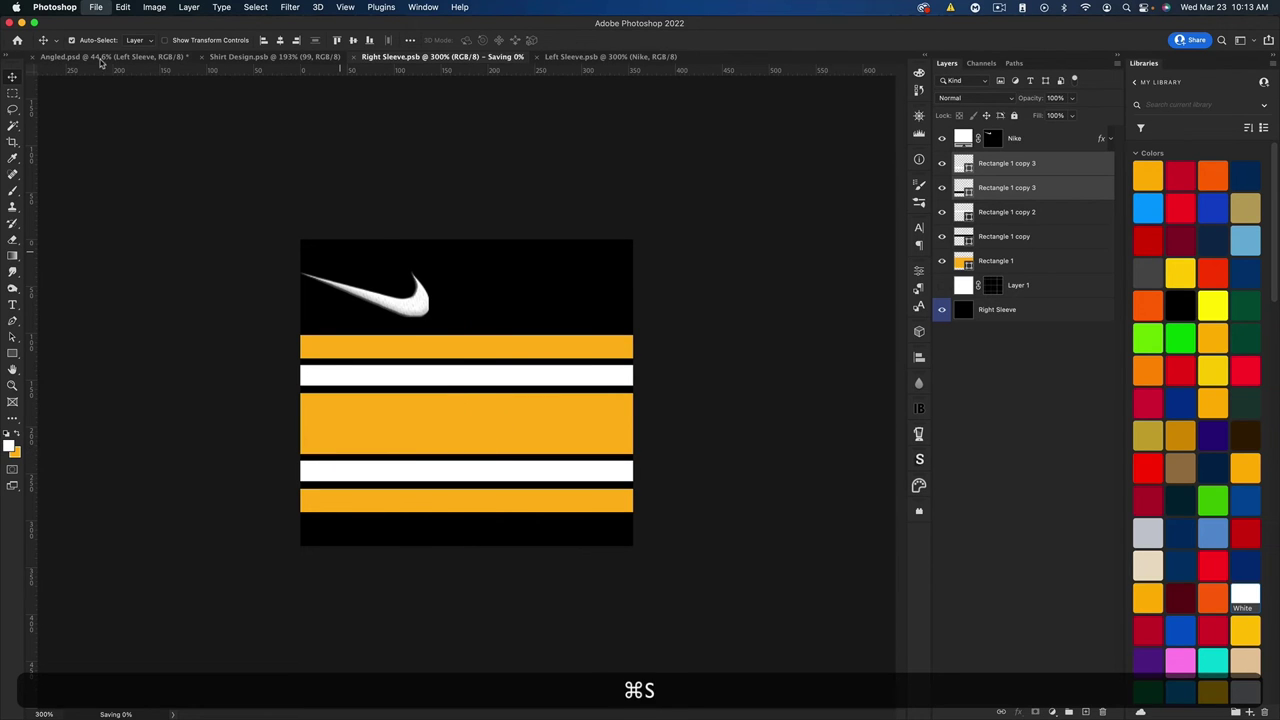
{"action": "left_click", "coordinate": [103, 57]}
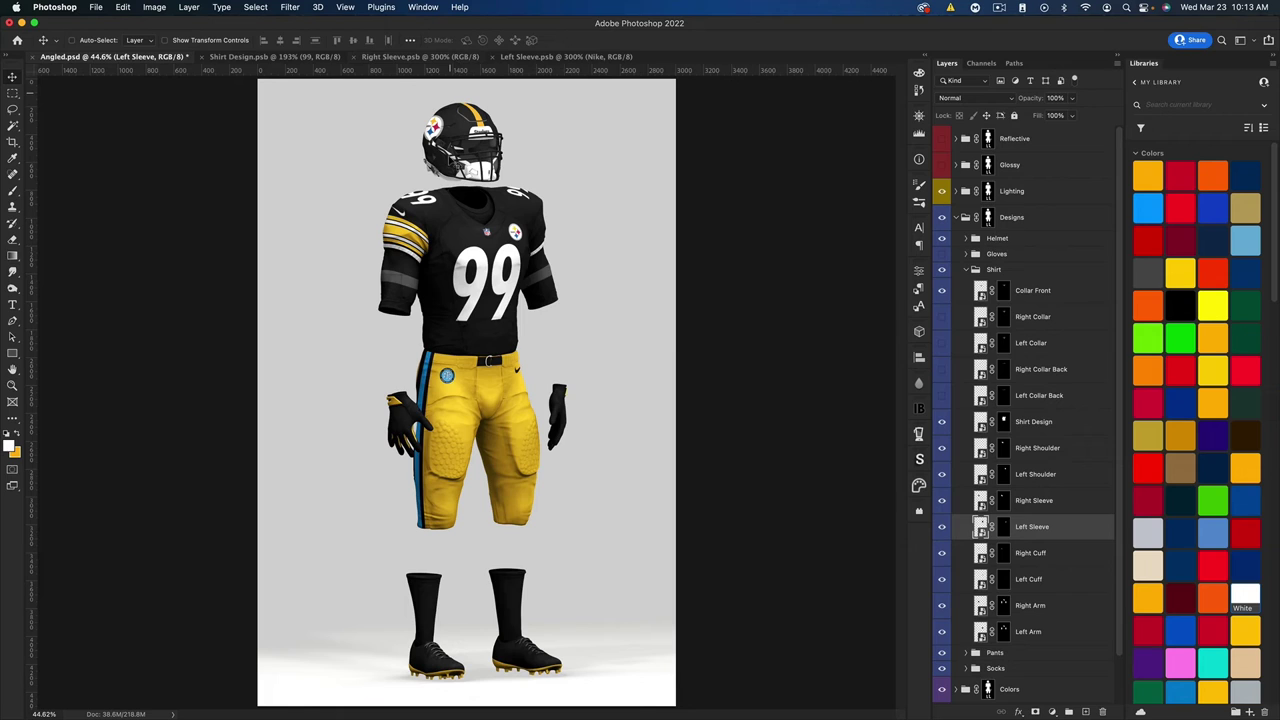
- Group all five rectangle layers in Right Sleeve.psb, name the group Striping, and save the file
{"action": "left_click", "coordinate": [411, 59]}
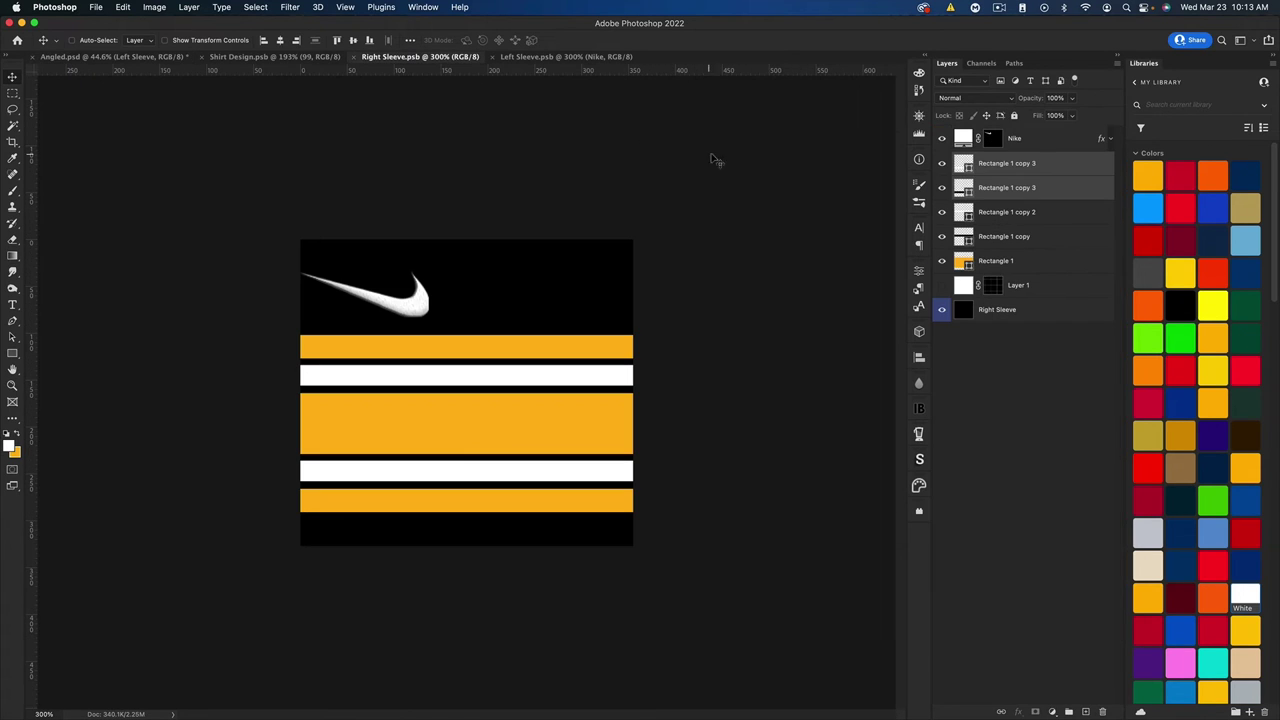
{"action": "left_click", "coordinate": [993, 166]}
{"action": "left_click", "coordinate": [1015, 262], "text": "shift"}
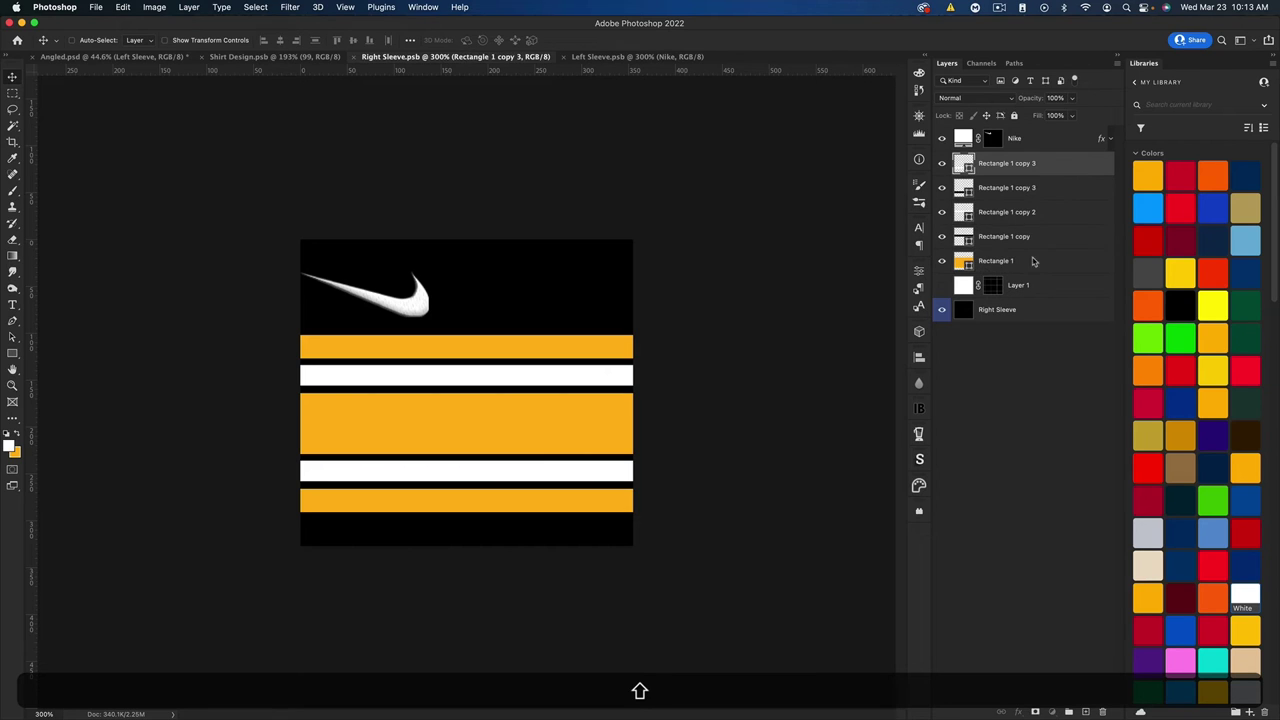
{"action": "left_click", "coordinate": [1034, 261], "text": "shift"}
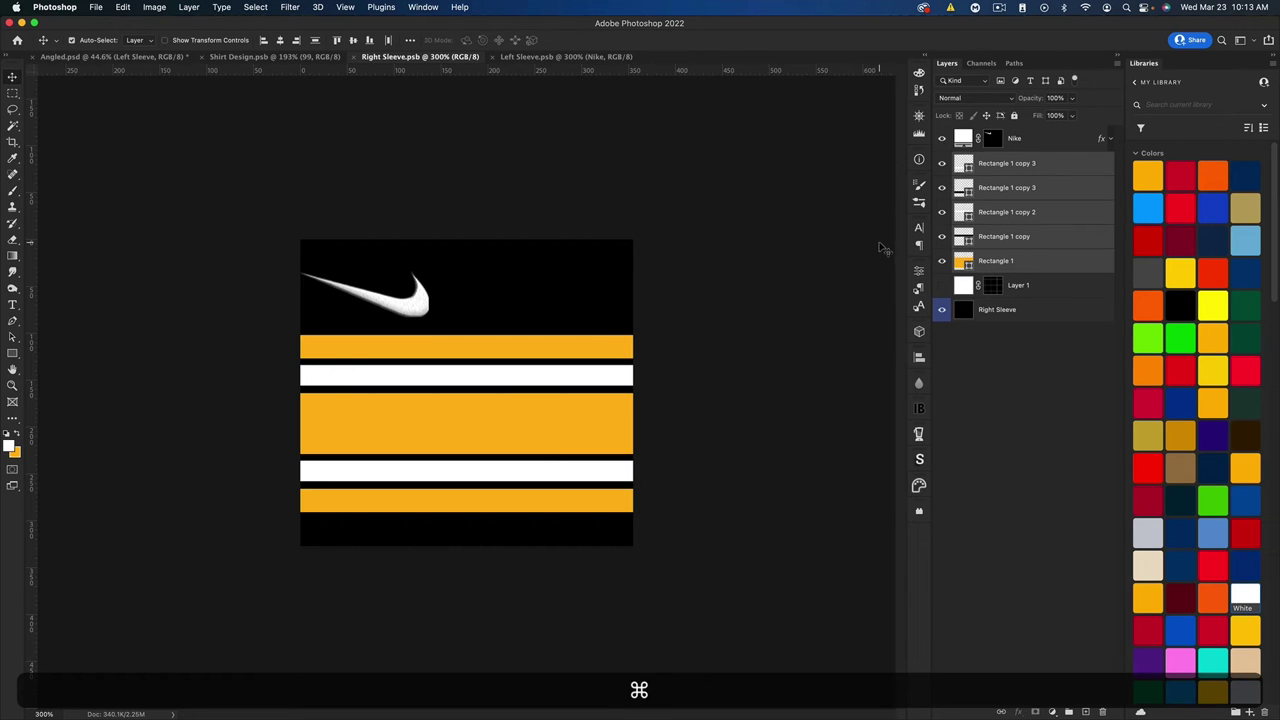
{"action": "key", "text": "super+g"}
{"action": "double_click", "coordinate": [988, 160]}
{"action": "type", "text": "Striping"}
{"action": "key", "text": "Return"}
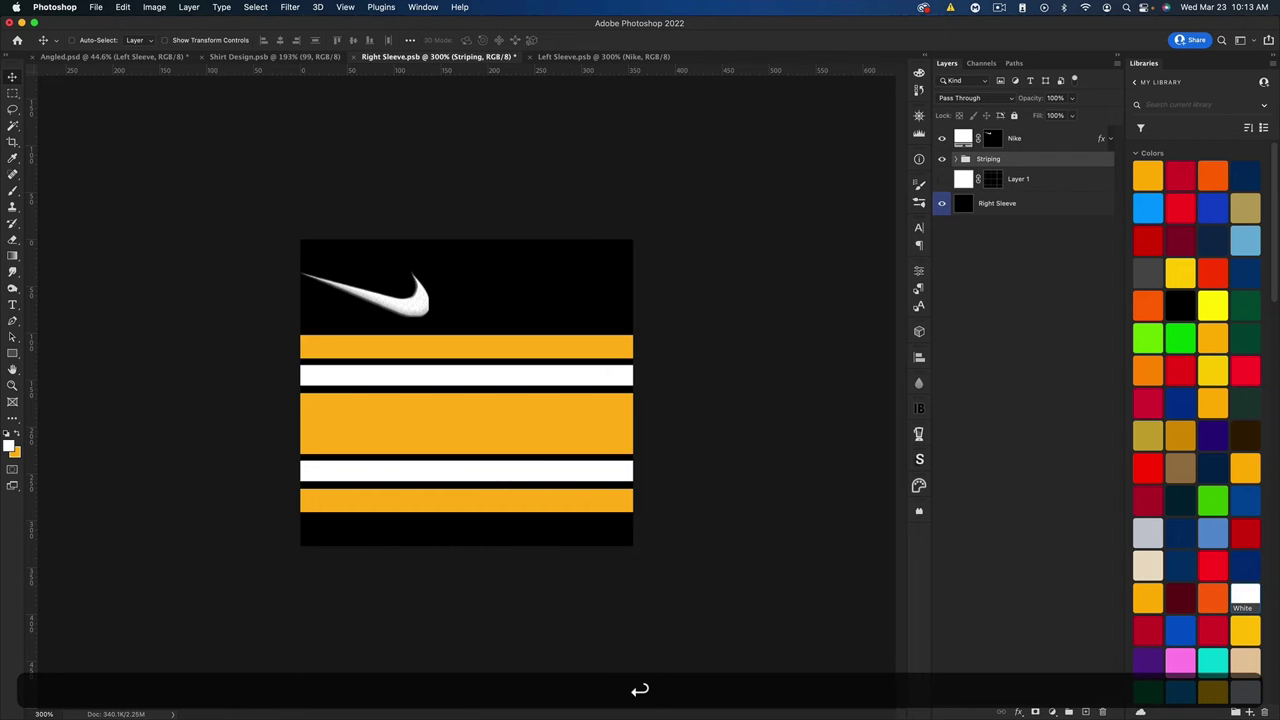
{"action": "key", "text": "super+s"}
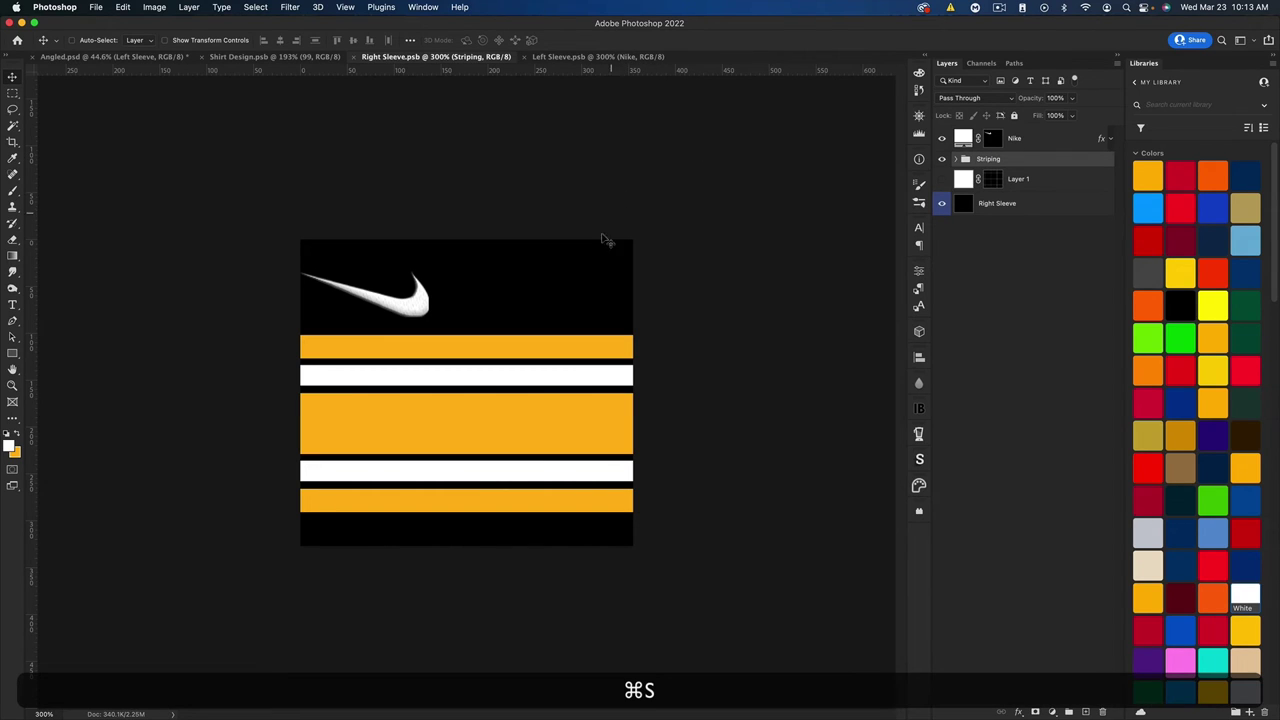
- Copy the Striping group into Left Sleeve.psb, place it full width just below the Nike swoosh, and save
{"action": "left_click", "coordinate": [580, 60]}
{"action": "mouse_move", "coordinate": [487, 452]}
{"action": "left_mouse_down"}
{"action": "mouse_move", "coordinate": [497, 429]}
{"action": "mouse_move", "coordinate": [477, 436]}
{"action": "left_mouse_up"}
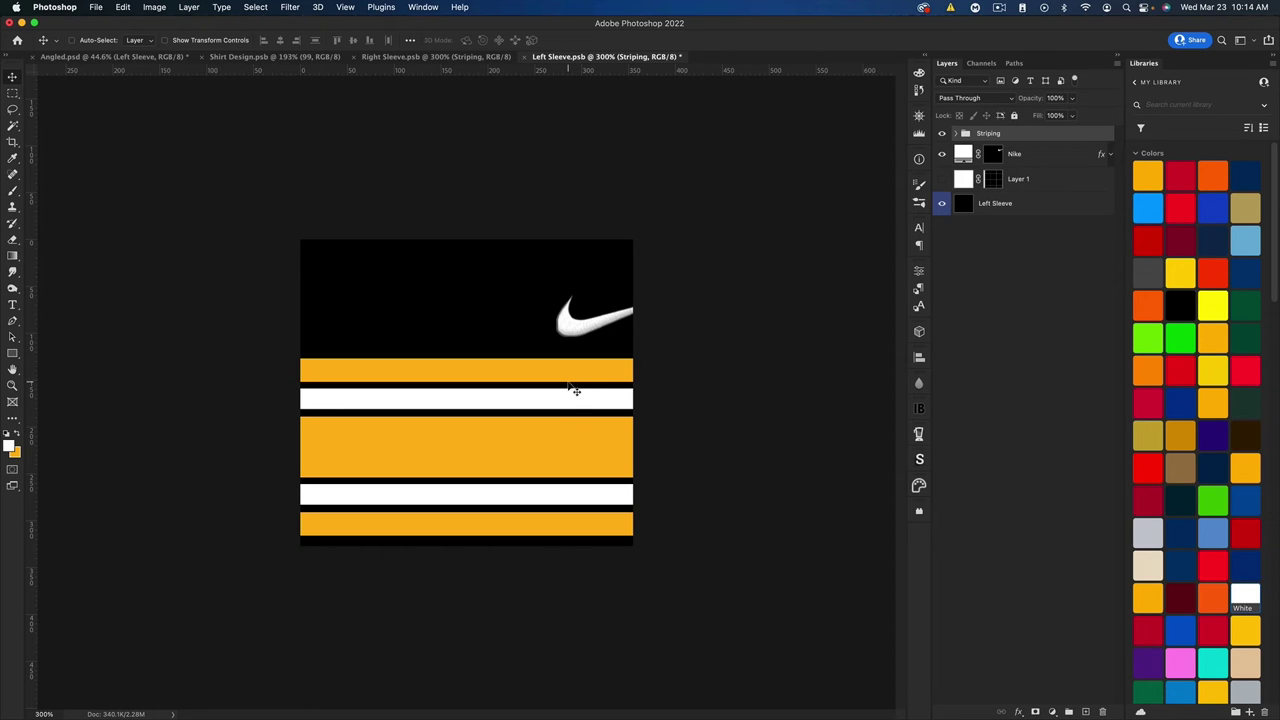
{"action": "left_click", "coordinate": [445, 58]}
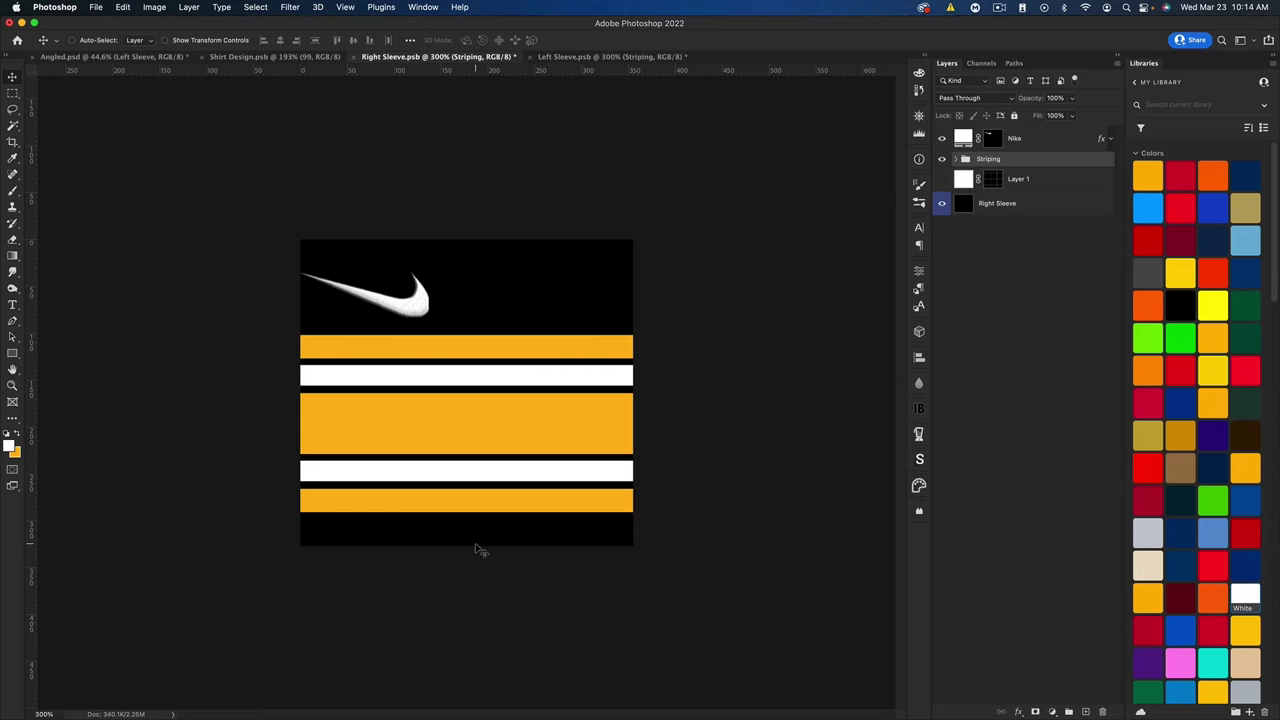
{"action": "left_click", "coordinate": [556, 58]}
{"action": "key", "text": "super+s"}
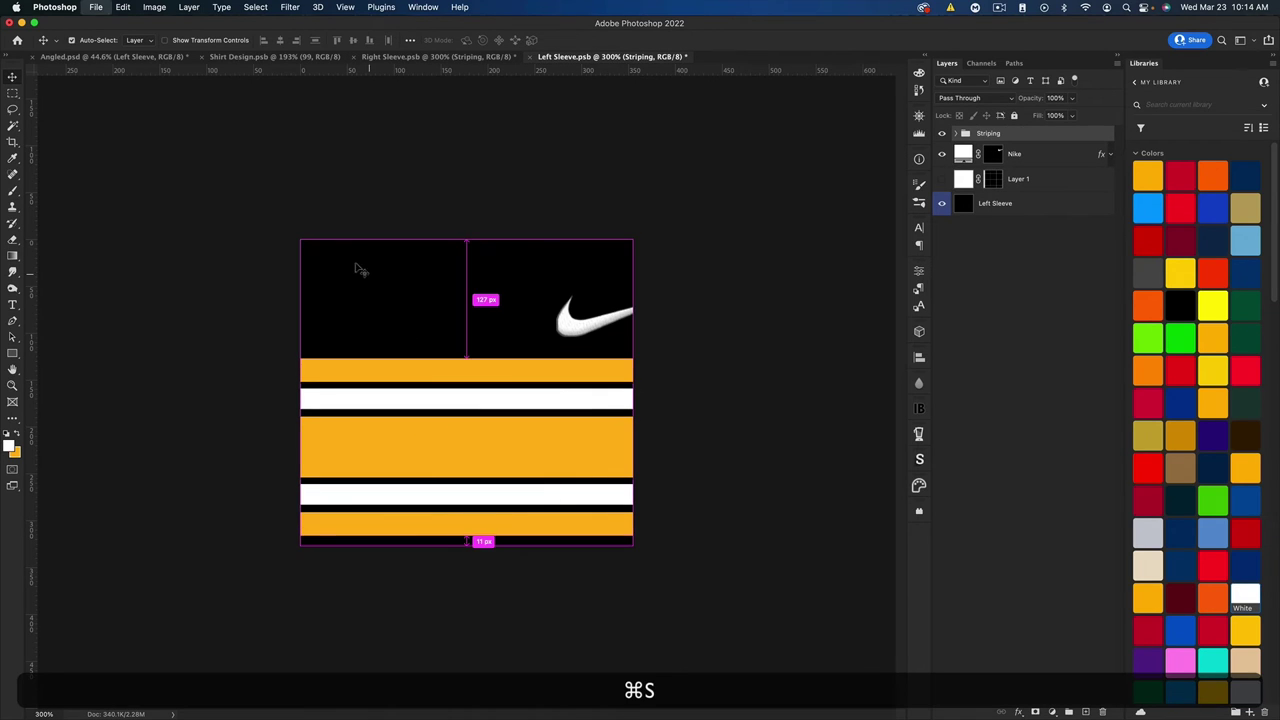
- Check the sleeve striping on the Angled.psd mockup, save and close Right Sleeve.psb, and close Left Sleeve.psb
{"action": "left_click", "coordinate": [118, 60]}
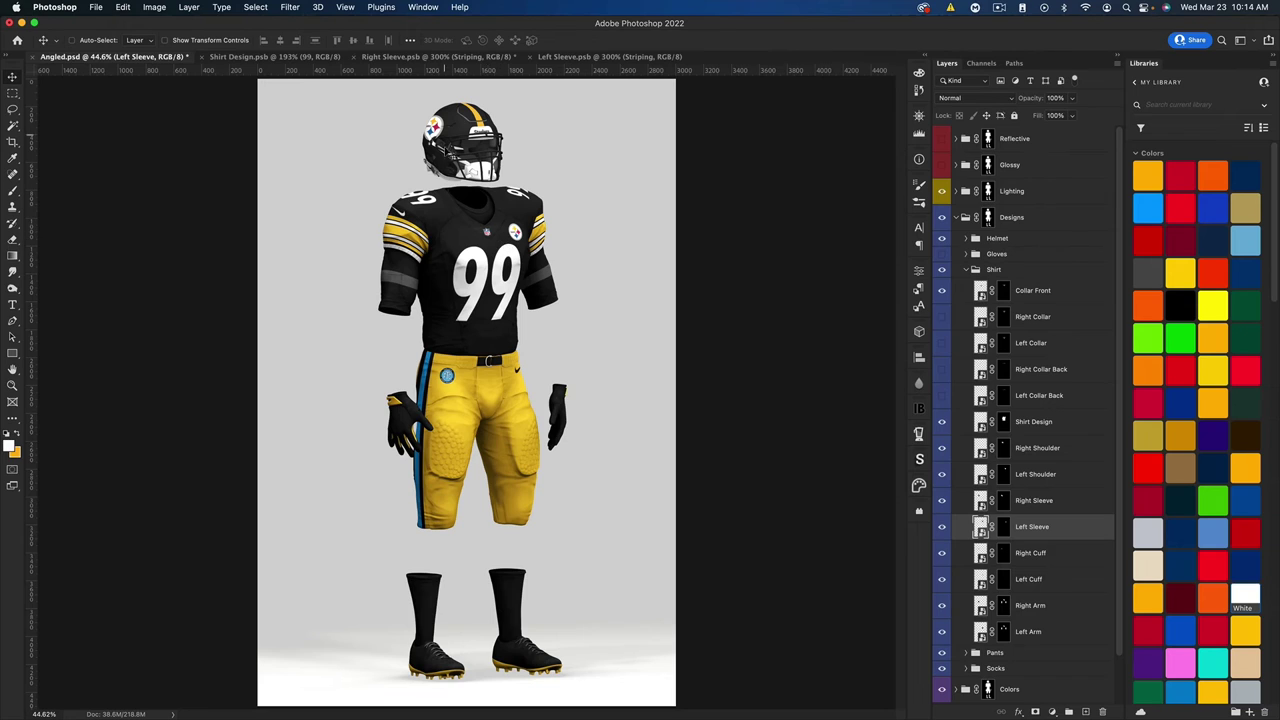
{"action": "left_click", "coordinate": [430, 57]}
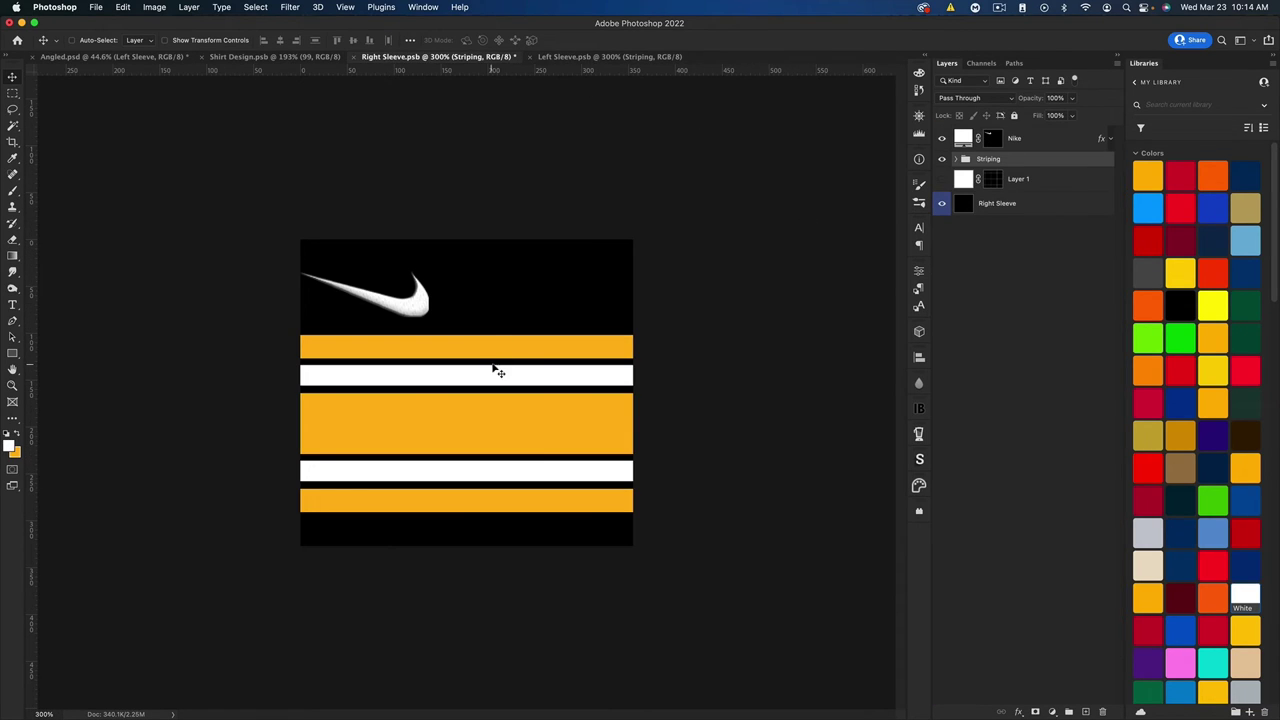
{"action": "left_click", "coordinate": [88, 57]}
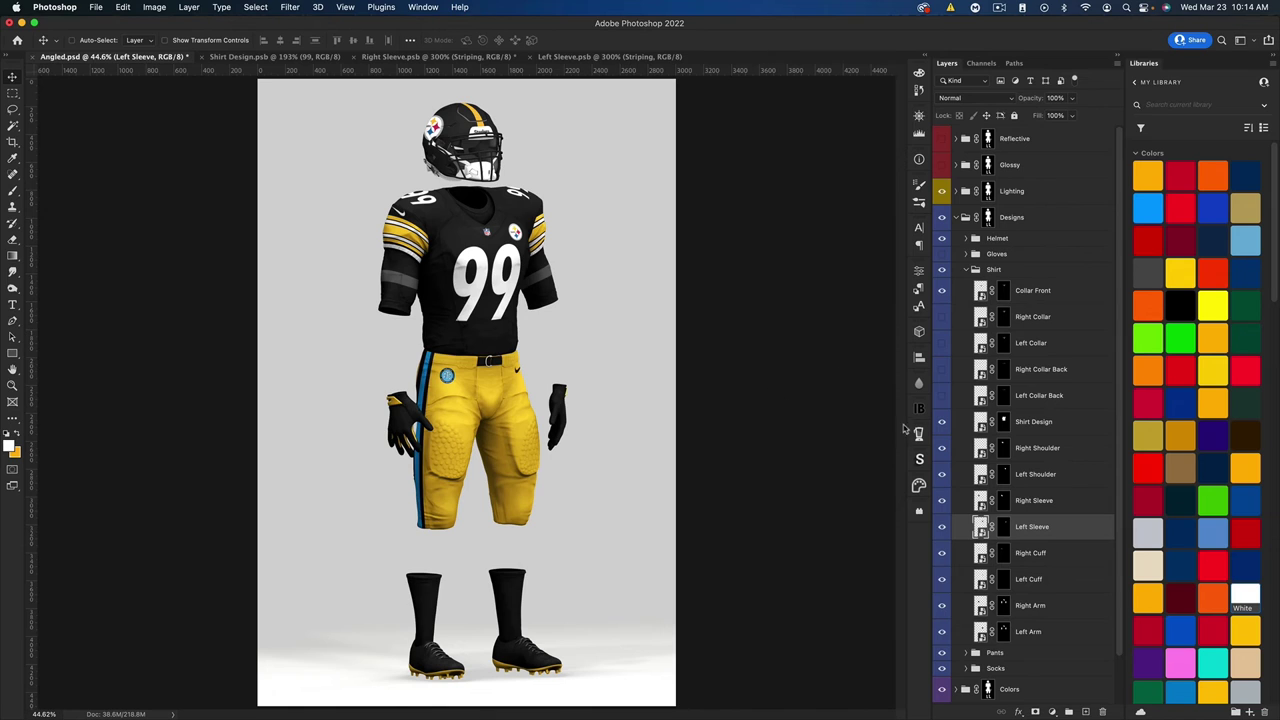
{"action": "left_click", "coordinate": [354, 60]}
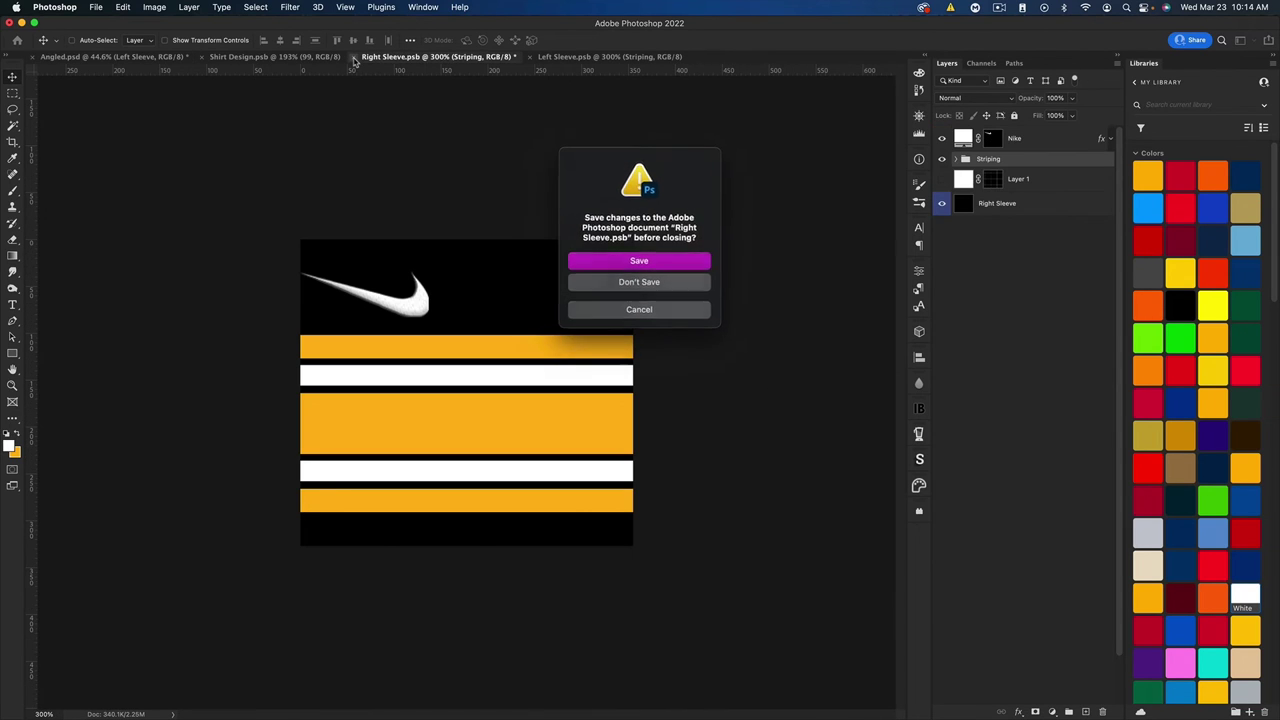
{"action": "left_click", "coordinate": [612, 260]}
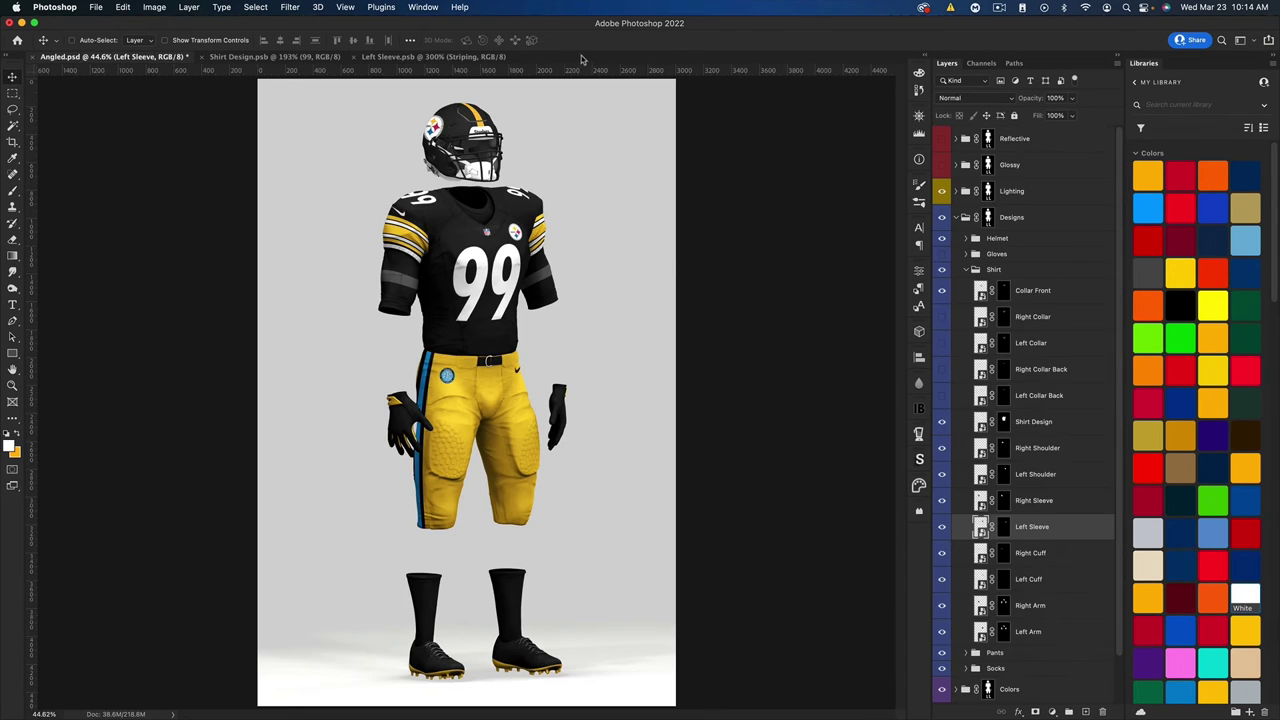
{"action": "left_click", "coordinate": [354, 57]}
- Hide the Right Cuff, Left Cuff, Right Arm and Left Arm layers in the Shirt group of Angled.psd
{"action": "key", "text": "super+equal"}
{"action": "key", "text": "super+equal"}
{"action": "key", "text": "super+equal"}
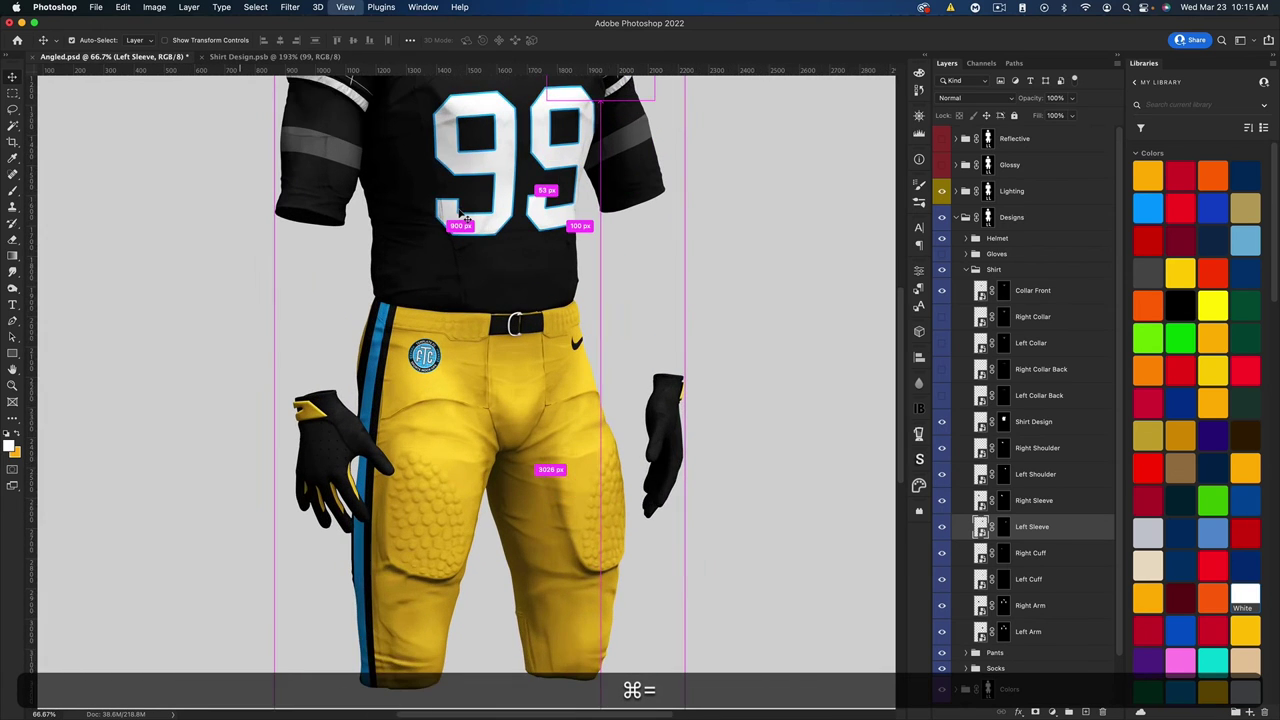
{"action": "scroll", "coordinate": [460, 215], "scroll_direction": "up", "scroll_amount": 3}
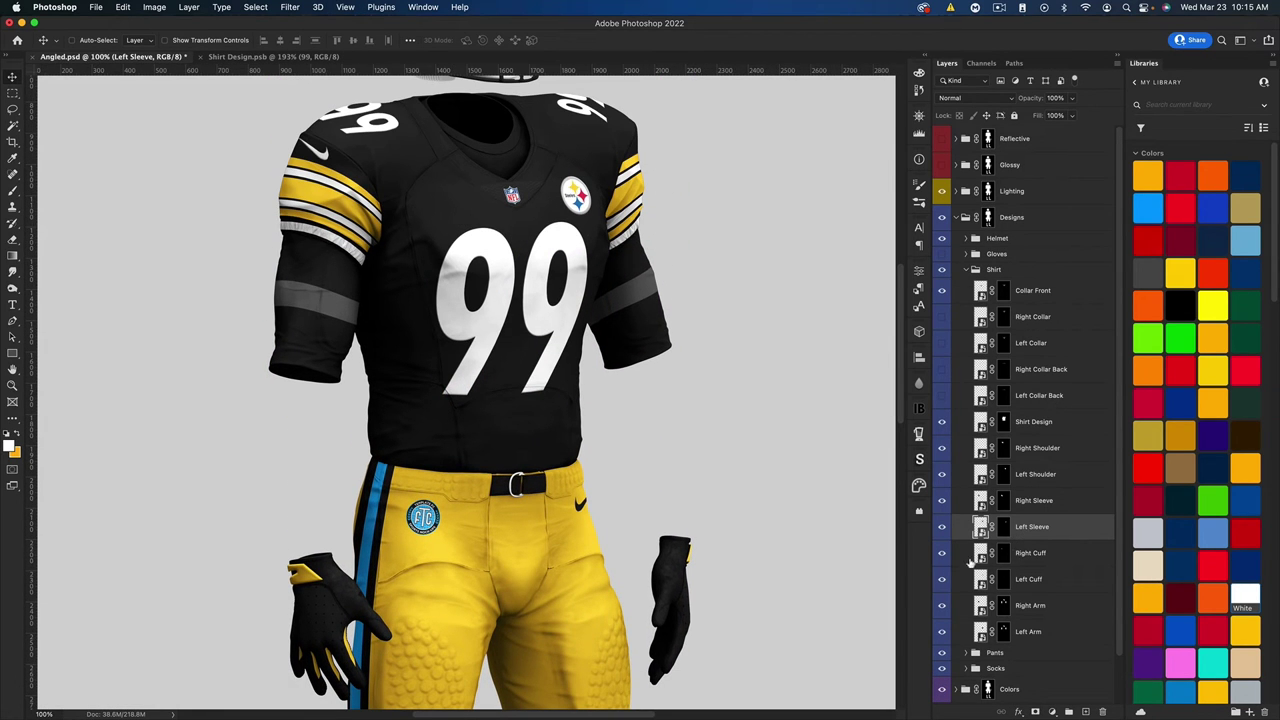
{"action": "left_click", "coordinate": [941, 578]}
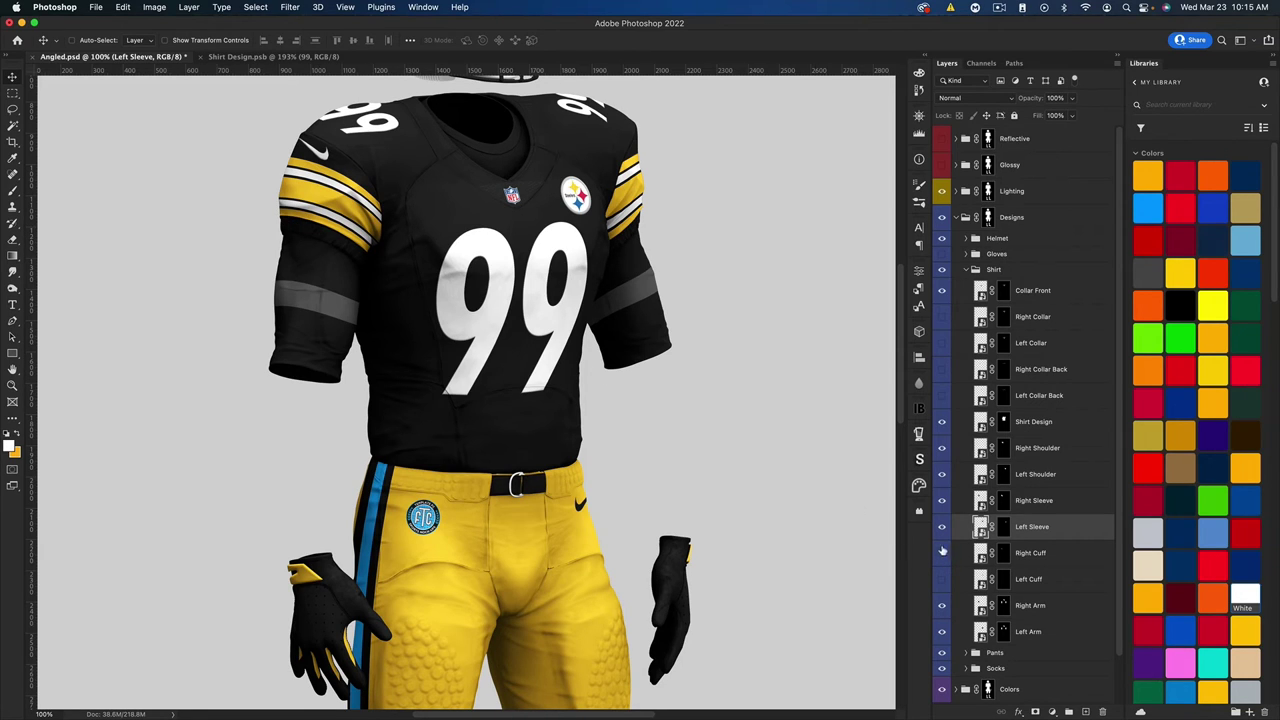
{"action": "left_click", "coordinate": [942, 579]}
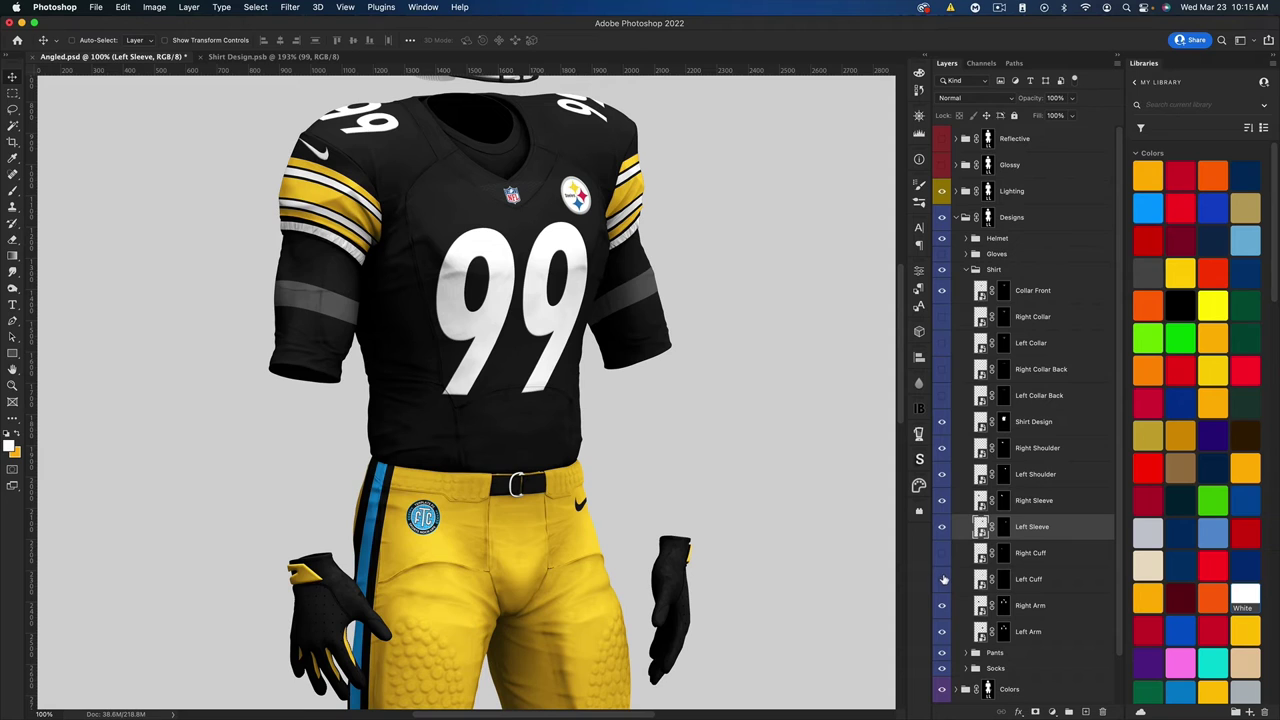
{"action": "left_click", "coordinate": [943, 580]}
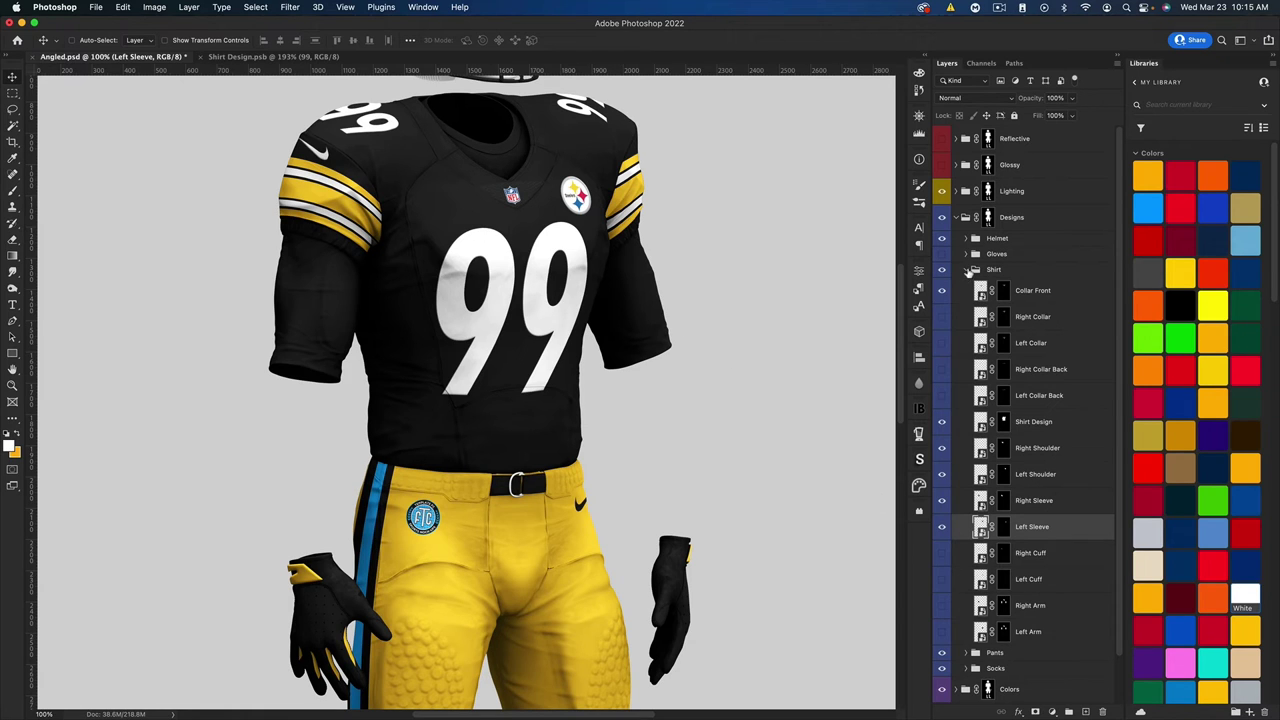
{"action": "scroll", "coordinate": [485, 244], "scroll_direction": "up", "scroll_amount": 1}
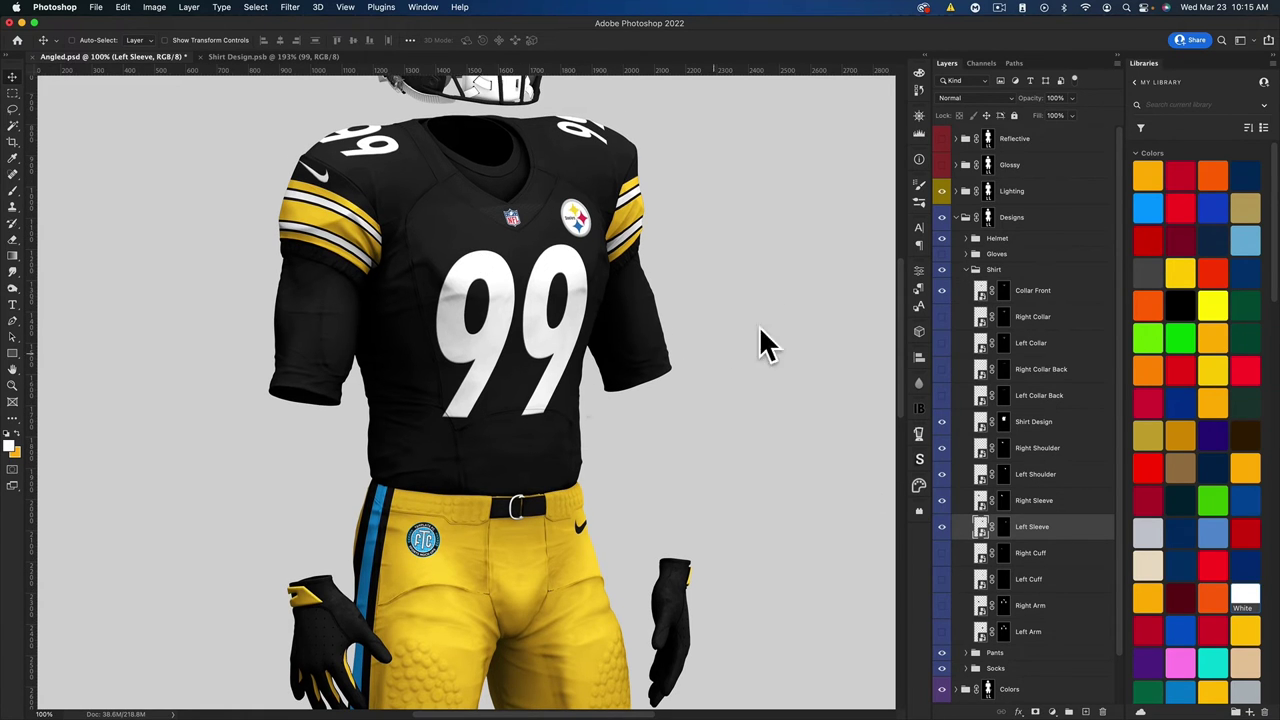
- Collapse the Shirt group, expand the Pants group, and open the Right Leg and Left Leg smart objects for editing
{"action": "key", "text": "super+minus"}
{"action": "key", "text": "super+minus"}
{"action": "key", "text": "super+minus"}
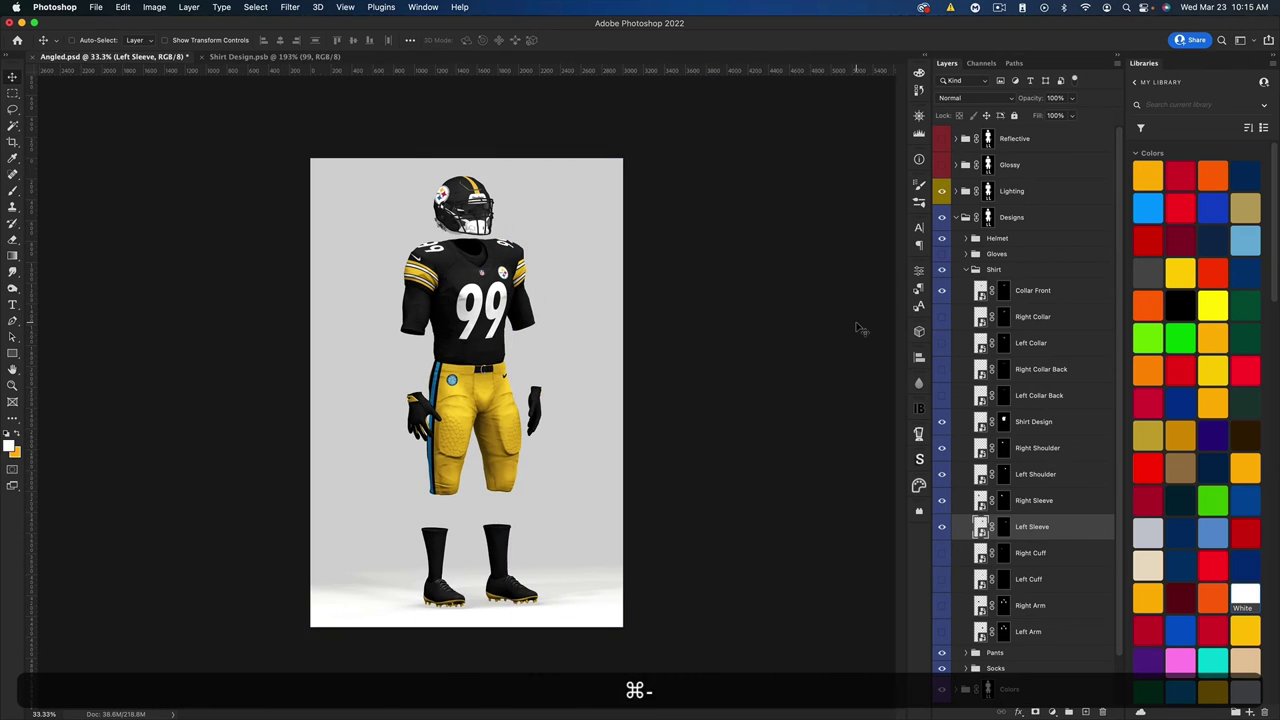
{"action": "left_click", "coordinate": [965, 270]}
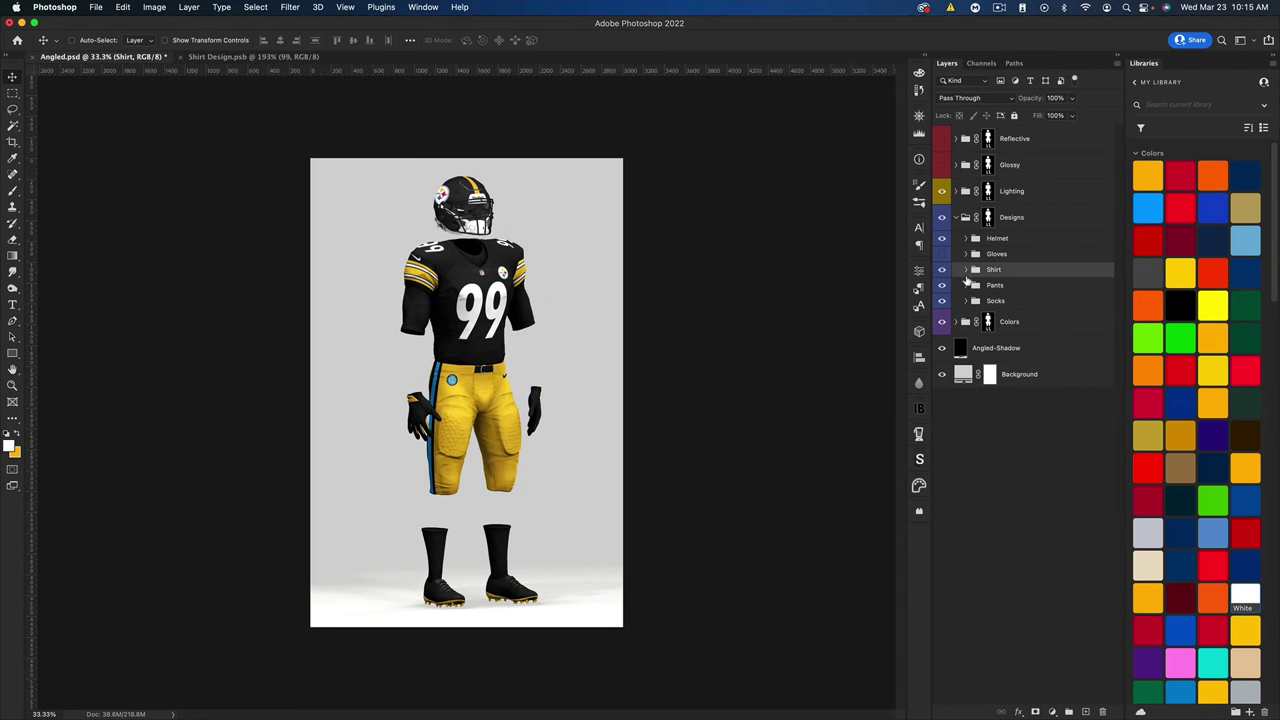
{"action": "left_click", "coordinate": [966, 285]}
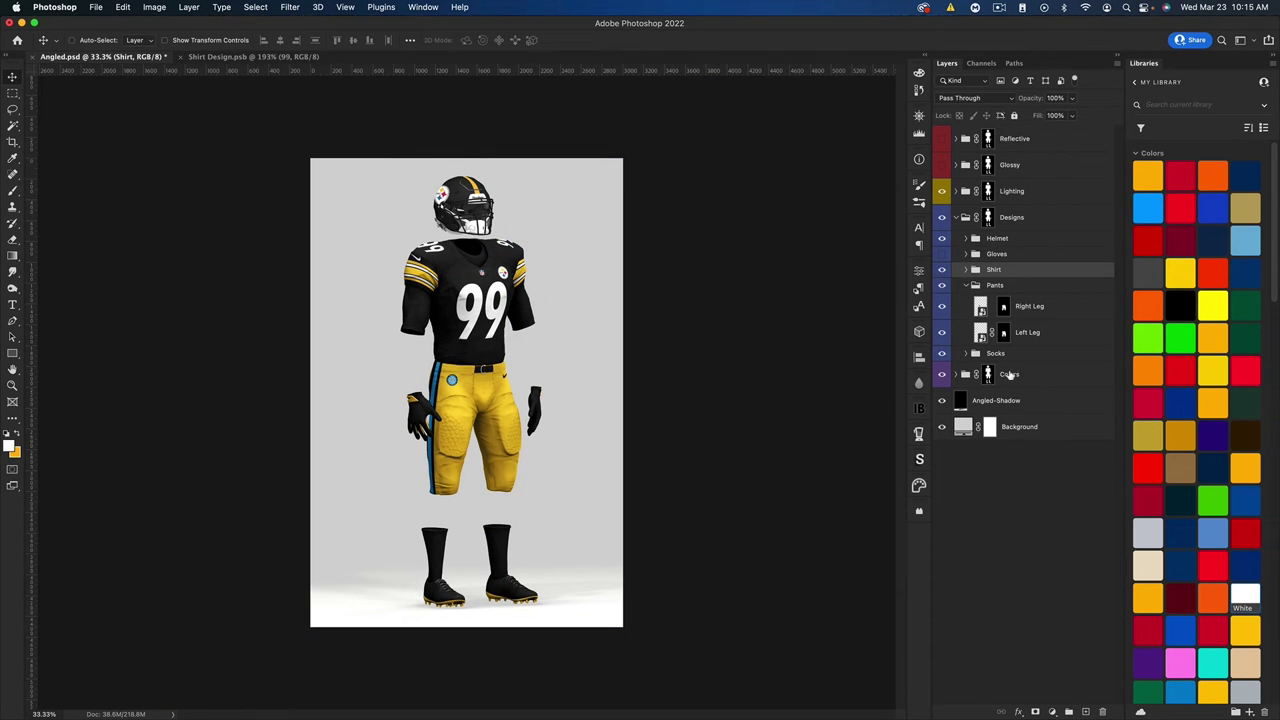
{"action": "double_click", "coordinate": [981, 308]}
{"action": "left_click", "coordinate": [110, 56]}
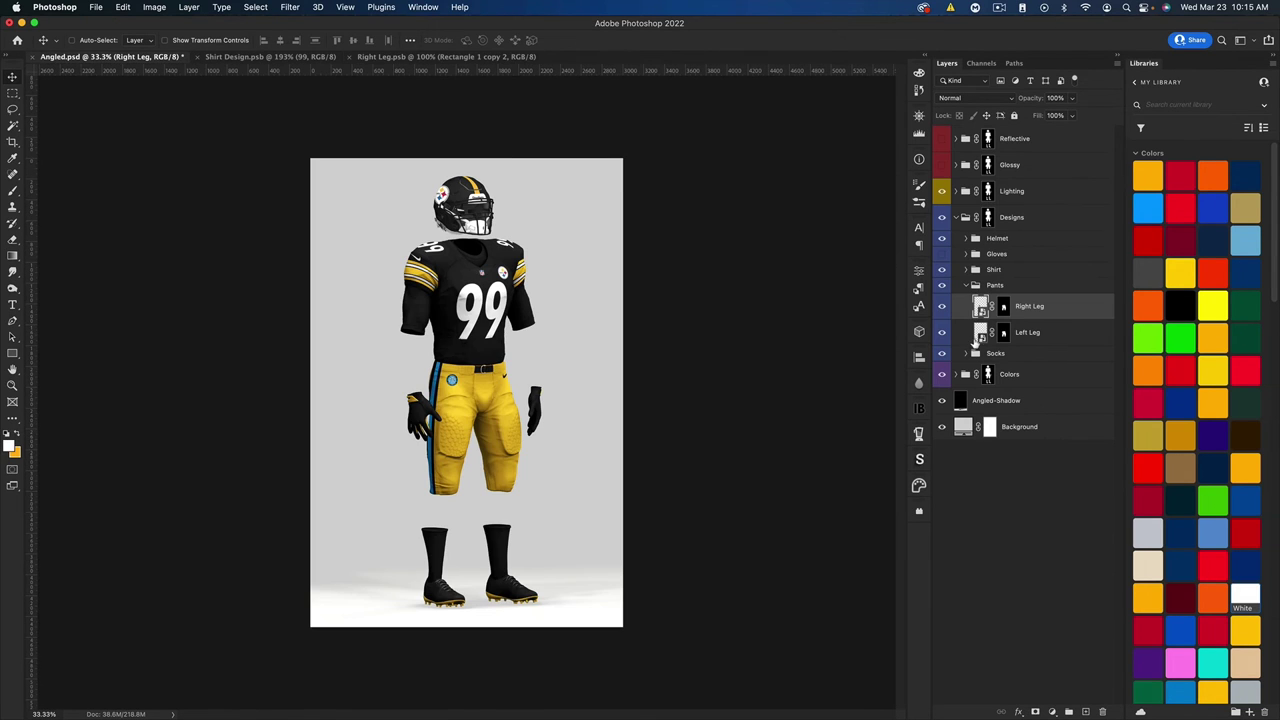
{"action": "double_click", "coordinate": [980, 334]}
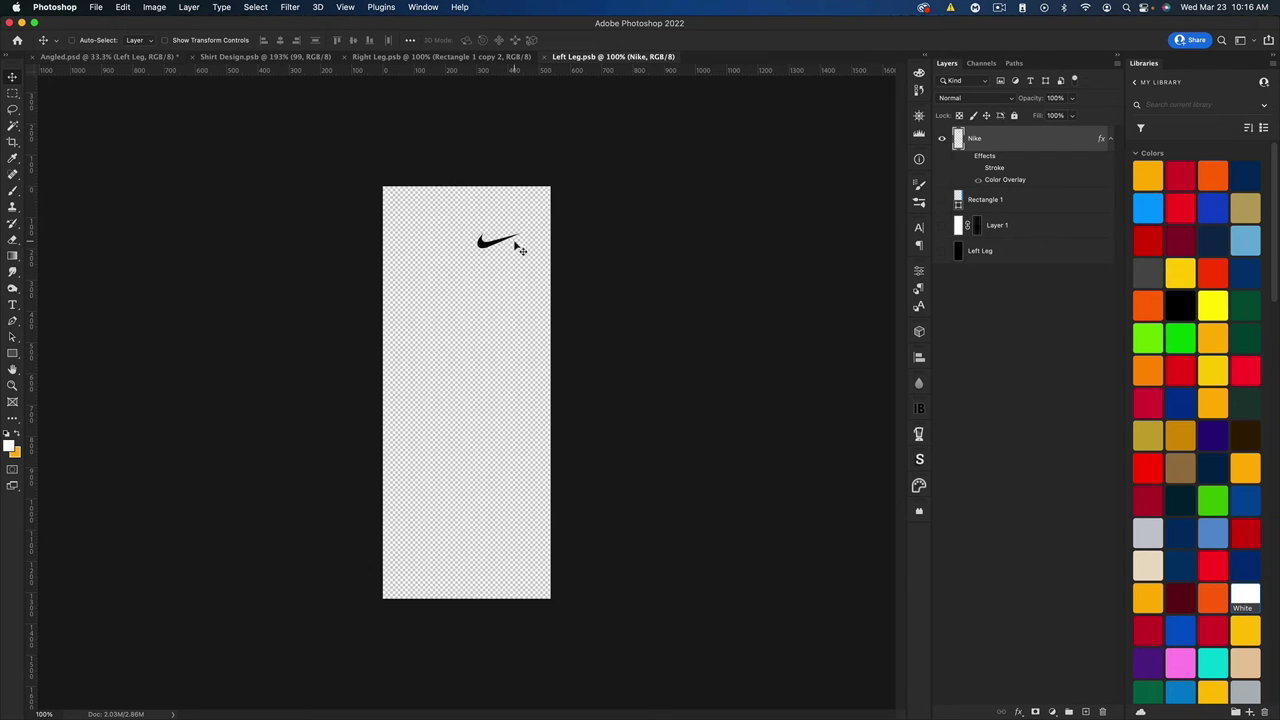
- Paste the copied layer style onto the Nike layer in Left Leg.psb, save, check the Angled.psd mockup, and close Left Leg.psb
{"action": "right_click", "coordinate": [987, 155]}
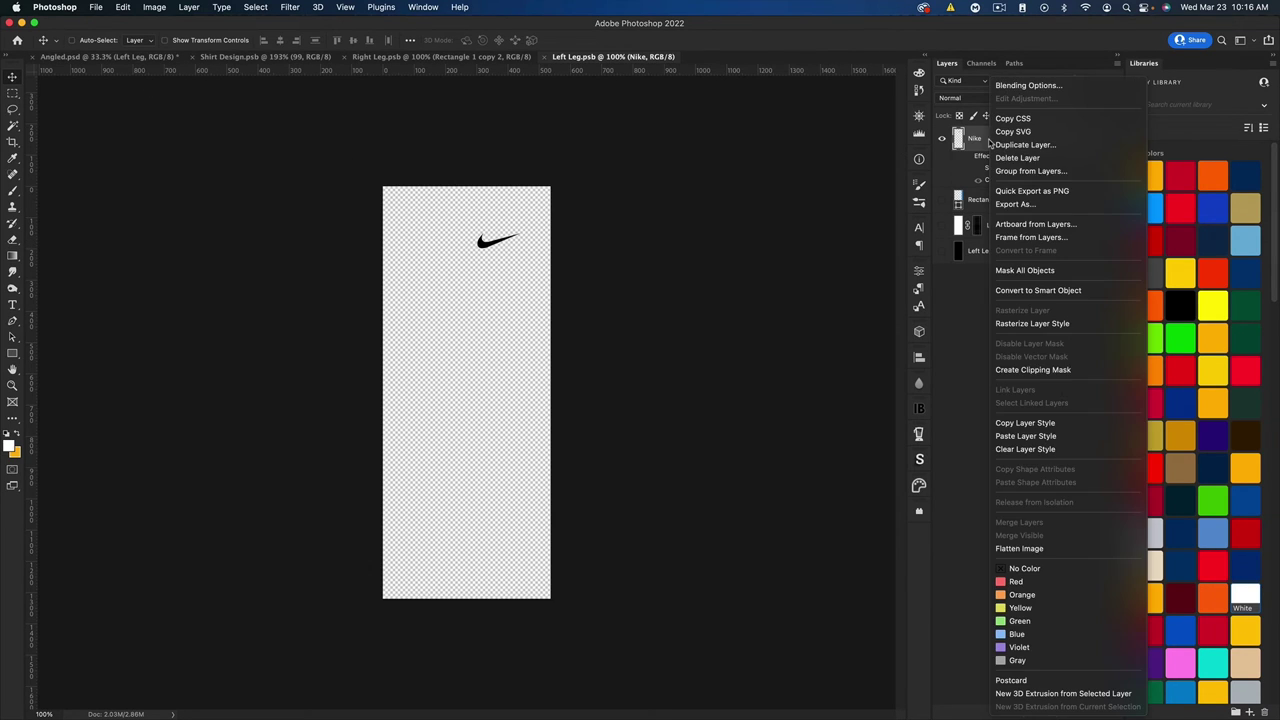
{"action": "left_click", "coordinate": [1054, 434]}
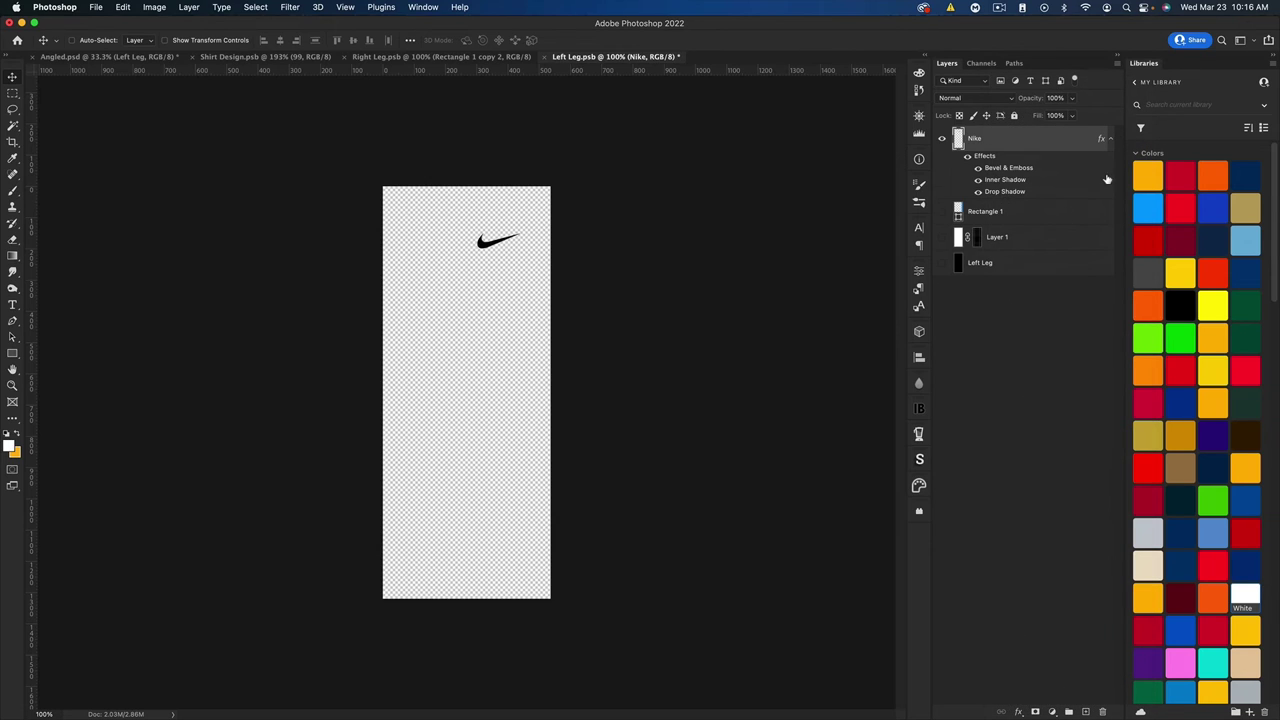
{"action": "left_click", "coordinate": [1110, 140]}
{"action": "key", "text": "super+s"}
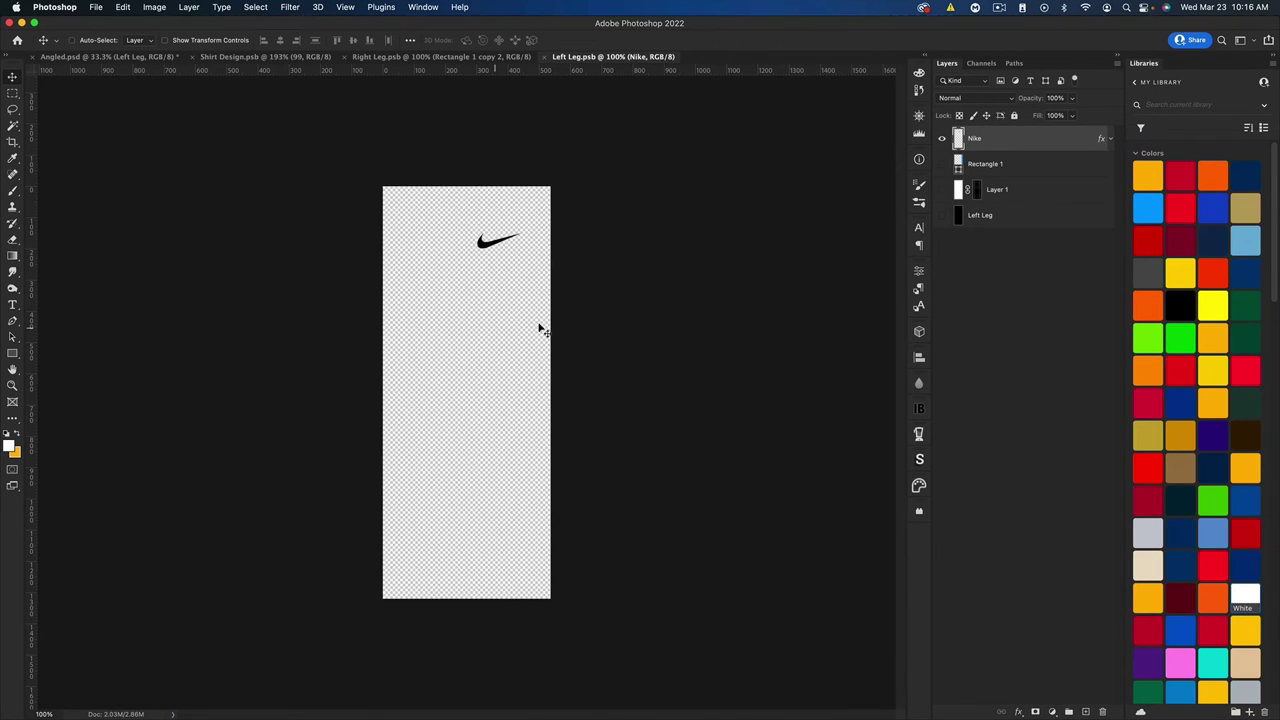
{"action": "left_click", "coordinate": [62, 57]}
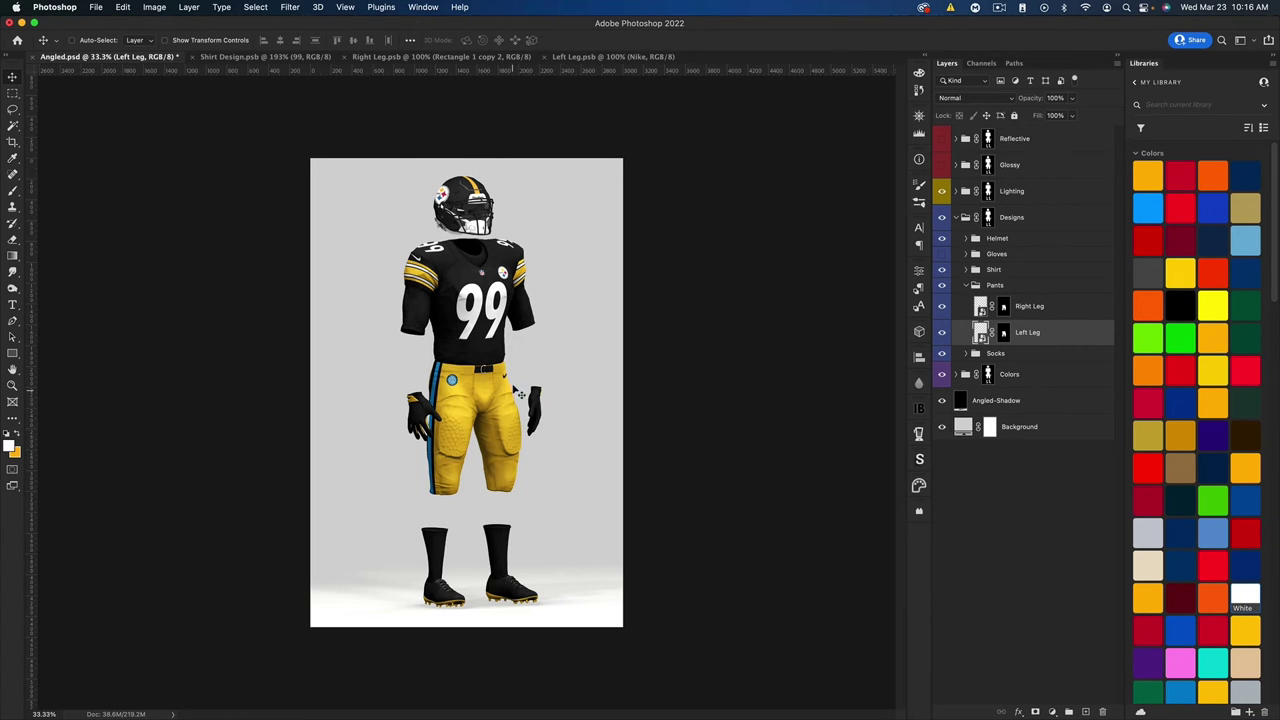
{"action": "left_click", "coordinate": [588, 57]}
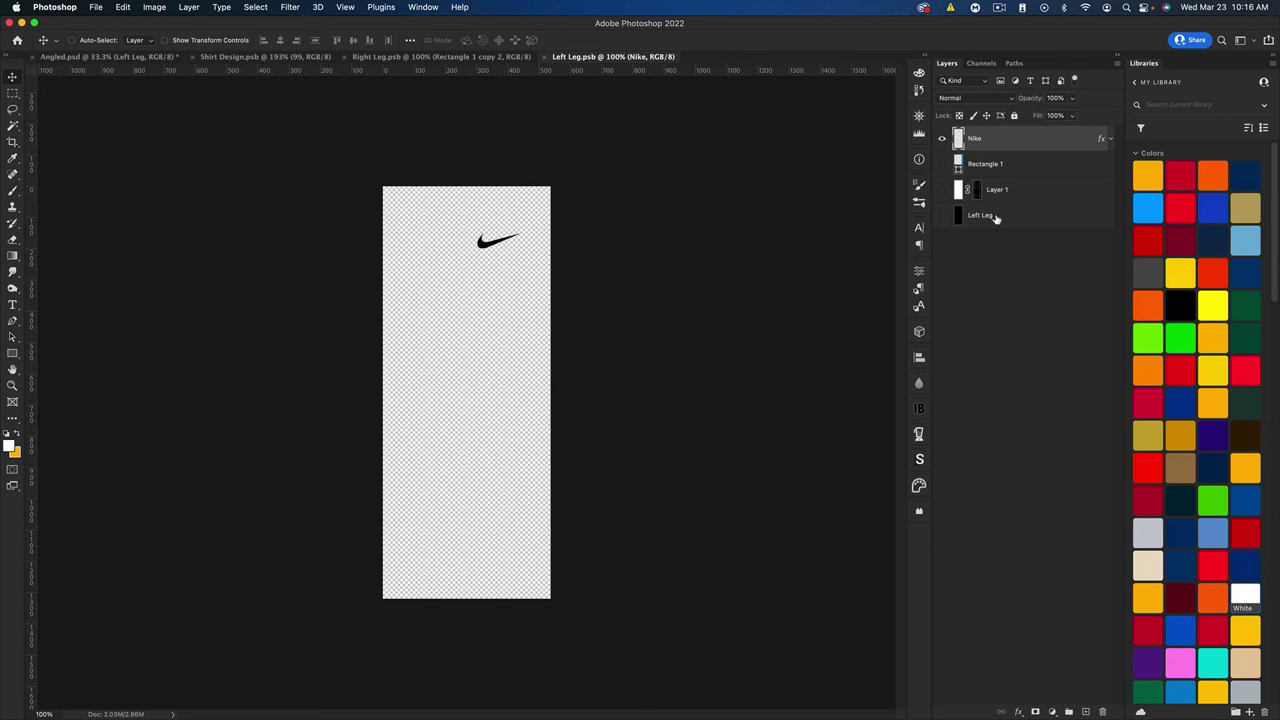
{"action": "left_click", "coordinate": [546, 57]}
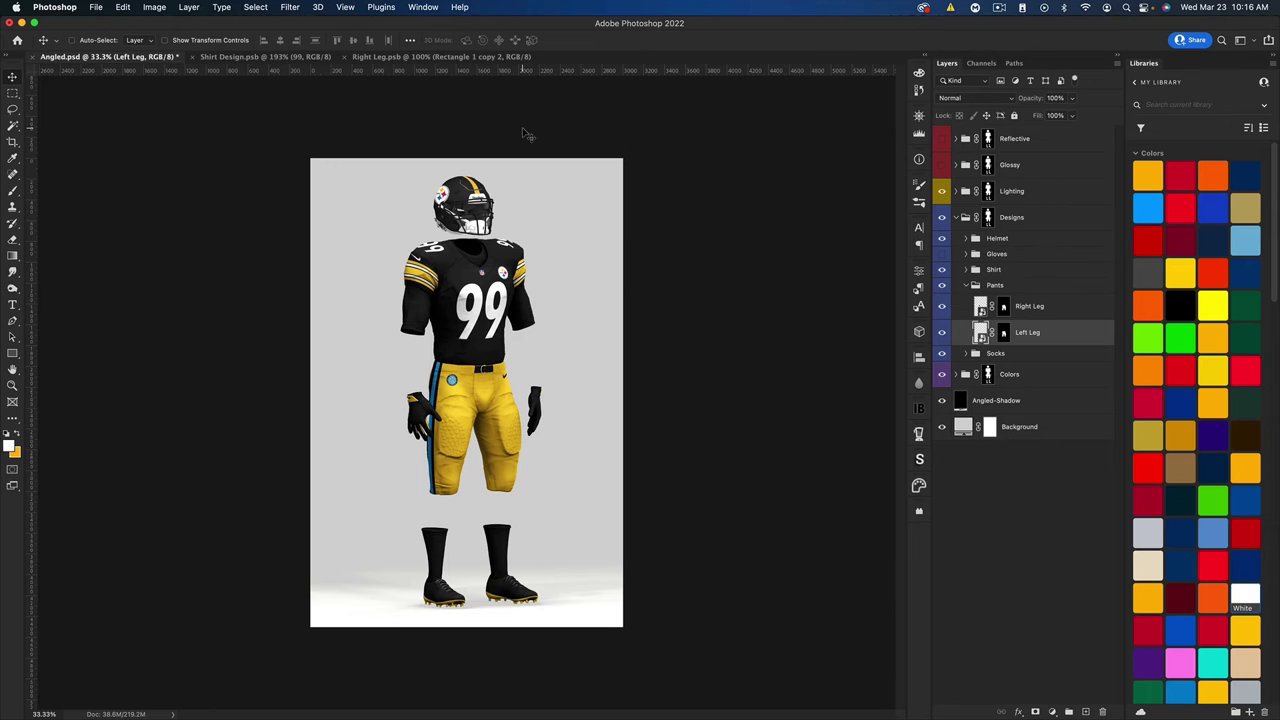
- Paste the NFL shield logo into Right Leg.psb as a new layer above the stripe
{"action": "key", "text": "super+0"}
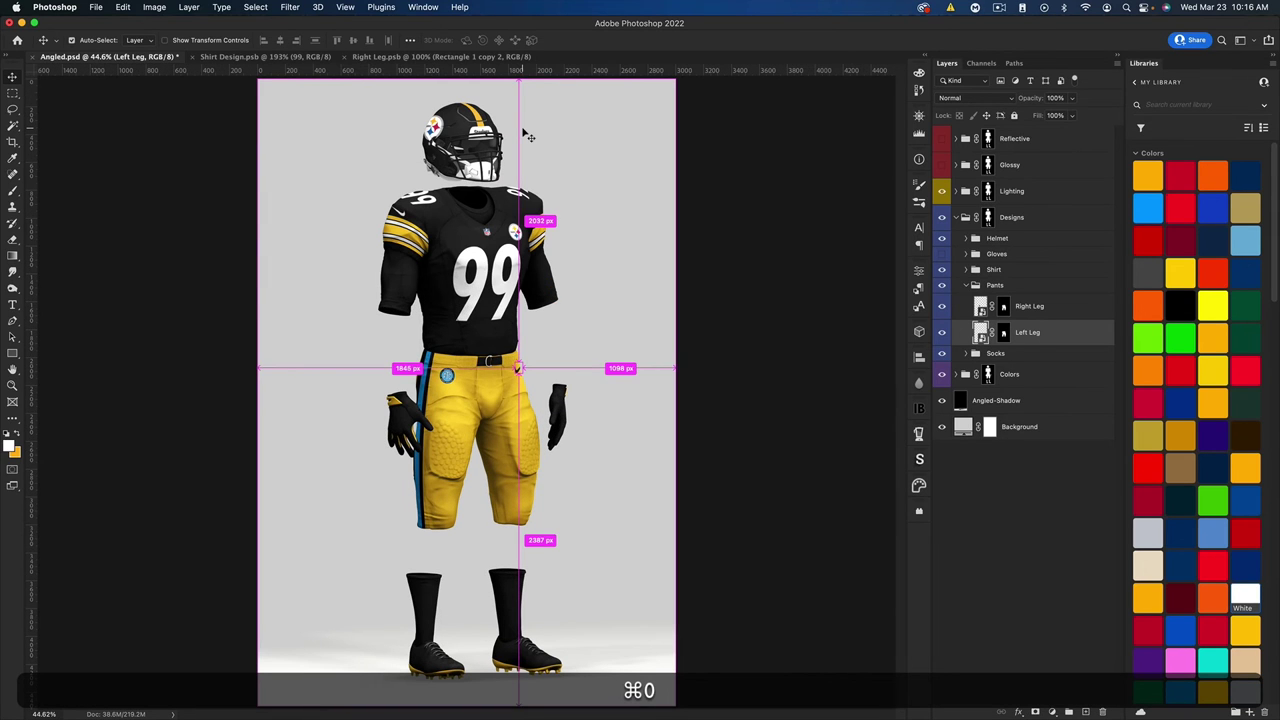
{"action": "left_click", "coordinate": [410, 57]}
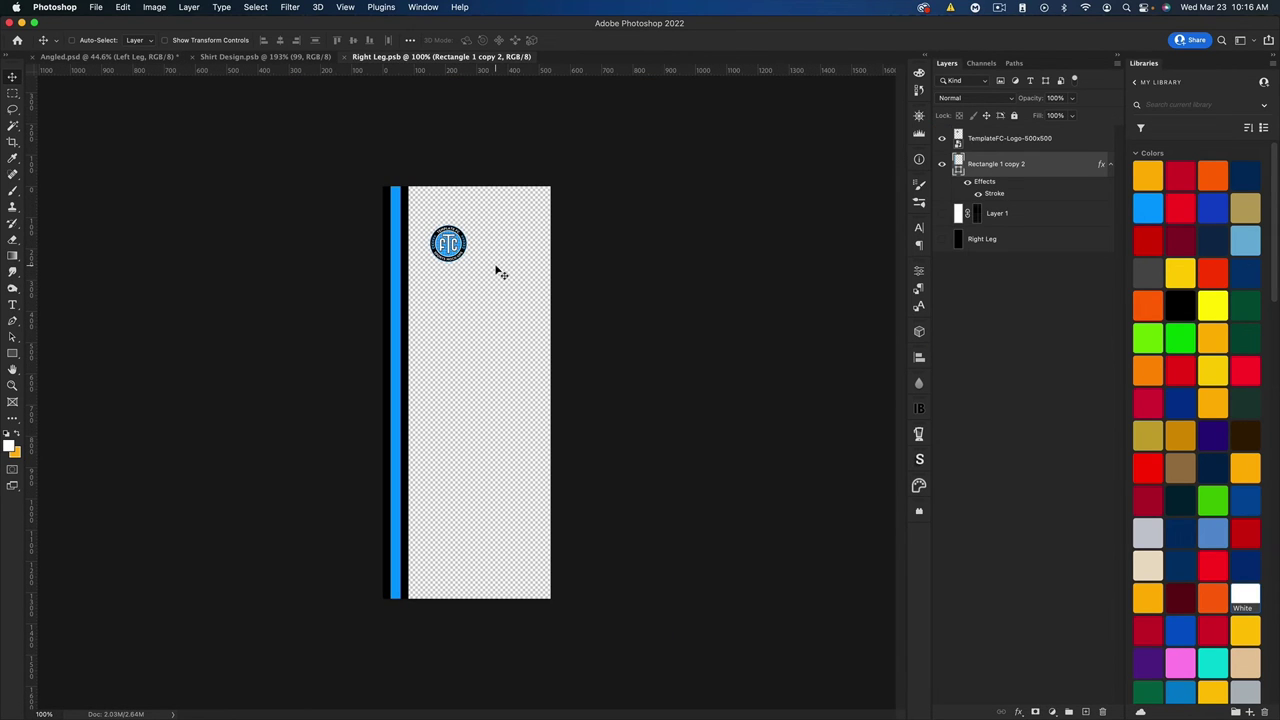
{"action": "key", "text": "super+equal"}
{"action": "key", "text": "super+equal"}
{"action": "scroll", "coordinate": [497, 270], "scroll_direction": "up", "scroll_amount": 5}
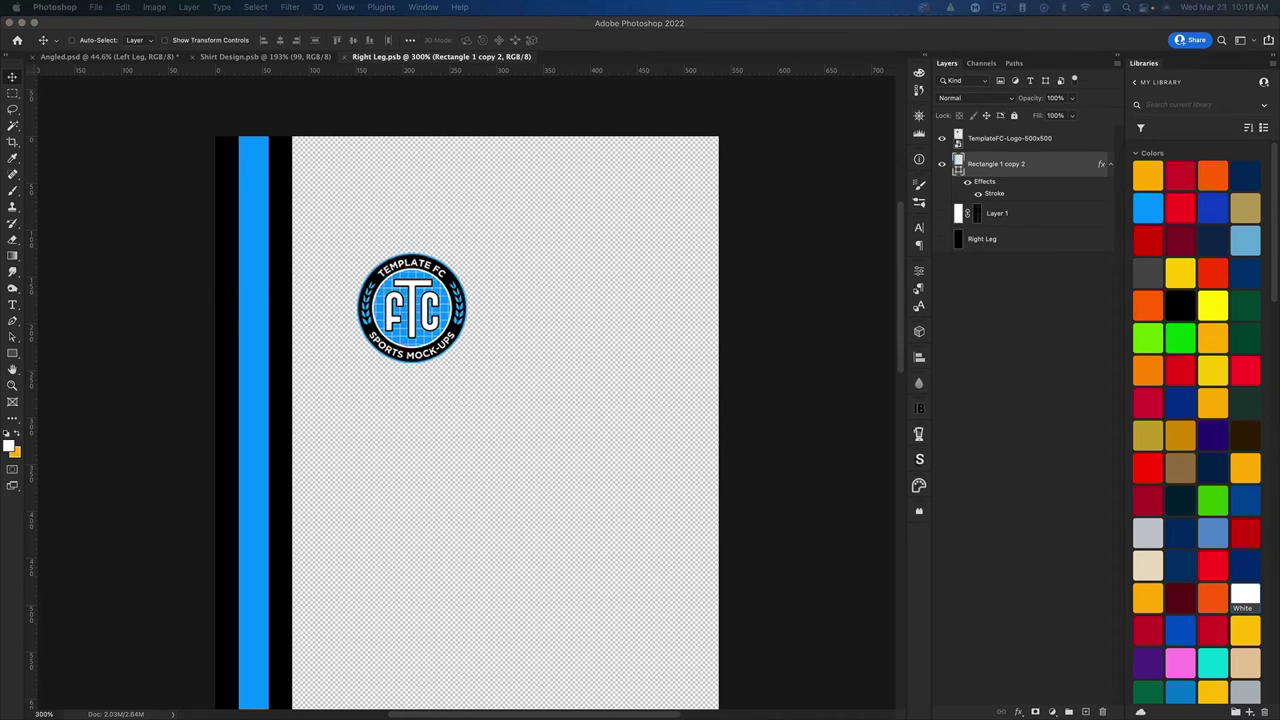
{"action": "key", "text": "Return"}
{"action": "left_click_drag", "start_coordinate": [890, 290], "coordinate": [520, 305]}
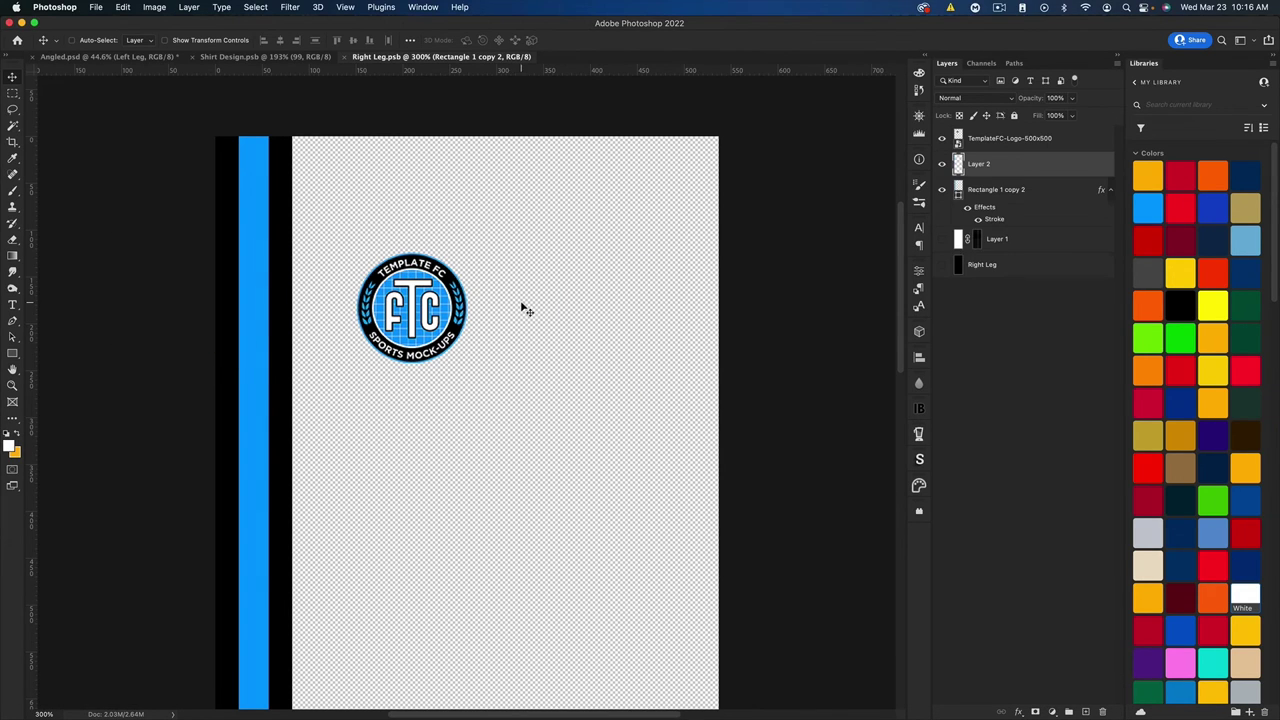
- Scale the NFL shield down to about 7% over the round FTC badge and delete the TemplateFC-Logo-500x500 layer
{"action": "key", "text": "super+t"}
{"action": "left_click", "coordinate": [316, 40]}
{"action": "type", "text": "25"}
{"action": "key", "text": "Return"}
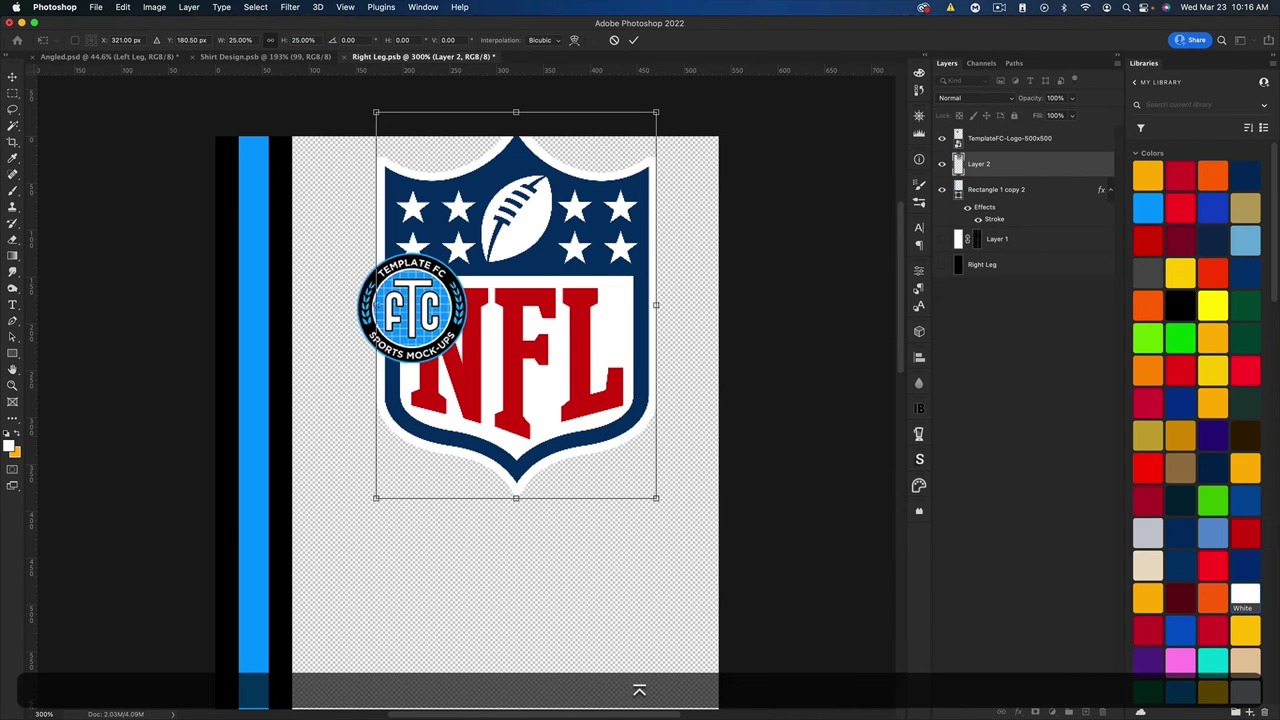
{"action": "left_click_drag", "start_coordinate": [610, 321], "coordinate": [468, 314]}
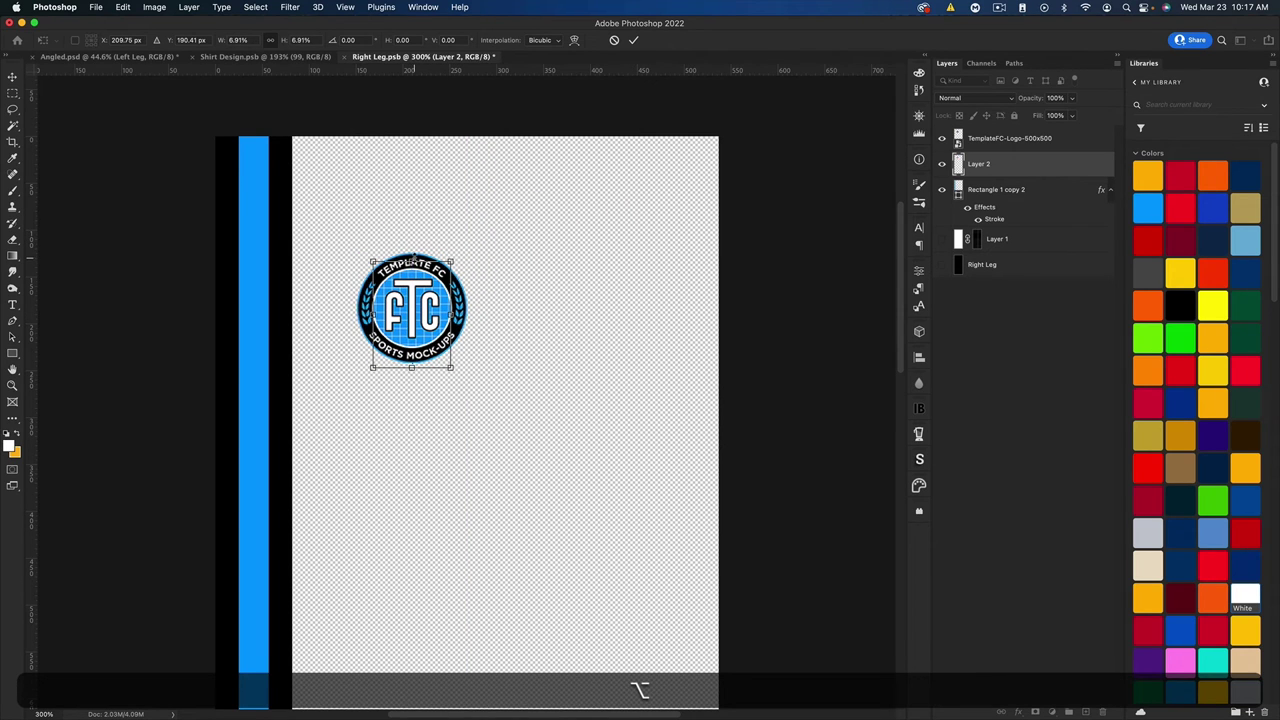
{"action": "key", "text": "alt+Return"}
{"action": "left_click", "coordinate": [955, 139]}
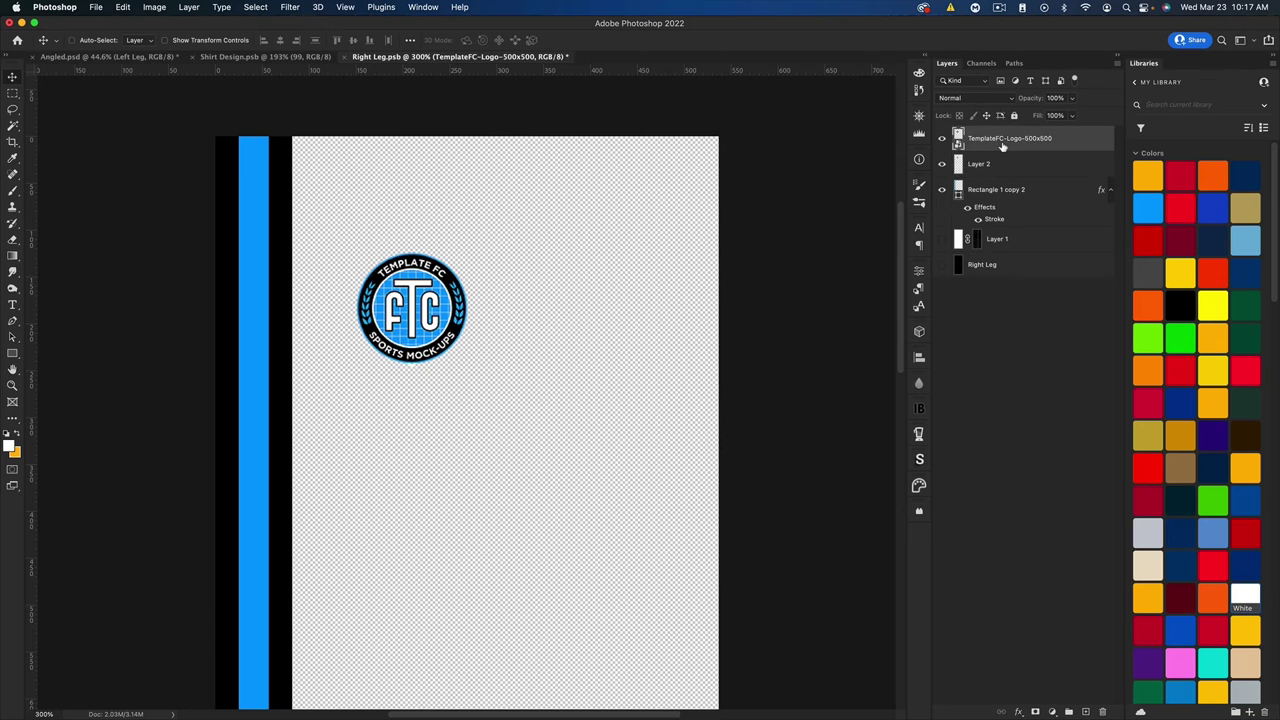
{"action": "key", "text": "BackSpace"}
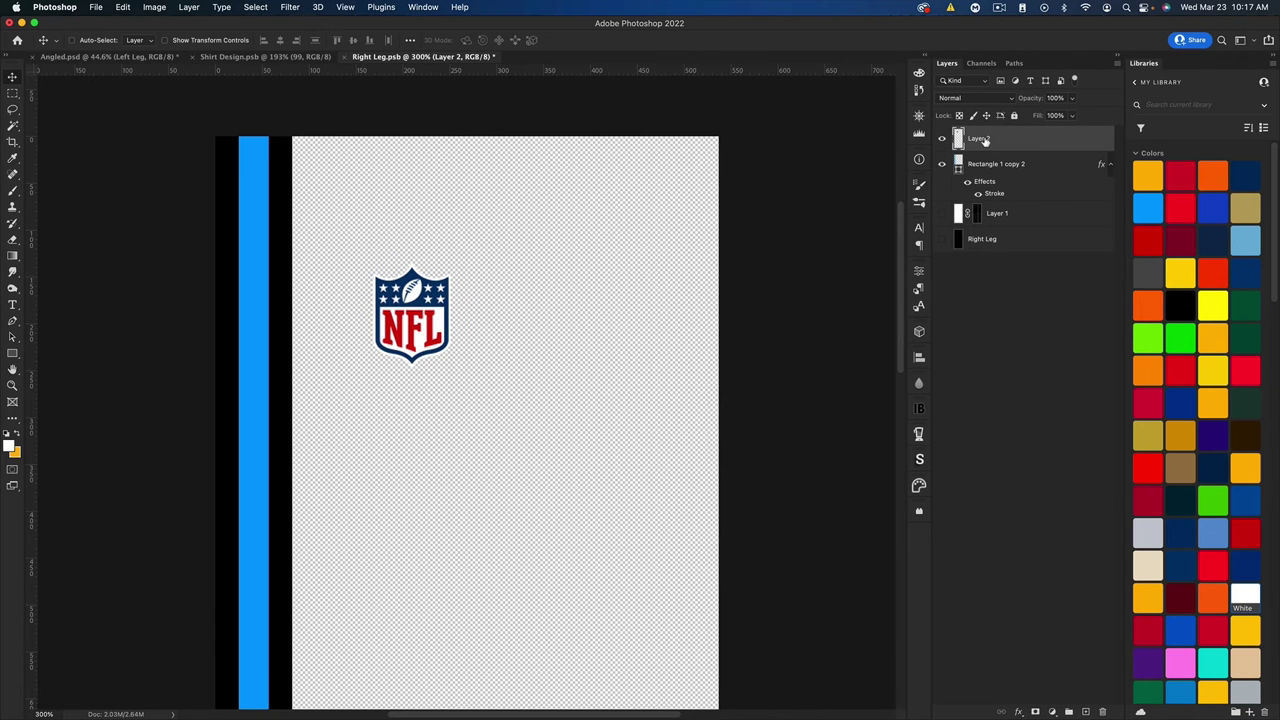
- Paste the copied layer style onto the NFL shield in Layer 2 and collapse its effects list
{"action": "right_click", "coordinate": [985, 141]}
{"action": "left_click", "coordinate": [1024, 438]}
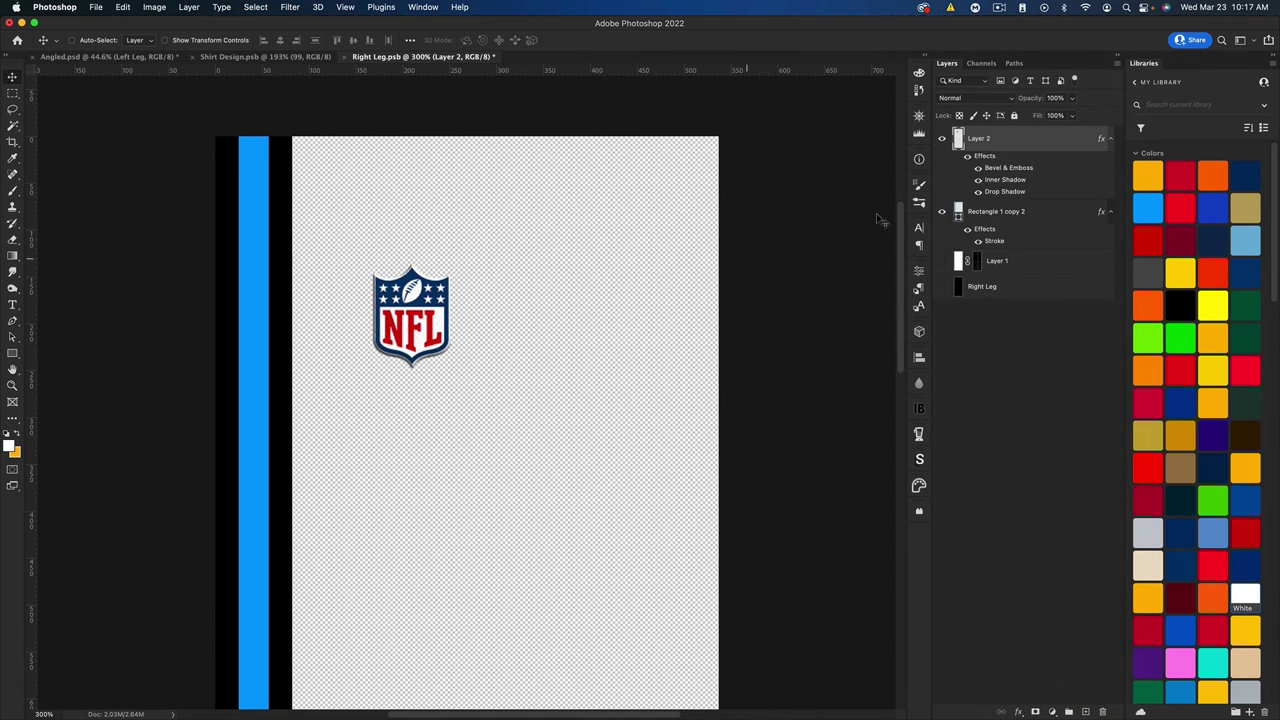
{"action": "left_click", "coordinate": [1110, 139]}
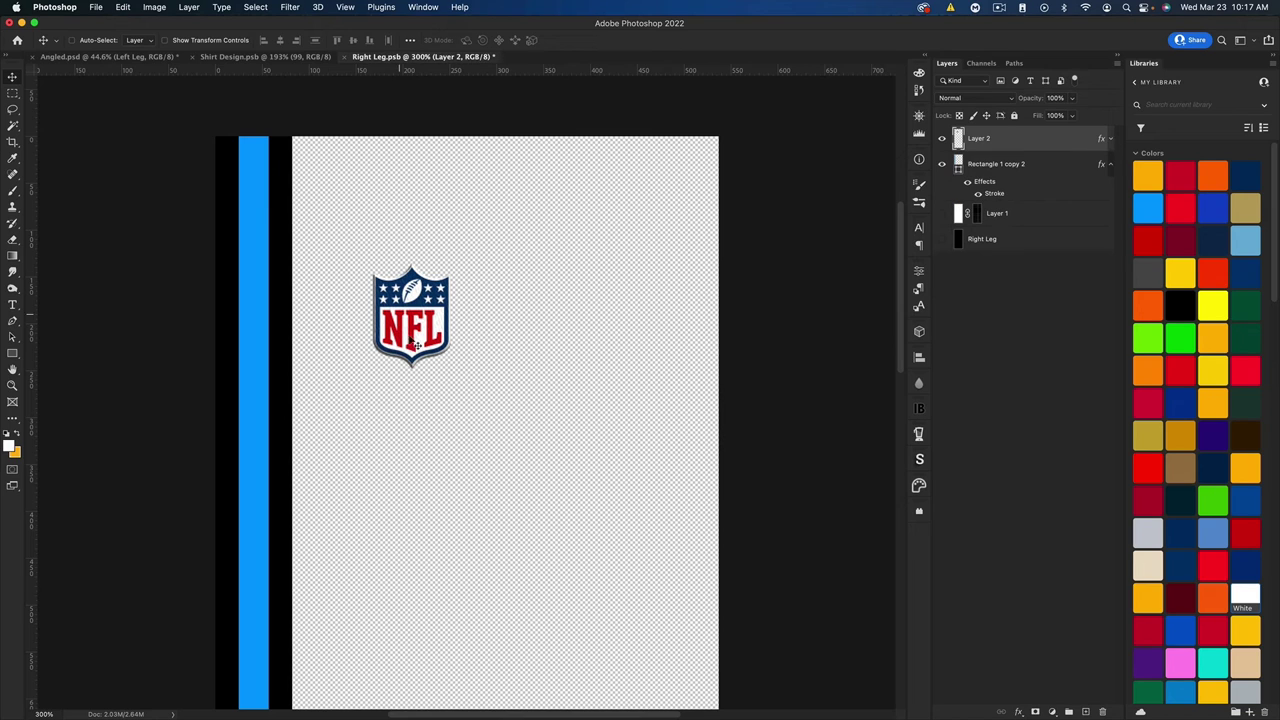
- Fill the blue side stripe in Rectangle 1 copy 2 with black and save Right Leg.psb
{"action": "key", "text": "super+0"}
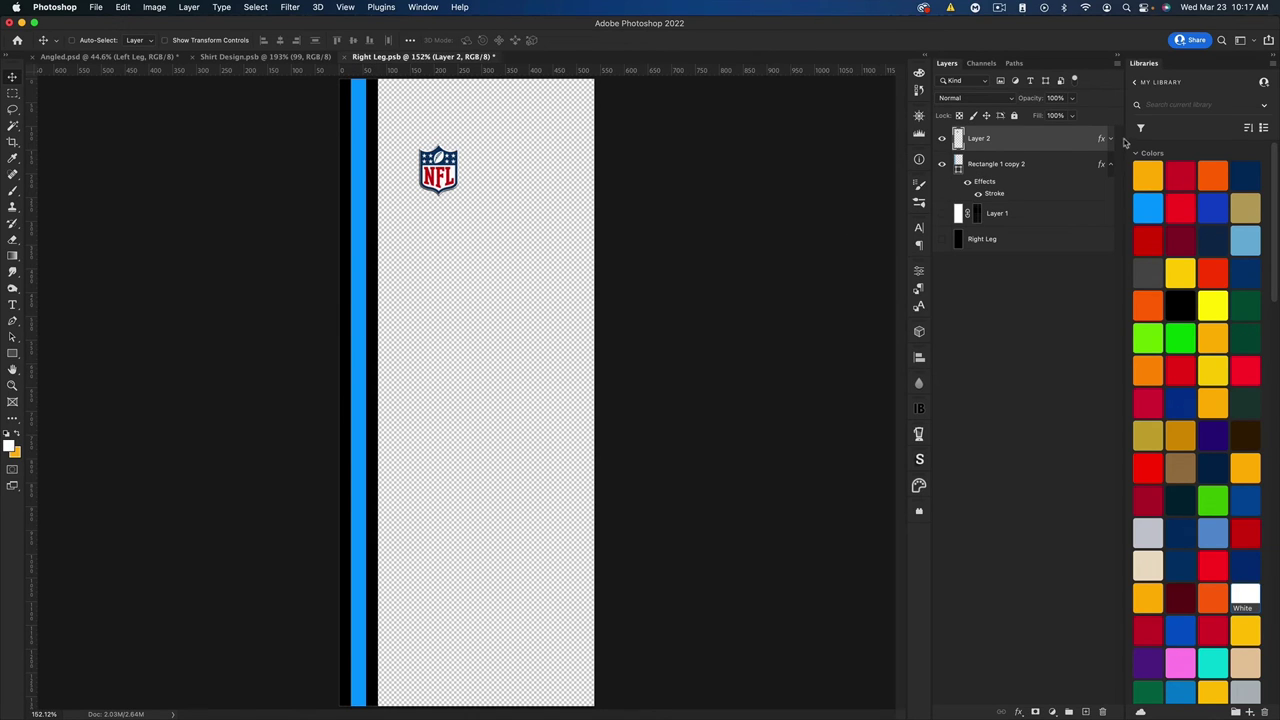
{"action": "left_click", "coordinate": [980, 165]}
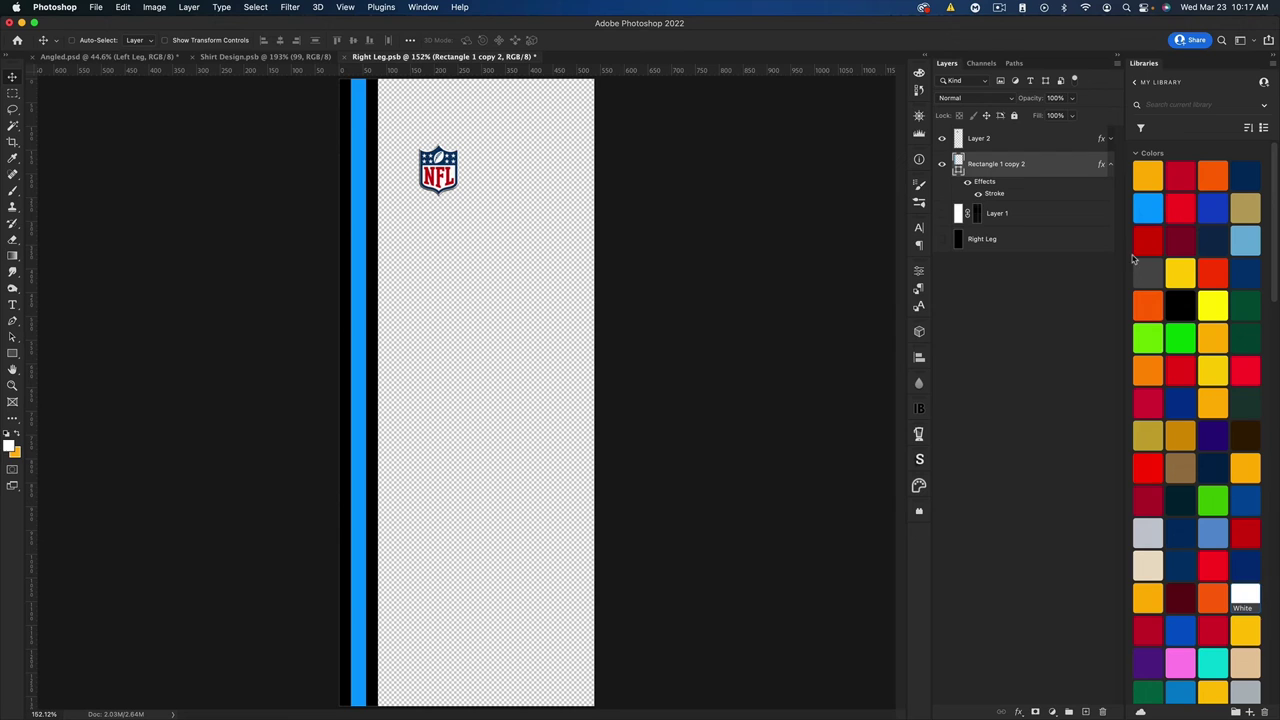
{"action": "left_click", "coordinate": [1178, 304]}
{"action": "key", "text": "super+s"}
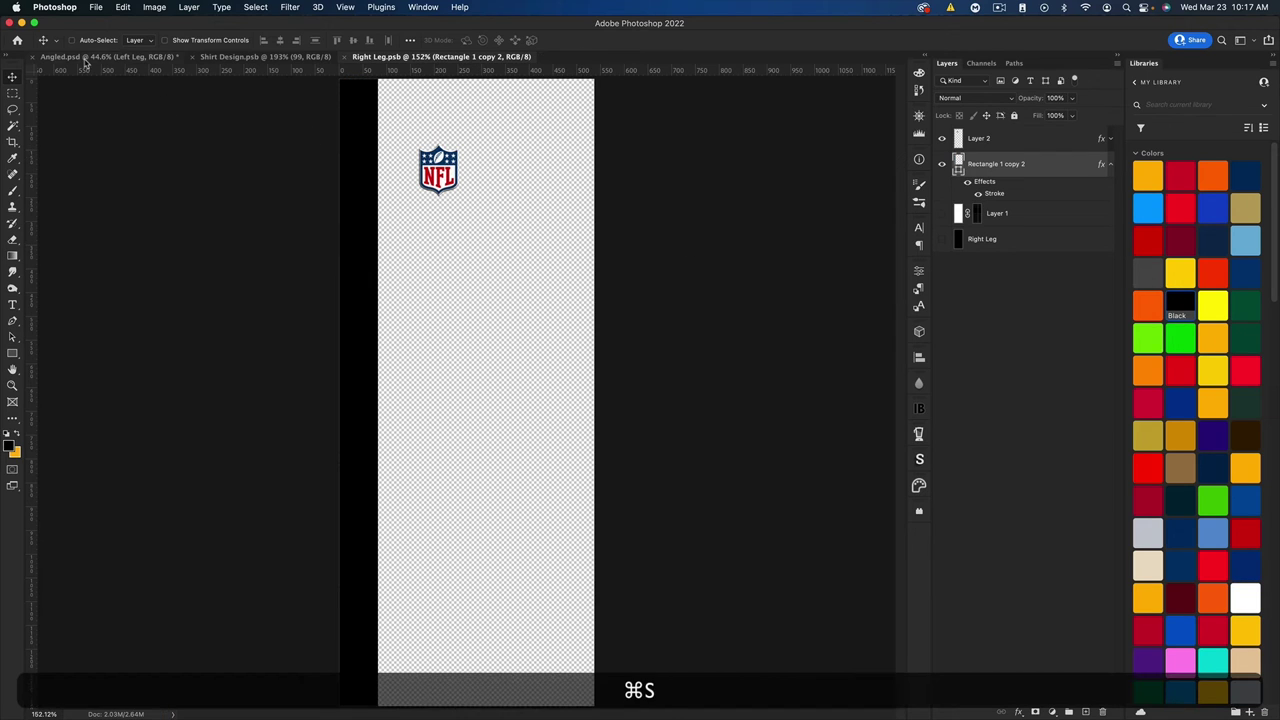
- Move the black stripe in Right Leg.psb slightly inward from the canvas edge, save the file, and check the Angled.psb mockup
{"action": "left_click", "coordinate": [105, 56]}
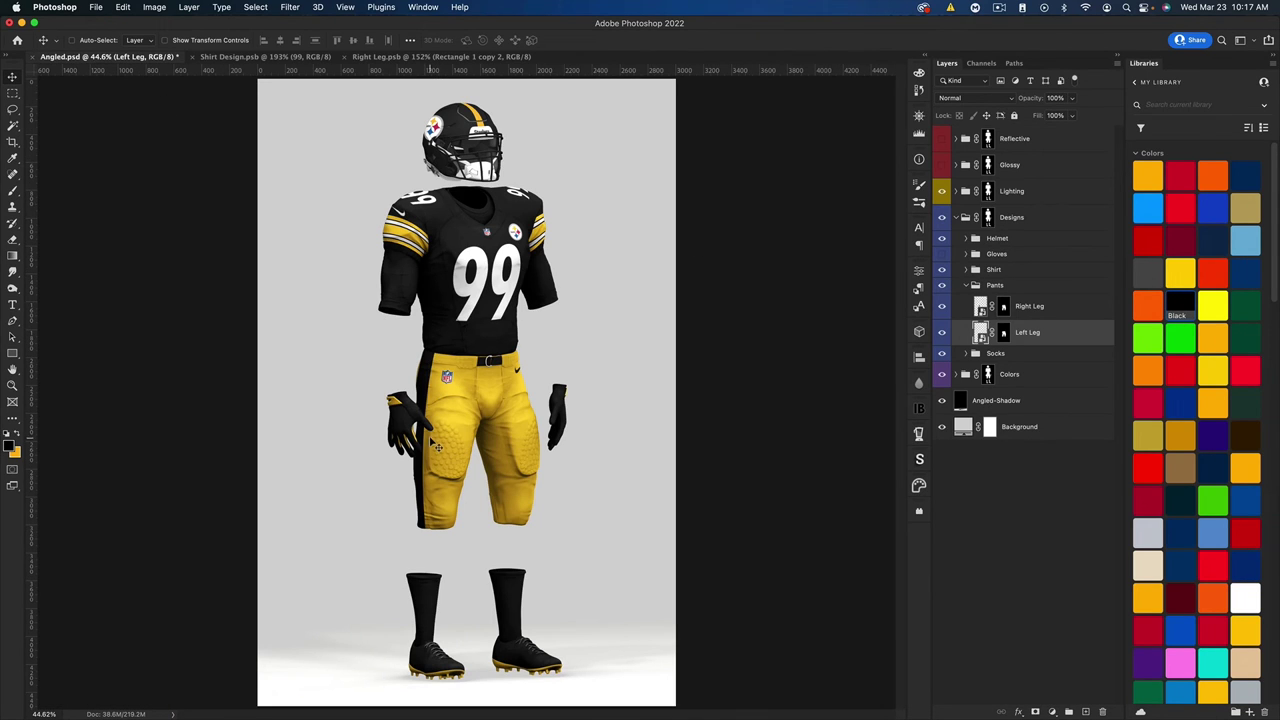
{"action": "left_click", "coordinate": [396, 57]}
{"action": "left_click_drag", "start_coordinate": [382, 313], "coordinate": [392, 312]}
{"action": "key", "text": "super+s"}
{"action": "key", "text": "ctrl+Tab"}
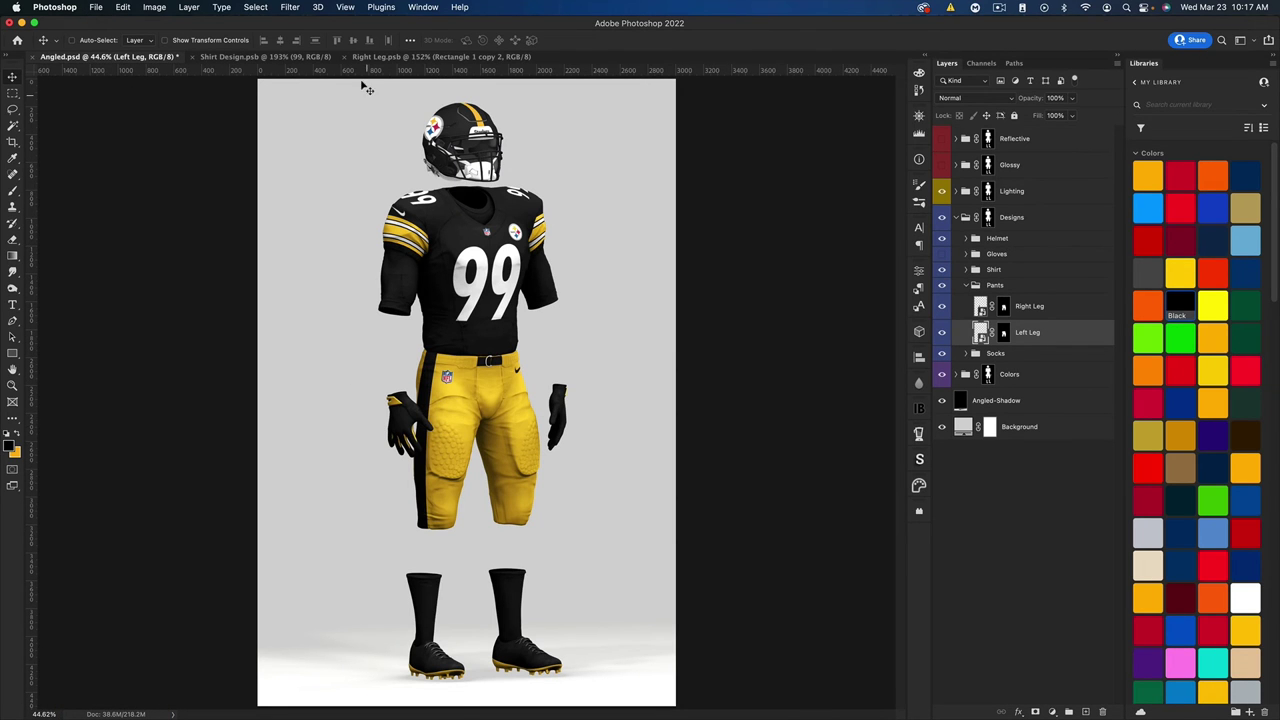
{"action": "left_click", "coordinate": [387, 56]}
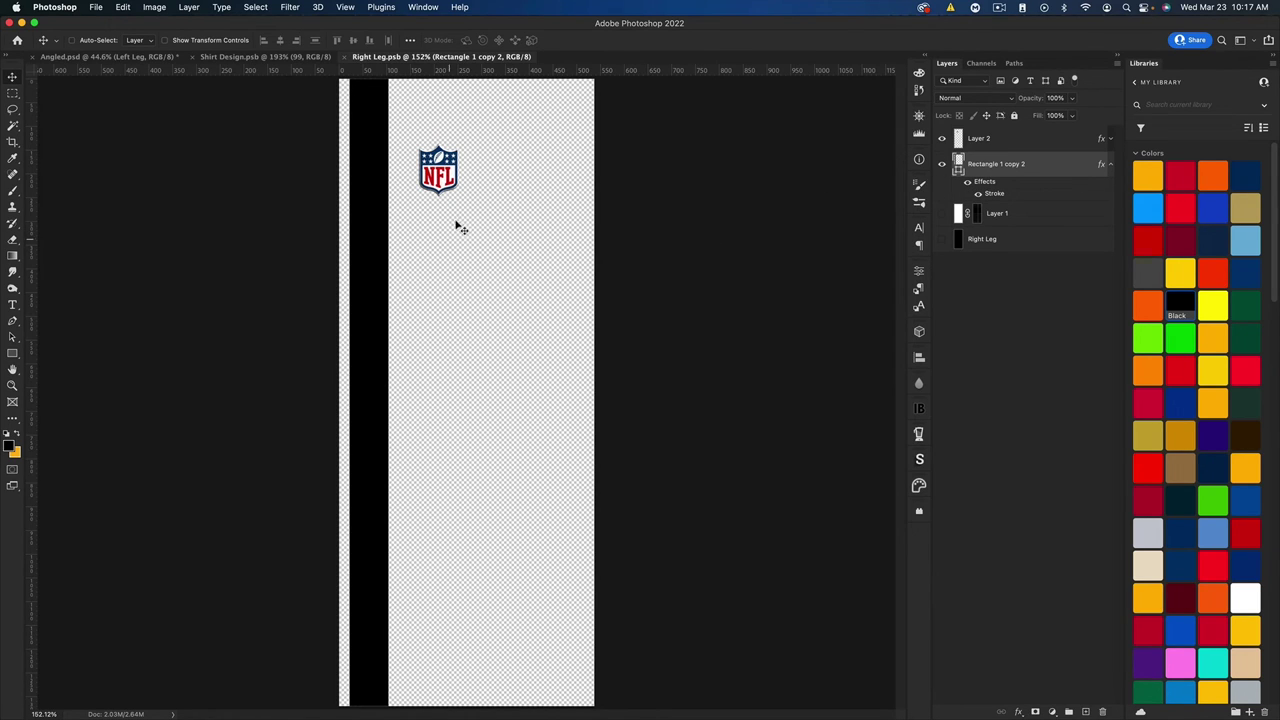
- Try white and gold fills and a red stroke on the Rectangle 1 copy 2 stripe
{"action": "left_click", "coordinate": [1245, 597]}
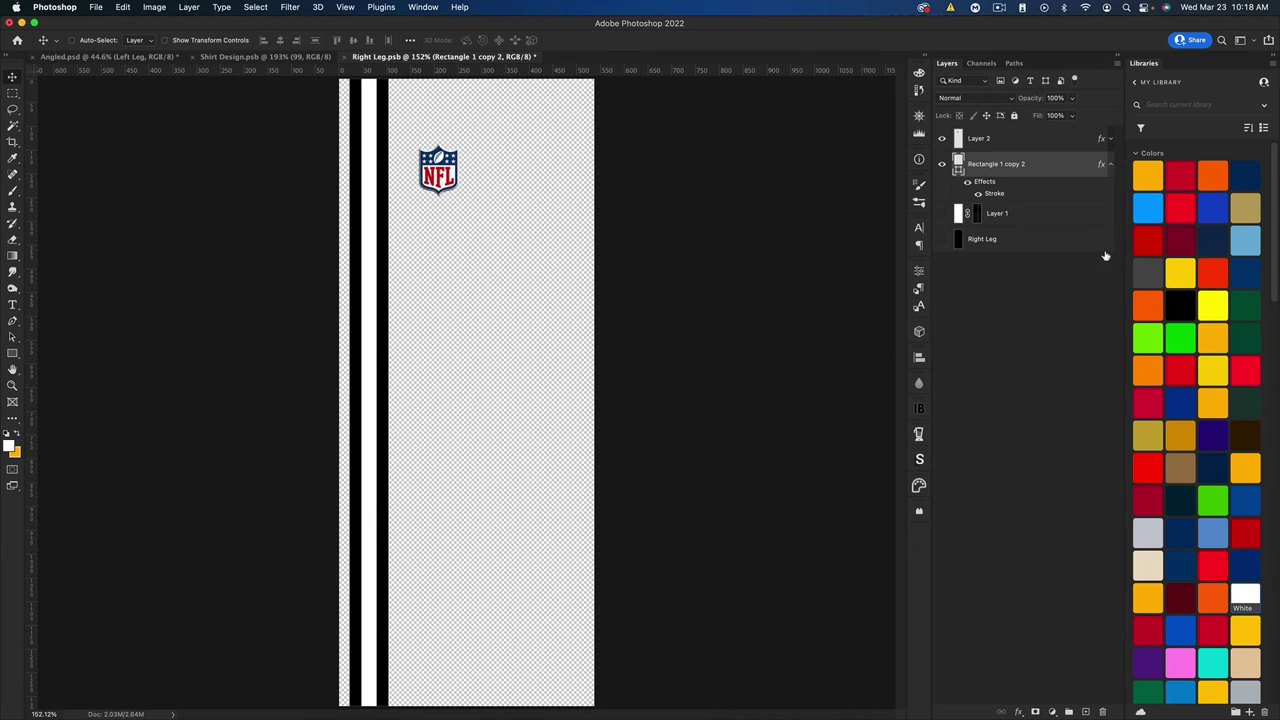
{"action": "left_click", "coordinate": [1148, 175]}
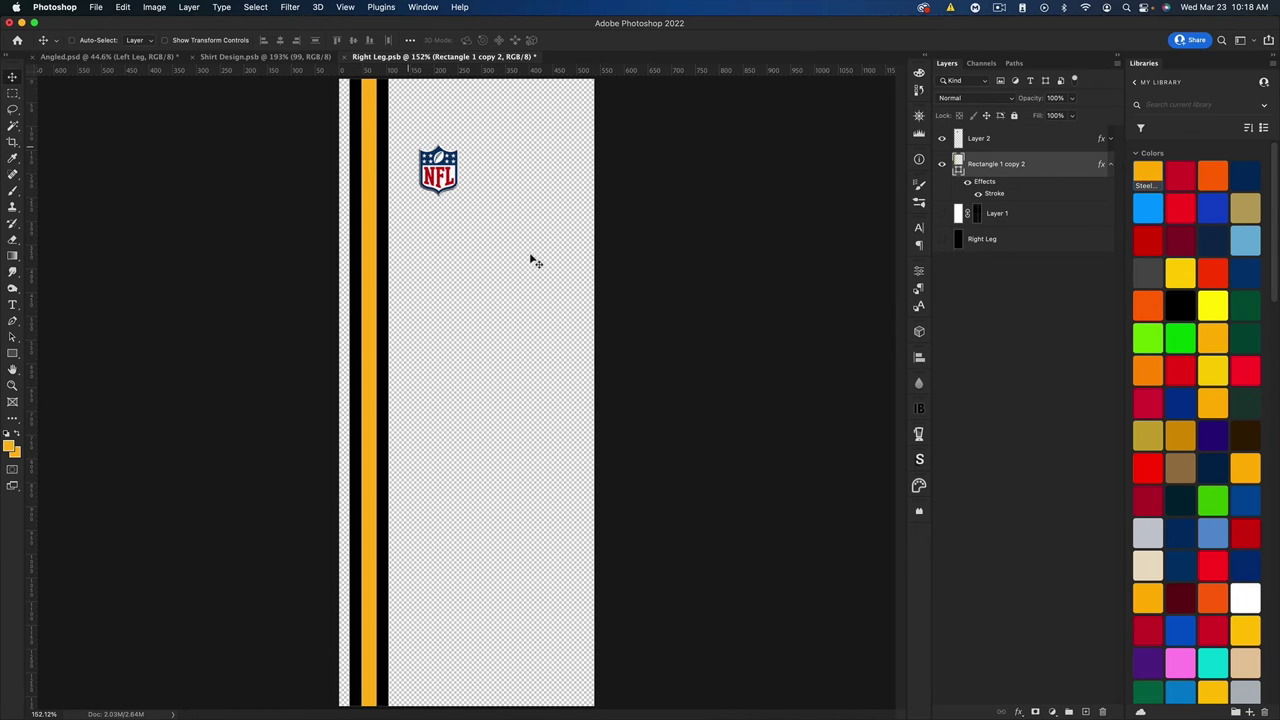
{"action": "double_click", "coordinate": [1048, 171]}
{"action": "left_click", "coordinate": [700, 421]}
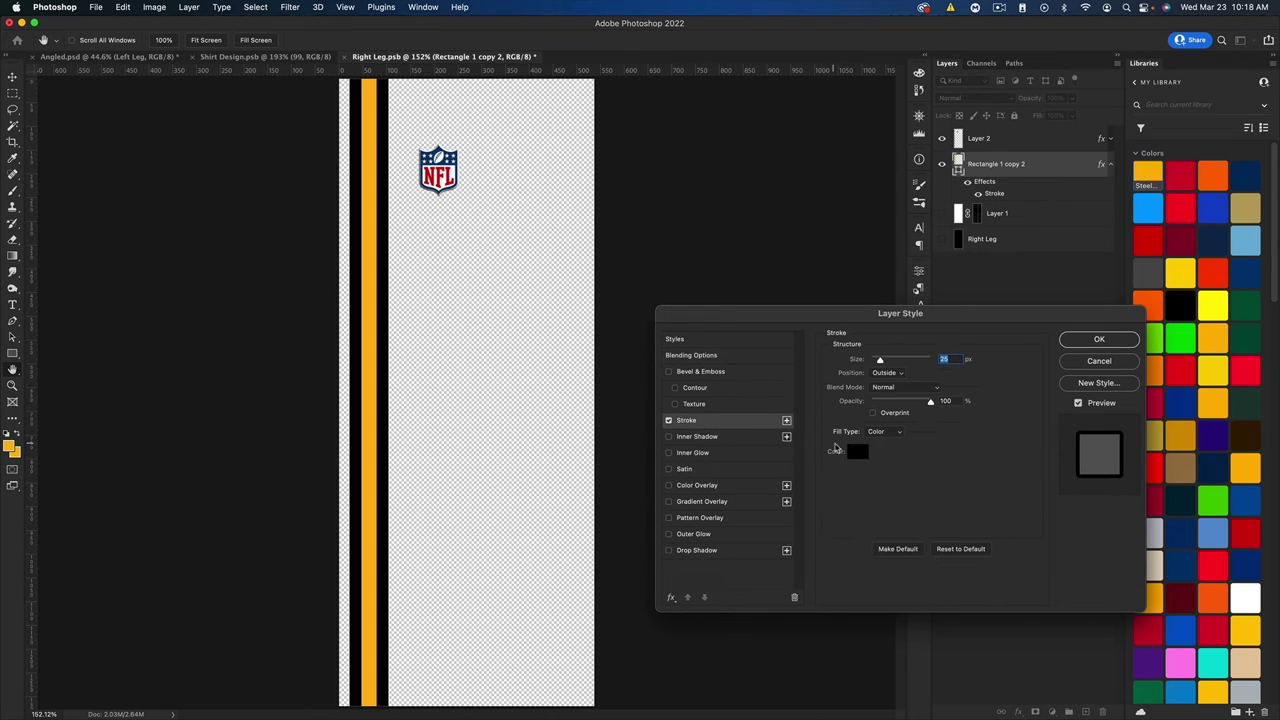
{"action": "left_click", "coordinate": [852, 455]}
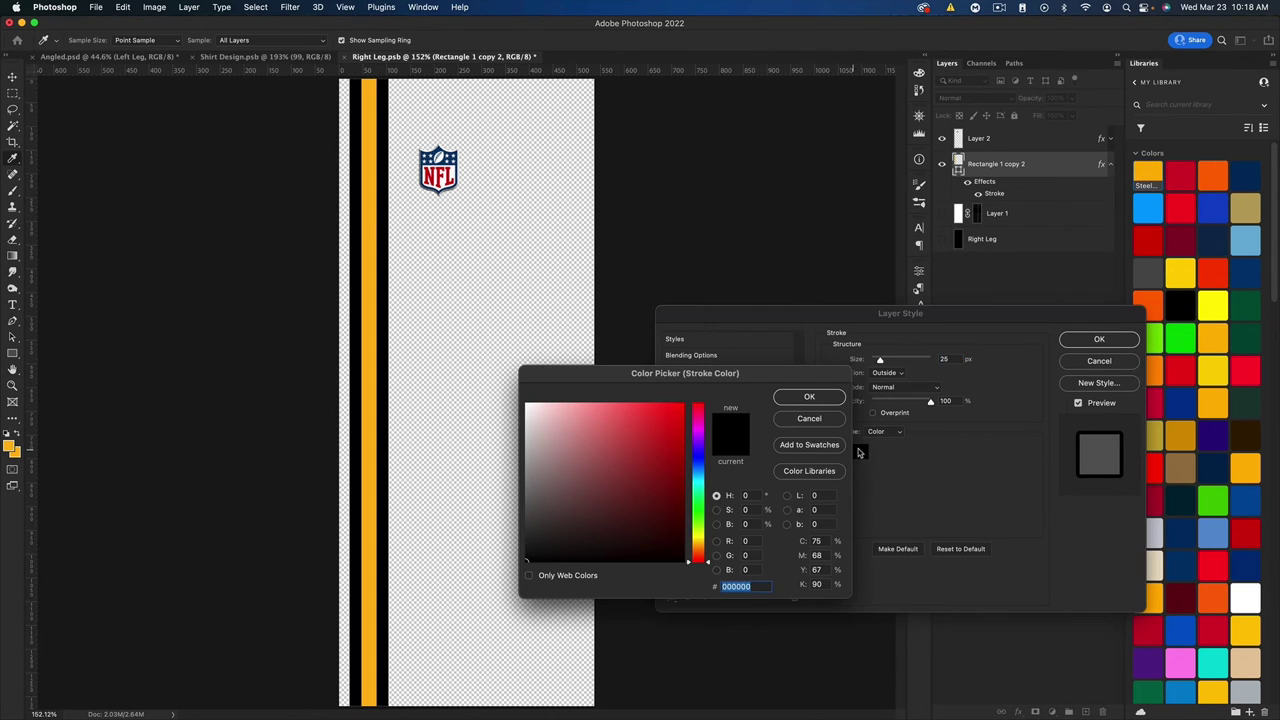
{"action": "left_click", "coordinate": [683, 404]}
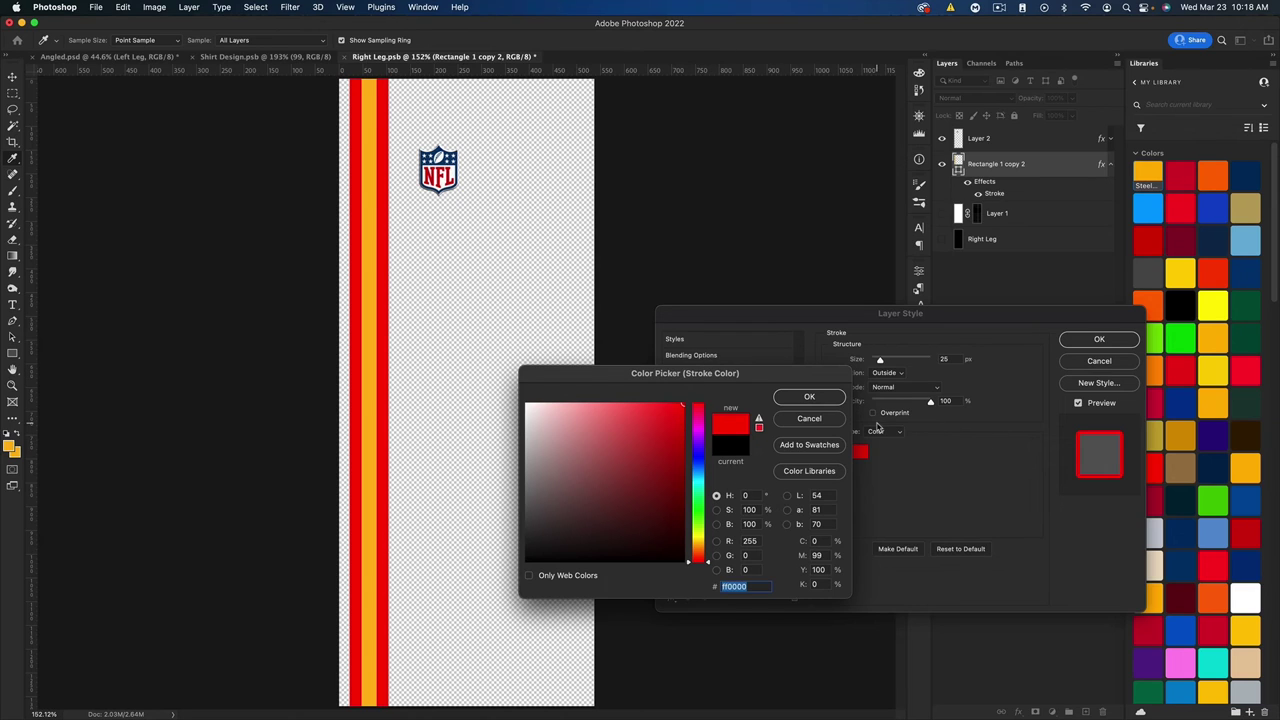
{"action": "left_click", "coordinate": [716, 442]}
{"action": "left_click", "coordinate": [809, 397]}
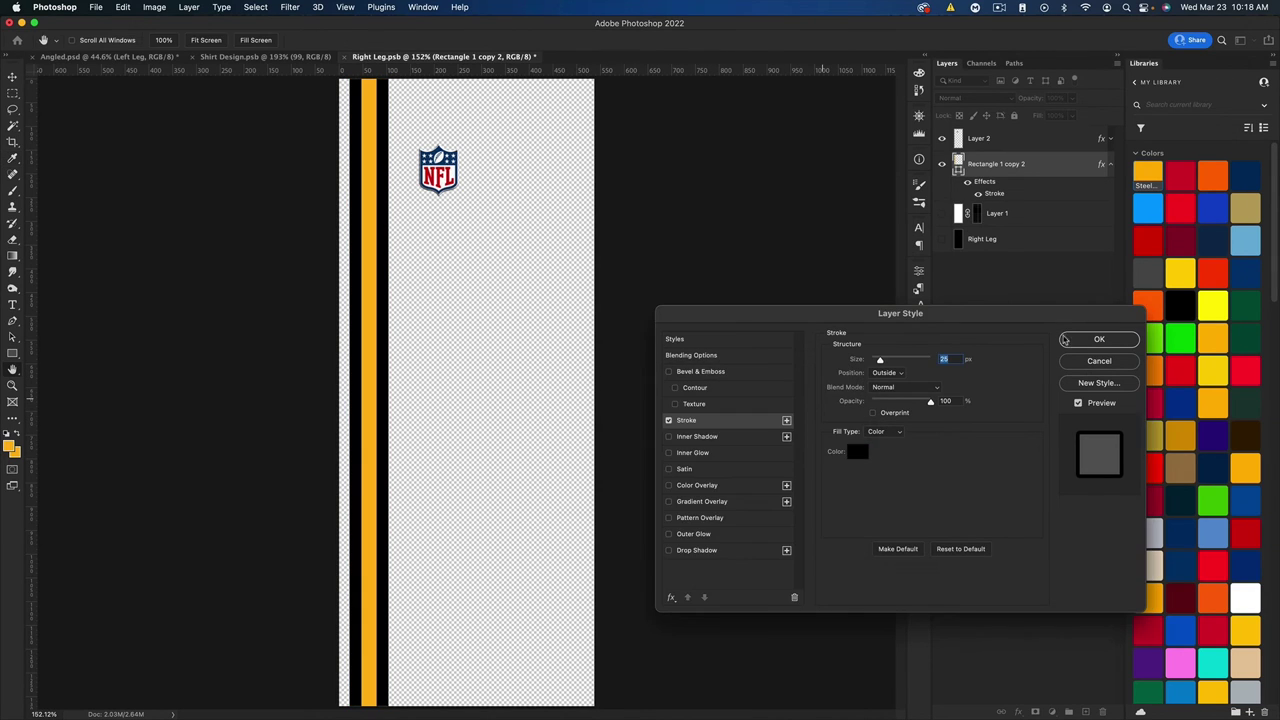
{"action": "left_click", "coordinate": [1095, 338]}
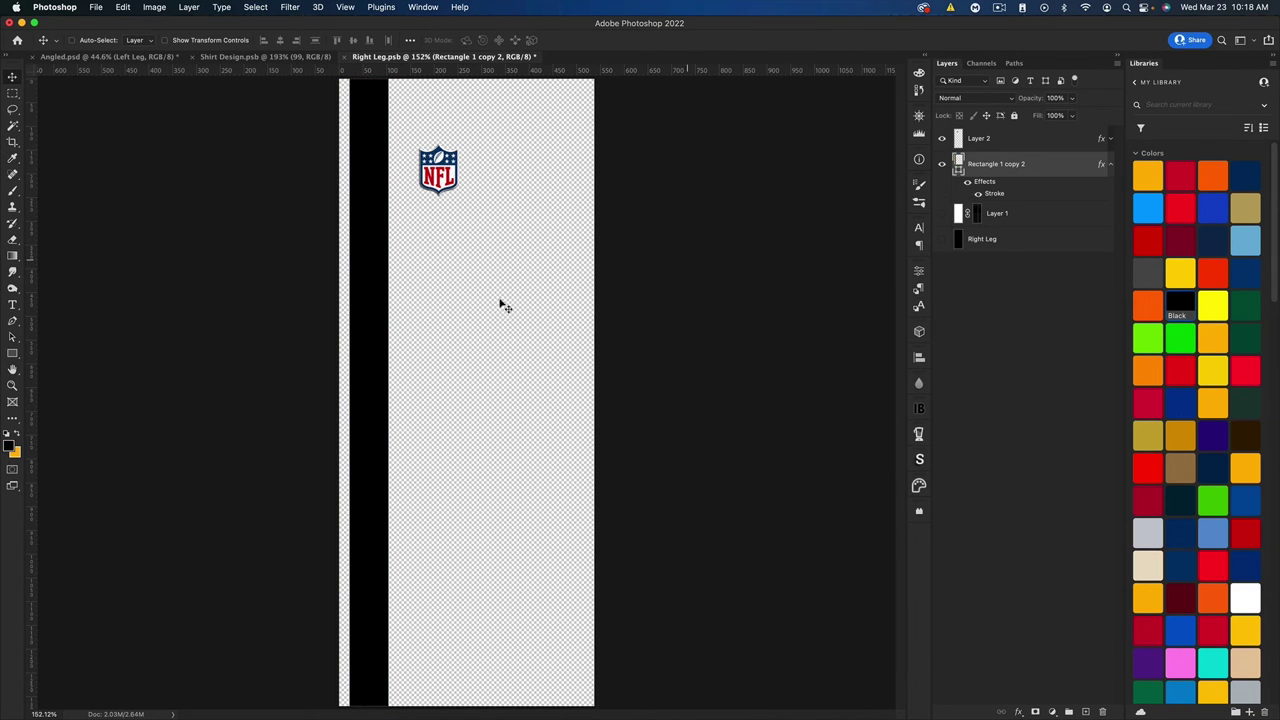
- Draw a gold rectangle about 87 × 1362 px over the black stripe, with its corner radii set to 0 px
{"action": "key", "text": "super+minus"}
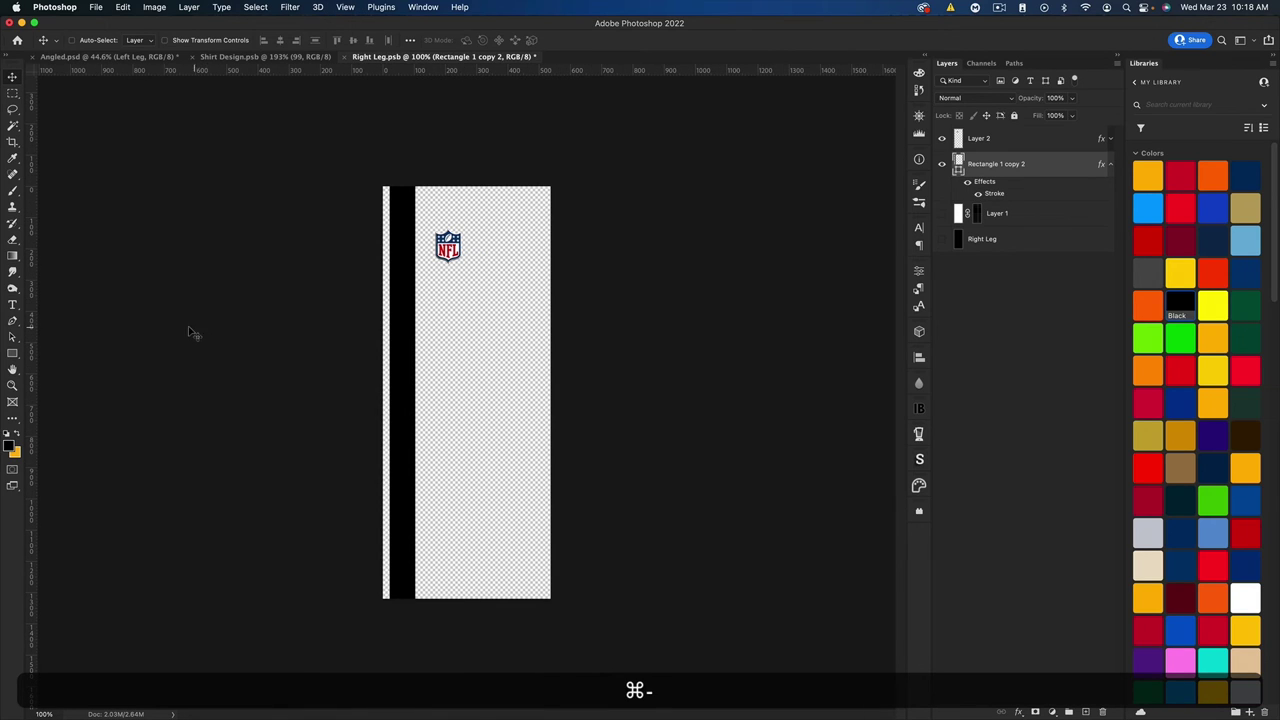
{"action": "left_click", "coordinate": [14, 354]}
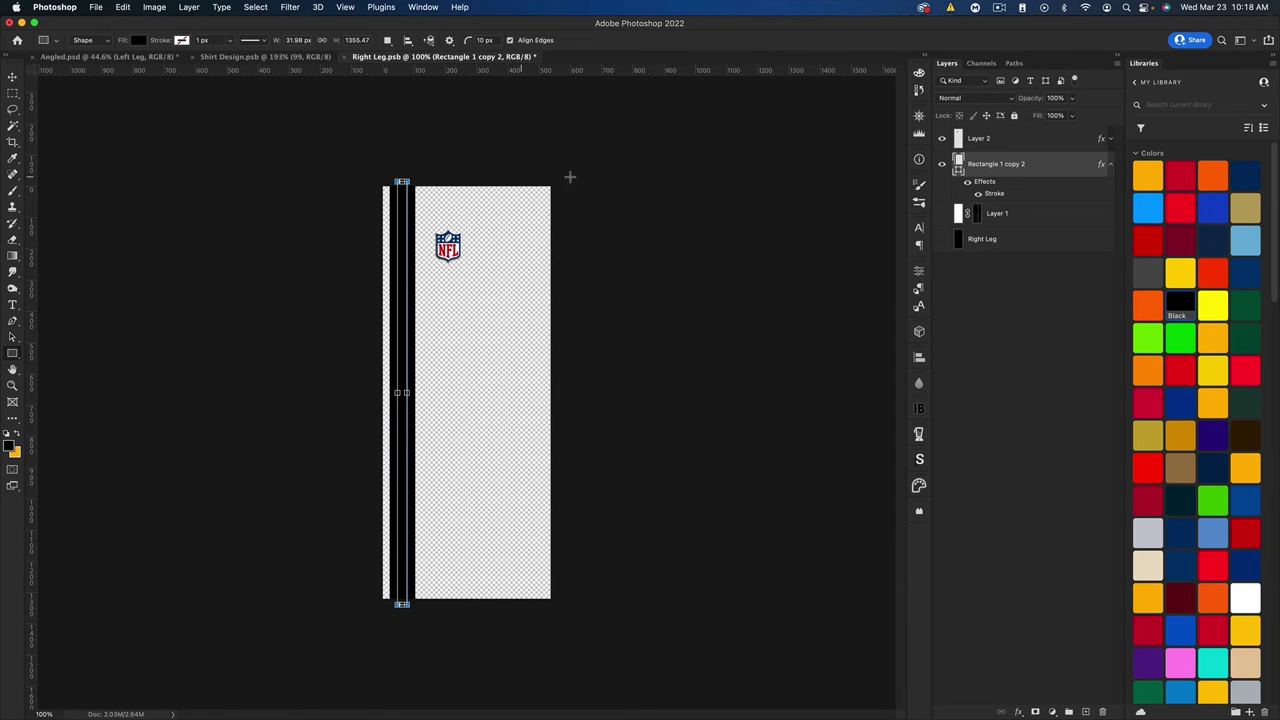
{"action": "left_click", "coordinate": [1038, 140]}
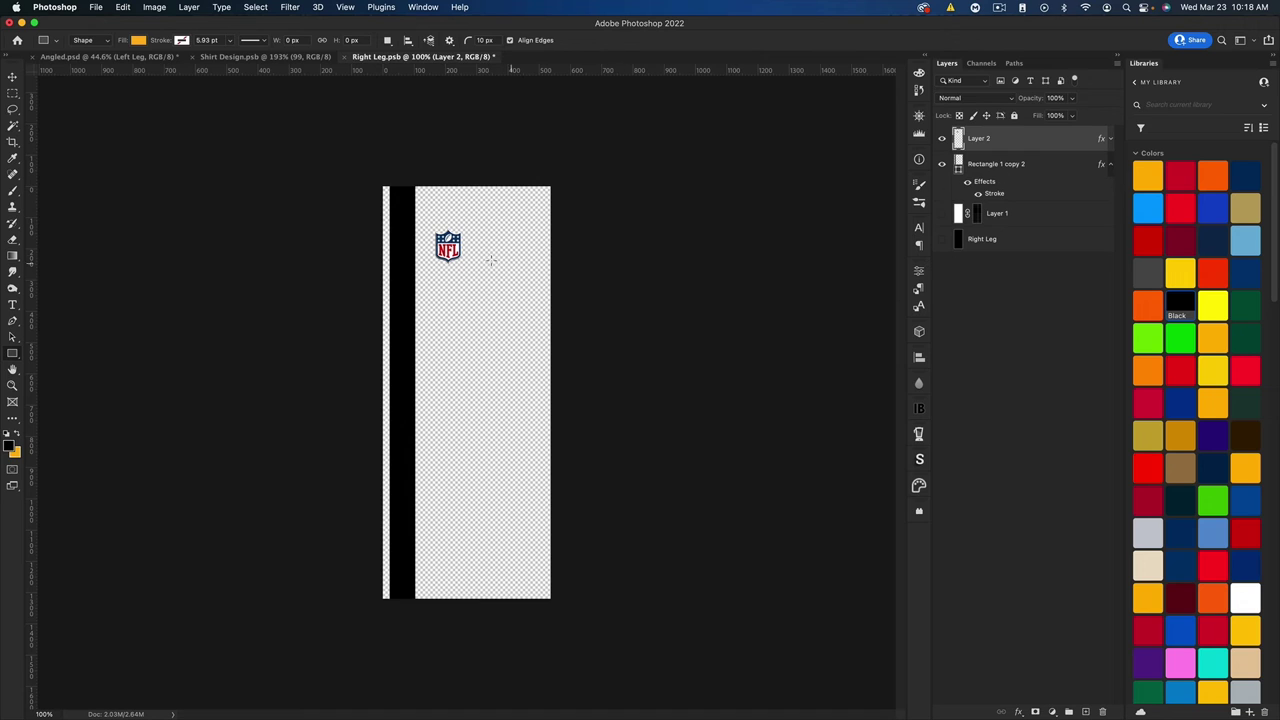
{"action": "left_click_drag", "start_coordinate": [391, 177], "coordinate": [418, 602]}
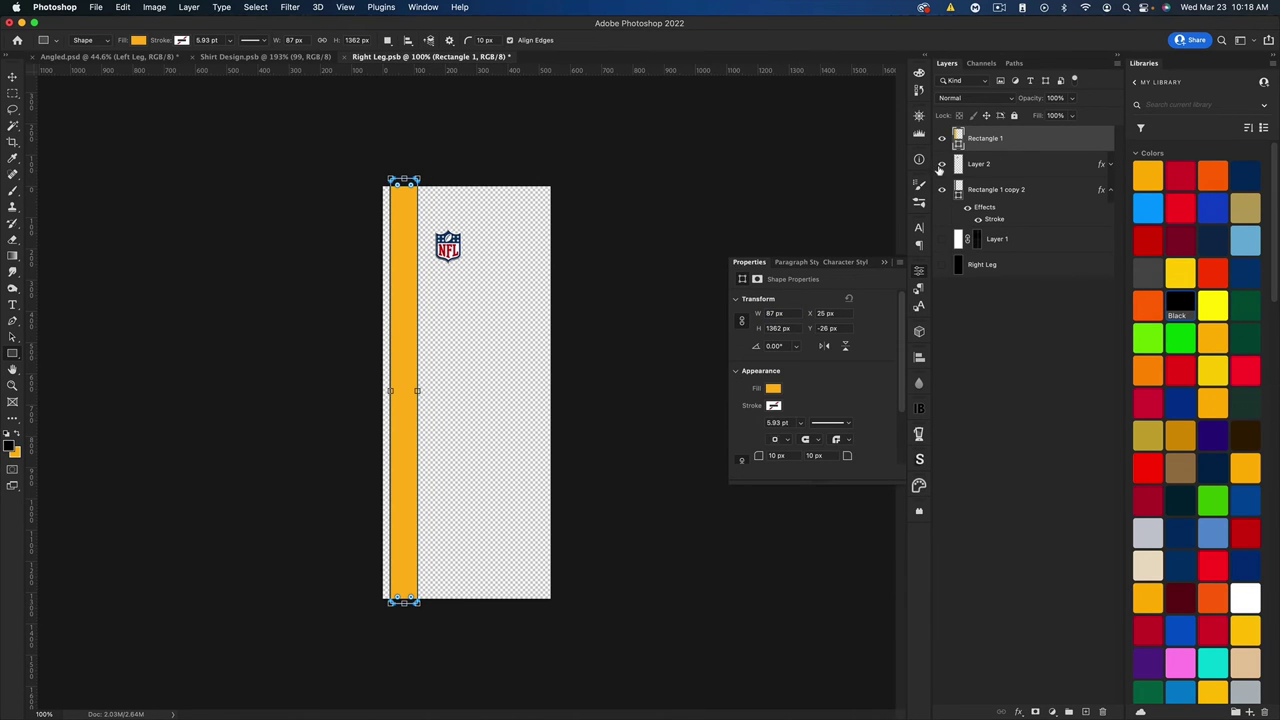
{"action": "left_click_drag", "start_coordinate": [778, 455], "coordinate": [745, 457]}
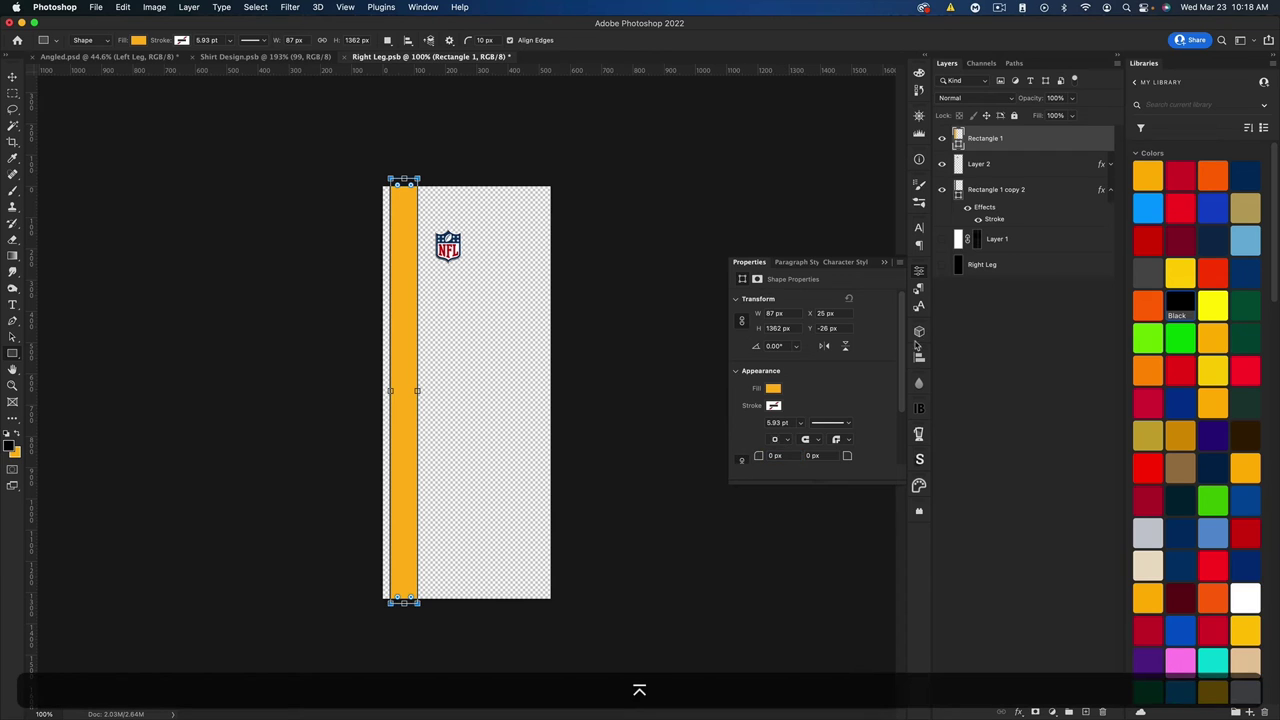
{"action": "left_click", "coordinate": [882, 263]}
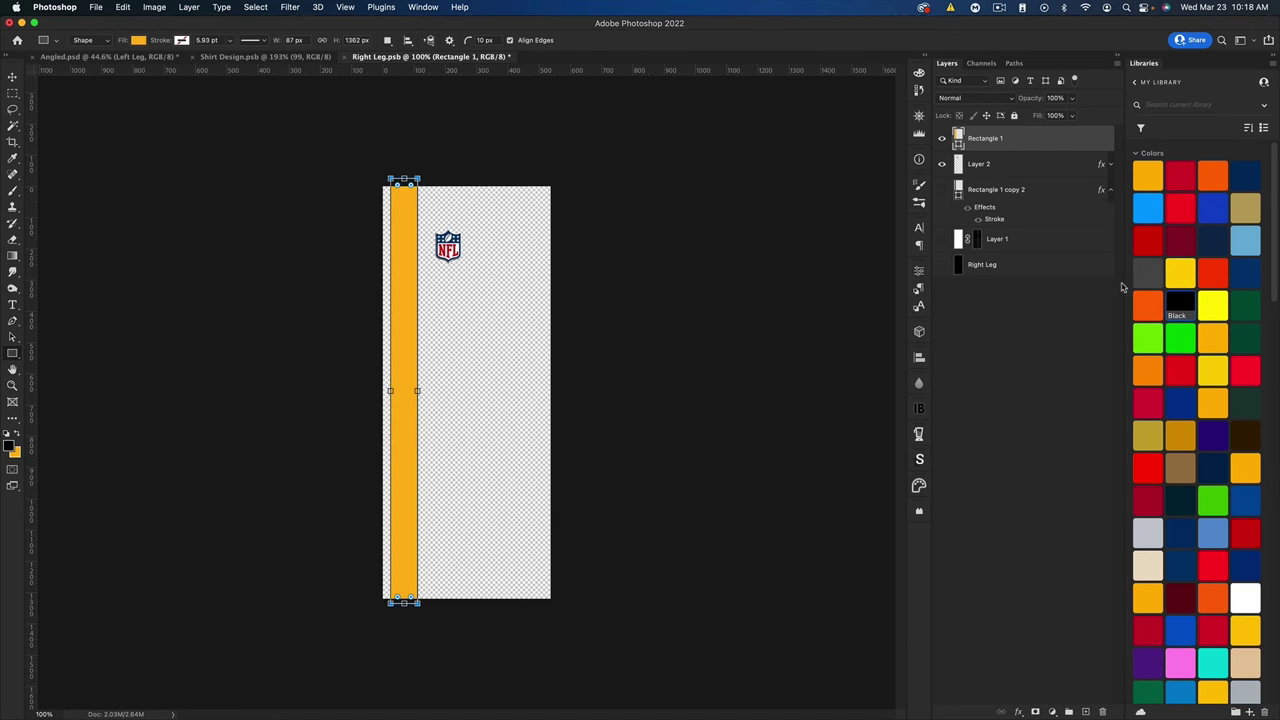
- Fill the new Rectangle 1 with black, save Right Leg.psb, and check the stripe on the Angled.psb mockup
{"action": "left_click", "coordinate": [1181, 311]}
{"action": "key", "text": "super+s"}
{"action": "left_click", "coordinate": [60, 56]}
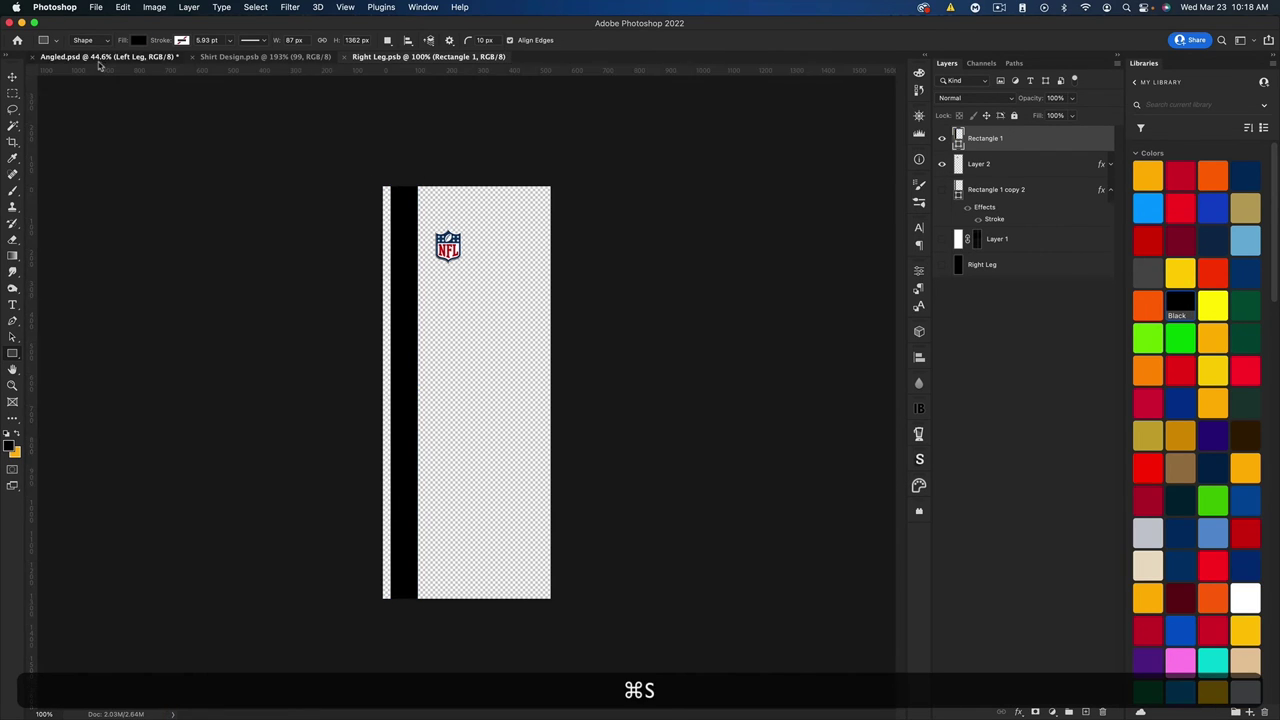
{"action": "left_click", "coordinate": [13, 77]}
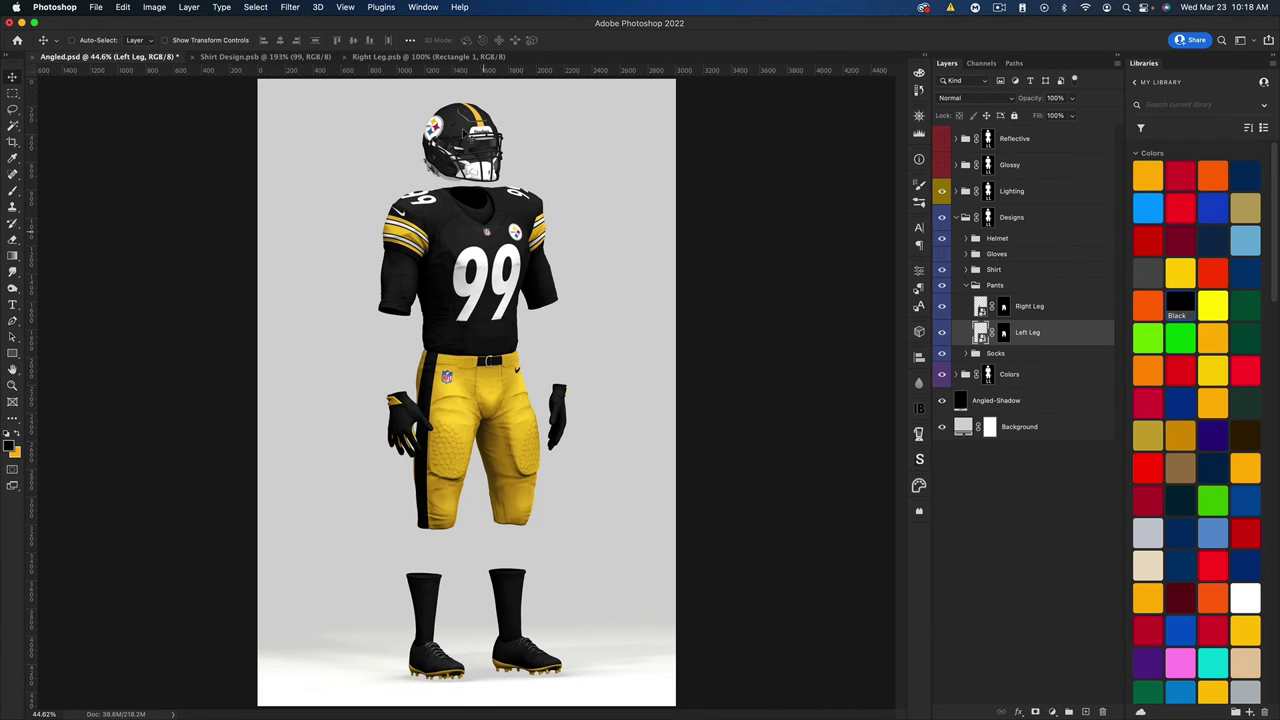
- Show Rectangle 1 copy 2 again, delete the Rectangle 1 layer, and save Right Leg.psb
{"action": "left_click", "coordinate": [430, 57]}
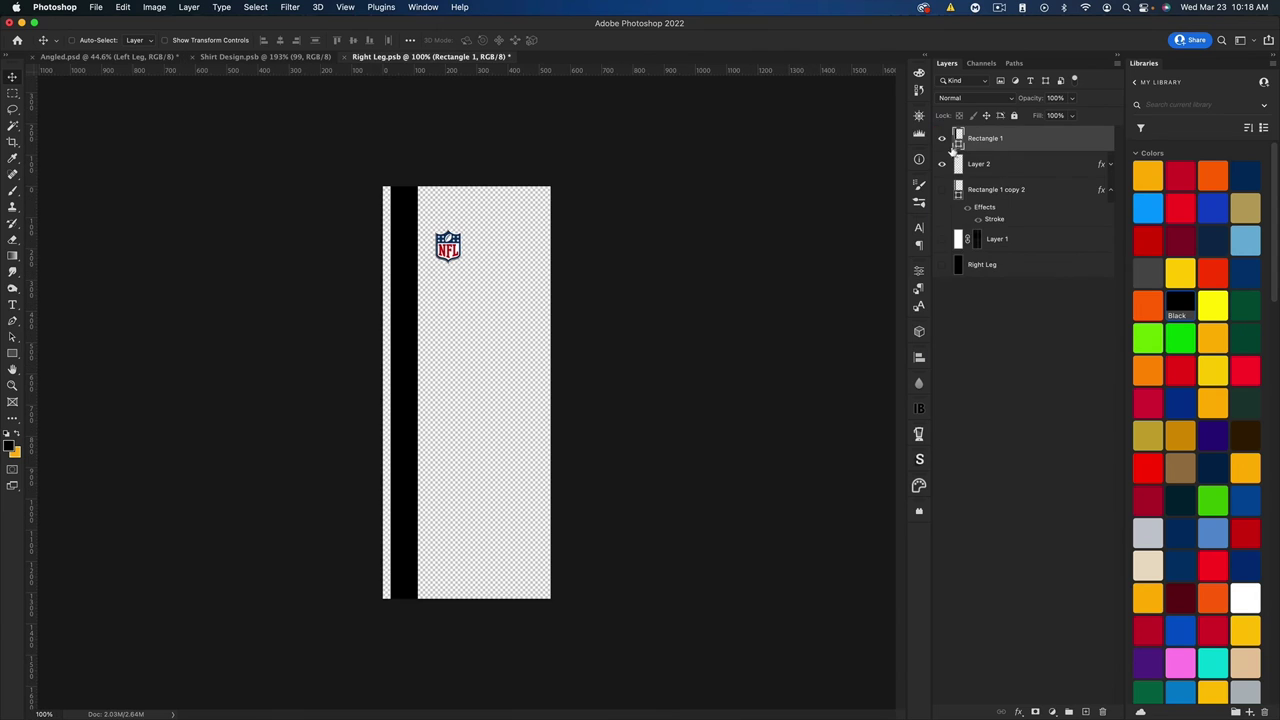
{"action": "left_click", "coordinate": [941, 139]}
{"action": "left_click", "coordinate": [941, 189]}
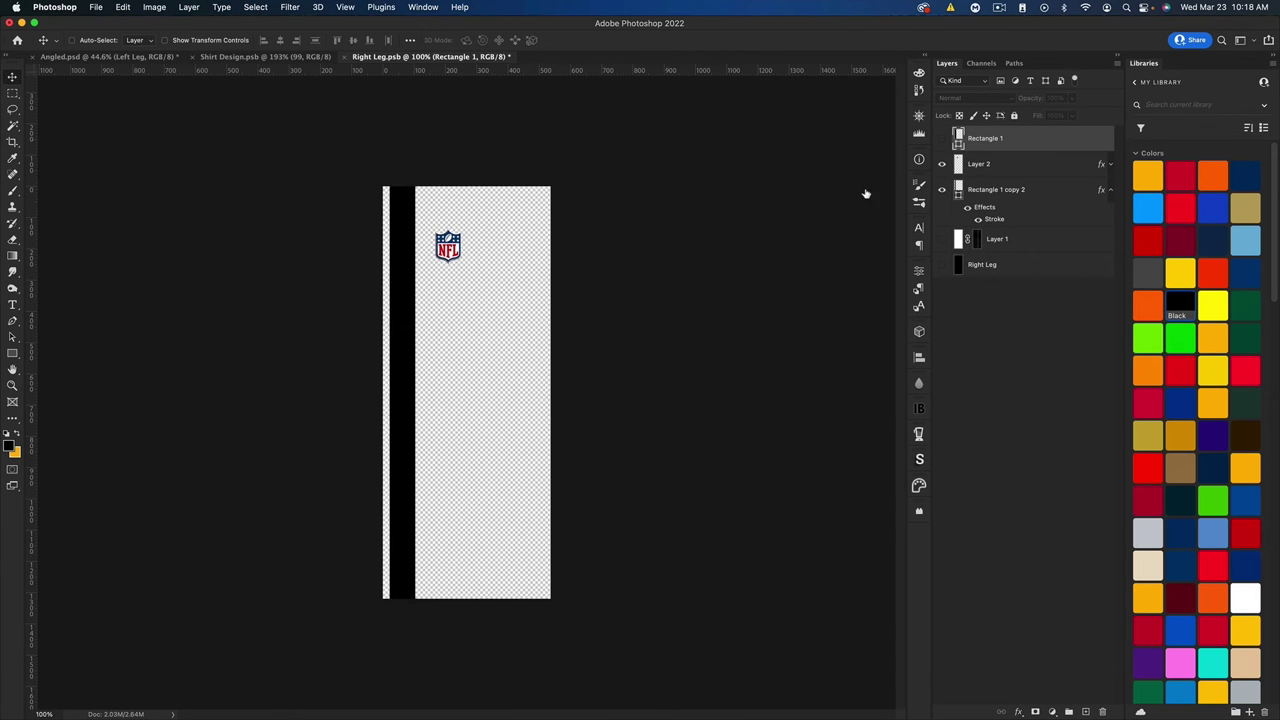
{"action": "key", "text": "BackSpace"}
{"action": "key", "text": "super+BackSpace"}
{"action": "key", "text": "super+s"}
{"action": "left_click", "coordinate": [88, 57]}
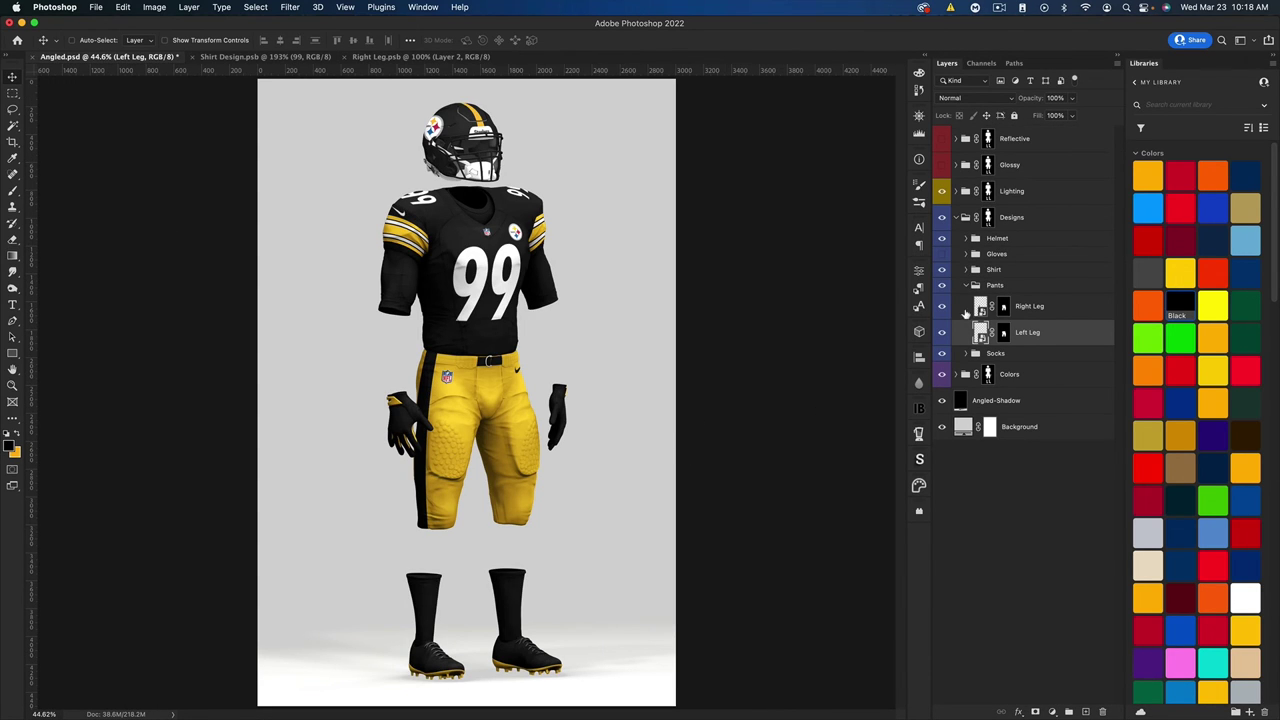
- Close Right Leg.psb and open the Right Sock and Left Sock smart objects from the Socks group
{"action": "left_click", "coordinate": [968, 287]}
{"action": "left_click", "coordinate": [966, 302]}
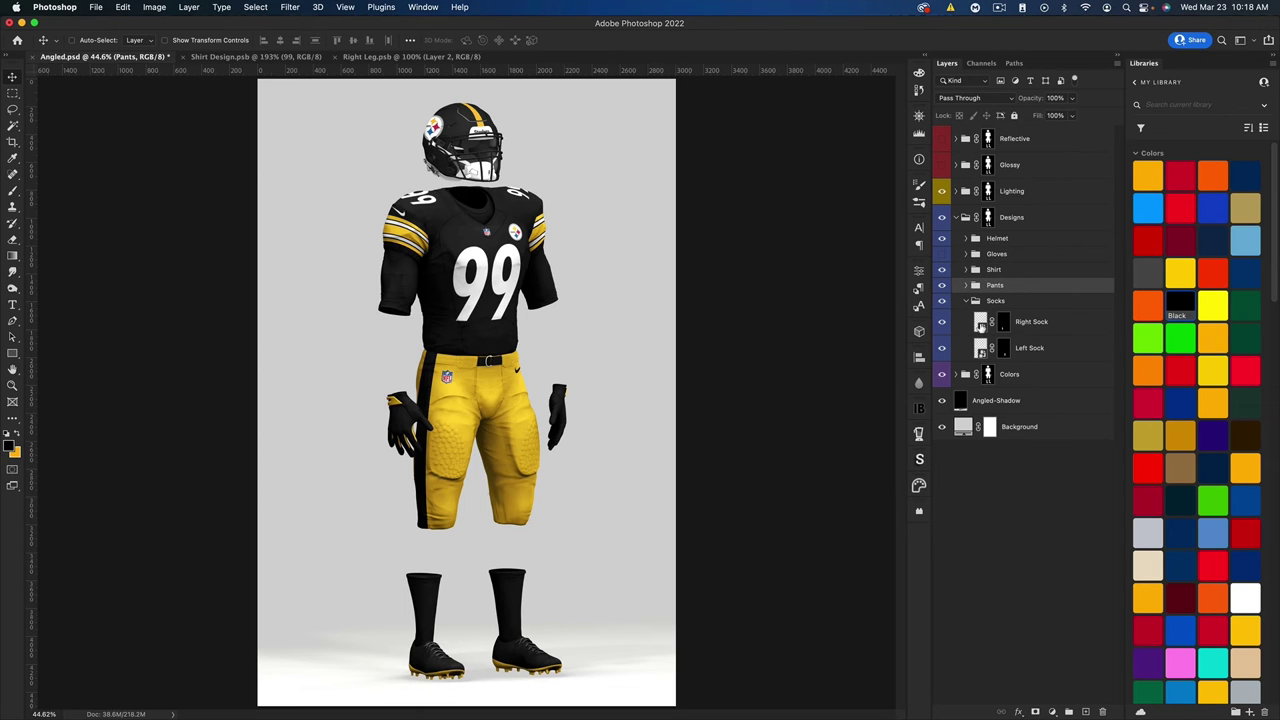
{"action": "left_click", "coordinate": [337, 57]}
{"action": "double_click", "coordinate": [981, 327]}
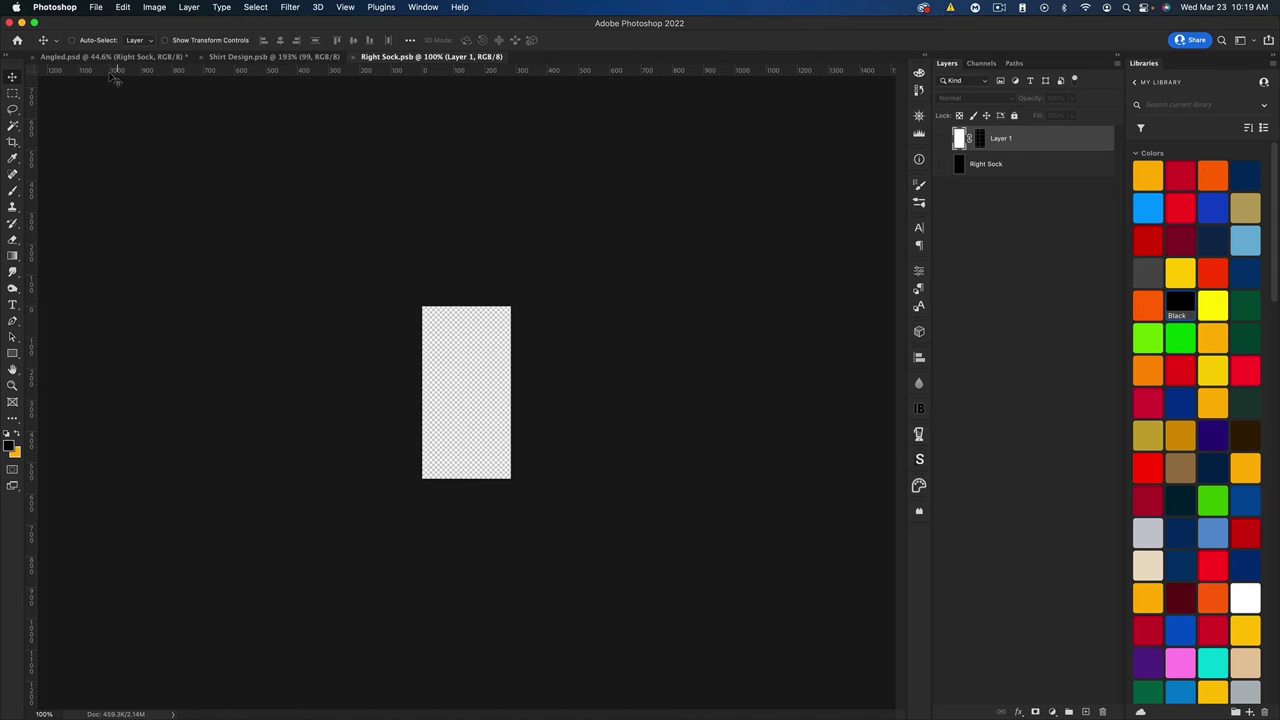
{"action": "left_click", "coordinate": [85, 58]}
{"action": "double_click", "coordinate": [980, 349]}
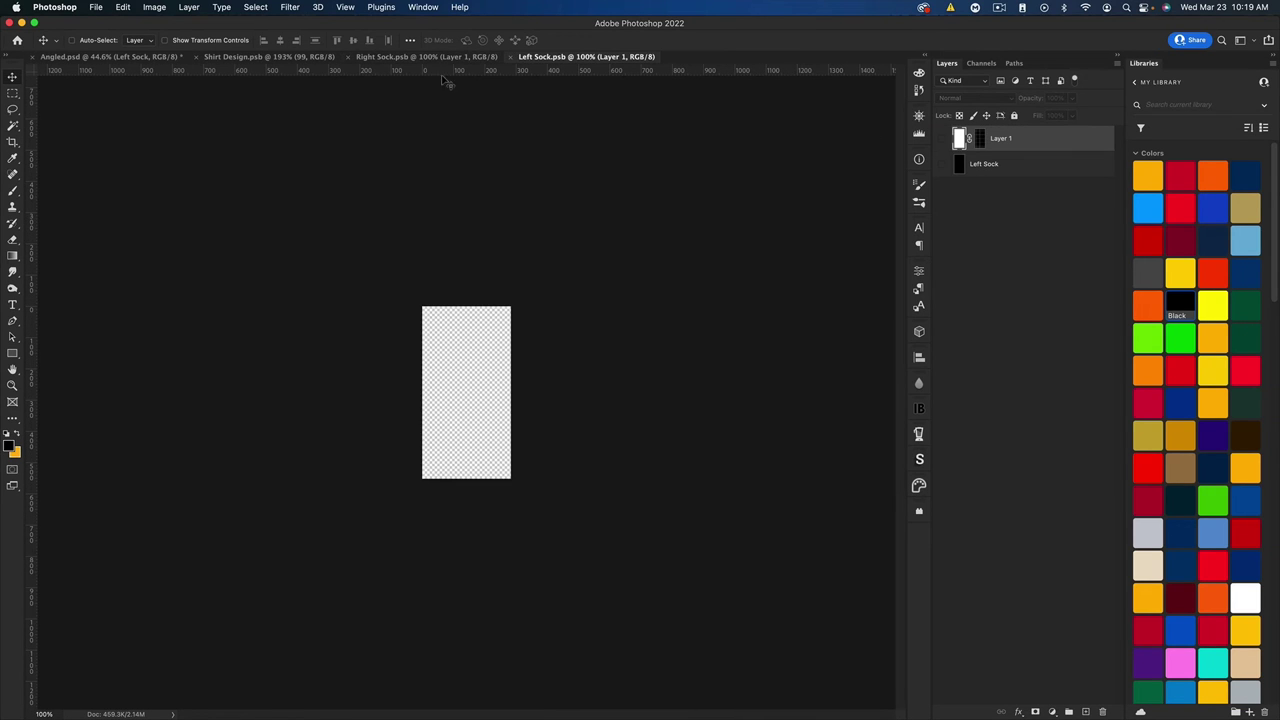
{"action": "left_click", "coordinate": [12, 355]}
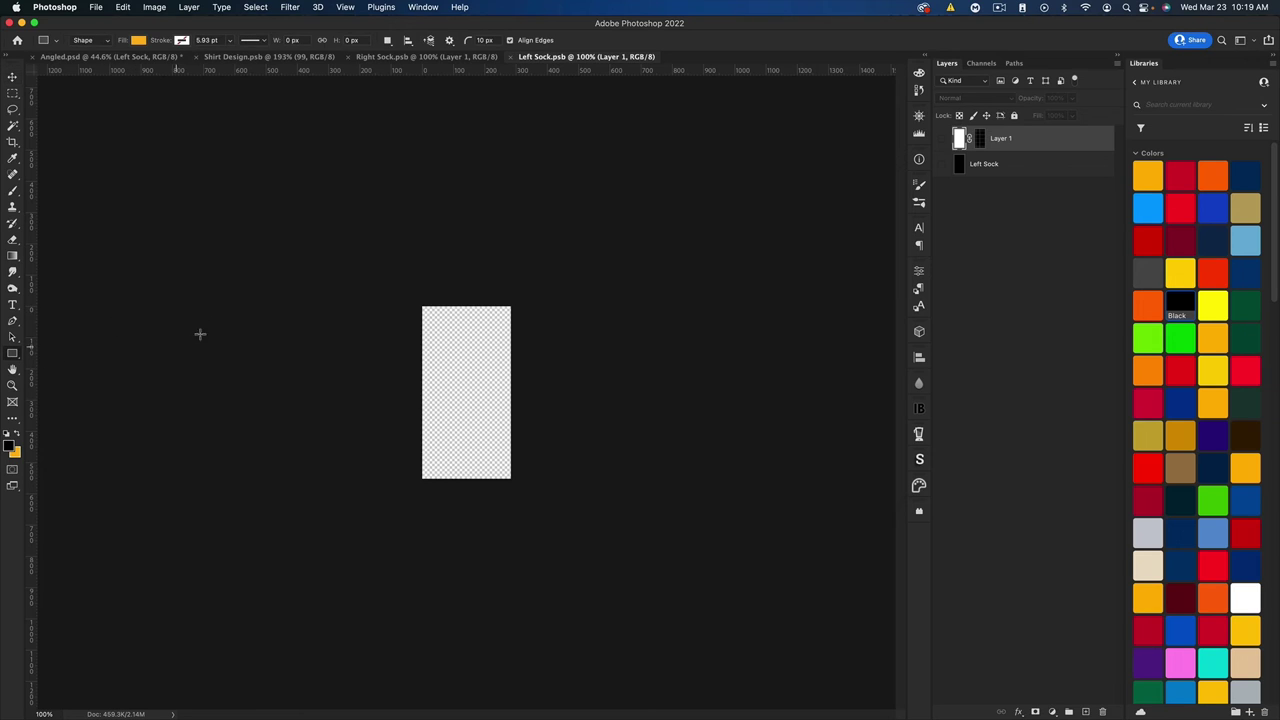
{"action": "left_click_drag", "start_coordinate": [354, 330], "coordinate": [558, 354]}
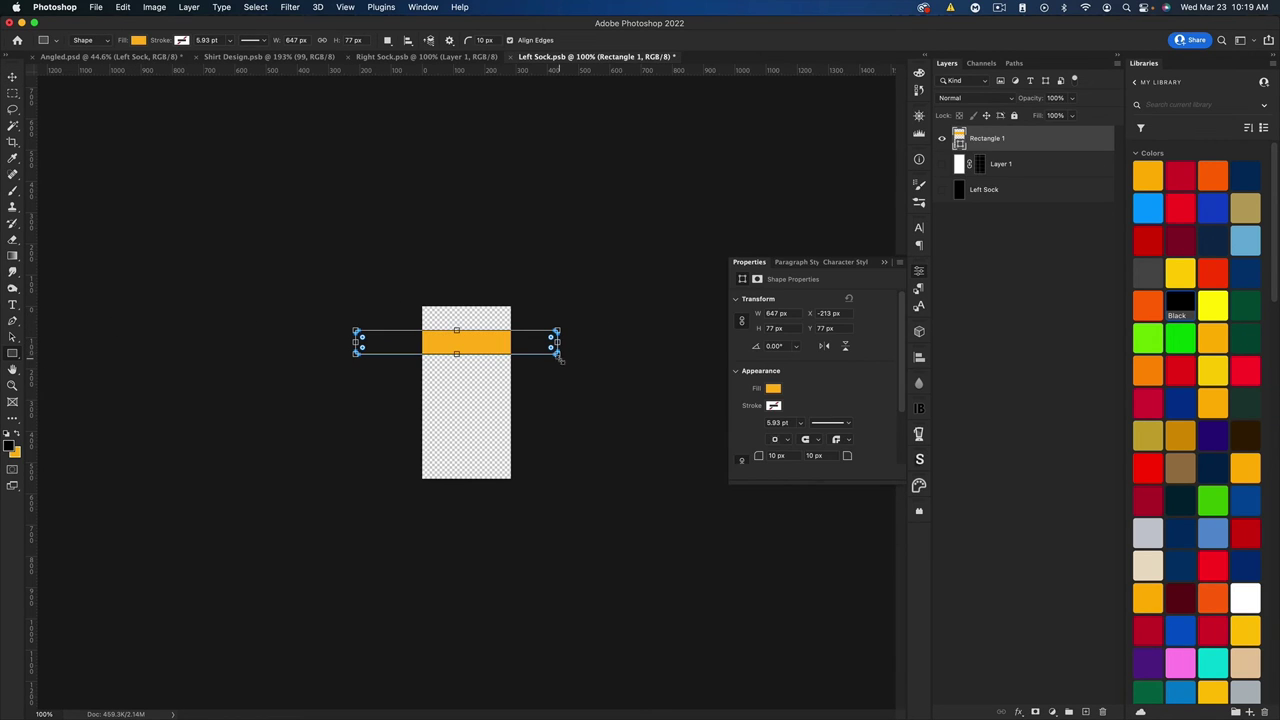
{"action": "key", "text": "BackSpace"}
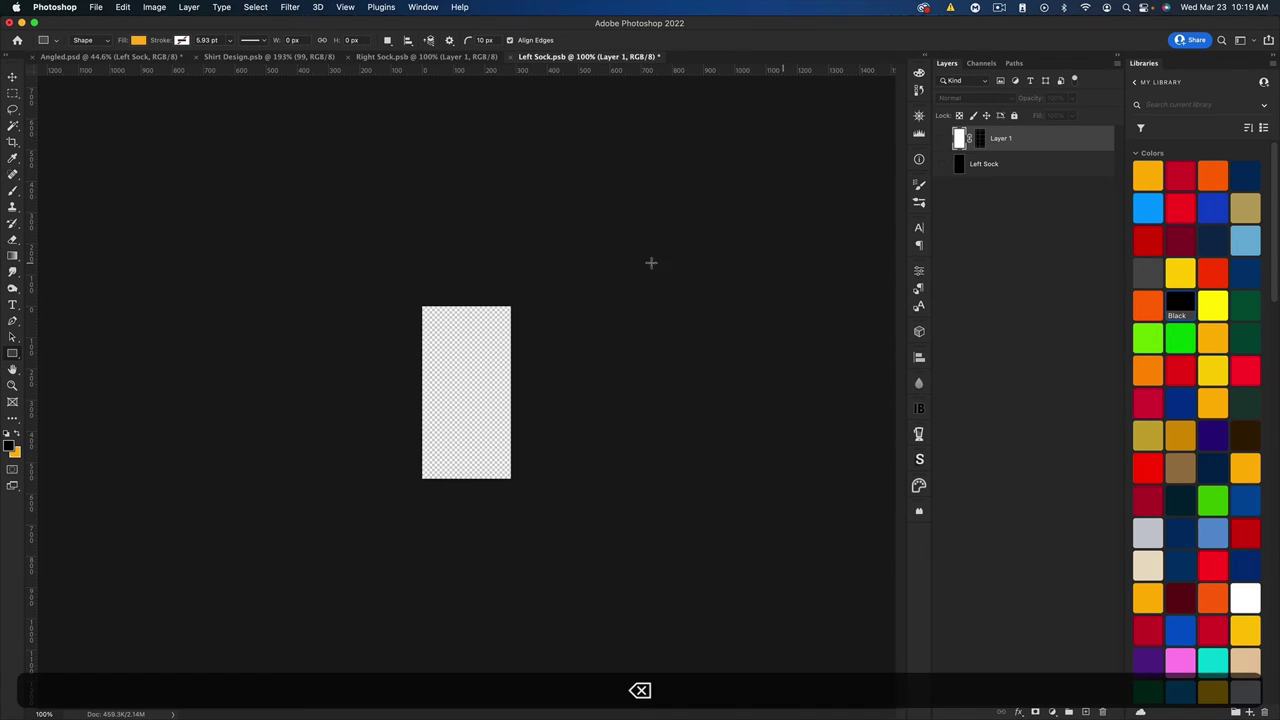
- Open the Right Sleeve smart object from the Shirt group, collapse that group, and bring Right Sleeve.psb to the front
{"action": "left_click", "coordinate": [140, 57]}
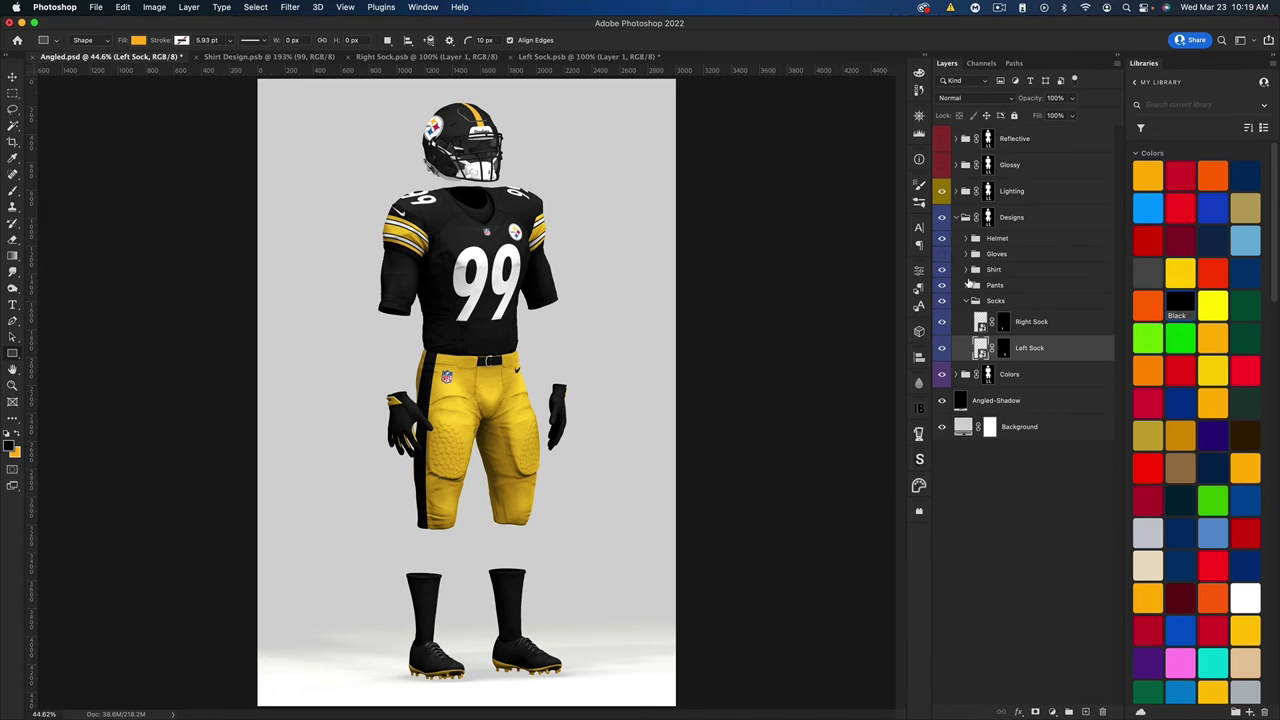
{"action": "left_click", "coordinate": [966, 270]}
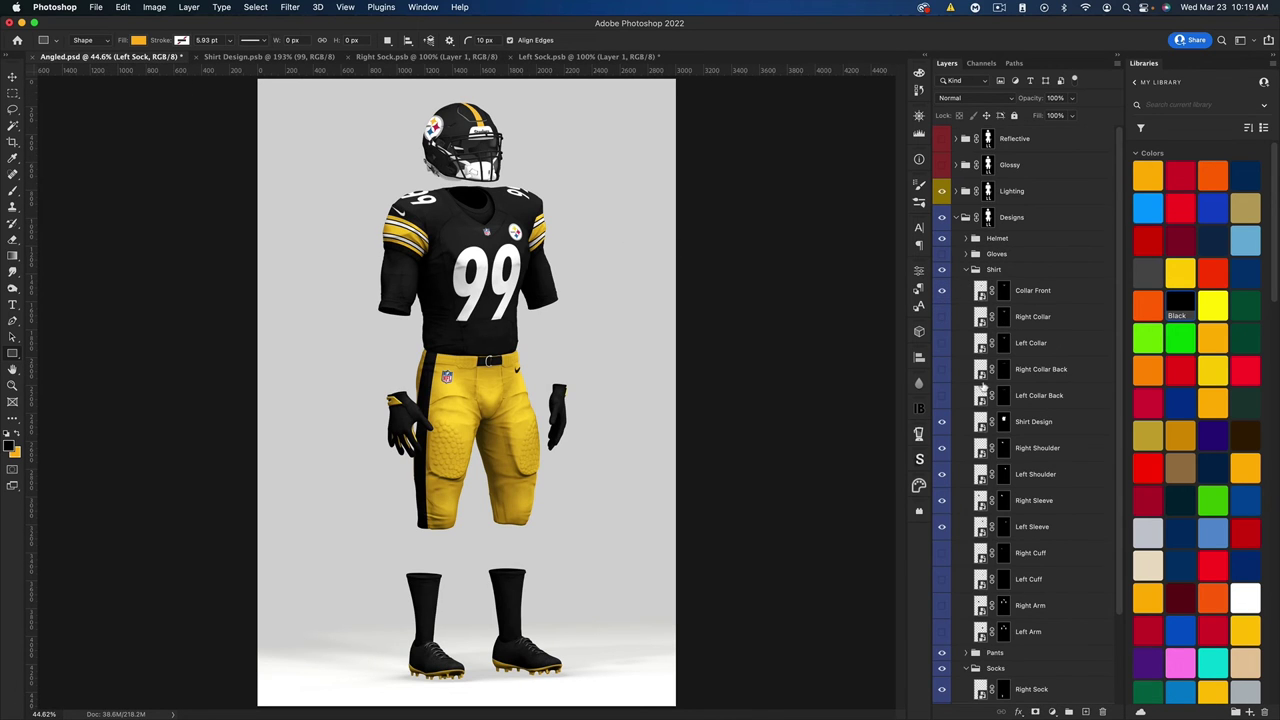
{"action": "double_click", "coordinate": [981, 502]}
{"action": "left_click", "coordinate": [76, 57]}
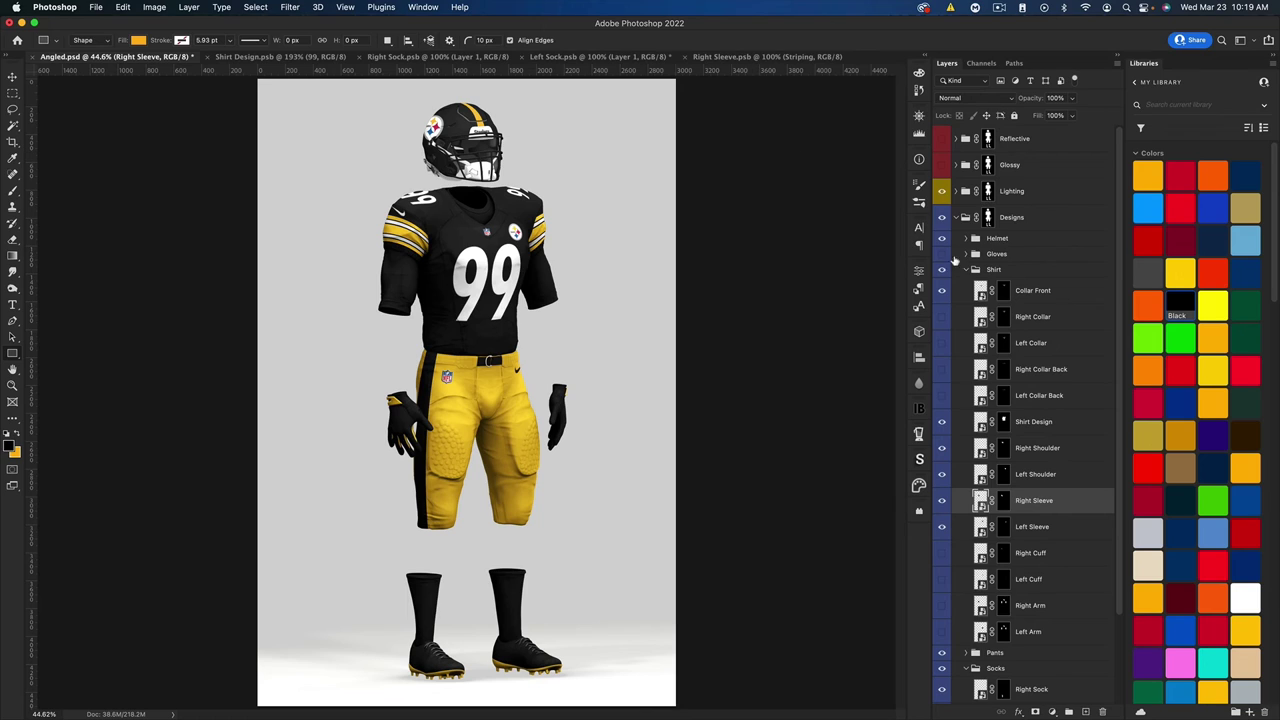
{"action": "left_click", "coordinate": [967, 271]}
{"action": "left_click", "coordinate": [712, 57]}
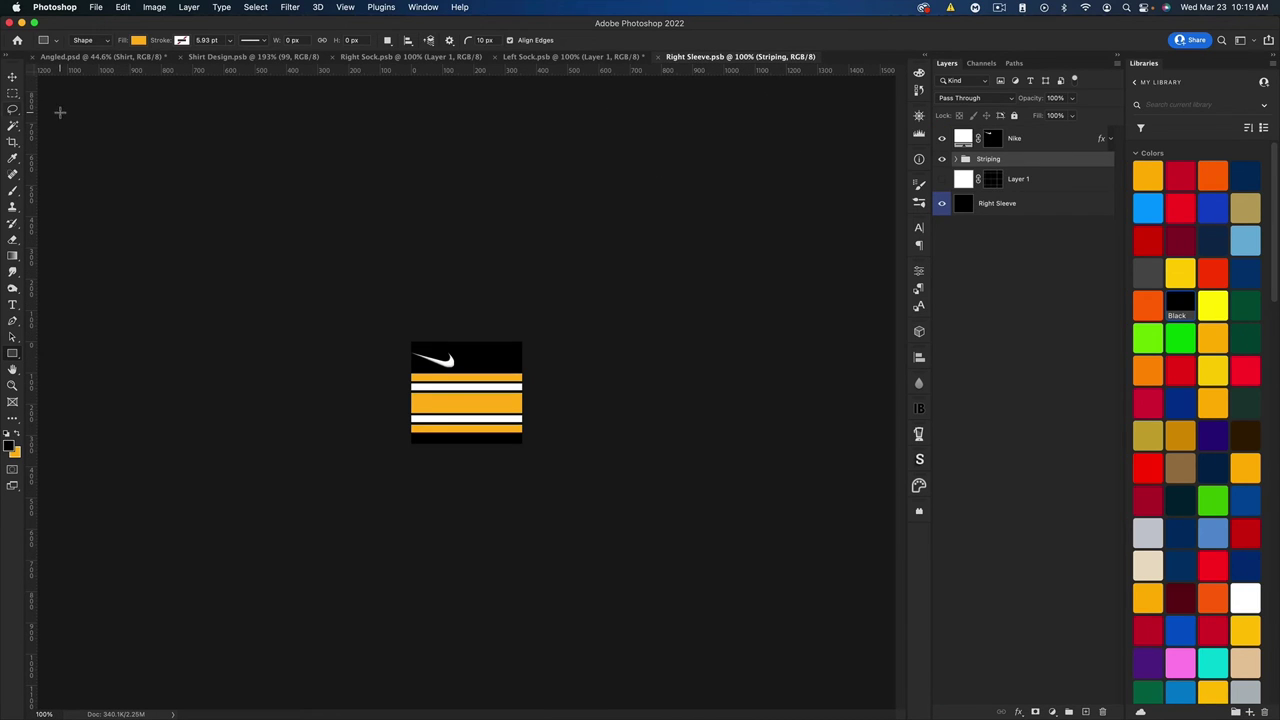
- Copy the Striping group from Right Sleeve.psb into Right Sock.psb, place it across the sock's upper half, and save
{"action": "key", "text": "v"}
{"action": "left_click_drag", "start_coordinate": [451, 372], "coordinate": [489, 370]}
{"action": "key", "text": "super+s"}
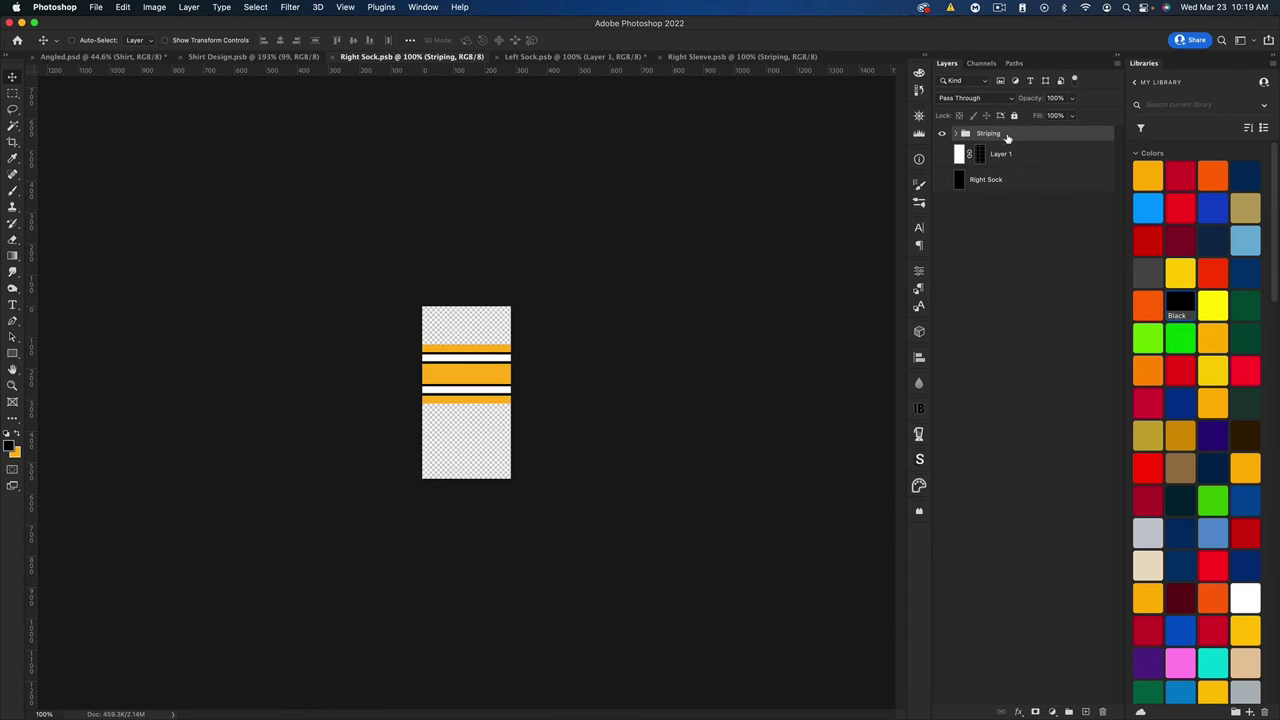
- Copy the Striping group together with the Right Sock layer into Left Sock.psb and align both with the sock canvas
{"action": "key", "text": "super"}
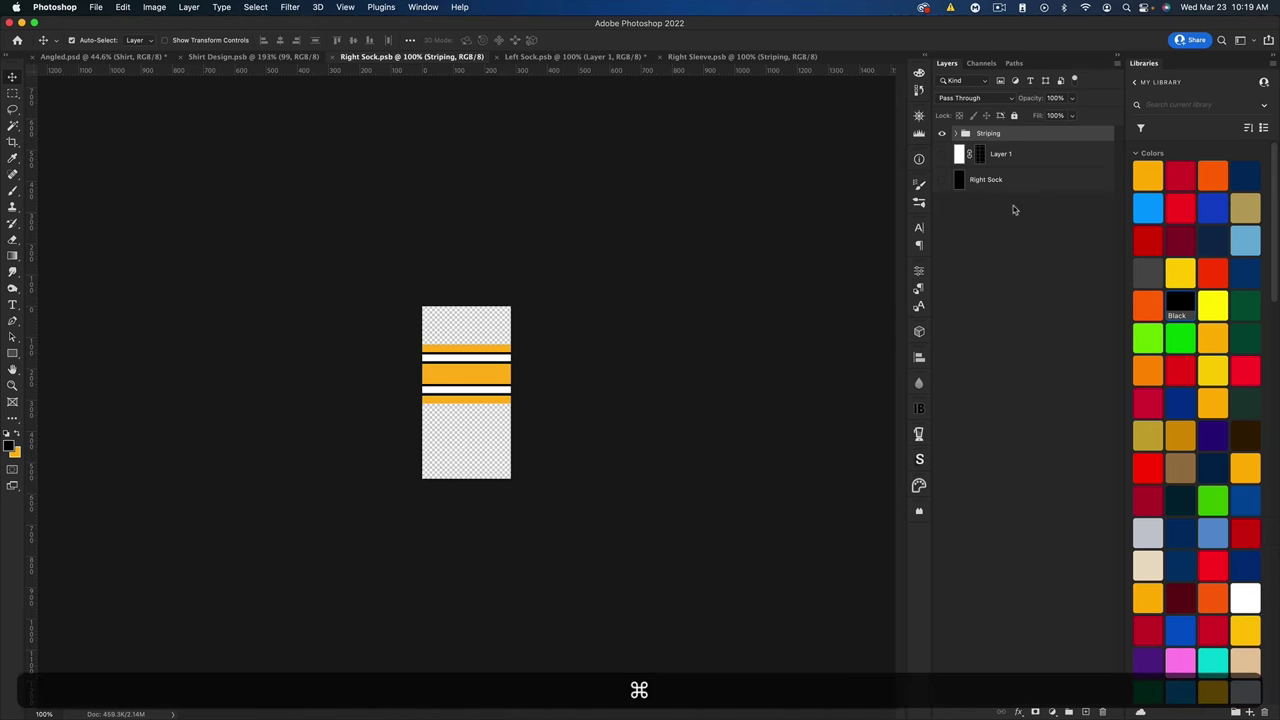
{"action": "left_click", "coordinate": [985, 181], "text": "super"}
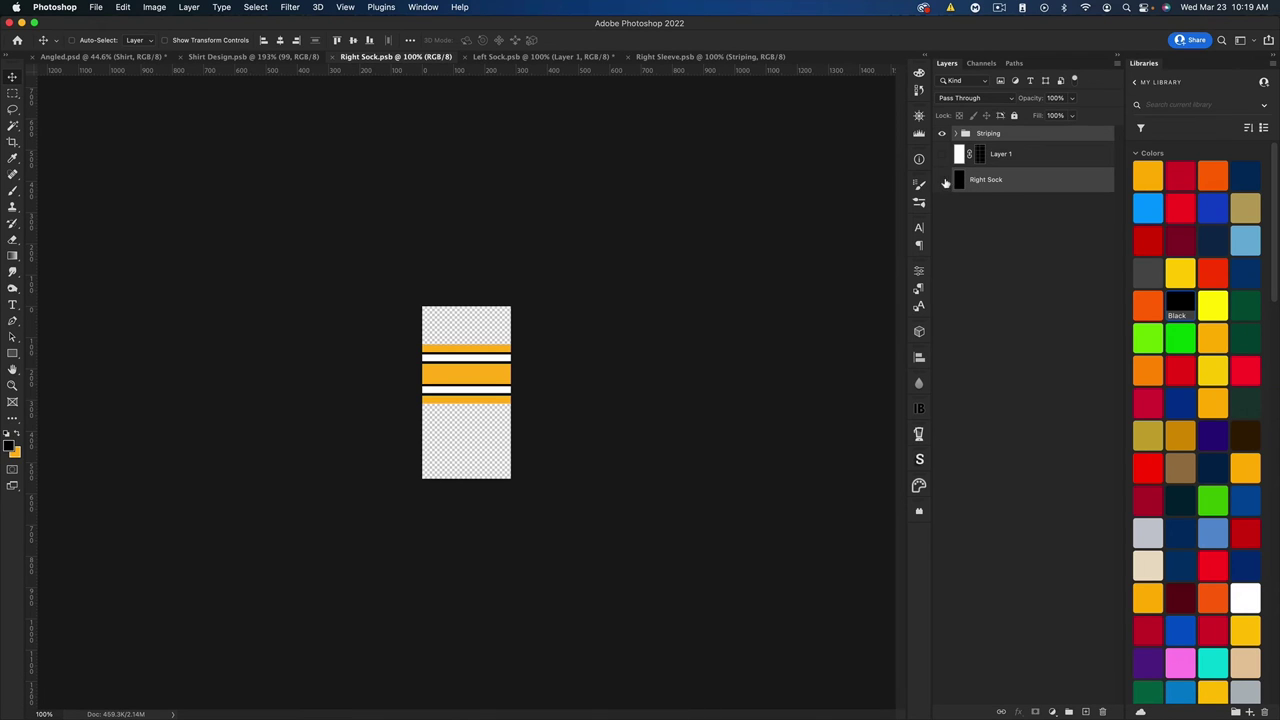
{"action": "left_click", "coordinate": [945, 181]}
{"action": "left_click", "coordinate": [941, 180]}
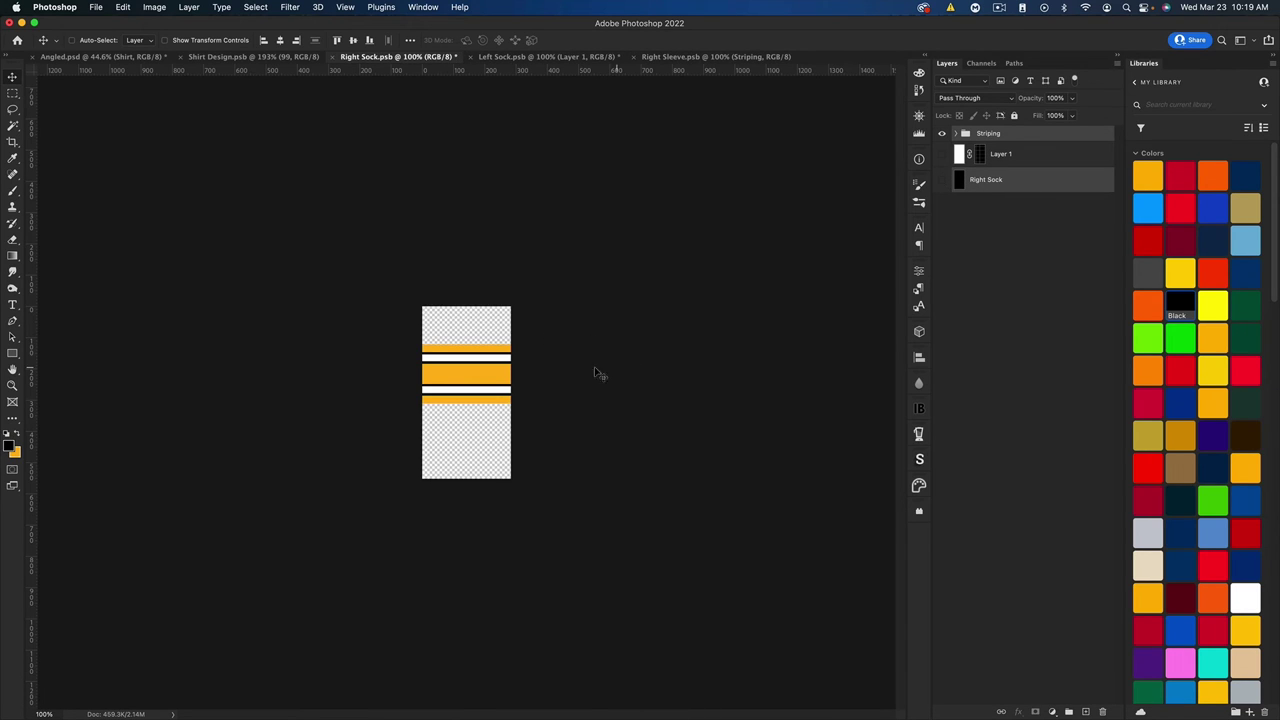
{"action": "left_click", "coordinate": [508, 57]}
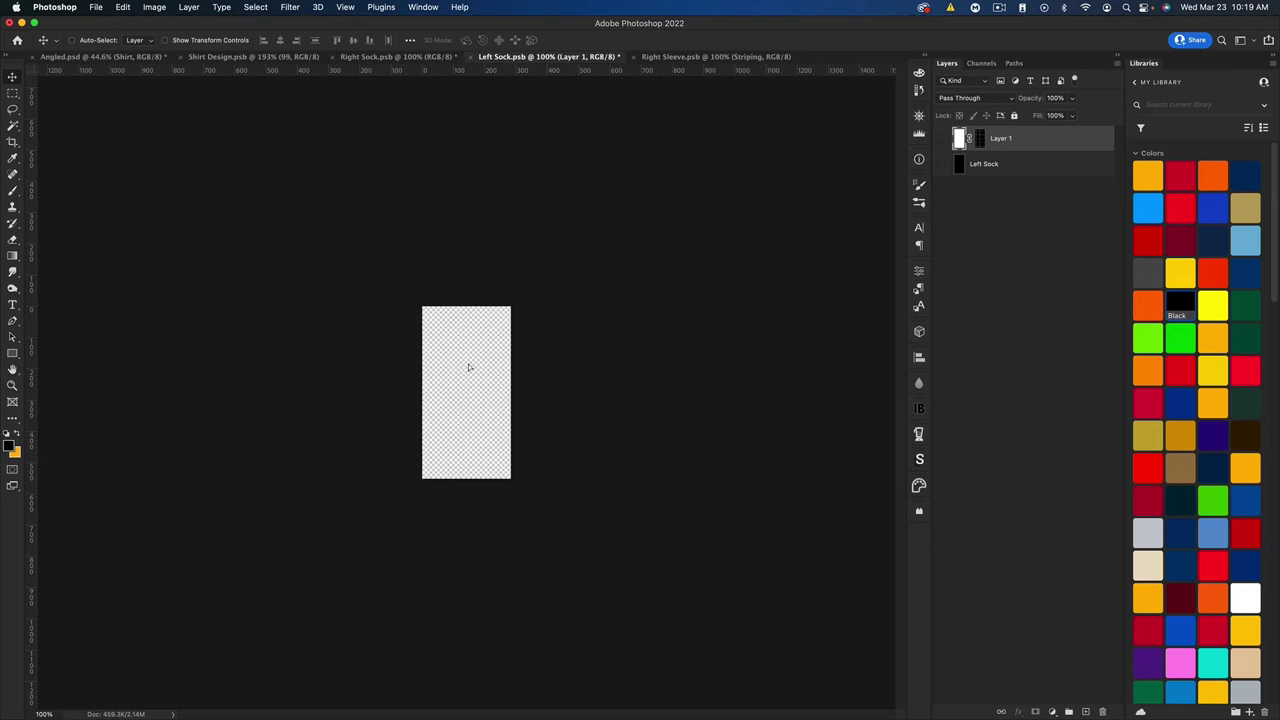
{"action": "left_click_drag", "start_coordinate": [468, 351], "coordinate": [469, 371]}
{"action": "left_click", "coordinate": [941, 155]}
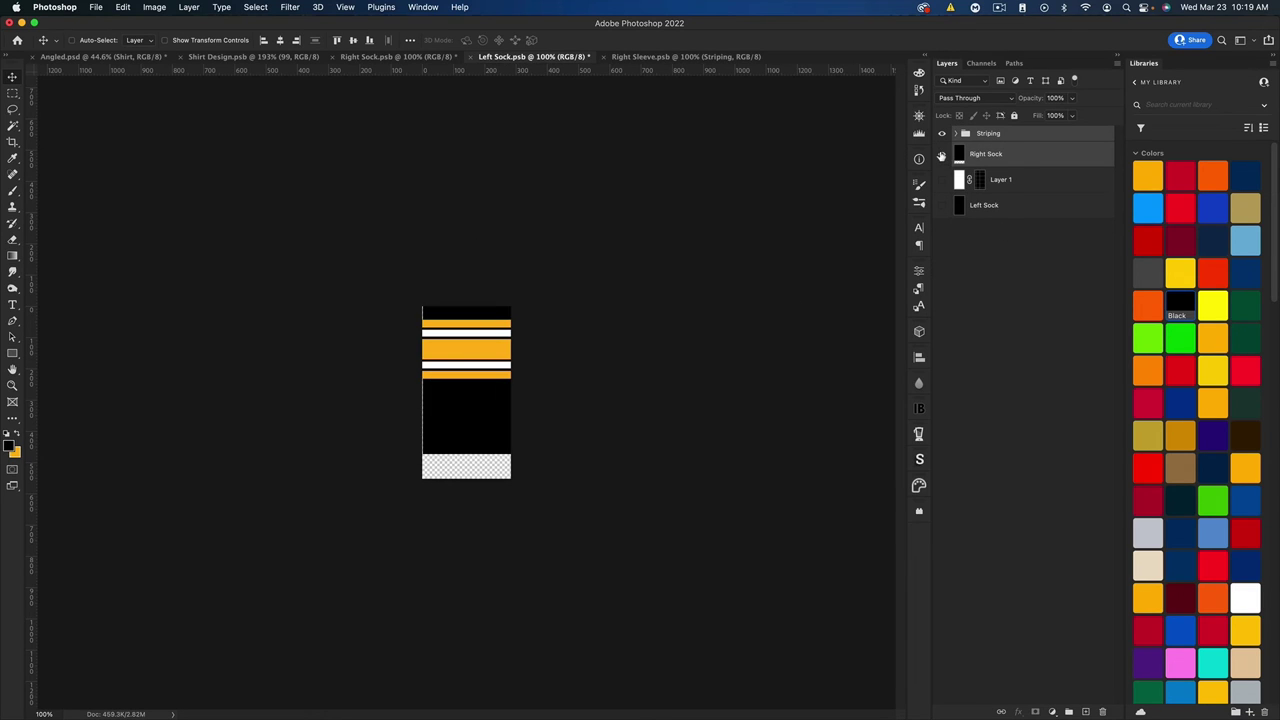
{"action": "left_click_drag", "start_coordinate": [480, 366], "coordinate": [476, 389]}
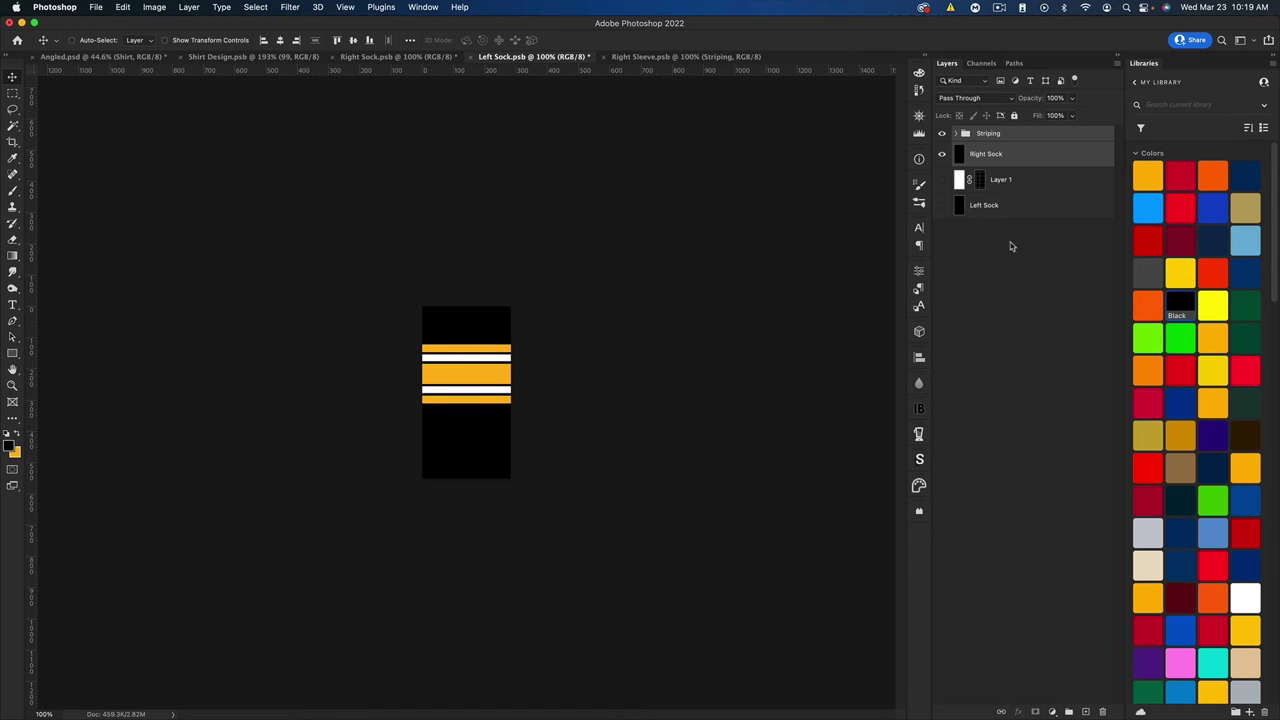
- Delete the copied Right Sock layer from Left Sock.psb, save both sock files, and return to Angled.psd
{"action": "left_click", "coordinate": [982, 156]}
{"action": "key", "text": "BackSpace"}
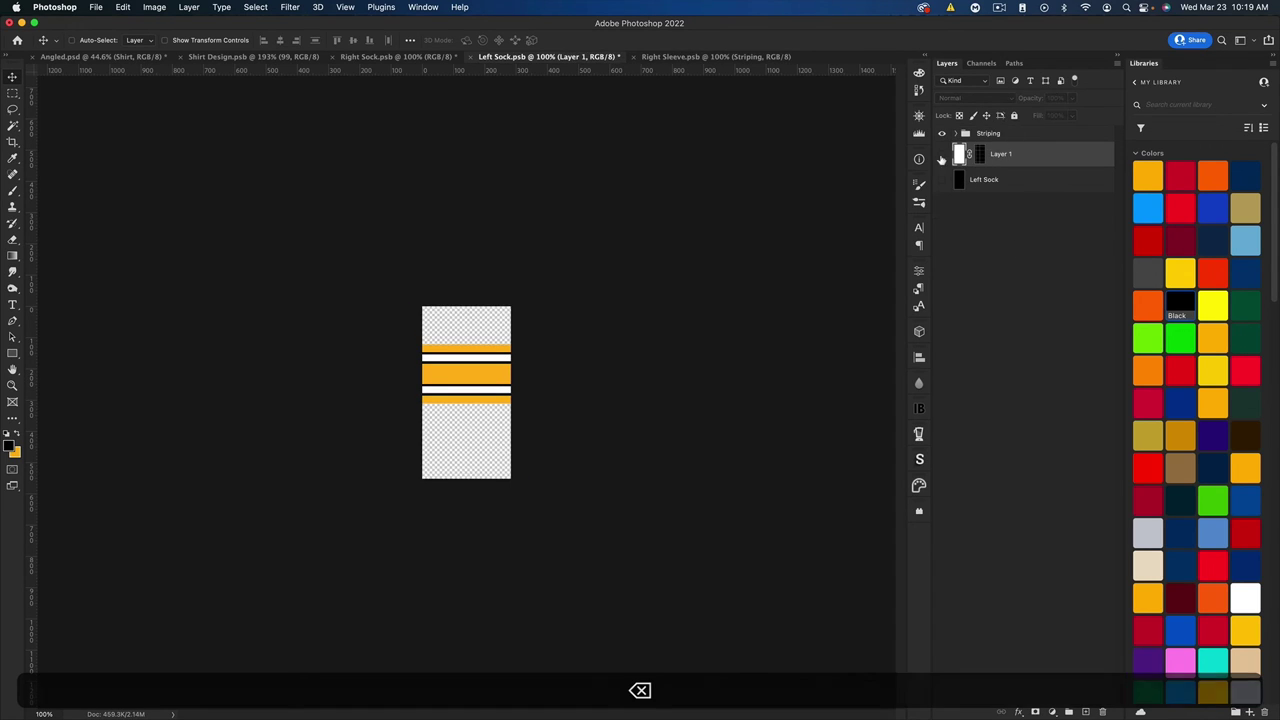
{"action": "left_click", "coordinate": [437, 57]}
{"action": "left_click", "coordinate": [549, 57]}
{"action": "left_click", "coordinate": [452, 57]}
{"action": "left_click", "coordinate": [540, 57]}
{"action": "key", "text": "cmd+s"}
{"action": "left_click", "coordinate": [410, 57]}
{"action": "key", "text": "cmd+s"}
{"action": "left_click", "coordinate": [82, 57]}
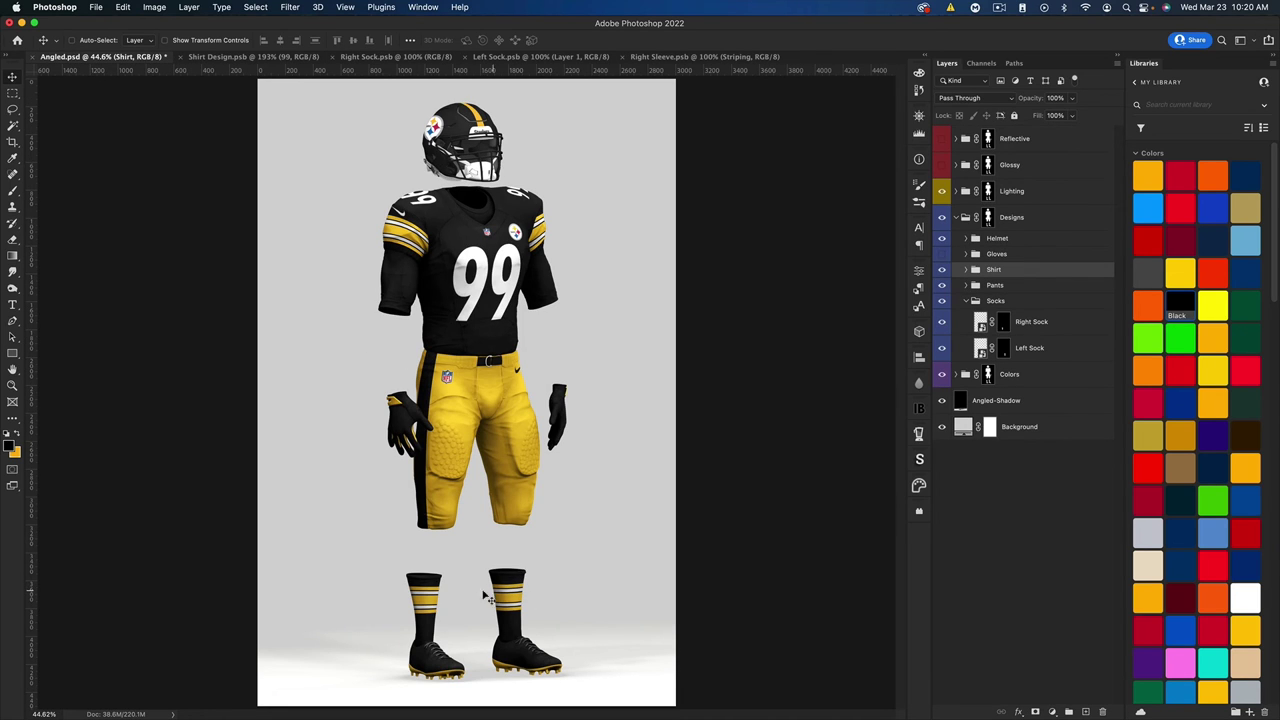
- Shift the Striping group slightly lower in Right Sock.psb, save it, and return to Angled.psd
{"action": "left_click", "coordinate": [415, 57]}
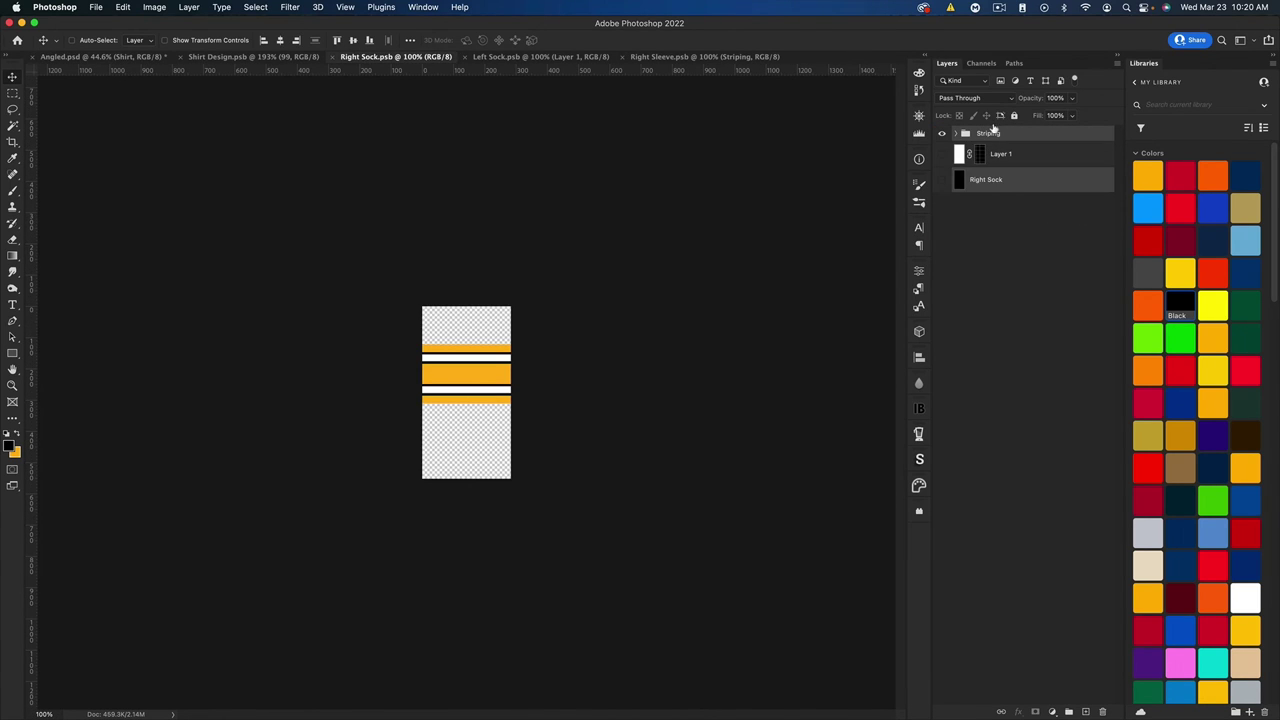
{"action": "key", "text": "super+s"}
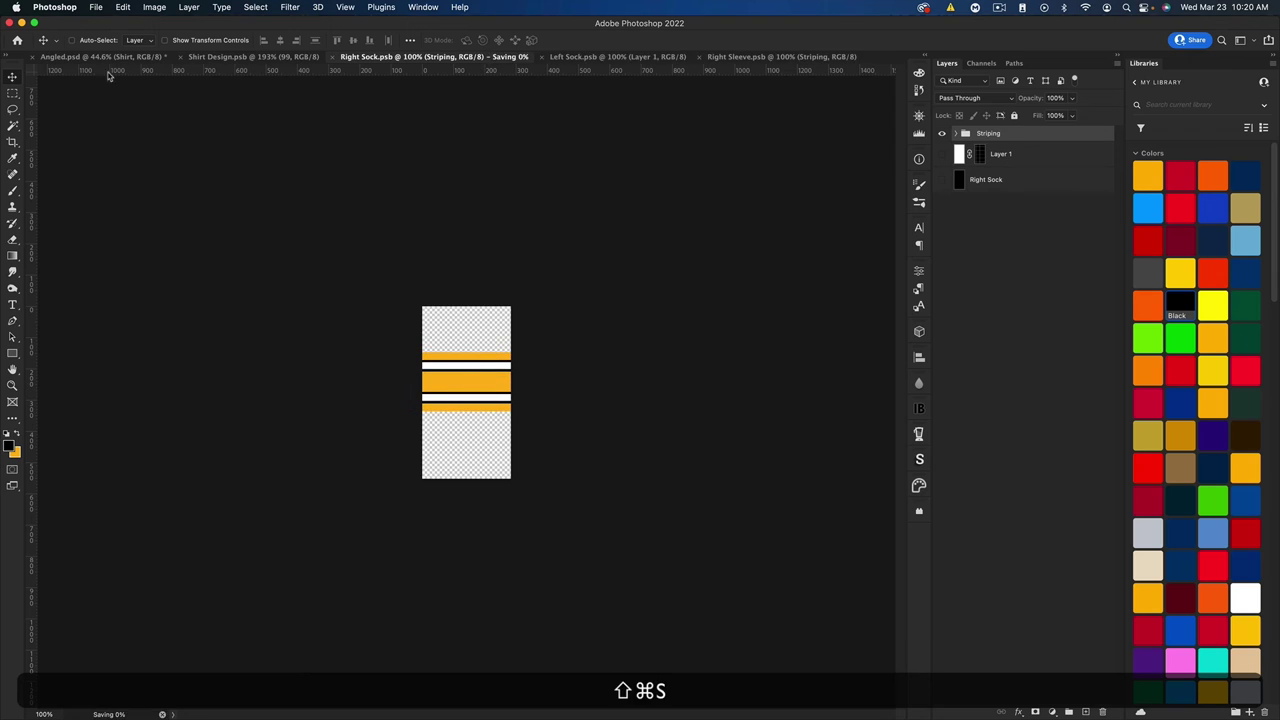
{"action": "left_click", "coordinate": [82, 57]}
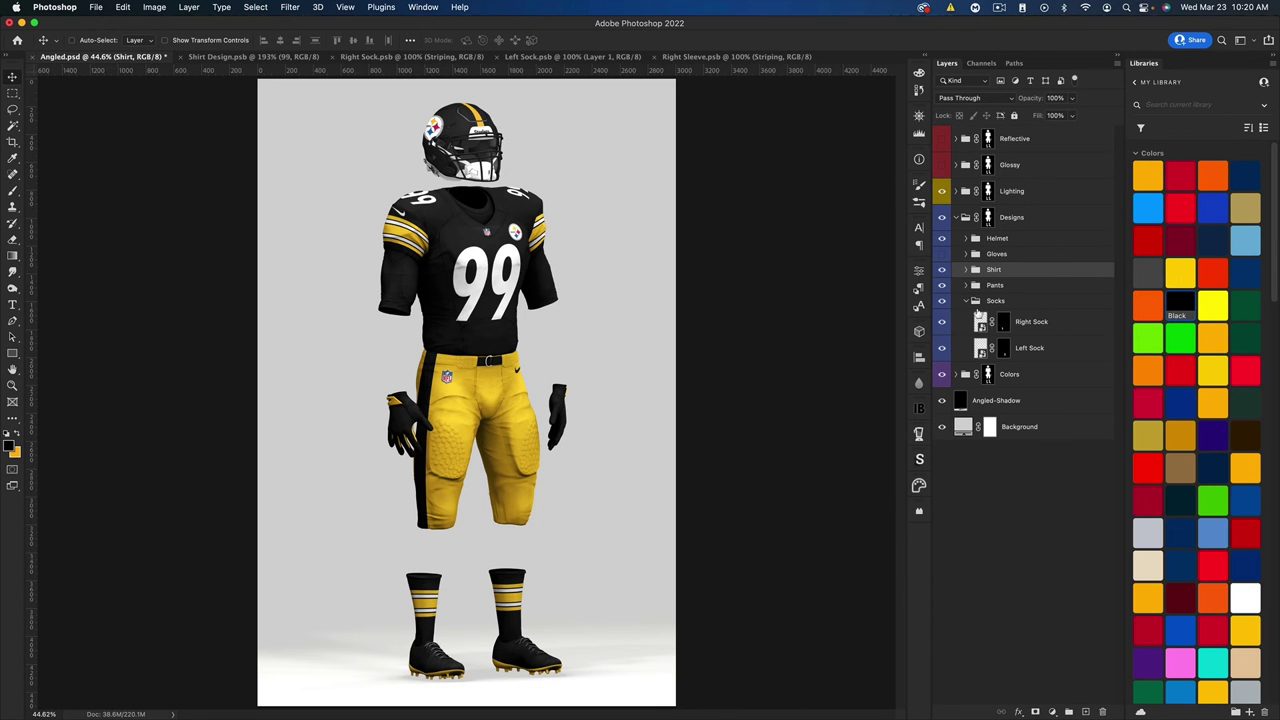
- Collapse and hide the Socks group, and close every open document except Angled.psd
{"action": "left_click", "coordinate": [966, 301]}
{"action": "left_click", "coordinate": [941, 301]}
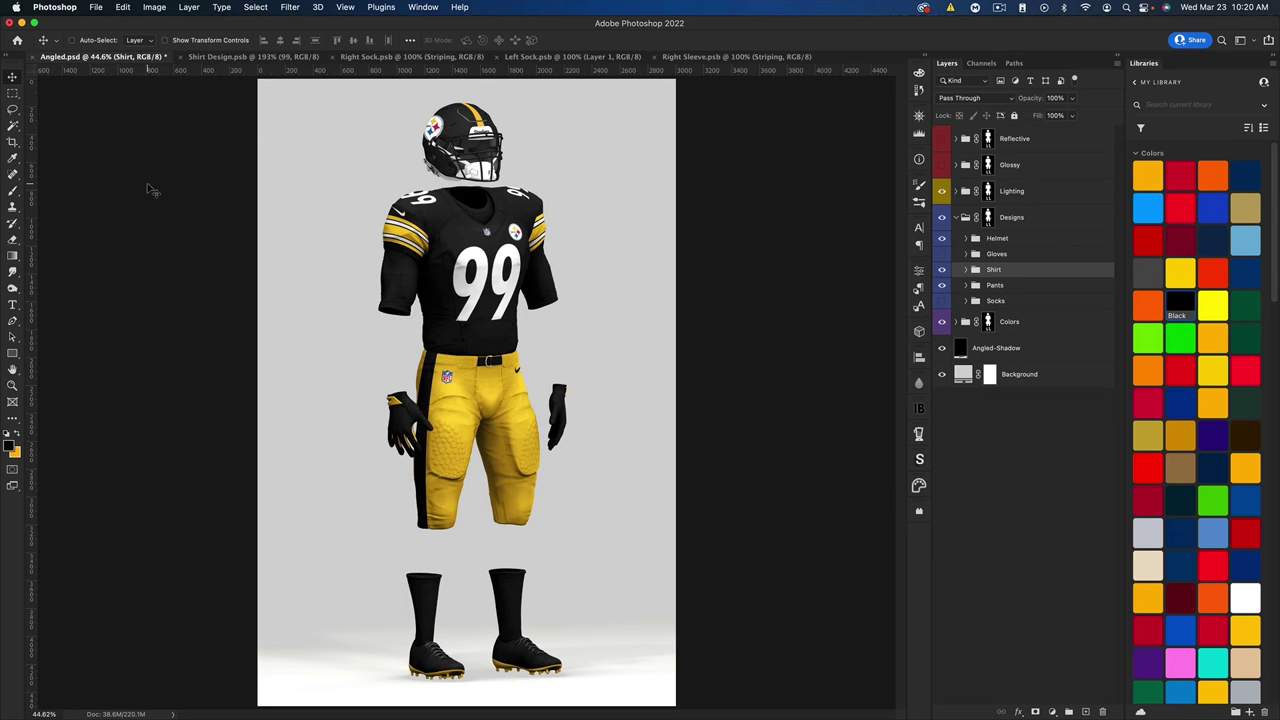
{"action": "left_click", "coordinate": [334, 57]}
{"action": "left_click", "coordinate": [334, 57]}
{"action": "left_click", "coordinate": [334, 57]}
{"action": "left_click", "coordinate": [183, 57]}
- Examine the Lighting group's Body Shadows, Body Highlights, Lighten and Helmet subgroups and their opacity controls, and collapse the group
{"action": "left_click", "coordinate": [955, 191]}
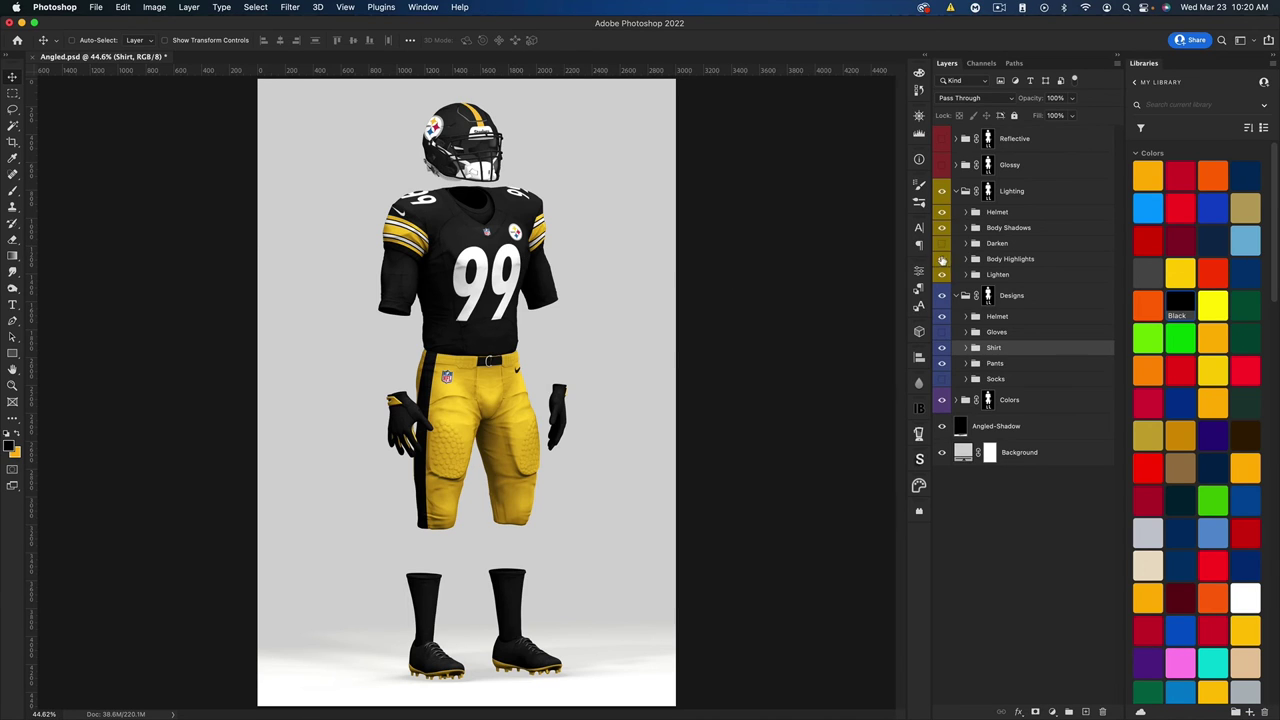
{"action": "left_click", "coordinate": [1005, 229]}
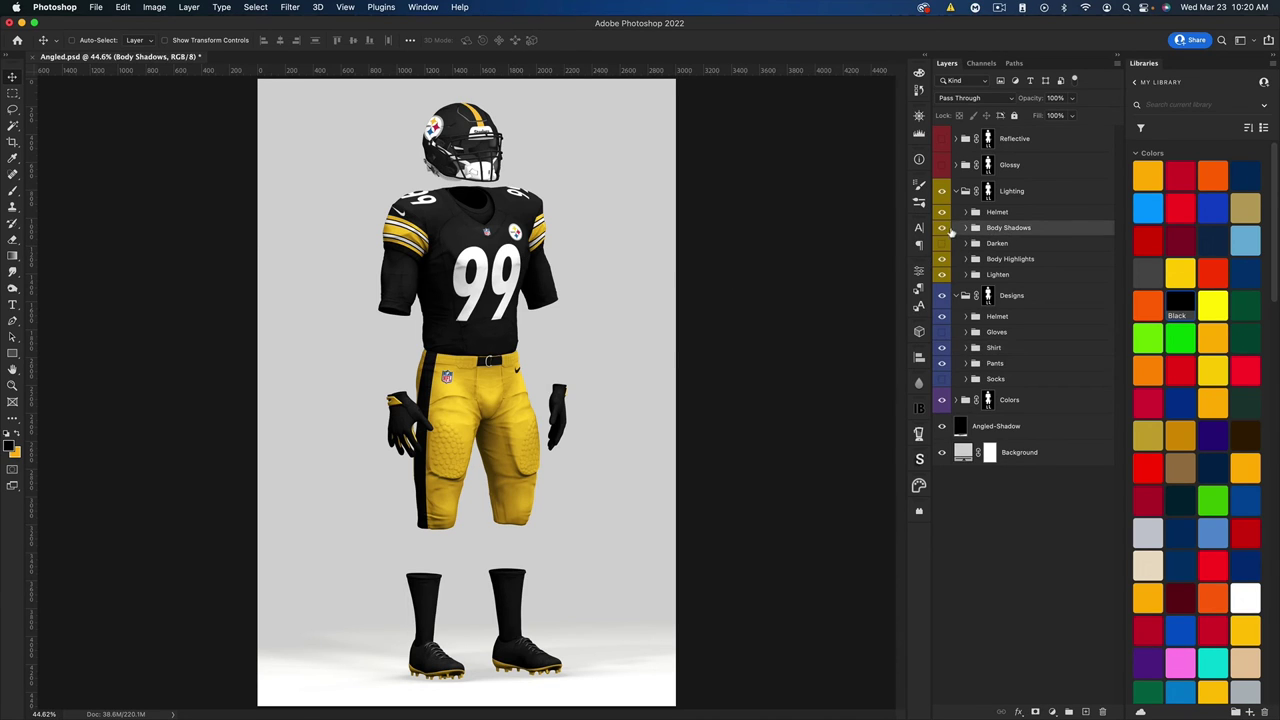
{"action": "left_click", "coordinate": [1003, 261]}
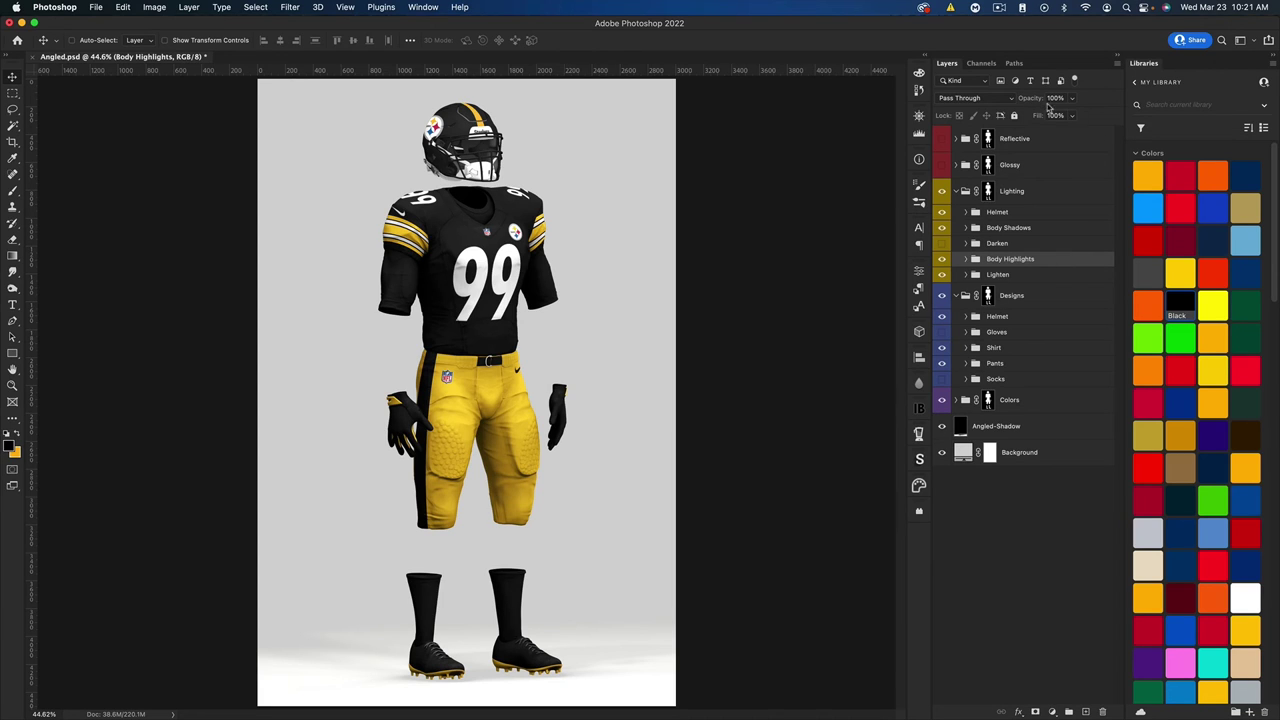
{"action": "mouse_move", "coordinate": [1030, 101]}
{"action": "left_mouse_down"}
{"action": "mouse_move", "coordinate": [1010, 103]}
{"action": "mouse_move", "coordinate": [1030, 102]}
{"action": "left_mouse_up"}
{"action": "left_click", "coordinate": [997, 275]}
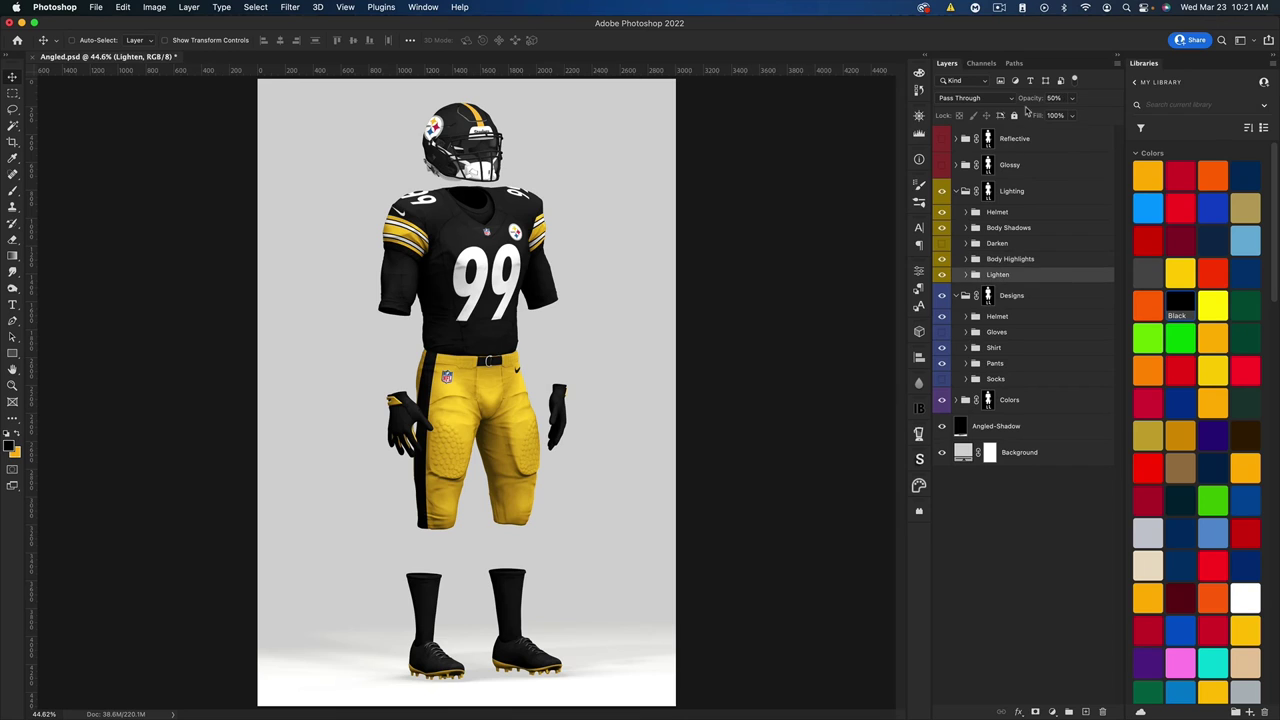
{"action": "mouse_move", "coordinate": [1030, 99]}
{"action": "left_mouse_down"}
{"action": "mouse_move", "coordinate": [1056, 97]}
{"action": "mouse_move", "coordinate": [1021, 102]}
{"action": "left_mouse_up"}
{"action": "left_click", "coordinate": [1000, 212]}
{"action": "left_click", "coordinate": [966, 213]}
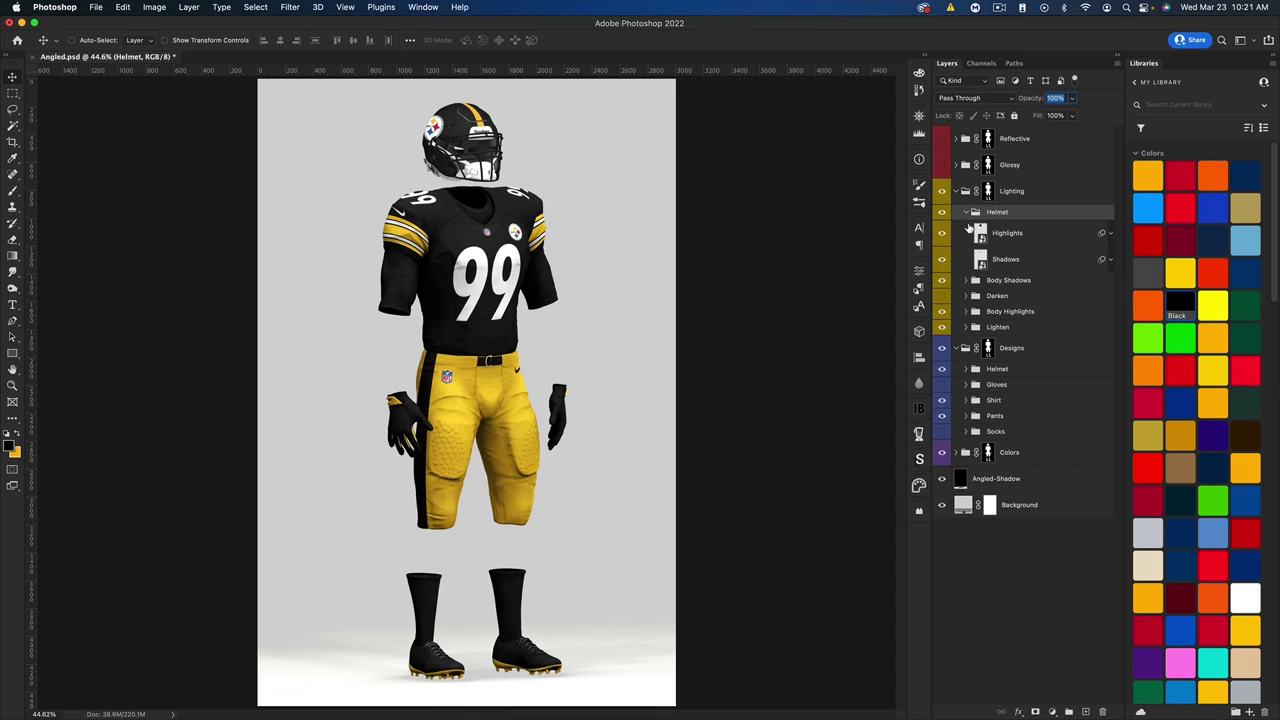
{"action": "left_click", "coordinate": [1109, 236]}
{"action": "left_click", "coordinate": [1109, 236]}
{"action": "left_click", "coordinate": [966, 213]}
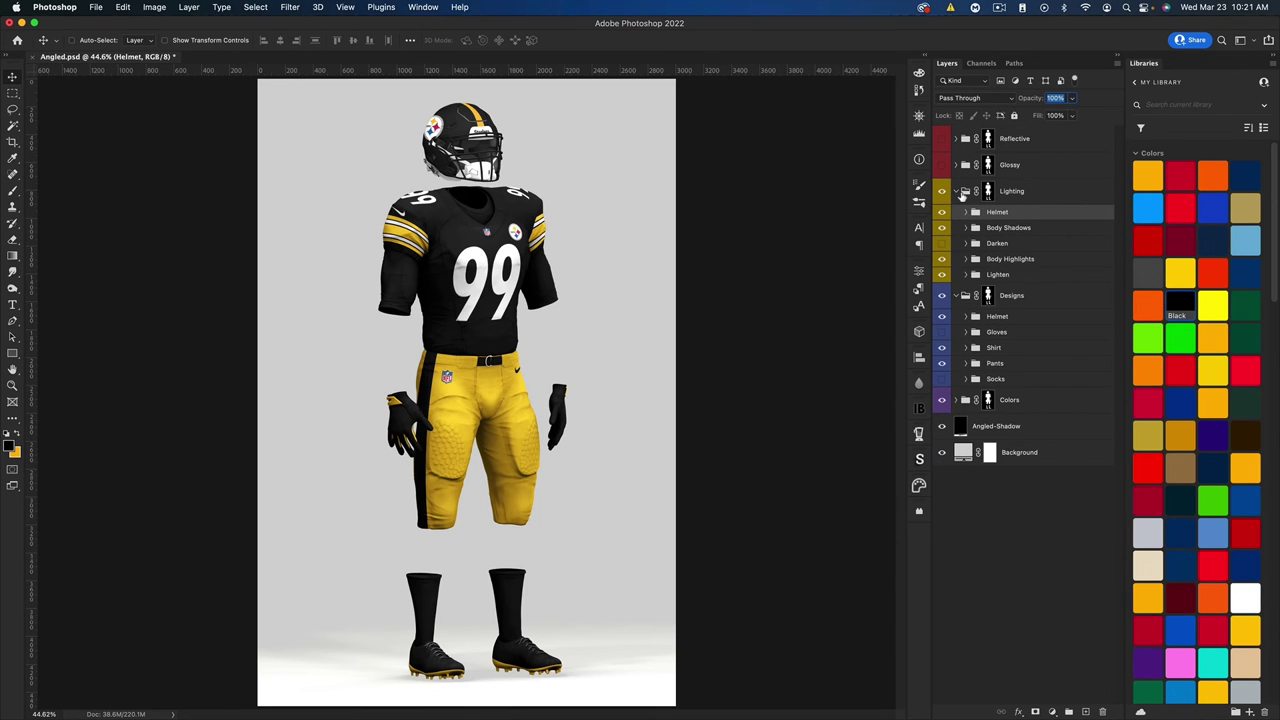
{"action": "left_click", "coordinate": [957, 191]}
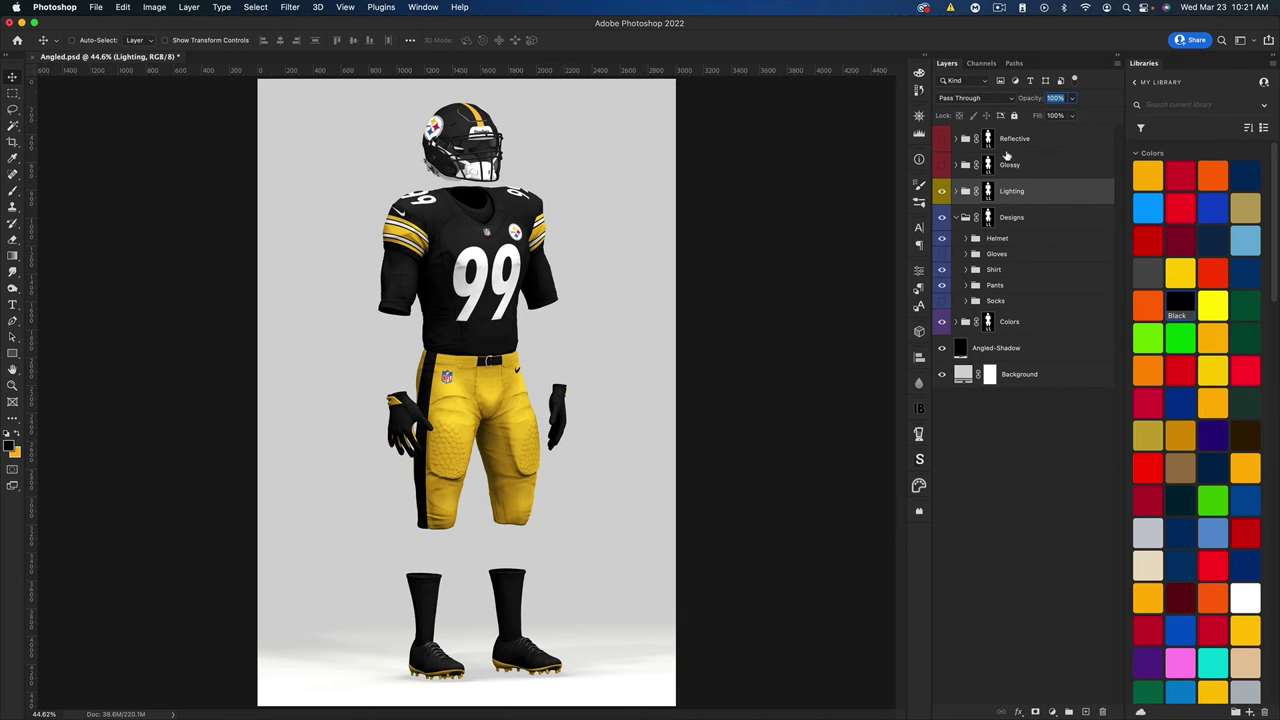
- Show the Glossy group and set its opacity to 25%
{"action": "left_click", "coordinate": [941, 165]}
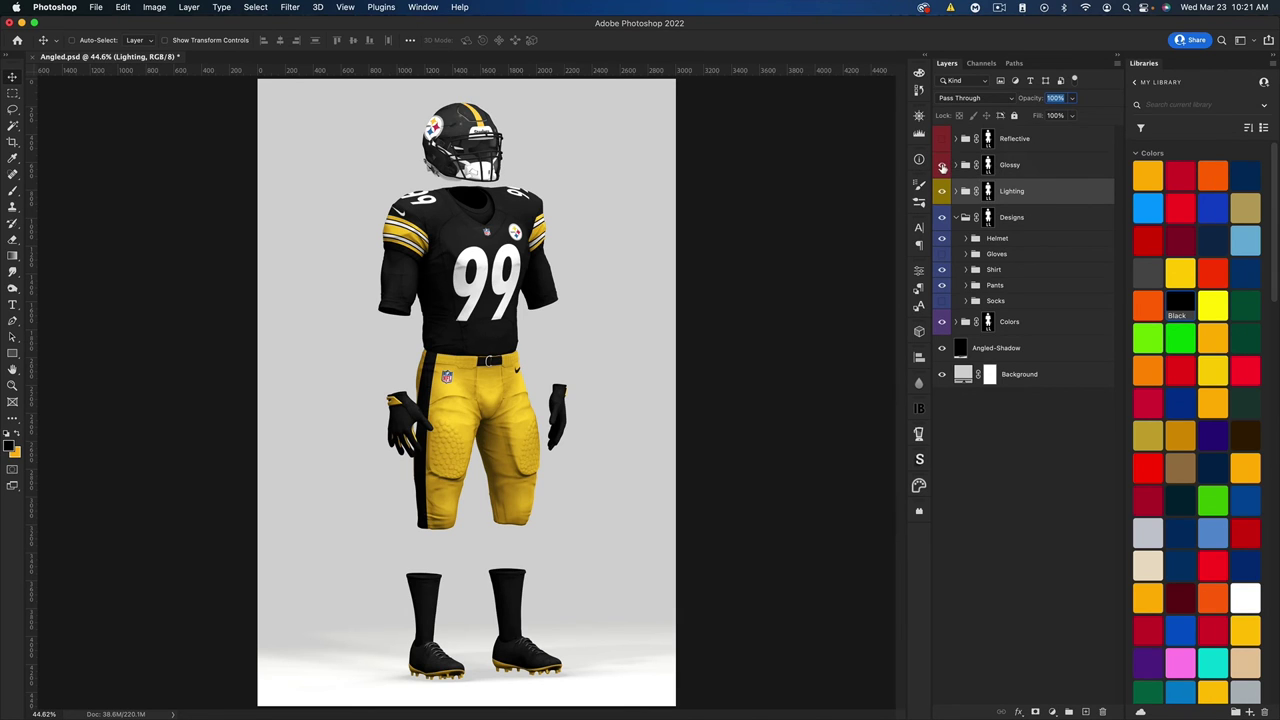
{"action": "left_click", "coordinate": [1012, 167]}
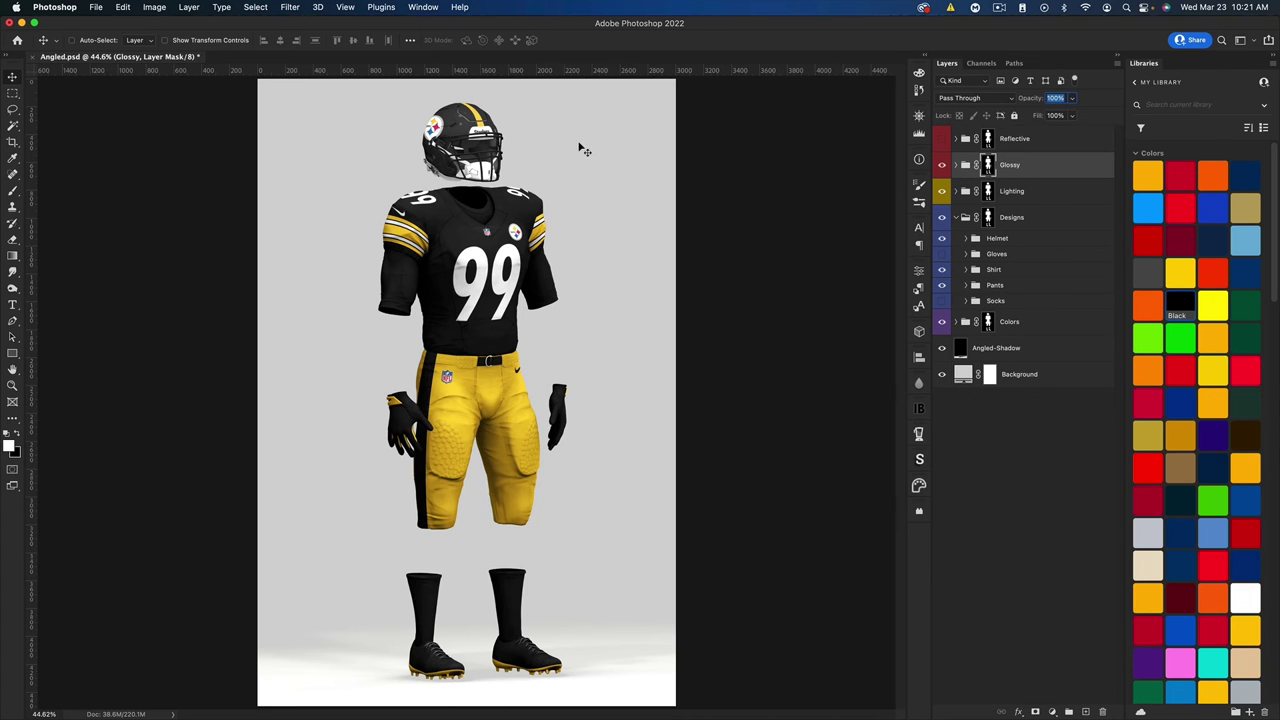
{"action": "type", "text": "25"}
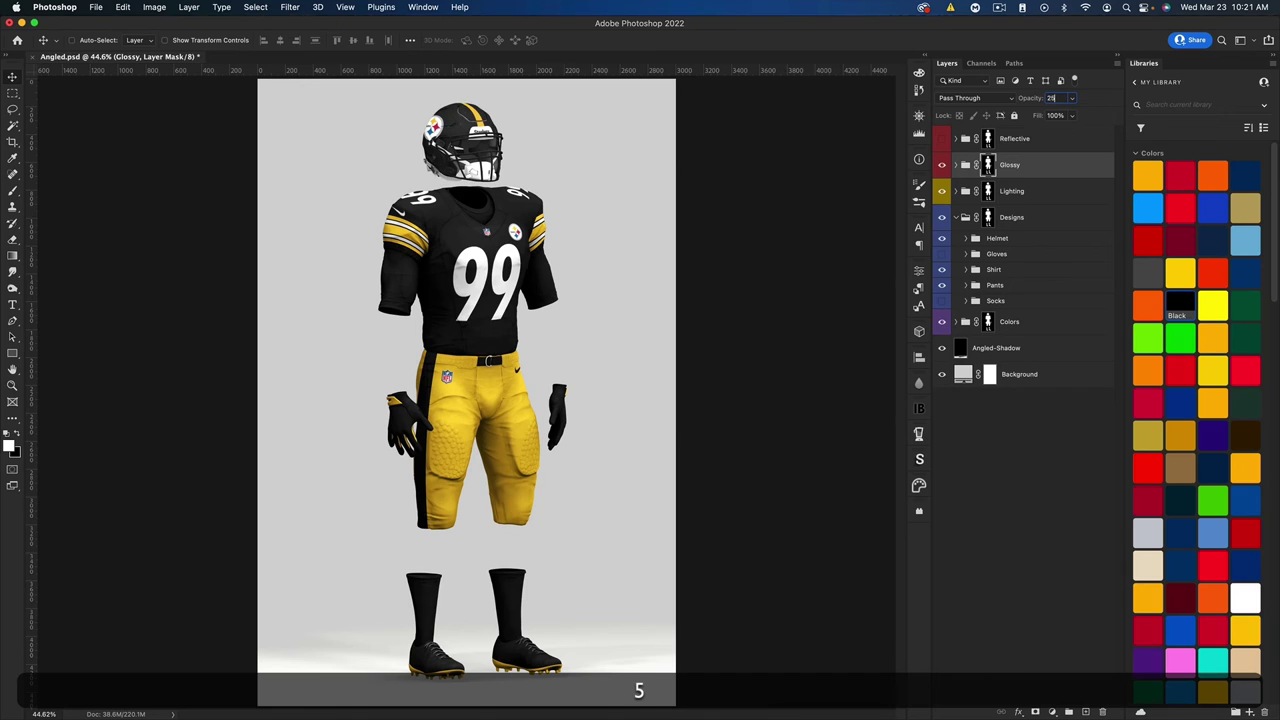
{"action": "key", "text": "Return"}
- Show the Reflective group, lower its opacity to about 13%, and hide the group again
{"action": "left_click", "coordinate": [941, 141]}
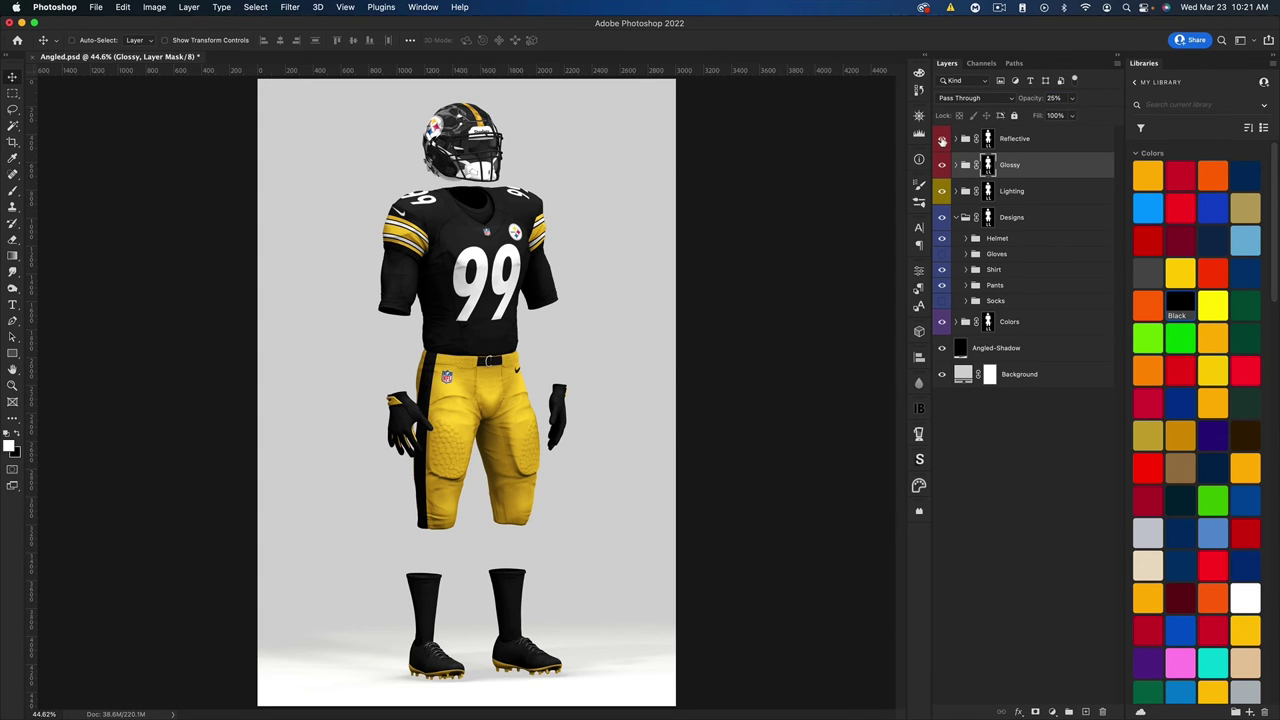
{"action": "left_click", "coordinate": [1006, 140]}
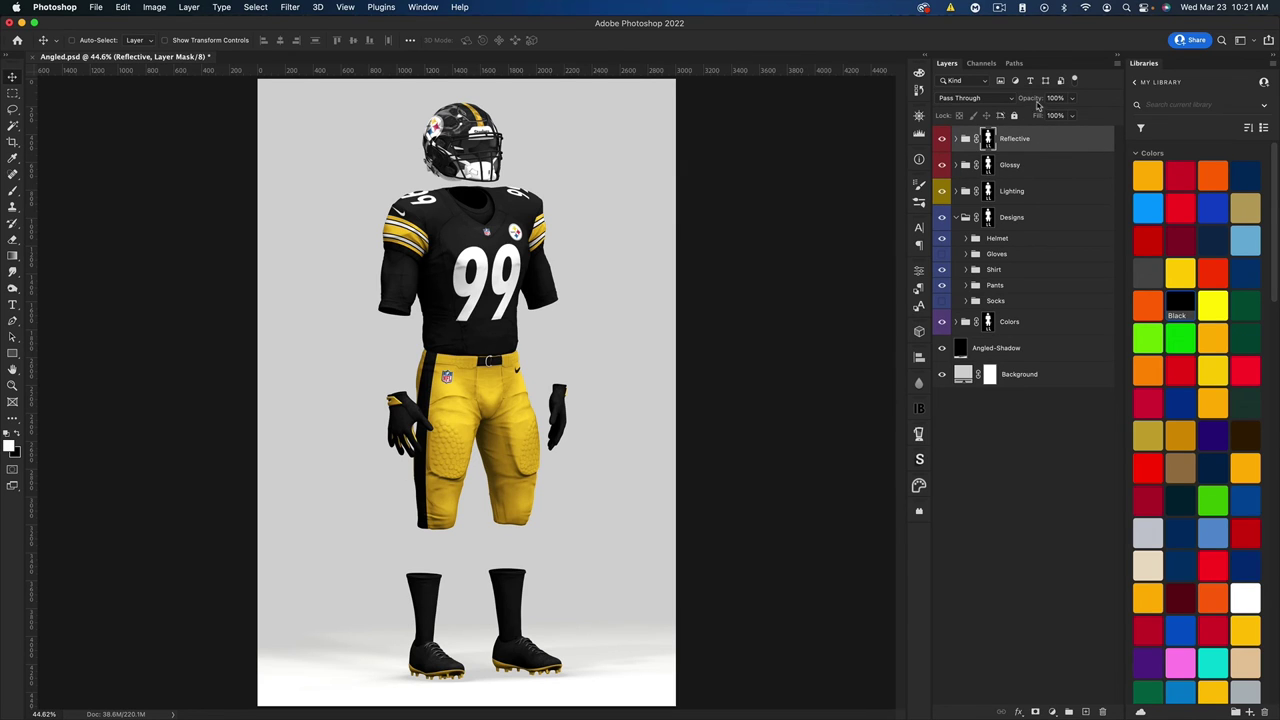
{"action": "left_click_drag", "start_coordinate": [1035, 101], "coordinate": [980, 101]}
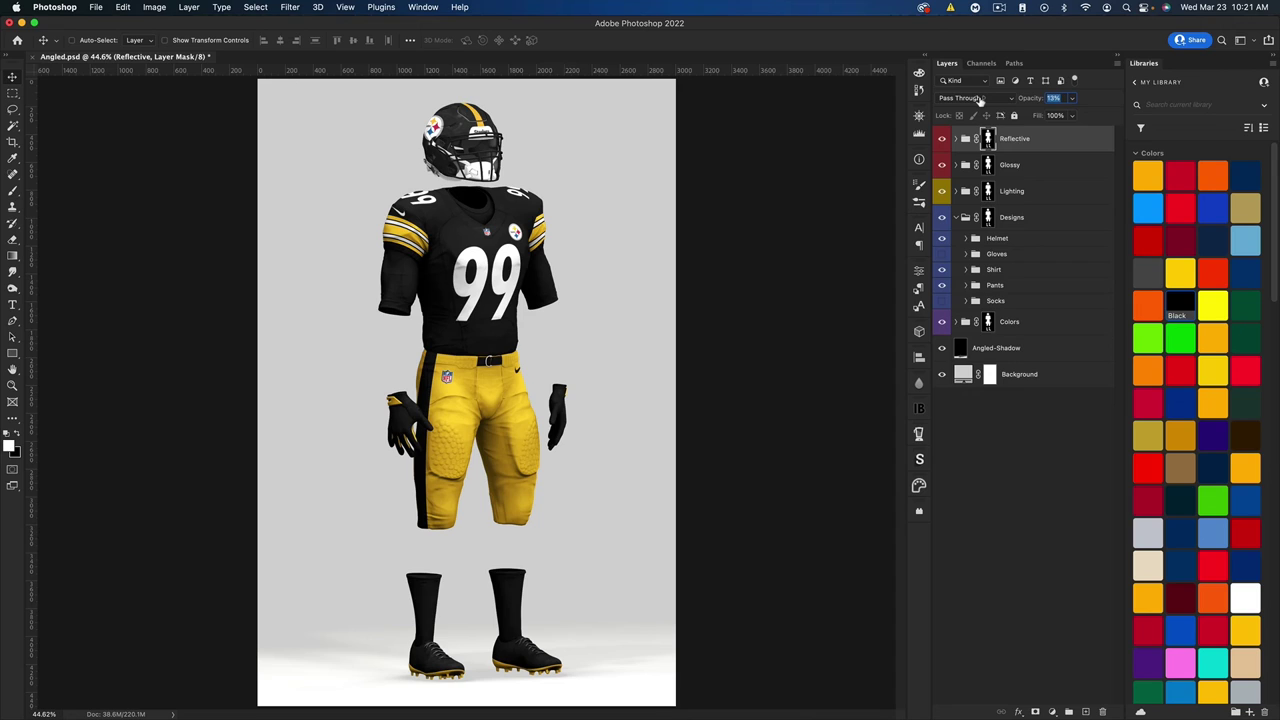
{"action": "left_click_drag", "start_coordinate": [980, 100], "coordinate": [980, 101]}
{"action": "left_click", "coordinate": [941, 138]}
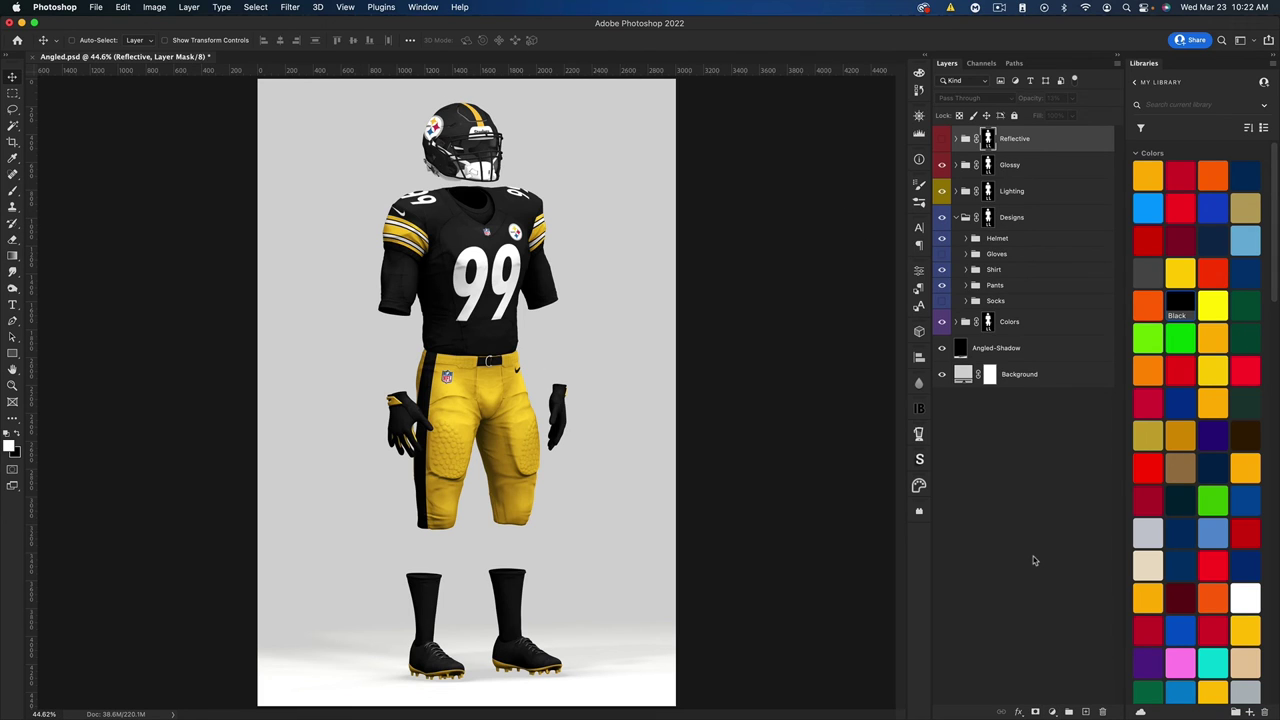
- Open the Right Sleeve smart object from the Shirt group, inspect its striping and Nike swoosh at 400%, and return to Angled.psd
{"action": "left_click", "coordinate": [966, 270]}
{"action": "left_click", "coordinate": [966, 270]}
{"action": "left_click", "coordinate": [966, 270]}
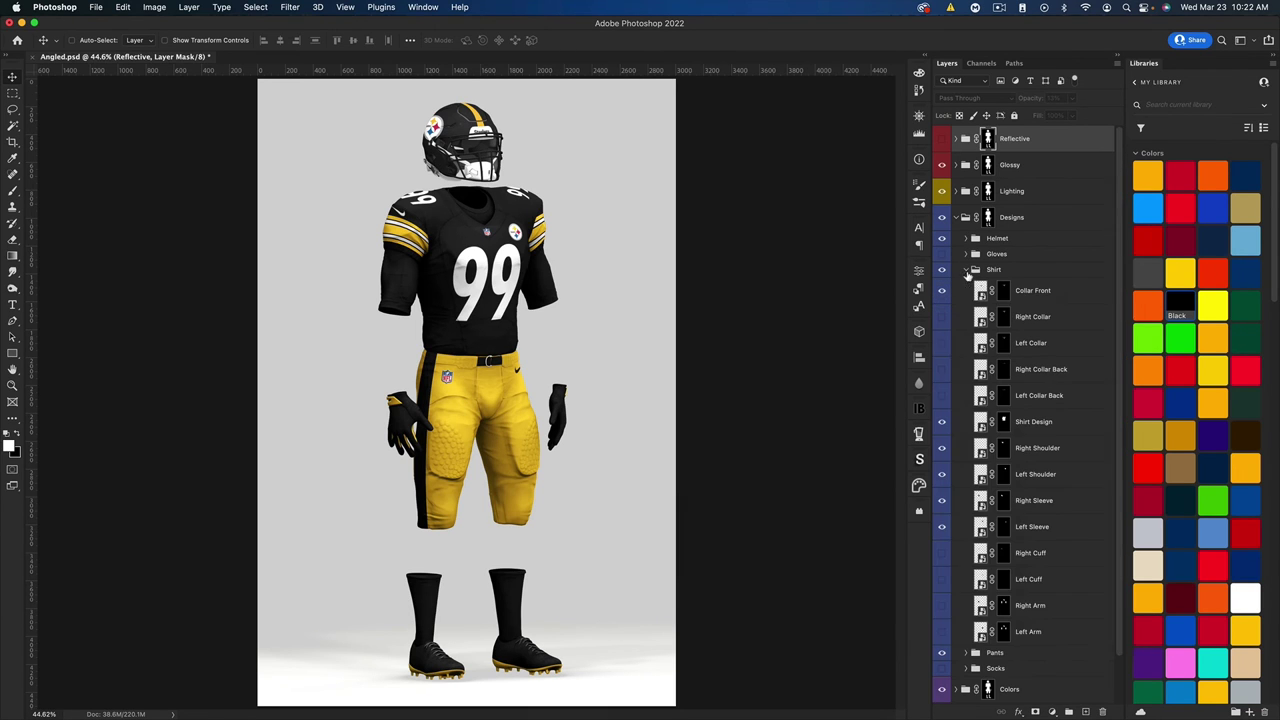
{"action": "double_click", "coordinate": [982, 503]}
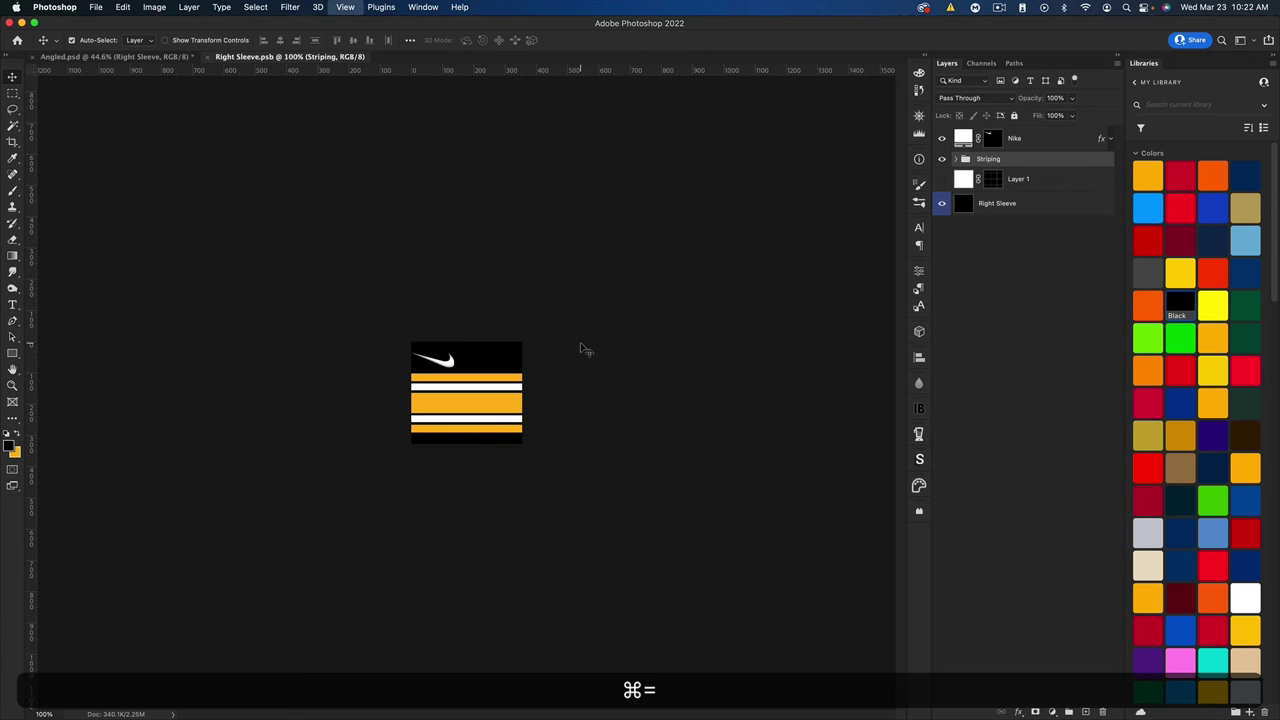
{"action": "key", "text": "super+equal"}
{"action": "key", "text": "super+equal"}
{"action": "key", "text": "super+equal"}
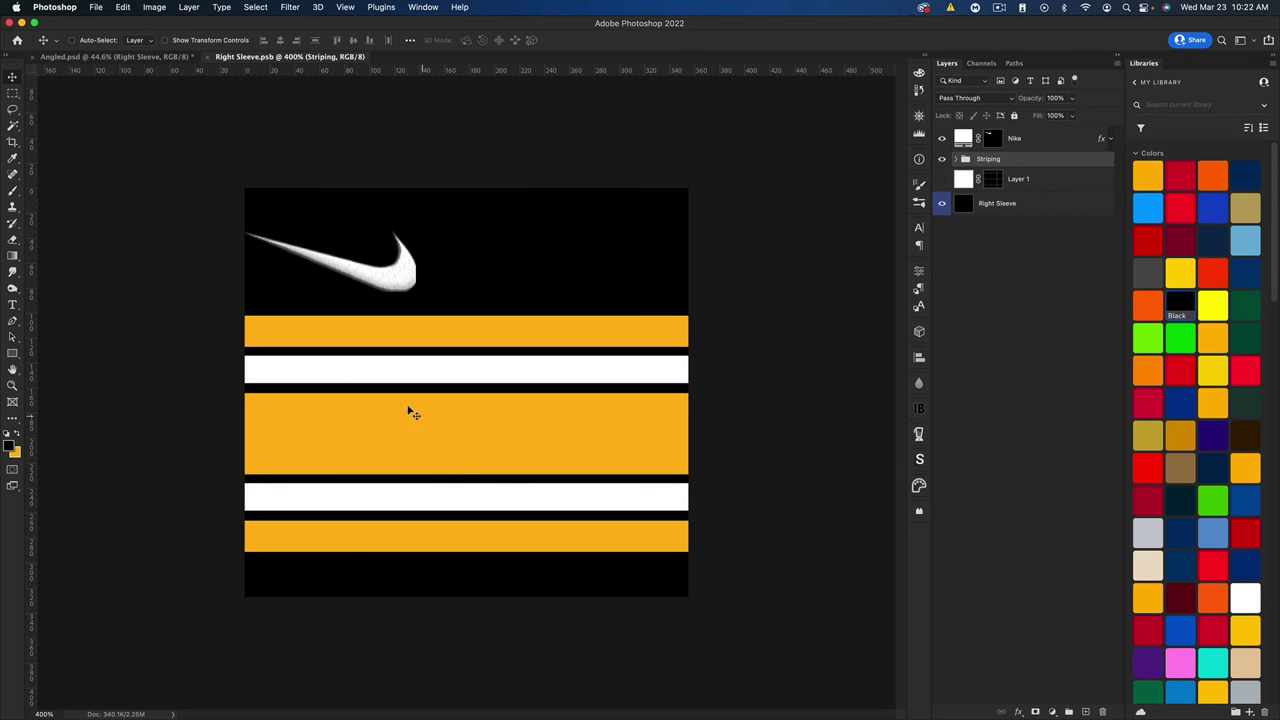
{"action": "left_click", "coordinate": [93, 57]}
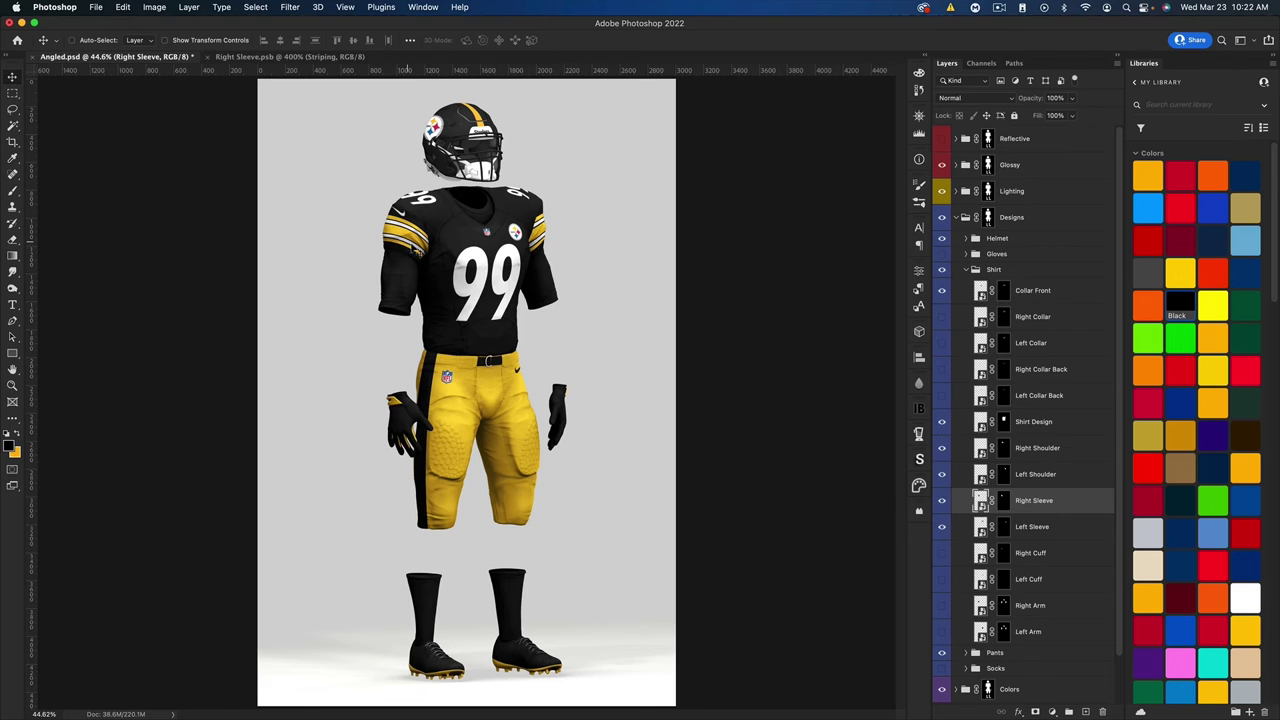
- Compare the mockup with the Lighting group off and on, leave it visible, collapse Designs, and select the Reflective group
{"action": "left_click", "coordinate": [956, 191]}
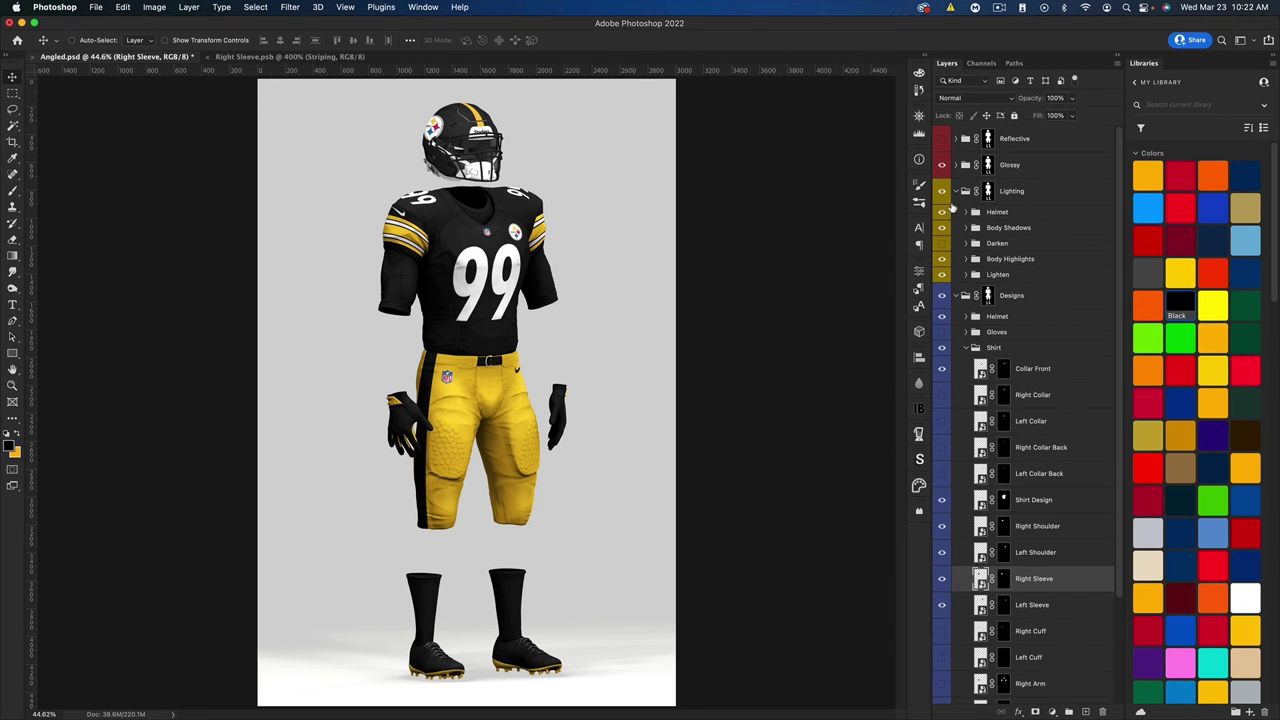
{"action": "left_click", "coordinate": [942, 191]}
{"action": "left_click", "coordinate": [942, 191]}
{"action": "left_click", "coordinate": [942, 191]}
{"action": "left_click", "coordinate": [942, 191]}
{"action": "left_click", "coordinate": [942, 191]}
{"action": "left_click", "coordinate": [942, 191]}
{"action": "left_click", "coordinate": [942, 191]}
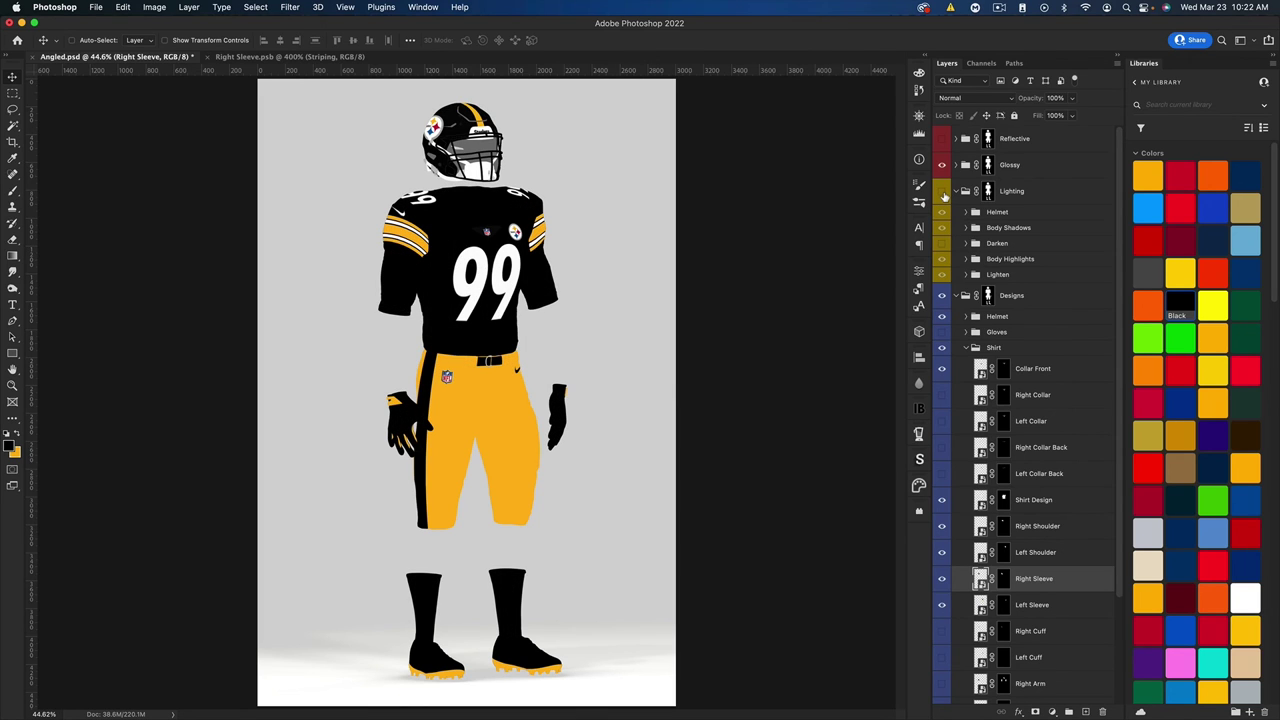
{"action": "left_click", "coordinate": [942, 191]}
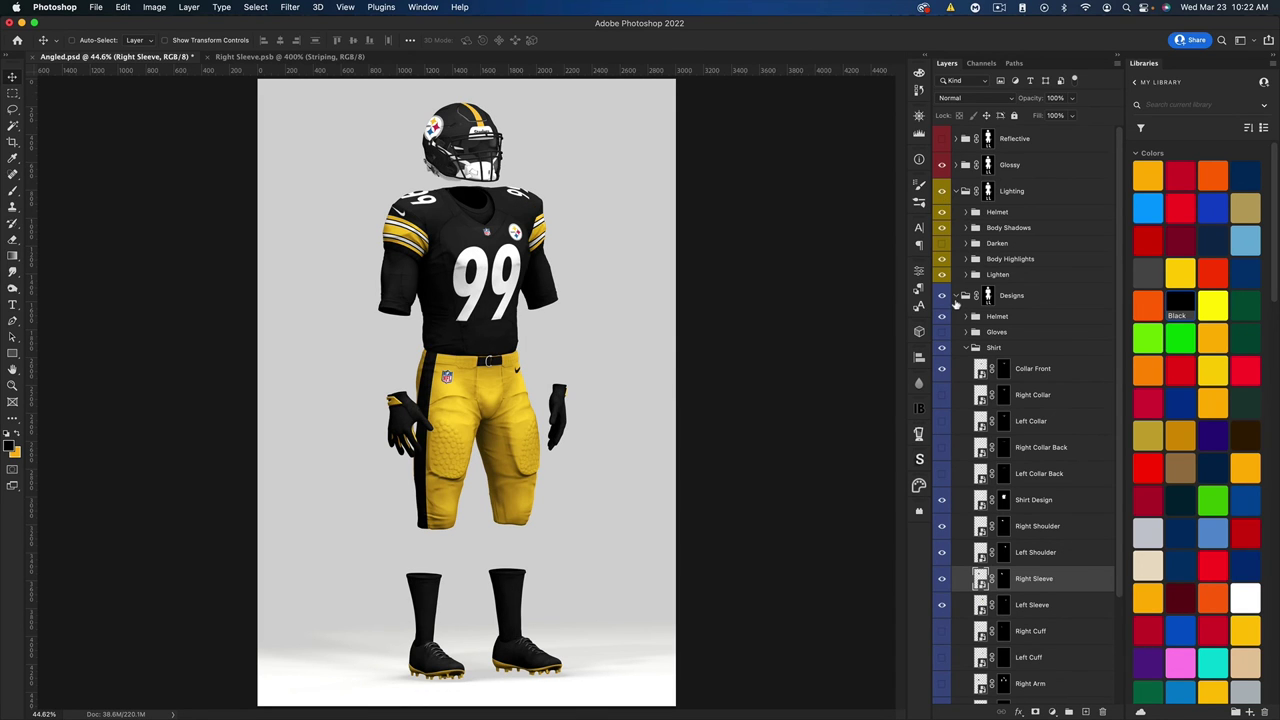
{"action": "left_click", "coordinate": [964, 296]}
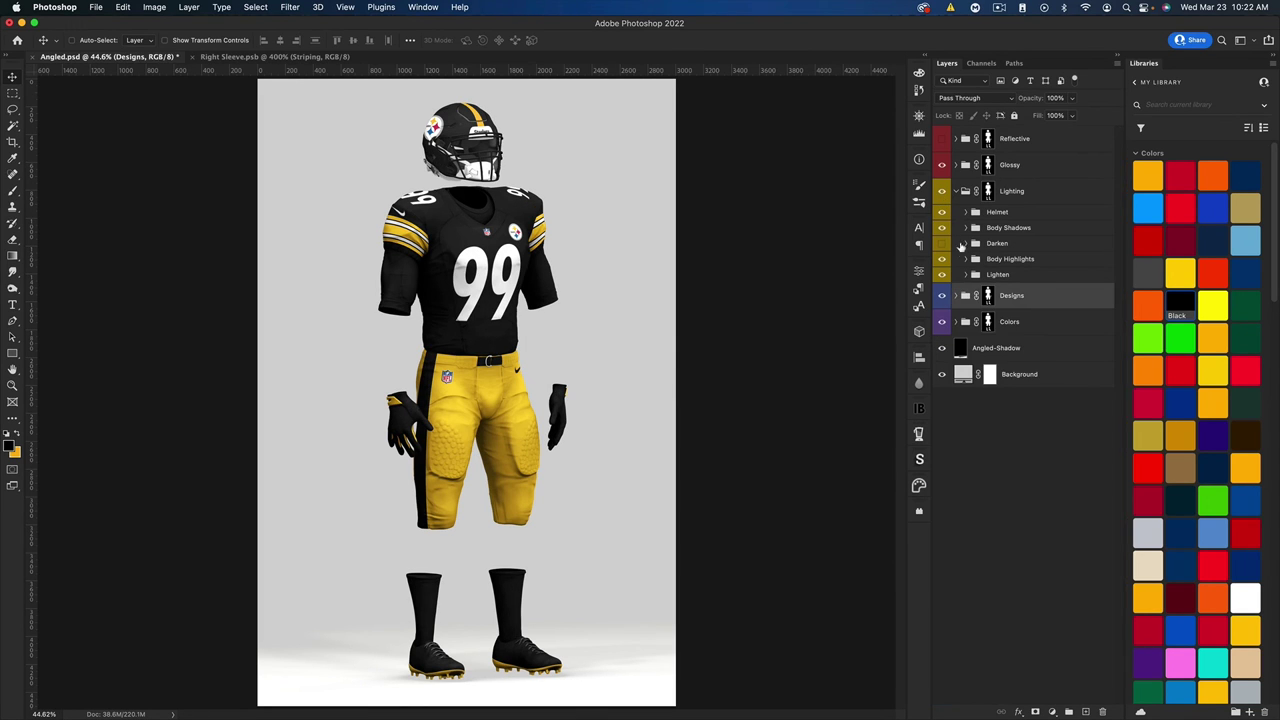
{"action": "left_click", "coordinate": [1024, 149]}
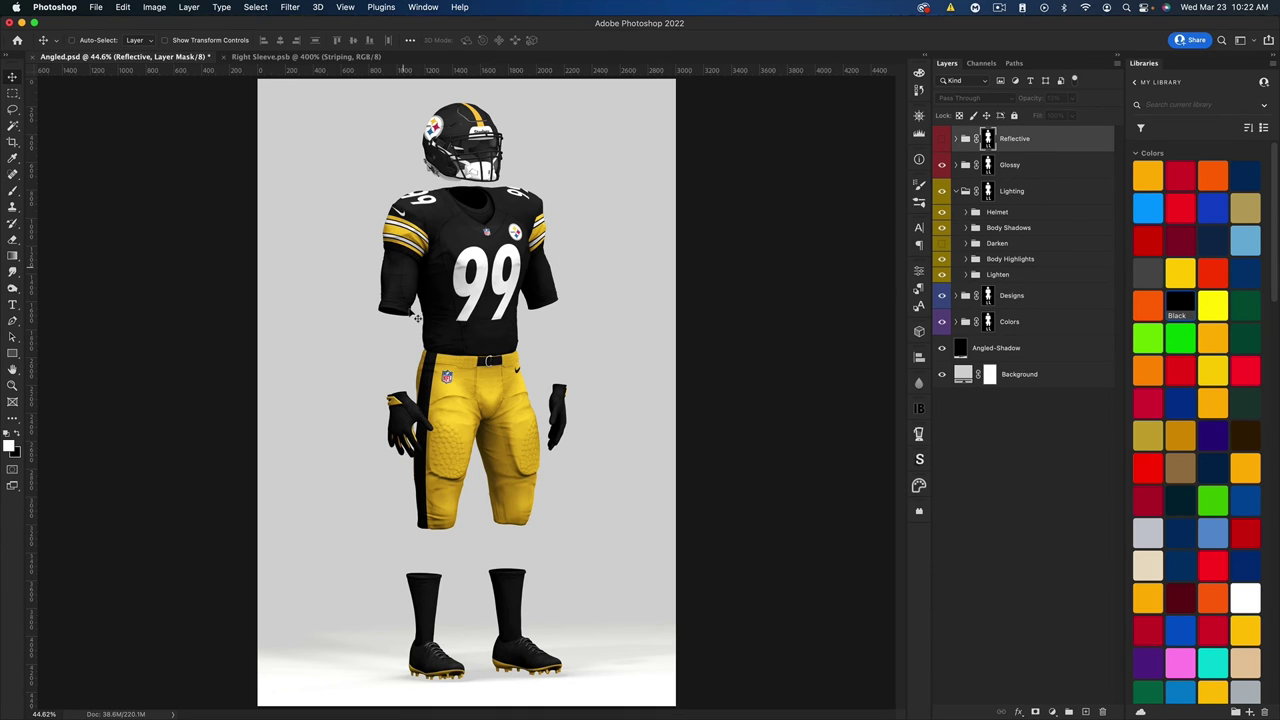
- Add a Hue/Saturation adjustment layer above the Reflective group, try a Yellows hue of -5, and reset the hue to 0
{"action": "left_click", "coordinate": [1054, 711]}
{"action": "left_click", "coordinate": [1086, 549]}
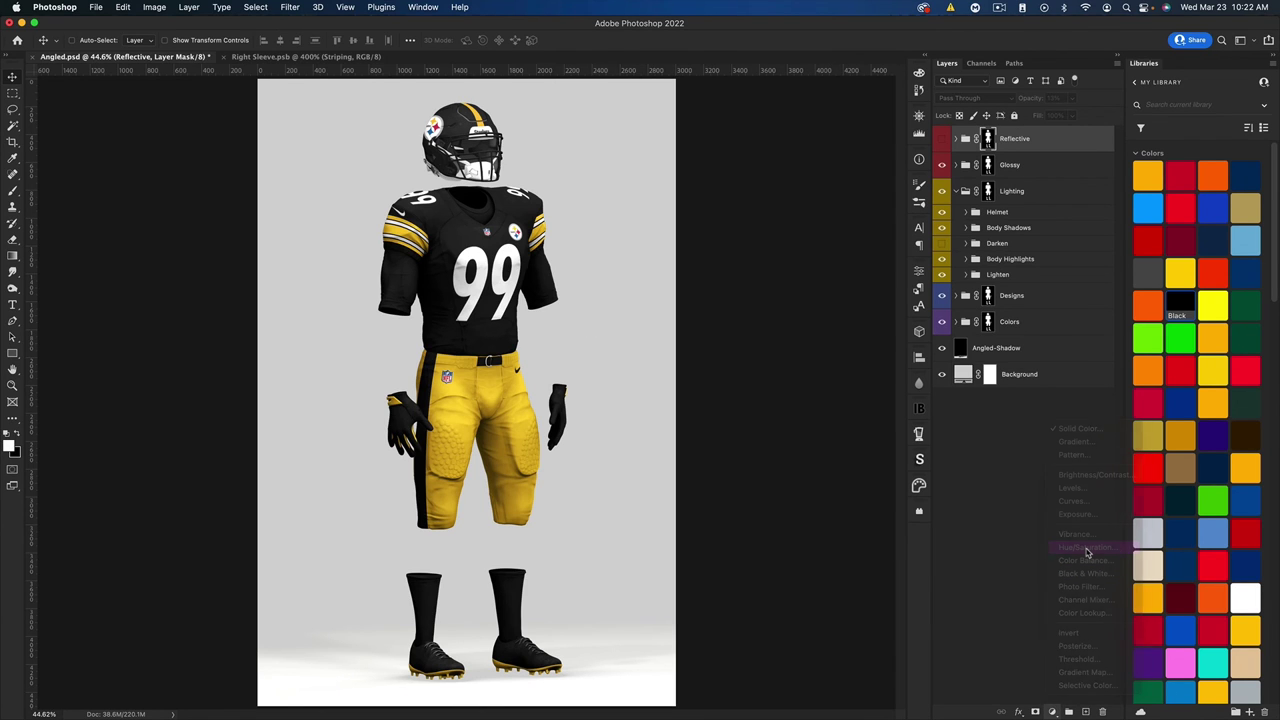
{"action": "left_click", "coordinate": [1054, 711]}
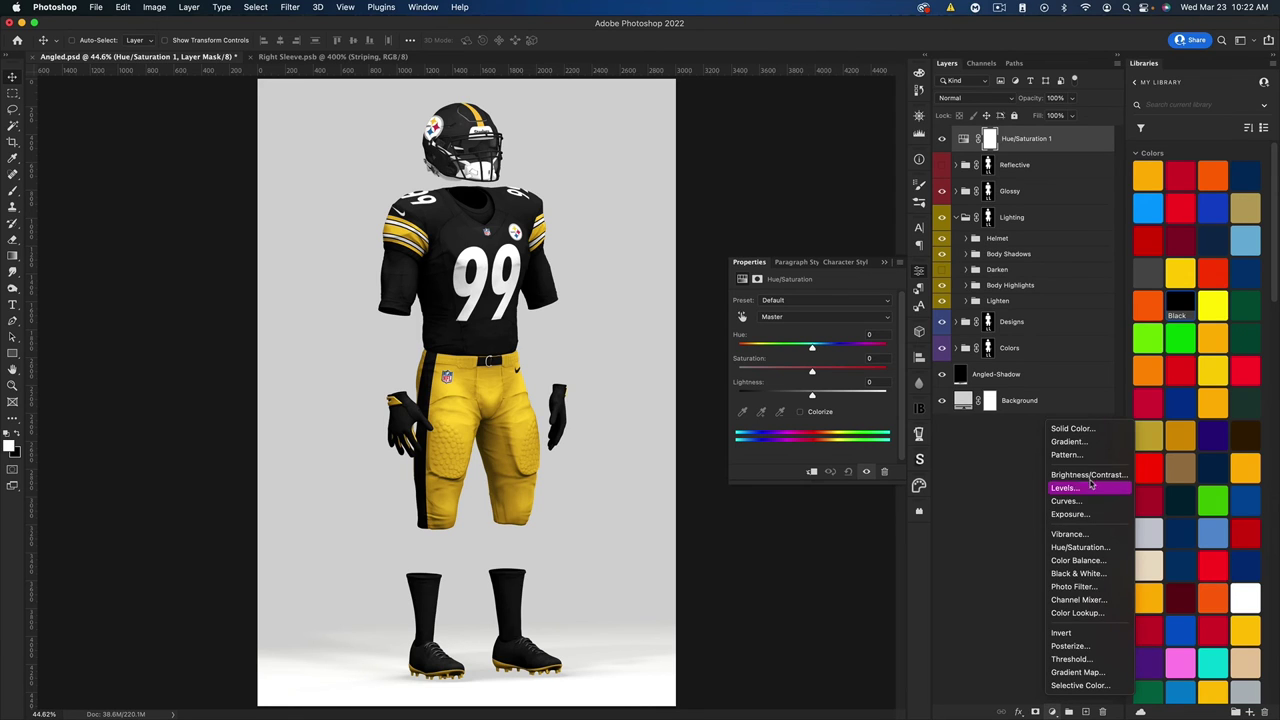
{"action": "left_click", "coordinate": [1004, 576]}
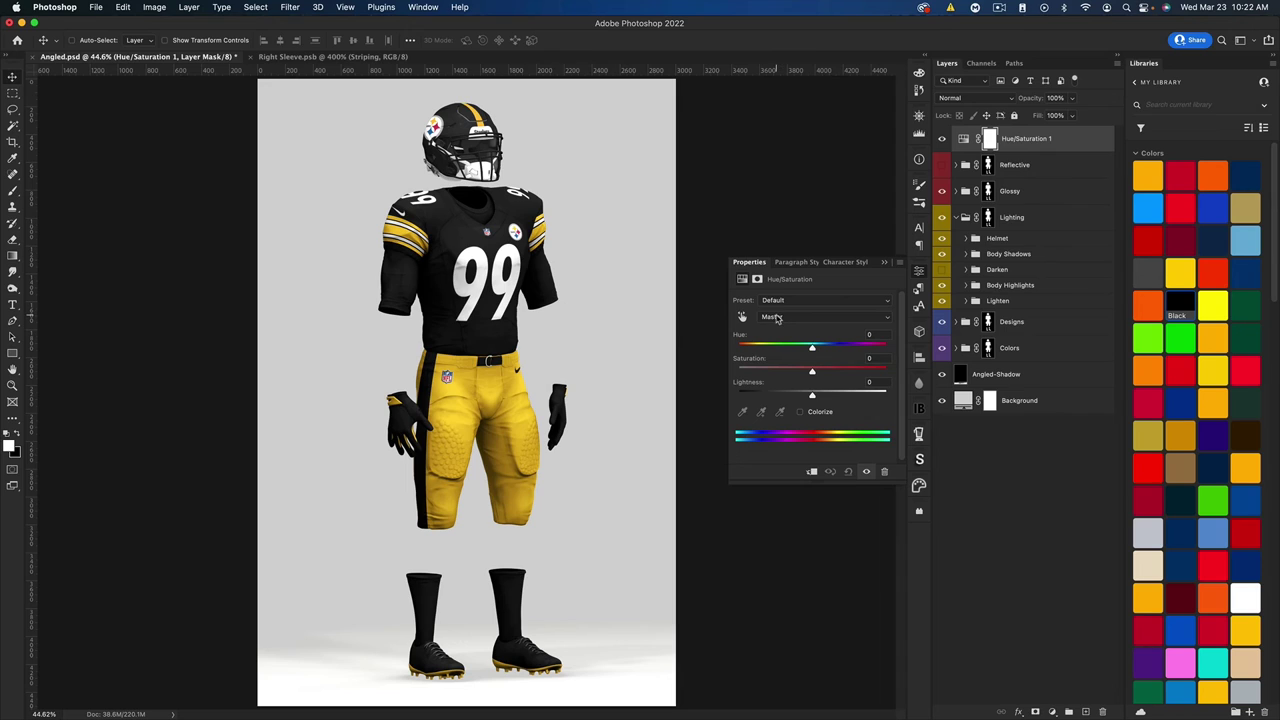
{"action": "left_click", "coordinate": [776, 318]}
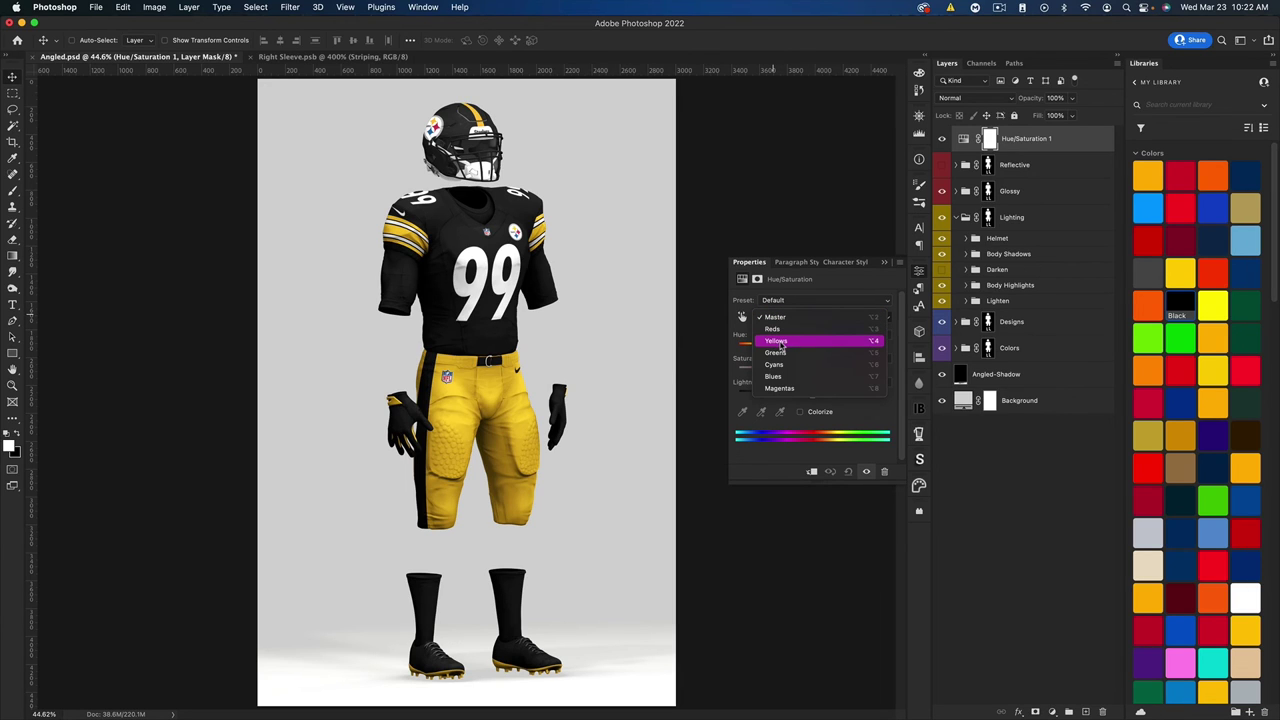
{"action": "left_click", "coordinate": [785, 344]}
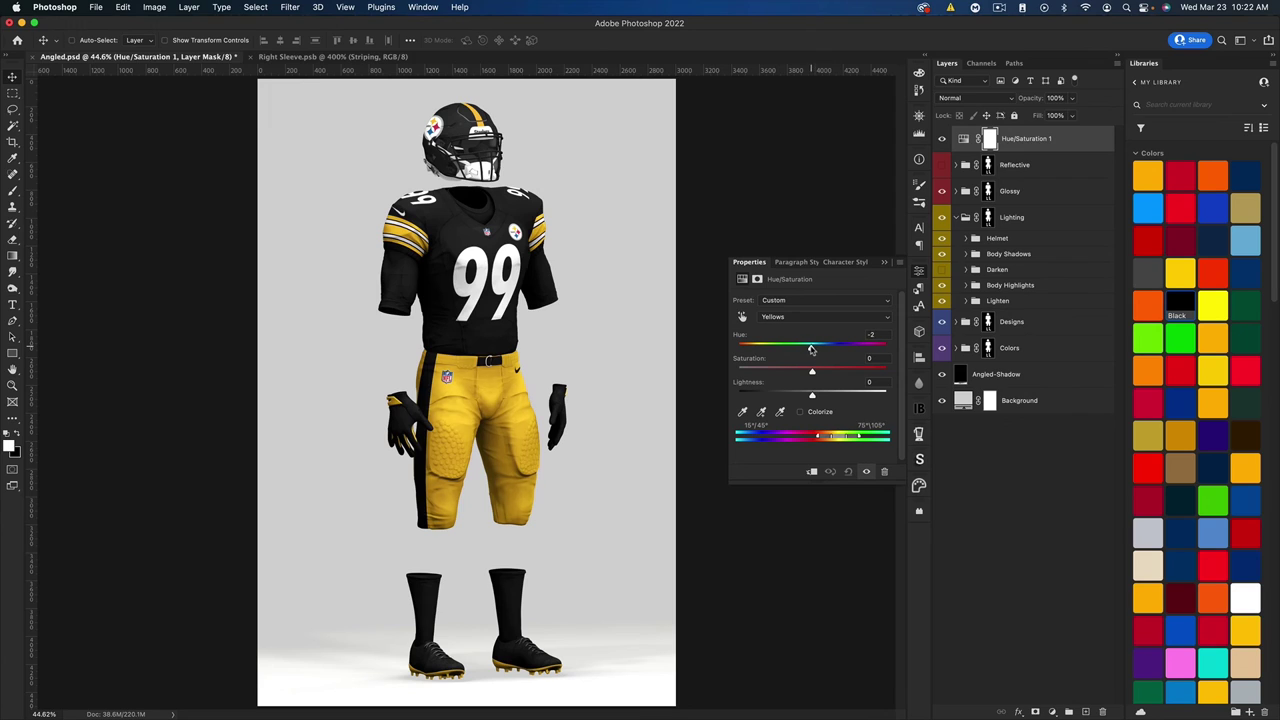
{"action": "left_click_drag", "start_coordinate": [810, 348], "coordinate": [803, 348]}
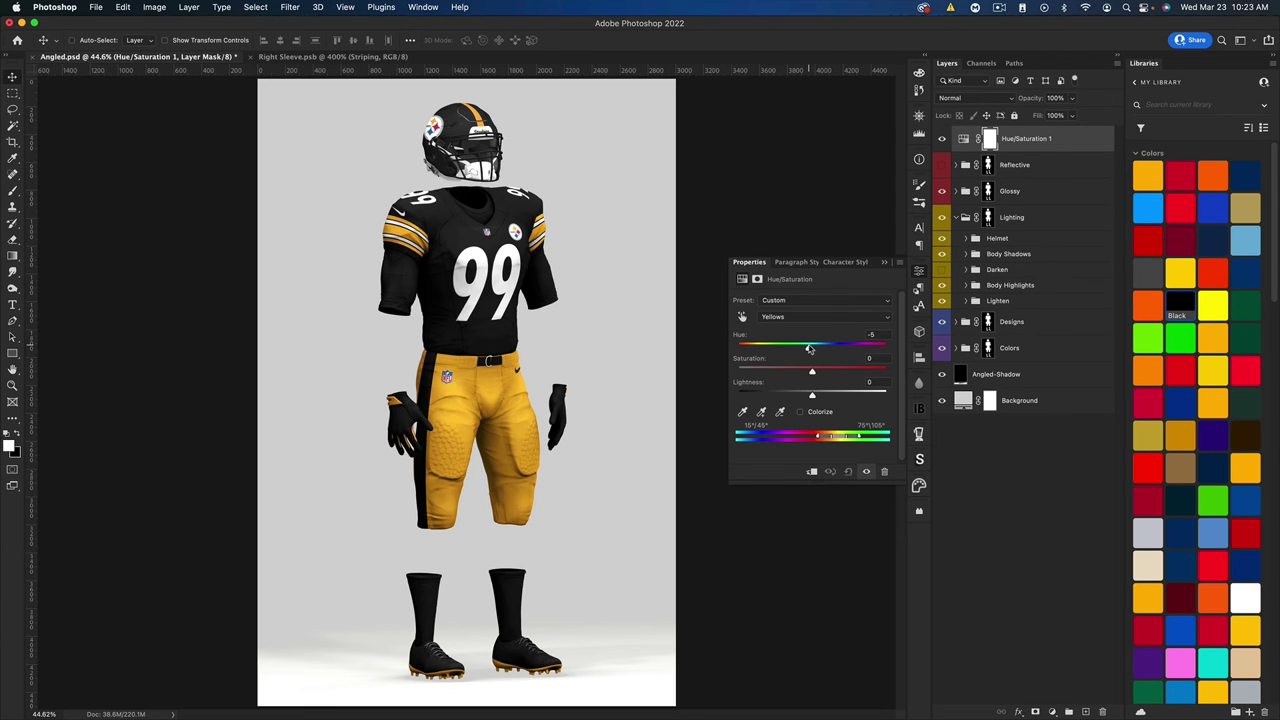
{"action": "double_click", "coordinate": [880, 333]}
{"action": "type", "text": "0"}
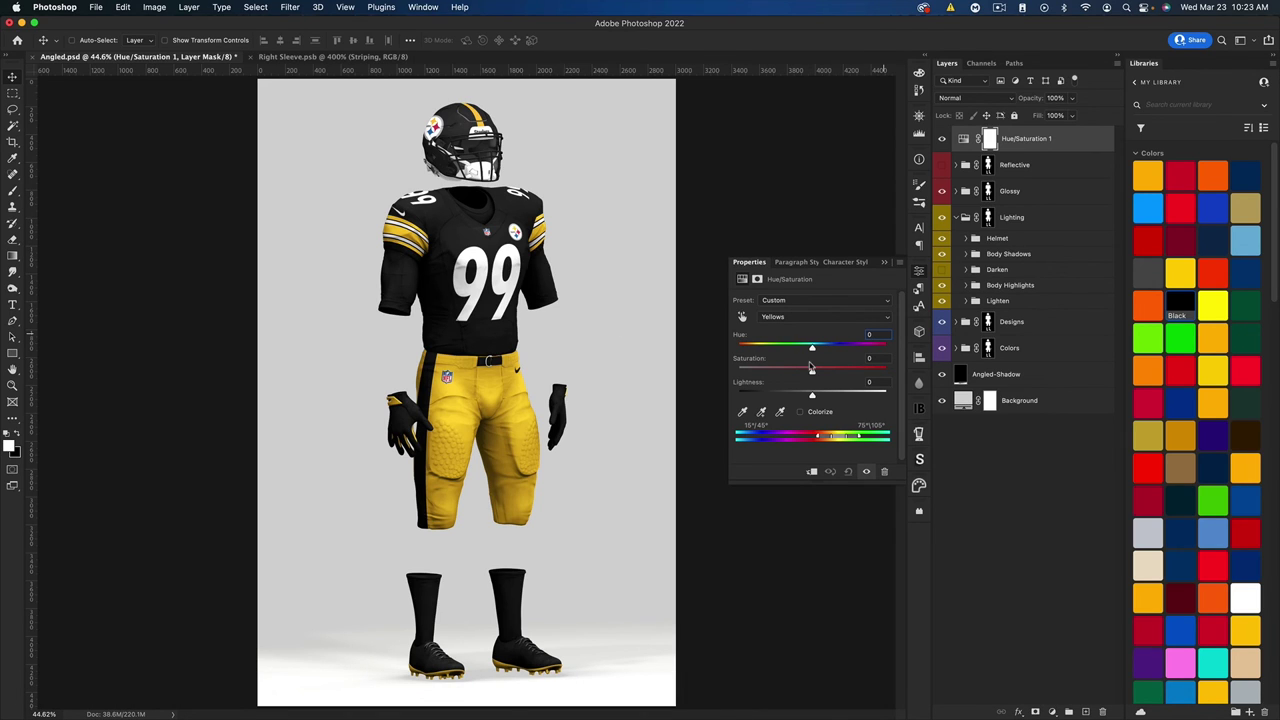
- Raise the Yellows saturation to +15, try shifting the lightness slightly, and reset the lightness to 0
{"action": "left_click", "coordinate": [835, 371]}
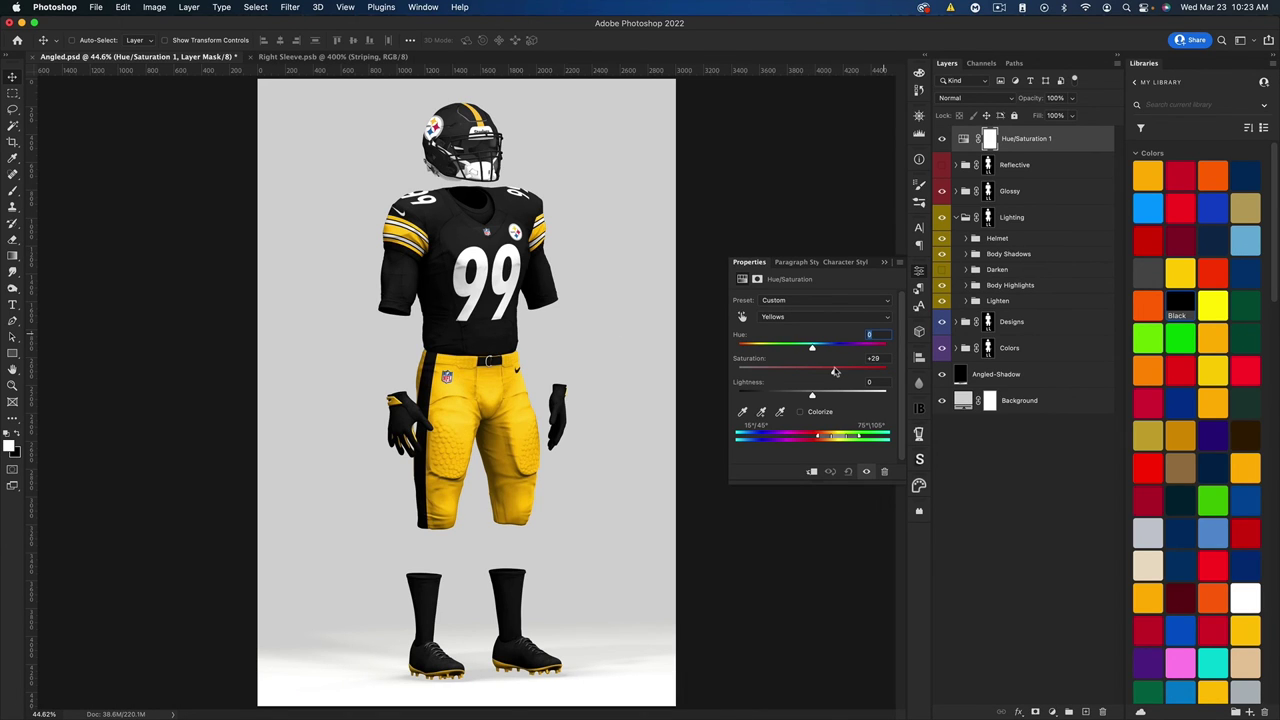
{"action": "mouse_move", "coordinate": [811, 395]}
{"action": "left_mouse_down"}
{"action": "mouse_move", "coordinate": [784, 395]}
{"action": "mouse_move", "coordinate": [810, 395]}
{"action": "left_mouse_up"}
{"action": "left_click", "coordinate": [818, 395]}
{"action": "left_click", "coordinate": [870, 381]}
{"action": "type", "text": "0"}
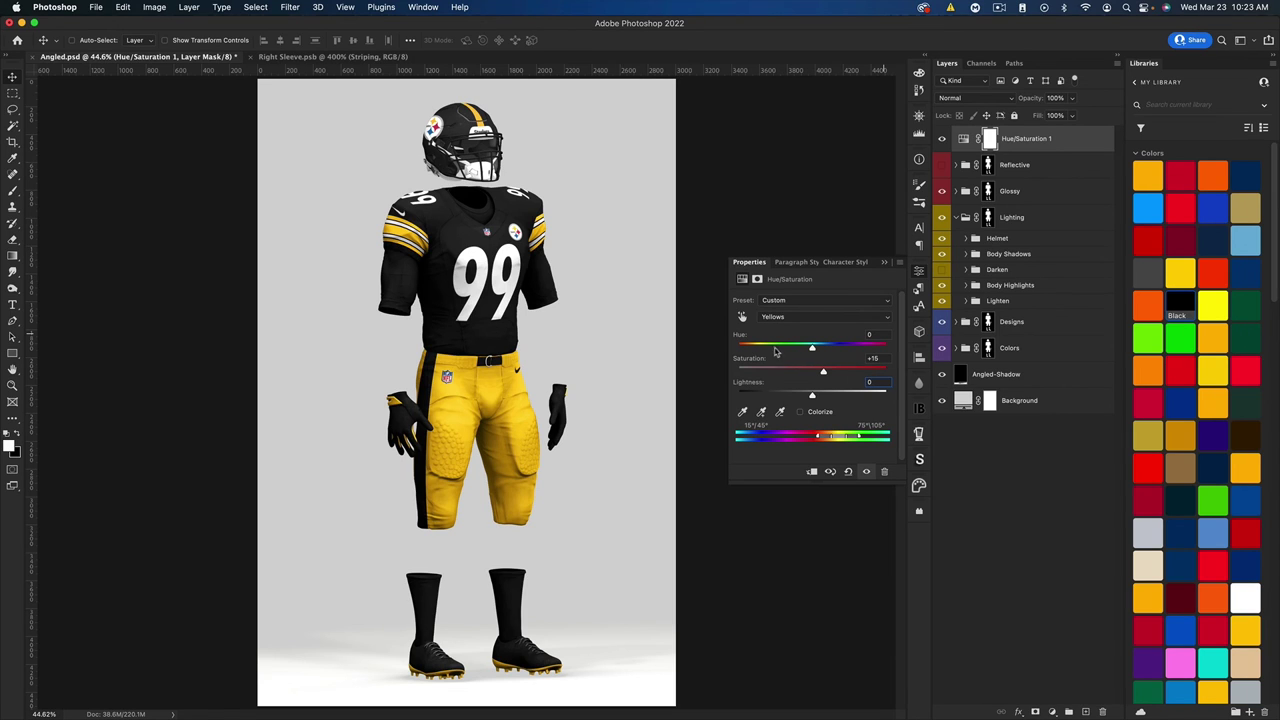
- Try a Master saturation of about +65, reset it to 0, and delete the Hue/Saturation adjustment layer
{"action": "left_click", "coordinate": [780, 317]}
{"action": "left_click", "coordinate": [783, 295]}
{"action": "left_click_drag", "start_coordinate": [826, 371], "coordinate": [858, 373]}
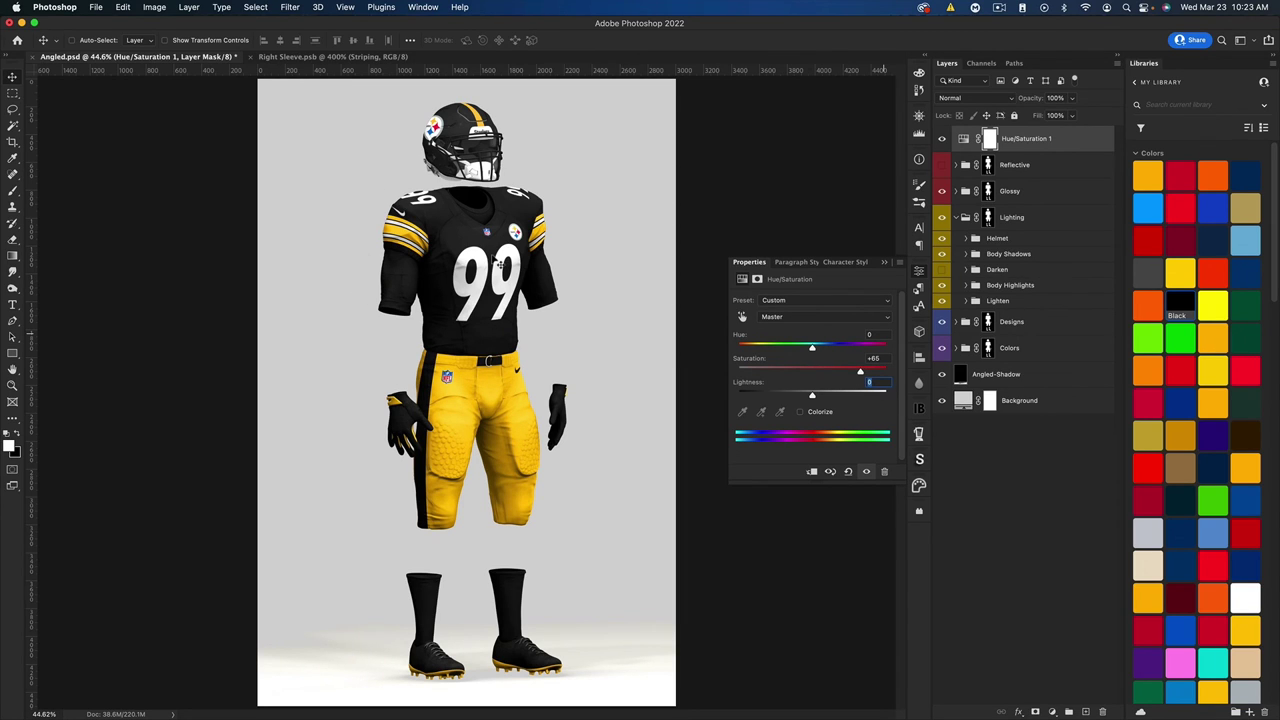
{"action": "left_click", "coordinate": [876, 358]}
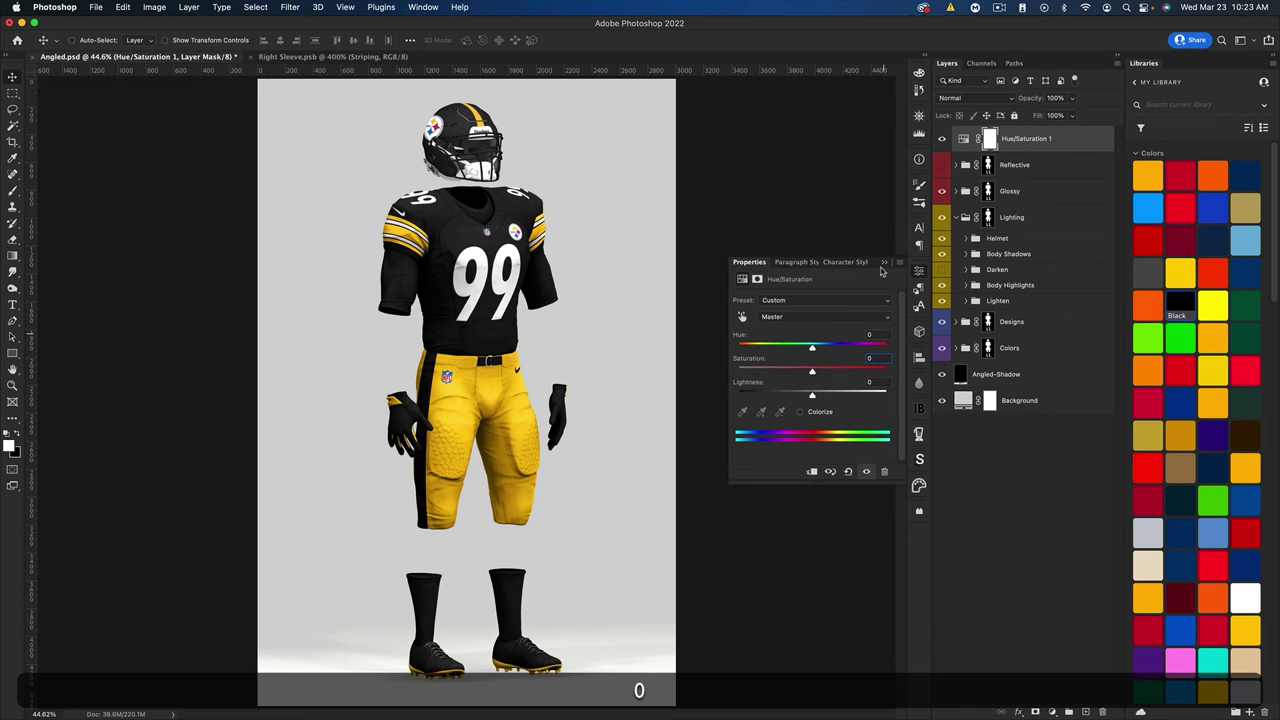
{"action": "left_click", "coordinate": [884, 262]}
{"action": "key", "text": "BackSpace"}
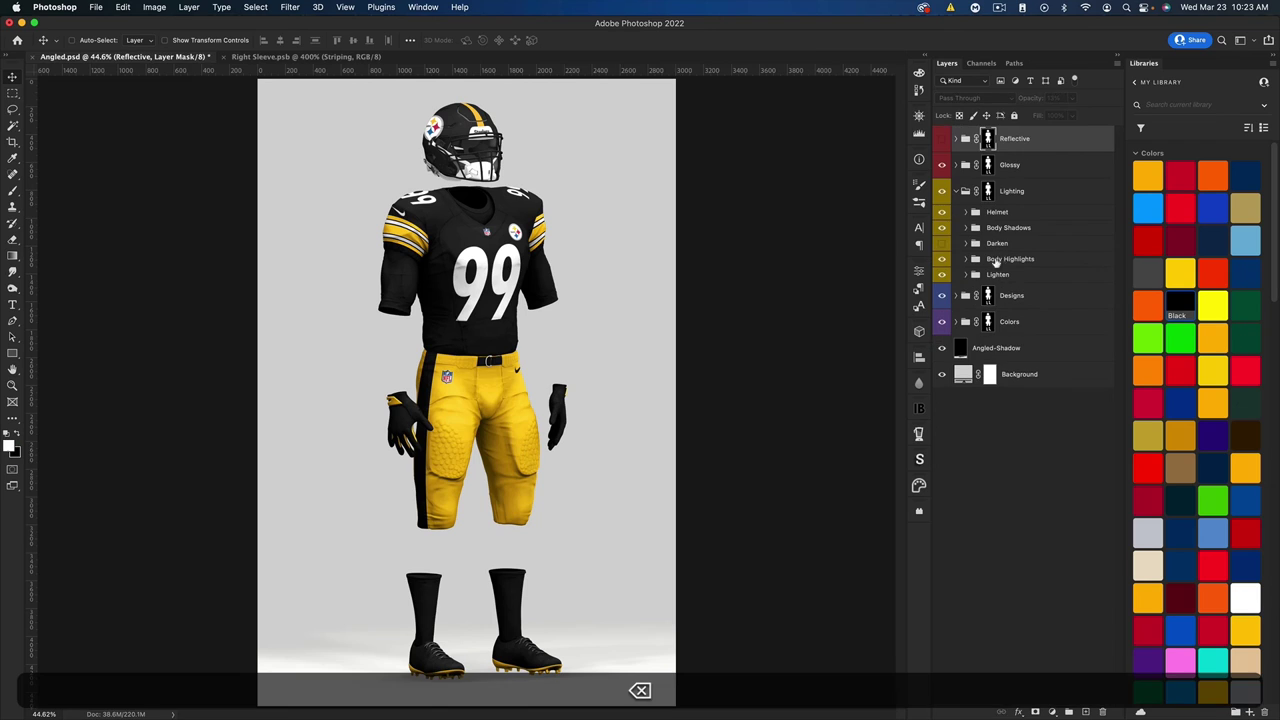
- Add a Levels adjustment layer above the Reflective group with the black input at 5 and the white input at 244
{"action": "left_click", "coordinate": [1052, 712]}
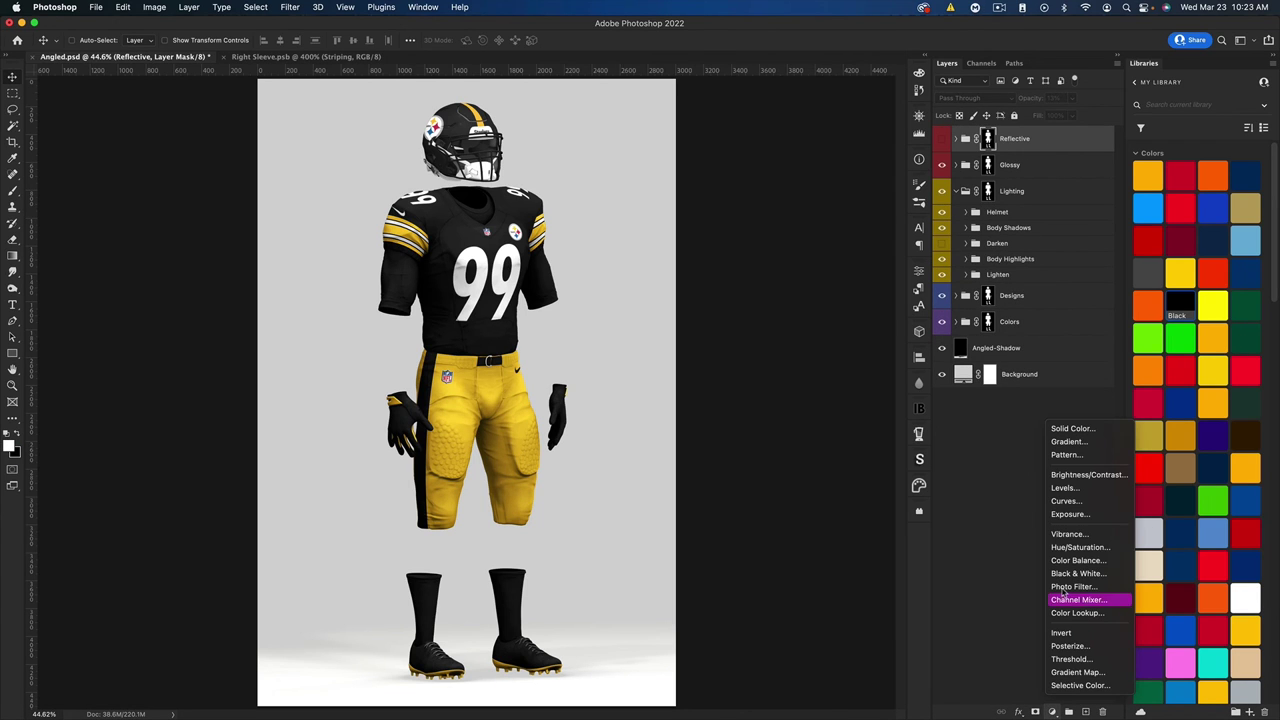
{"action": "left_click", "coordinate": [1064, 488]}
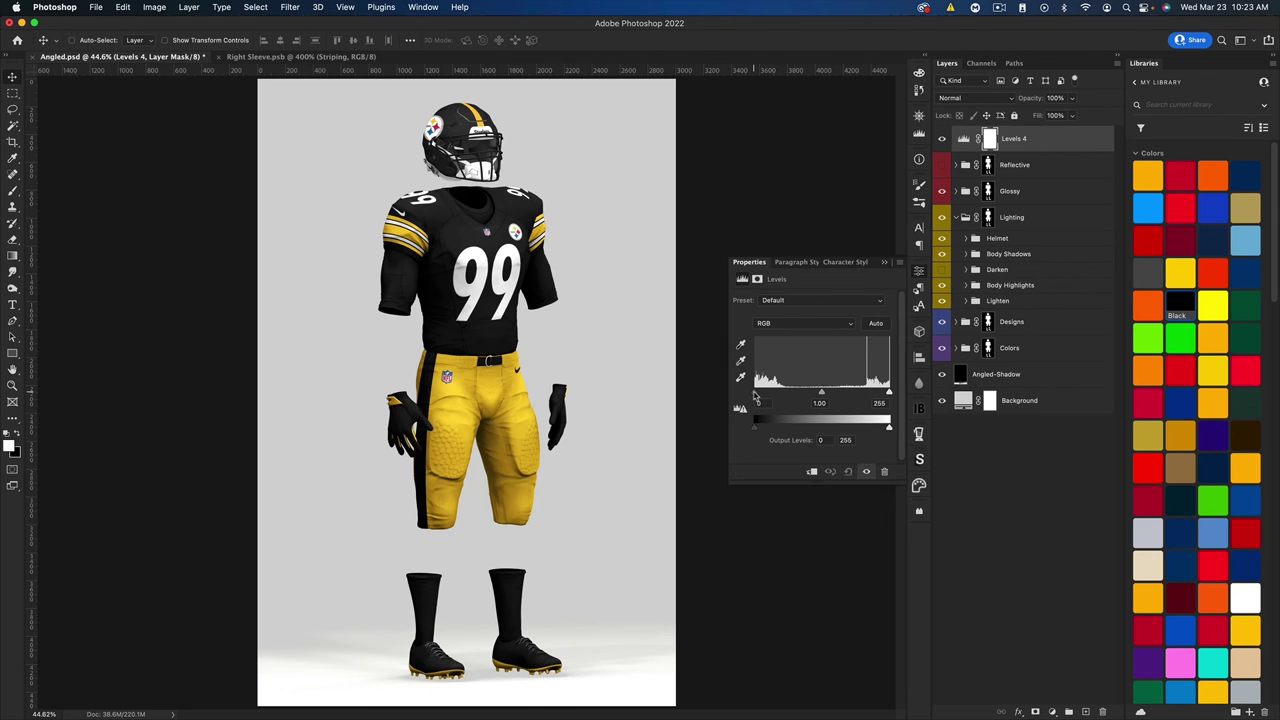
{"action": "mouse_move", "coordinate": [756, 396]}
{"action": "left_mouse_down"}
{"action": "mouse_move", "coordinate": [771, 393]}
{"action": "mouse_move", "coordinate": [757, 397]}
{"action": "left_mouse_up"}
{"action": "left_click_drag", "start_coordinate": [757, 397], "coordinate": [756, 397]}
{"action": "left_click_drag", "start_coordinate": [887, 397], "coordinate": [884, 395]}
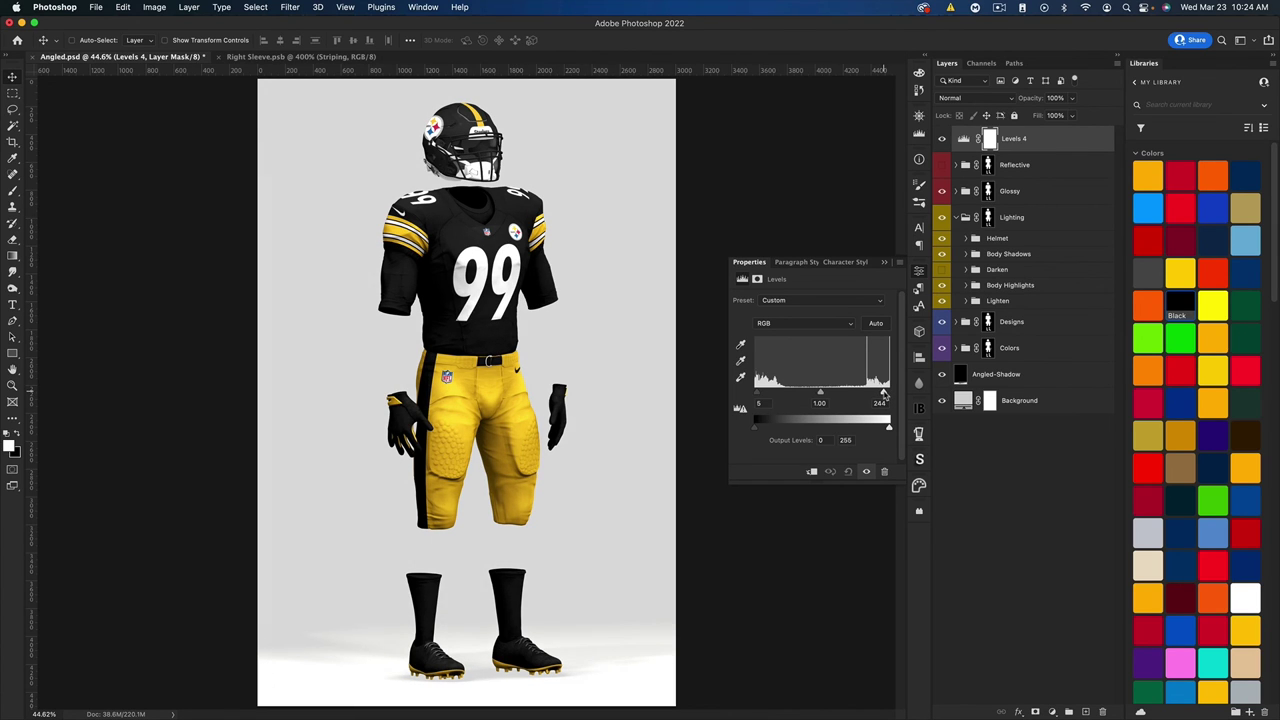
{"action": "left_click", "coordinate": [884, 262]}
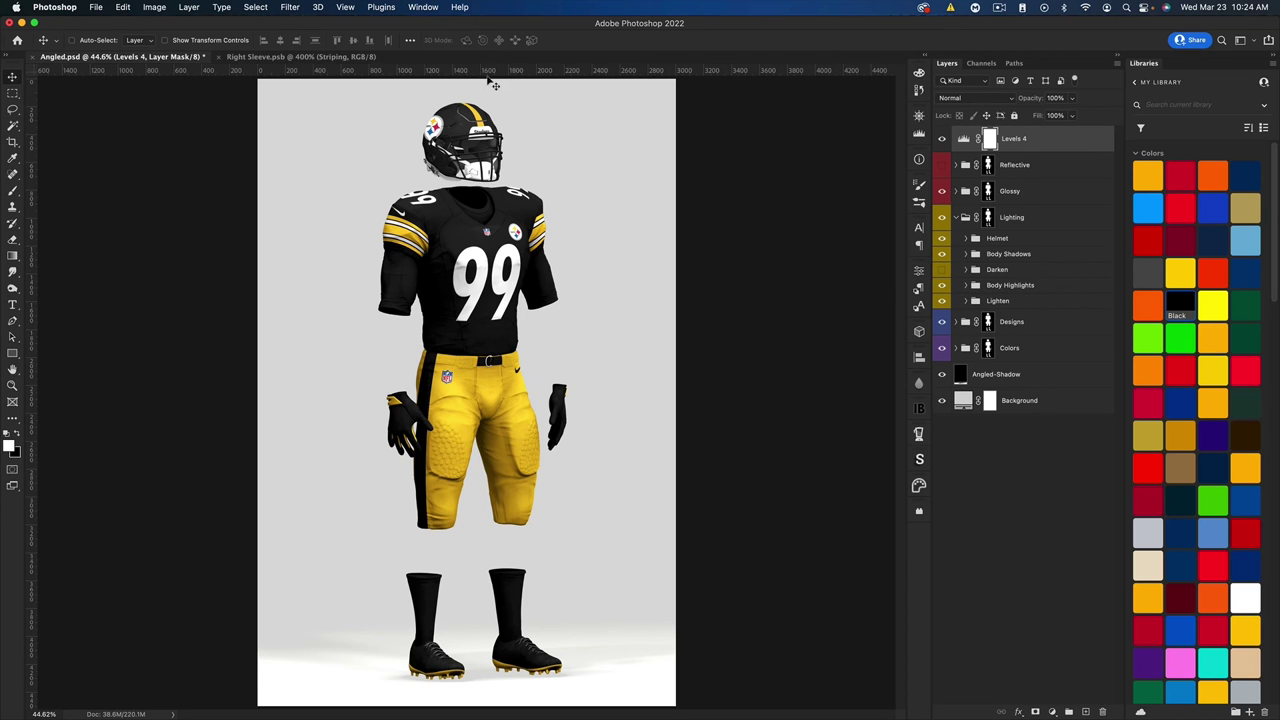
- Compare the mockup with the Levels adjustment hidden and shown, leaving the layer visible
{"action": "left_click", "coordinate": [941, 139]}
{"action": "left_click", "coordinate": [941, 139]}
{"action": "left_click", "coordinate": [941, 139]}
{"action": "left_click", "coordinate": [941, 139]}
{"action": "left_click", "coordinate": [941, 139]}
{"action": "left_click", "coordinate": [941, 139]}
- Collapse the Lighting and Shirt groups, select the Right Leg layer under Designs and Pants, and open the Liquify filter on it
{"action": "left_click", "coordinate": [957, 218]}
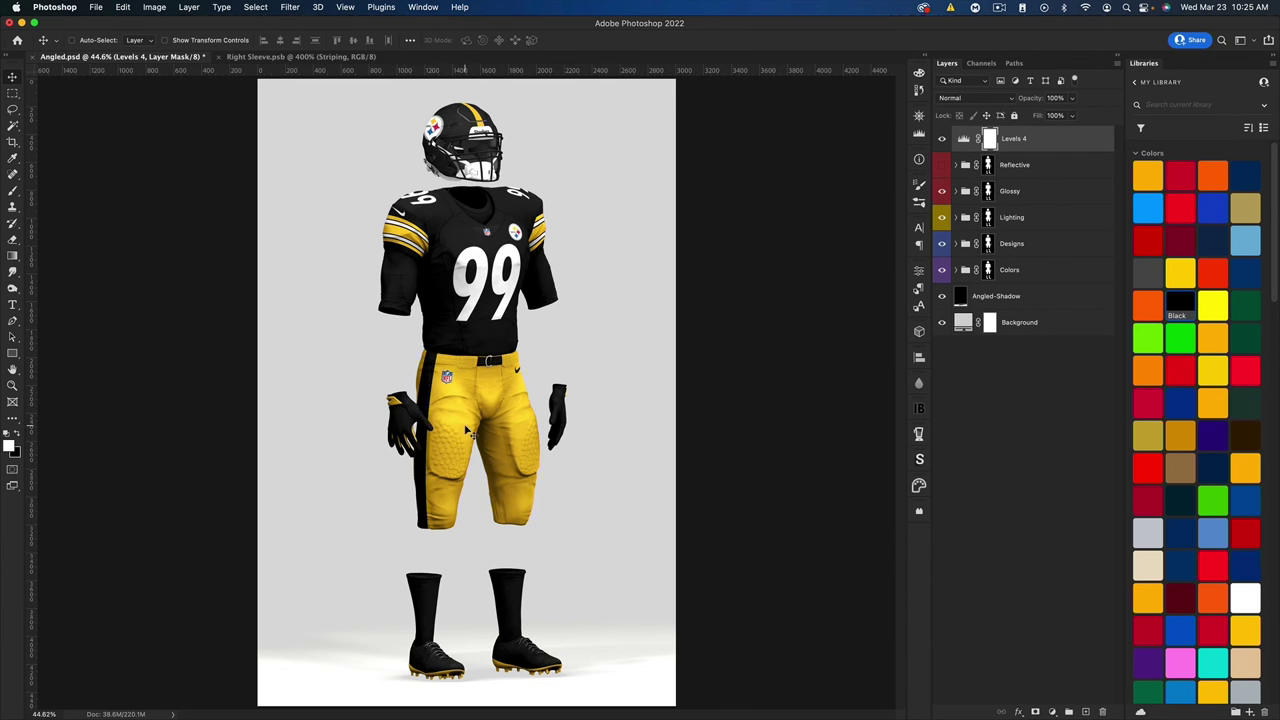
{"action": "left_click", "coordinate": [956, 244]}
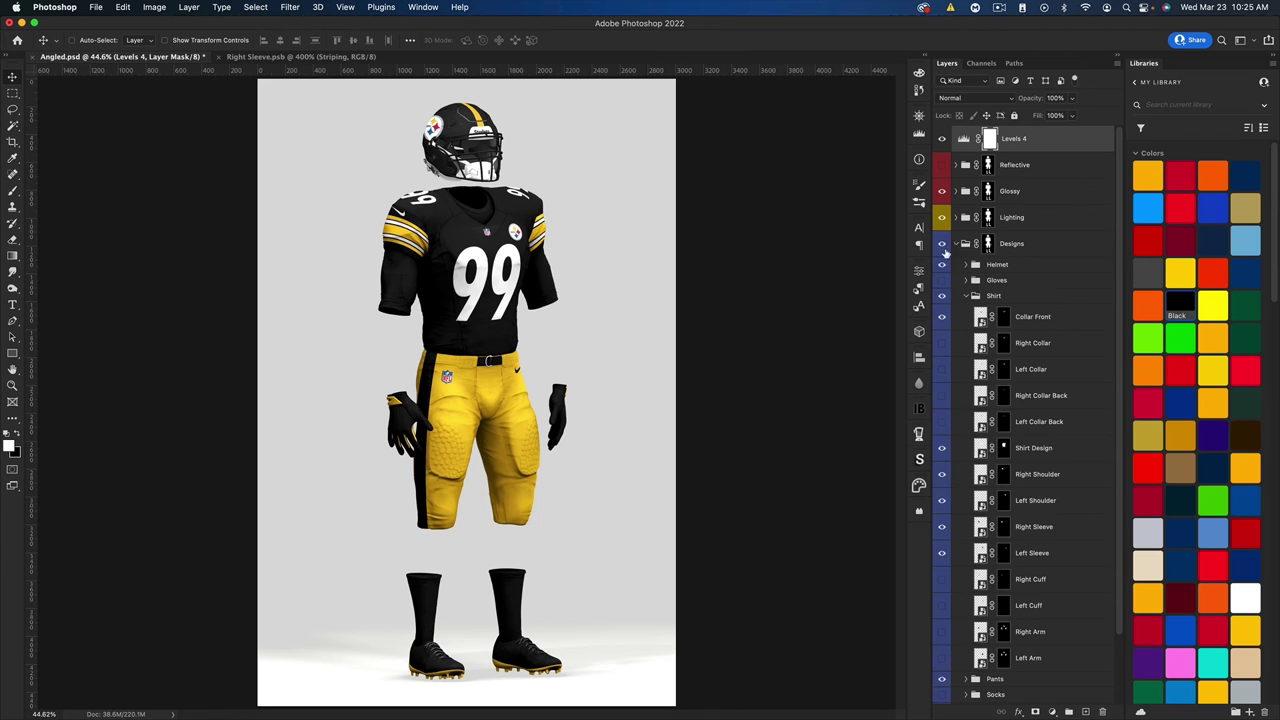
{"action": "left_click", "coordinate": [964, 297]}
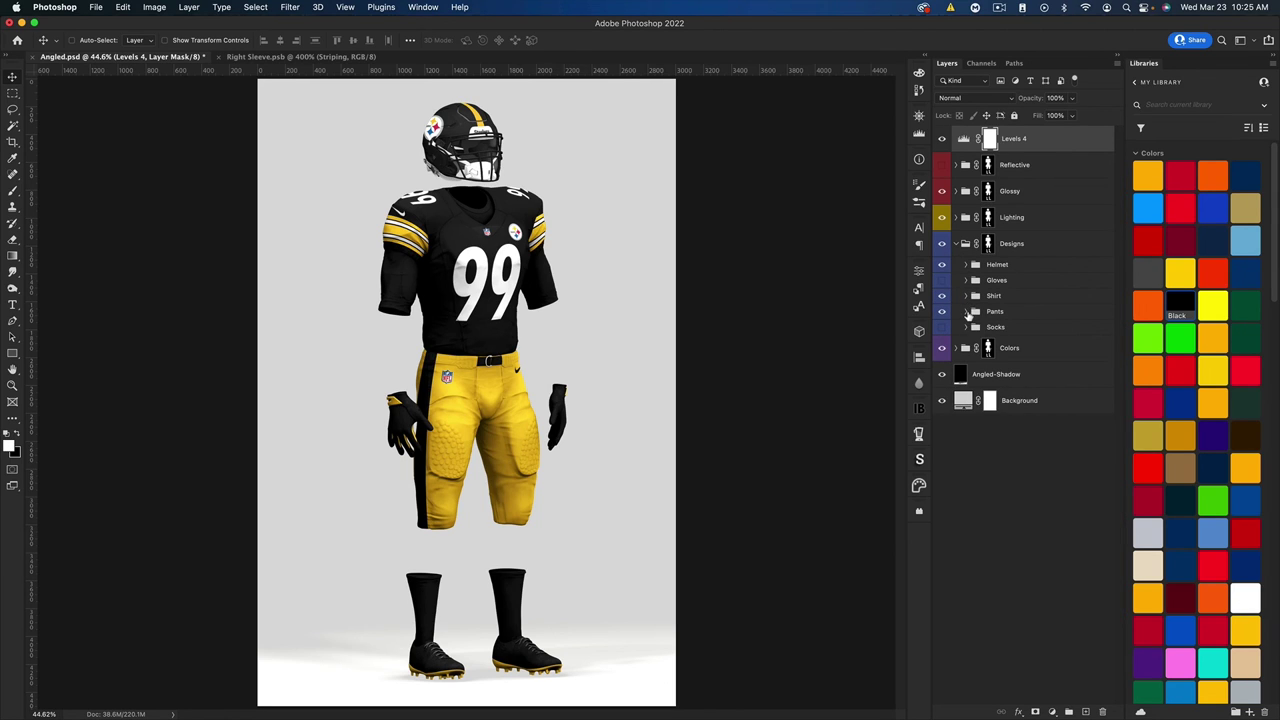
{"action": "left_click", "coordinate": [966, 312]}
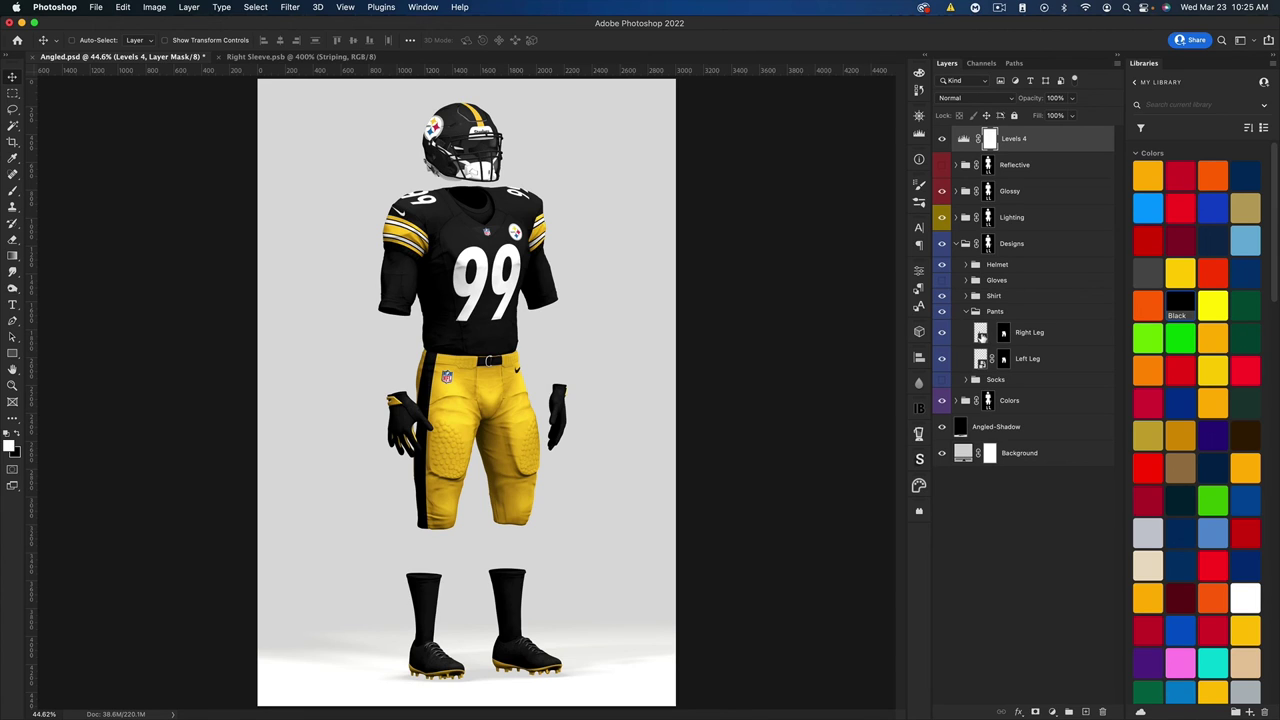
{"action": "left_click", "coordinate": [982, 337]}
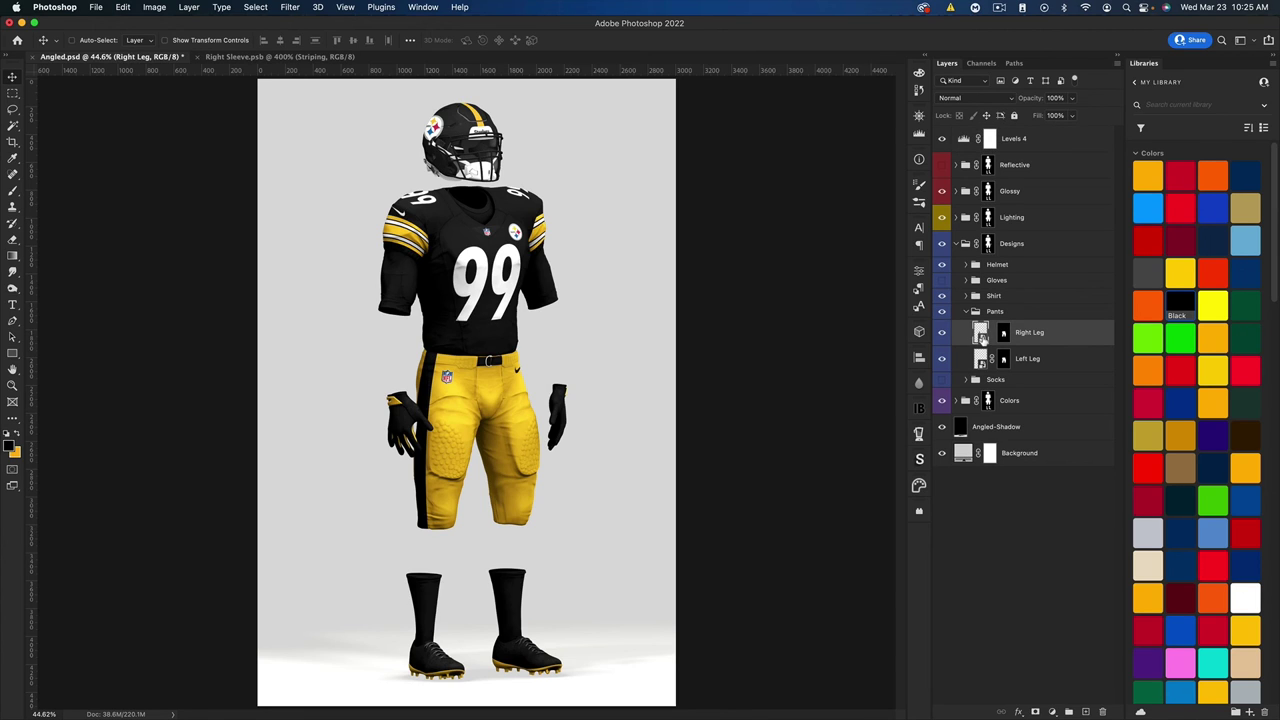
{"action": "left_click", "coordinate": [289, 8]}
{"action": "left_click", "coordinate": [300, 123]}
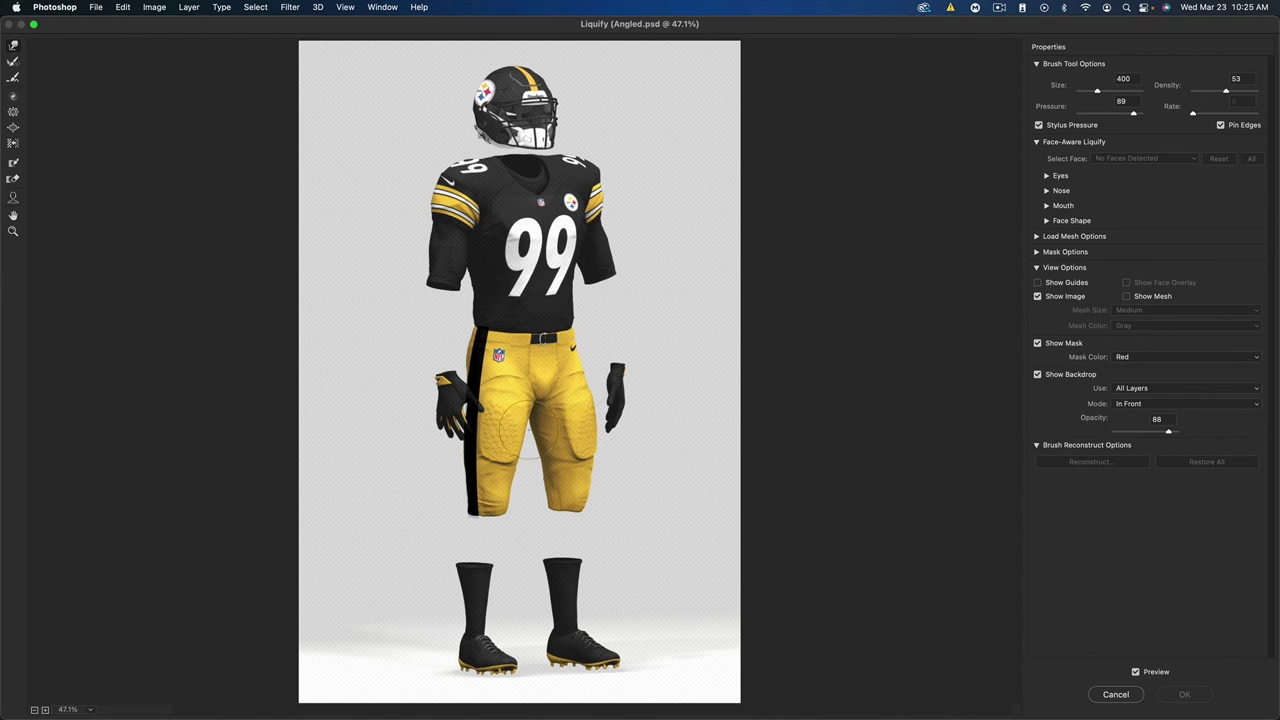
- Enlarge the Liquify brush to size 800 and set the backdrop opacity to 59
{"action": "key", "text": "bracketright"}
{"action": "key", "text": "bracketright"}
{"action": "key", "text": "bracketright"}
{"action": "key", "text": "bracketright"}
{"action": "left_click_drag", "start_coordinate": [1166, 433], "coordinate": [1102, 436]}
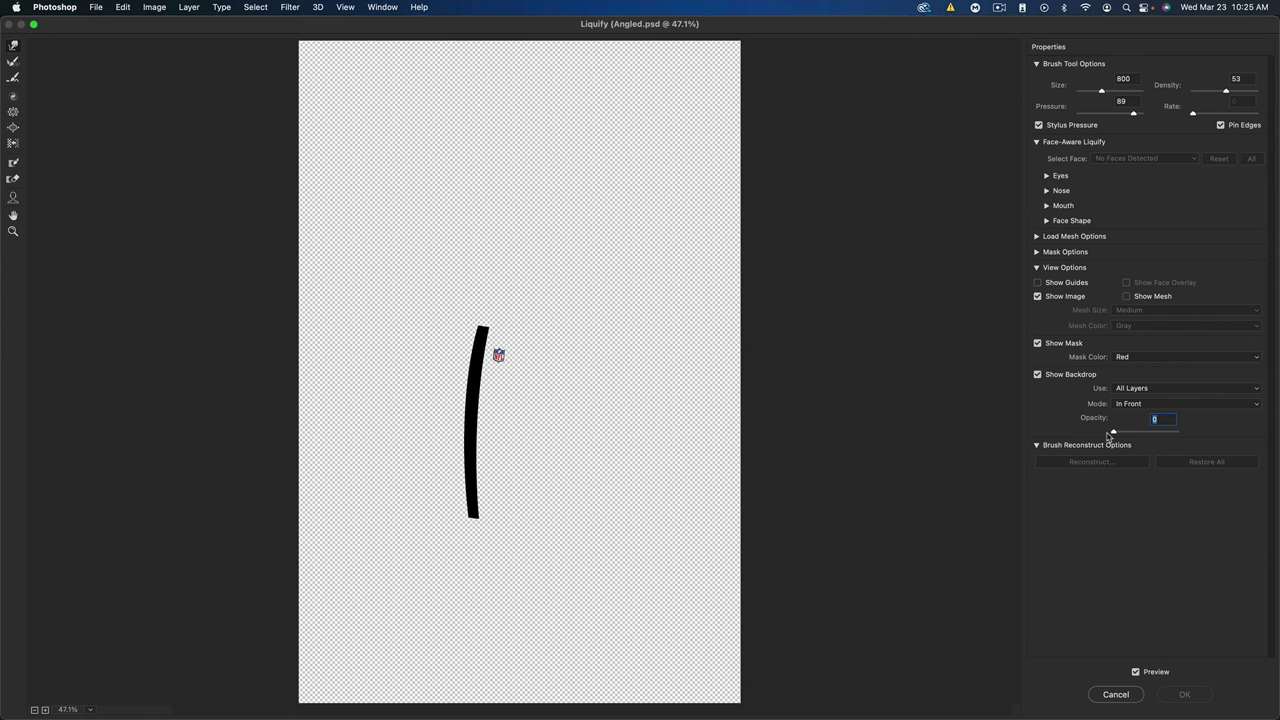
{"action": "left_click_drag", "start_coordinate": [1111, 436], "coordinate": [1152, 442]}
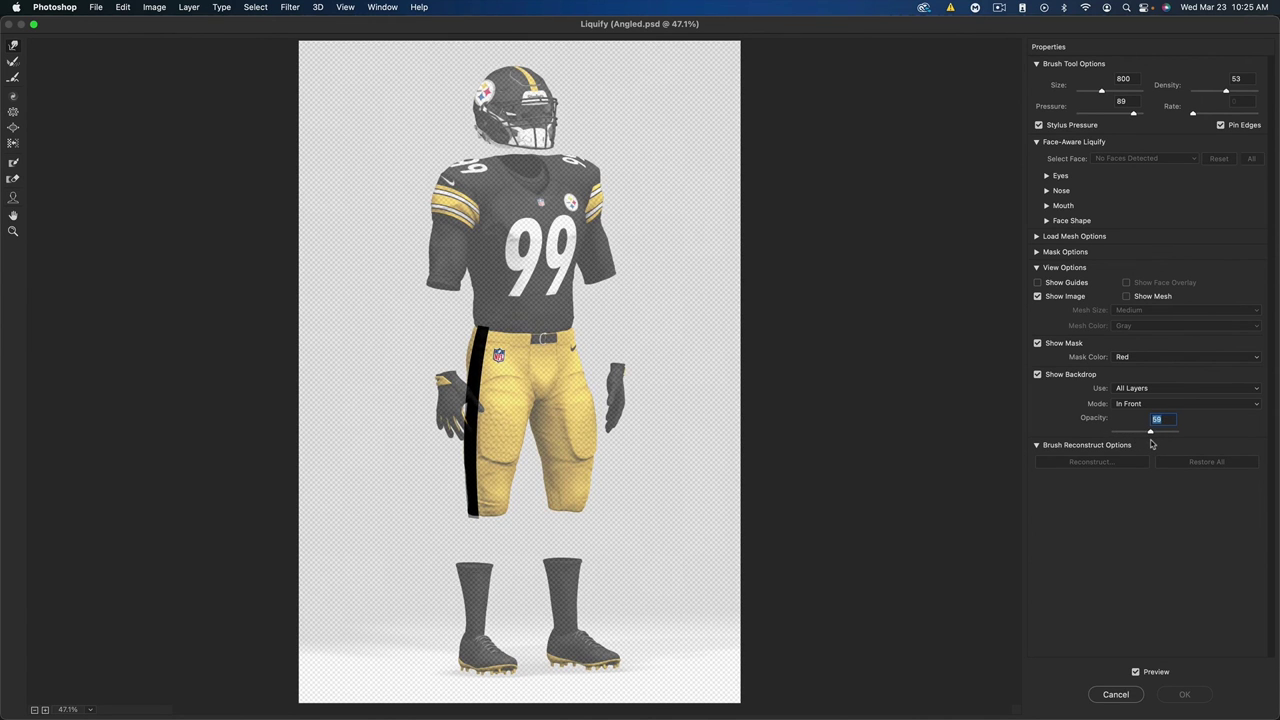
{"action": "key", "text": "super+equal"}
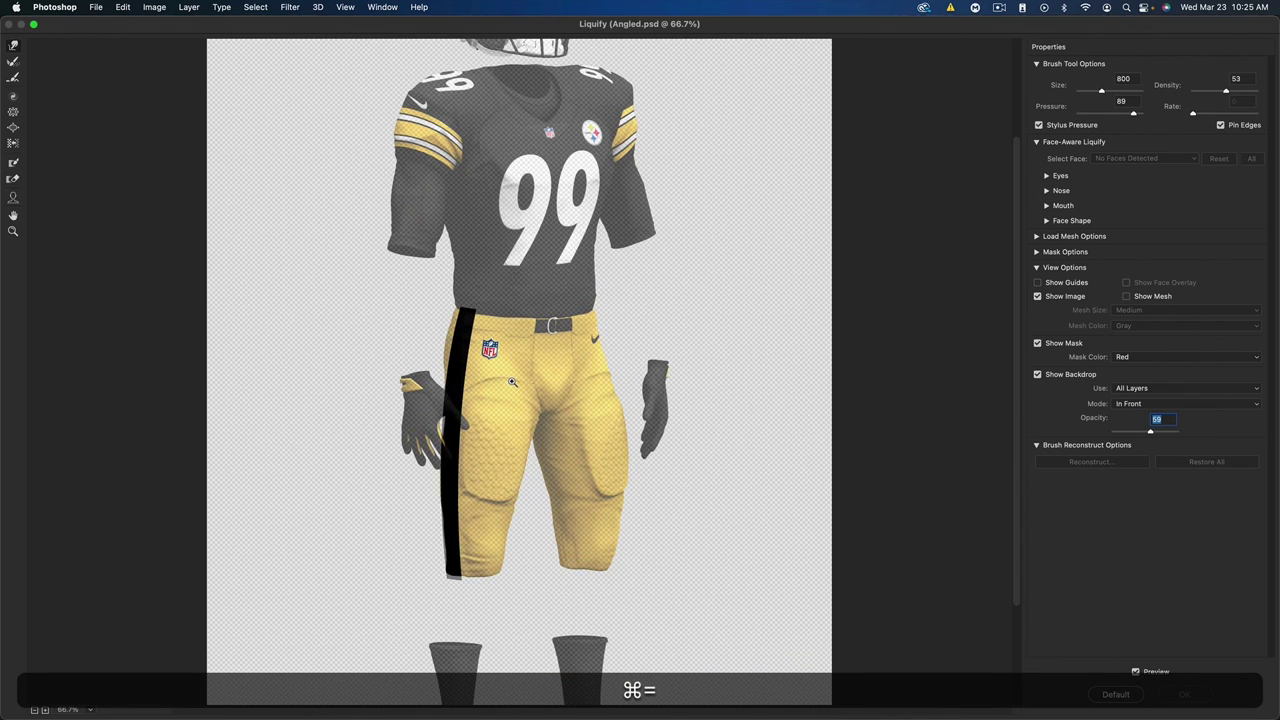
{"action": "key", "text": "super+equal"}
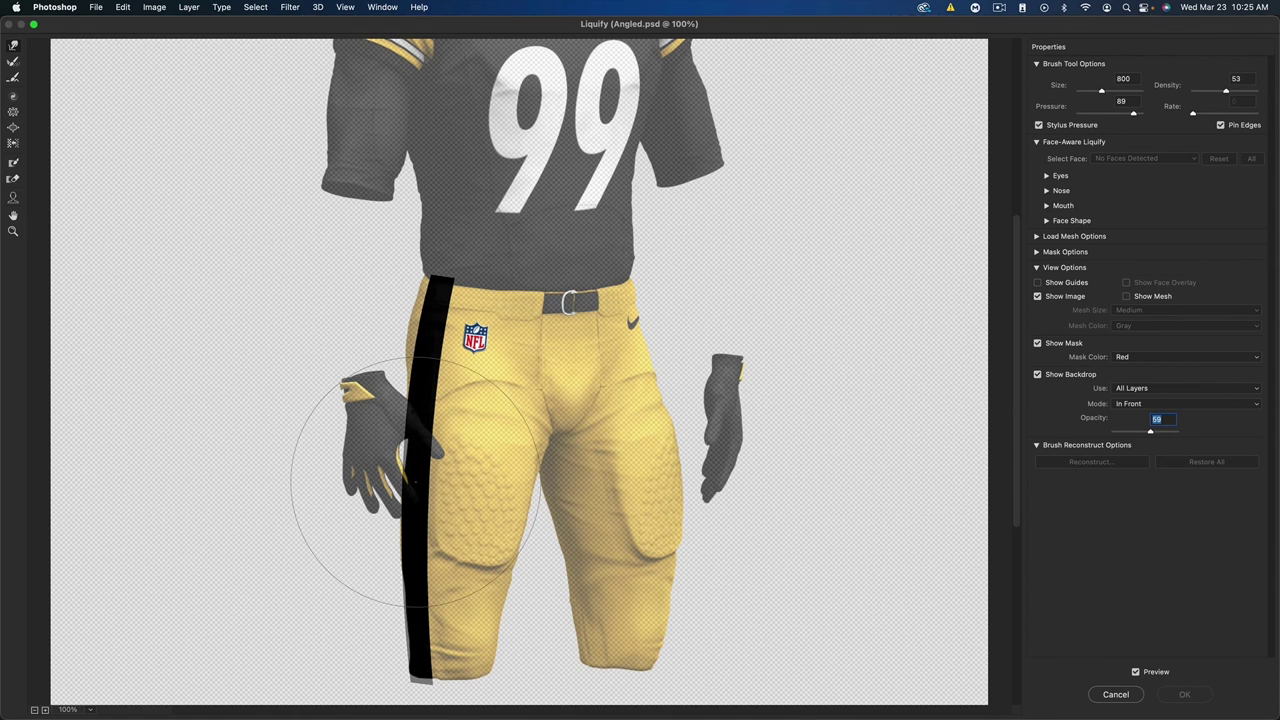
{"action": "key", "text": "Return"}
- Push the lower part of the right leg's black stripe with Forward Warp, reduce the brush to 300, and undo a further small nudge
{"action": "left_click_drag", "start_coordinate": [416, 486], "coordinate": [417, 543]}
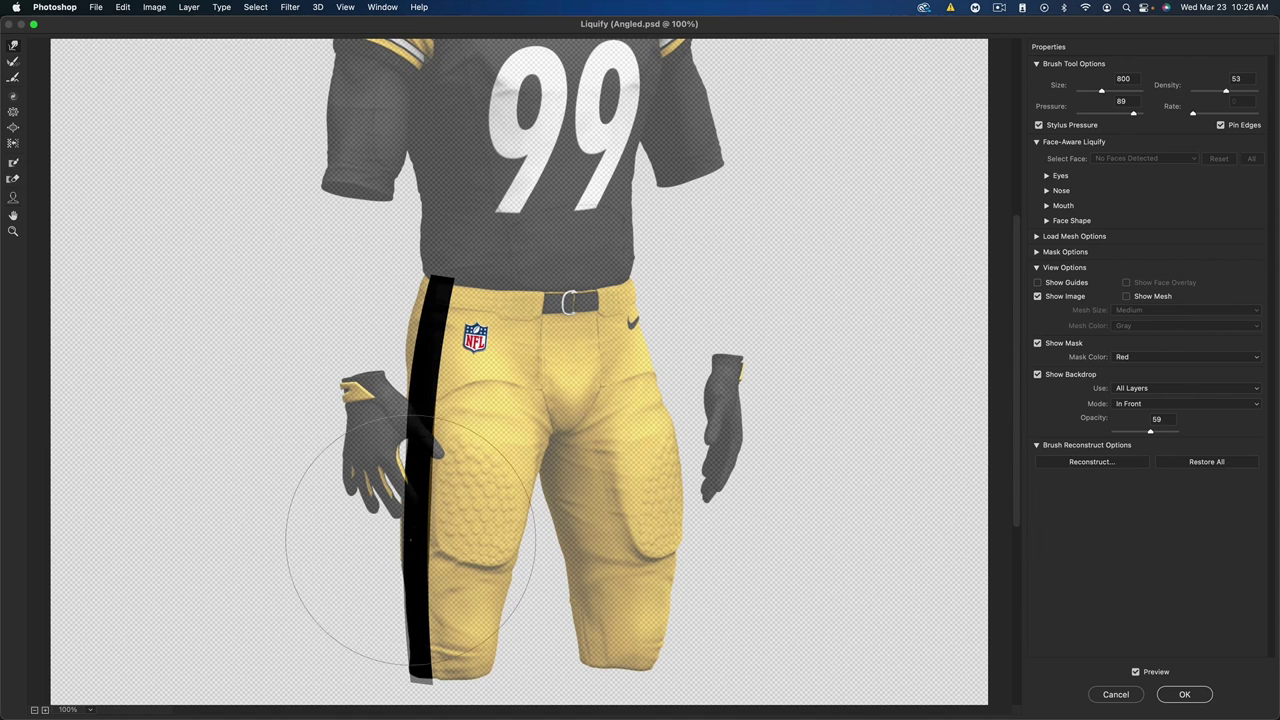
{"action": "left_click_drag", "start_coordinate": [408, 620], "coordinate": [415, 655]}
{"action": "key", "text": "bracketleft"}
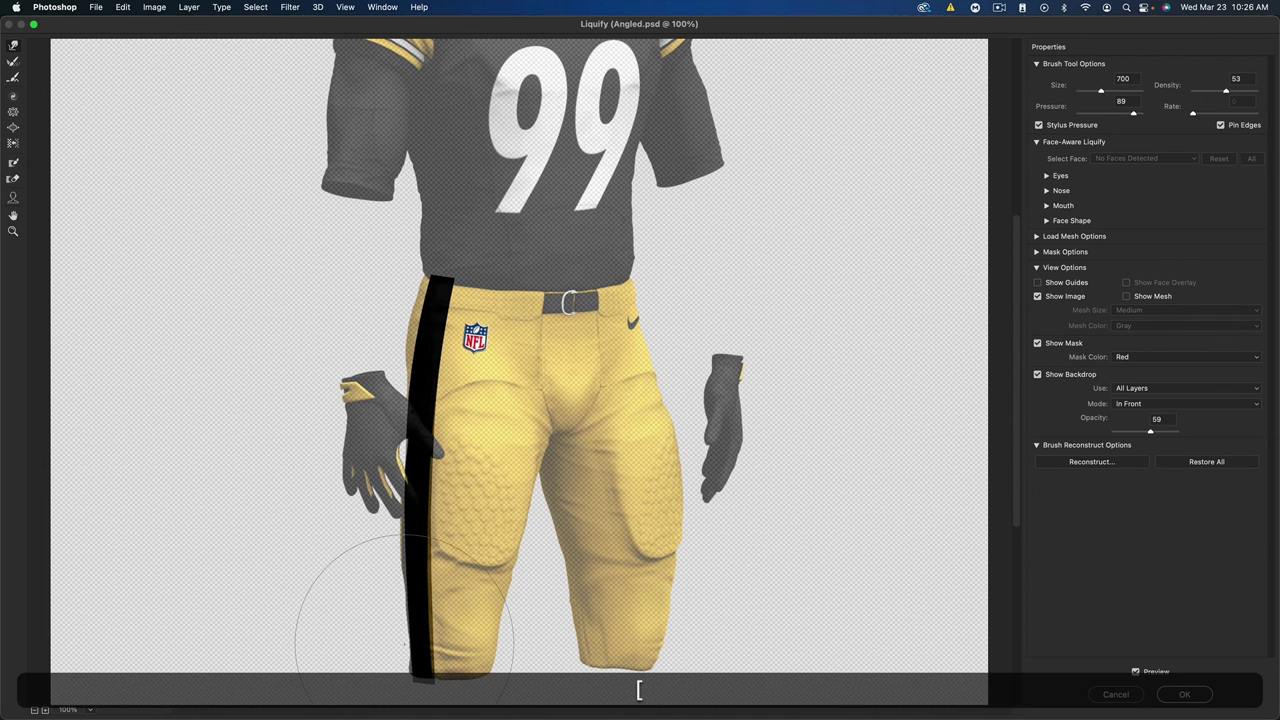
{"action": "key", "text": "bracketleft"}
{"action": "key", "text": "bracketleft"}
{"action": "key", "text": "bracketleft"}
{"action": "key", "text": "bracketleft"}
{"action": "left_click_drag", "start_coordinate": [413, 620], "coordinate": [415, 623]}
{"action": "key", "text": "super+z"}
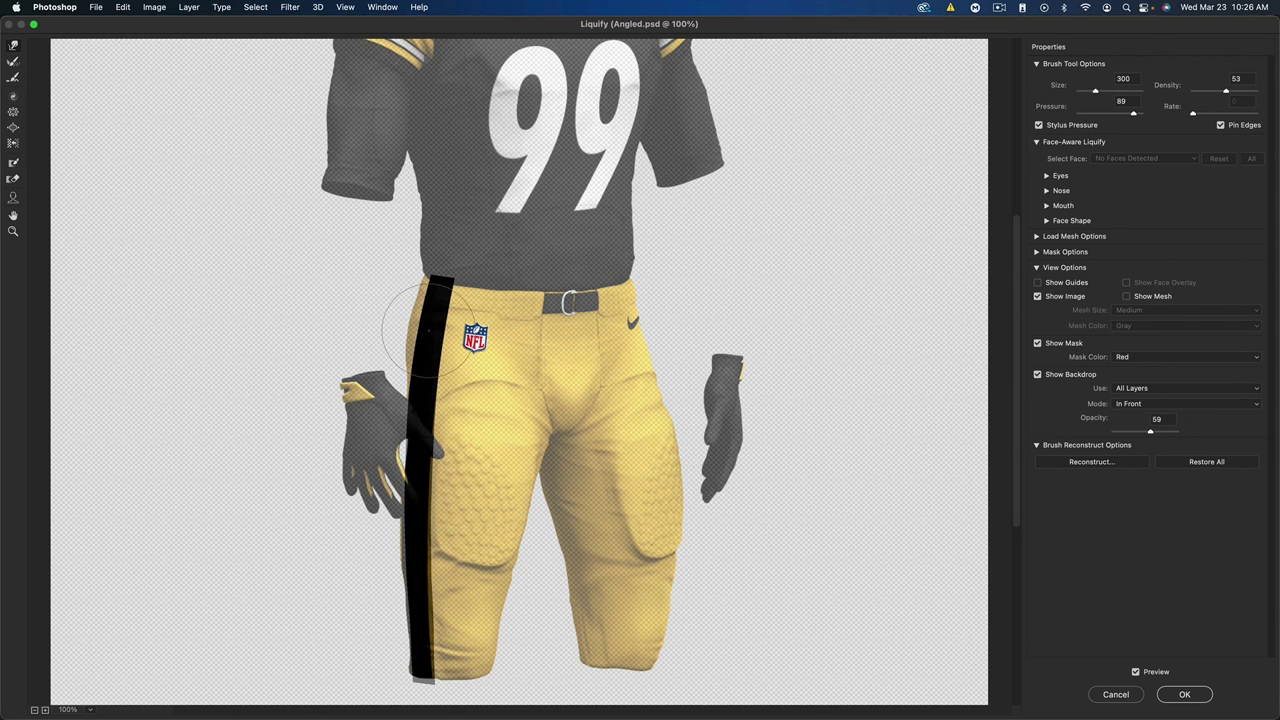
- Try warping the stripe's upper end at the waist, undo it, apply the Liquify filter, and collapse the Right Leg layer's smart filters
{"action": "mouse_move", "coordinate": [428, 332]}
{"action": "left_mouse_down"}
{"action": "mouse_move", "coordinate": [405, 335]}
{"action": "mouse_move", "coordinate": [420, 330]}
{"action": "mouse_move", "coordinate": [415, 300]}
{"action": "mouse_move", "coordinate": [440, 280]}
{"action": "left_mouse_up"}
{"action": "key", "text": "super+z"}
{"action": "left_click", "coordinate": [1184, 694]}
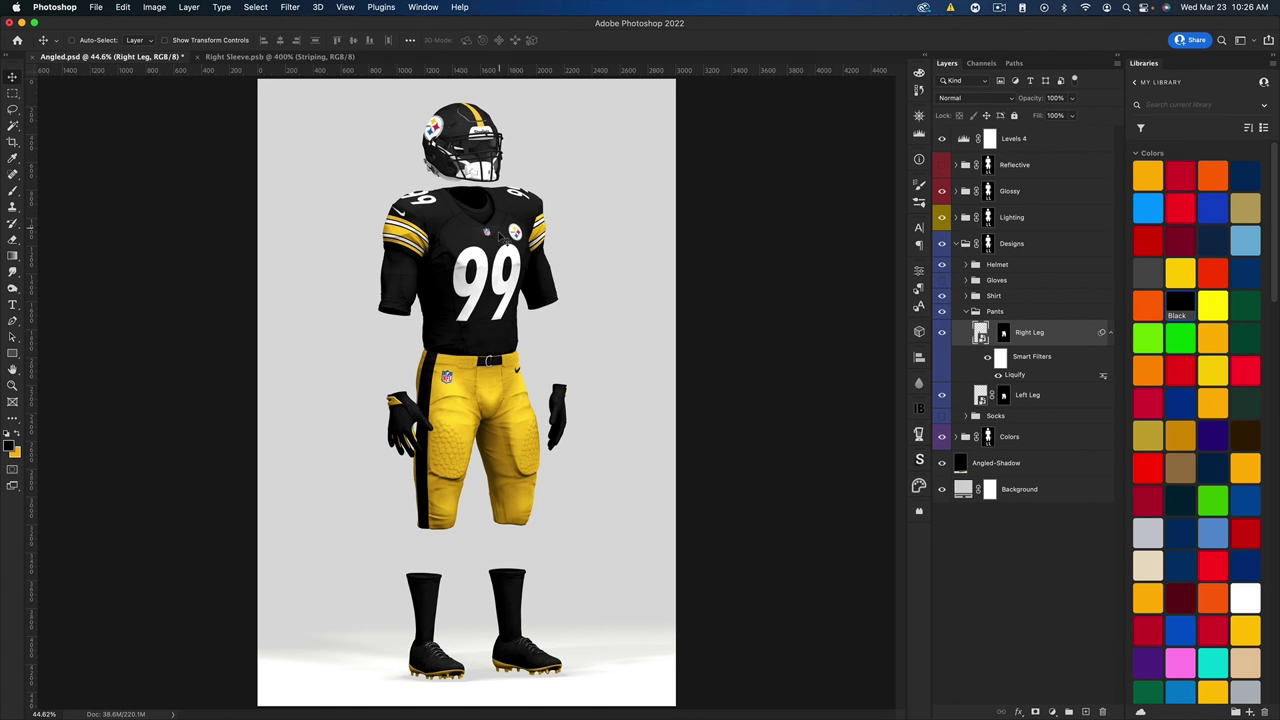
{"action": "left_click", "coordinate": [1110, 340]}
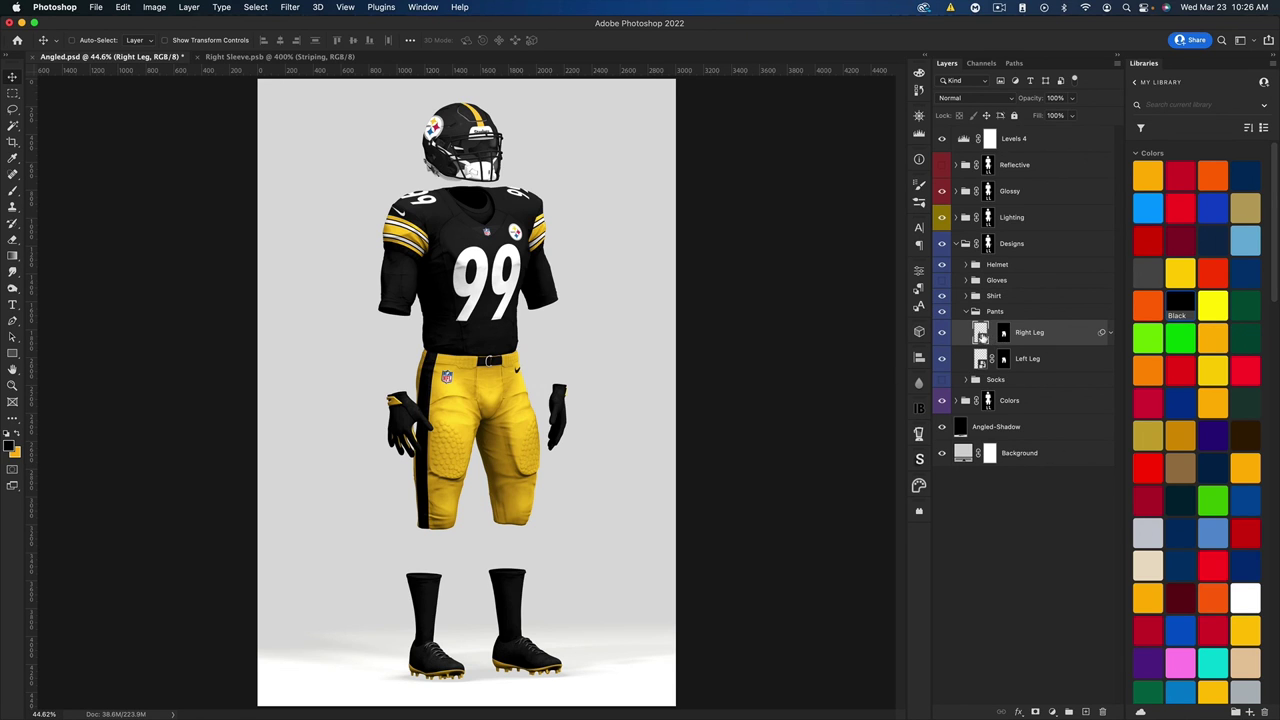
- Open the Right Leg layer in Warp mode and pull the warp's corner above the belt buckle slightly down
{"action": "key", "text": "super+t"}
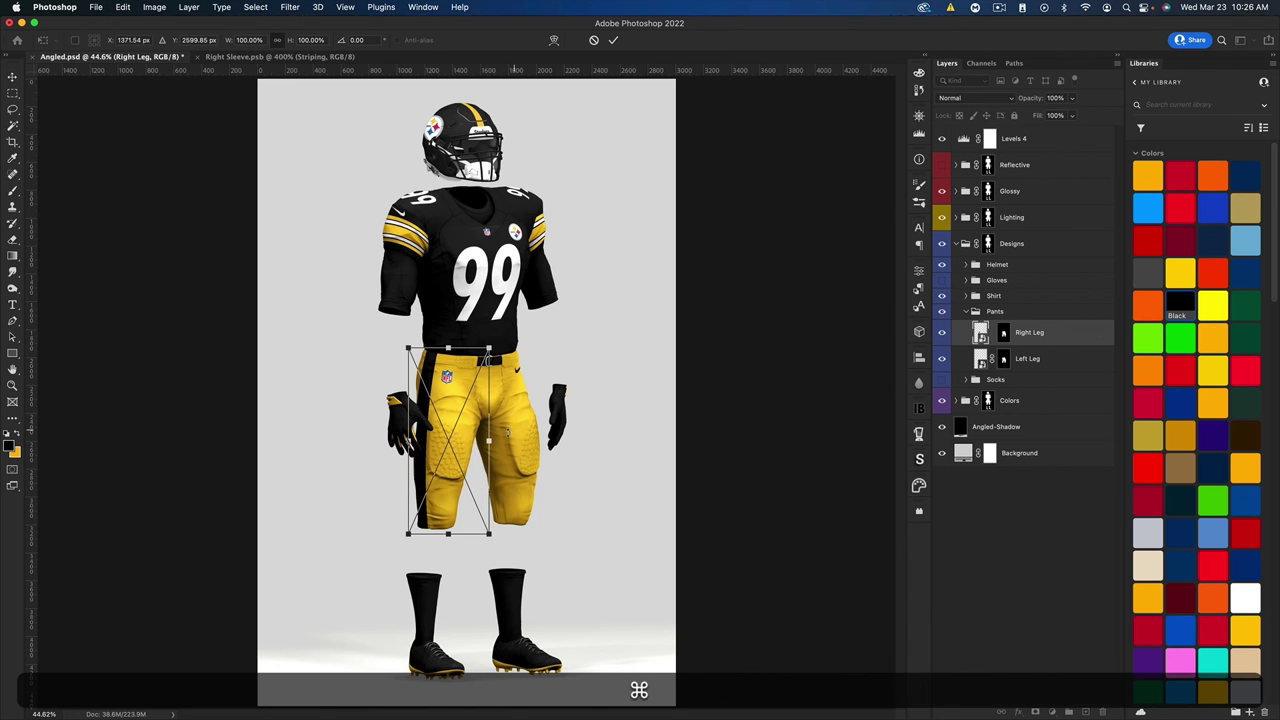
{"action": "right_click", "coordinate": [468, 432]}
{"action": "left_click", "coordinate": [486, 592]}
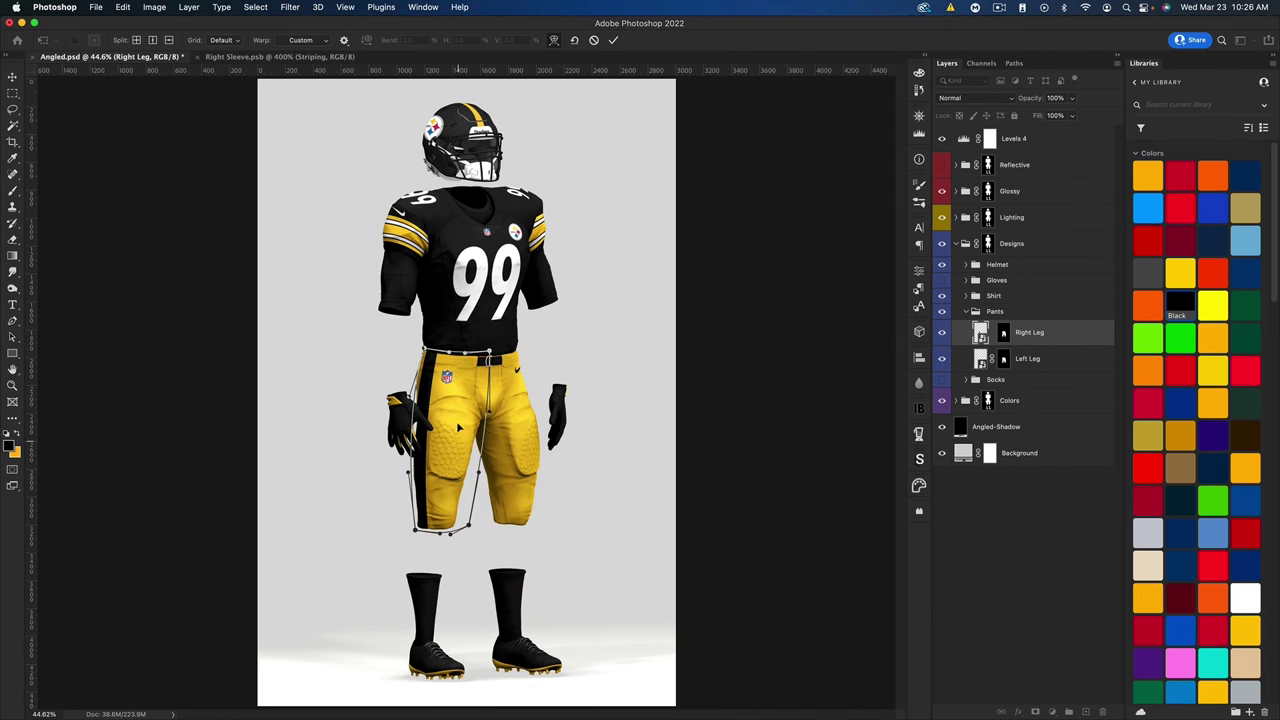
{"action": "key", "text": "super+equal"}
{"action": "key", "text": "super+equal"}
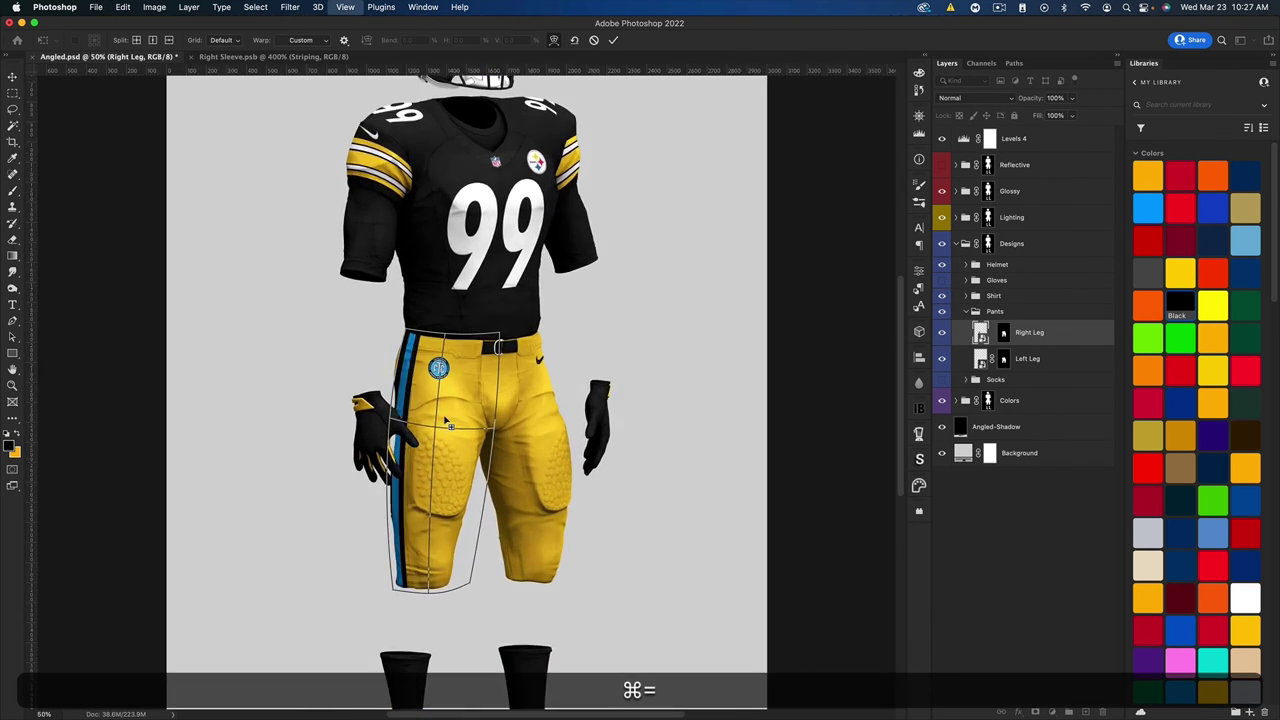
{"action": "key", "text": "super+equal"}
{"action": "key", "text": "space"}
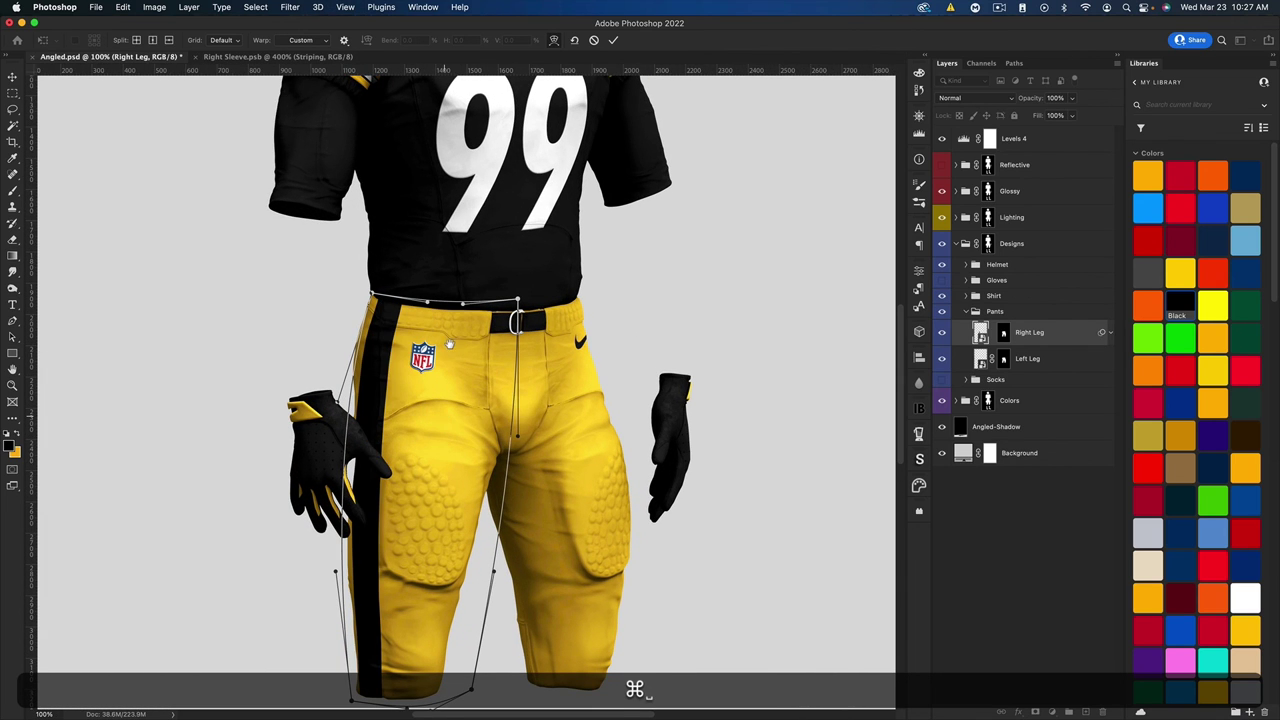
{"action": "left_click_drag", "start_coordinate": [452, 316], "coordinate": [455, 265]}
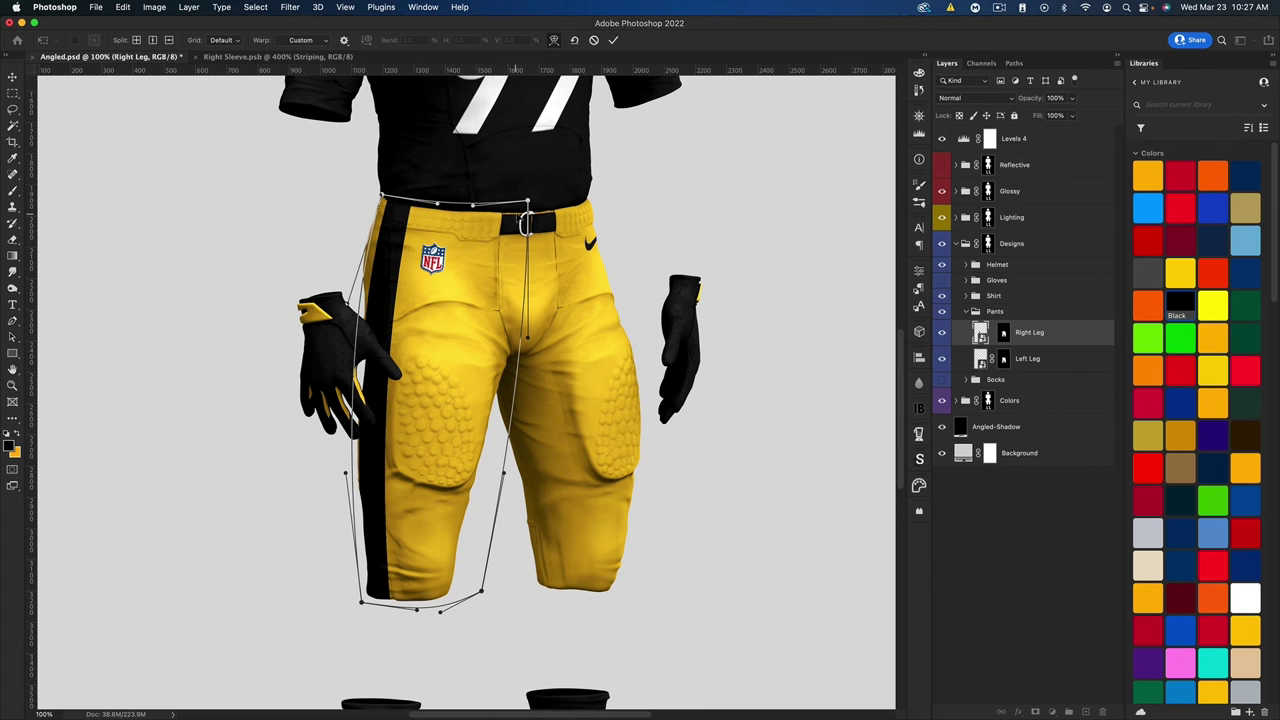
{"action": "left_click_drag", "start_coordinate": [527, 214], "coordinate": [525, 214]}
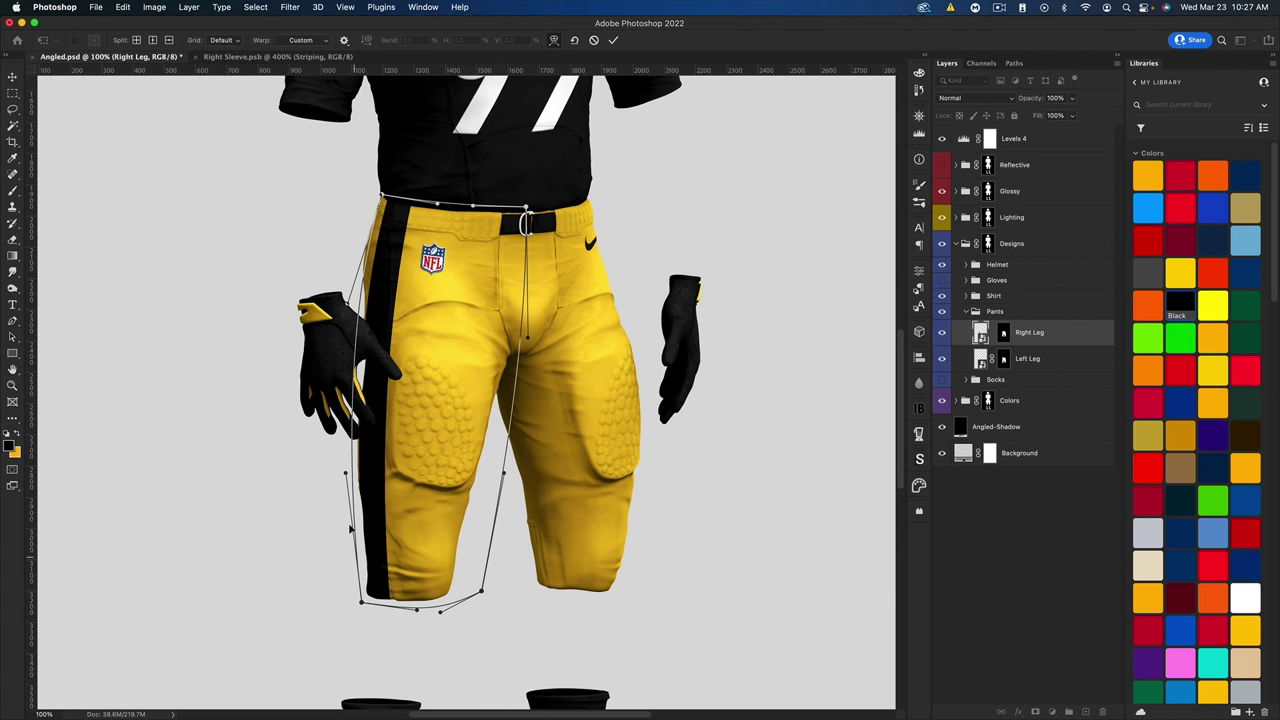
- Adjust the Right Leg warp's outer-edge and hem handles to fit the black stripe to the leg, and apply the warp
{"action": "left_click_drag", "start_coordinate": [349, 478], "coordinate": [352, 474]}
{"action": "left_click_drag", "start_coordinate": [382, 196], "coordinate": [378, 193]}
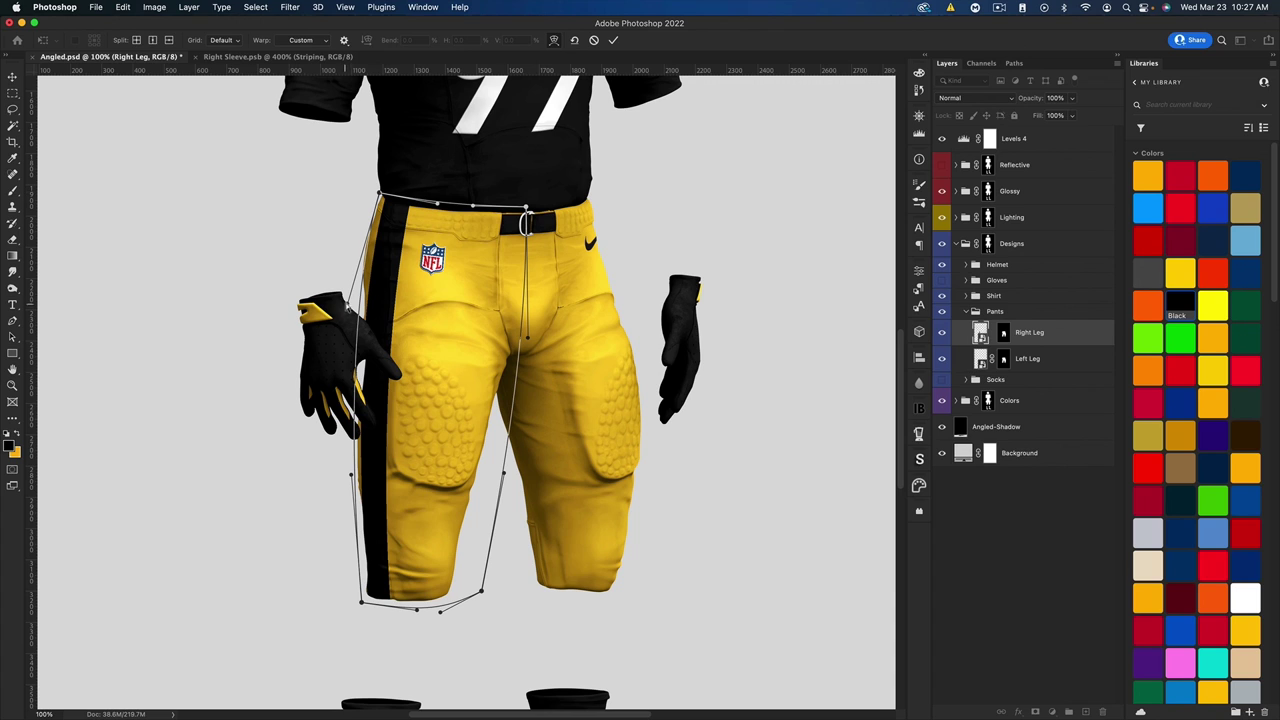
{"action": "left_click_drag", "start_coordinate": [344, 305], "coordinate": [352, 400]}
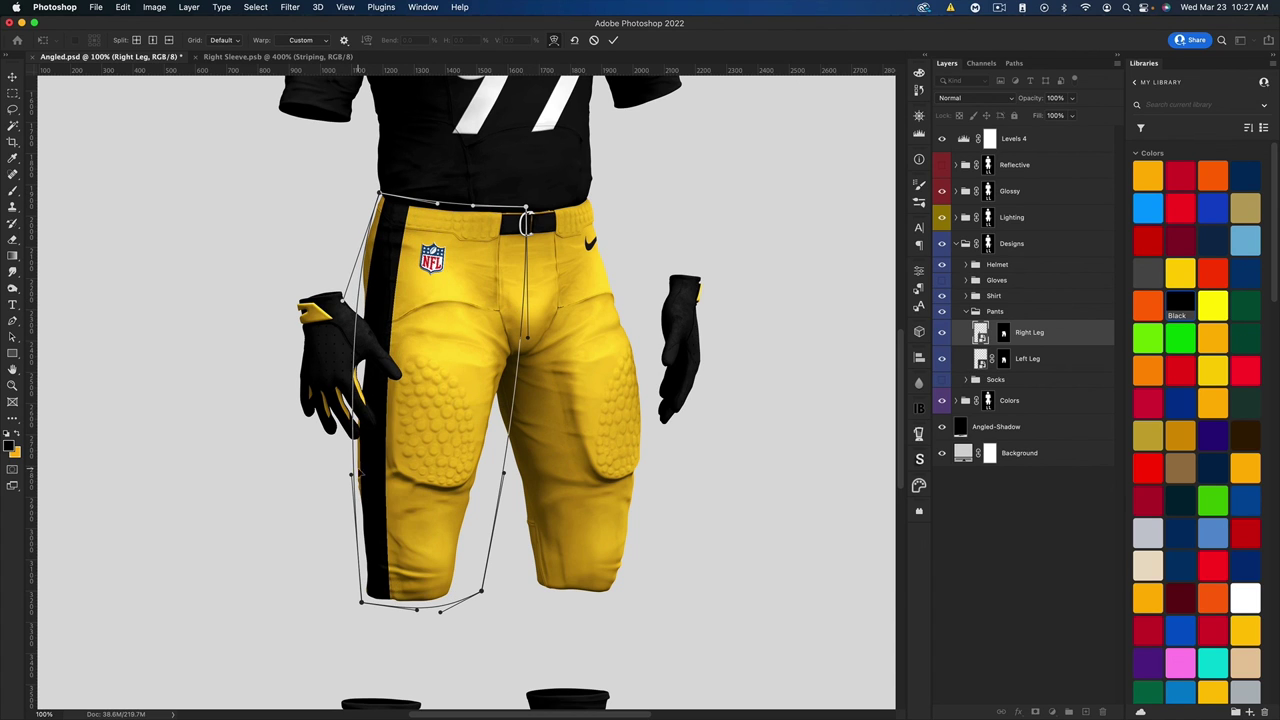
{"action": "left_click_drag", "start_coordinate": [355, 476], "coordinate": [364, 466]}
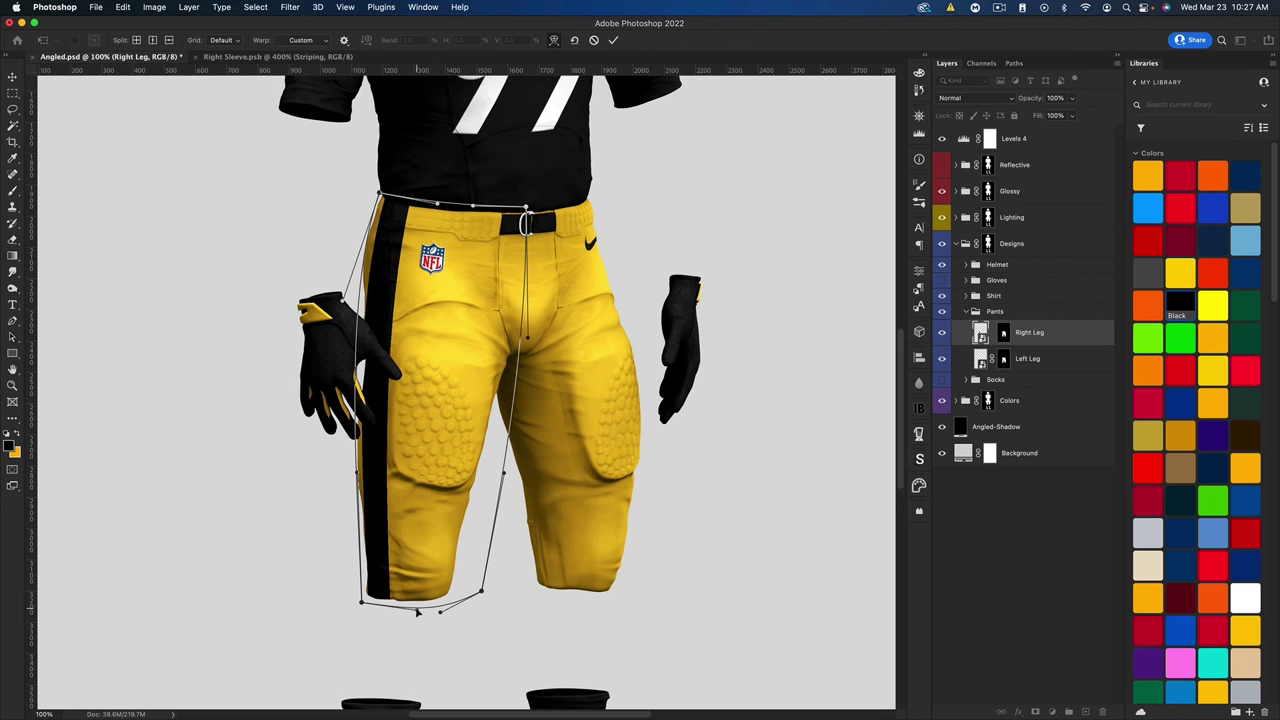
{"action": "left_click_drag", "start_coordinate": [413, 611], "coordinate": [450, 610]}
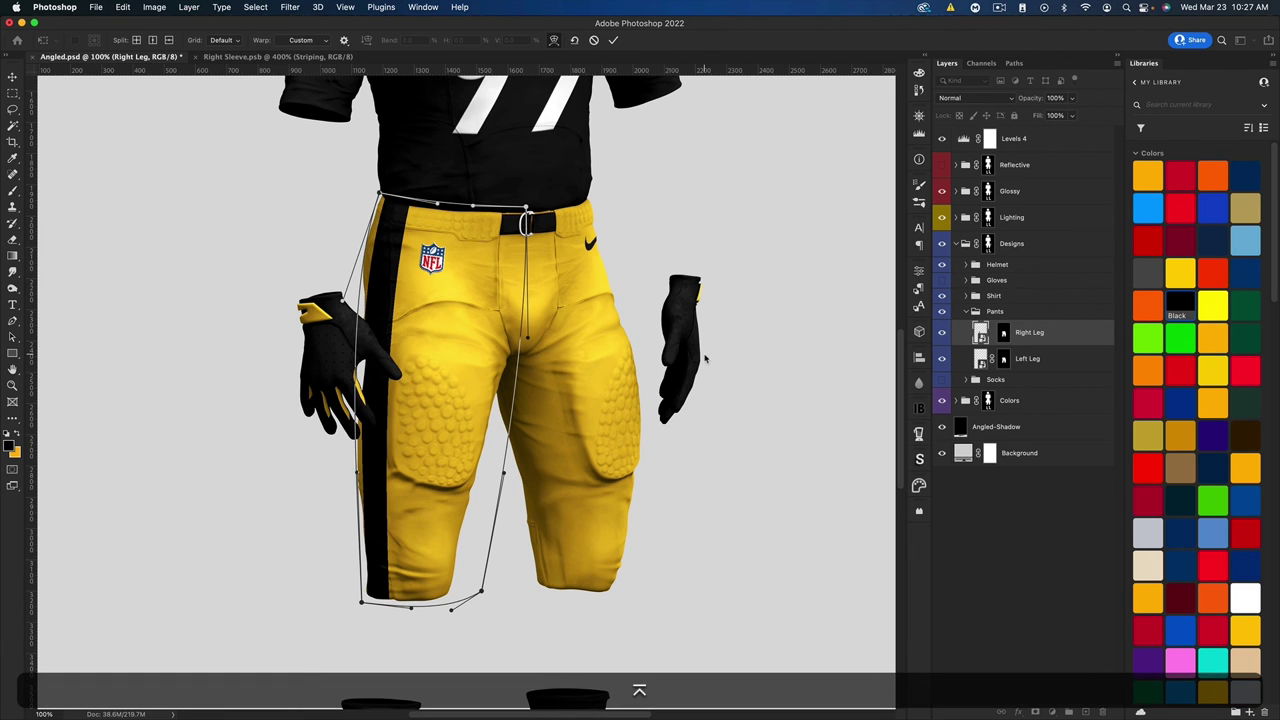
{"action": "key", "text": "Return"}
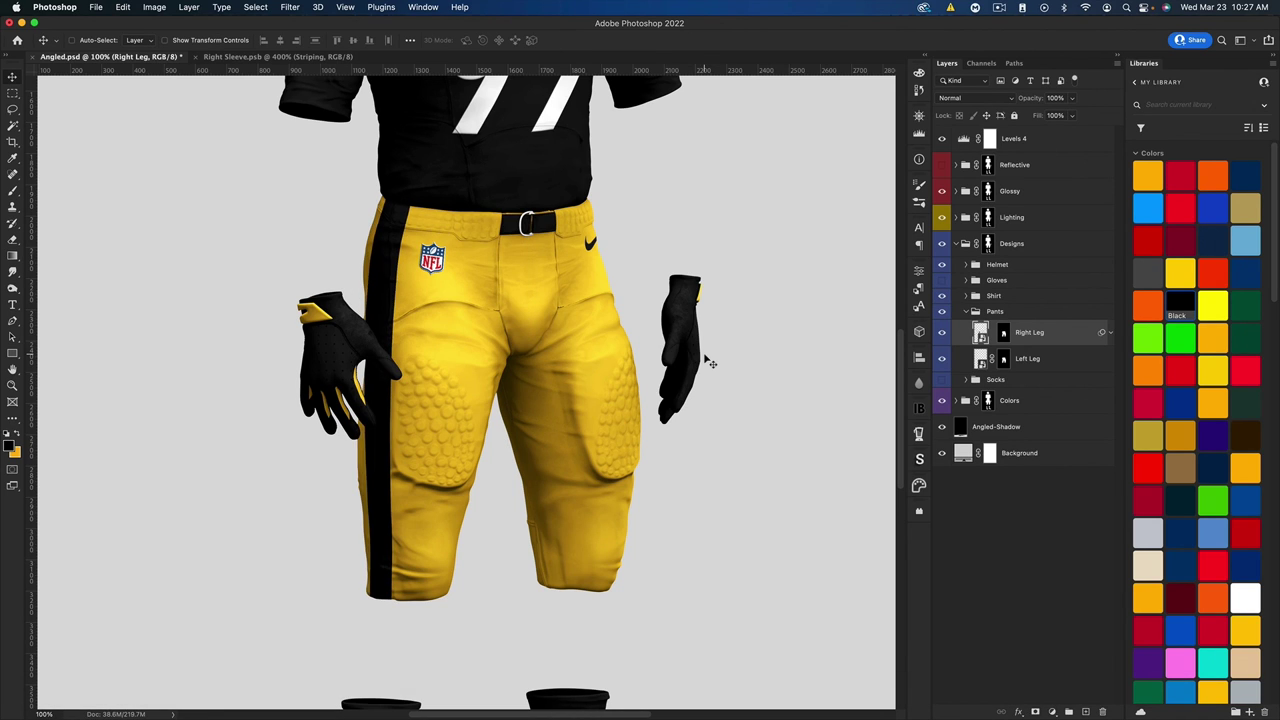
- Collapse the Pants and Designs groups with the whole uniform in view
{"action": "key", "text": "super"}
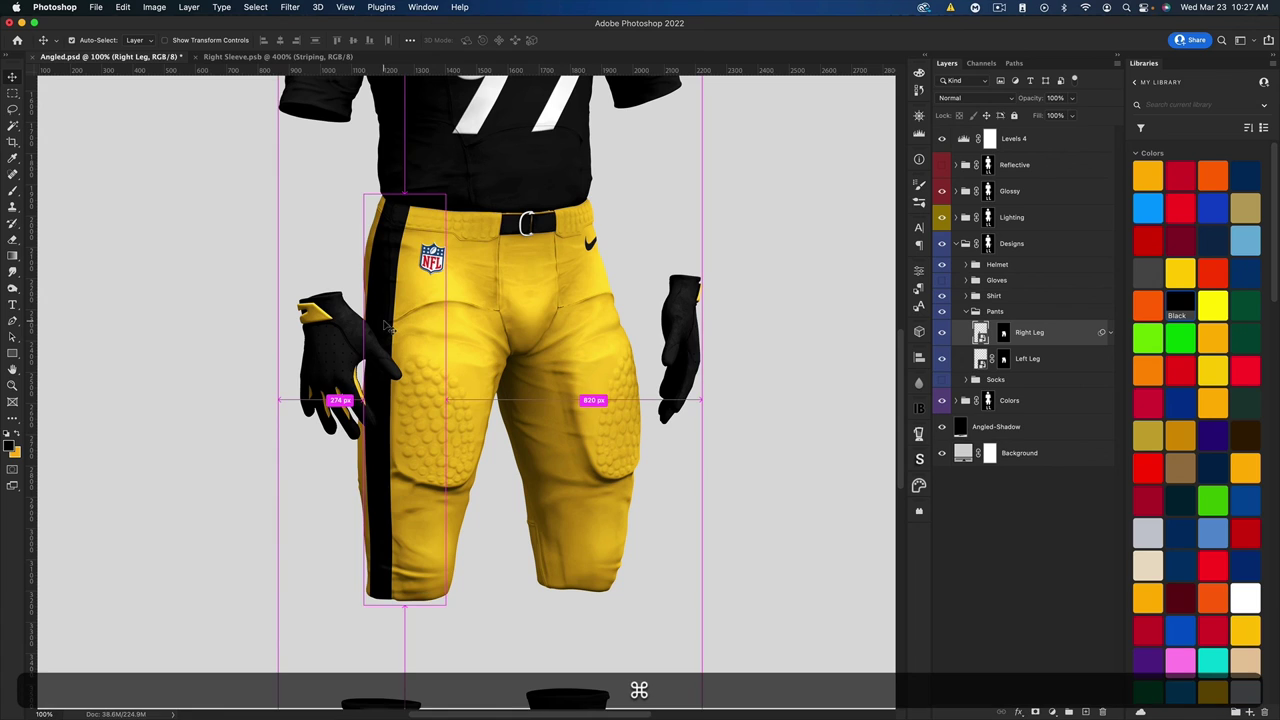
{"action": "key", "text": "super+0"}
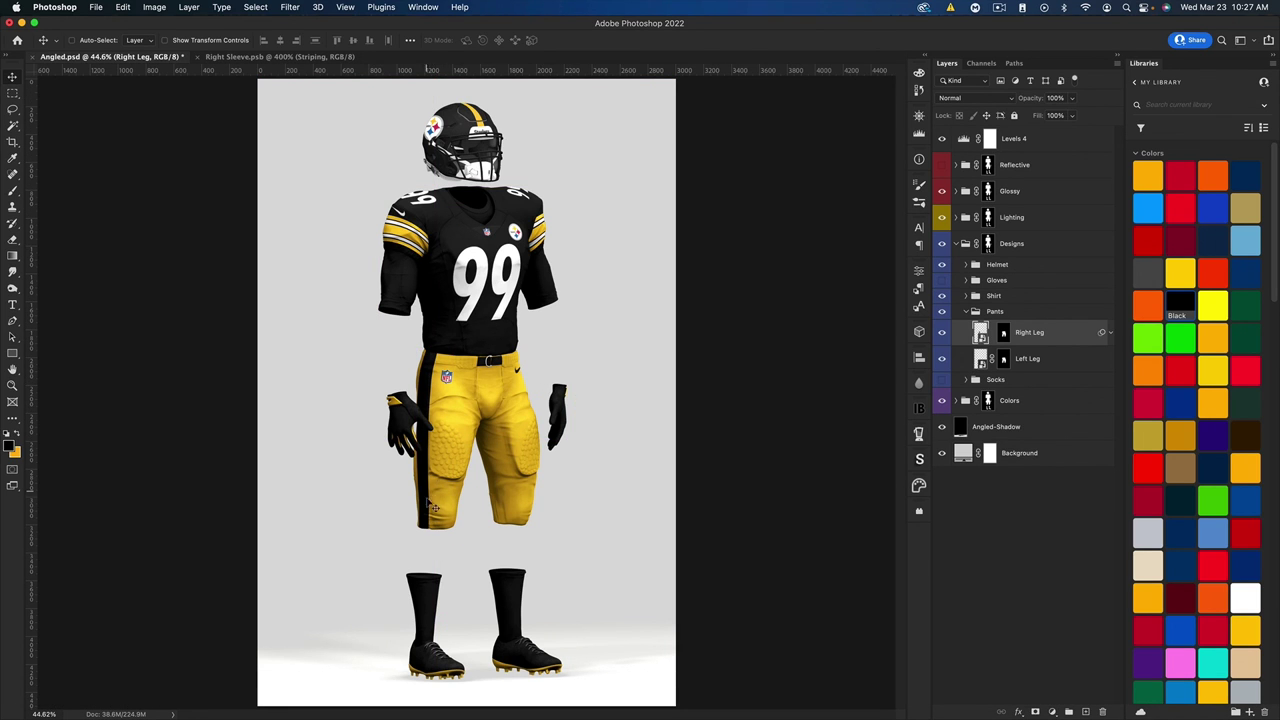
{"action": "left_click", "coordinate": [966, 311]}
{"action": "left_click", "coordinate": [956, 243]}
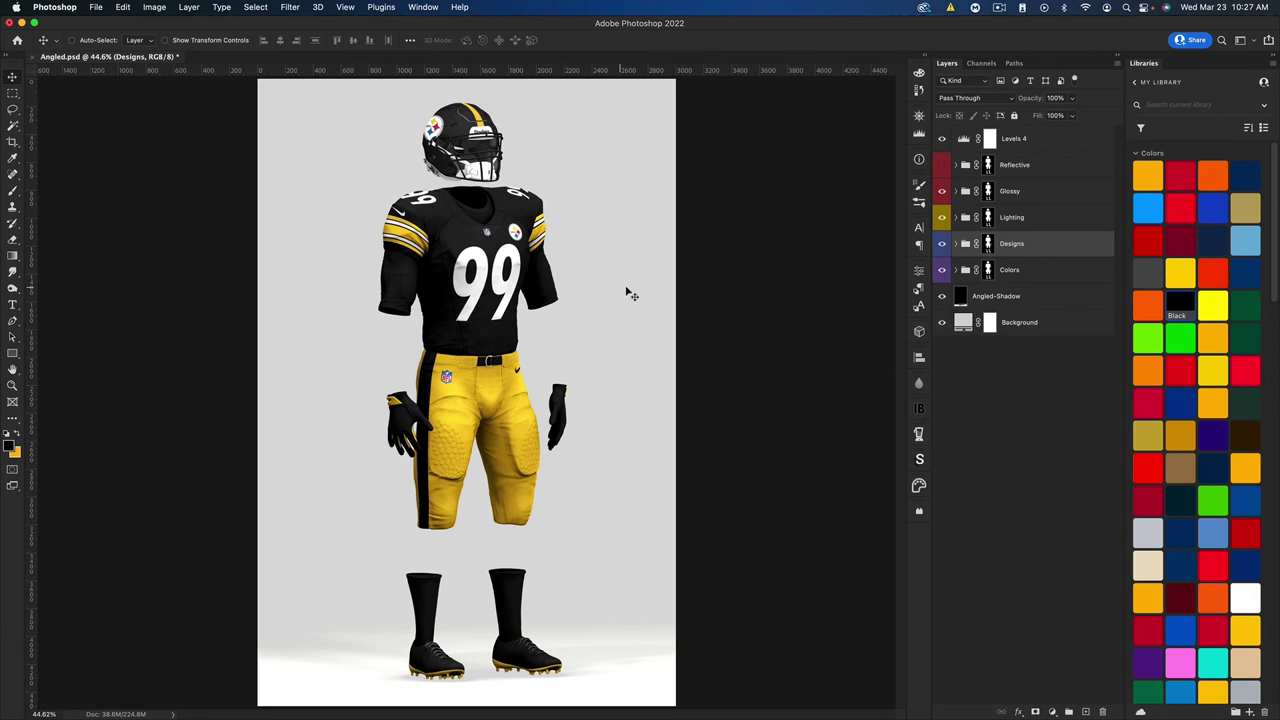
- Fill the Background layer with the Steelers gold colour from the library
{"action": "left_click", "coordinate": [962, 323]}
{"action": "left_click", "coordinate": [1148, 176]}
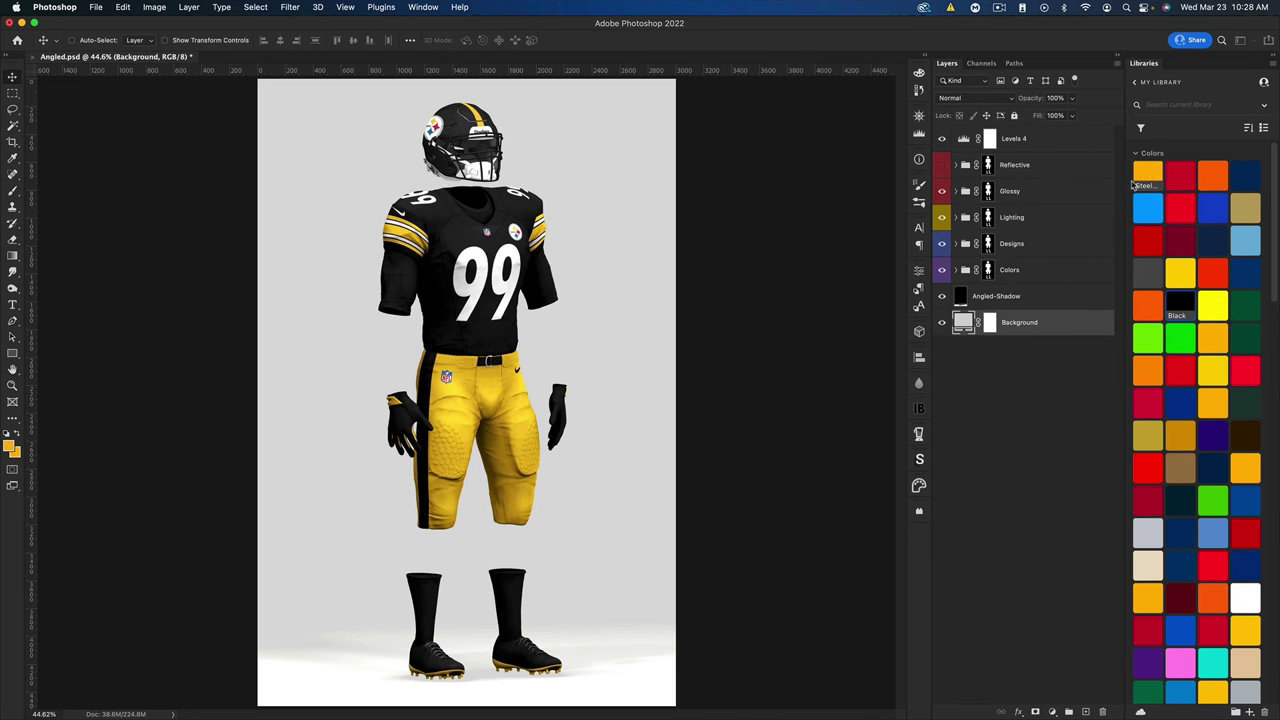
{"action": "key", "text": "alt+BackSpace"}
- Set the Angled-Shadow layer's blend mode to Multiply and its opacity to 29%
{"action": "left_click", "coordinate": [984, 300]}
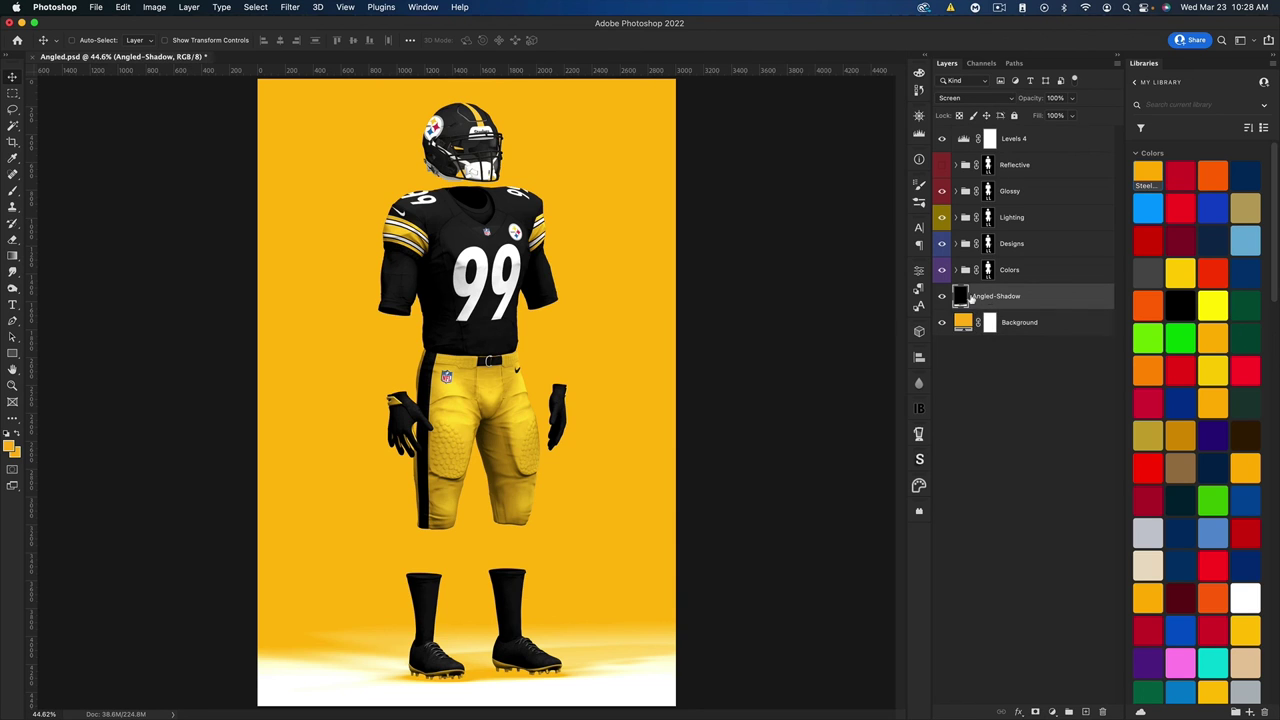
{"action": "left_click", "coordinate": [972, 98]}
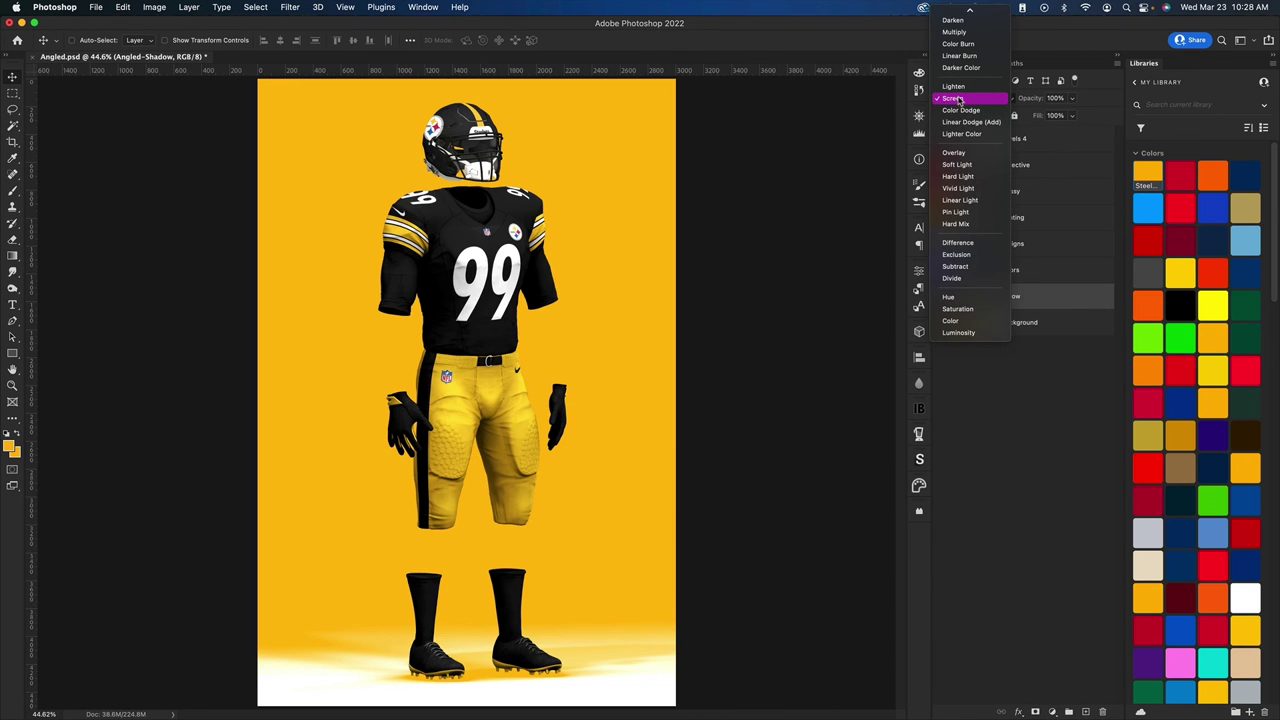
{"action": "left_click", "coordinate": [962, 32]}
{"action": "left_click_drag", "start_coordinate": [1032, 99], "coordinate": [991, 101]}
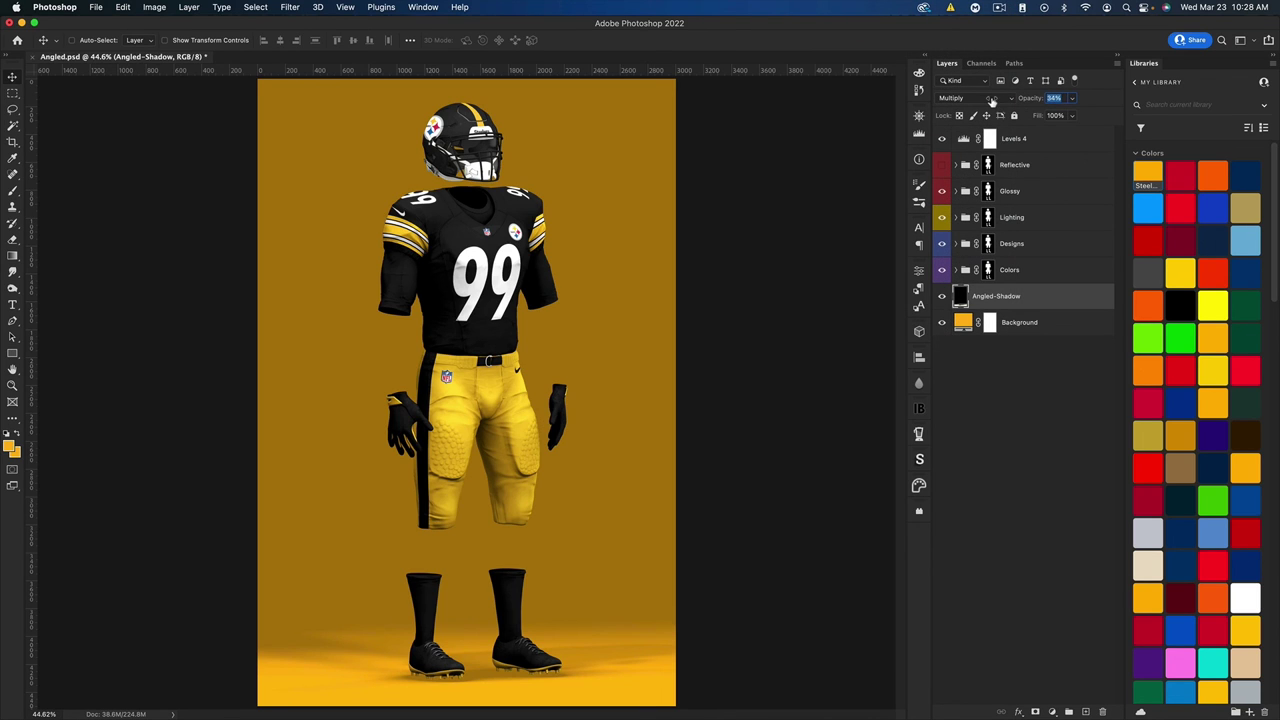
{"action": "left_click_drag", "start_coordinate": [991, 101], "coordinate": [988, 100]}
{"action": "key", "text": "Return"}
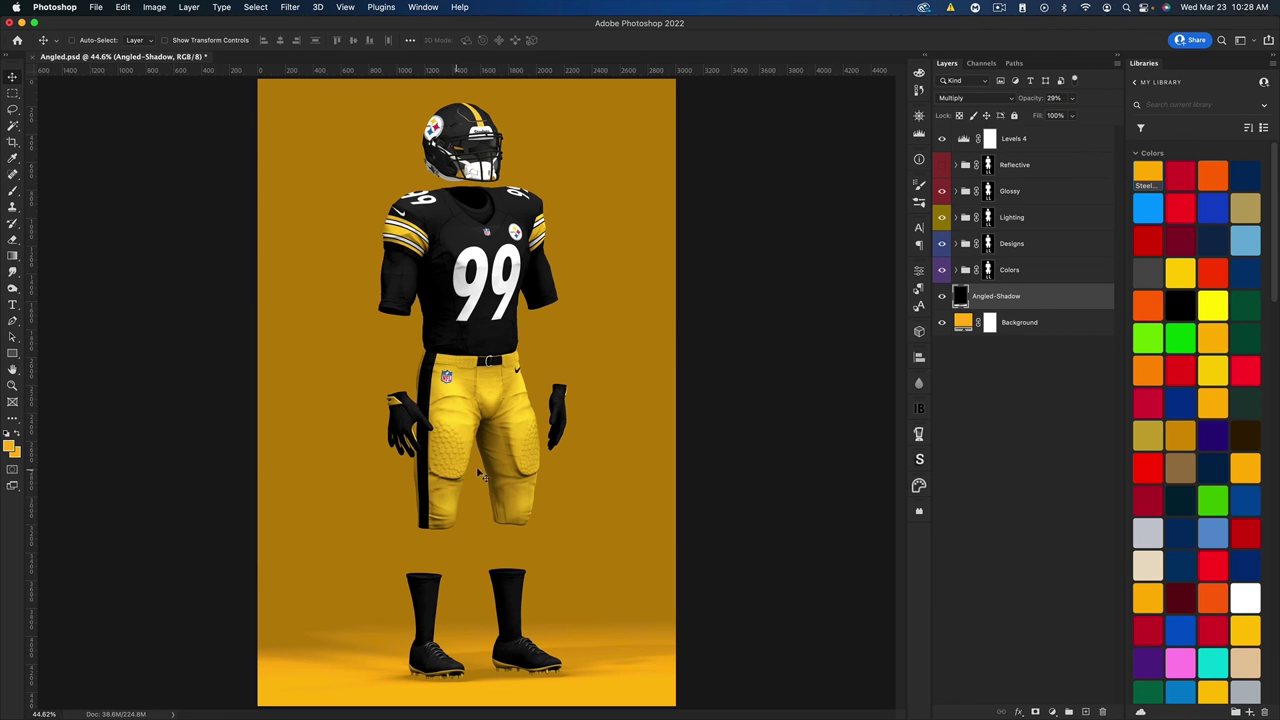
{"action": "key", "text": "super+minus"}
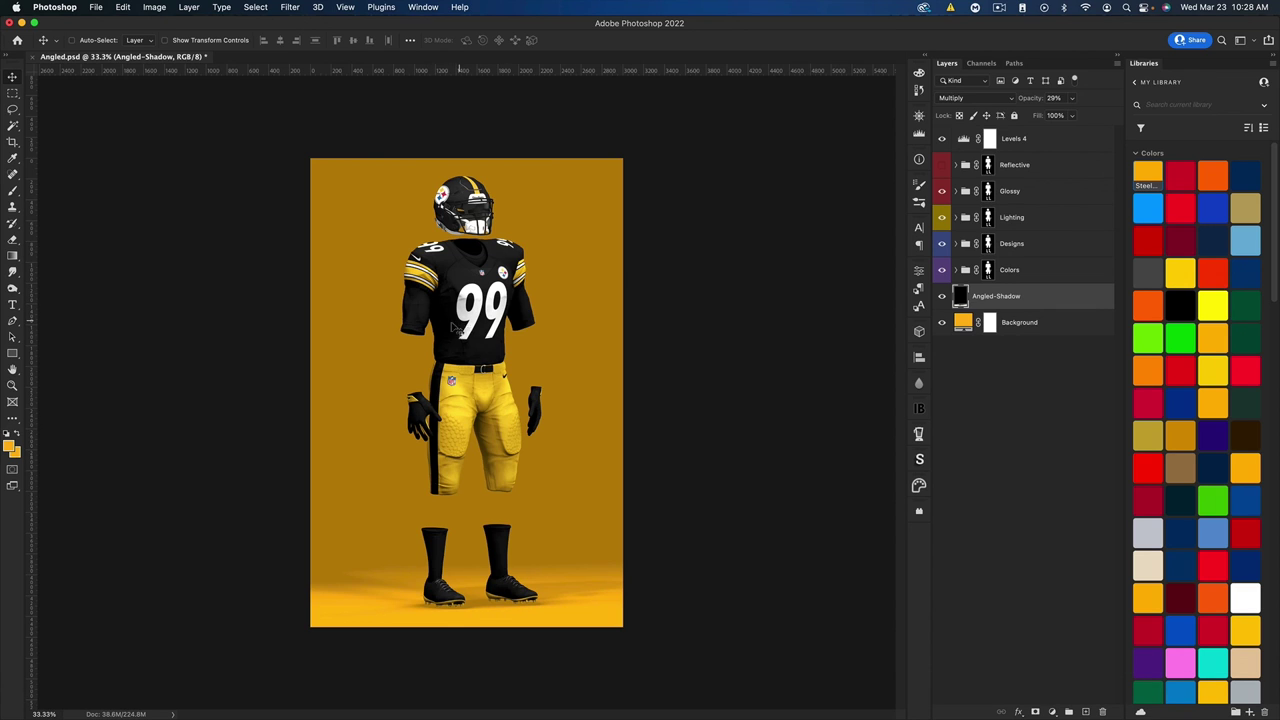
- Hide the Background and Angled-Shadow layers and open the Save for Web (Legacy) export
{"action": "left_click", "coordinate": [942, 323]}
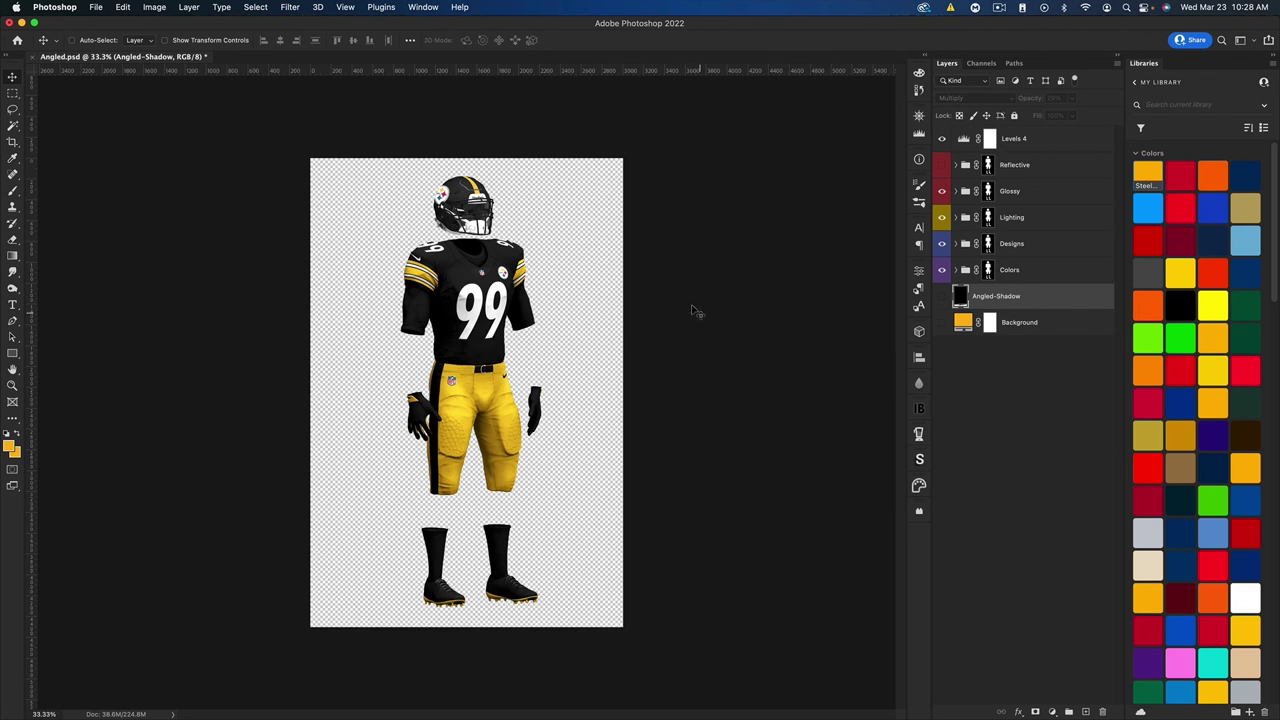
{"action": "key", "text": "alt+shift+super"}
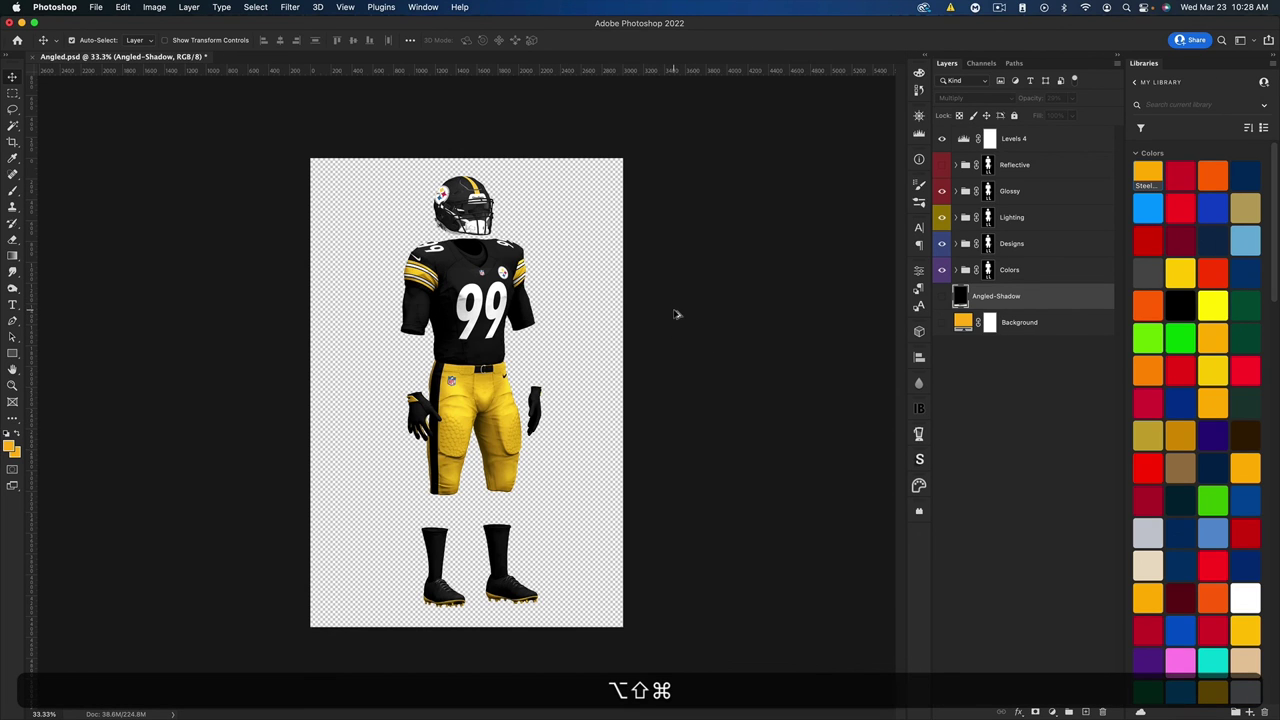
{"action": "left_click", "coordinate": [96, 7]}
{"action": "mouse_move", "coordinate": [171, 184]}
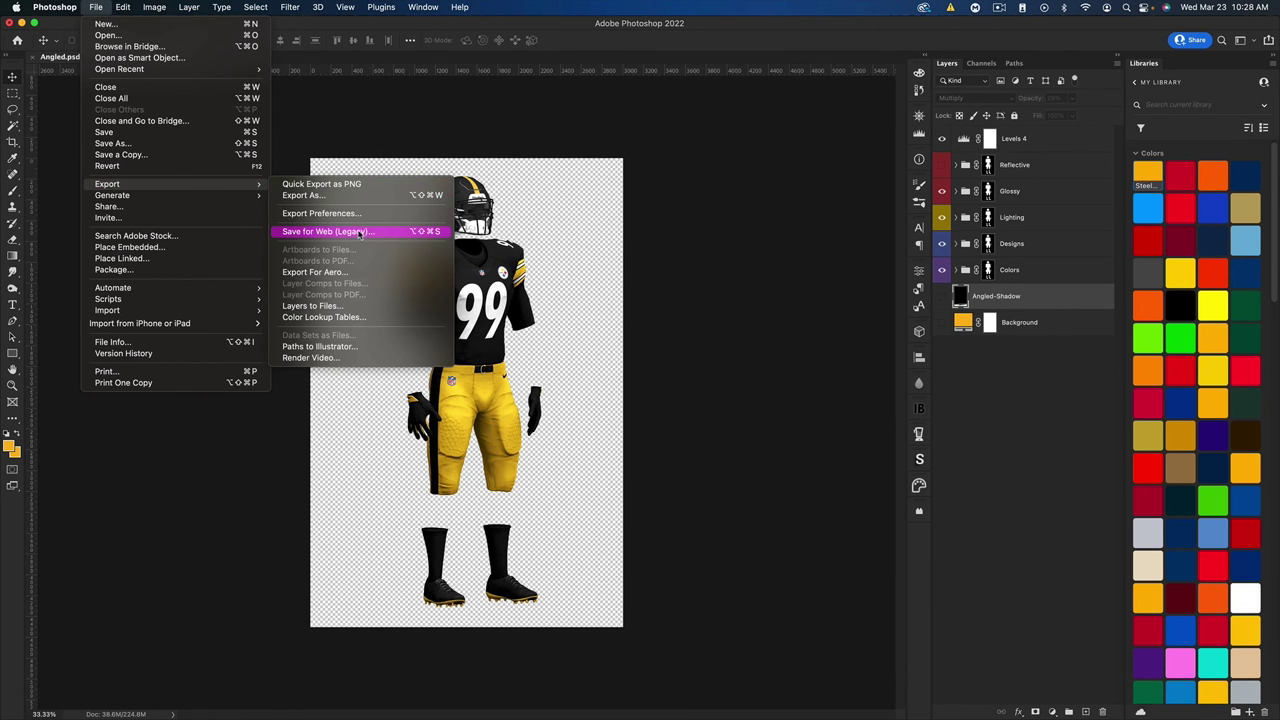
{"action": "left_click", "coordinate": [340, 231]}
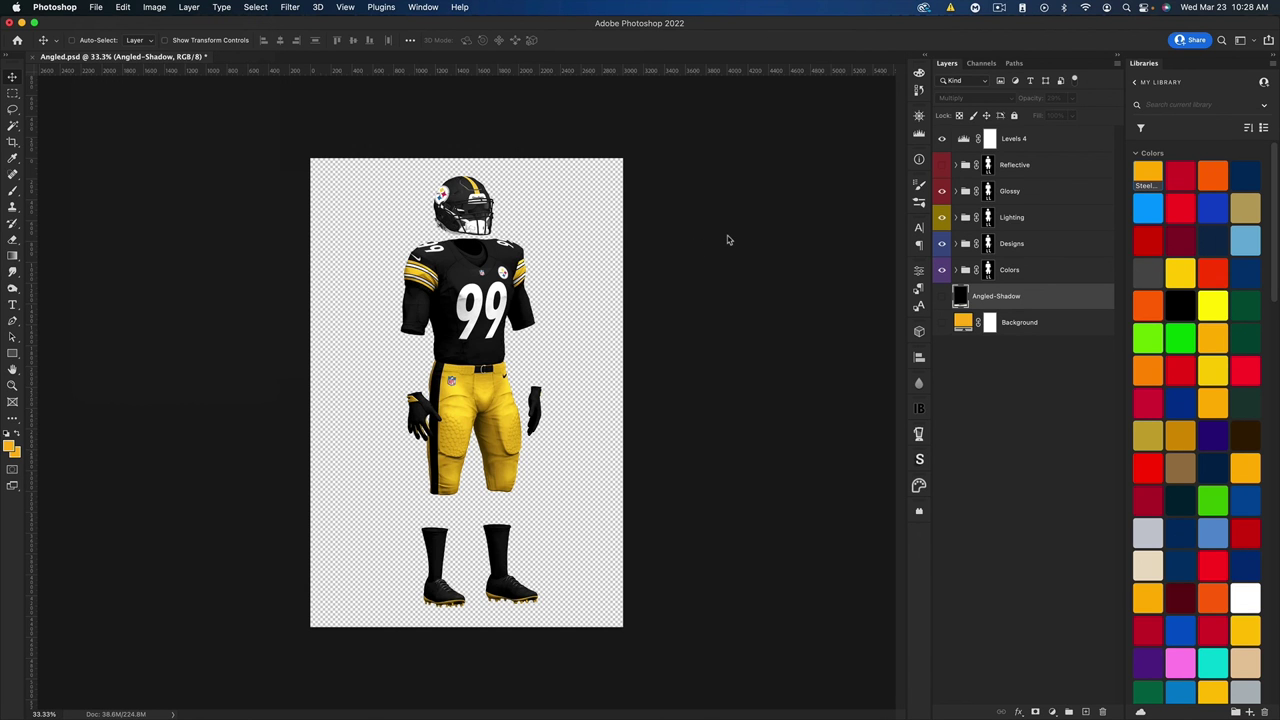
- Export the uniform with the PNG-24 preset, keeping transparency, and save the file
{"action": "left_click", "coordinate": [1171, 66]}
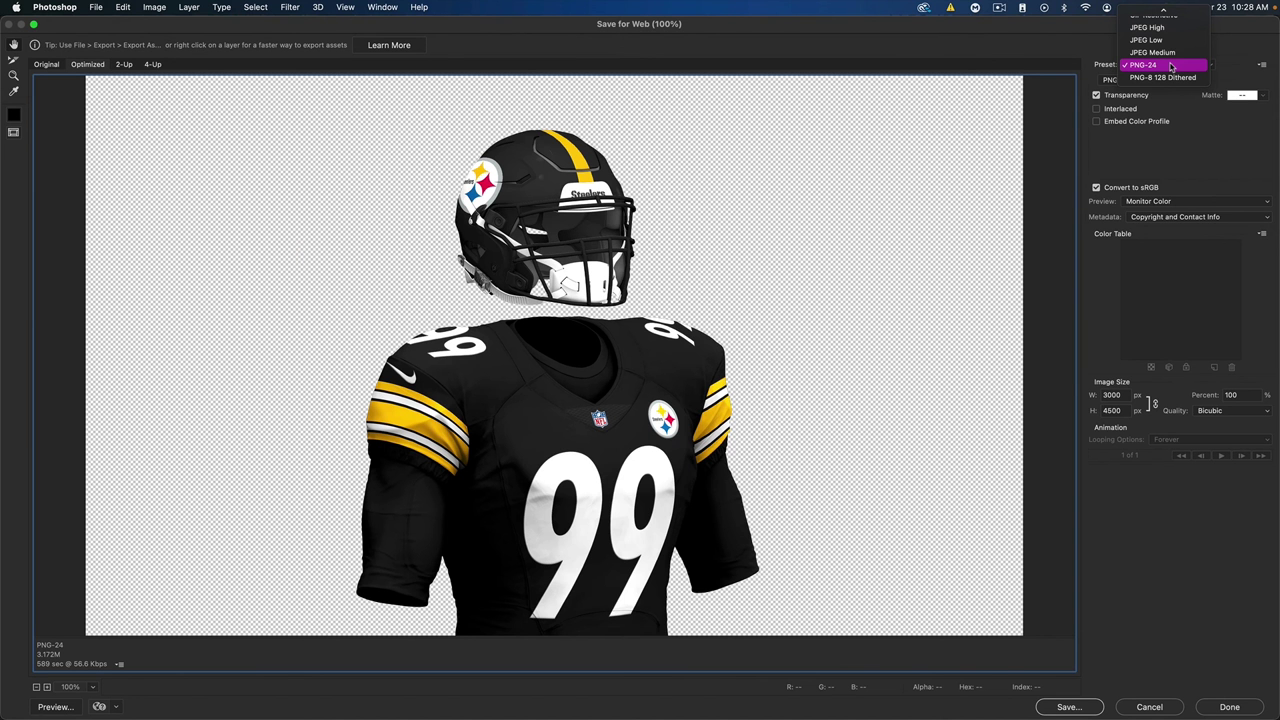
{"action": "left_click", "coordinate": [1159, 66]}
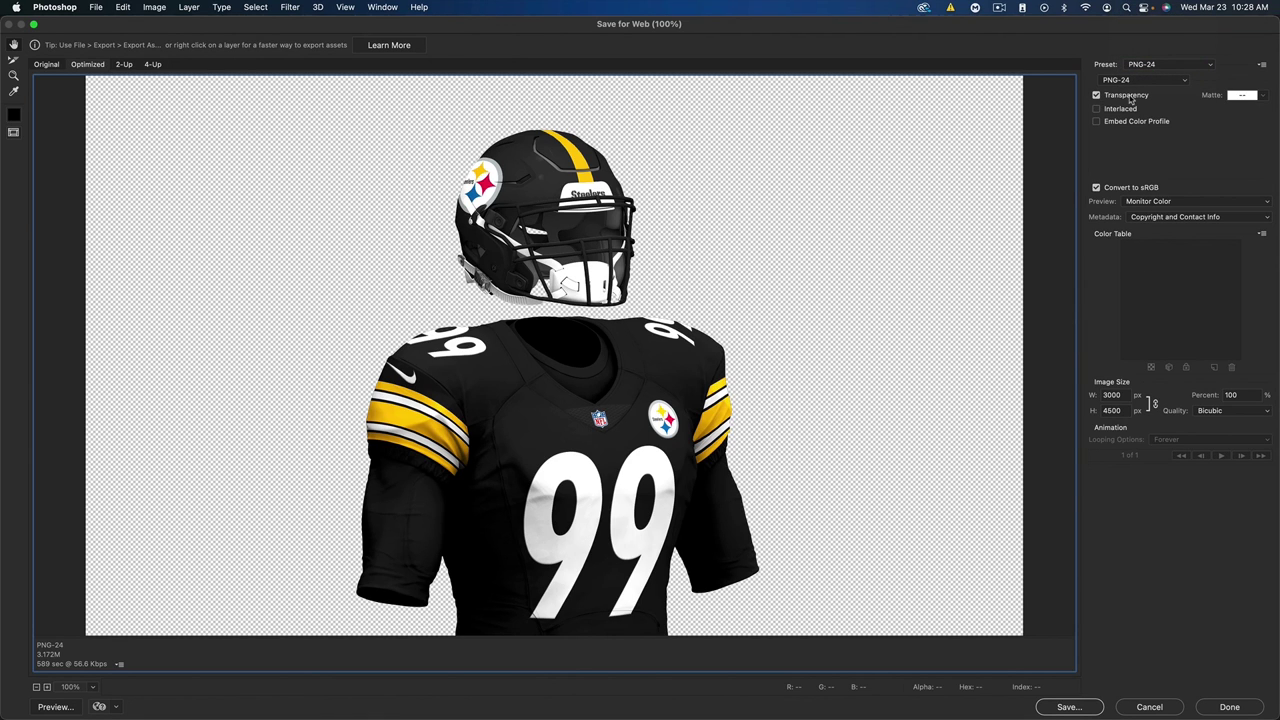
{"action": "left_click", "coordinate": [1068, 706]}
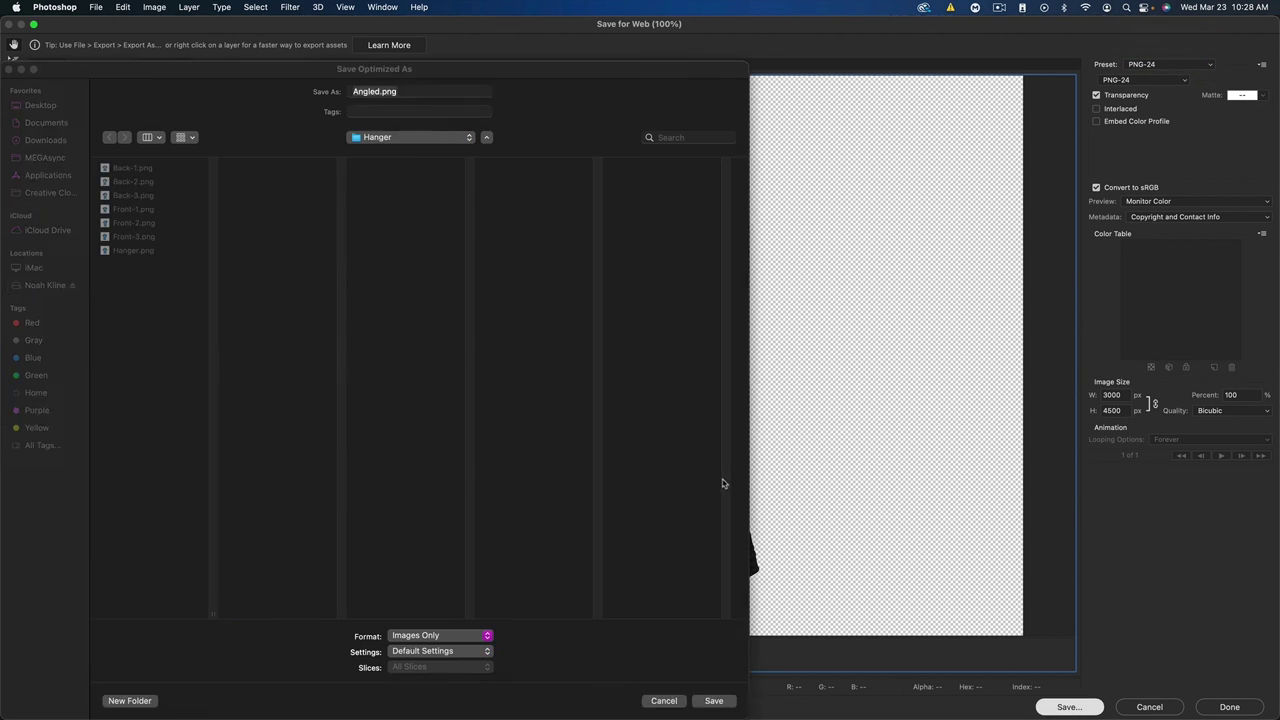
{"action": "key", "text": "Return"}
- Create a new RGB document 1920 pixels wide and 1080 pixels high at 300 pixels/inch
{"action": "left_click", "coordinate": [96, 8]}
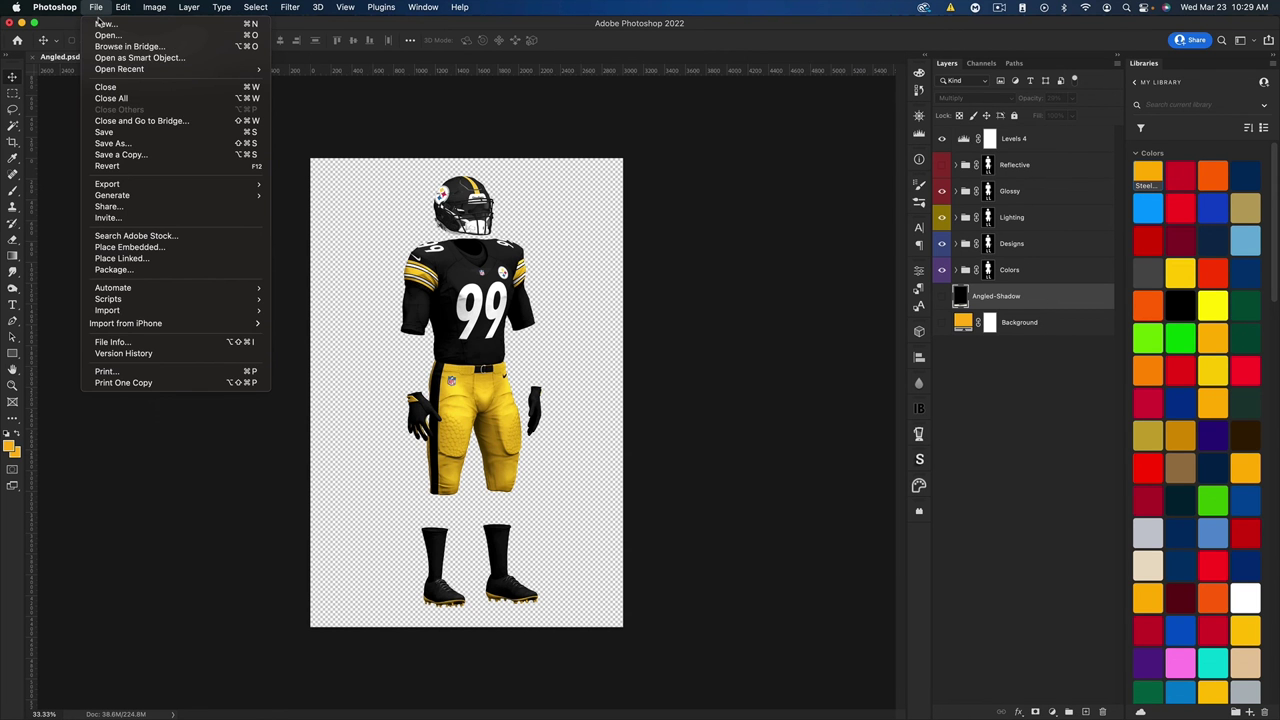
{"action": "left_click", "coordinate": [152, 262]}
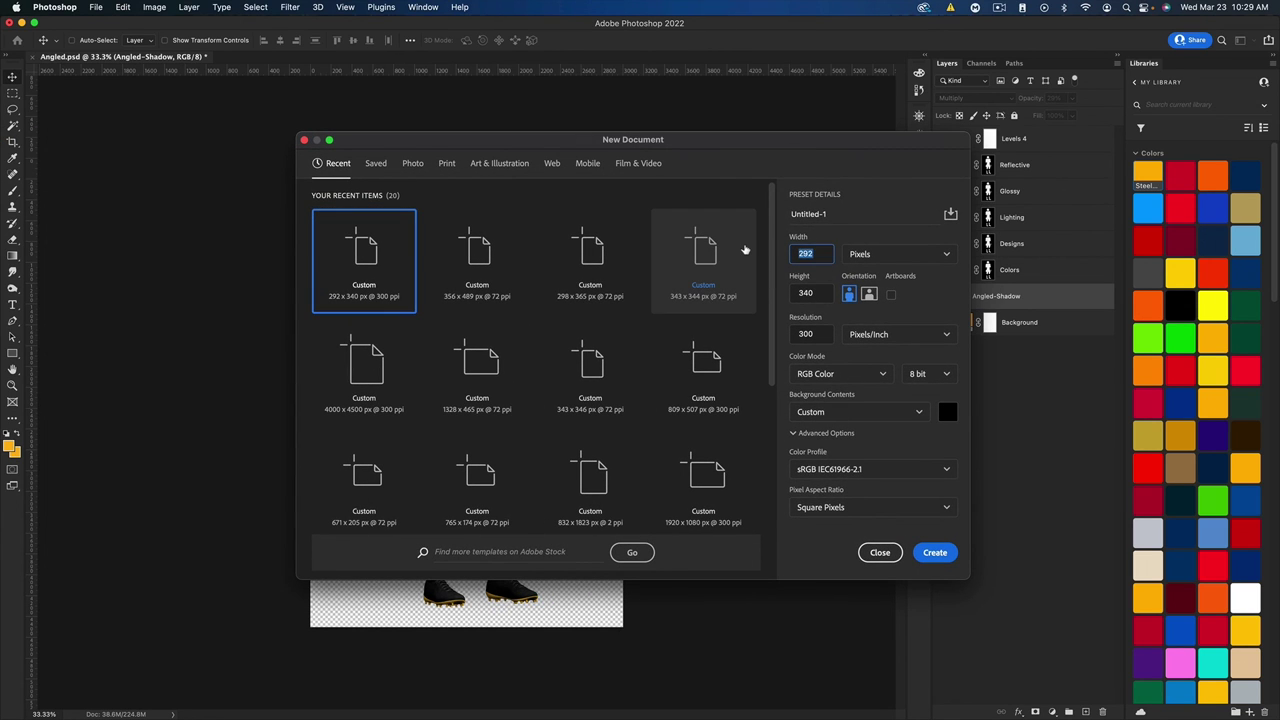
{"action": "type", "text": "19"}
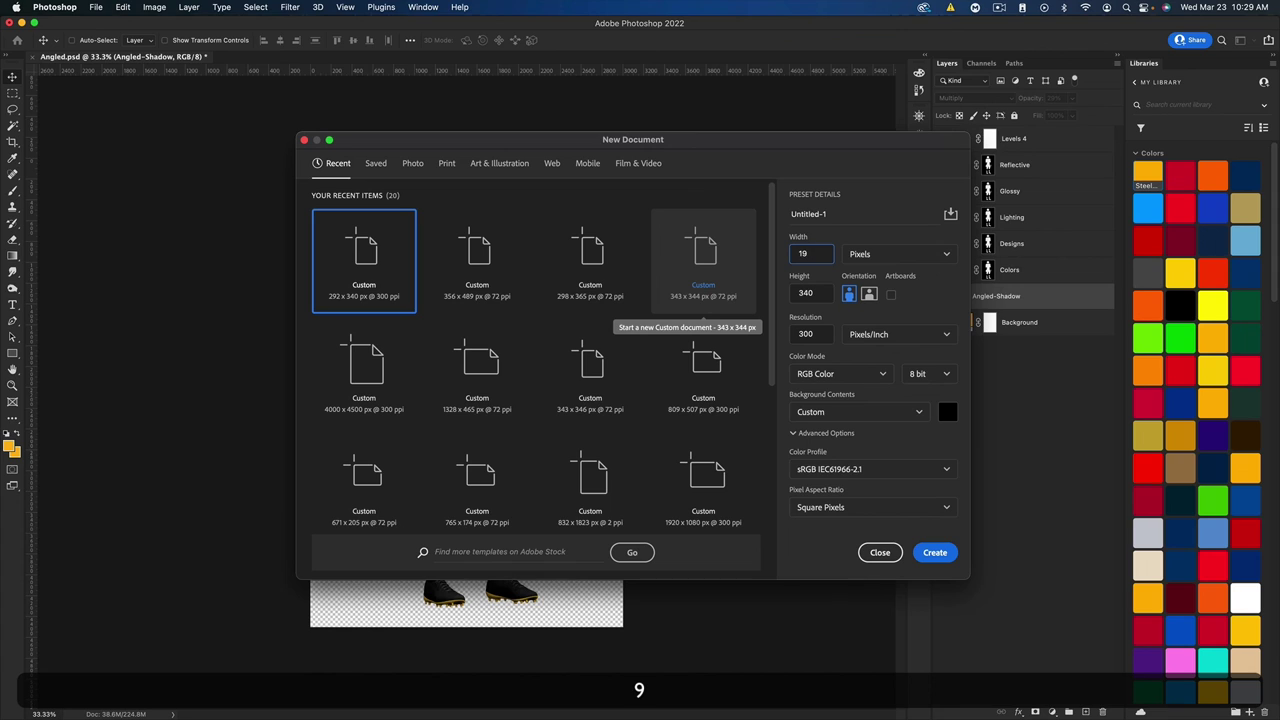
{"action": "type", "text": "8"}
{"action": "key", "text": "BackSpace"}
{"action": "type", "text": "20"}
{"action": "double_click", "coordinate": [818, 292]}
{"action": "type", "text": "1080"}
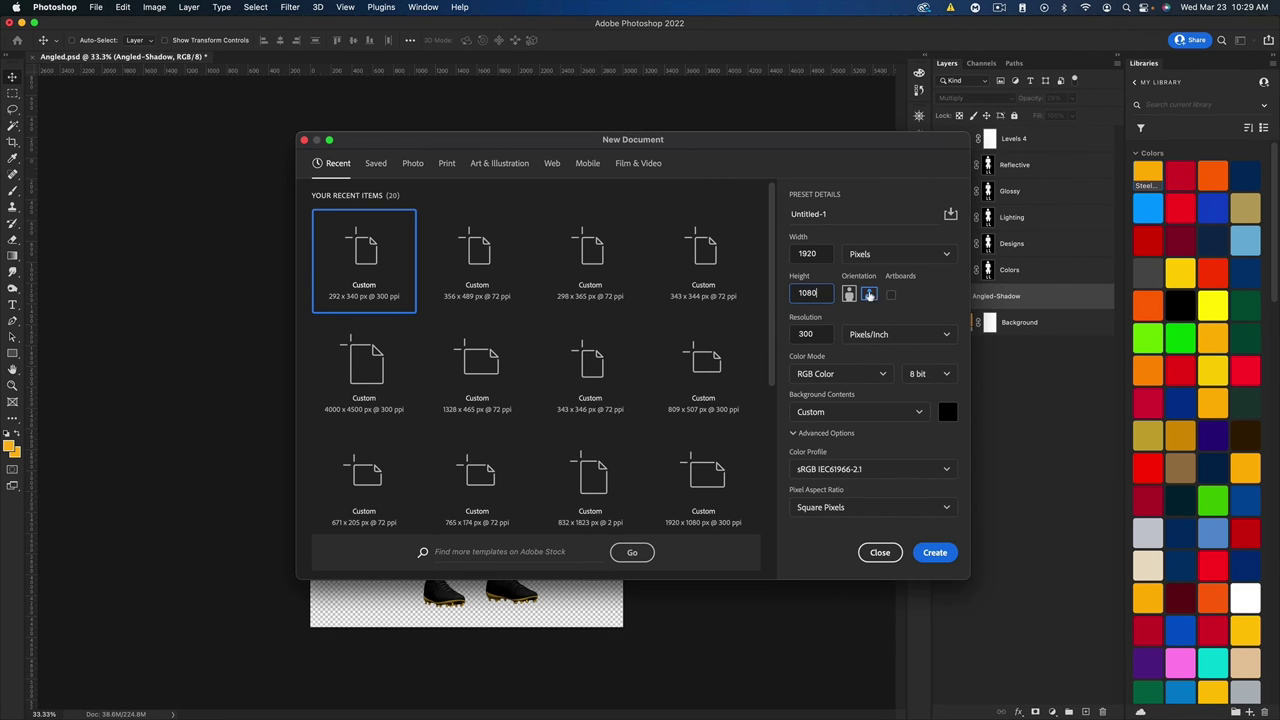
{"action": "left_click", "coordinate": [938, 552]}
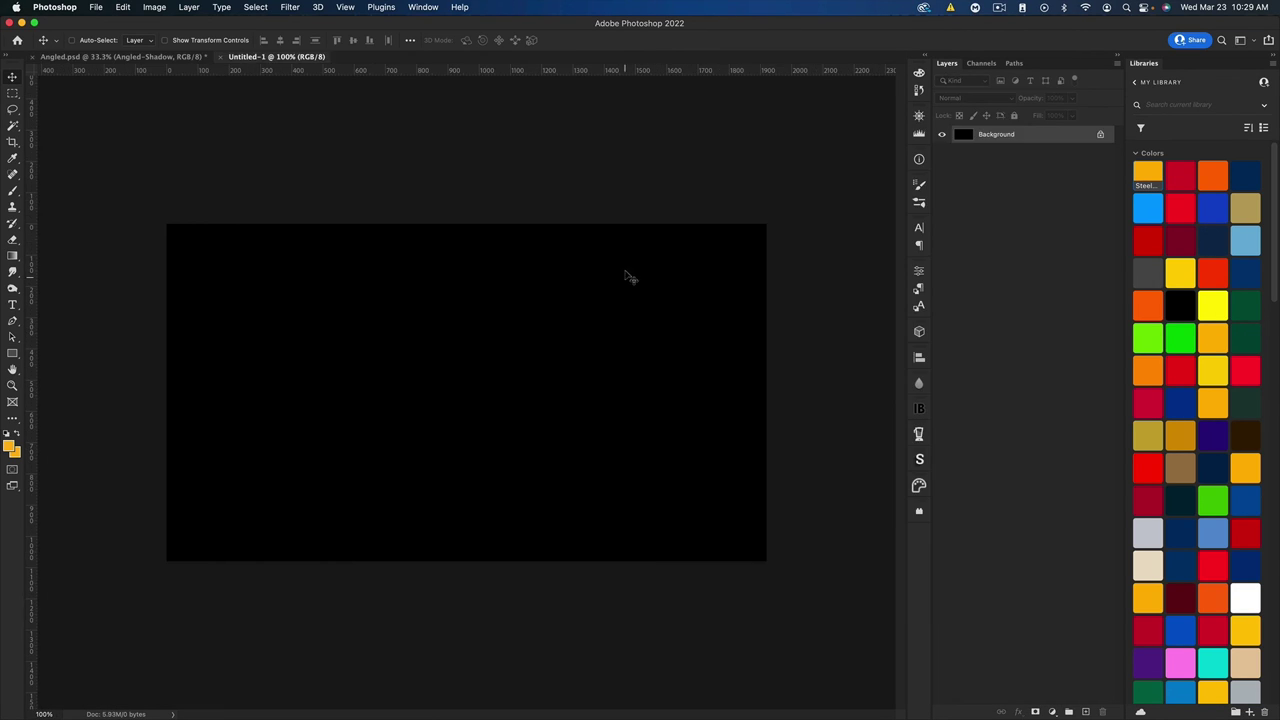
- Place the exported Steelers uniform at the left side of the canvas and duplicate its layer
{"action": "left_click_drag", "start_coordinate": [280, 423], "coordinate": [277, 379]}
{"action": "key", "text": "Return"}
{"action": "key", "text": "super+j"}
- Enlarge the uniform copy to feature the jersey mid-canvas, and position a duplicate of it showing the helmet on the right
{"action": "key", "text": "super+t"}
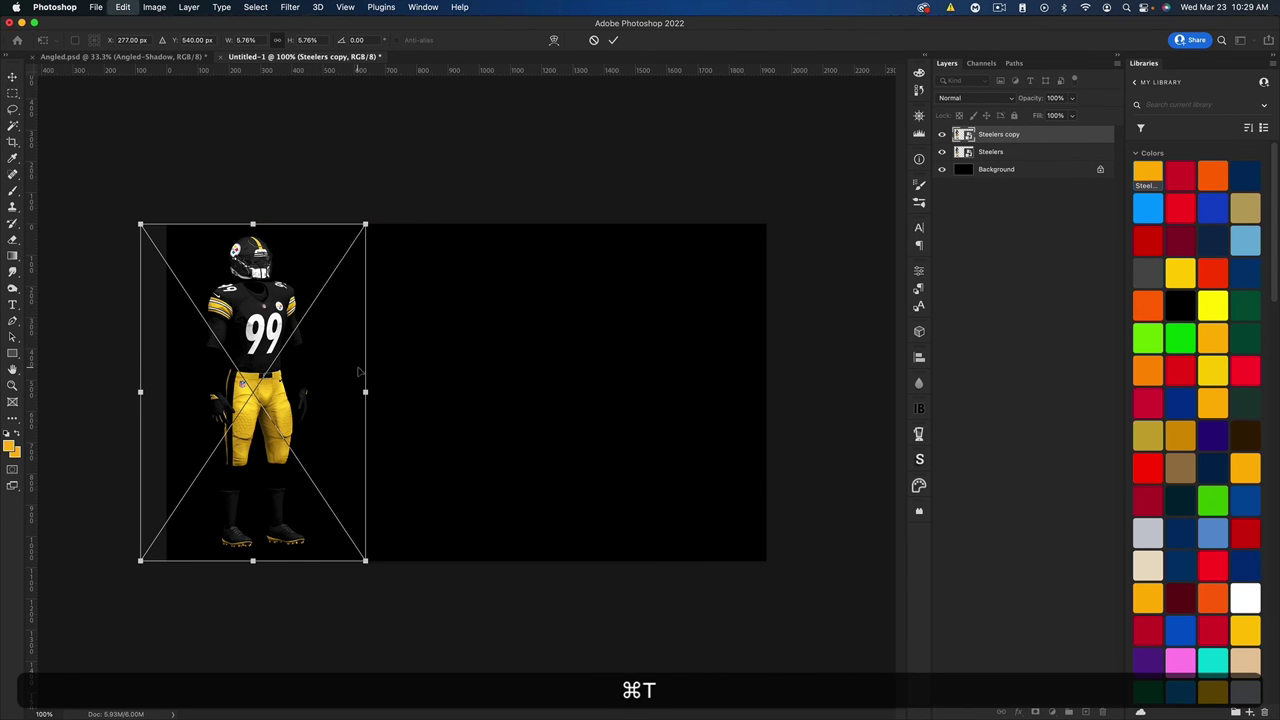
{"action": "left_click_drag", "start_coordinate": [365, 392], "coordinate": [680, 392]}
{"action": "left_click_drag", "start_coordinate": [427, 199], "coordinate": [467, 409]}
{"action": "left_click_drag", "start_coordinate": [449, 210], "coordinate": [478, 311]}
{"action": "key", "text": "Return"}
{"action": "key", "text": "super+j"}
{"action": "left_click_drag", "start_coordinate": [452, 305], "coordinate": [697, 406]}
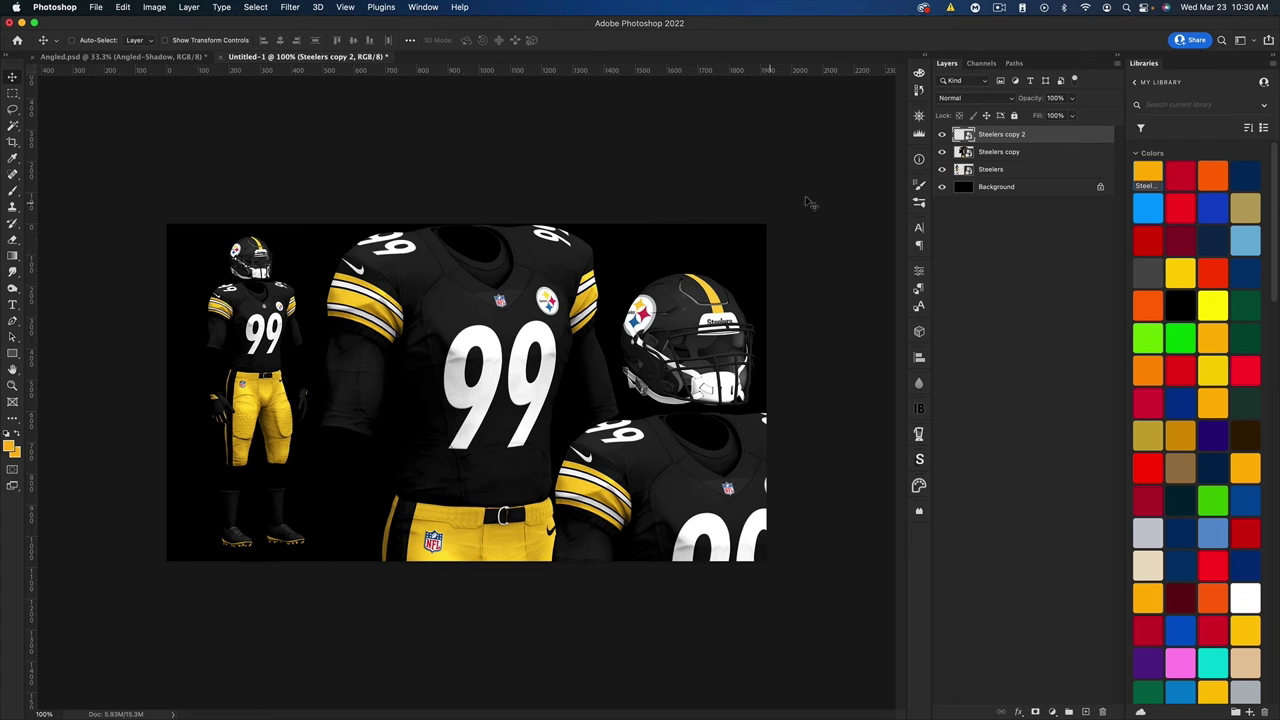
- Add a Solid Color fill layer in gold ffb612 directly above the Background layer
{"action": "left_click", "coordinate": [1020, 189]}
{"action": "left_click", "coordinate": [1051, 712]}
{"action": "left_click", "coordinate": [1085, 431]}
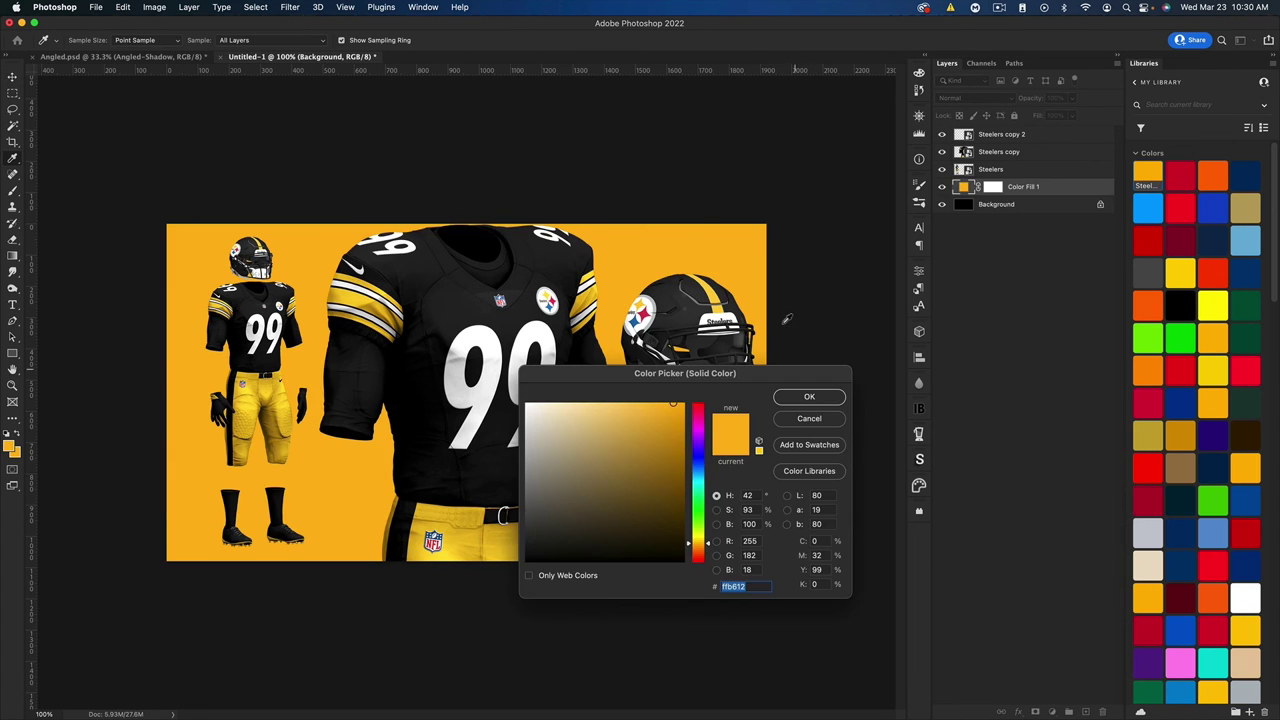
{"action": "key", "text": "Return"}
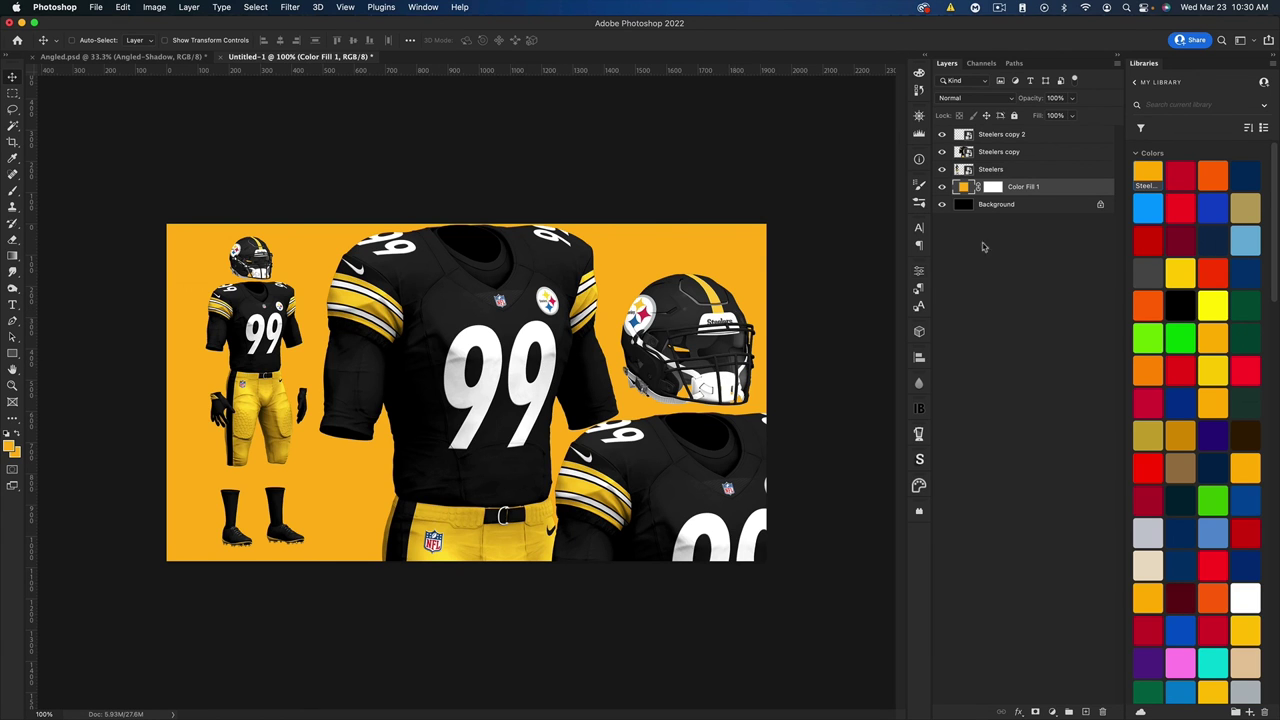
- Move the Steelers copy 2 image up to show the pants on the right, and stack it below Steelers copy
{"action": "left_click", "coordinate": [1010, 135]}
{"action": "left_click_drag", "start_coordinate": [725, 490], "coordinate": [655, 316]}
{"action": "left_click_drag", "start_coordinate": [996, 147], "coordinate": [996, 160]}
- Undo a stray move and nudge the large jersey and the small full uniform farther left
{"action": "mouse_move", "coordinate": [682, 277]}
{"action": "left_mouse_down"}
{"action": "mouse_move", "coordinate": [708, 277]}
{"action": "mouse_move", "coordinate": [673, 266]}
{"action": "left_mouse_up"}
{"action": "key", "text": "ctrl+z"}
{"action": "left_click", "coordinate": [1018, 136]}
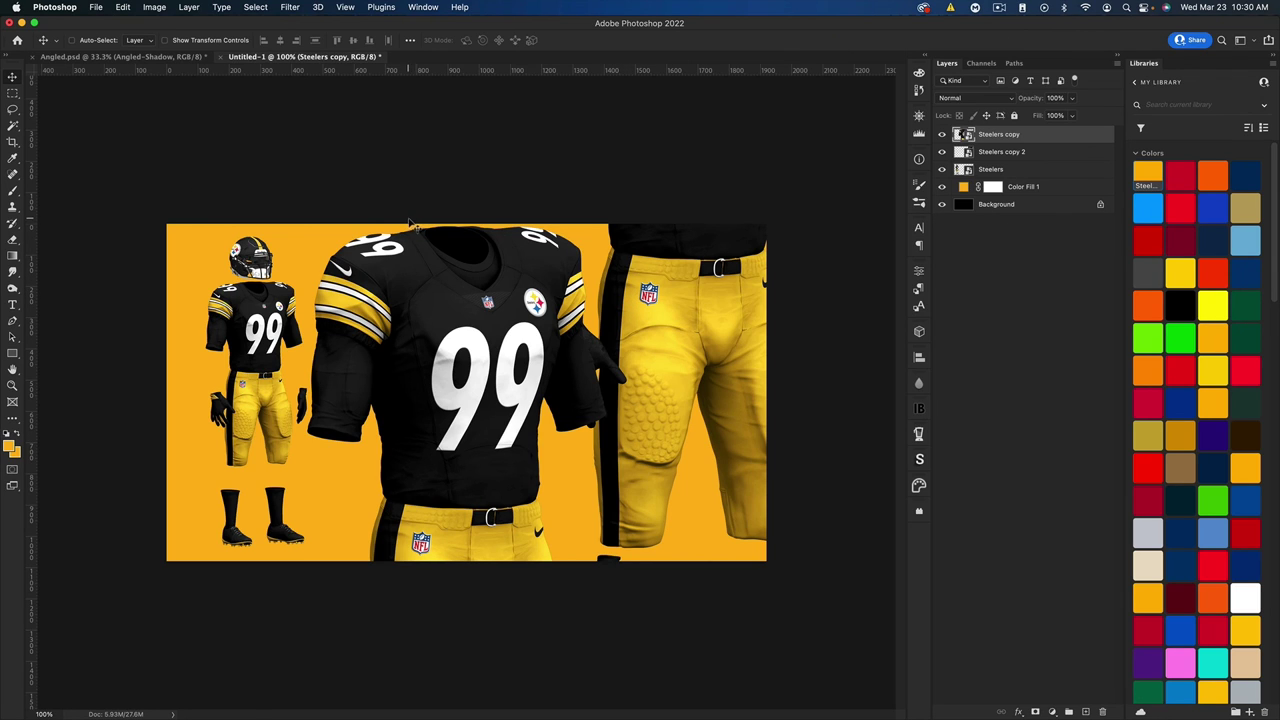
{"action": "key", "text": "shift+Left"}
{"action": "key", "text": "shift+Left"}
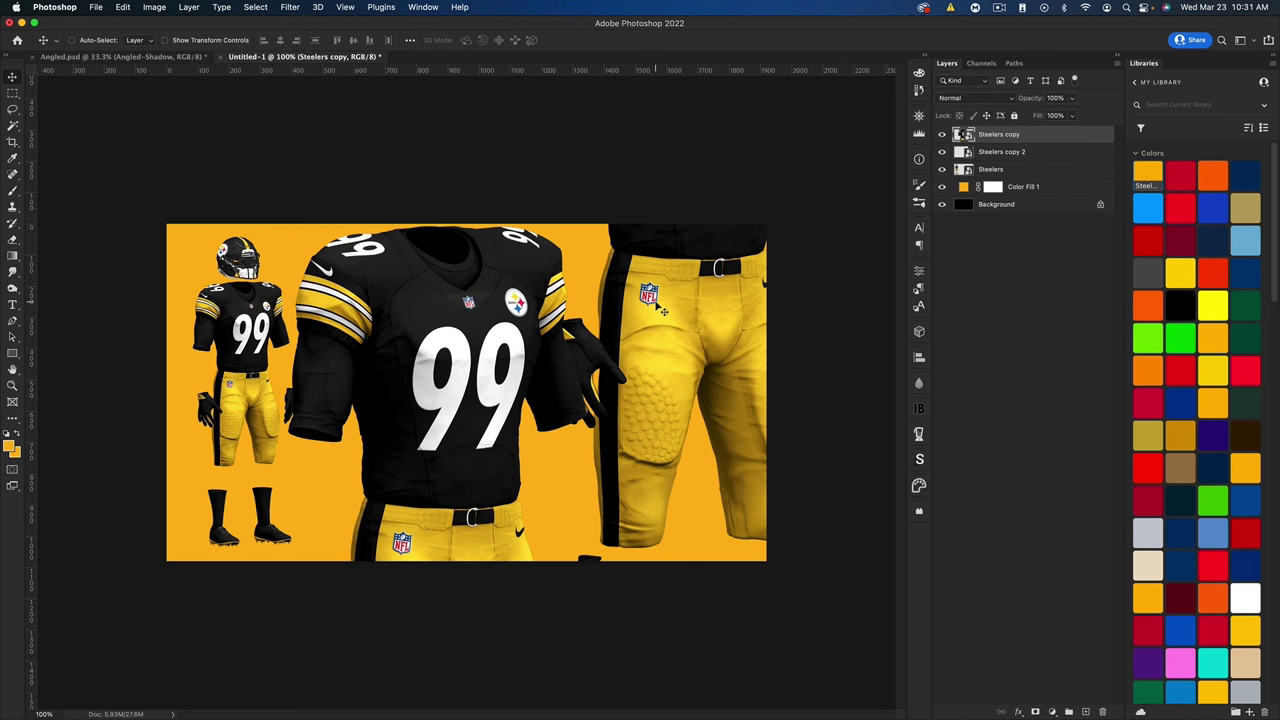